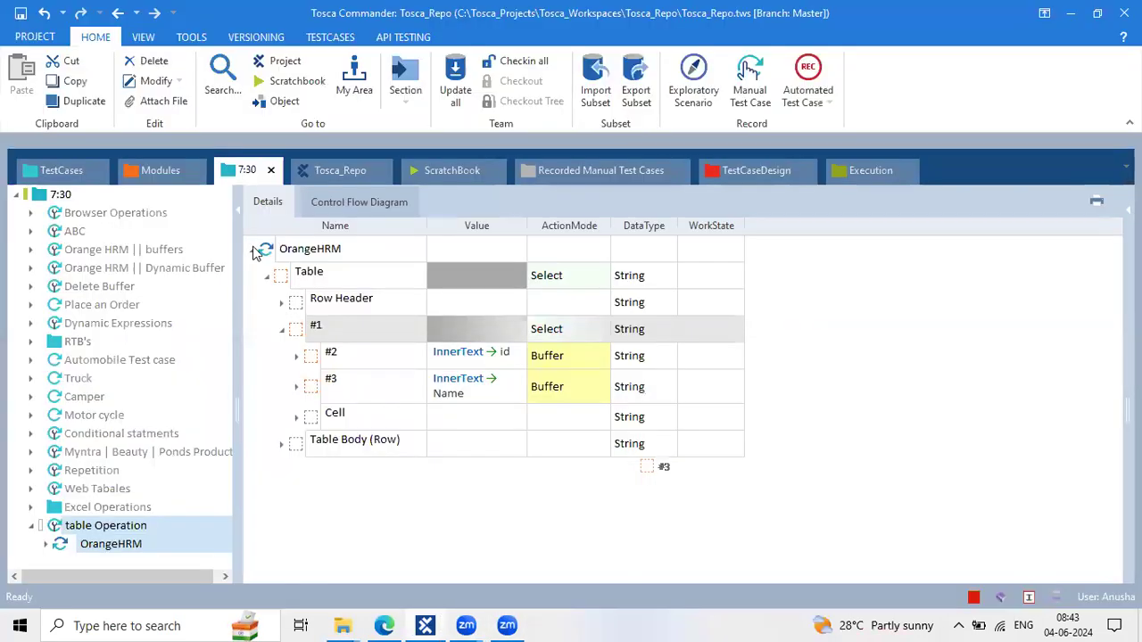
Open the 8:30 May test case folder from the TestCases tree in its own view
left_click(253, 249)
left_click(50, 165)
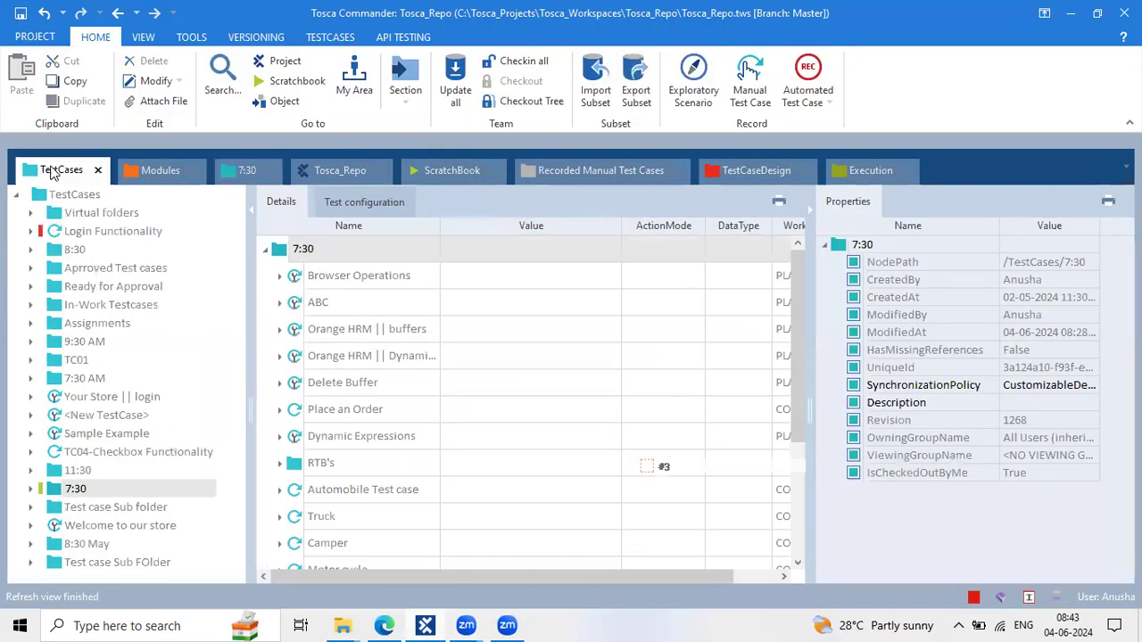
left_click(87, 545)
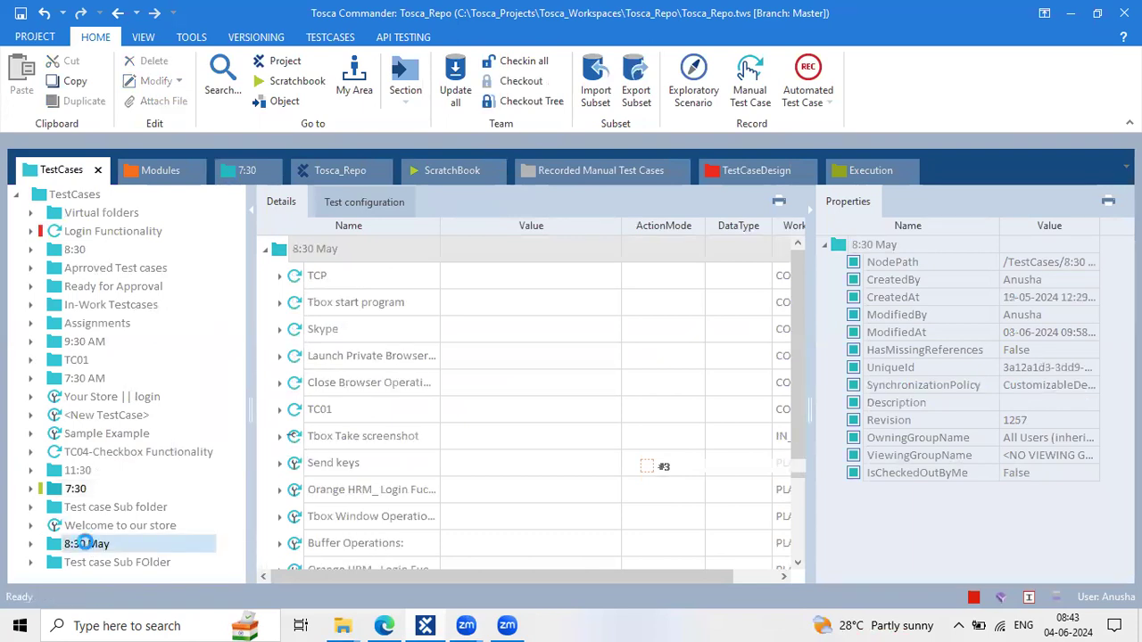
right_click(87, 546)
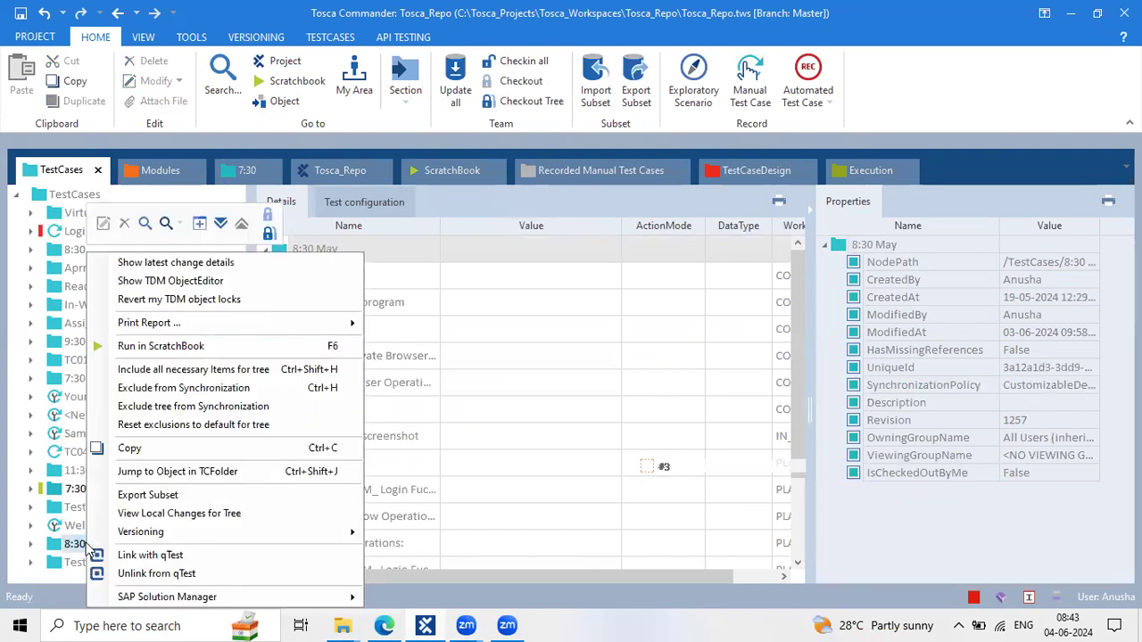
left_click(199, 223)
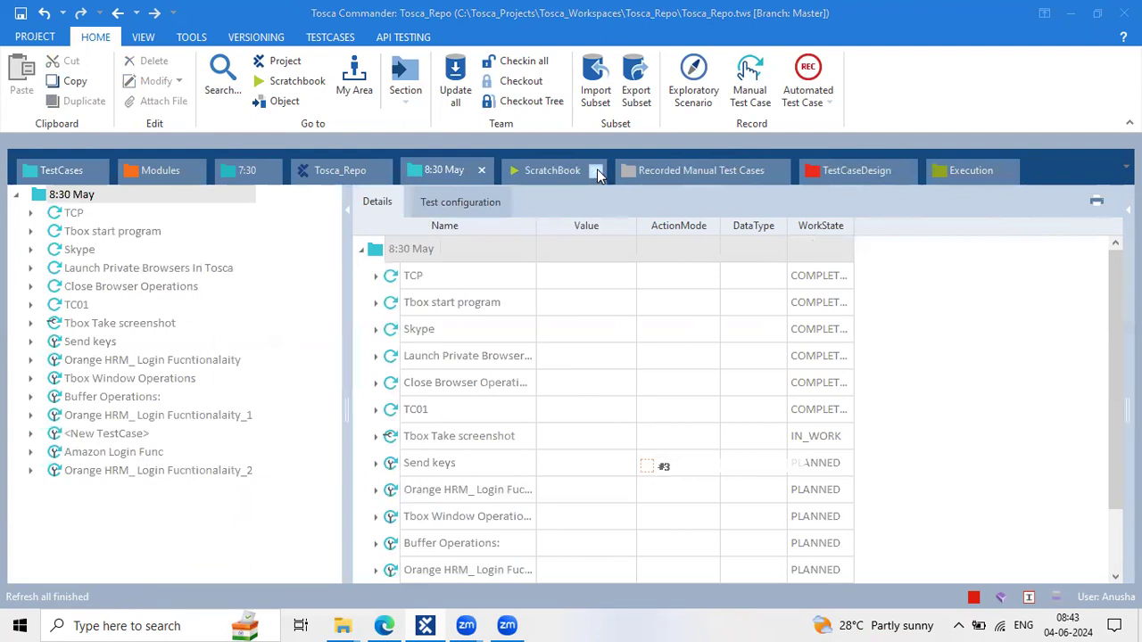
Check out the 8:30 May folder for editing, then bring the browser forward
left_click_drag(344, 380, 237, 374)
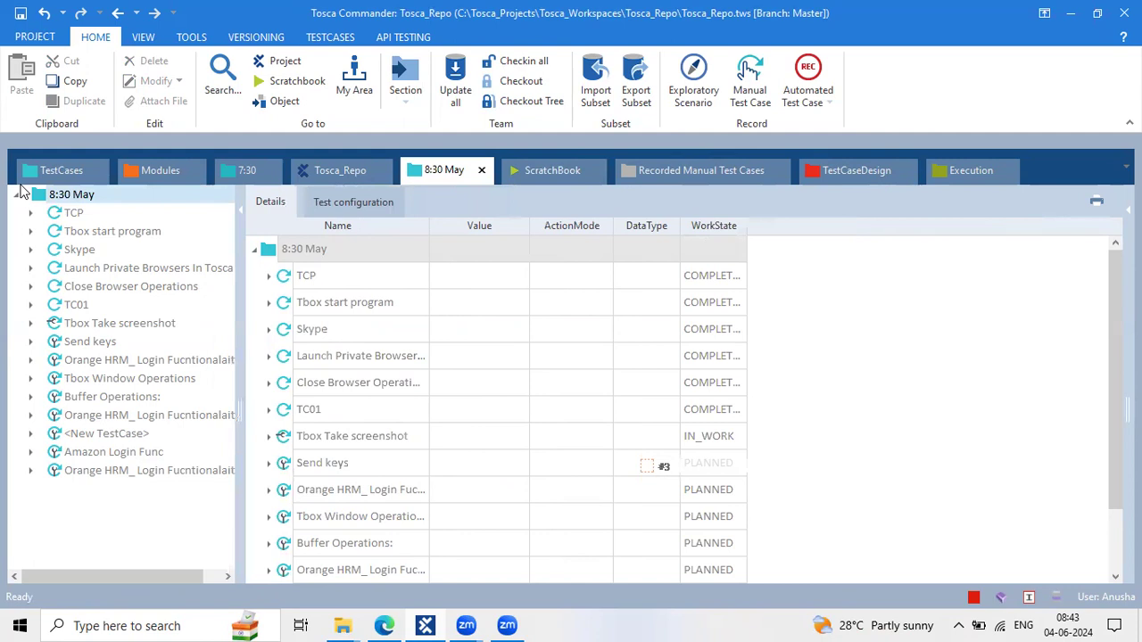
left_click(522, 81)
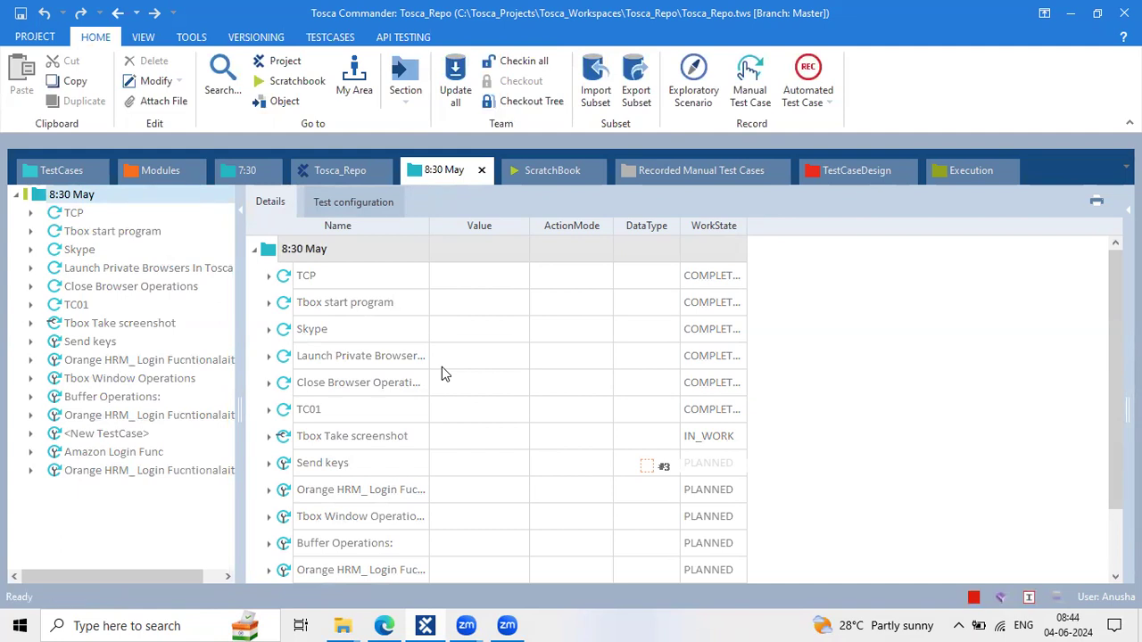
right_click(46, 196)
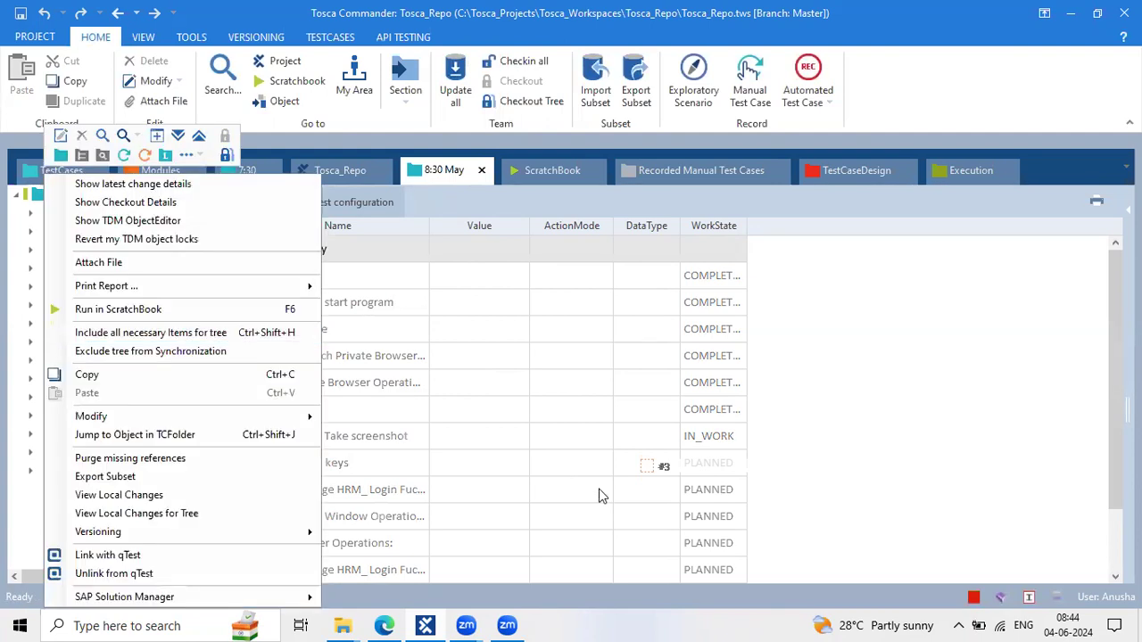
left_click(384, 625)
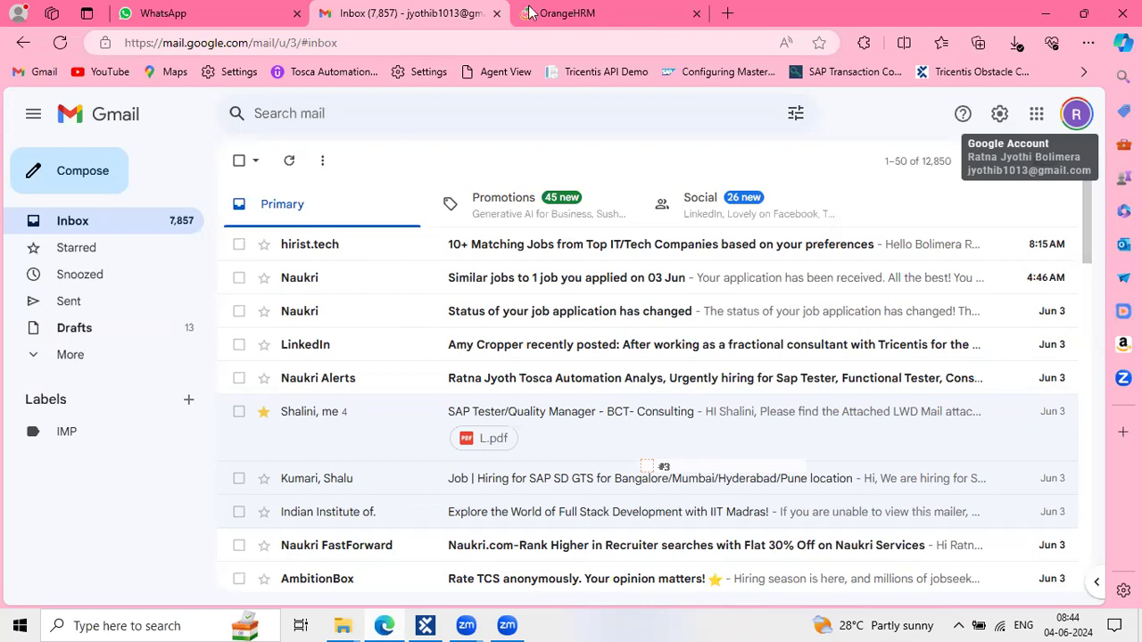
Close Gmail, go to My Drive in a new tab, and open the May Tosca 8:30 AM Batch 7-May-2024 folder
key("ctrl+w")
key("ctrl+t")
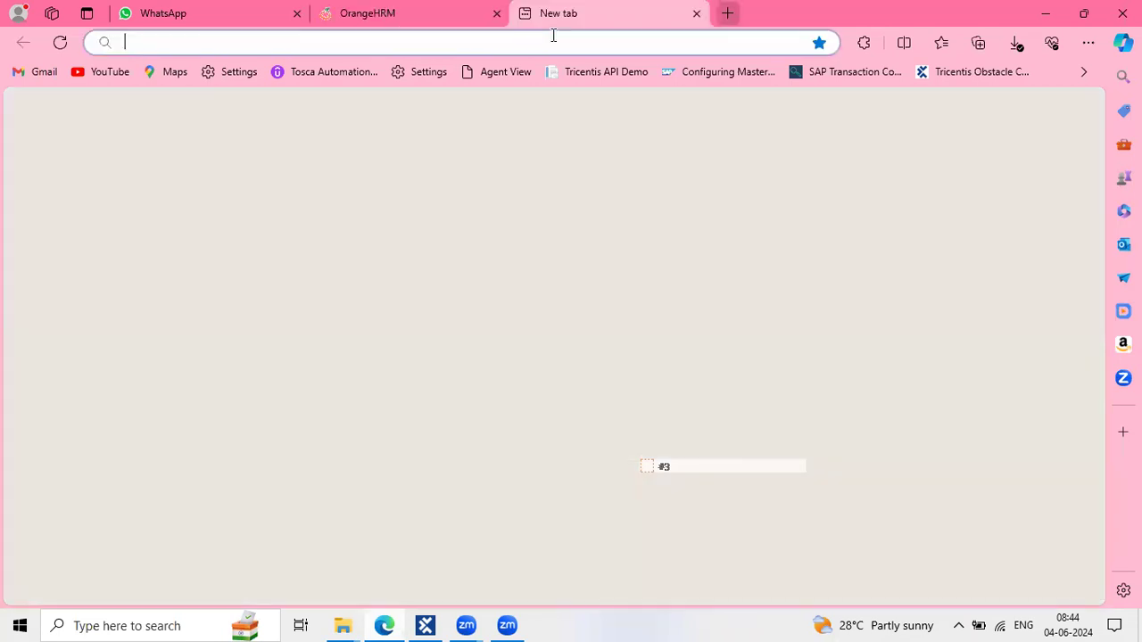
left_click(554, 36)
type("Drivev")
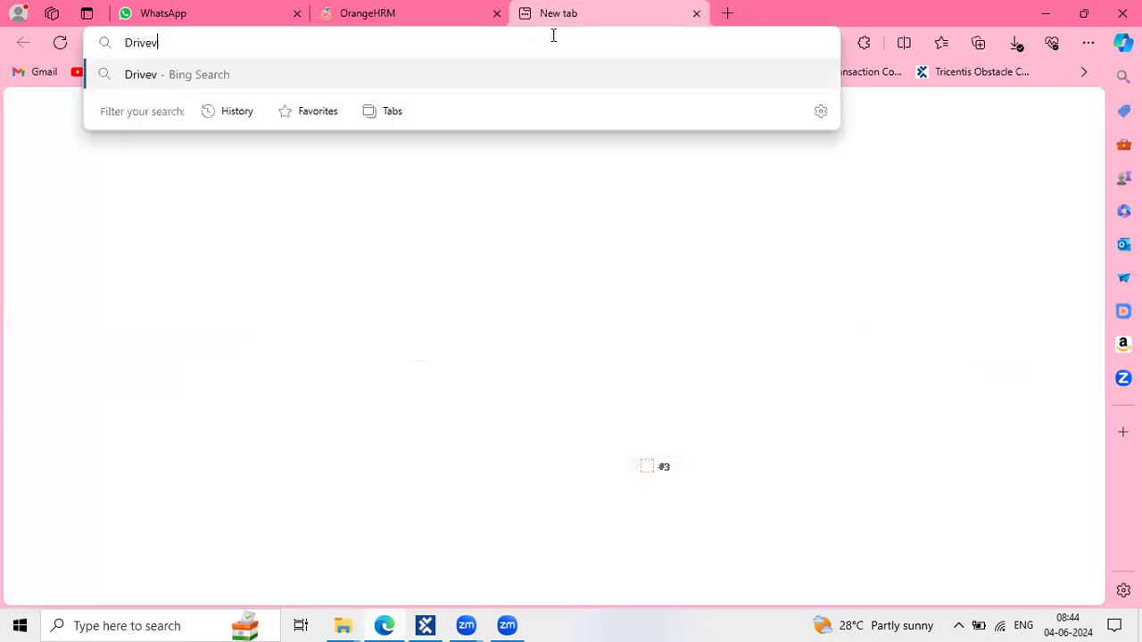
key("BackSpace")
key("BackSpace")
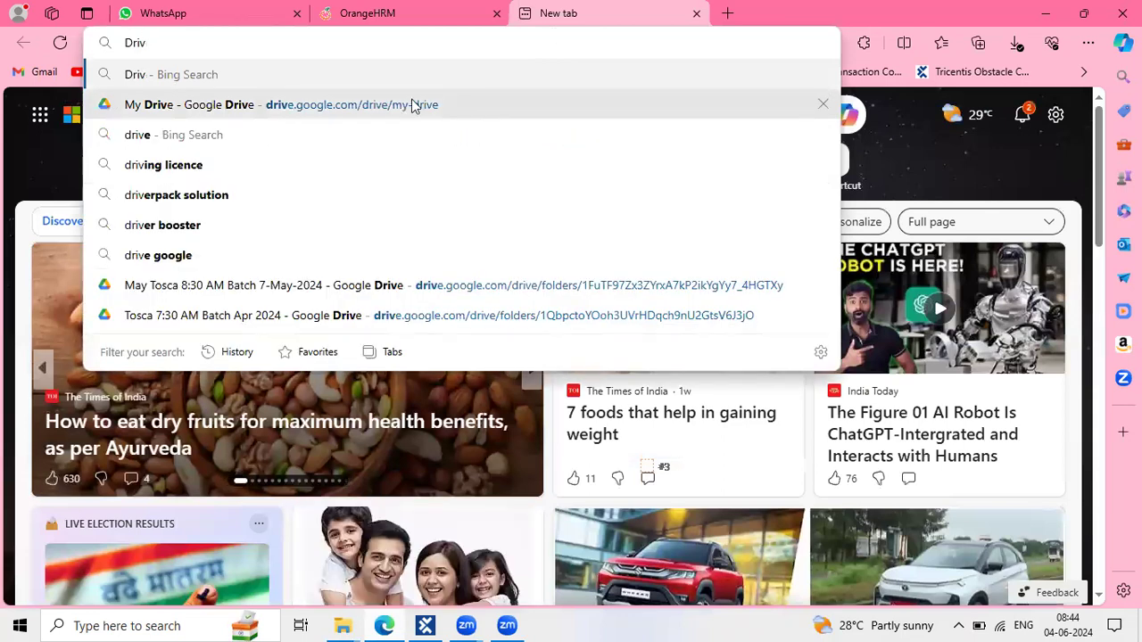
left_click(412, 107)
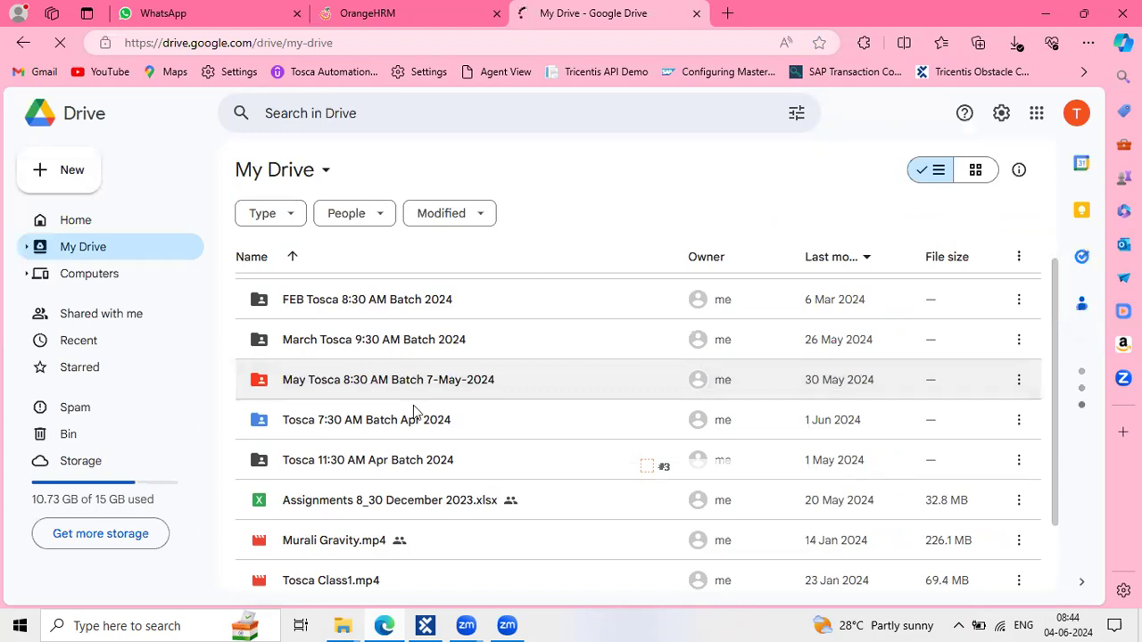
double_click(436, 380)
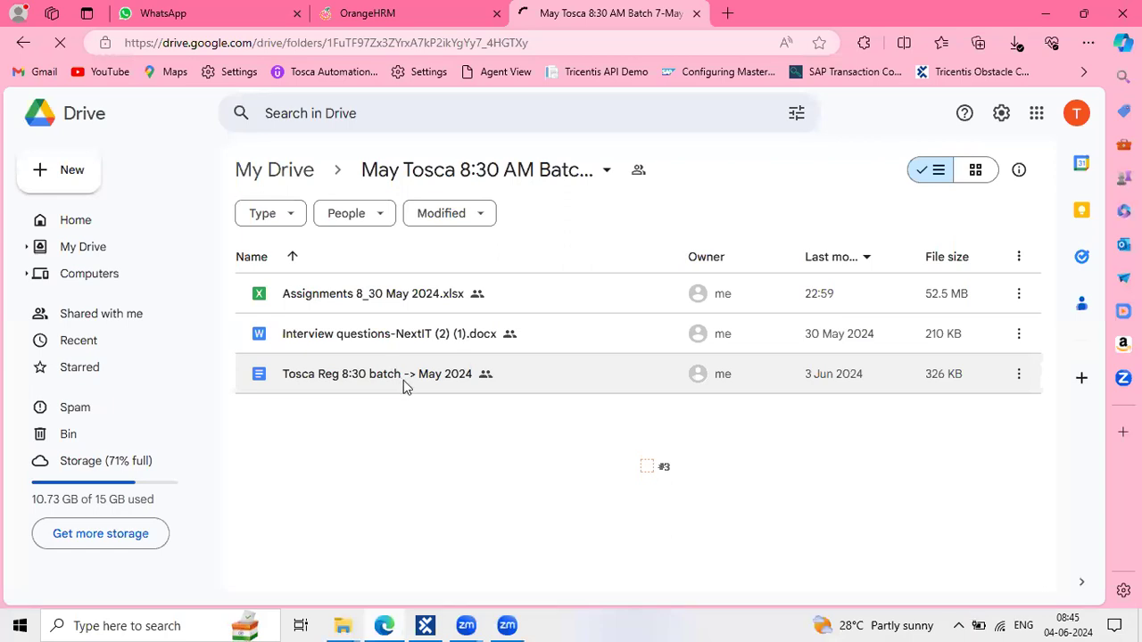
left_click(404, 380)
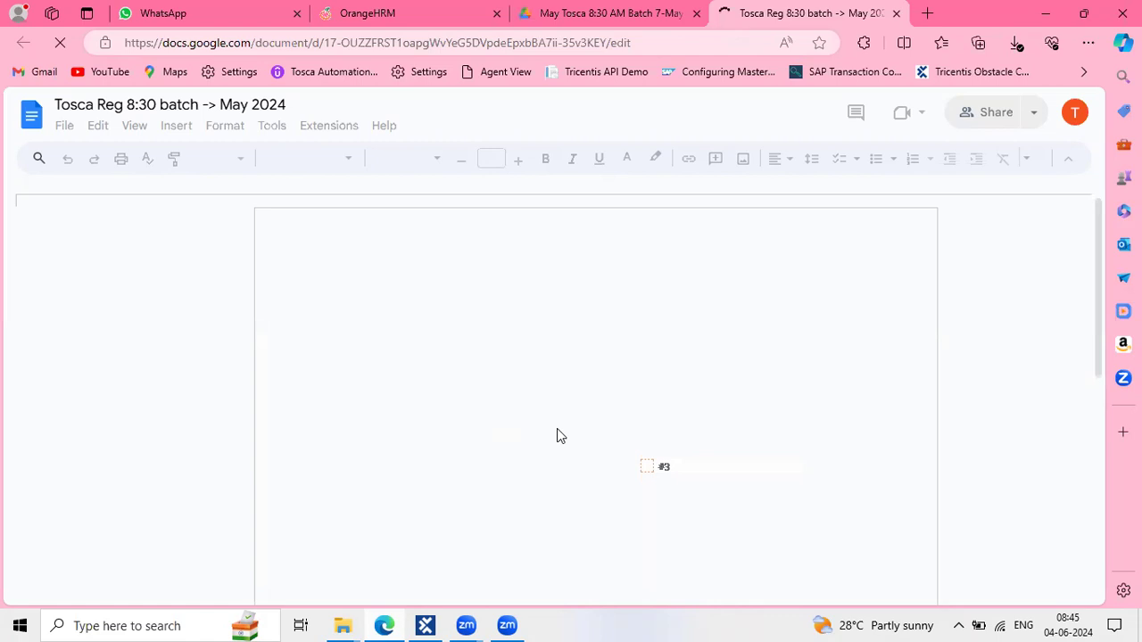
In the Tosca Reg 8:30 batch notes, delete the blank lines above the XBuffer heading
key("ctrl+Tab")
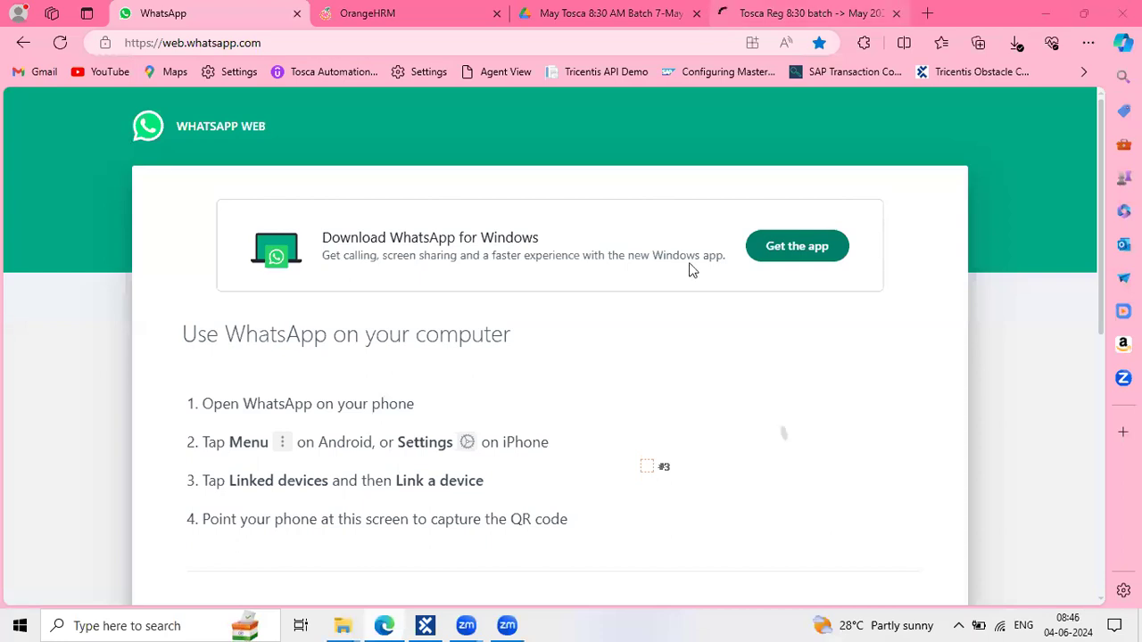
left_click(785, 25)
scroll(424, 515, "down", 10)
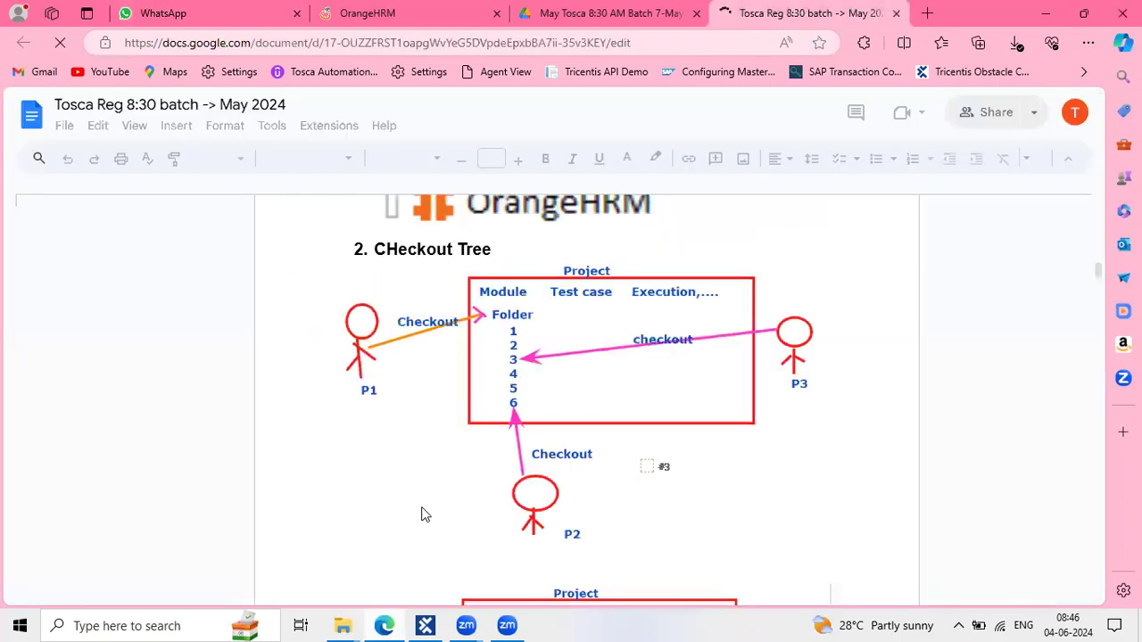
scroll(424, 515, "down", 2)
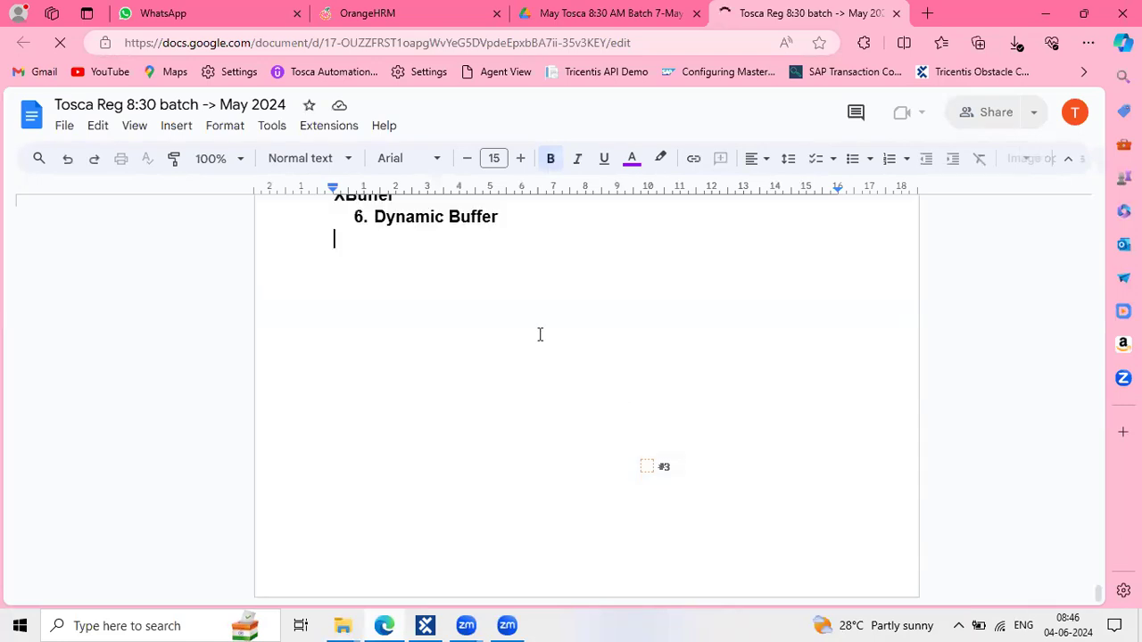
scroll(525, 331, "up", 3)
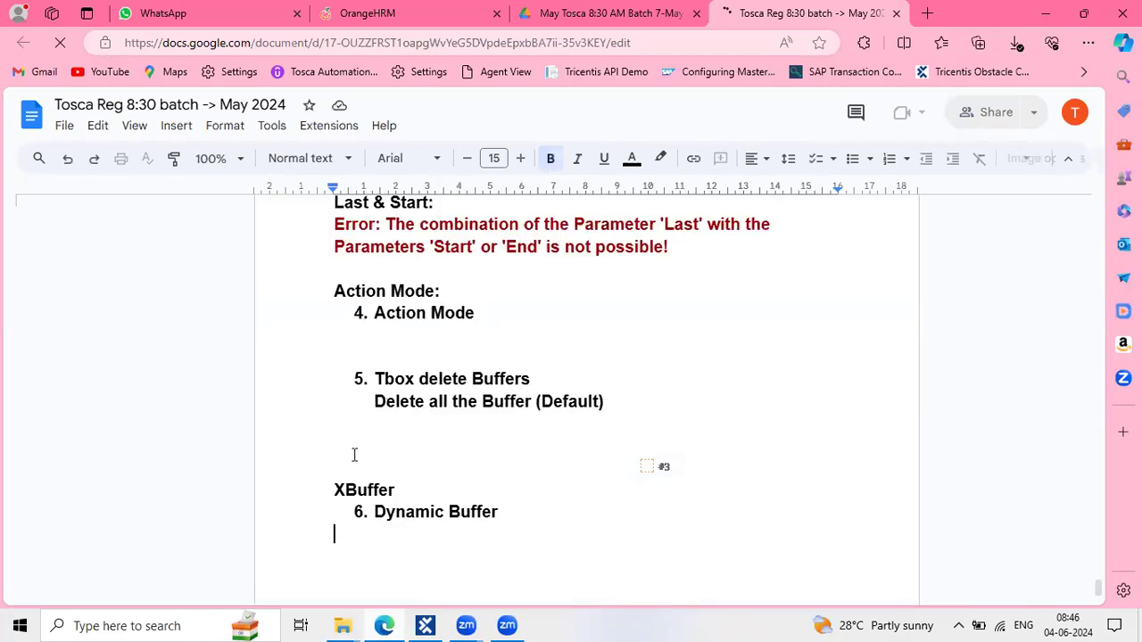
left_click(351, 456)
key("BackSpace")
key("BackSpace")
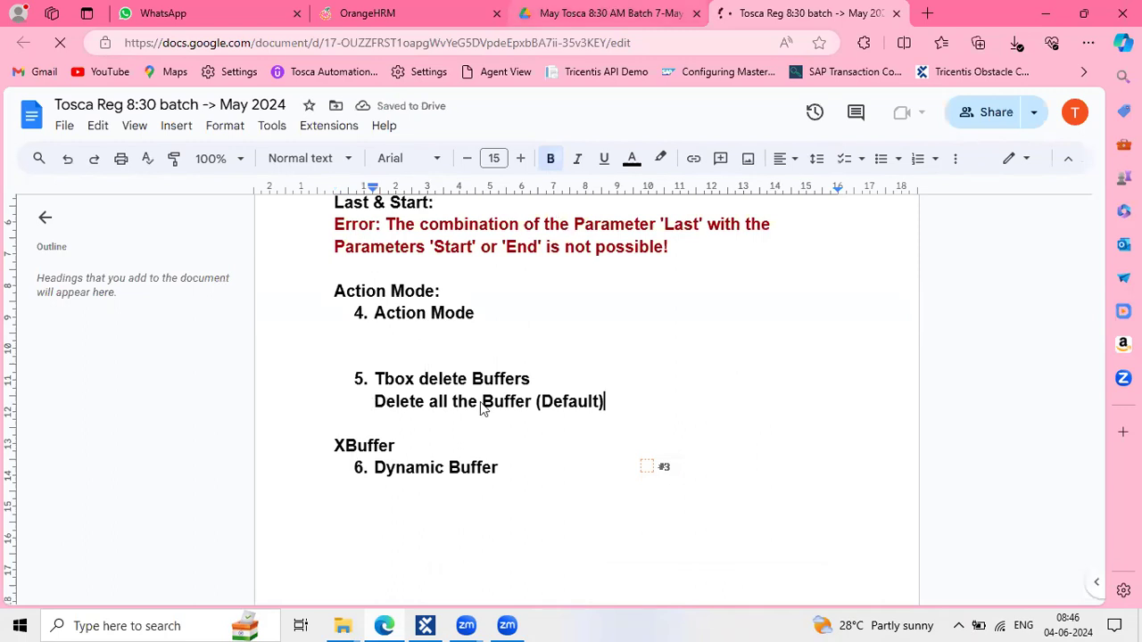
key("ctrl+shift+Tab")
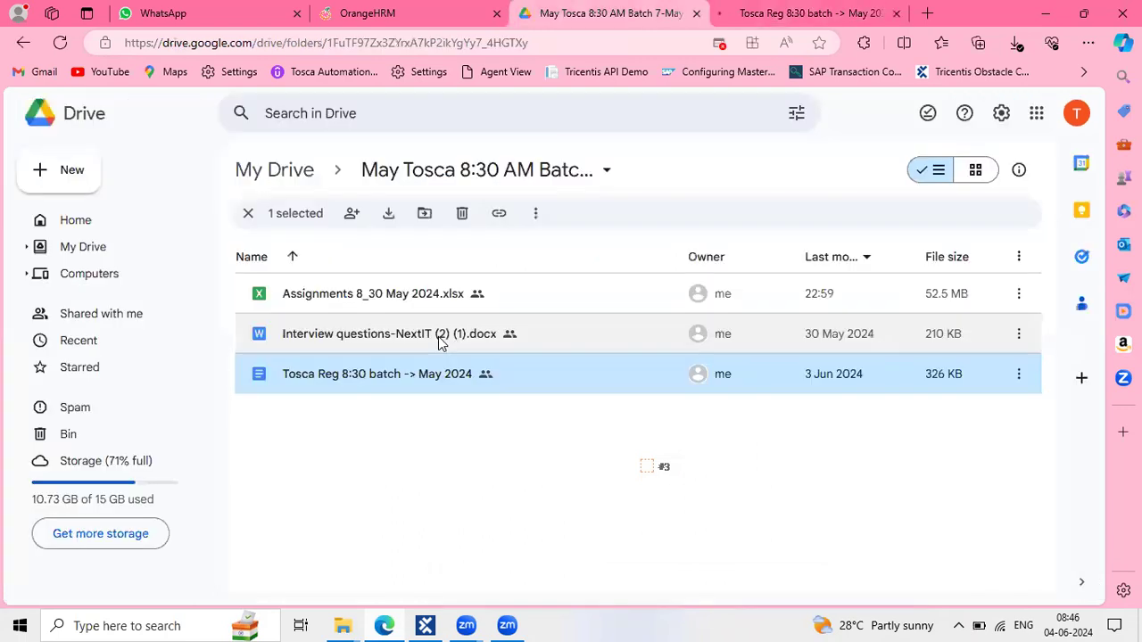
left_click(439, 344)
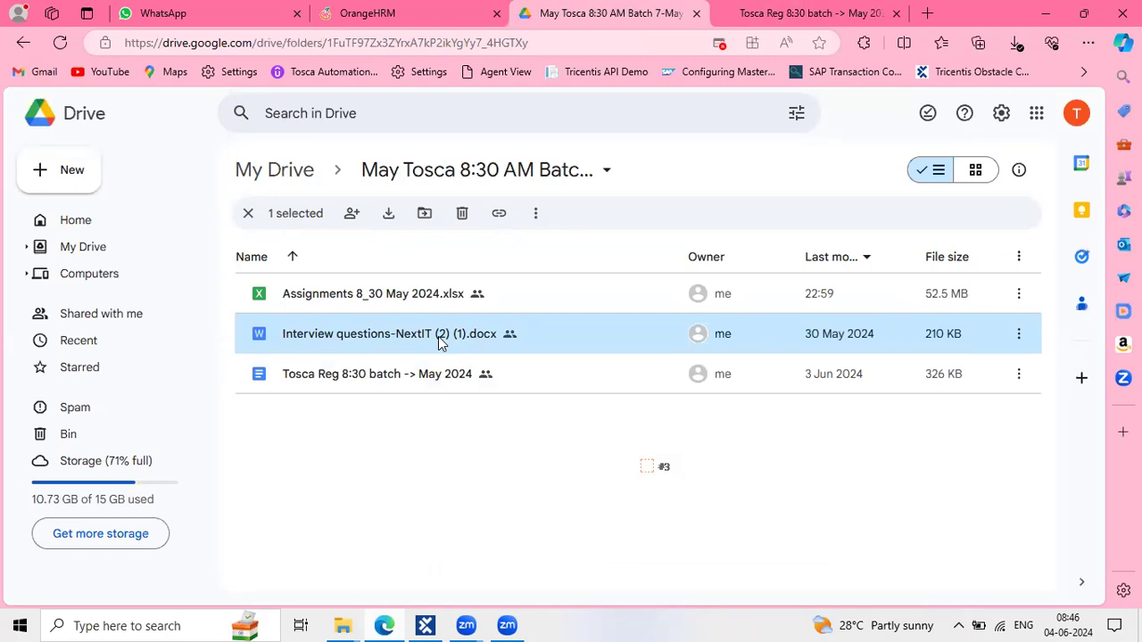
Under 4. Action Mode, add the indented note 'buffer to buffer the value in our application.'
left_click(812, 12)
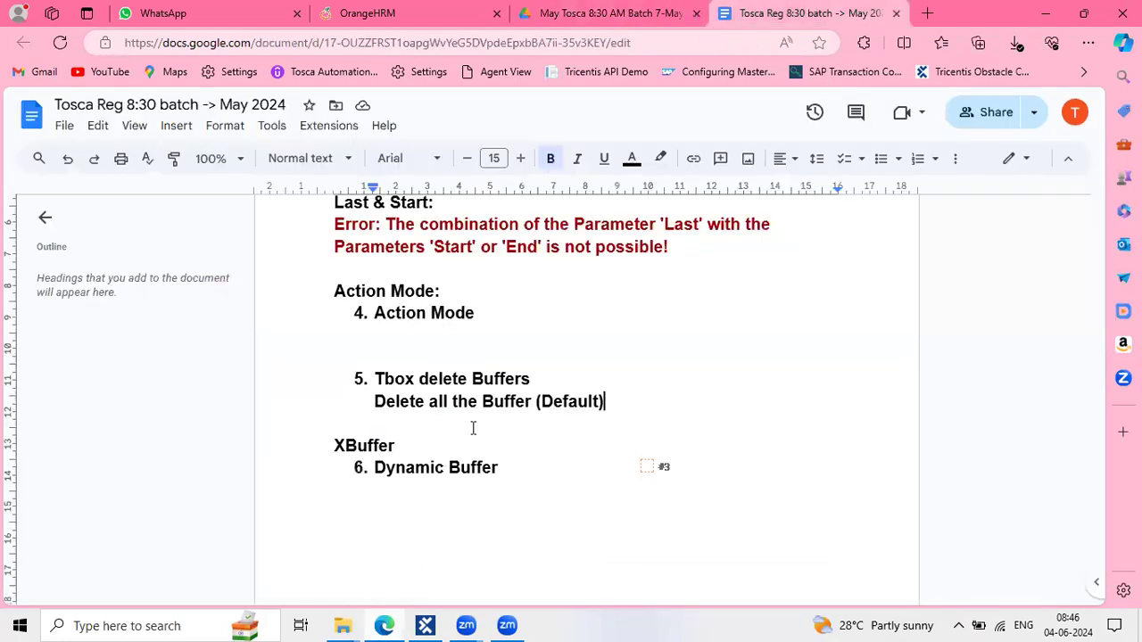
left_click(385, 335)
key("BackSpace")
key("Tab")
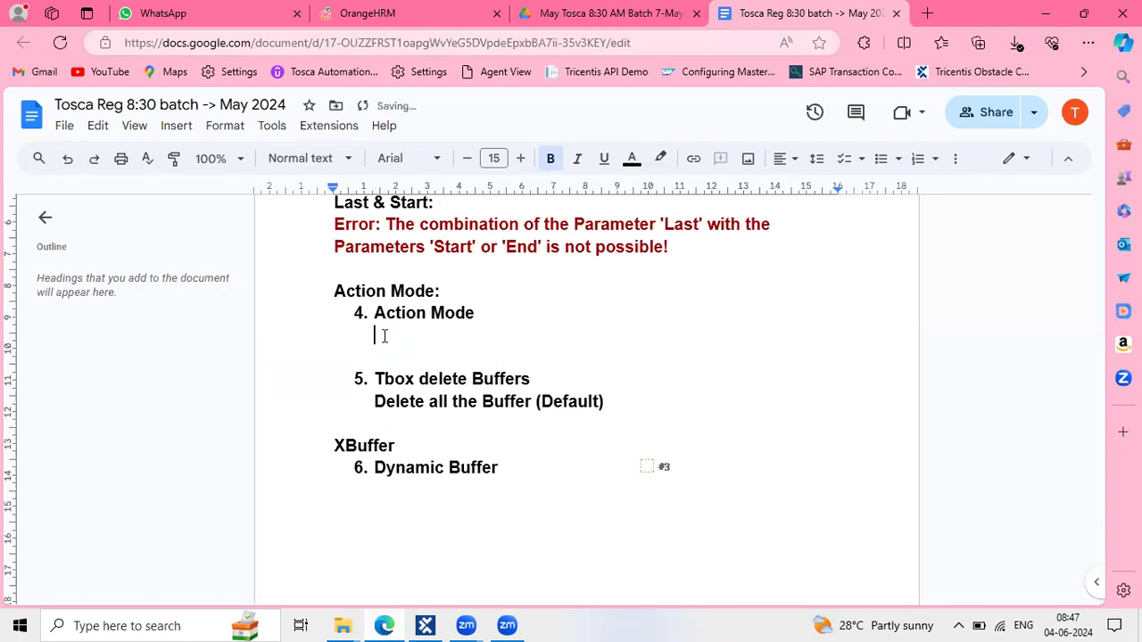
type("buffer to buffer the val")
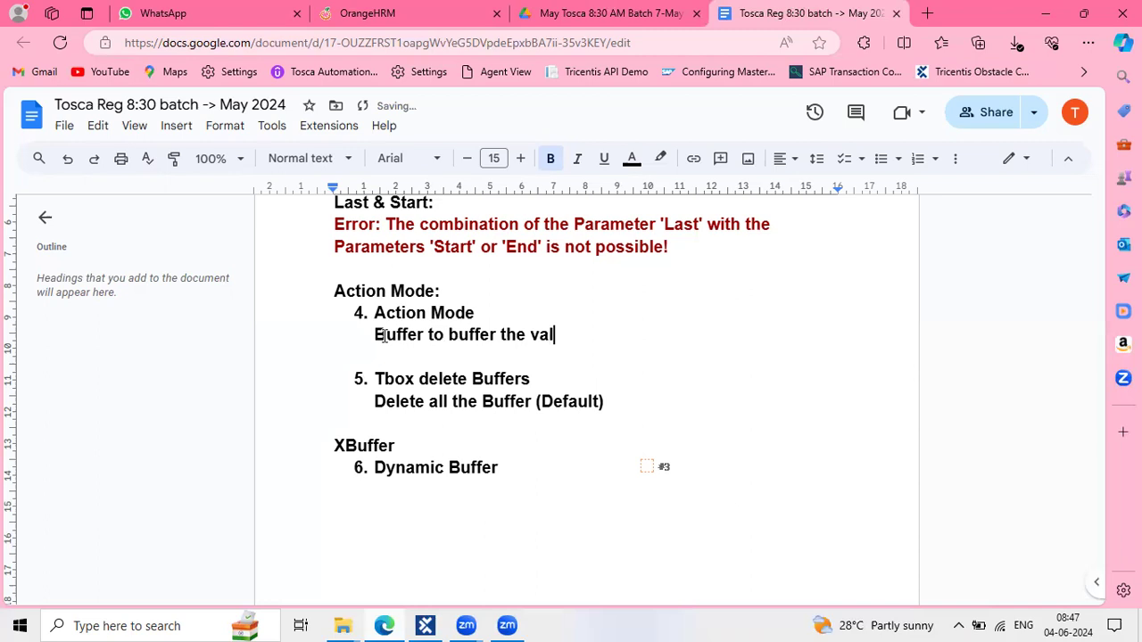
type("ue in our application")
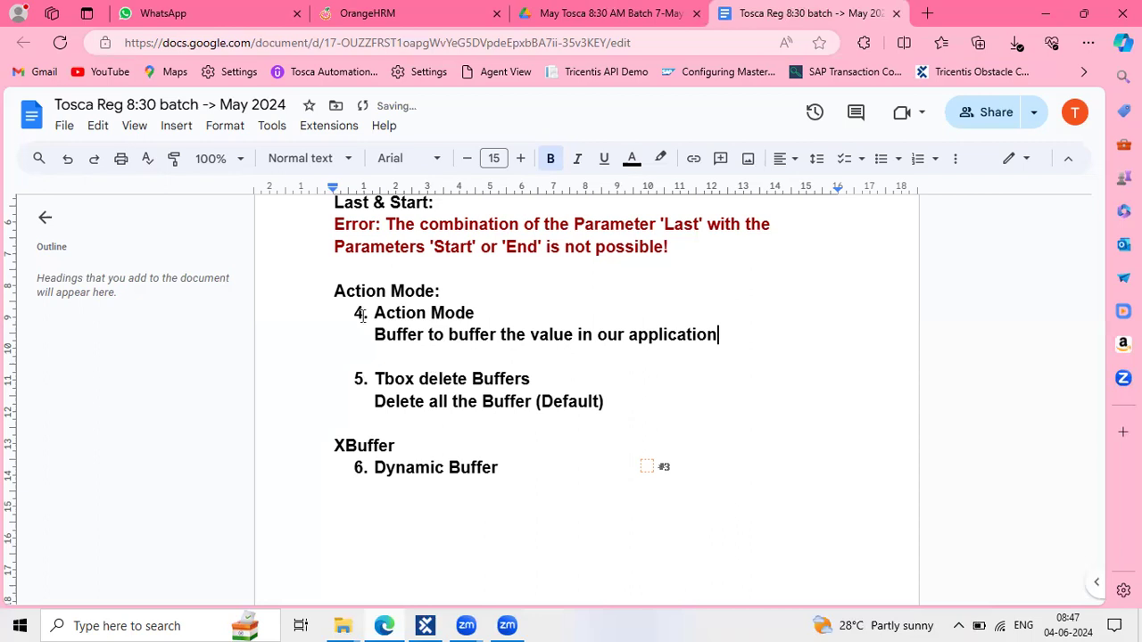
left_click(595, 347)
type(".")
key("BackSpace")
key("BackSpace")
type(".")
key("Return")
key("Return")
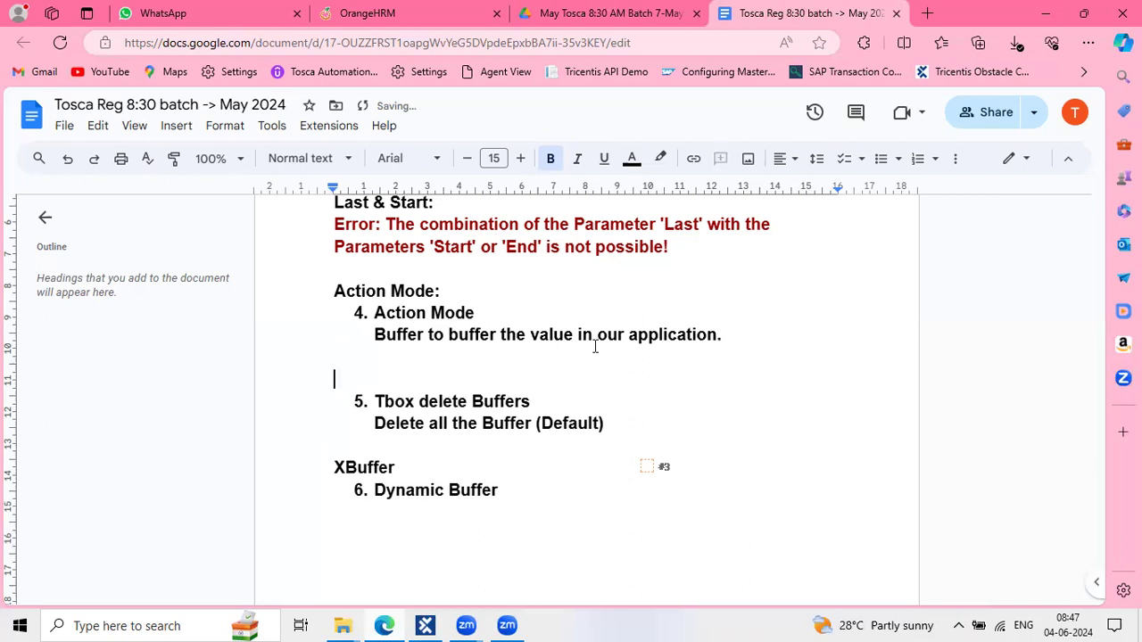
key("BackSpace")
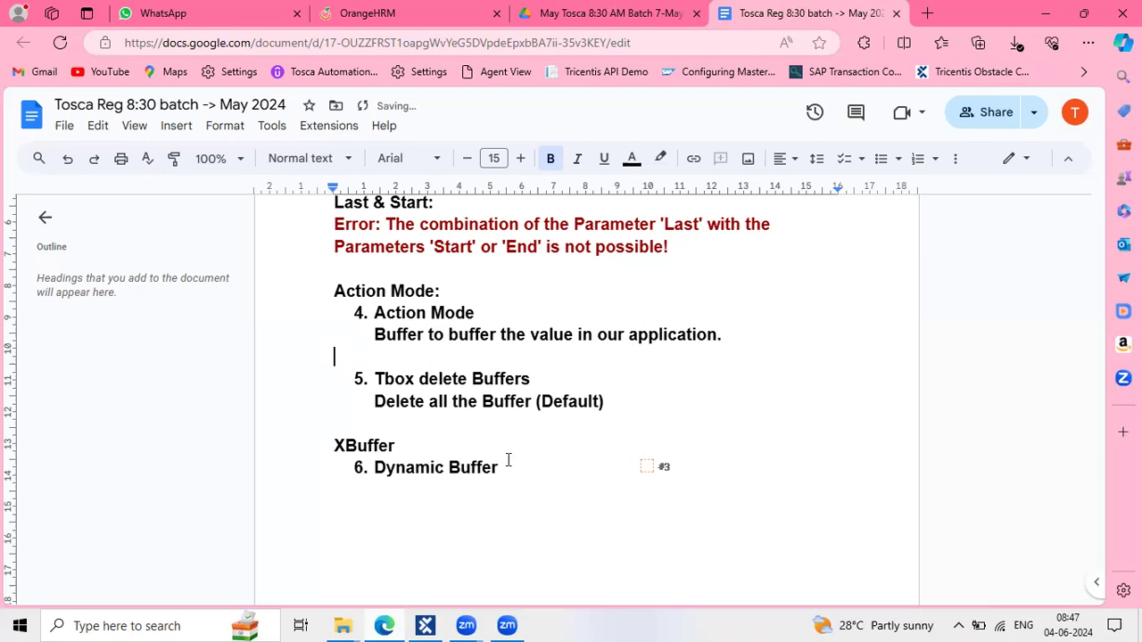
Move the XBuffer and Dynamic Buffer lines above Tbox delete Buffers and clear the leftover list item
left_click_drag(509, 460, 329, 446)
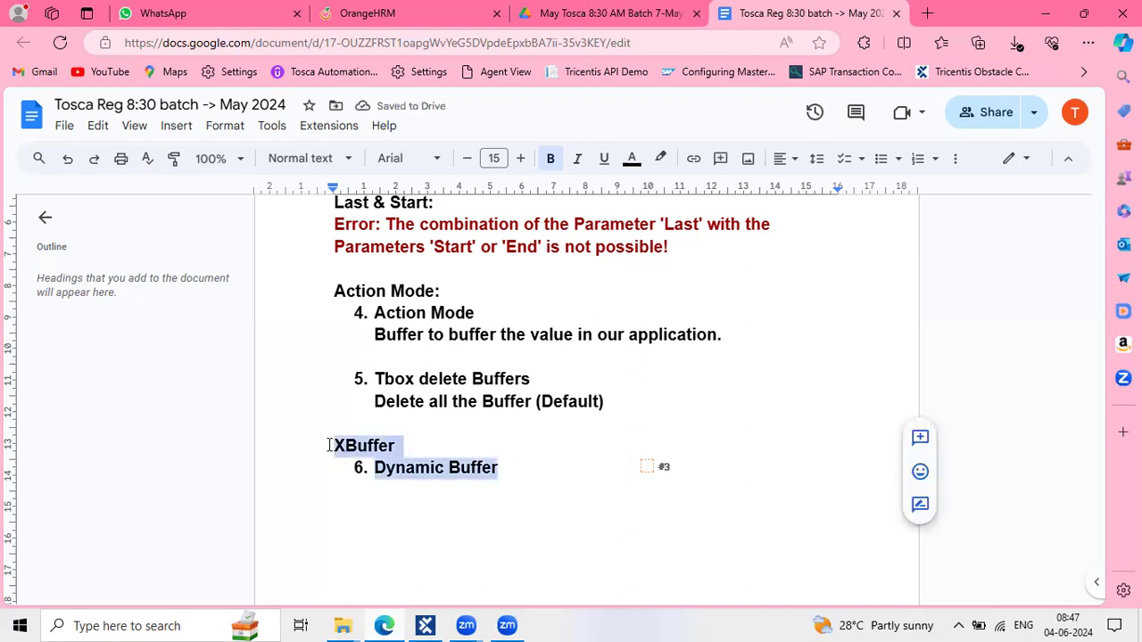
key("BackSpace")
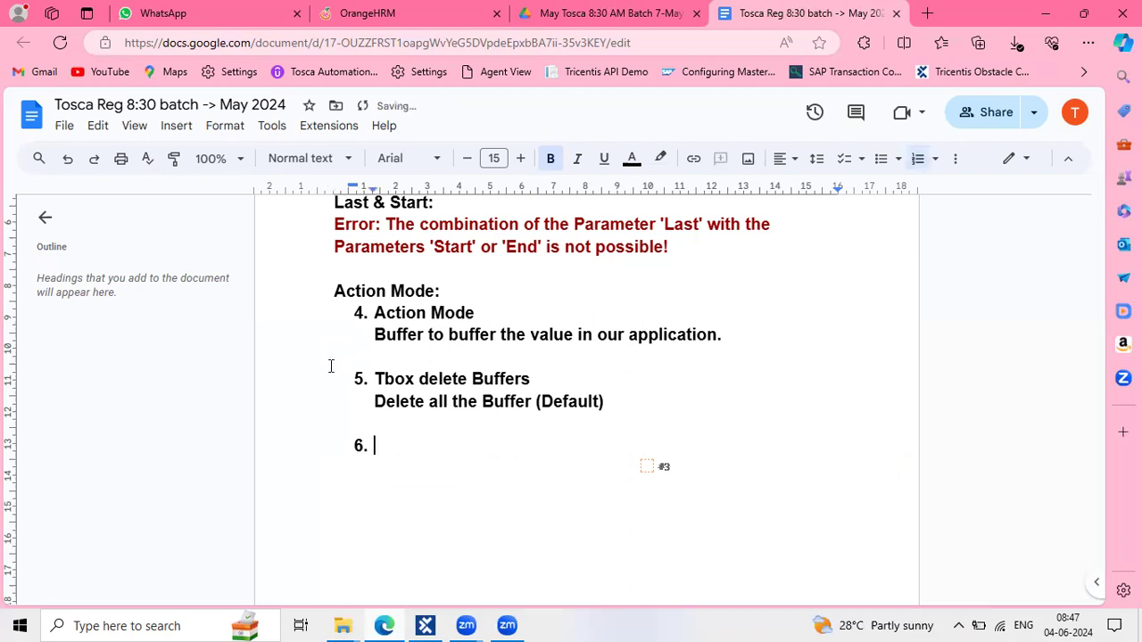
left_click(330, 366)
type("XBuffer Dynamic Buffer")
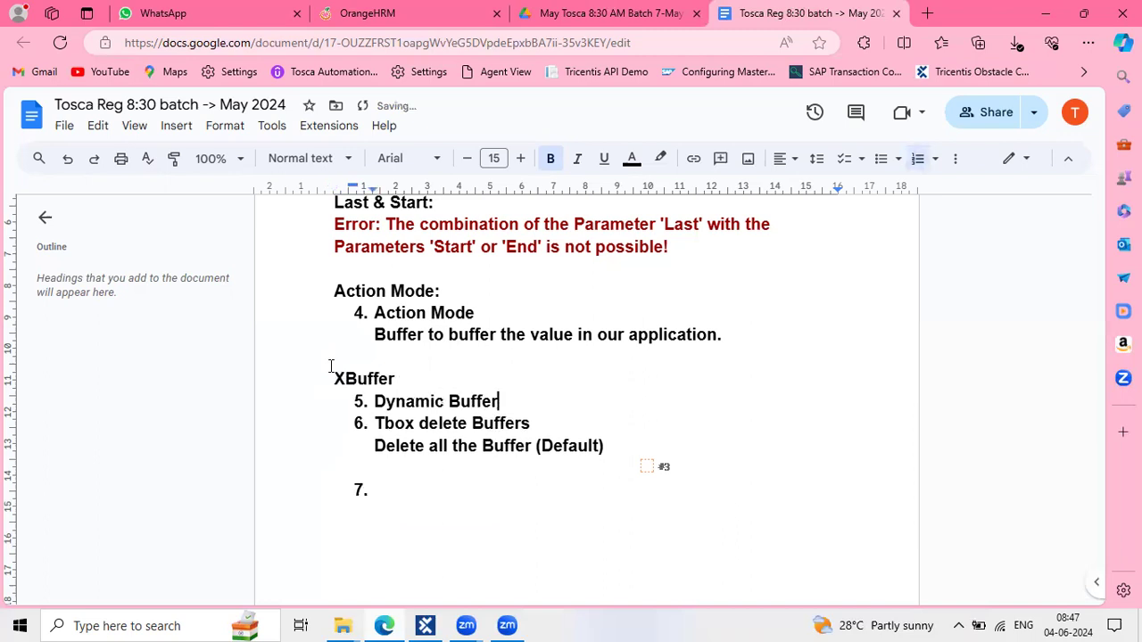
key("Return")
key("Return")
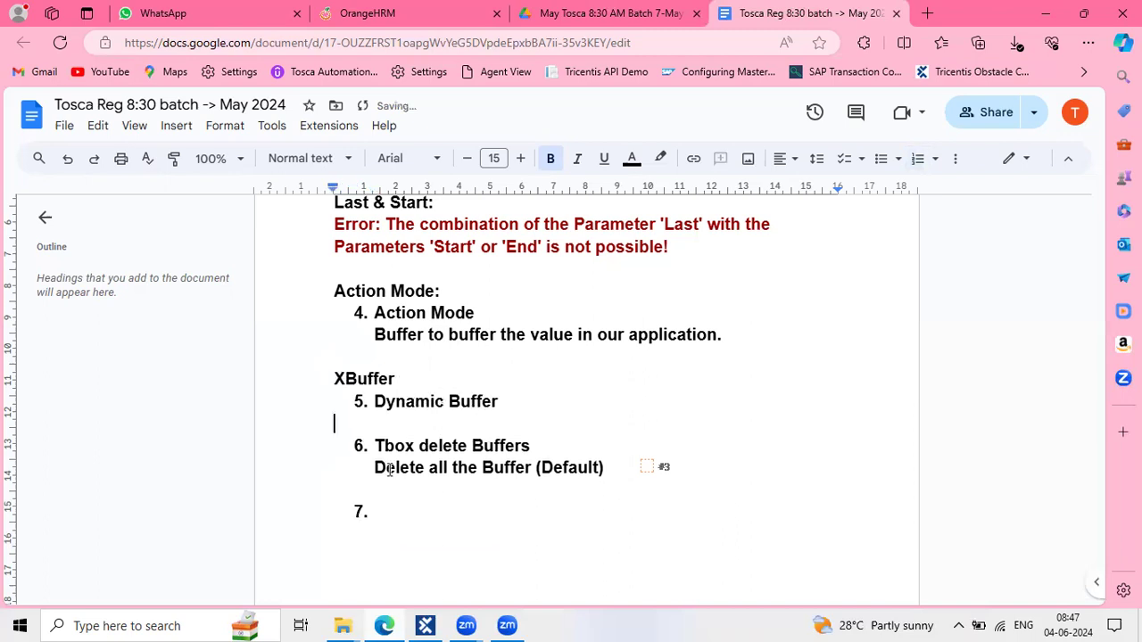
key("Return")
left_click(434, 336)
left_click(380, 346)
Open the Assignments 8_30 May 2024 spreadsheet and review the TC02 registration step in C14
double_click(380, 345)
left_click(584, 12)
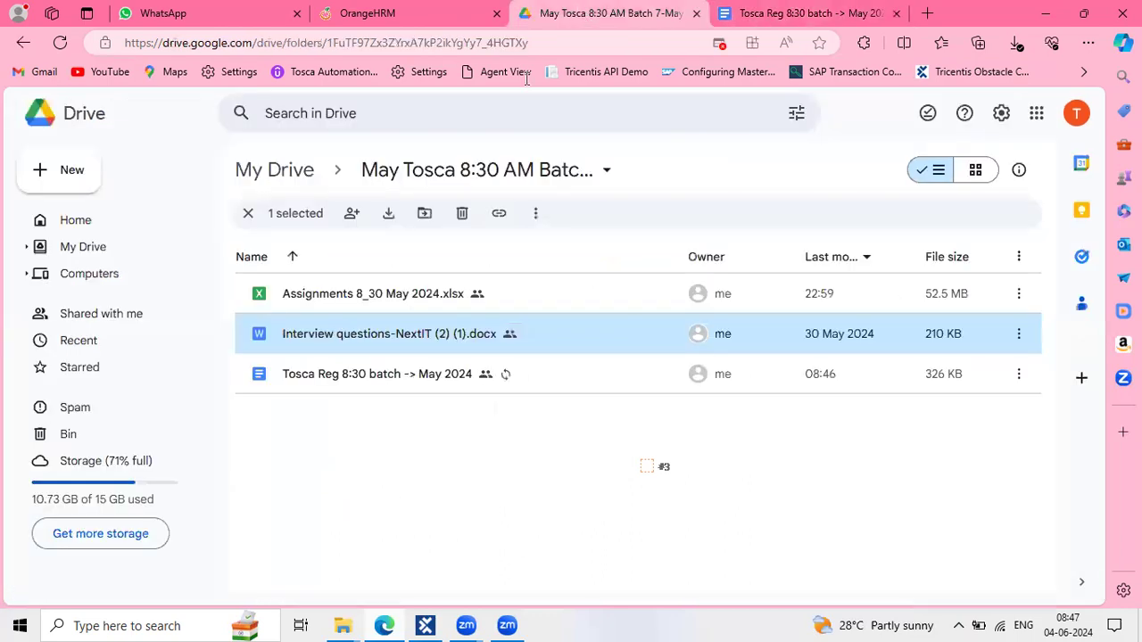
double_click(339, 289)
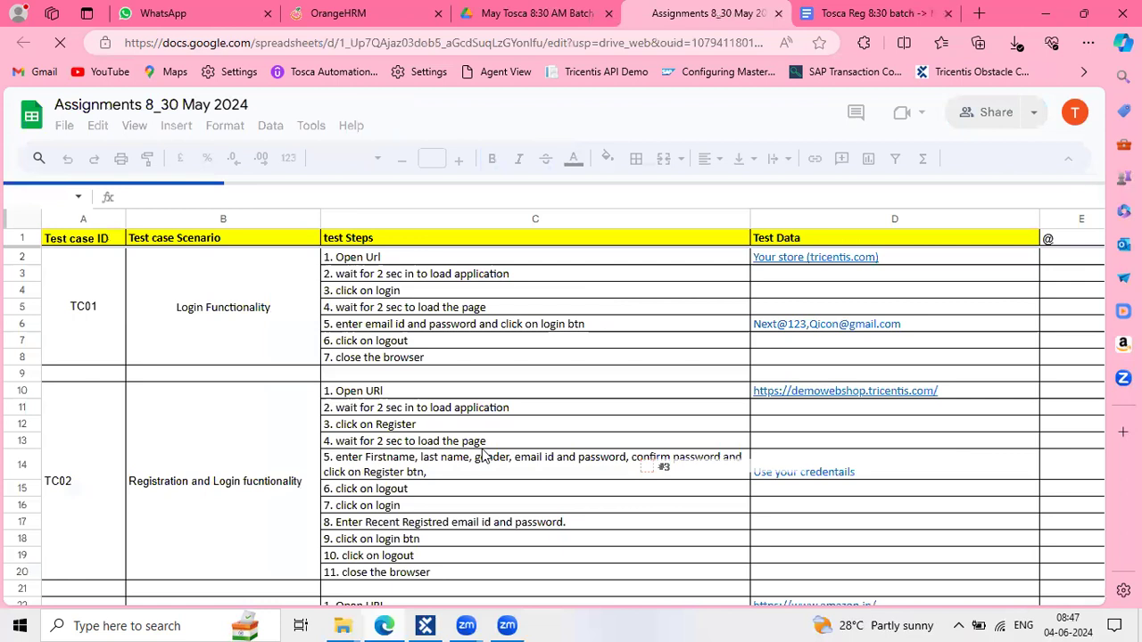
scroll(481, 456, "down", 2)
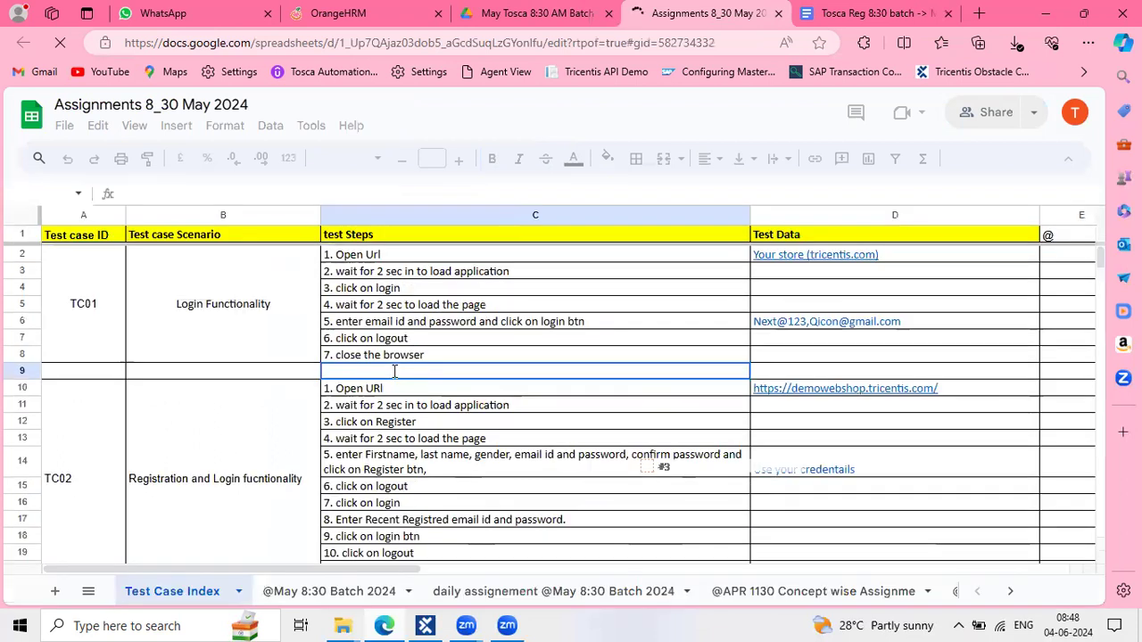
left_click(424, 475)
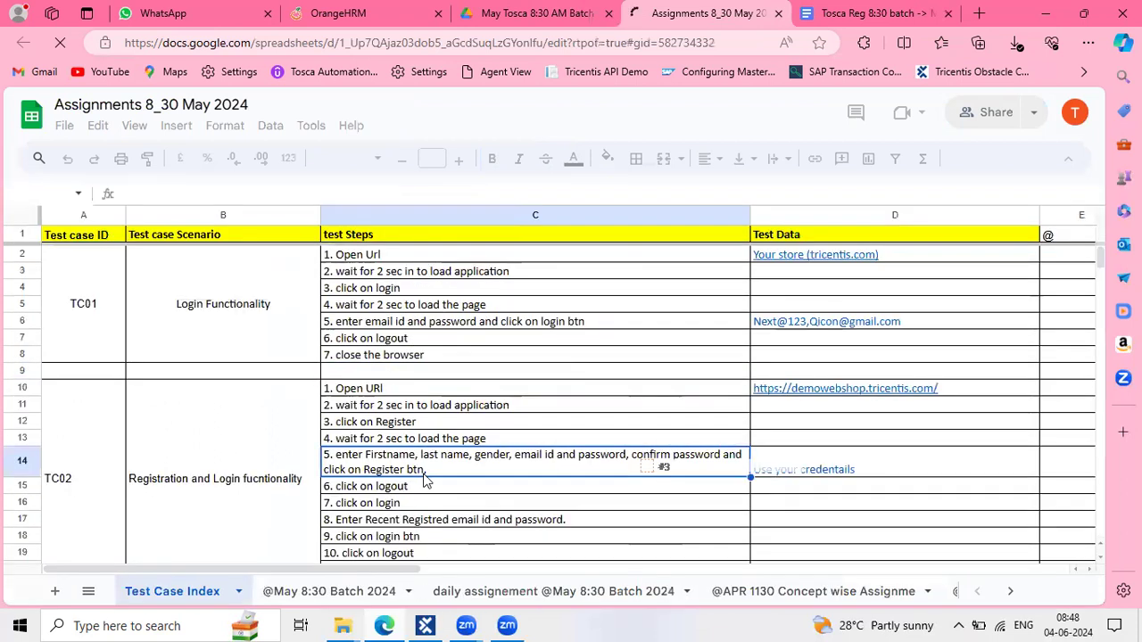
triple_click(445, 459)
left_click_drag(536, 462, 653, 449)
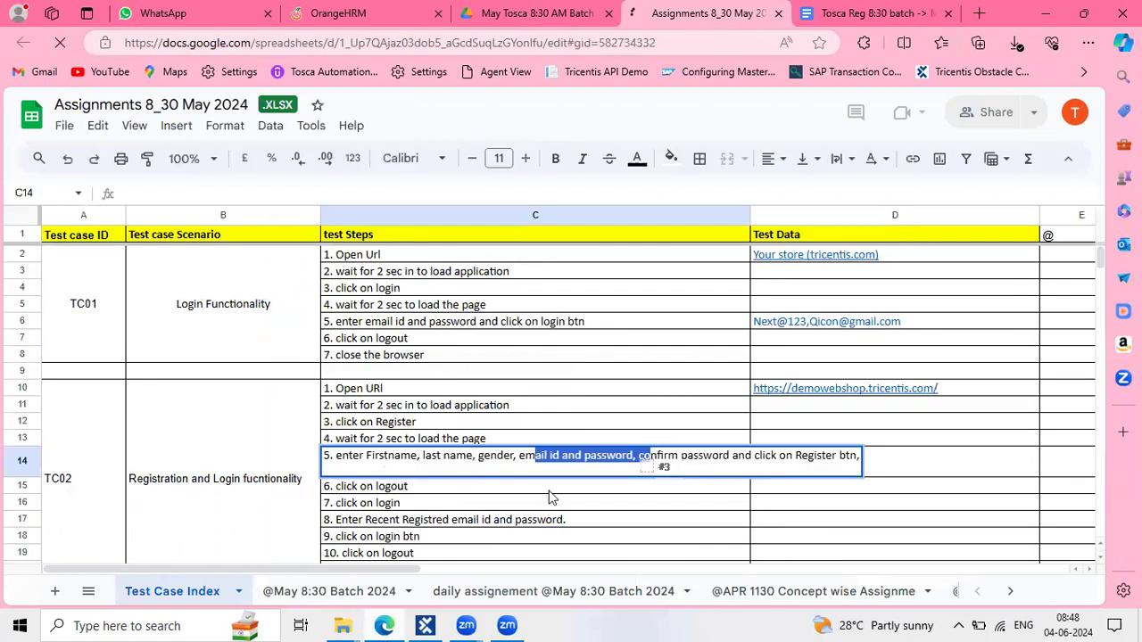
Change TC02 step 9 in C18 to read '9. click on login btn enter login details'
left_click(427, 525)
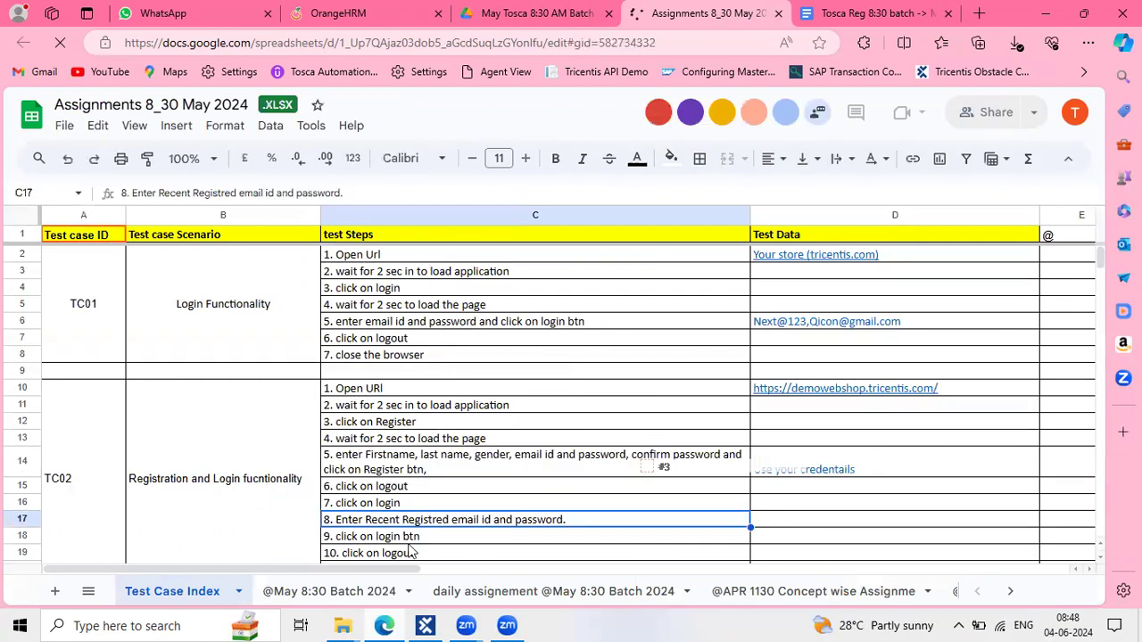
left_click(408, 543)
scroll(405, 510, "down", 1)
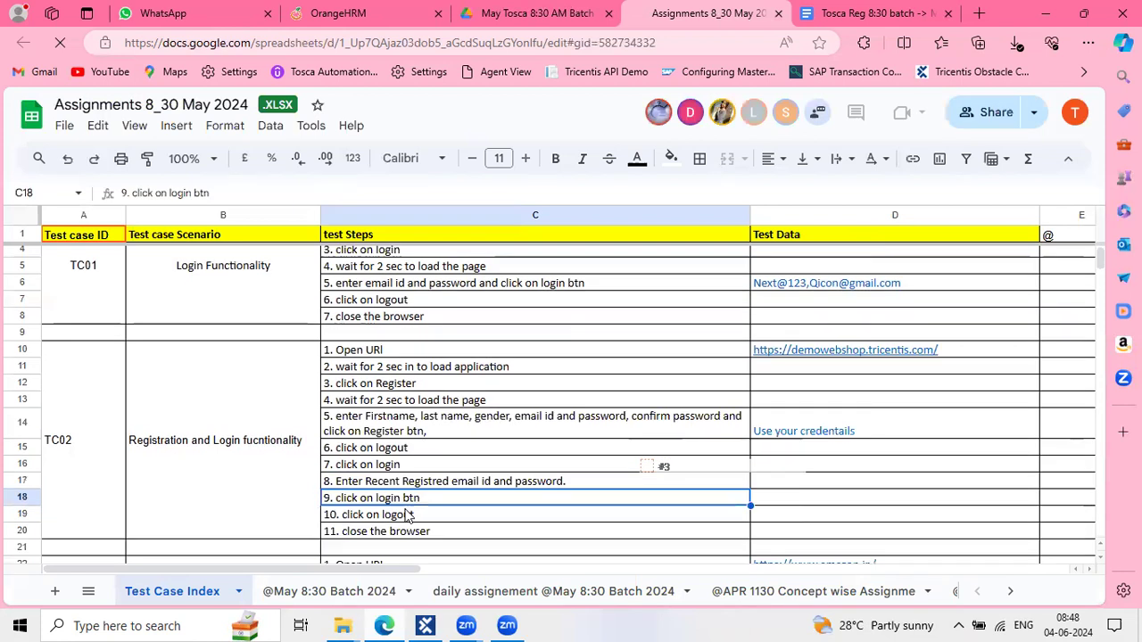
left_click(406, 510)
left_click(414, 500)
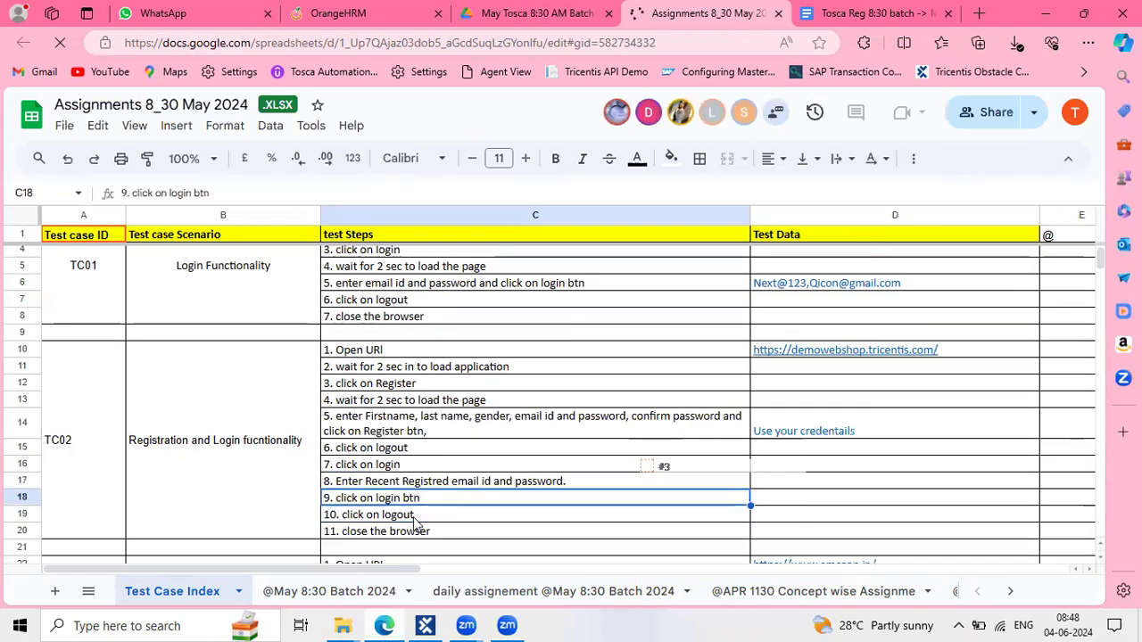
triple_click(415, 522)
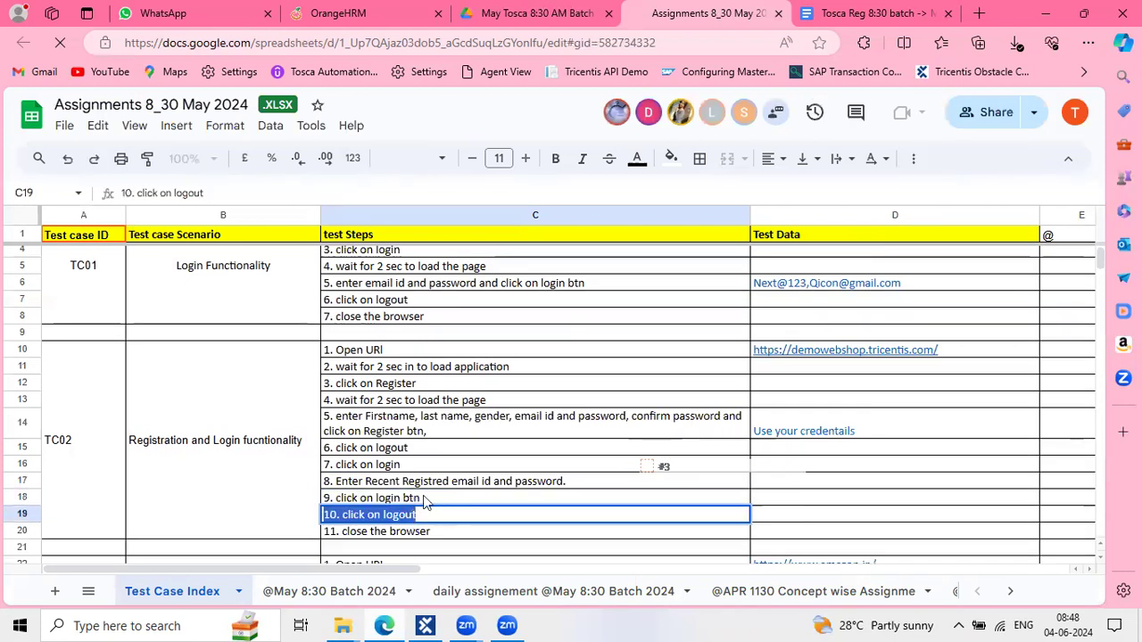
left_click(425, 500)
triple_click(424, 498)
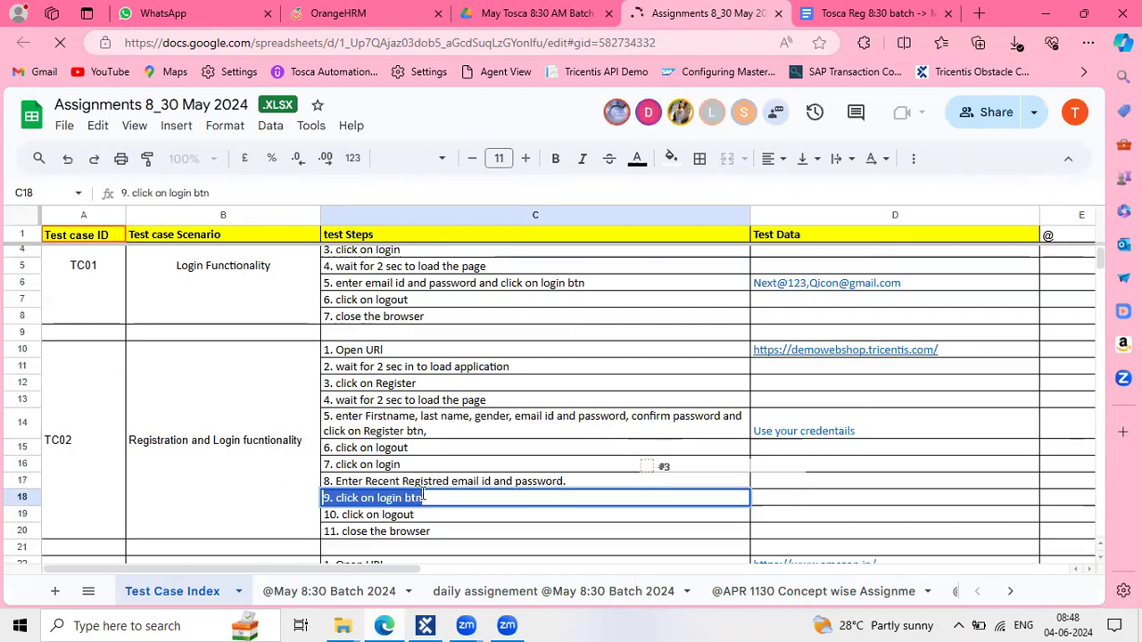
left_click(425, 497)
type("en")
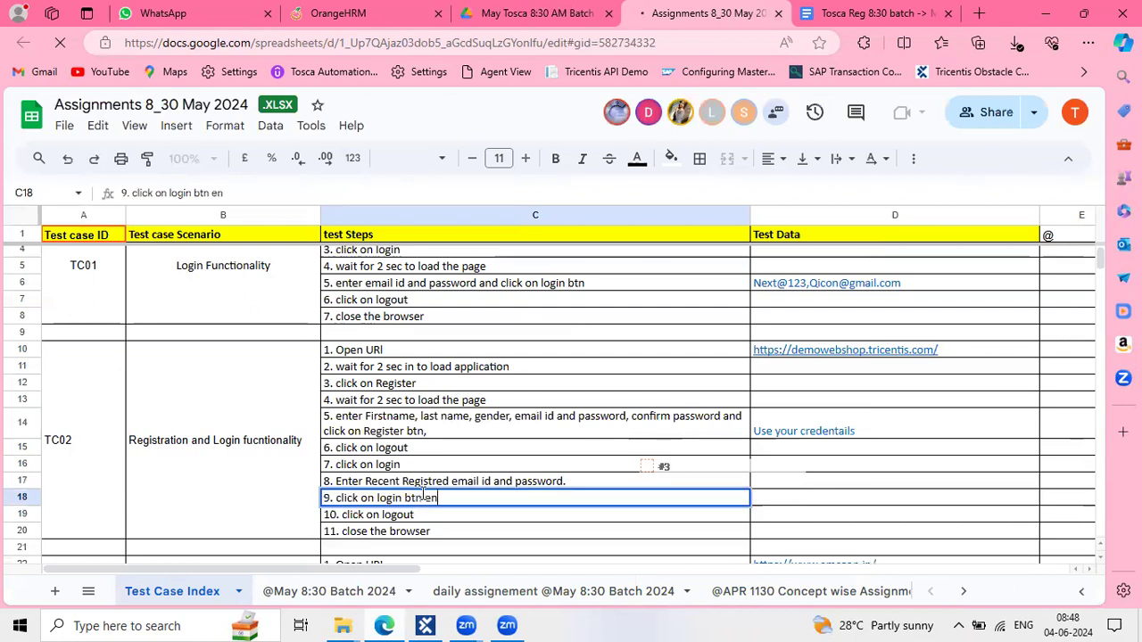
type("ter login")
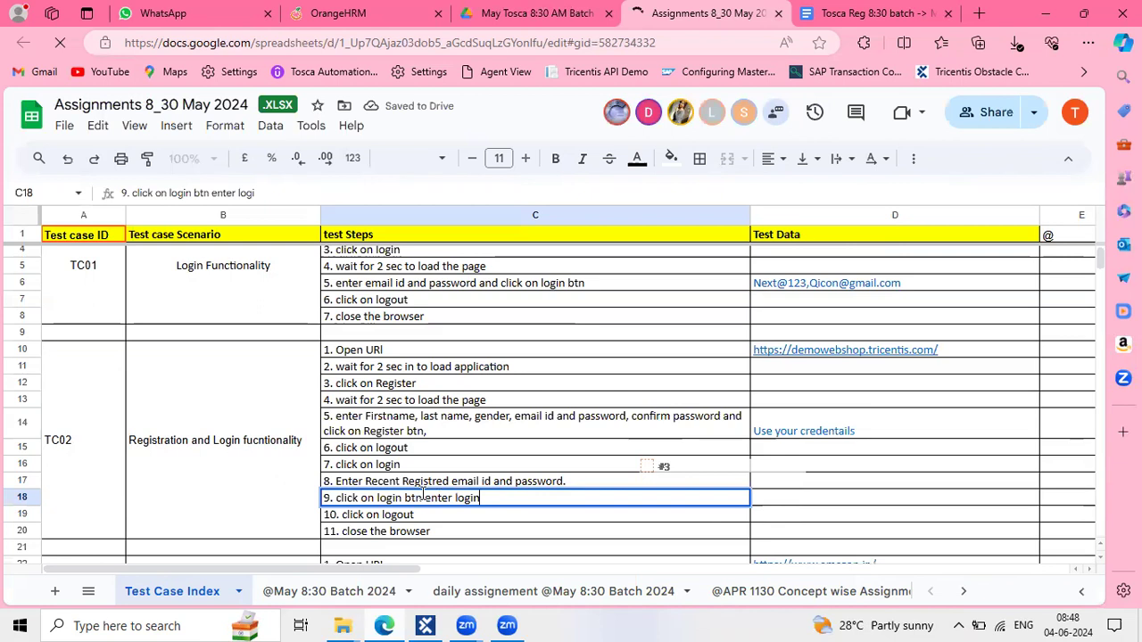
type(" details and  clos")
key("BackSpace")
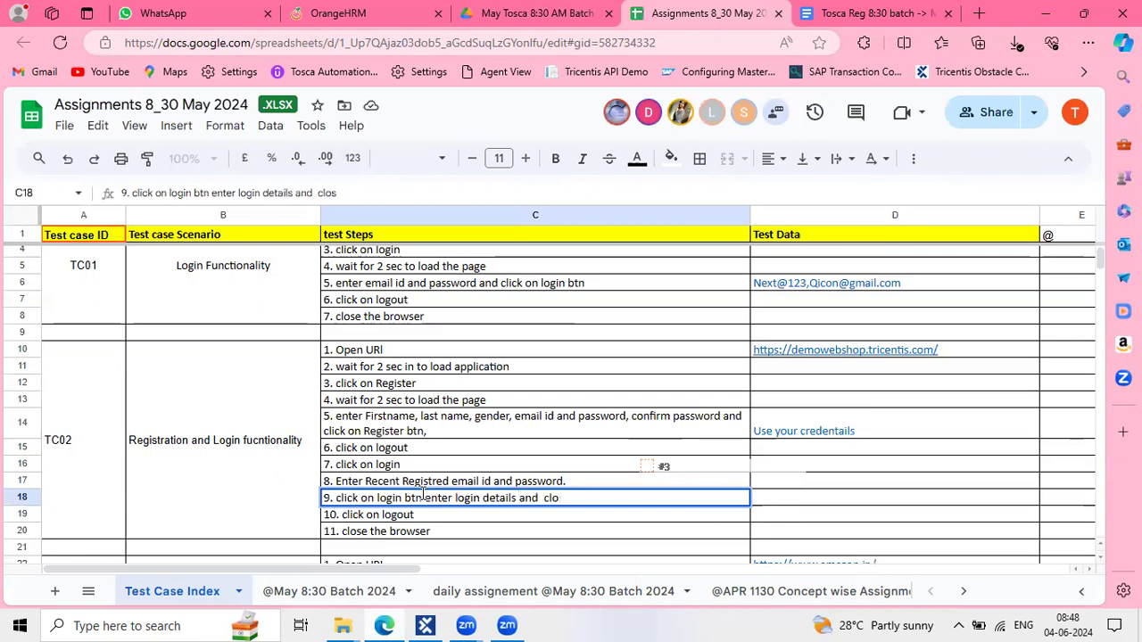
key("BackSpace")
key("BackSpace")
key("BackSpace")
key("BackSpace")
key("BackSpace")
key("BackSpace")
key("BackSpace")
key("BackSpace")
key("BackSpace")
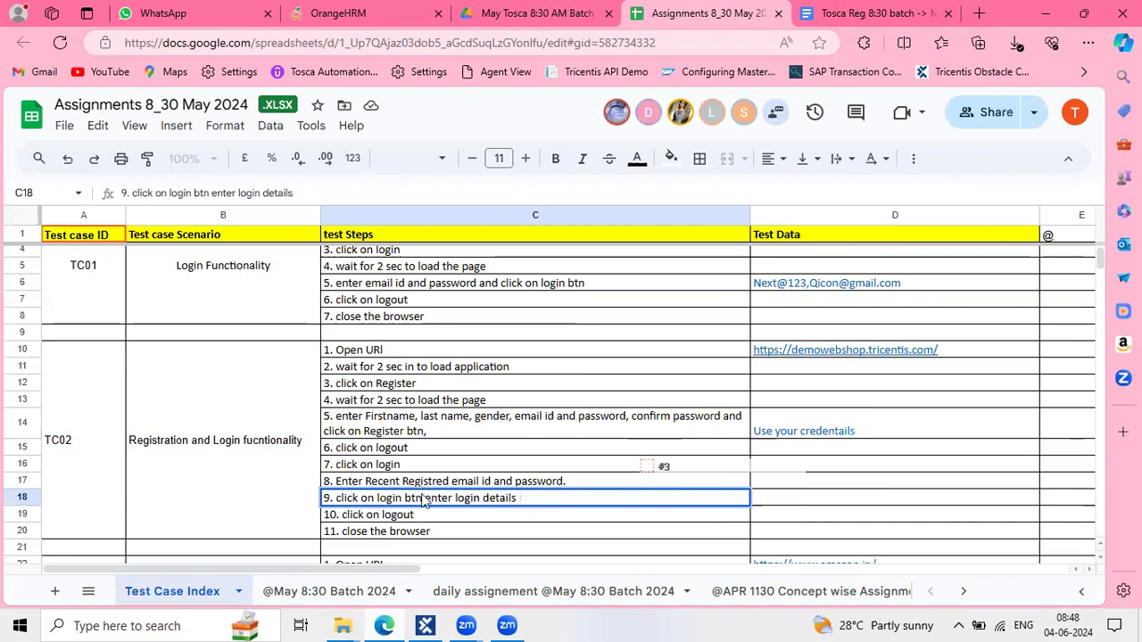
key("Return")
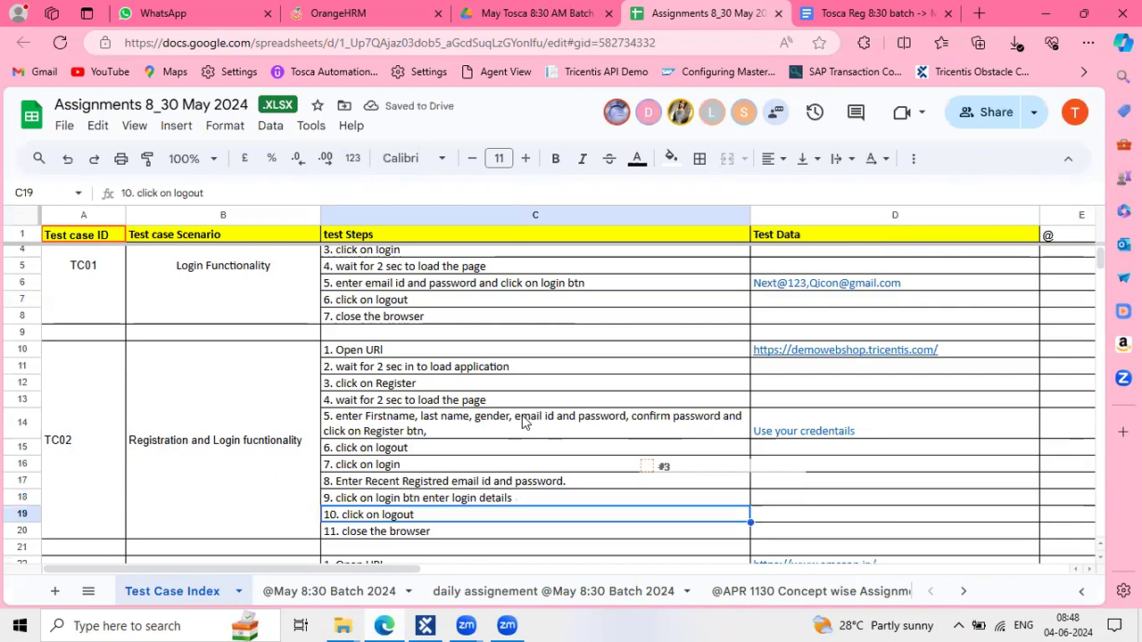
Recheck the TC02 steps, then go back to the Tosca Reg notes document
left_click(480, 421)
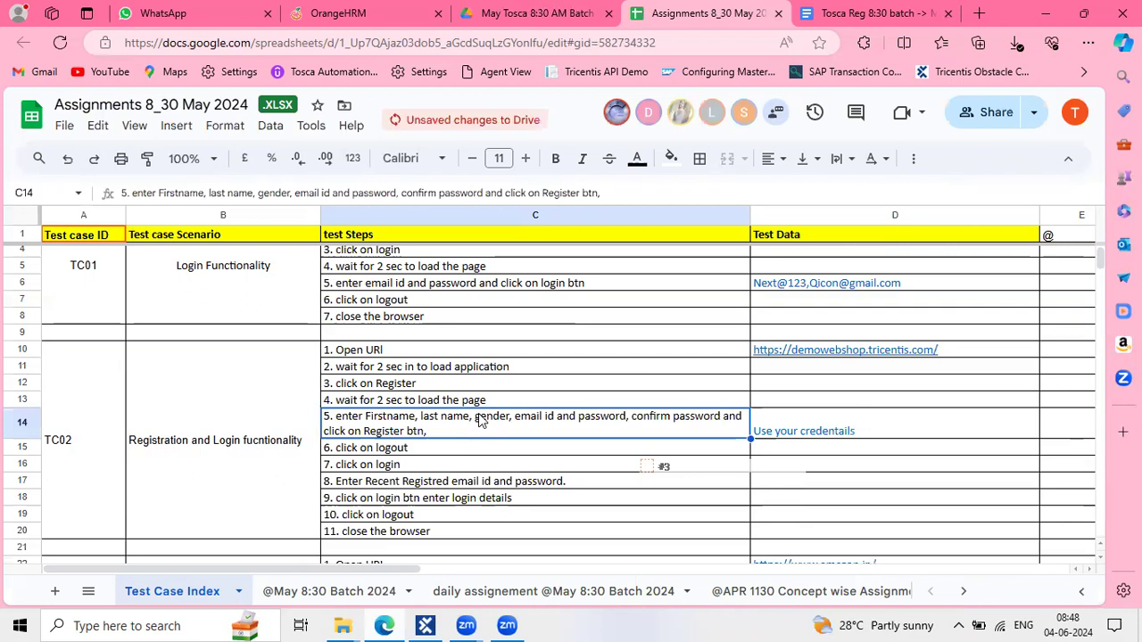
left_click(406, 369)
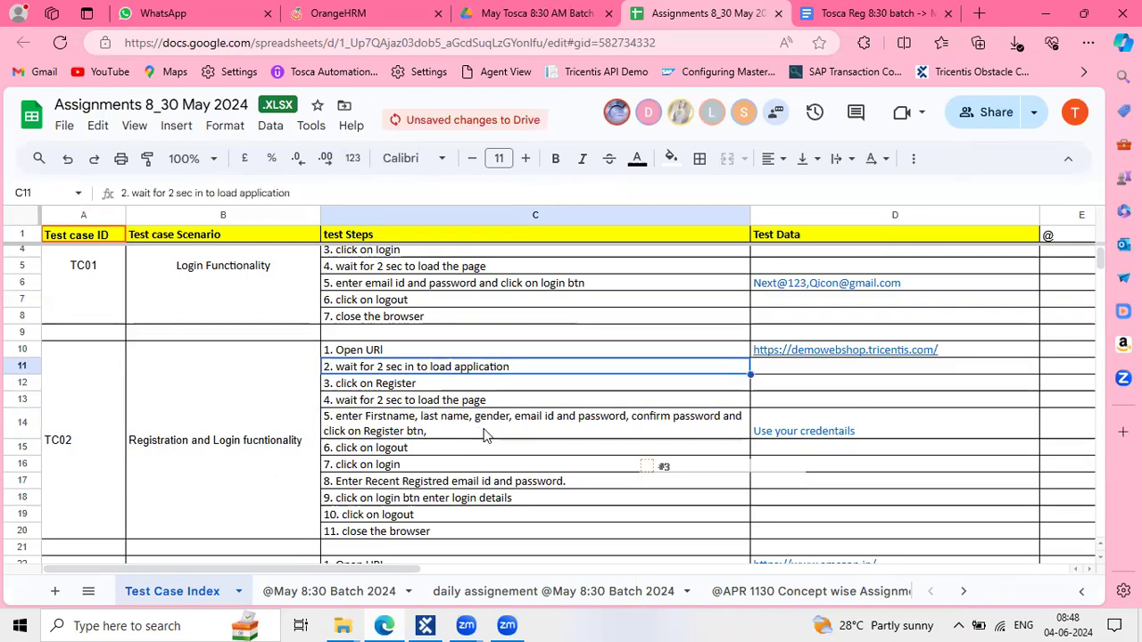
left_click(484, 435)
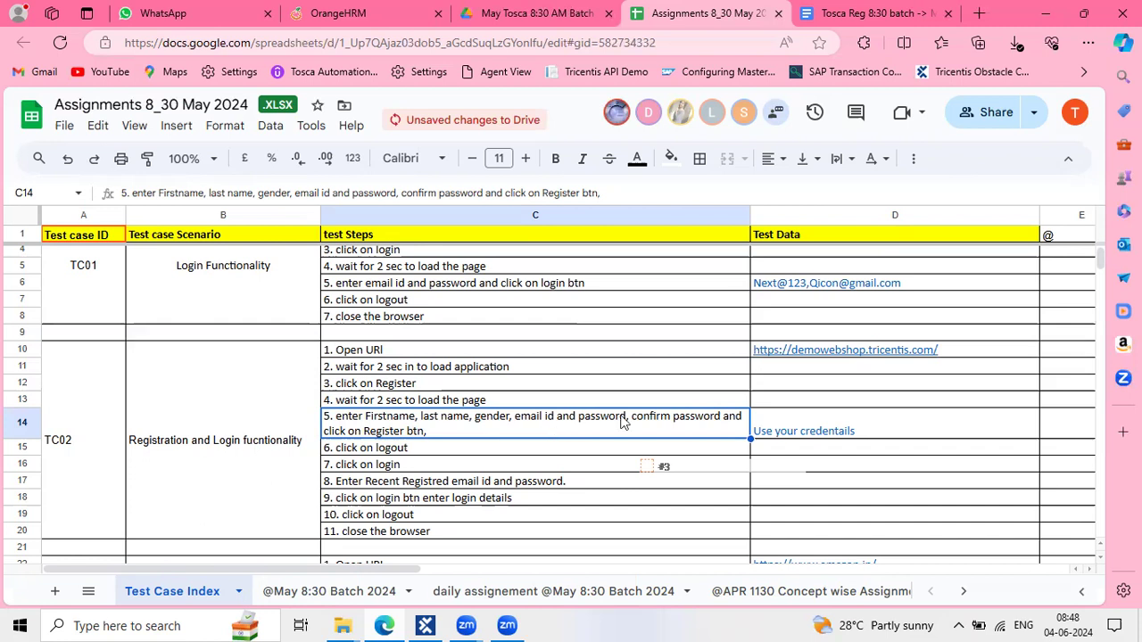
left_click(464, 500)
left_click(881, 13)
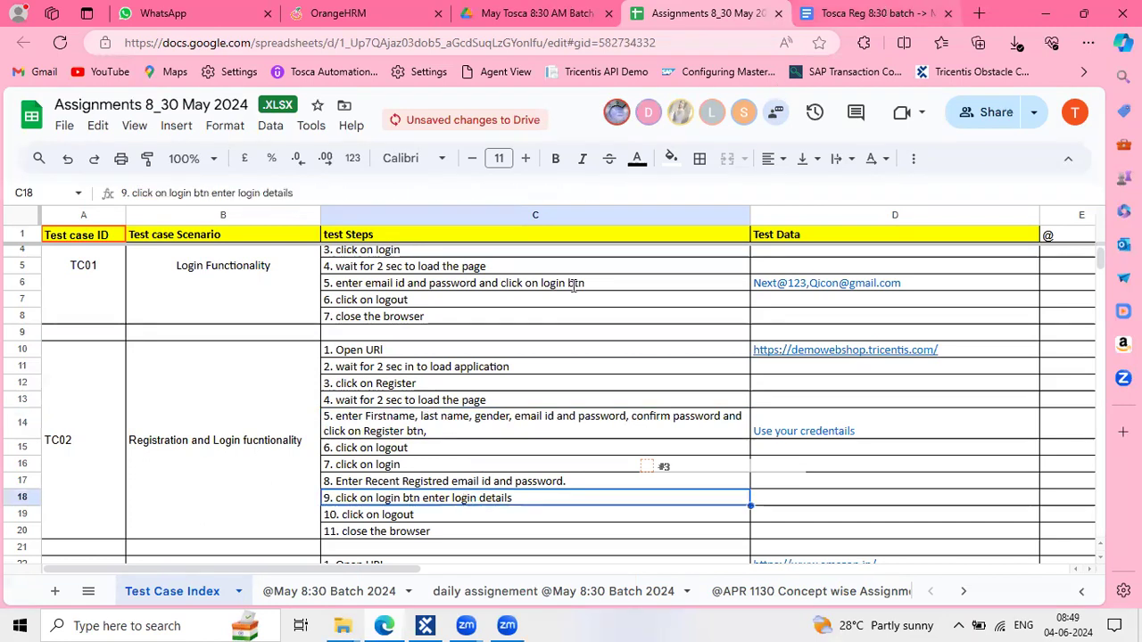
scroll(463, 394, "down", 1)
left_click(374, 371)
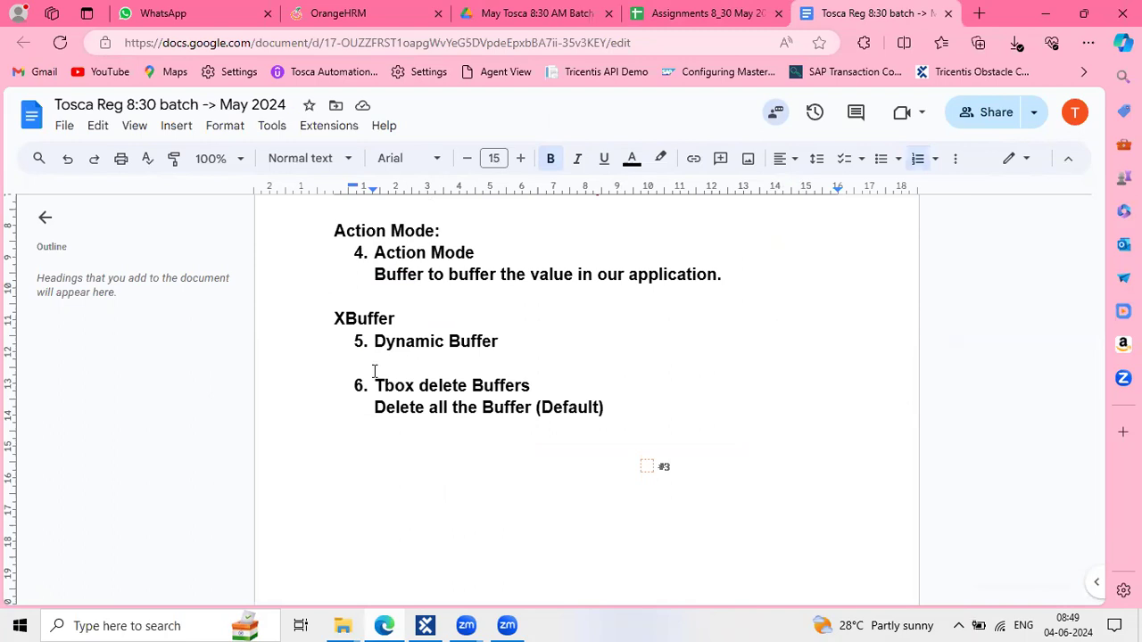
Insert two empty lines directly below 5. Dynamic Buffer
left_click(515, 309)
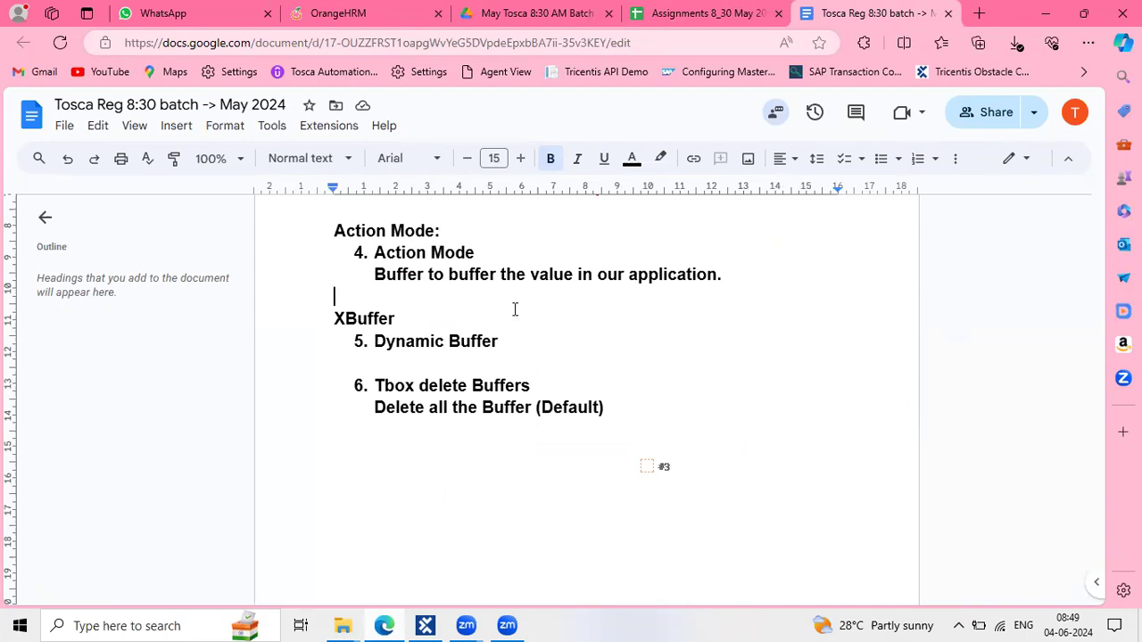
left_click(459, 353)
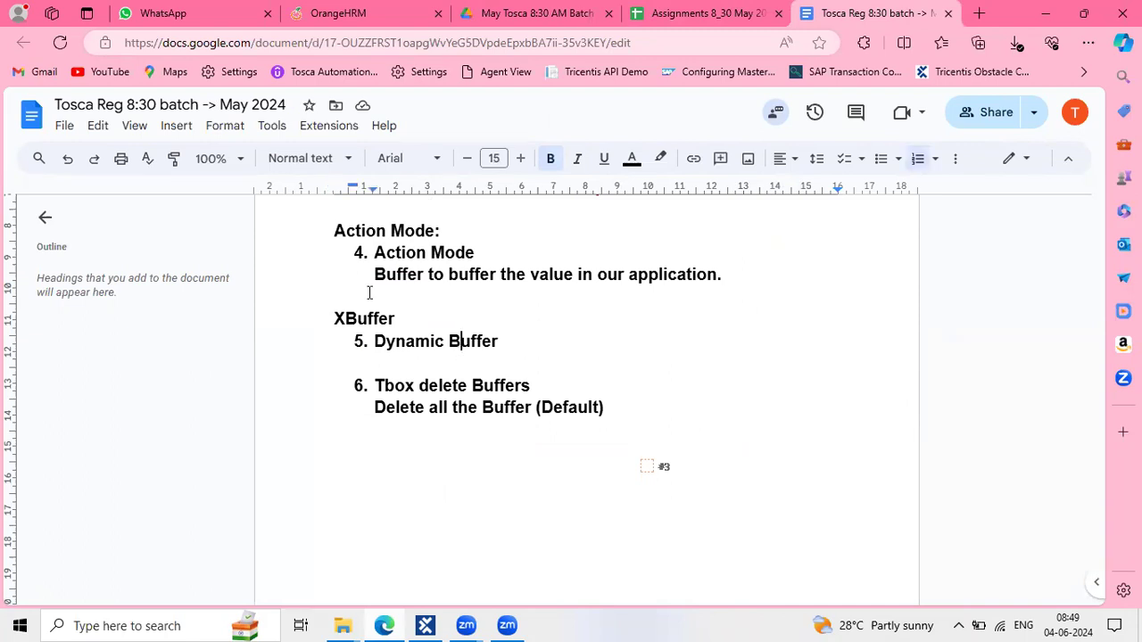
scroll(370, 292, "down", 1)
key("Return")
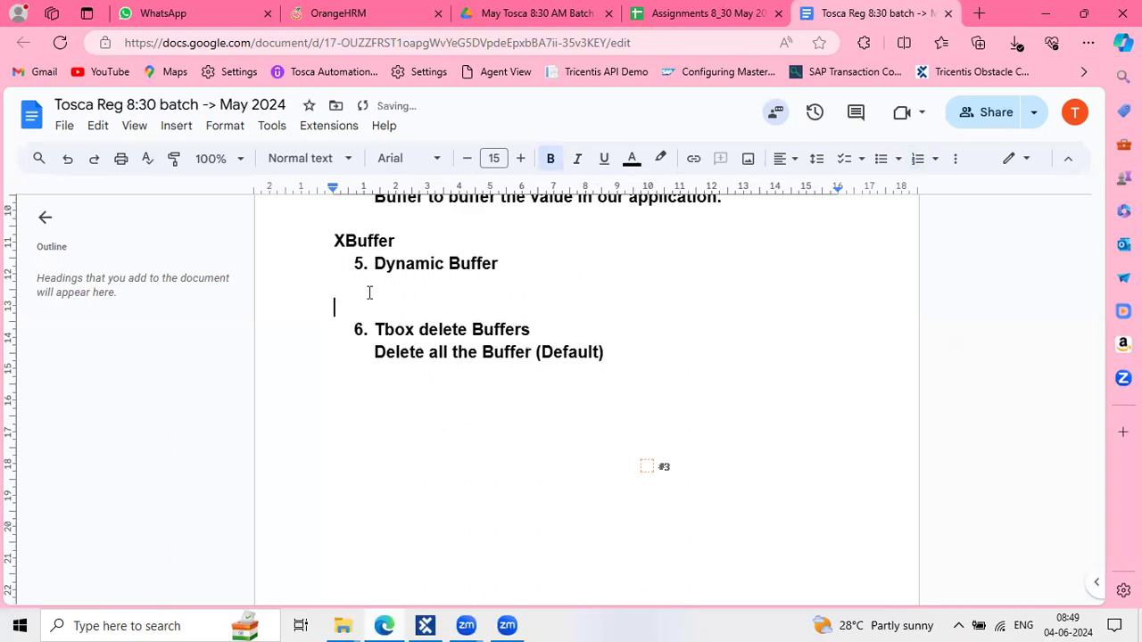
key("Return")
left_click_drag(409, 245, 313, 244)
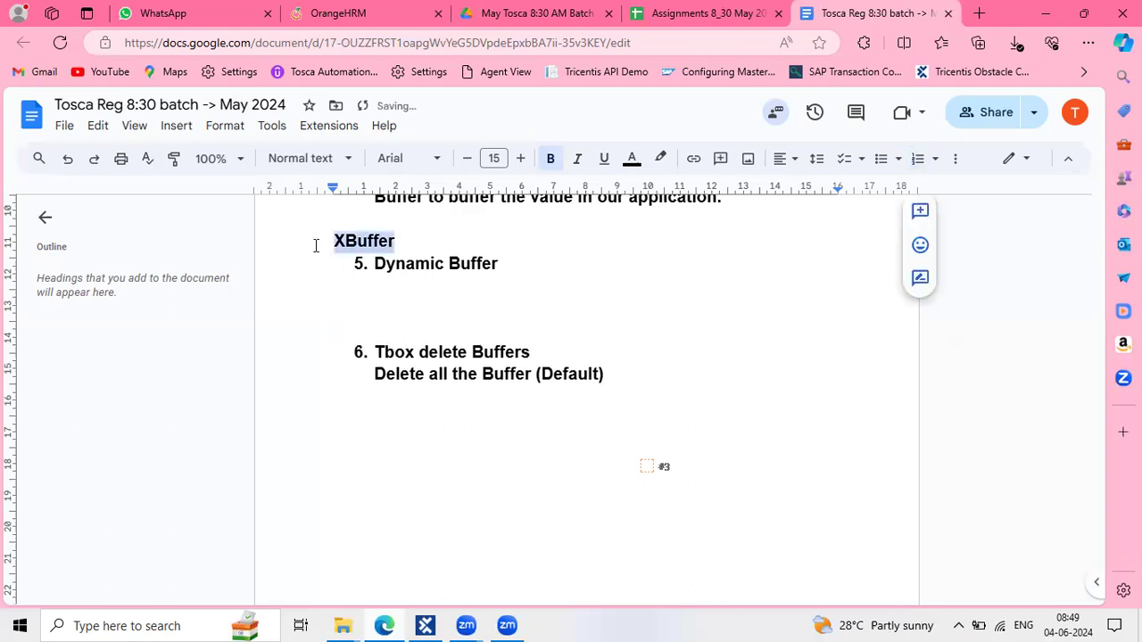
Make the XBuffer heading blue and add an indented Dynamic Buffer description about dynamically changing values
left_click(632, 158)
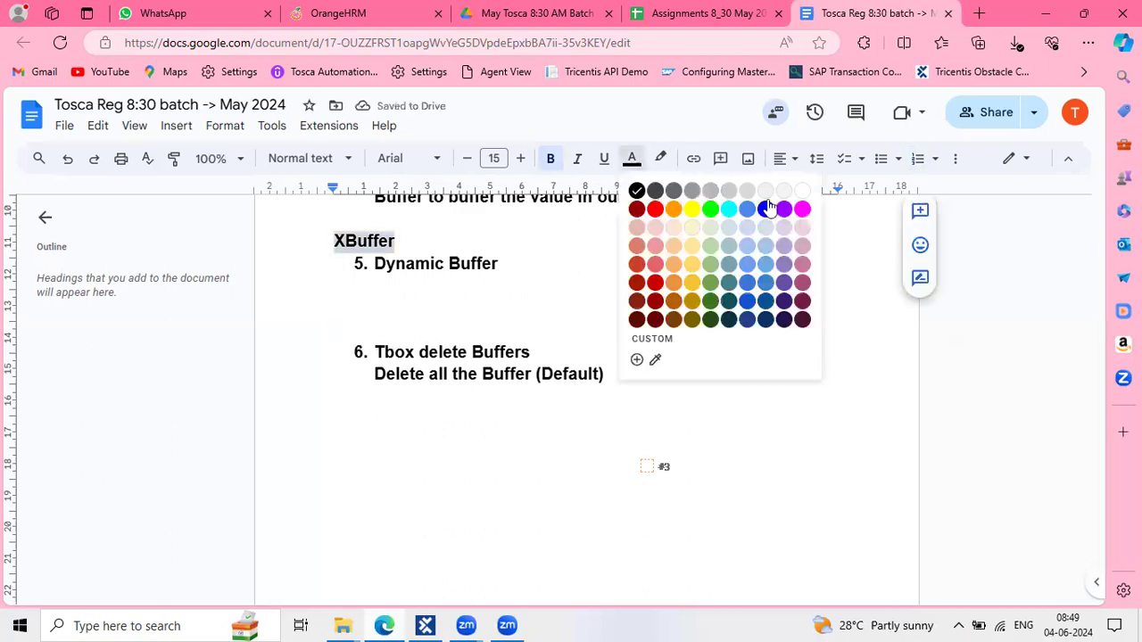
left_click(450, 237)
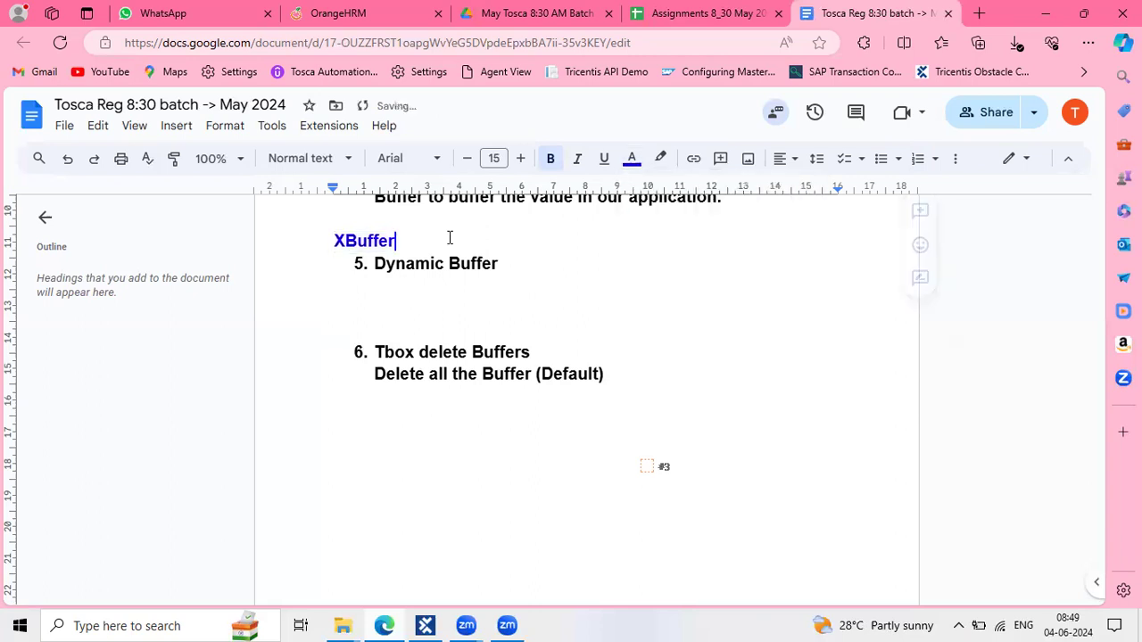
left_click(383, 286)
left_click(383, 287)
key("Tab")
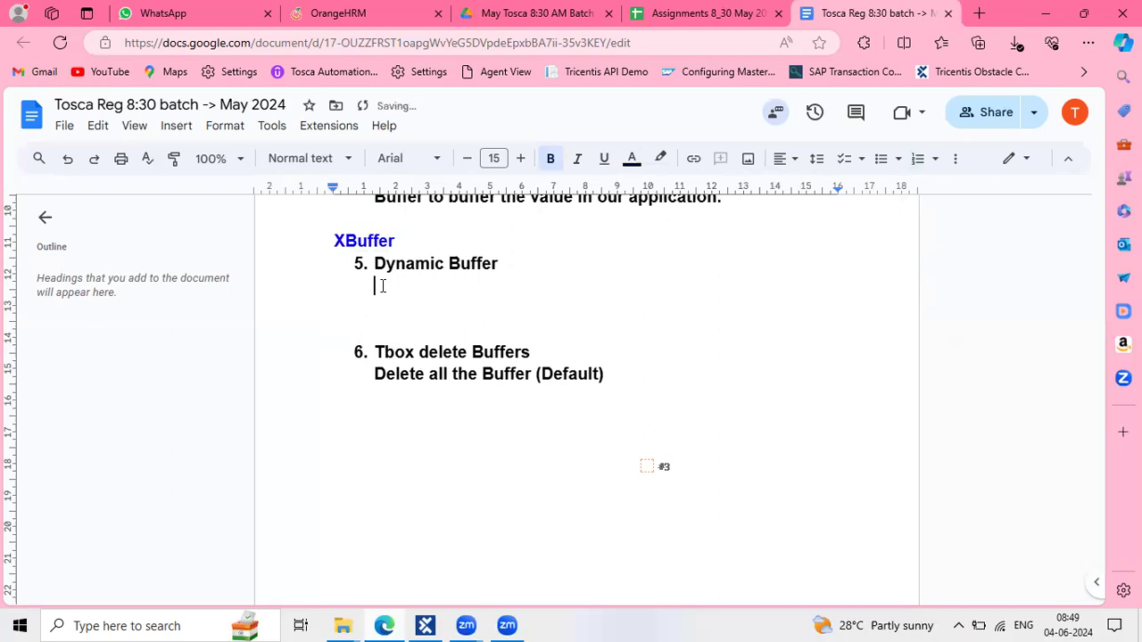
type("buffer the value which ")
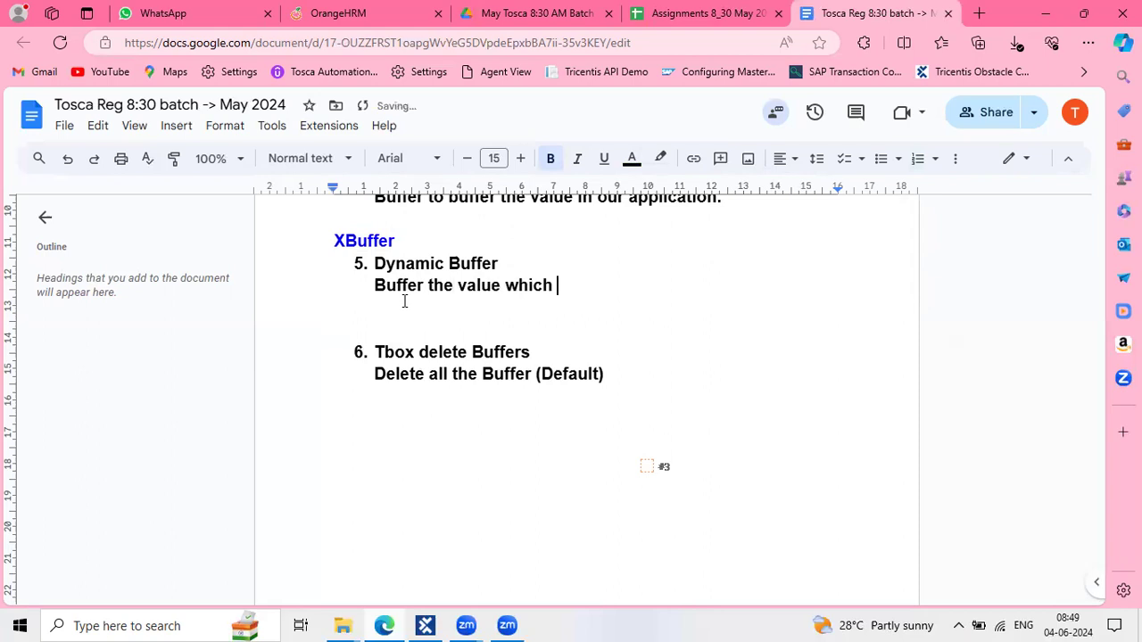
type("is changing ")
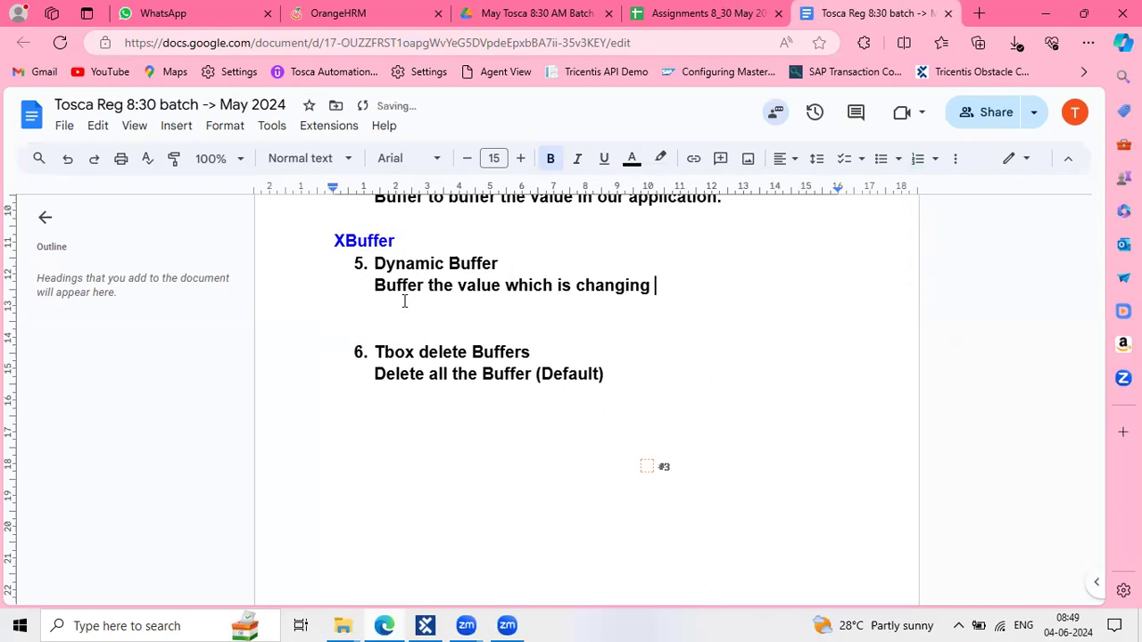
type("dynaicall")
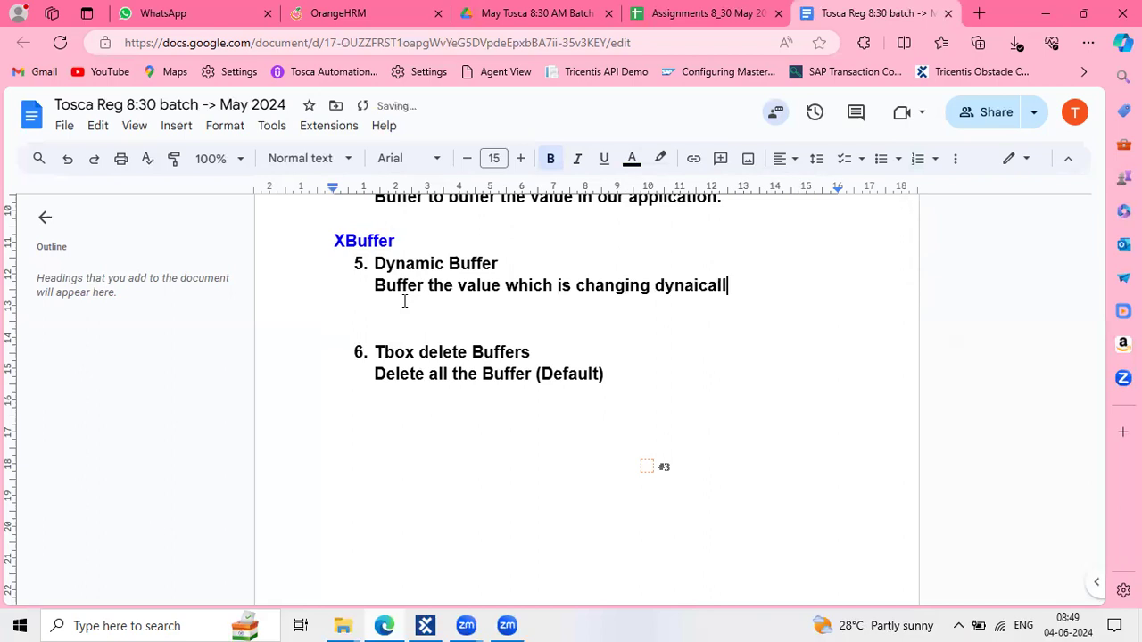
key("BackSpace")
key("BackSpace")
key("BackSpace")
key("BackSpace")
key("BackSpace")
type("mically in our ap")
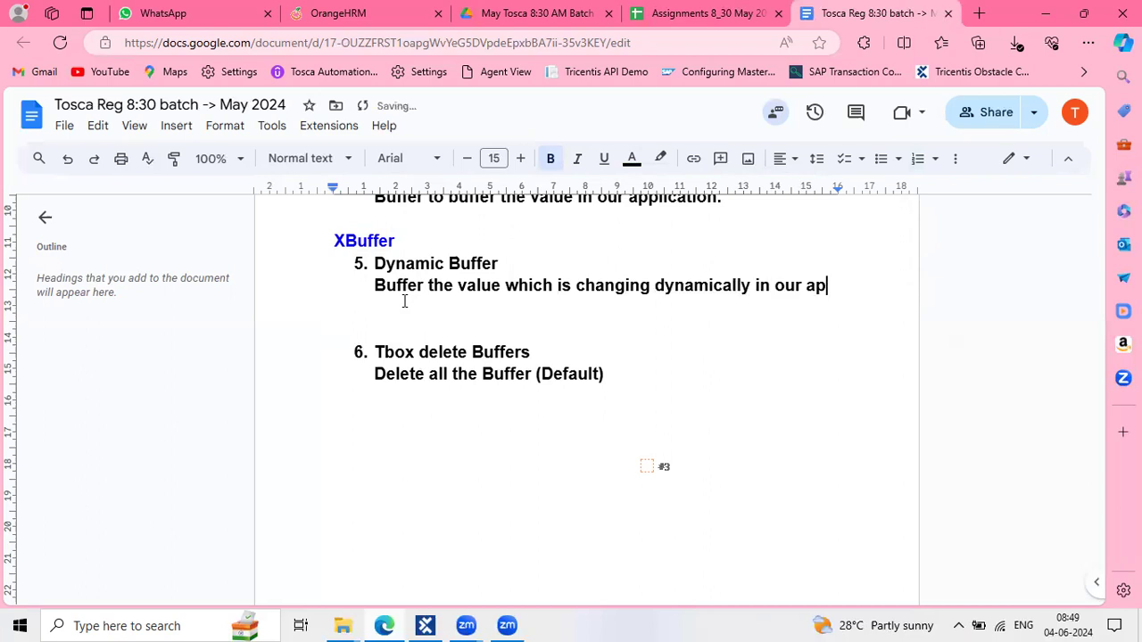
type("plication.")
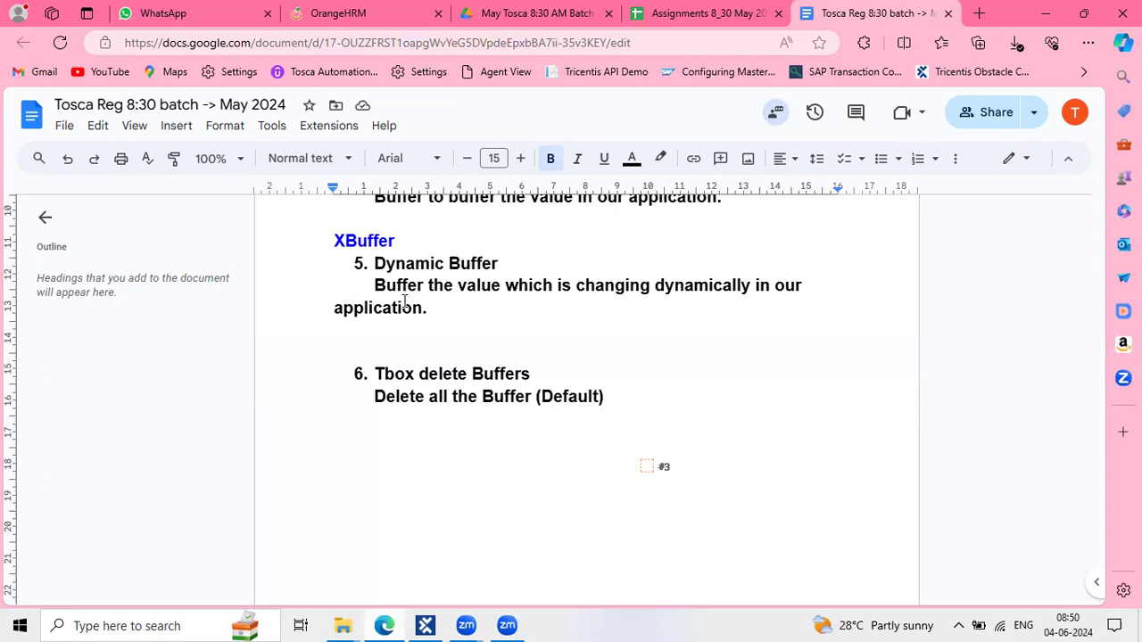
Below the description, type the example line 'Standard order 12345 is here'
key("Return")
key("Return")
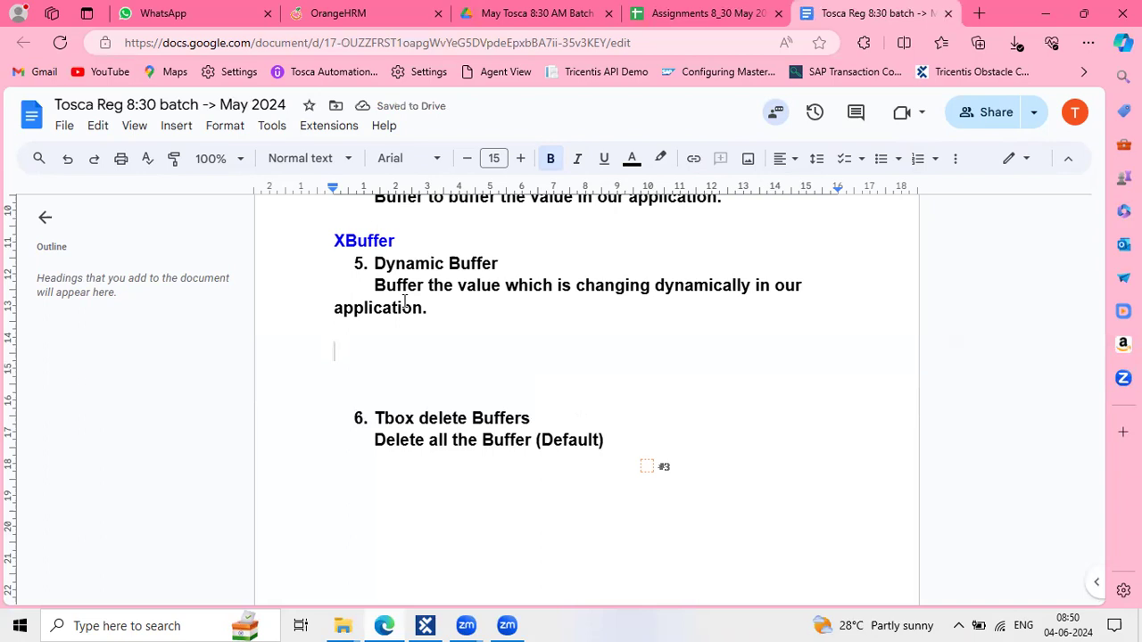
type("standa")
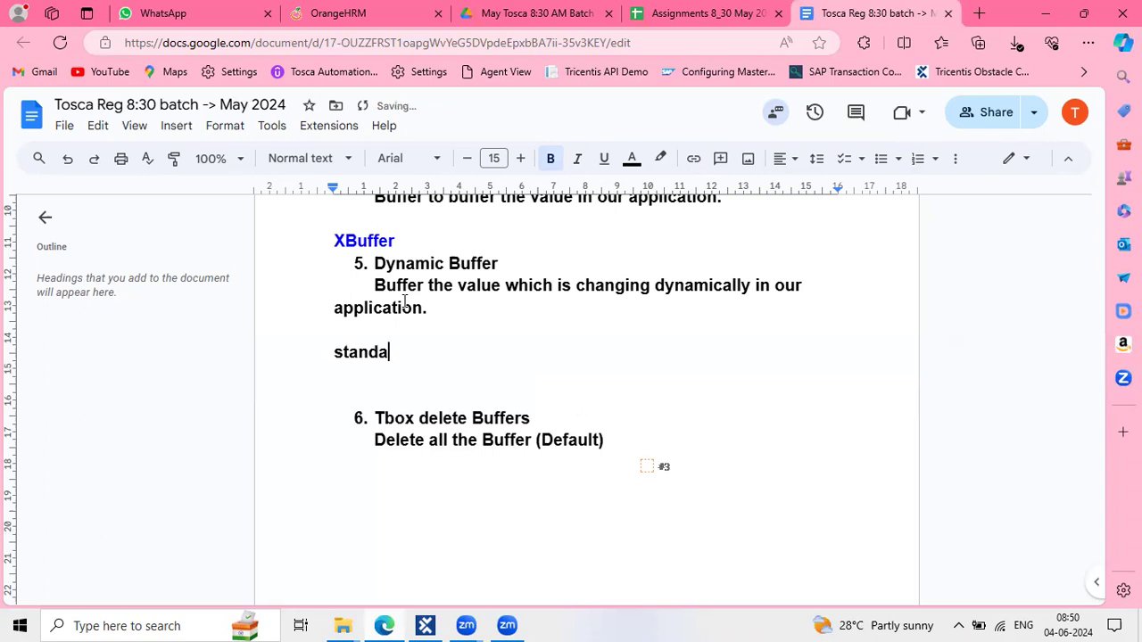
type("rd or")
type("der")
type(" {")
type("2345")
type(" is")
type(" her")
type("e")
left_click(372, 332)
left_click_drag(340, 356, 575, 352)
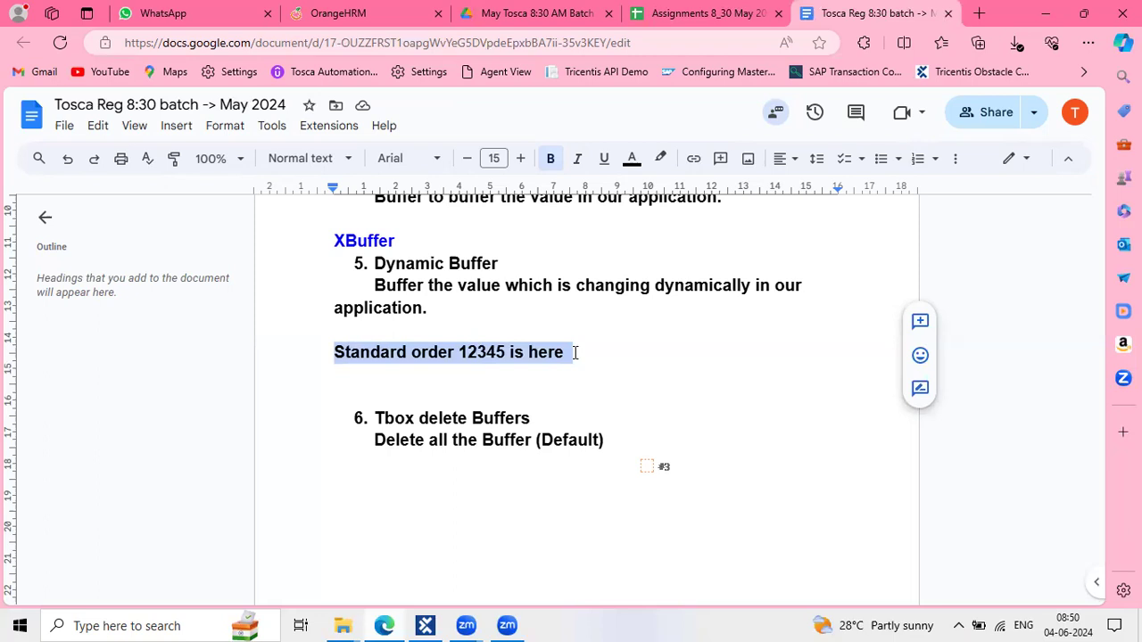
left_click(490, 352)
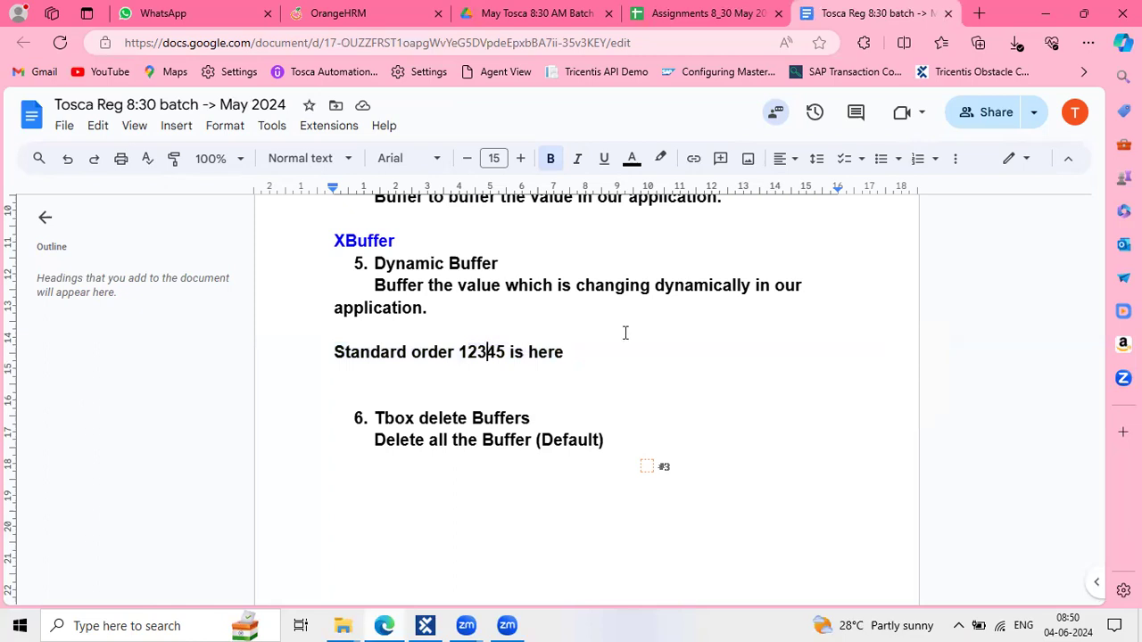
double_click(482, 354)
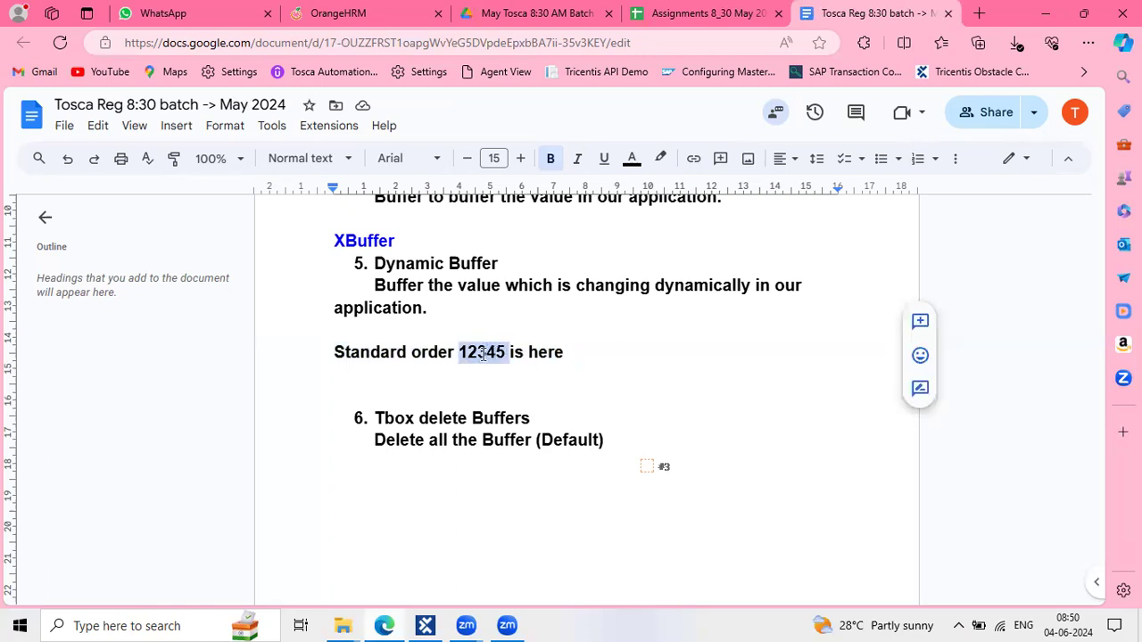
Append a tab and the label 'control' to the example line
left_click(602, 346)
key("Tab")
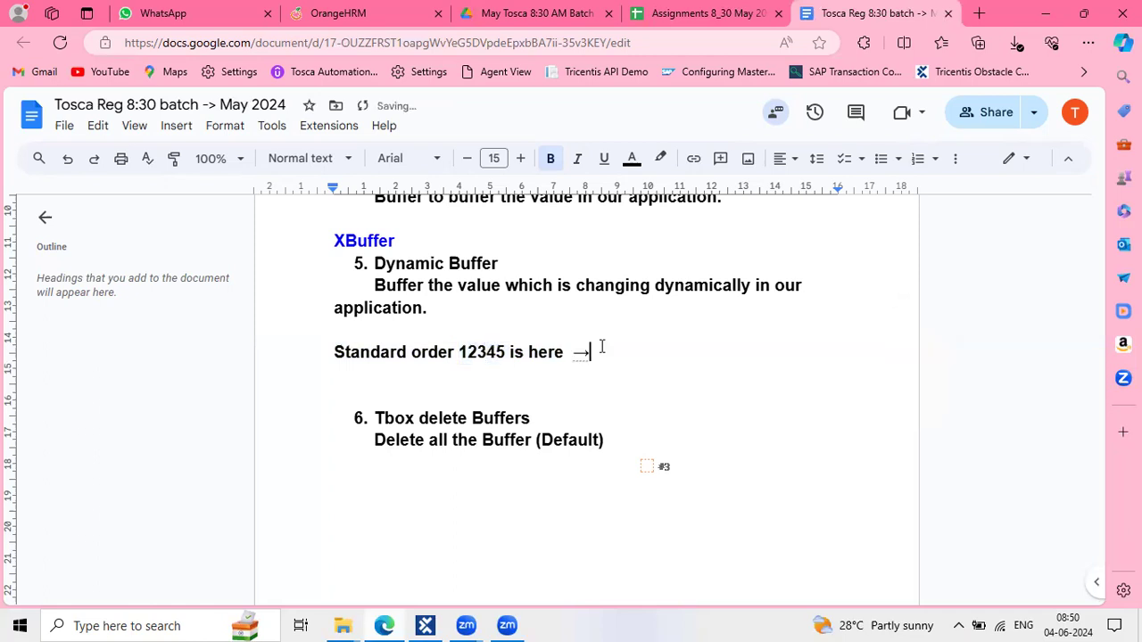
type("Ontro")
key("BackSpace")
key("BackSpace")
key("BackSpace")
key("BackSpace")
key("BackSpace")
type("control")
Select the order number 12345 within the example sentence
left_click_drag(571, 354, 344, 384)
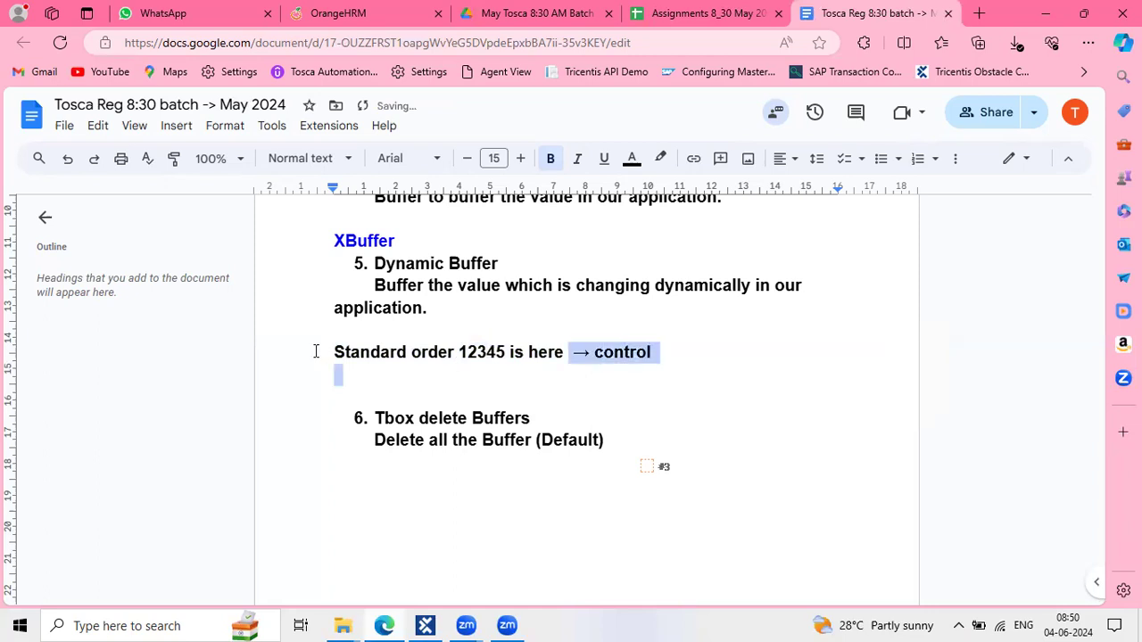
left_click(315, 351, "shift")
left_click(648, 438)
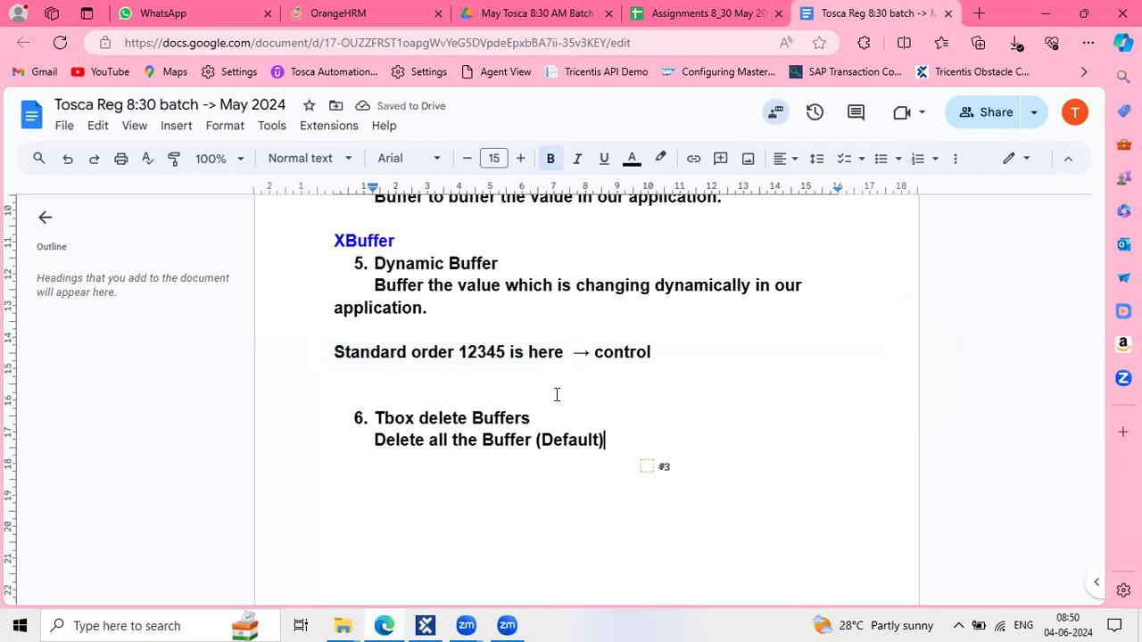
left_click_drag(578, 347, 342, 351)
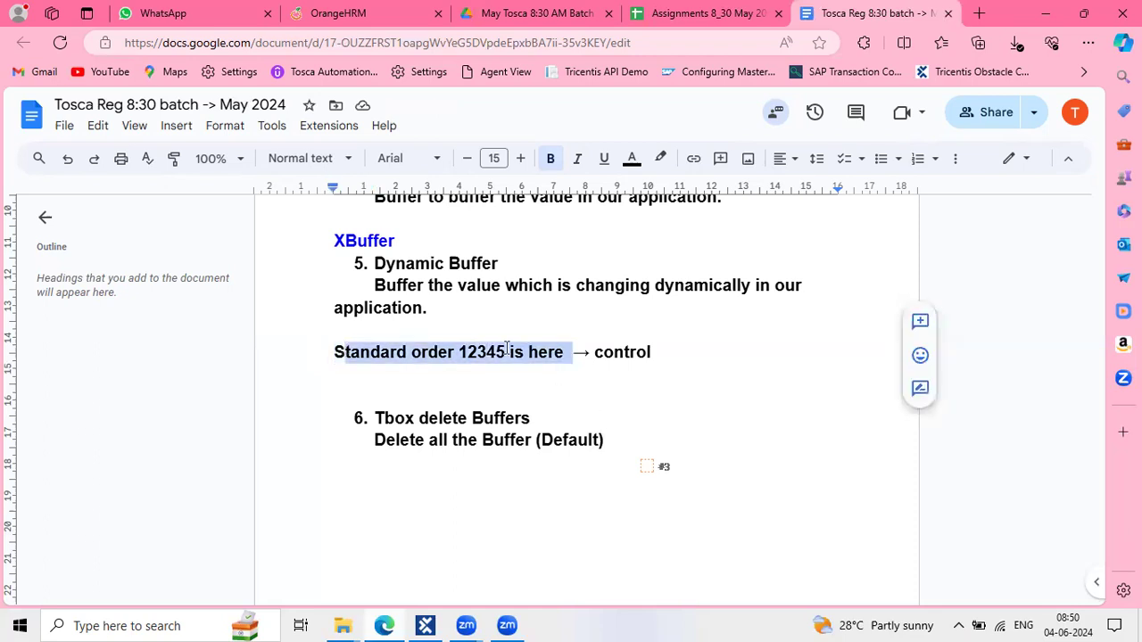
left_click(506, 351)
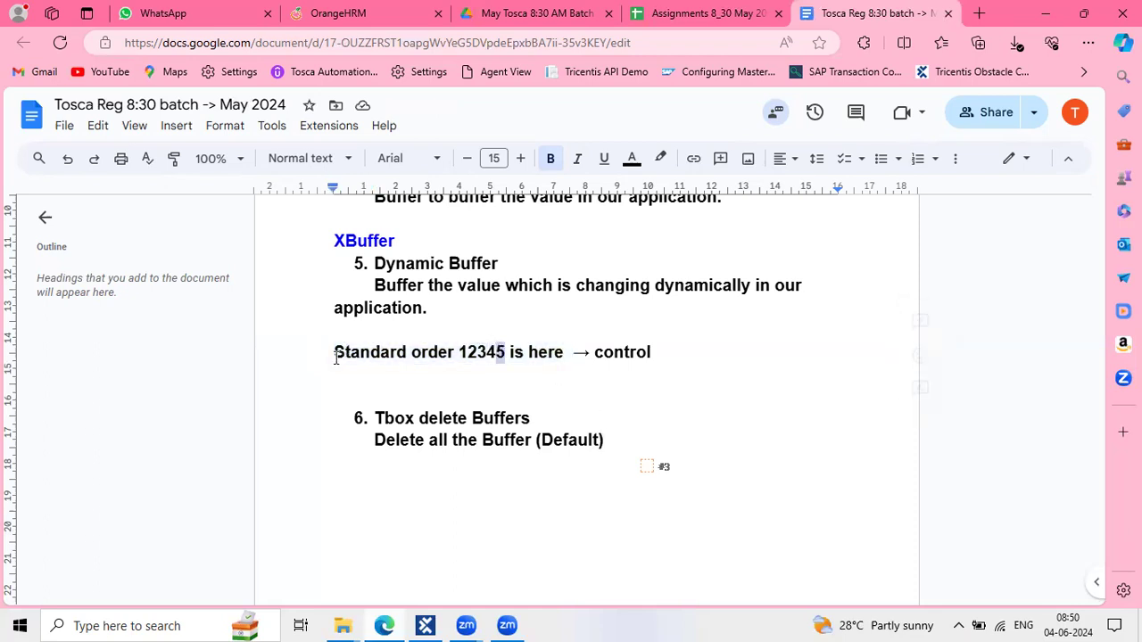
left_click_drag(335, 353, 438, 353)
left_click(479, 353)
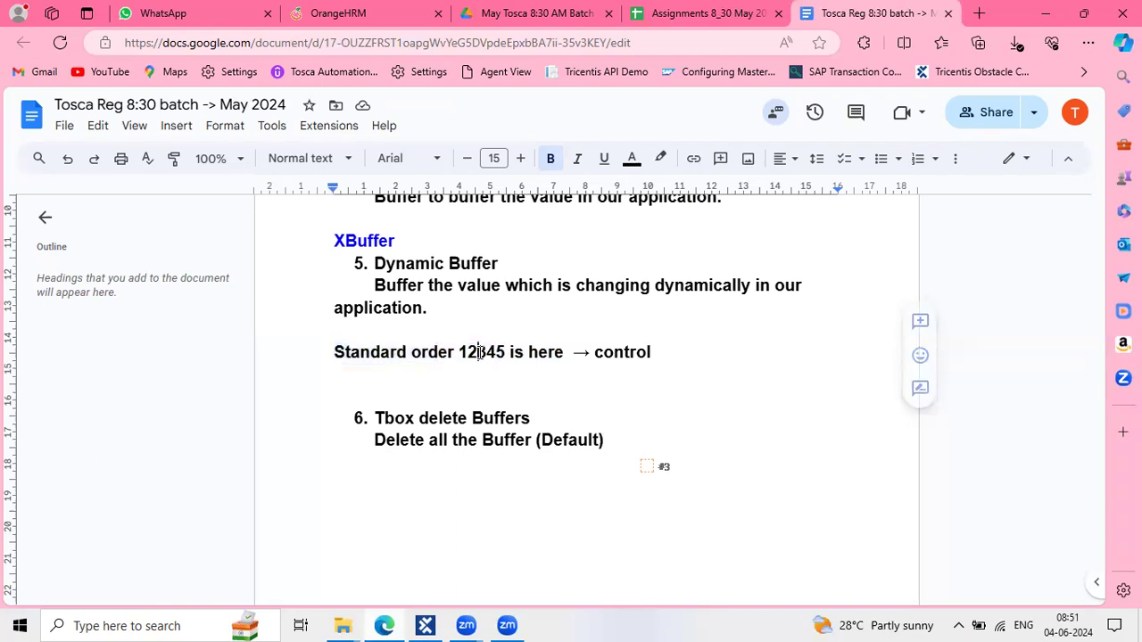
double_click(479, 354)
left_click(482, 354)
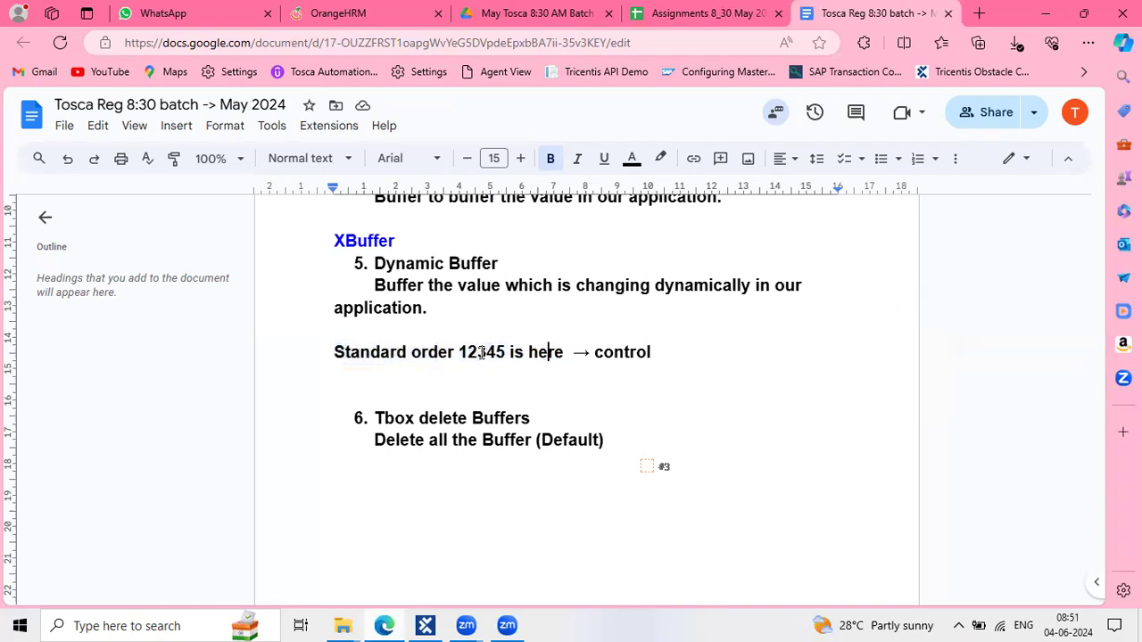
double_click(482, 353)
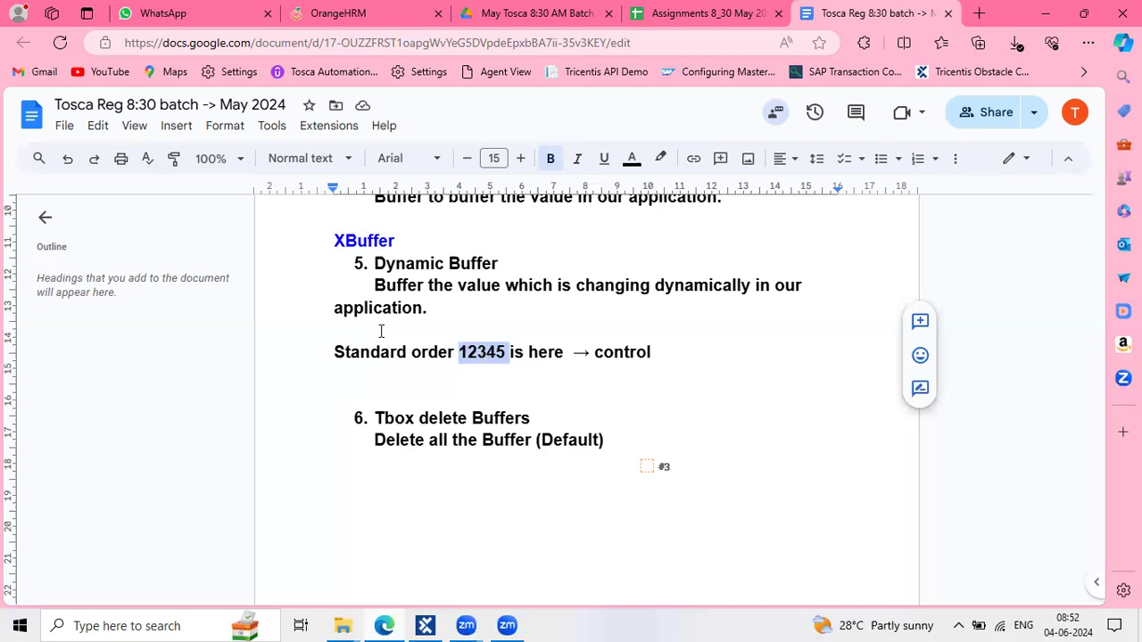
left_click(327, 358)
double_click(328, 358)
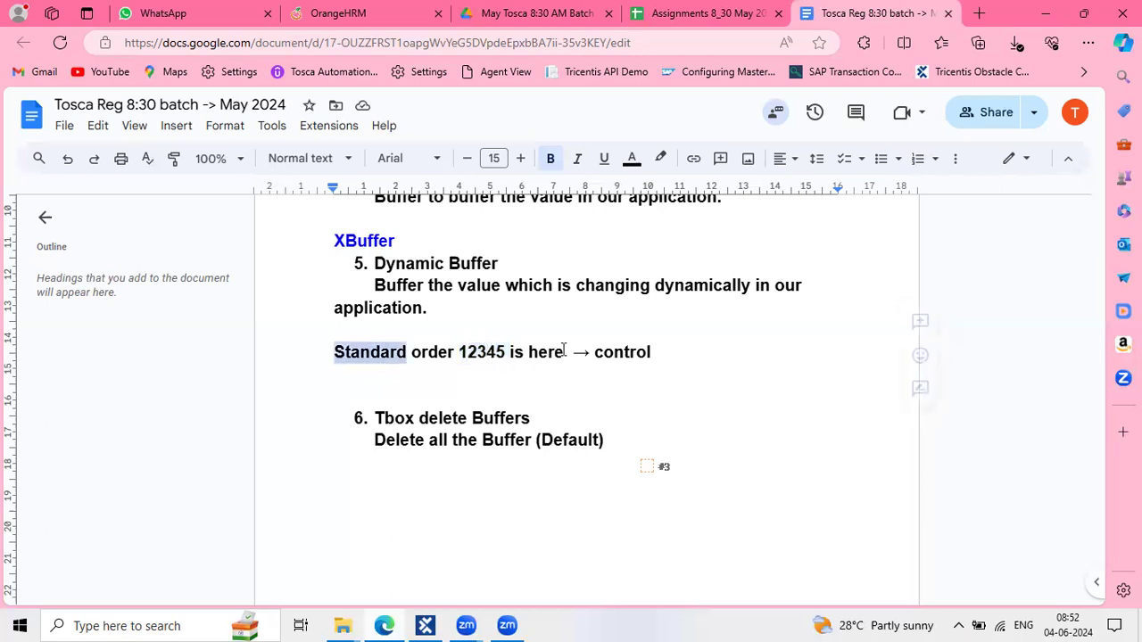
left_click(564, 351, "shift")
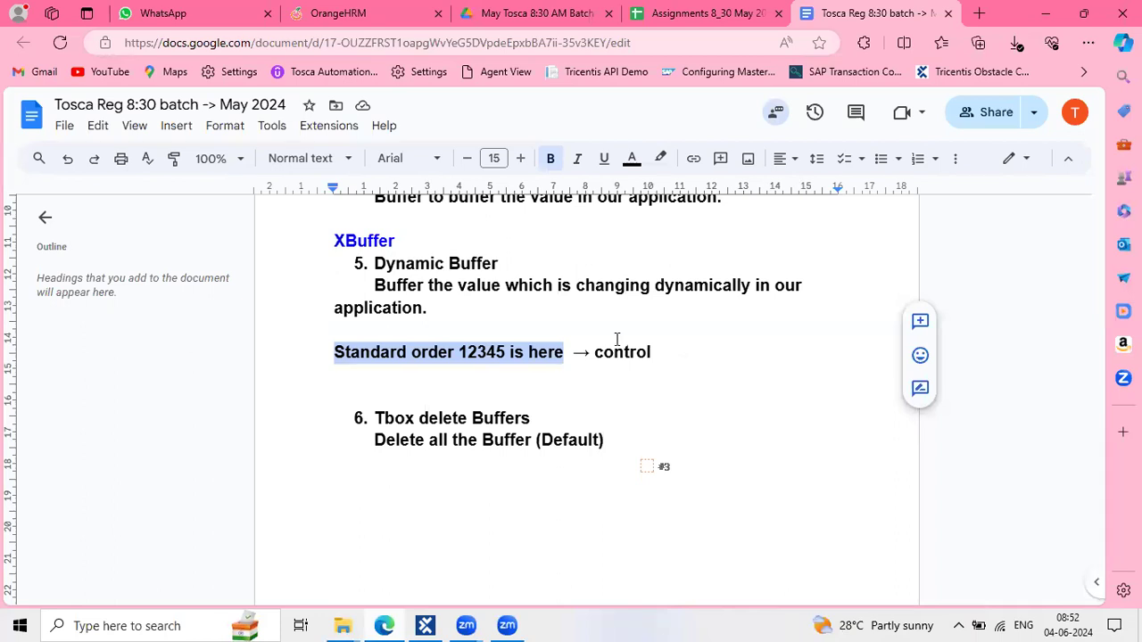
left_click(589, 349)
left_click_drag(560, 351, 316, 358)
left_click(432, 350)
key("Home")
left_click(458, 356, "shift")
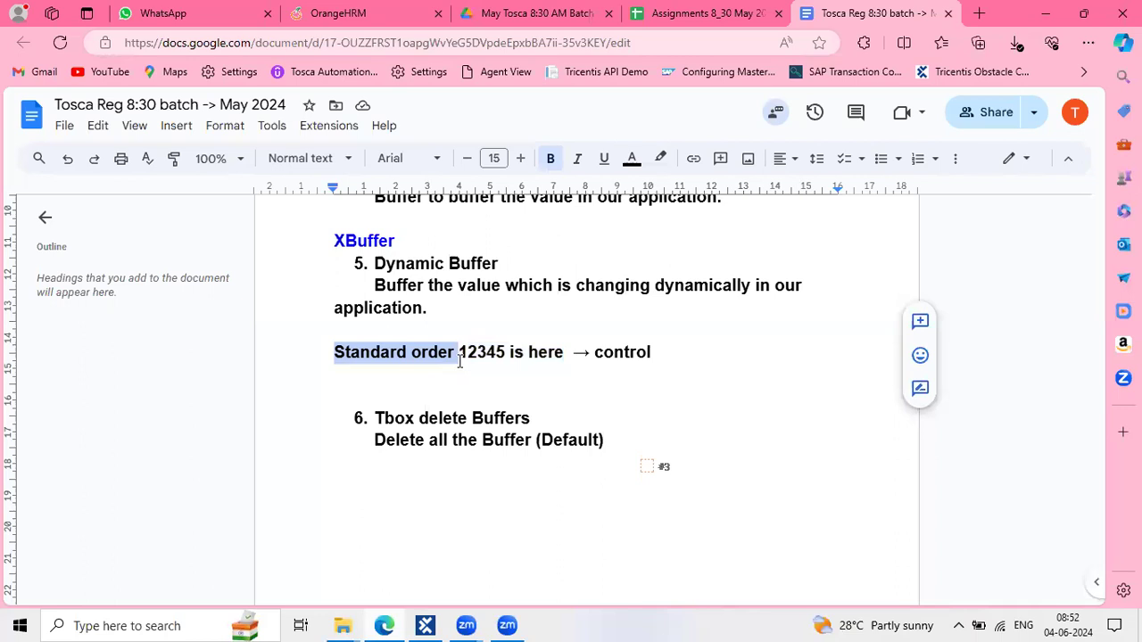
left_click(465, 348)
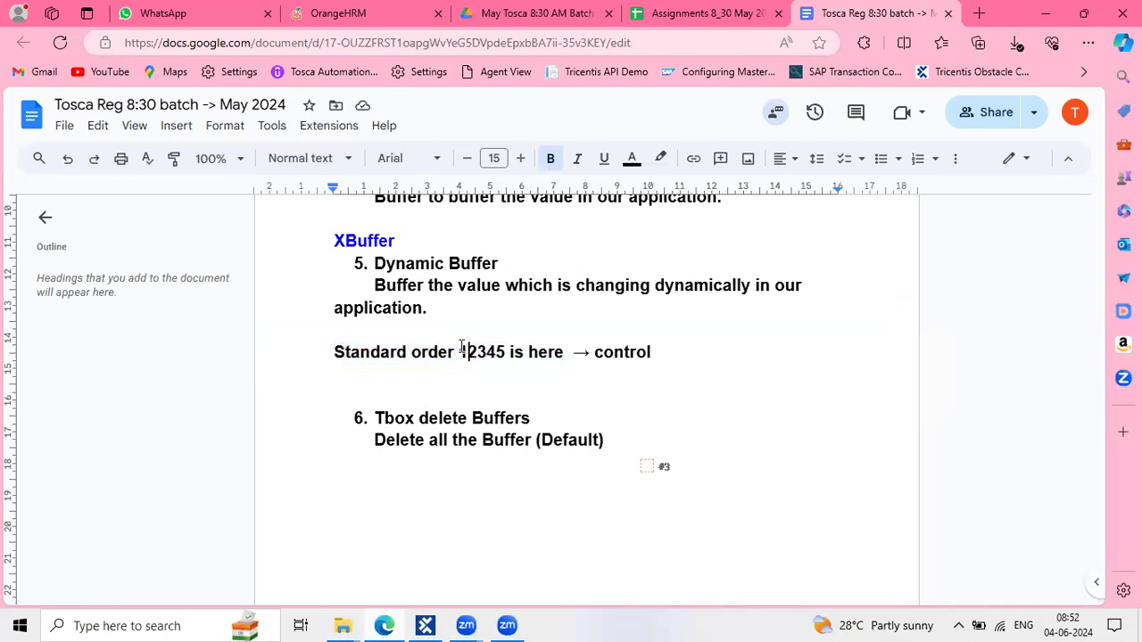
key("shift+Left")
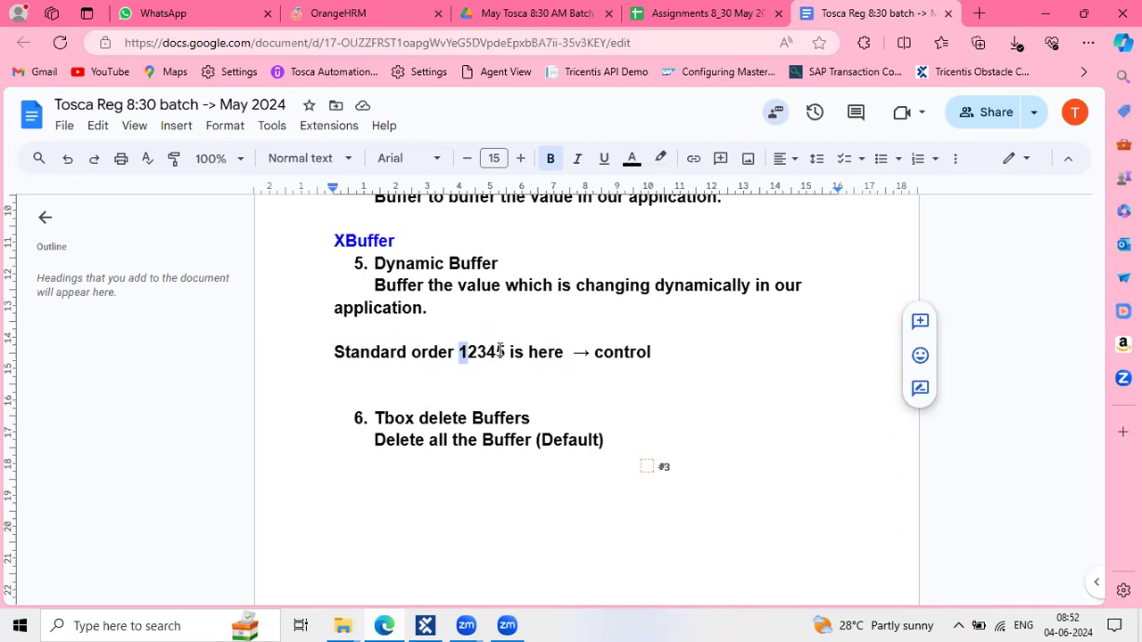
left_click_drag(505, 351, 462, 351)
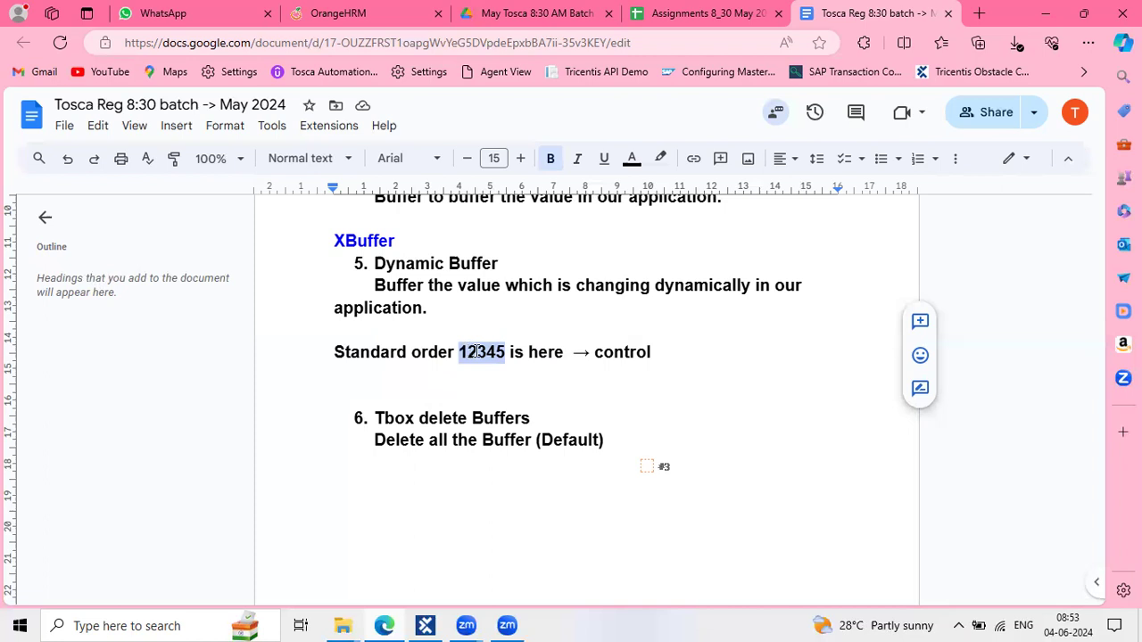
left_click(482, 352)
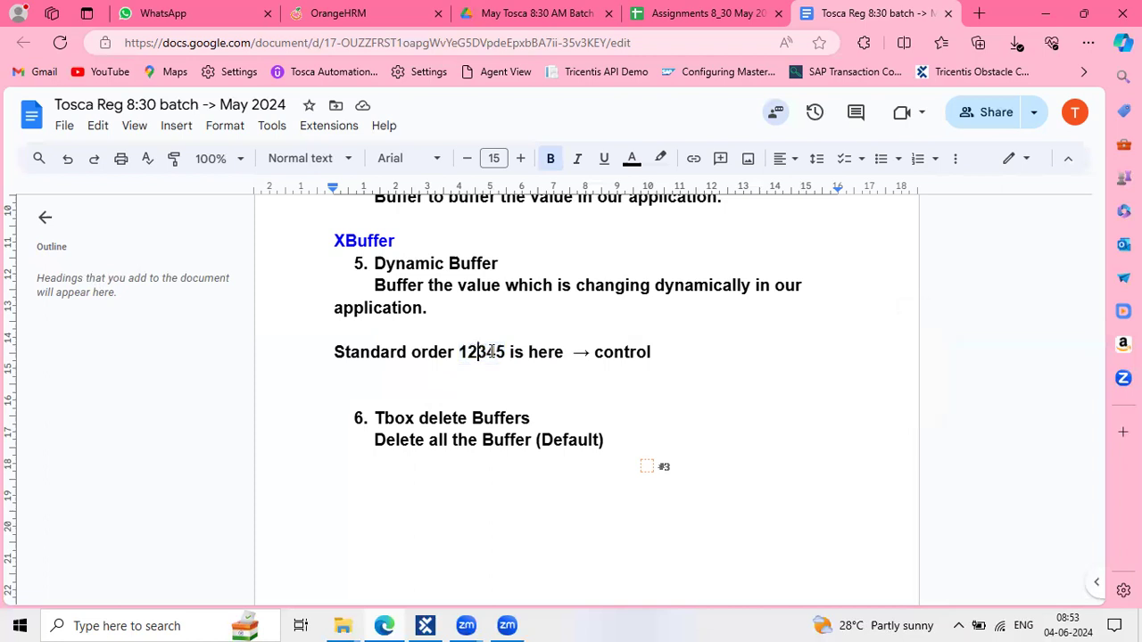
double_click(491, 352)
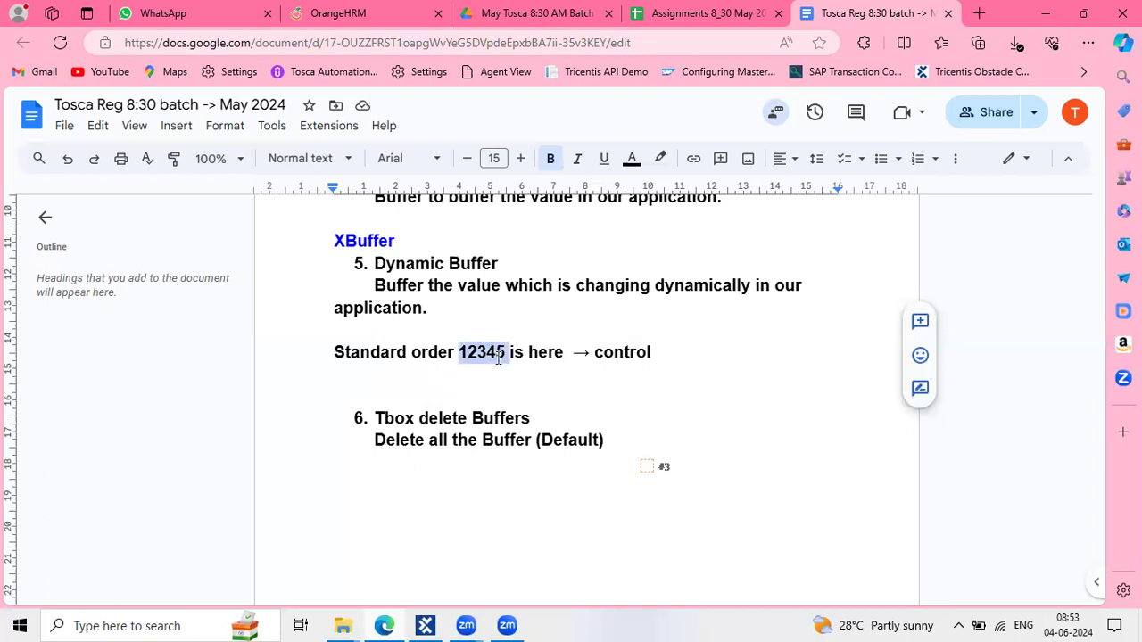
left_click(472, 337)
left_click(483, 351, "shift")
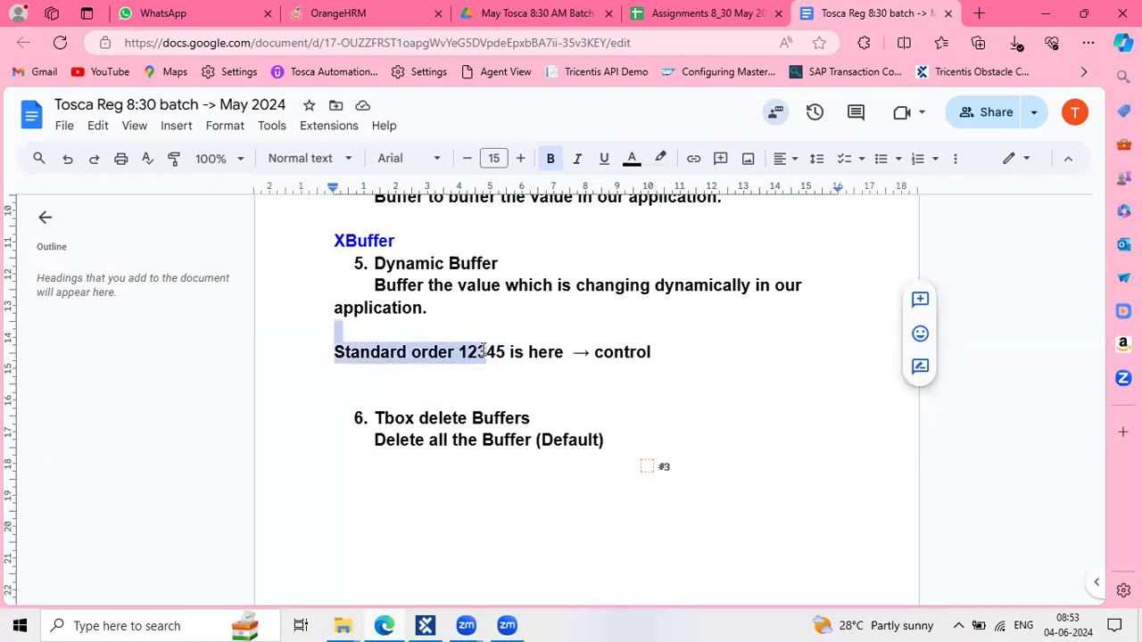
double_click(482, 352)
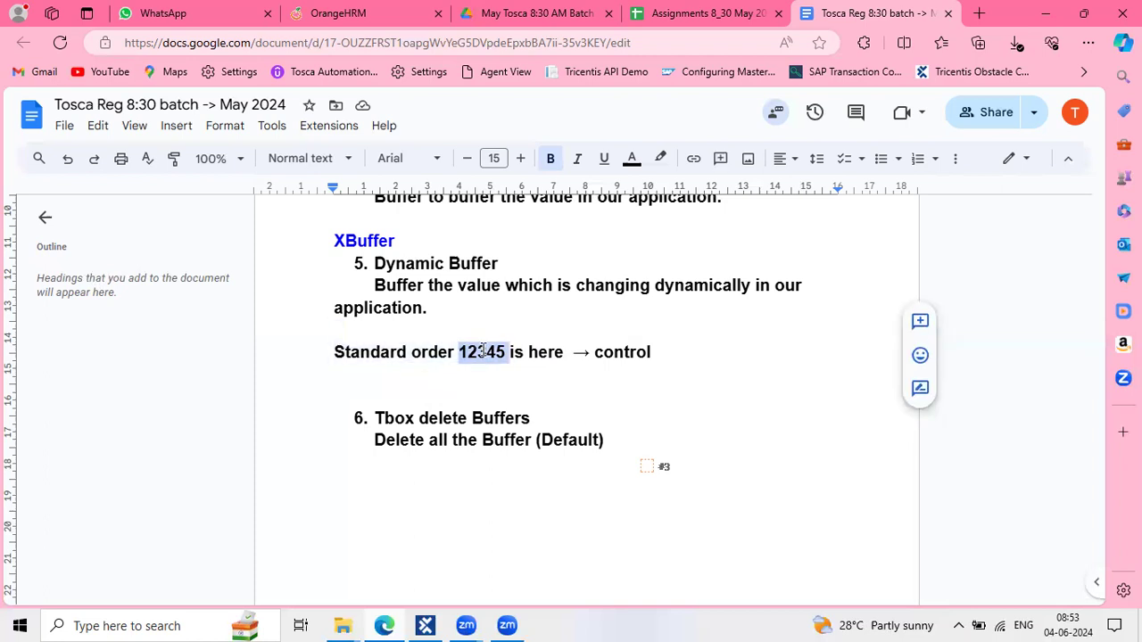
left_click(483, 351)
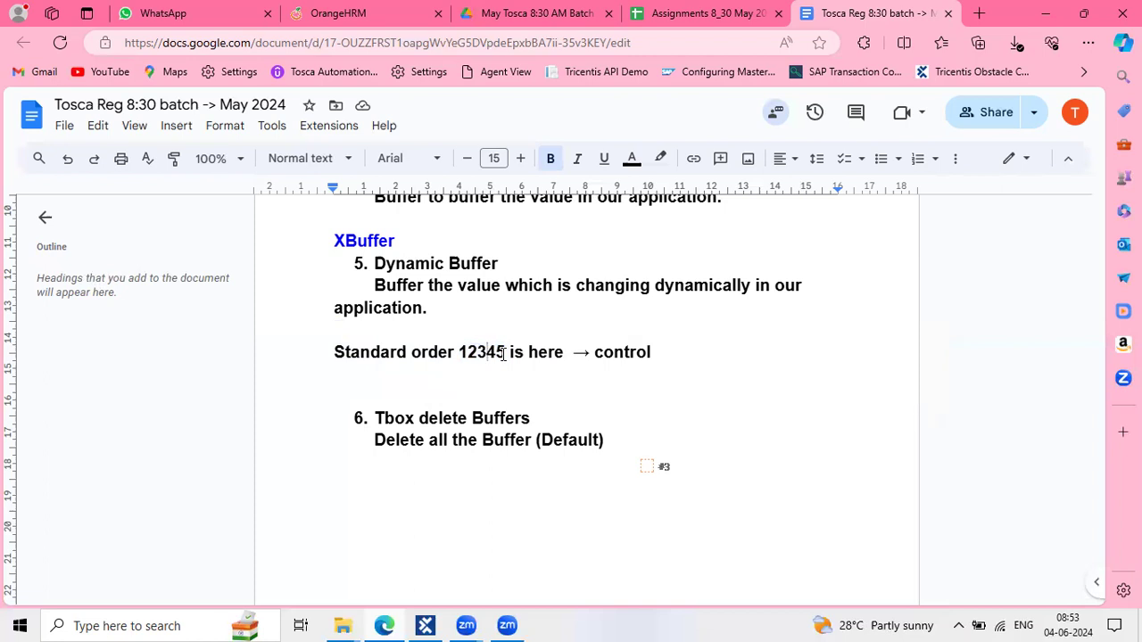
double_click(502, 354)
left_click_drag(511, 353, 461, 350)
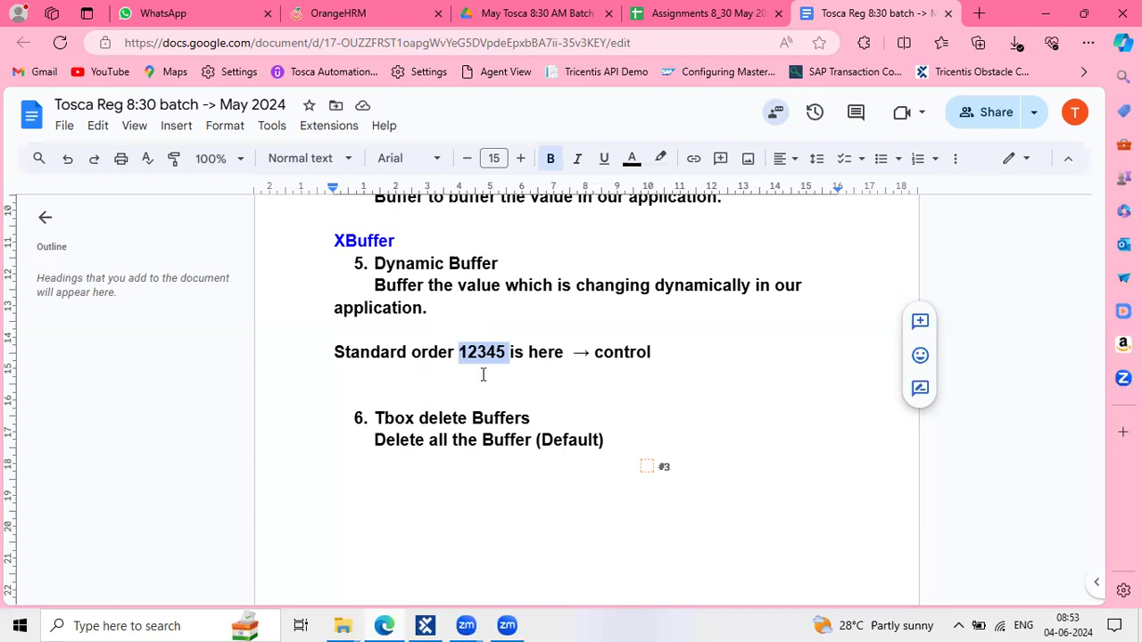
left_click(483, 375)
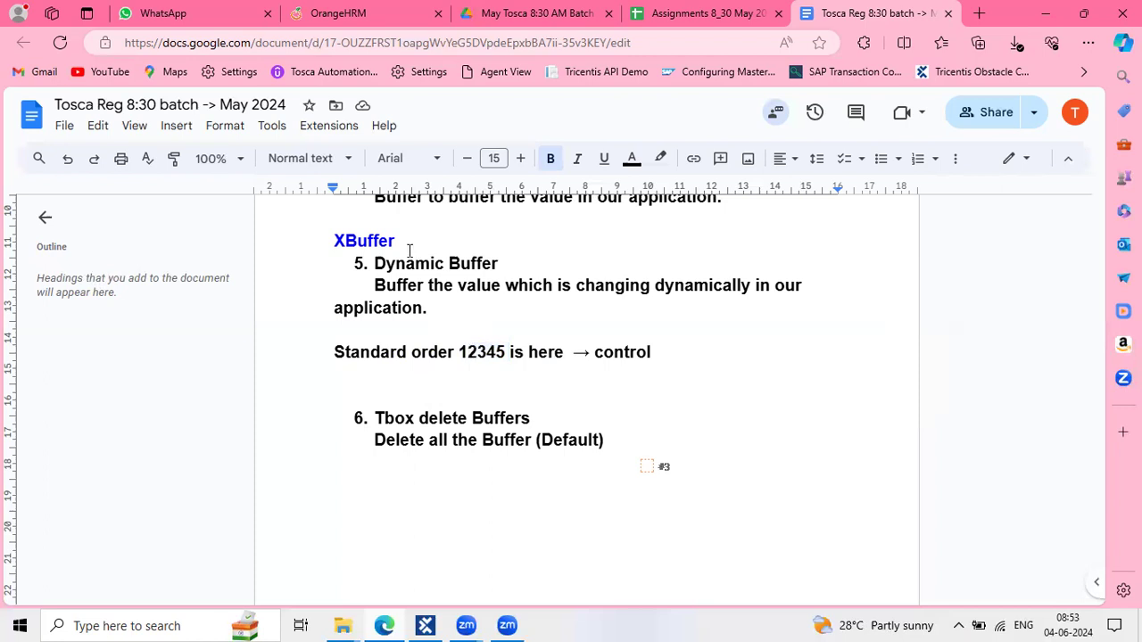
left_click_drag(409, 250, 298, 247)
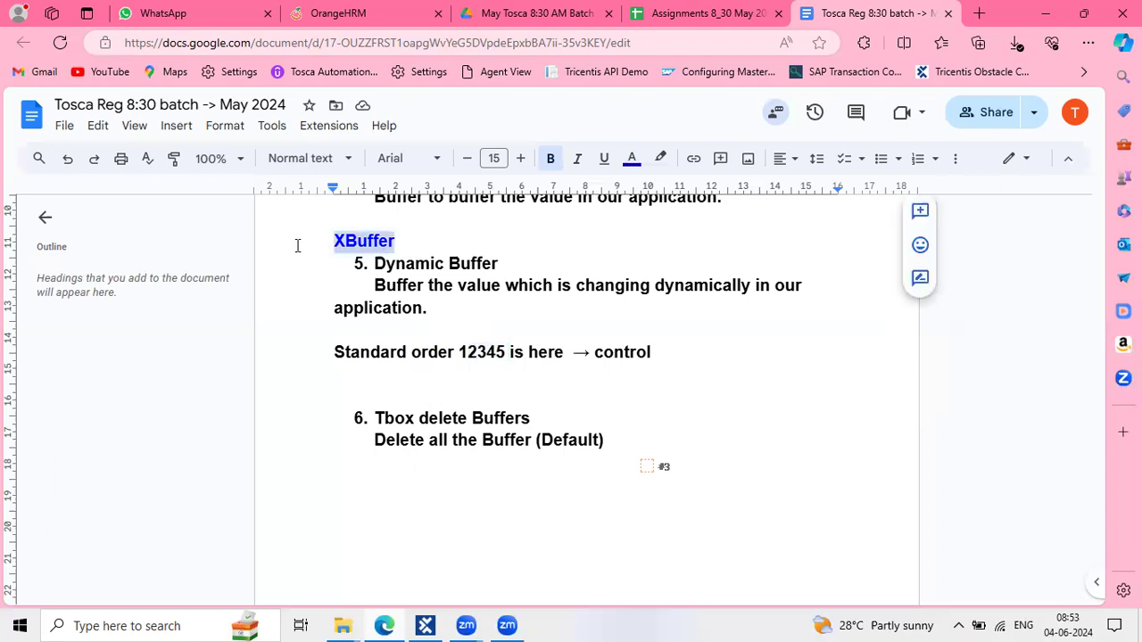
Colour the Dynamic Buffer heading blue
left_click(413, 229)
left_click(515, 265)
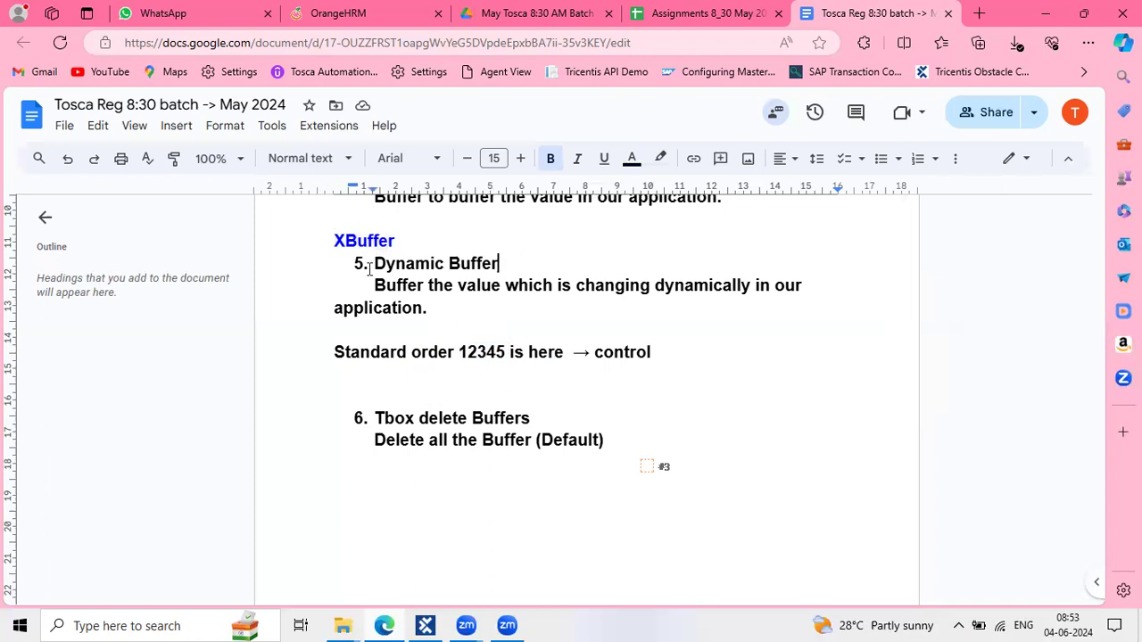
left_click_drag(374, 263, 498, 264)
left_click(634, 160)
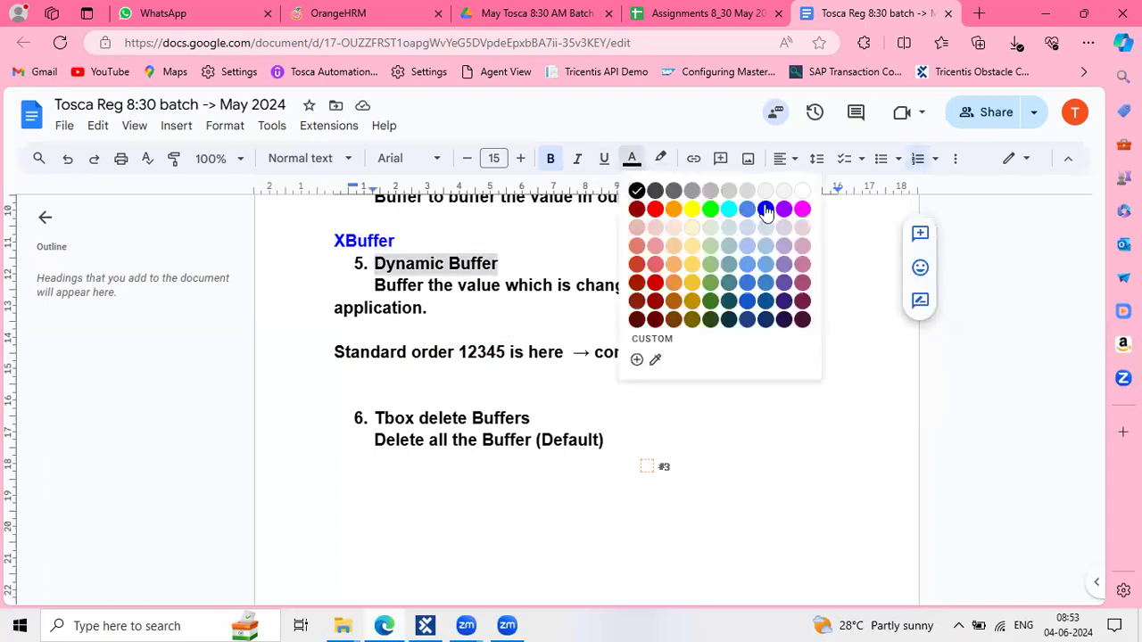
left_click(764, 209)
left_click(484, 214)
Below the example, type '{XB[buffername]}' and 'Action mode: Verify' on separate lines
left_click(413, 394)
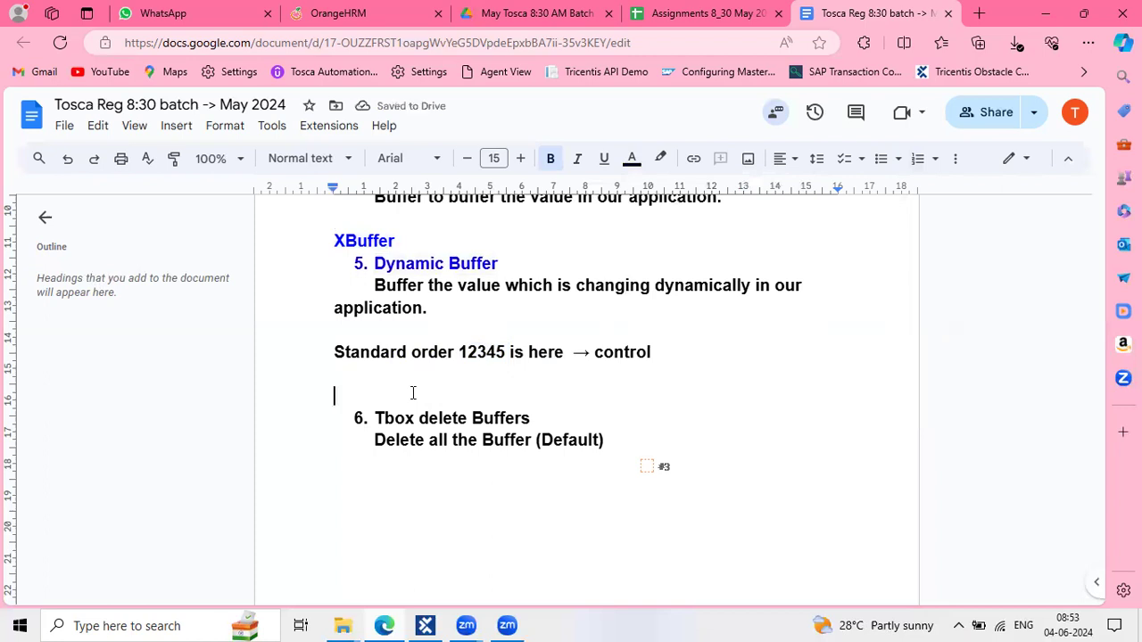
type("{XB[buf")
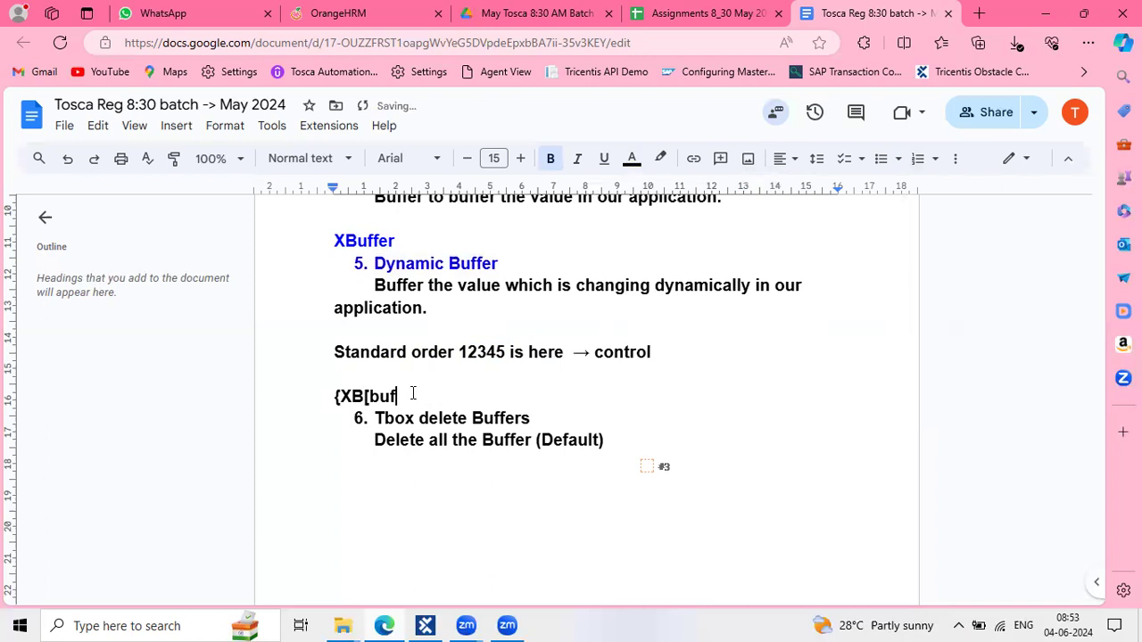
type("fername]}")
key("Return")
key("Return")
key("Return")
left_click(346, 415)
type("Actio")
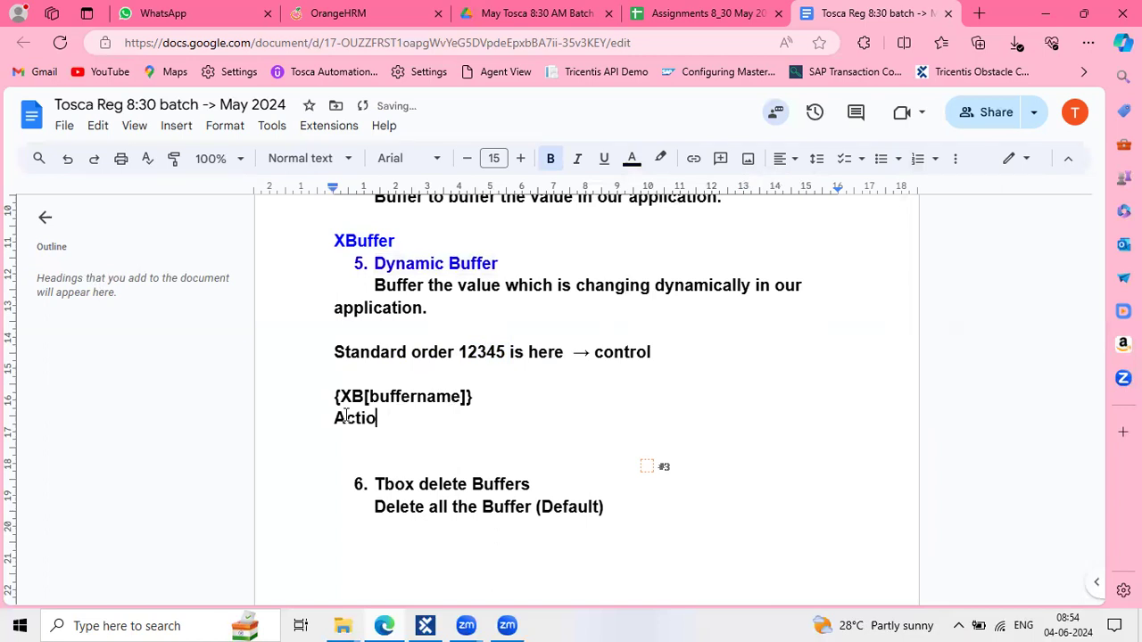
type("n mode: V")
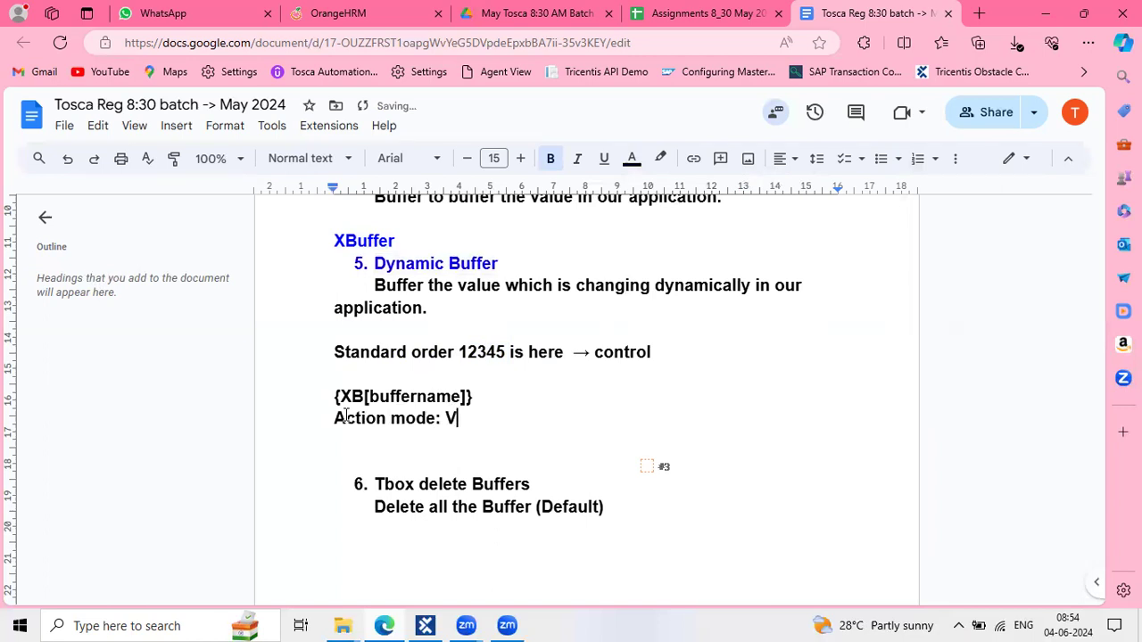
type("erify")
Colour the {XB[buffername]} and Action mode: Verify lines purple
left_click_drag(493, 418, 281, 384)
left_click(632, 158)
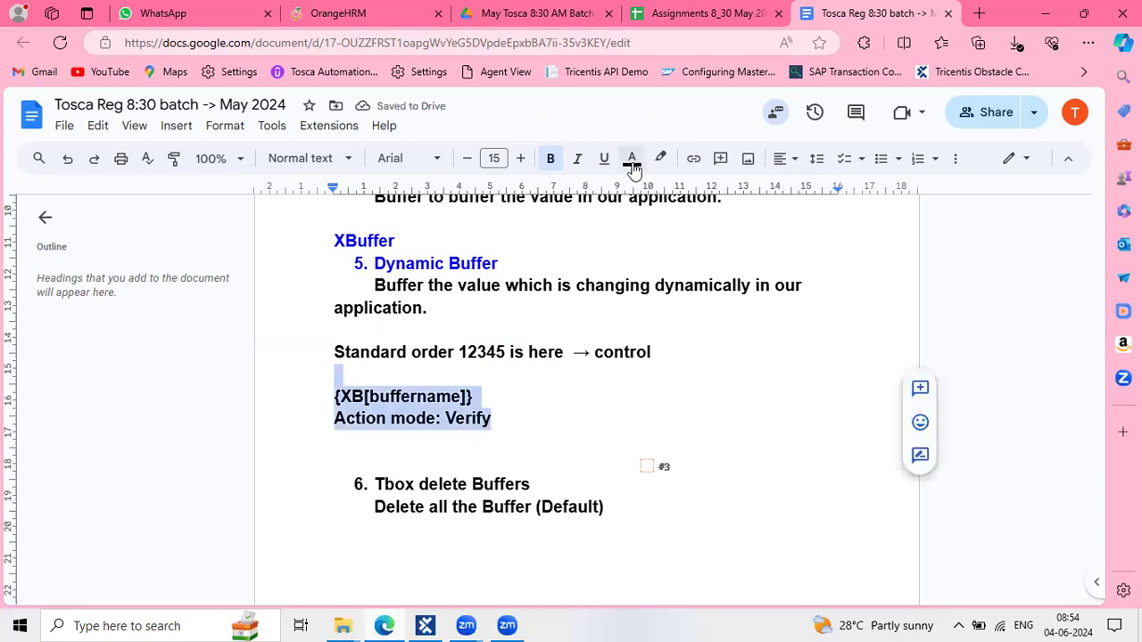
left_click(783, 210)
left_click(590, 423)
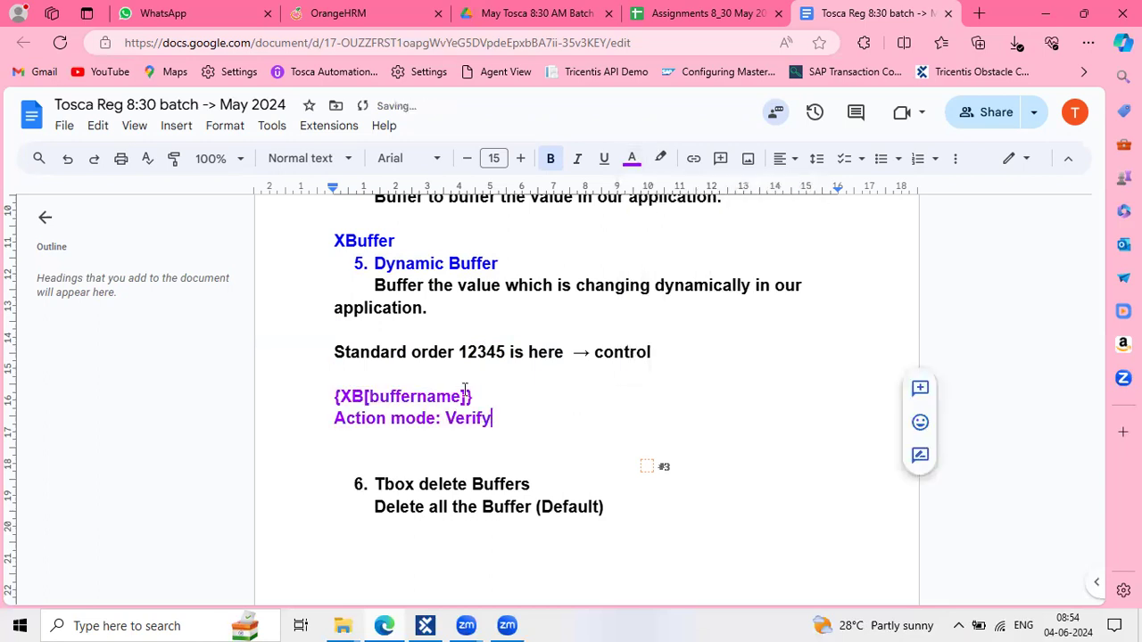
triple_click(323, 399)
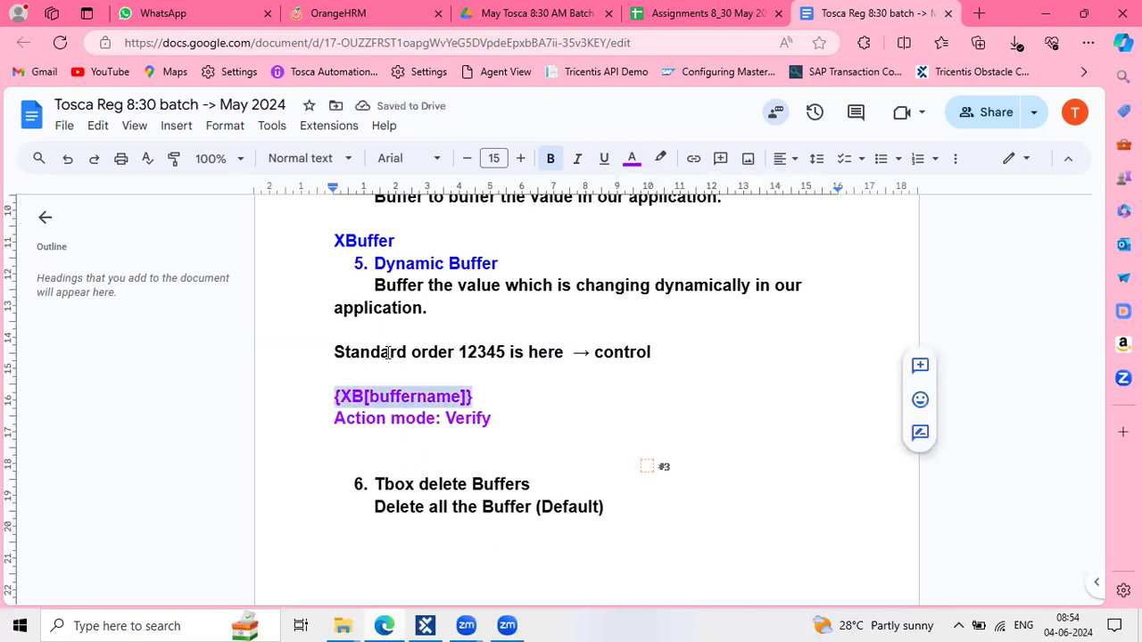
triple_click(323, 360)
key("ctrl+c")
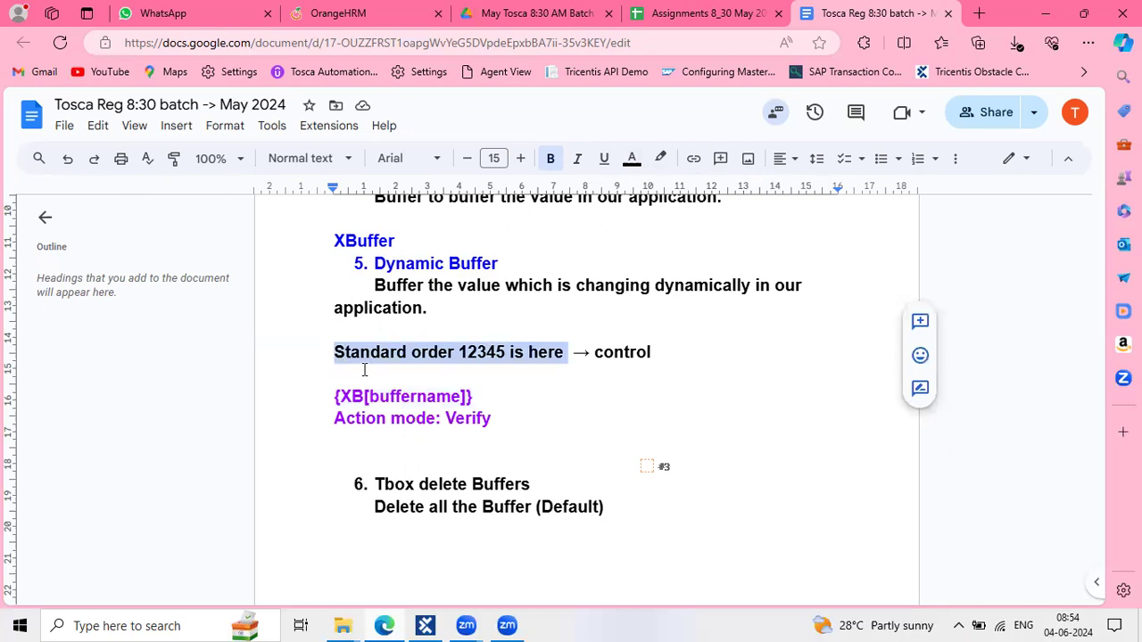
Paste a copy of the Standard order sentence below, replacing 12345 with {XB[Order]}
left_click(364, 369)
key("Return")
key("ctrl+v")
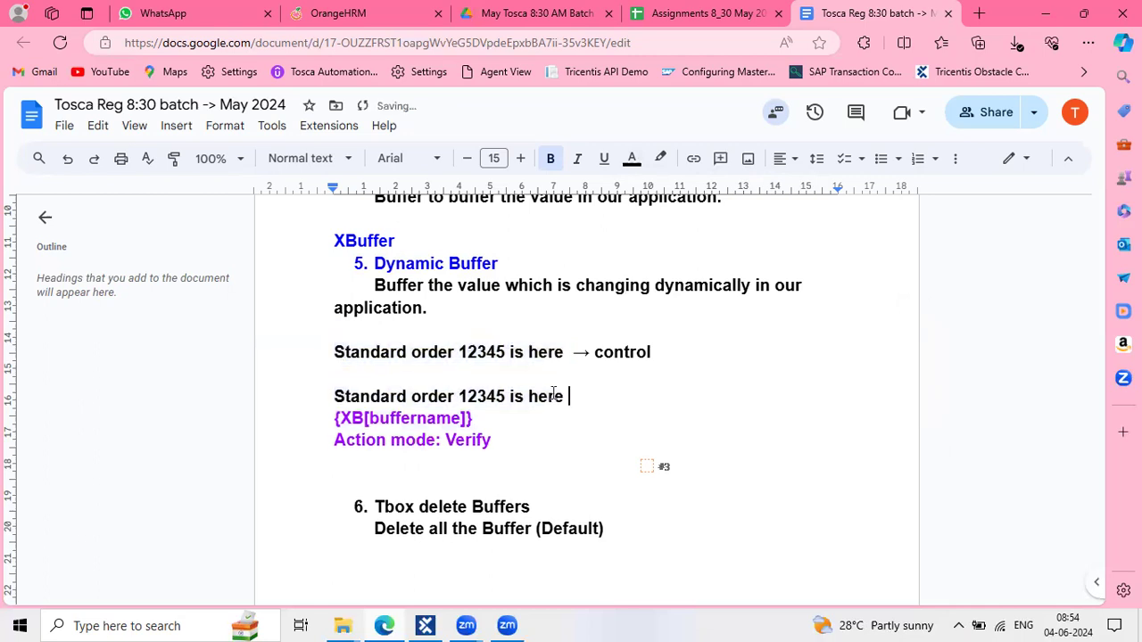
key("Return")
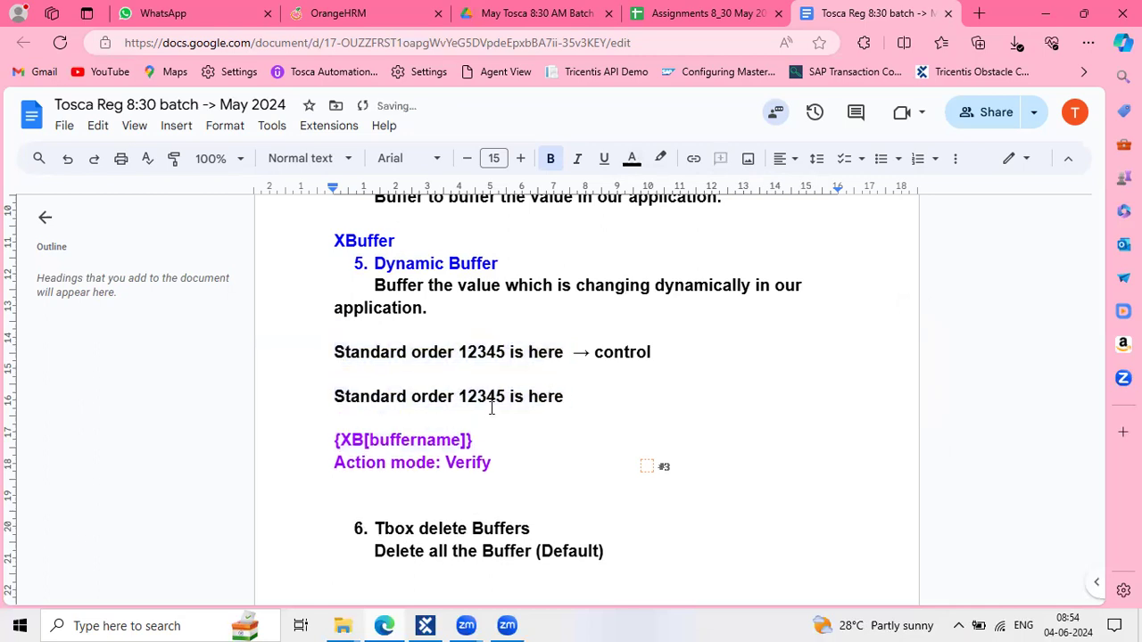
double_click(482, 400)
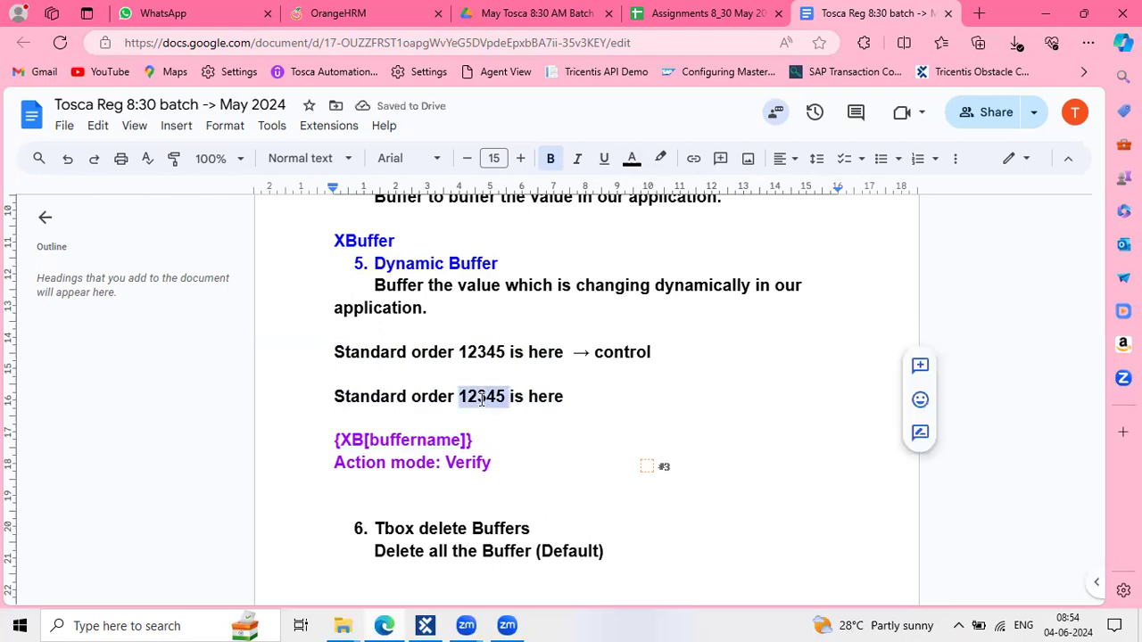
type("{XB")
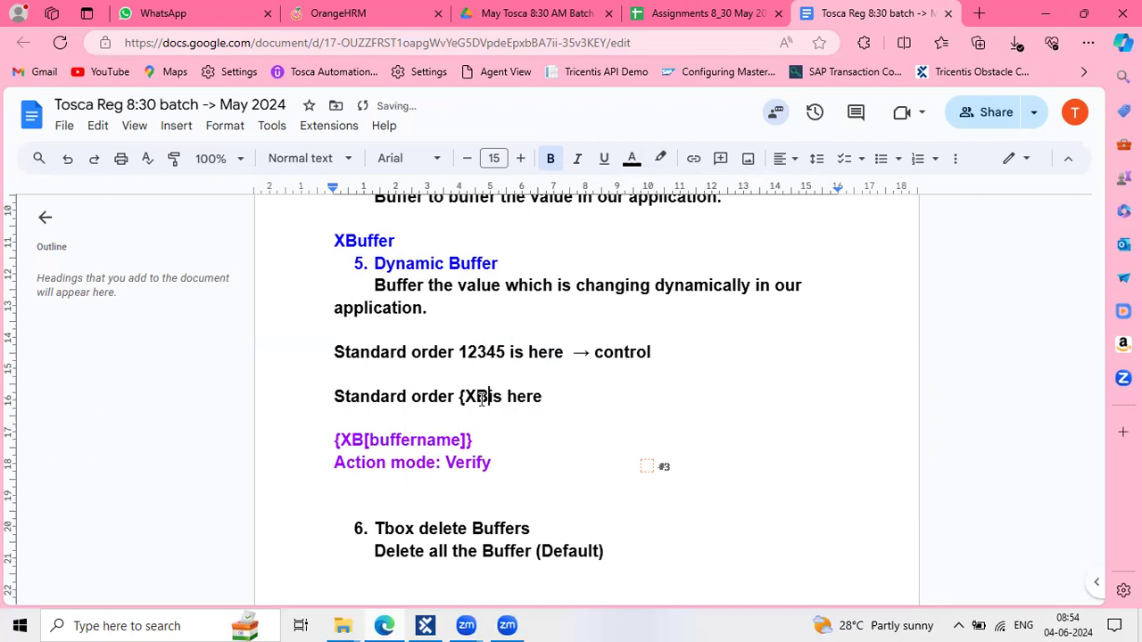
type("[Orde")
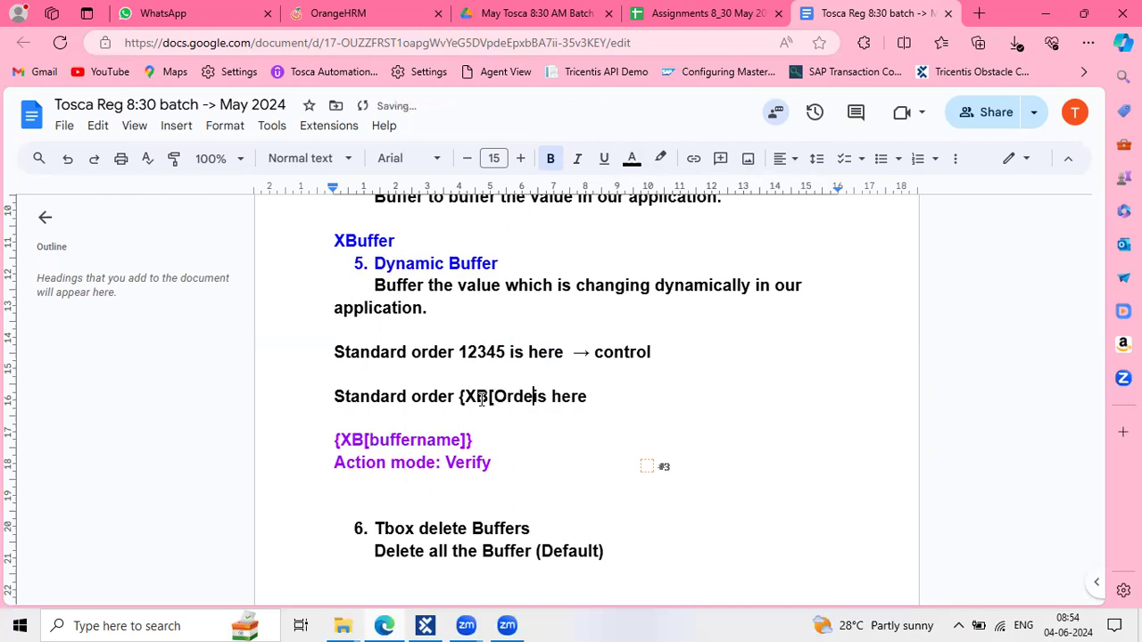
type("r]}")
Append '→ verify' to the end of the copied sentence
left_click(651, 388)
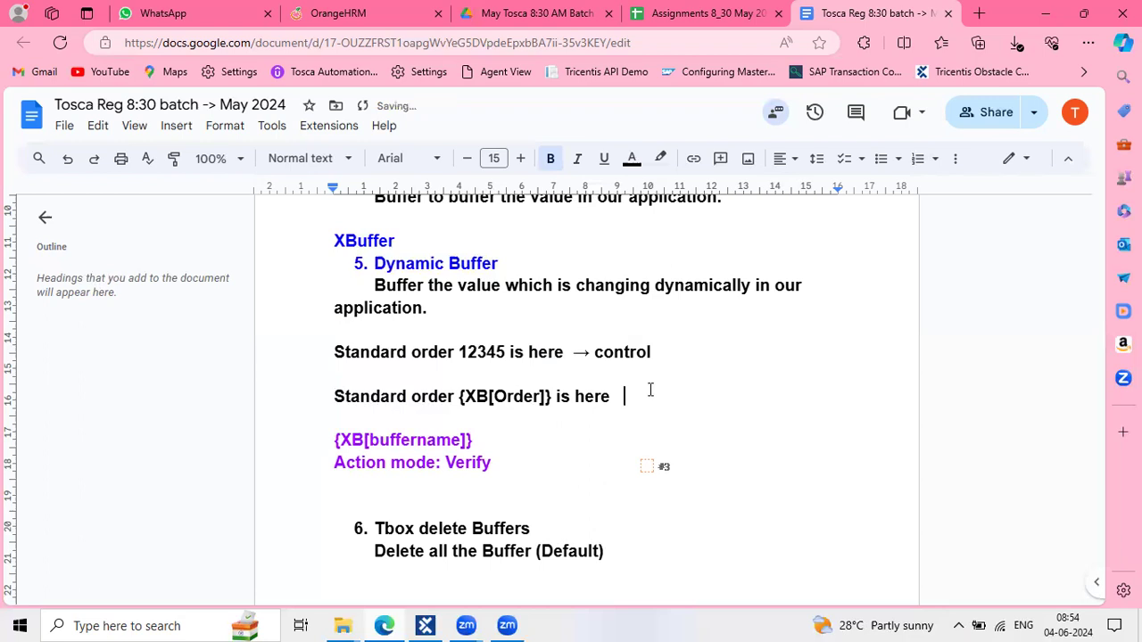
type("verify")
left_click(616, 399)
type("->")
key("BackSpace")
left_click_drag(699, 401, 569, 396)
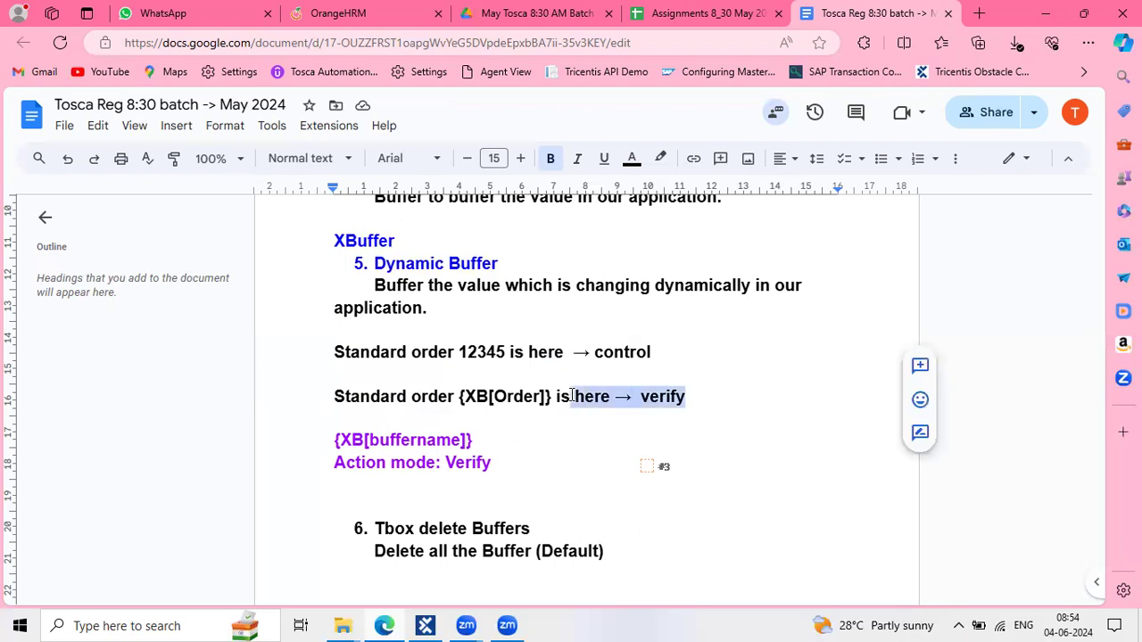
left_click(459, 379)
left_click_drag(339, 398, 607, 404)
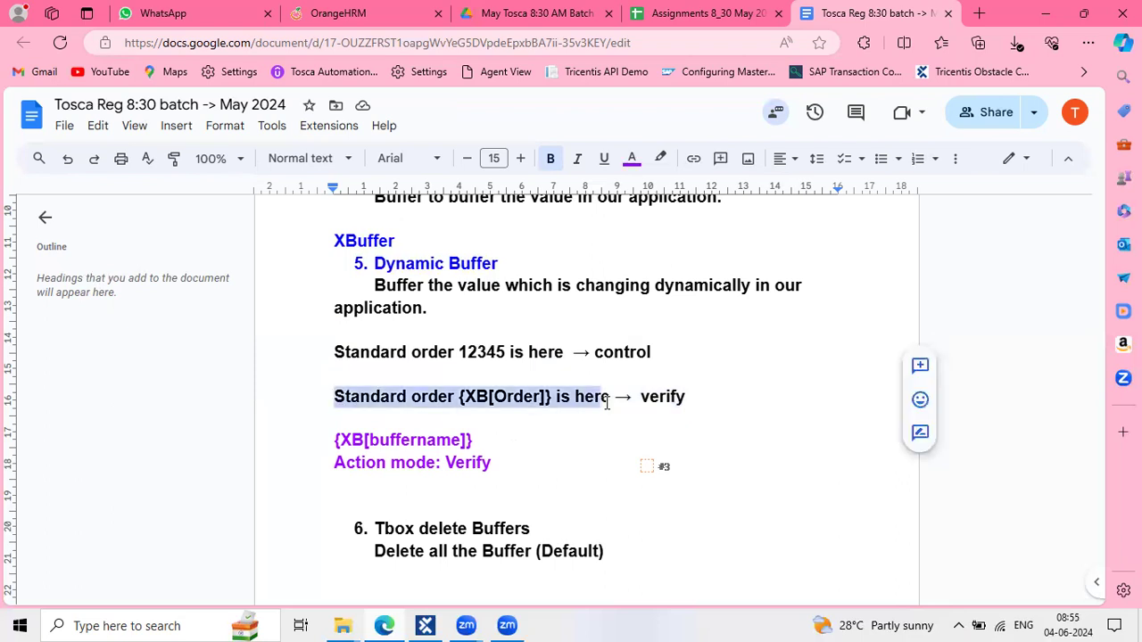
left_click(498, 397)
left_click_drag(495, 397, 542, 397)
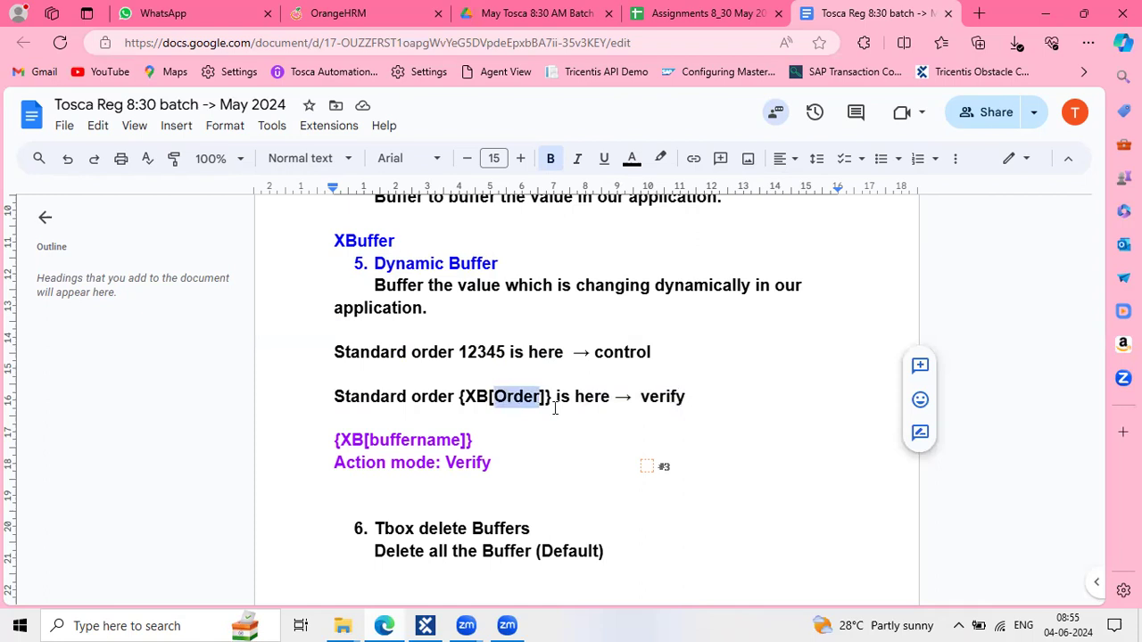
left_click(498, 399)
left_click_drag(459, 397, 556, 397)
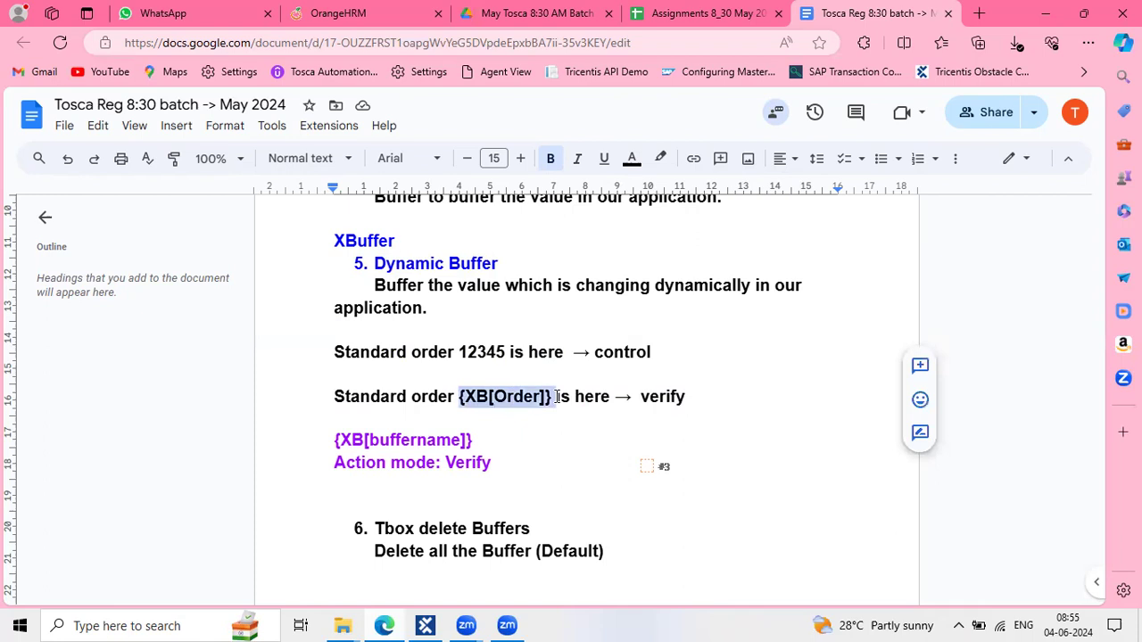
double_click(522, 396)
left_click_drag(461, 395, 537, 394)
triple_click(538, 394)
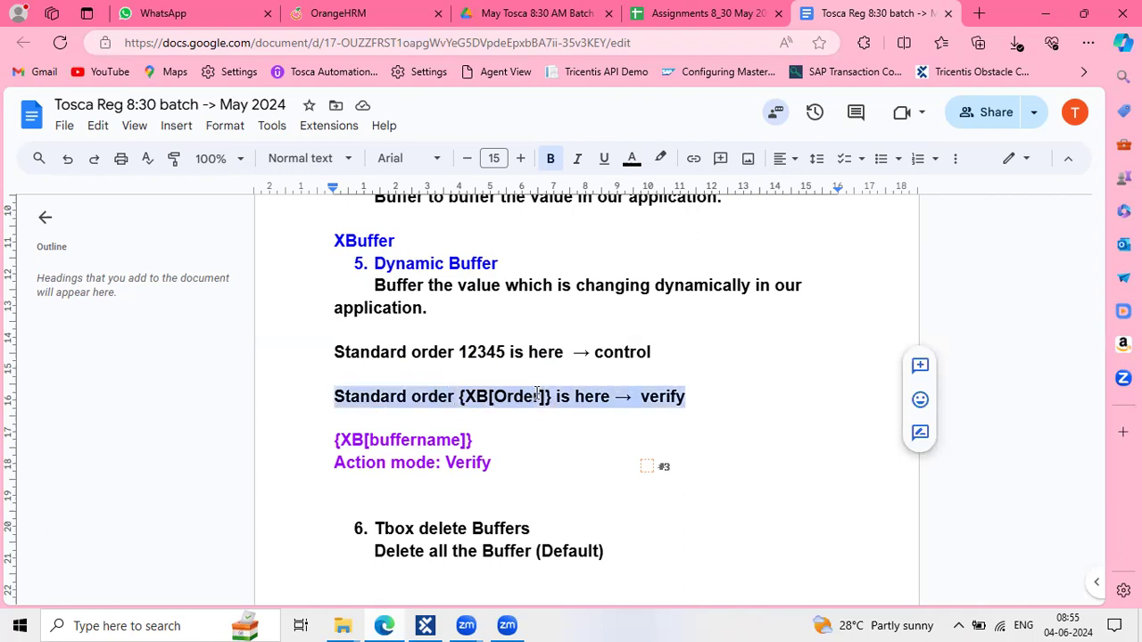
left_click(709, 402)
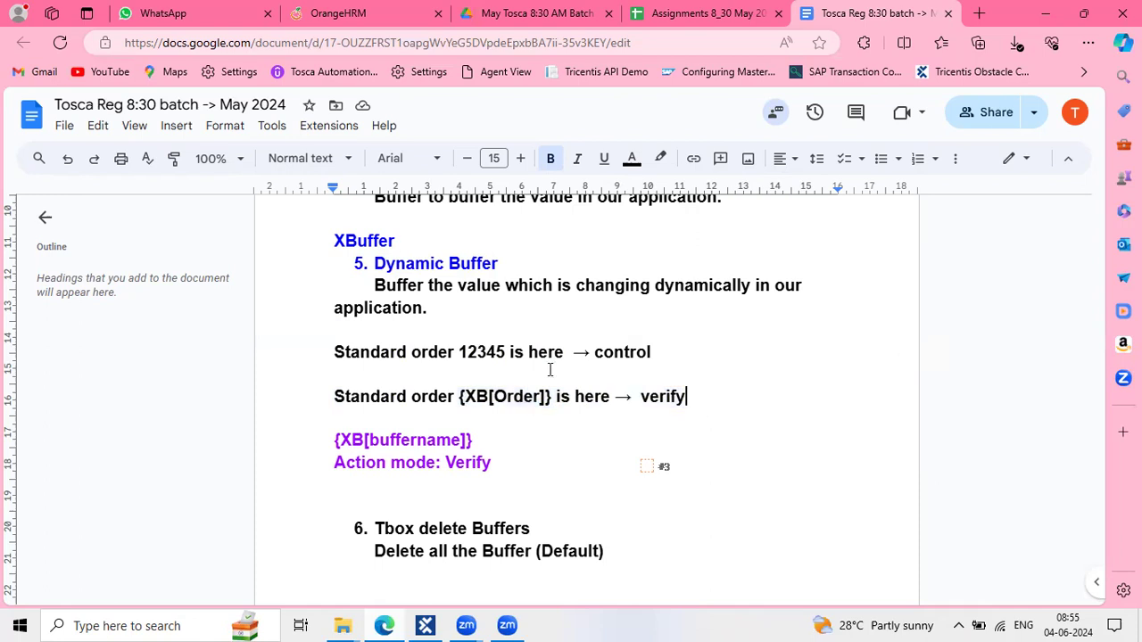
left_click_drag(553, 398, 458, 398)
left_click(613, 396)
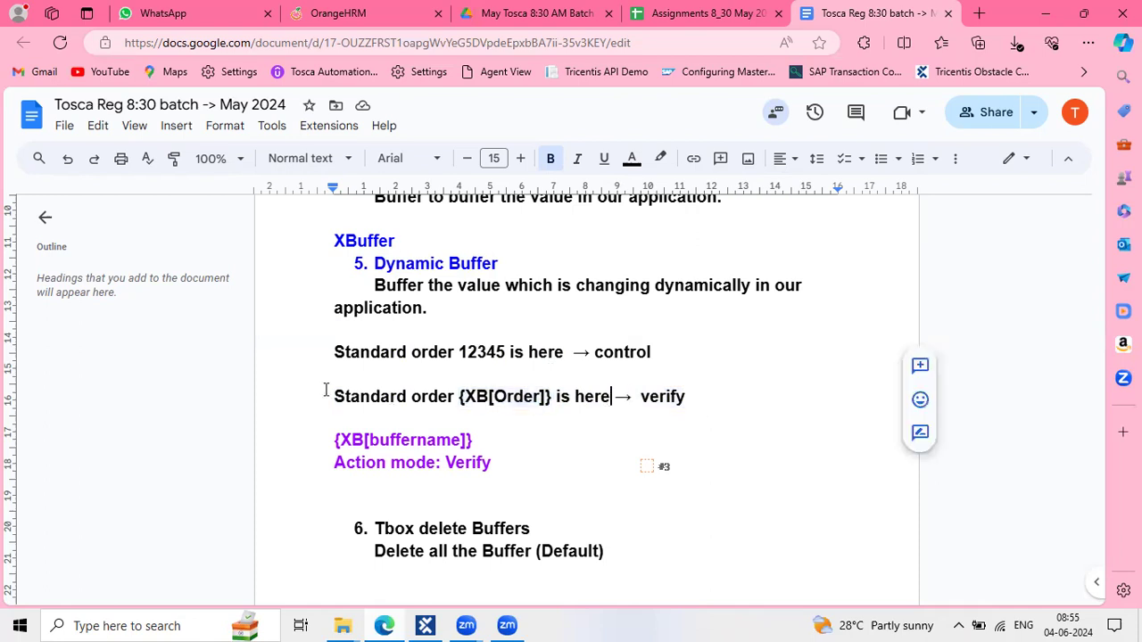
key("shift+Home")
left_click(530, 403)
left_click(553, 398)
left_click(462, 396, "shift")
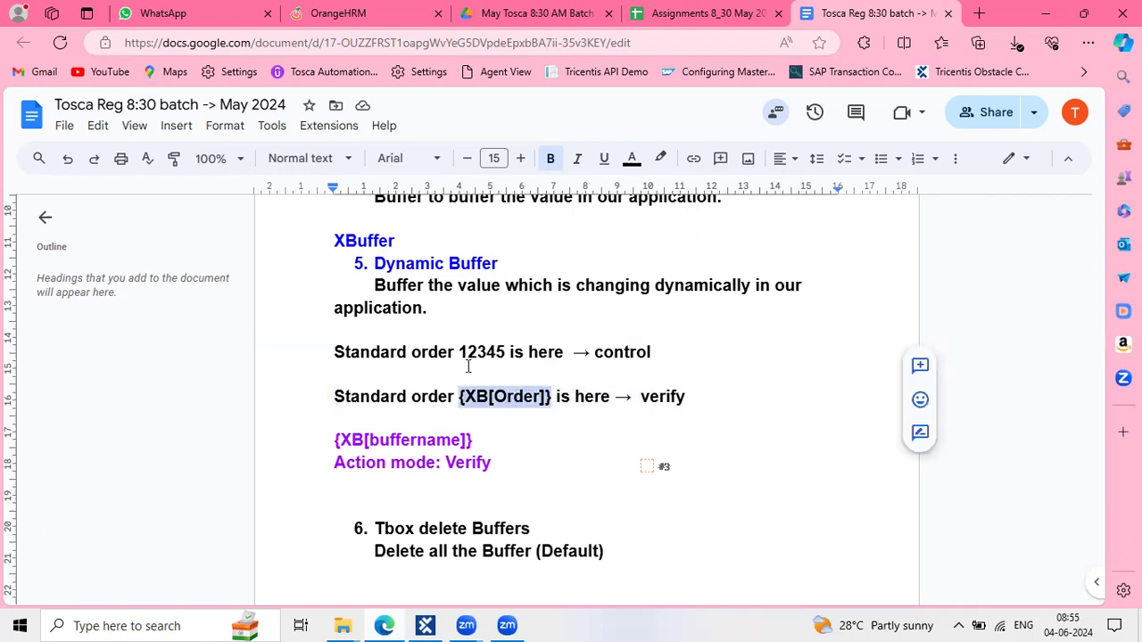
left_click(530, 397)
left_click(613, 423)
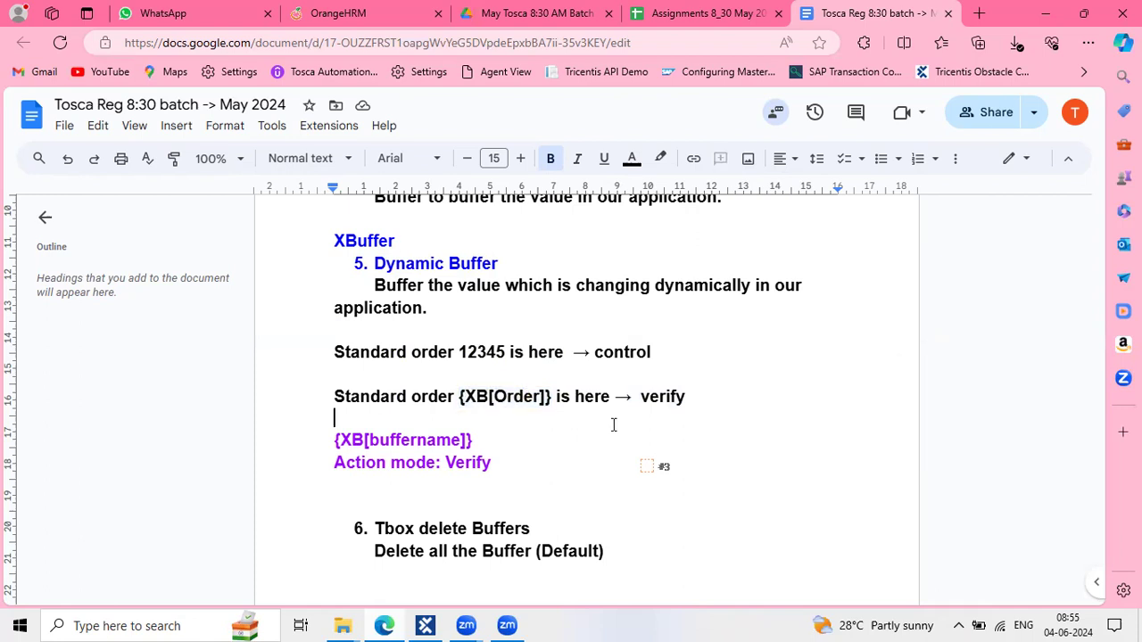
Add the note 'Order = 12345' on the empty line above Tbox delete Buffers
scroll(443, 430, "down", 1)
left_click(442, 430)
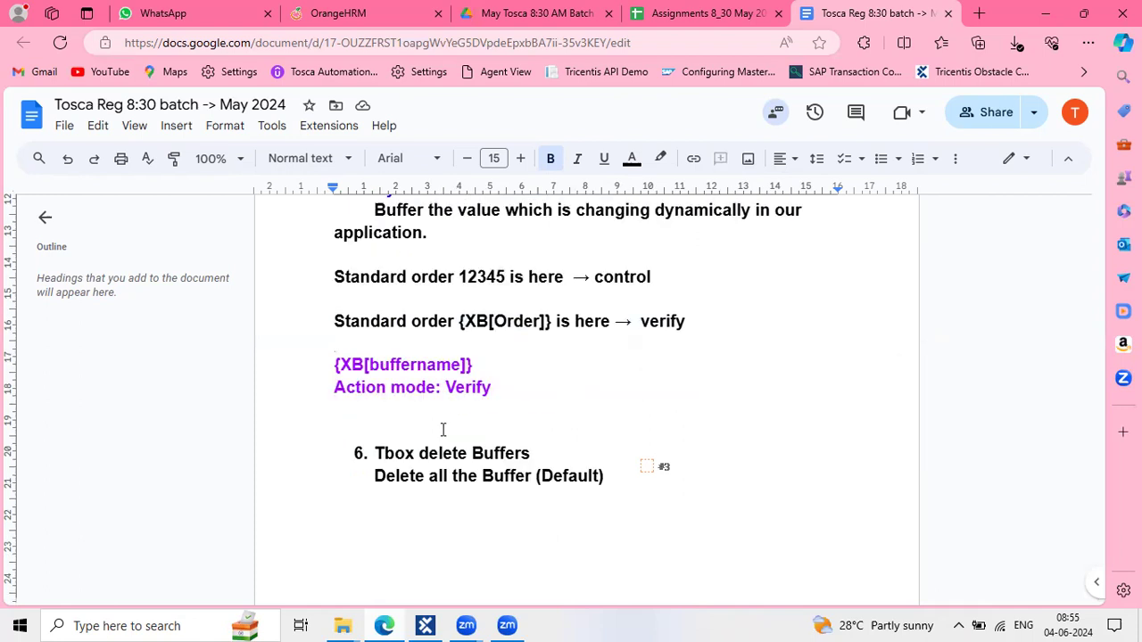
type("order = ")
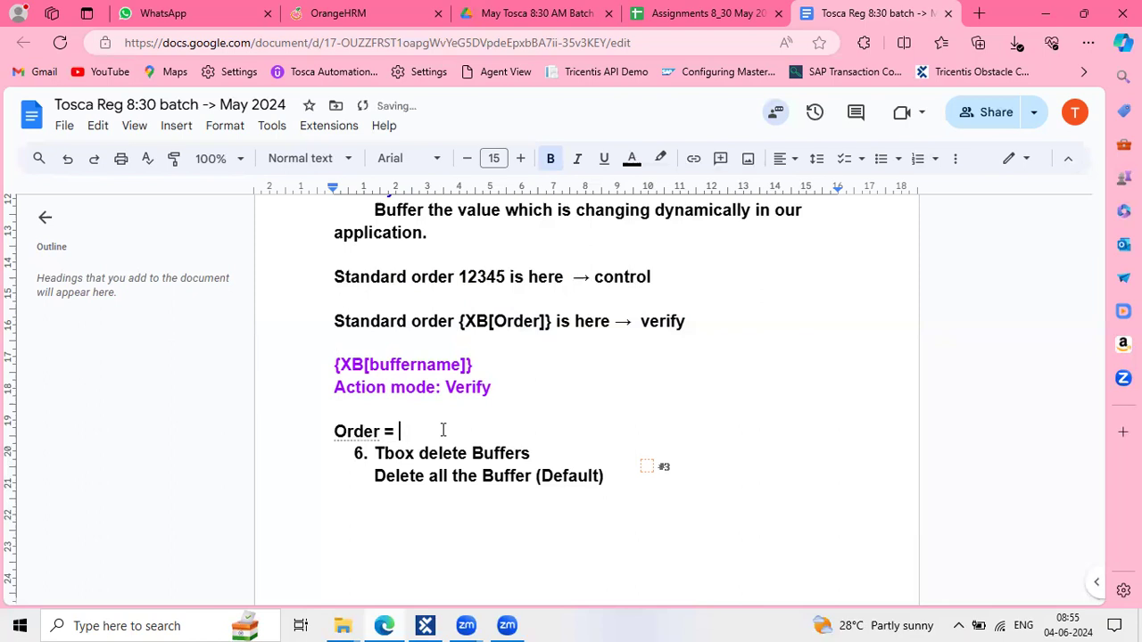
type("12345")
key("Return")
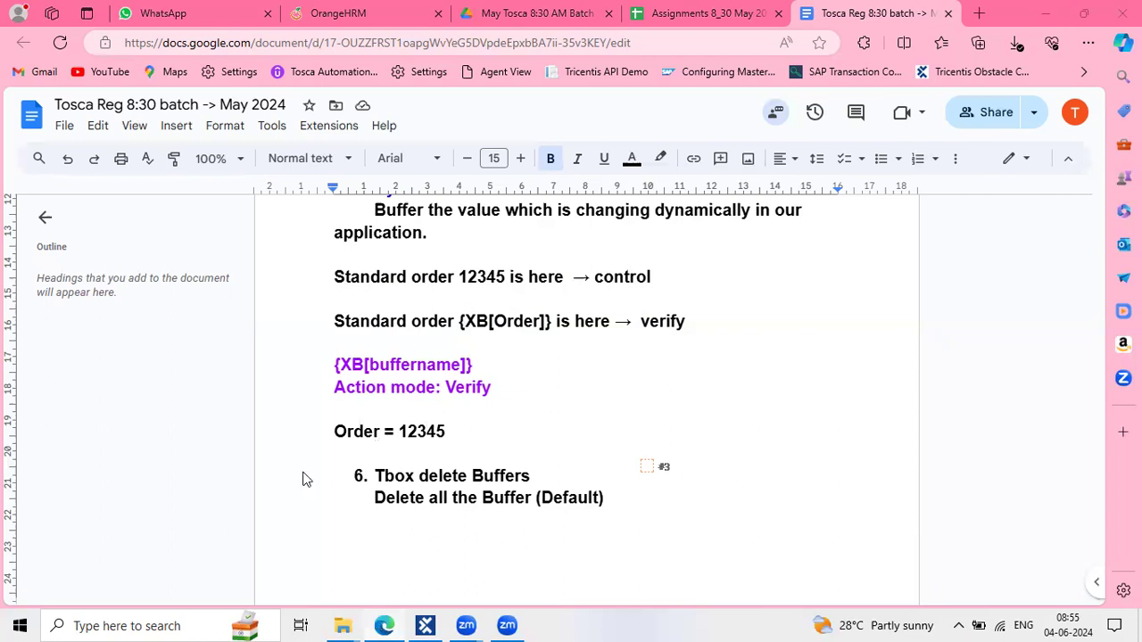
Drag the Google Docs notes out into their own separate window
left_click(383, 625)
left_click(384, 626)
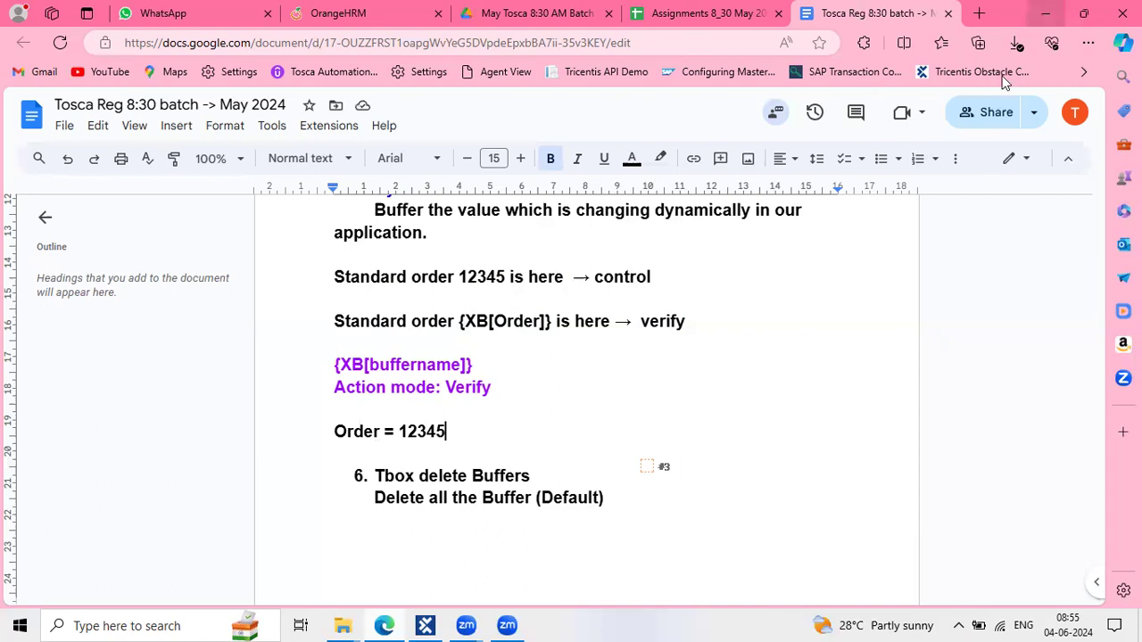
left_click_drag(1002, 76, 1081, 18)
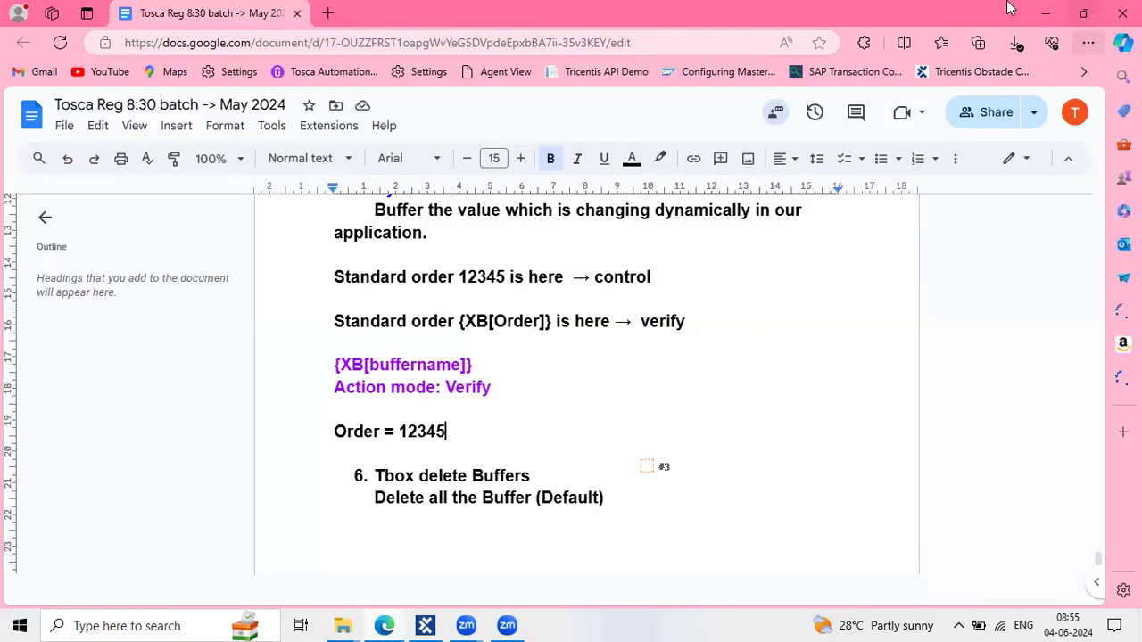
Open the suggested Tricentis Demo Web Shop site in a new browser tab
key("alt+Tab")
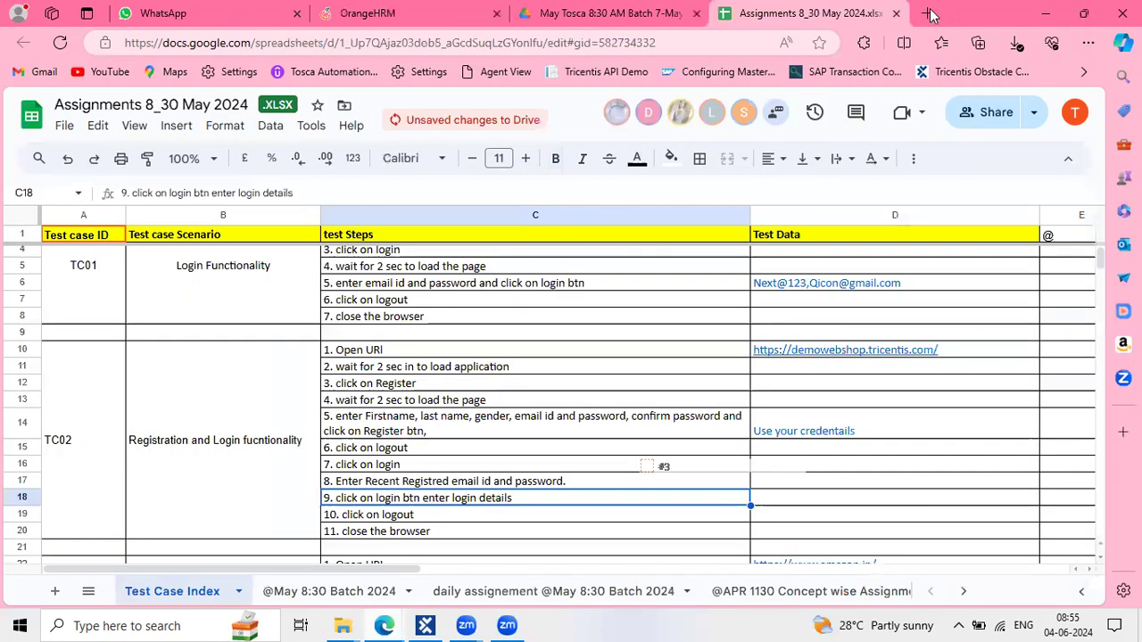
key("ctrl+t")
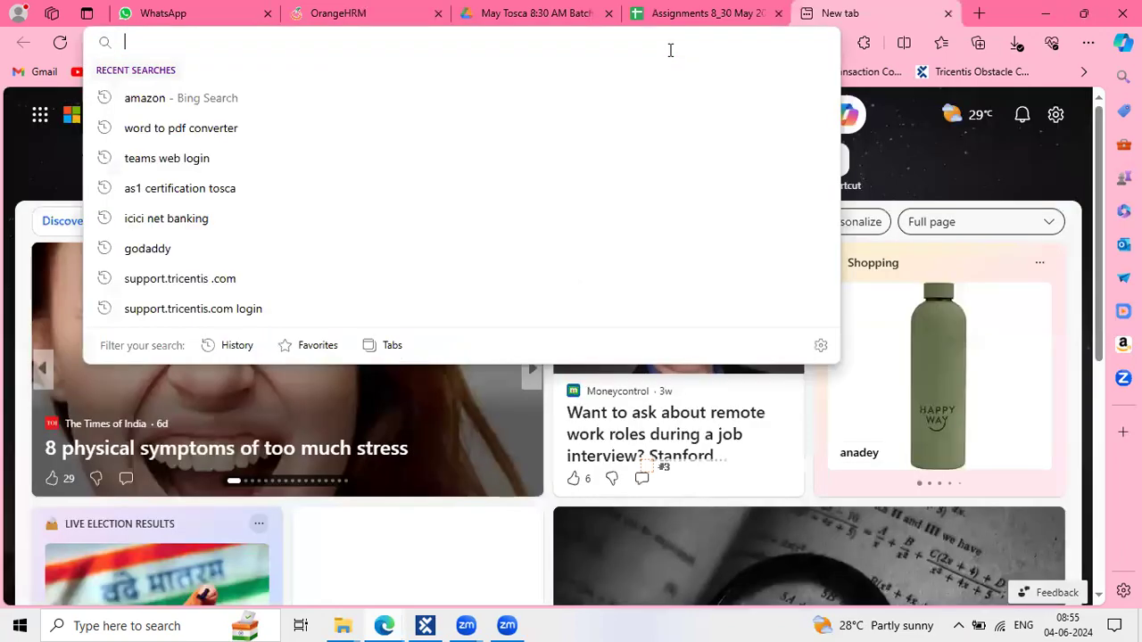
type("D")
key("BackSpace")
type("yo")
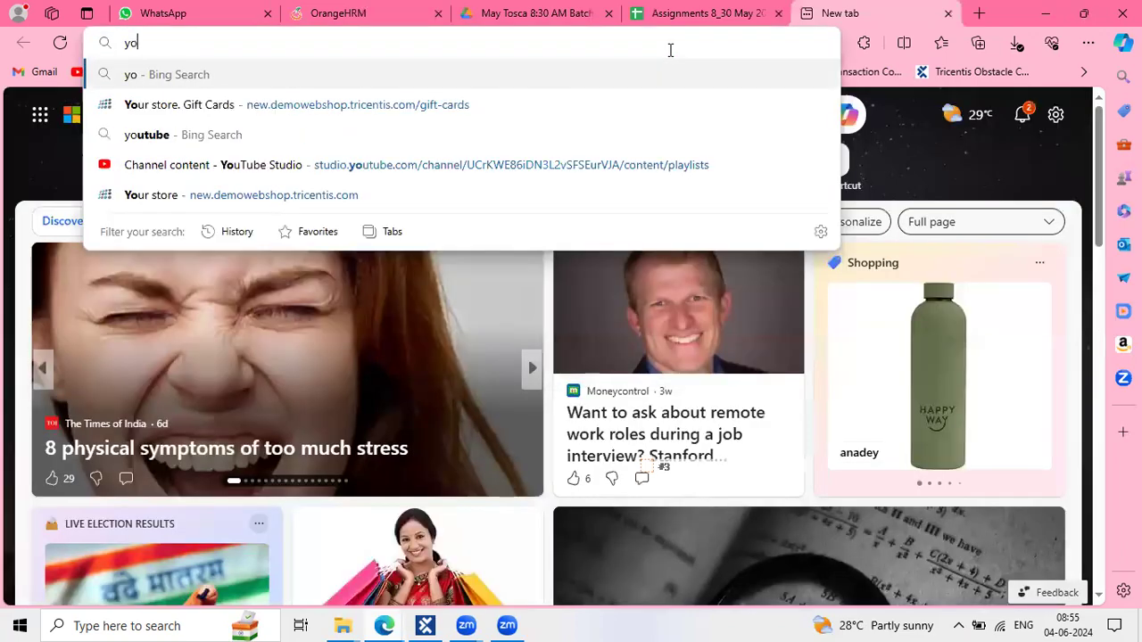
key("Down")
key("Return")
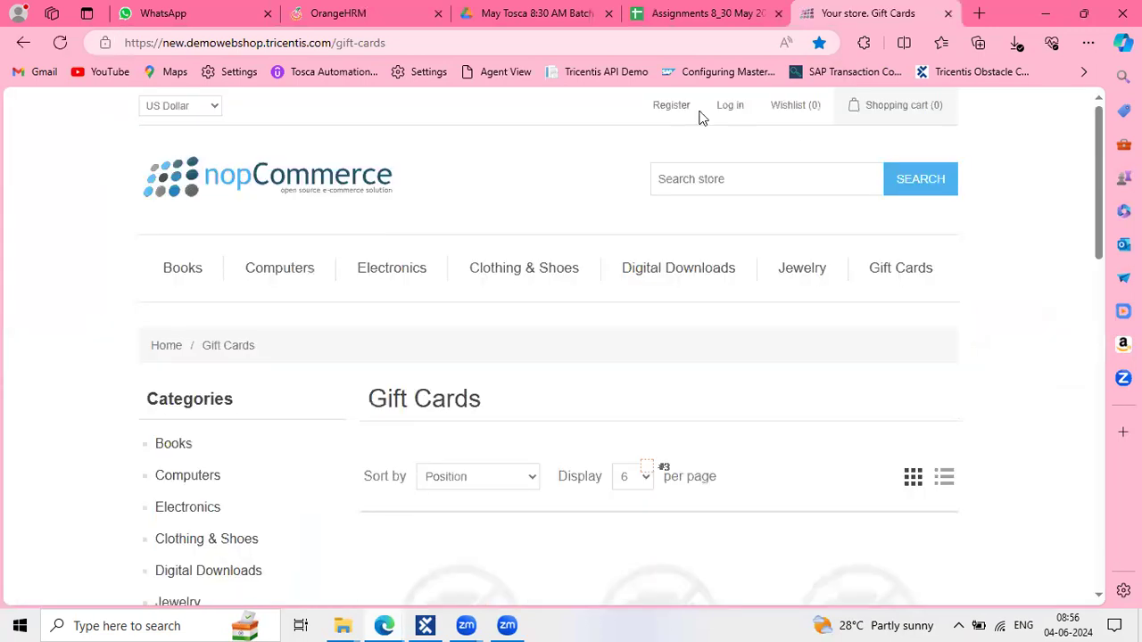
Log in with the saved account details and go to the Books category
left_click(724, 107)
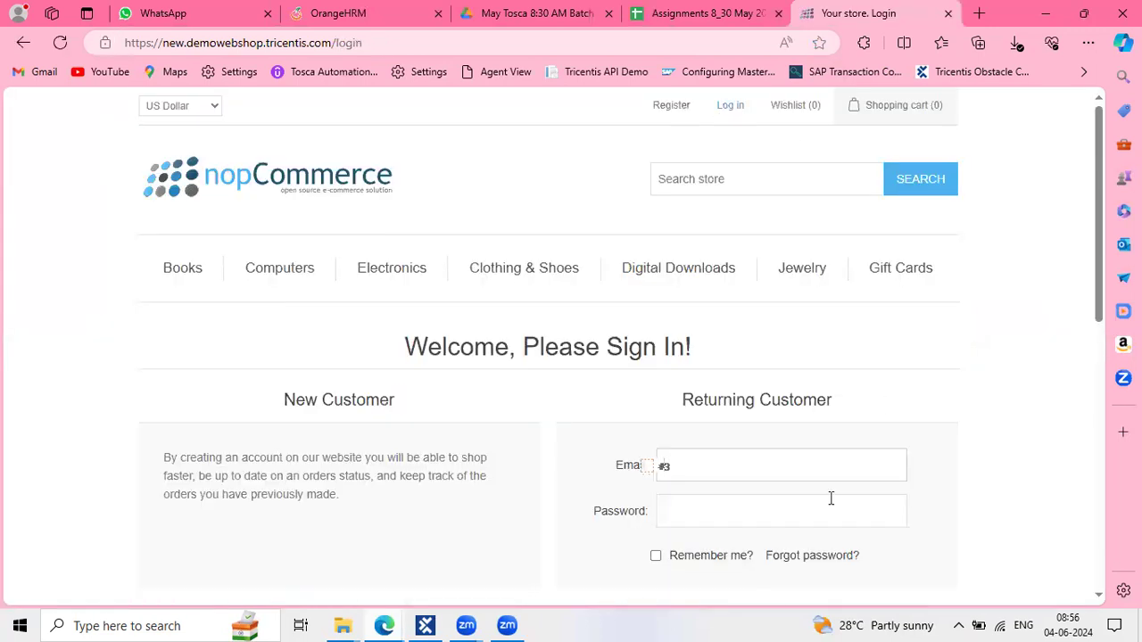
scroll(774, 544, "down", 1)
left_click(774, 541)
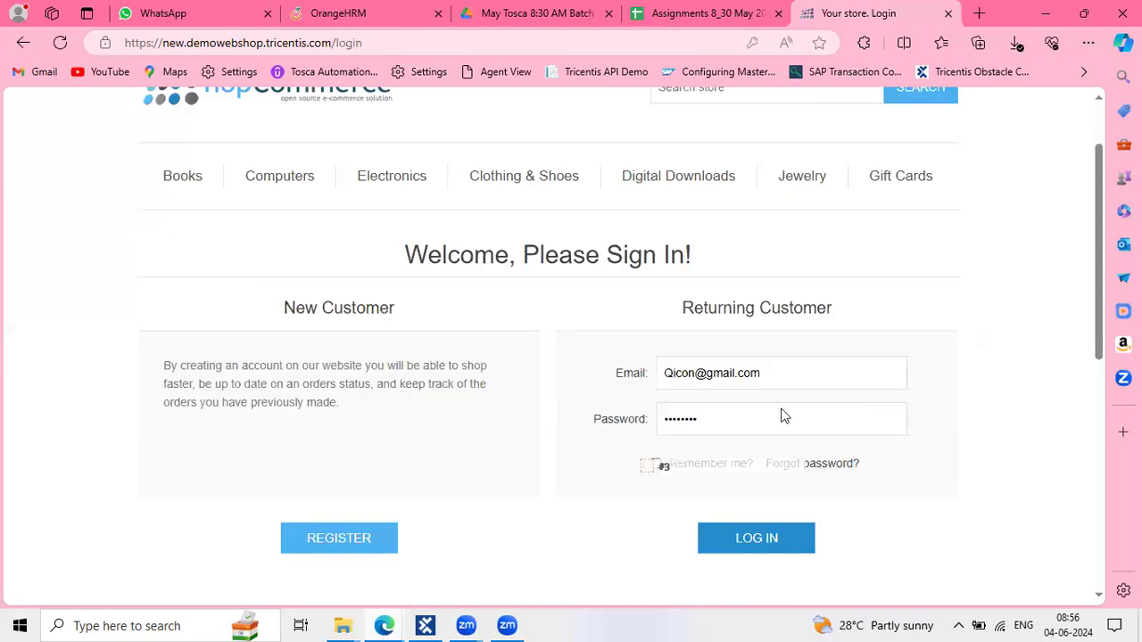
left_click(191, 279)
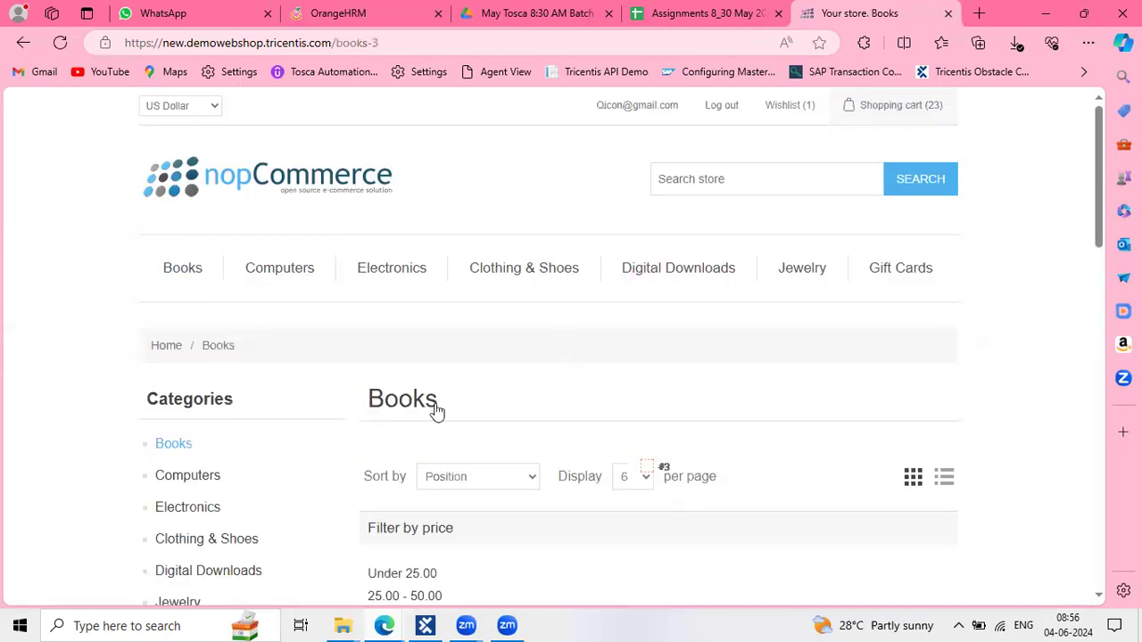
Browse the Books page and dismiss the green product-added notification
scroll(446, 351, "down", 3)
scroll(451, 403, "down", 3)
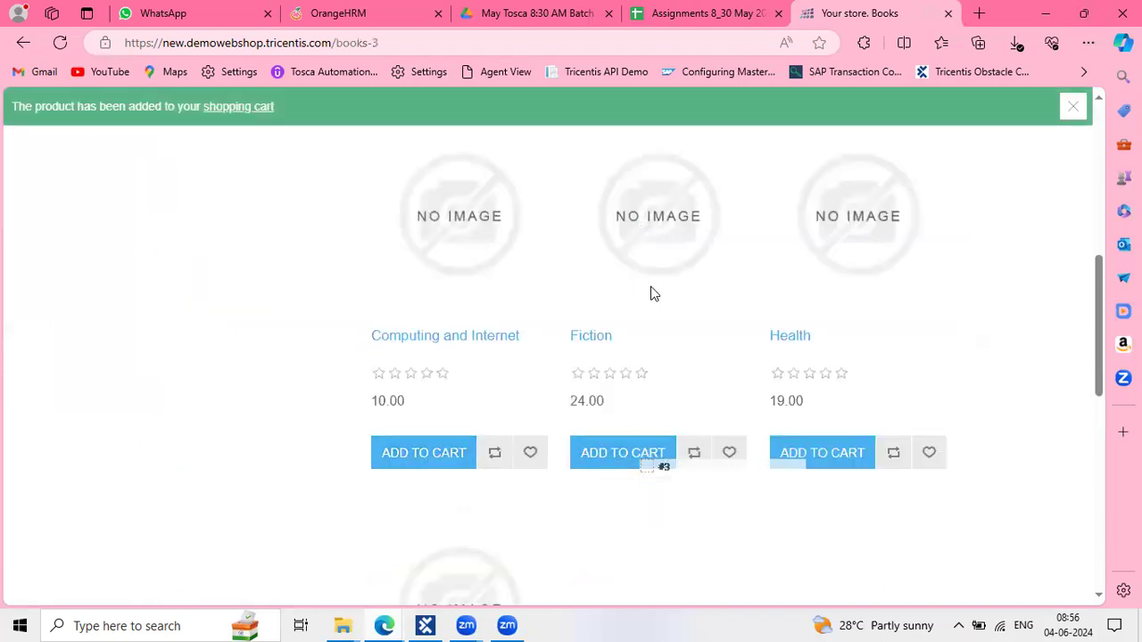
scroll(652, 294, "up", 5)
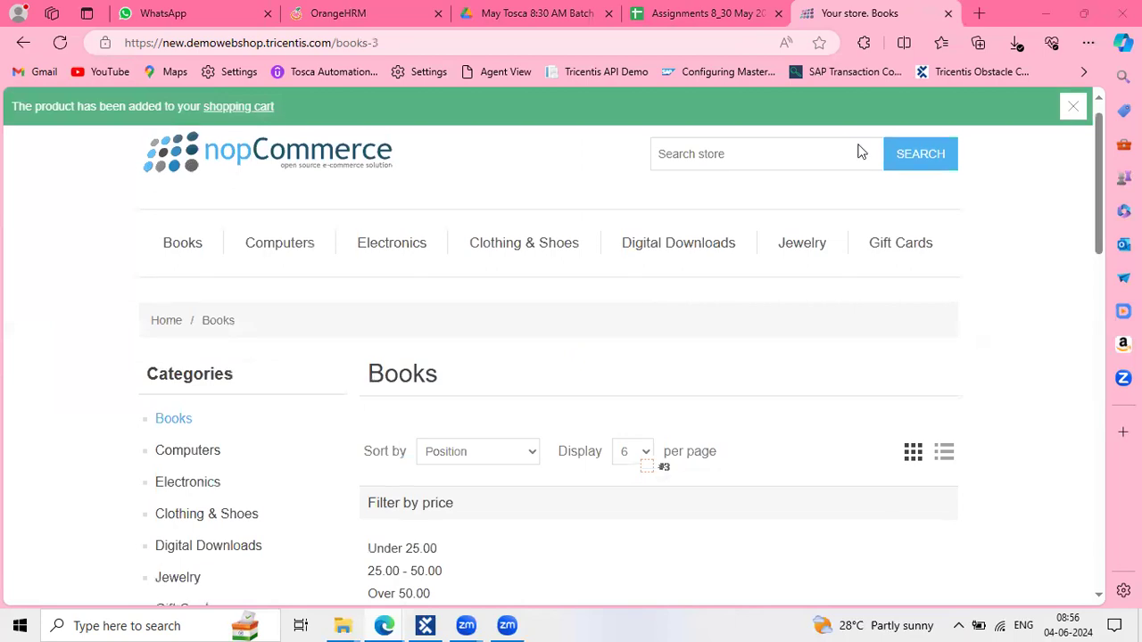
scroll(857, 187, "up", 1)
scroll(858, 187, "down", 1)
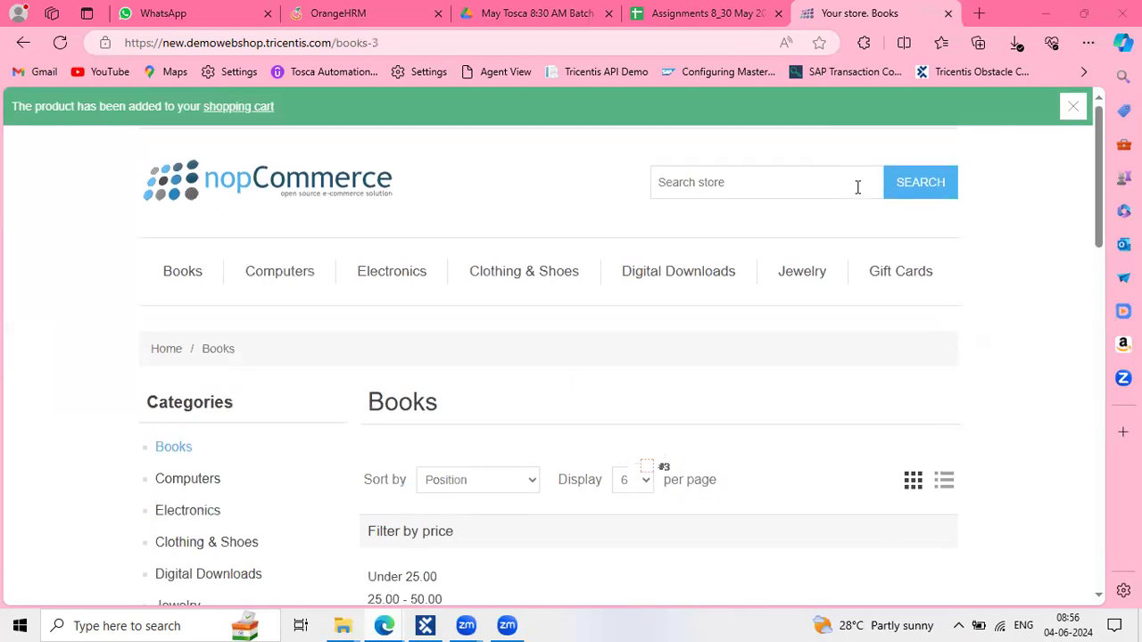
left_click(1076, 107)
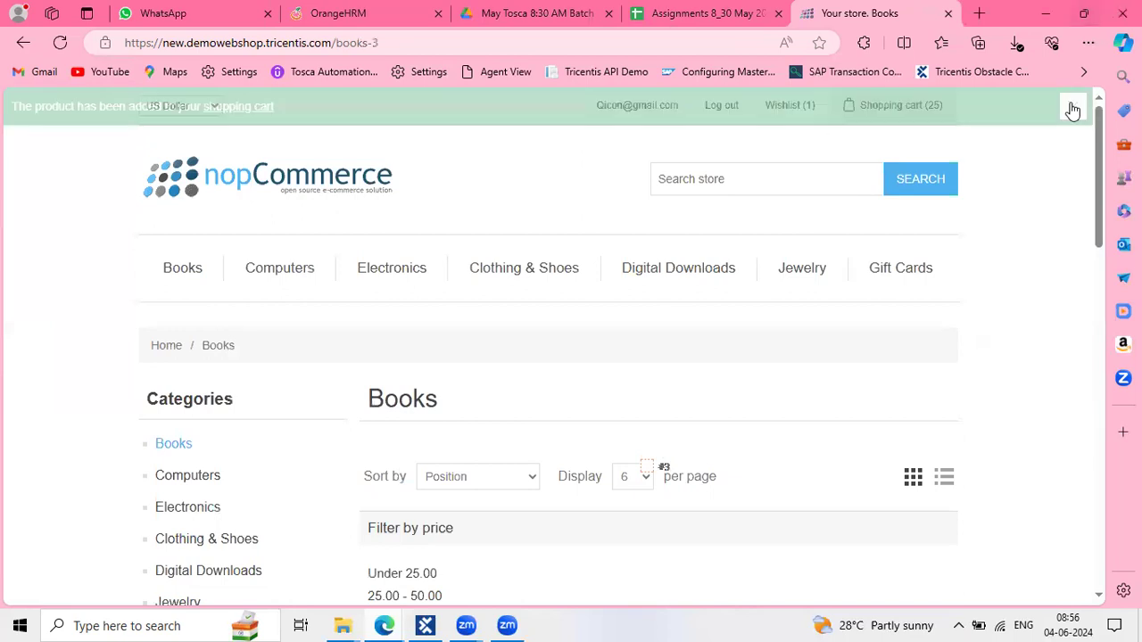
Open Shopping cart (25) and scroll down to the 8378.00 total and Checkout
left_click(882, 104)
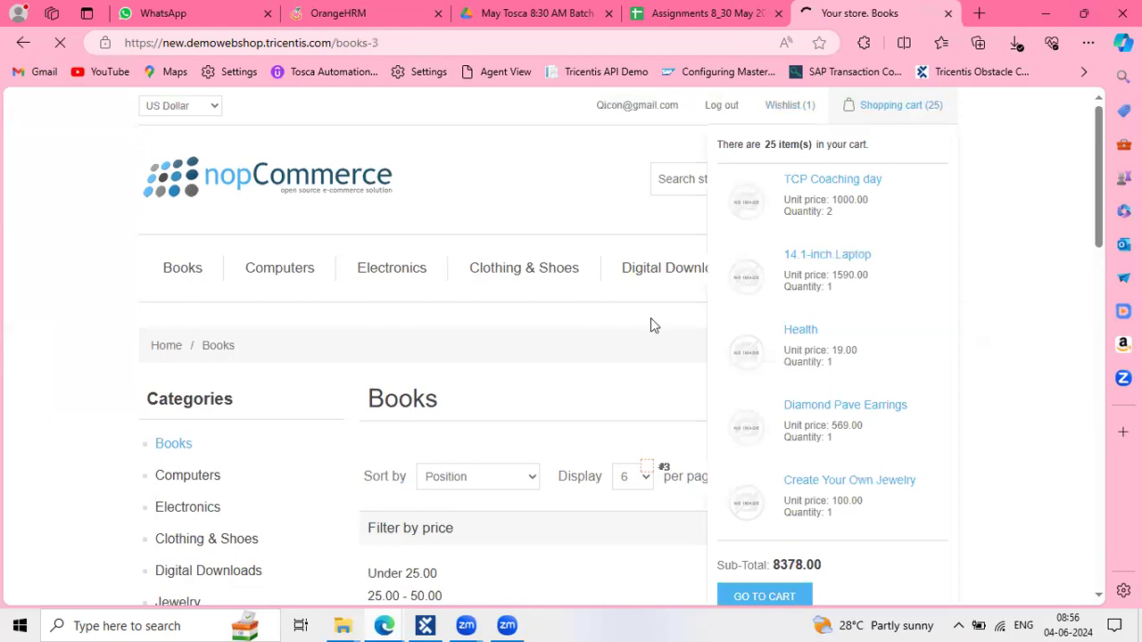
scroll(650, 324, "down", 15)
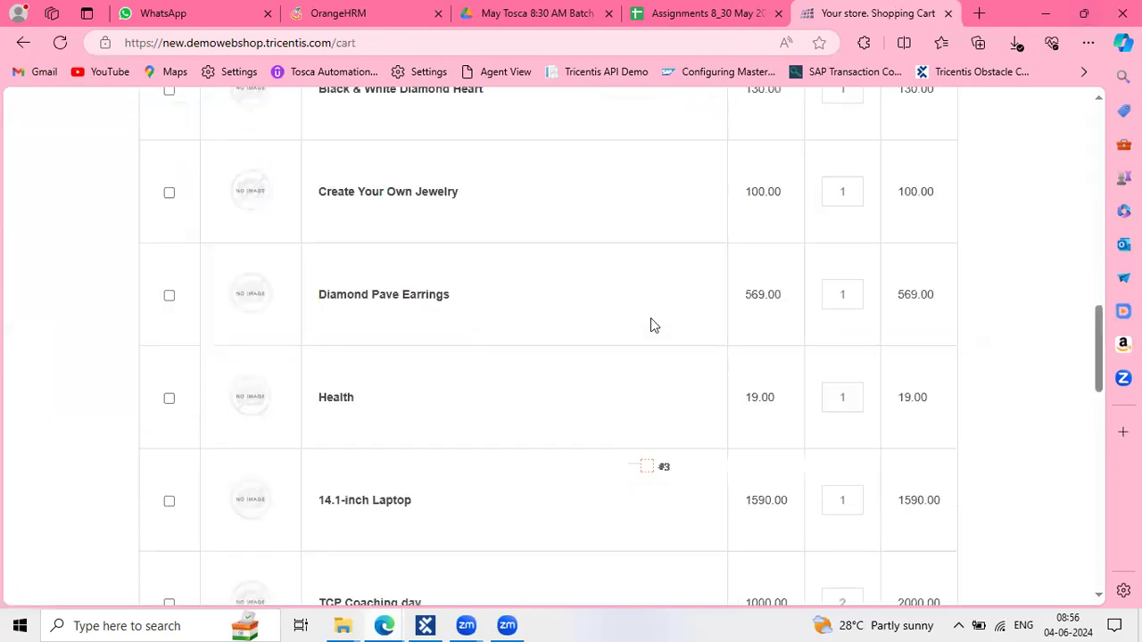
scroll(788, 223, "down", 5)
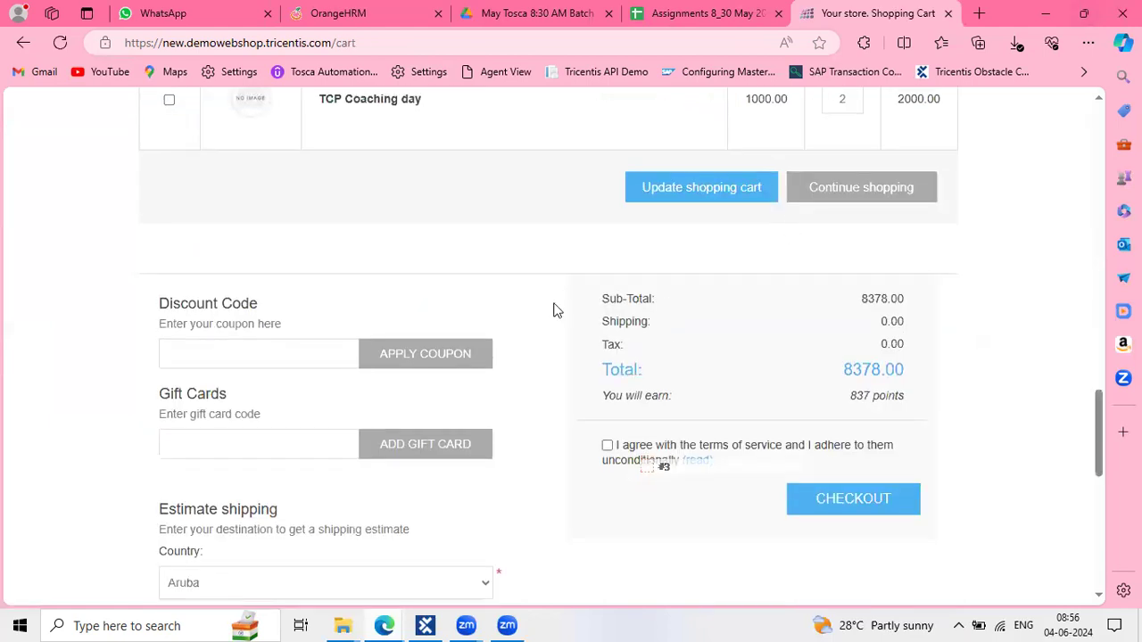
scroll(625, 322, "down", 1)
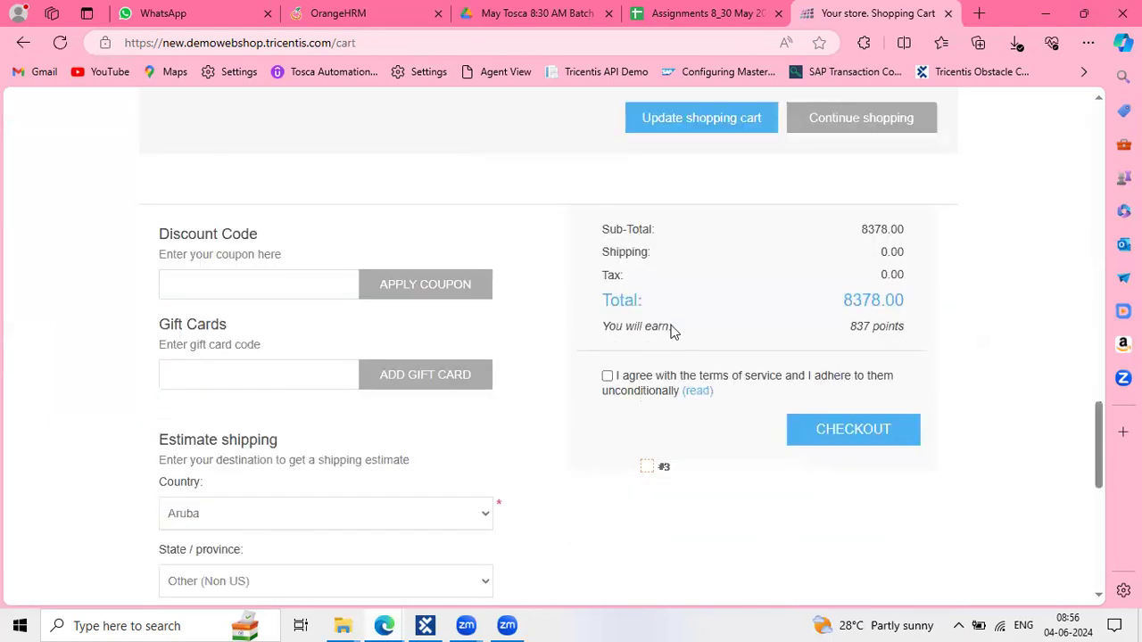
Accept the terms, start checkout and confirm the billing and shipping addresses
left_click(608, 377)
left_click(835, 428)
scroll(676, 361, "down", 2)
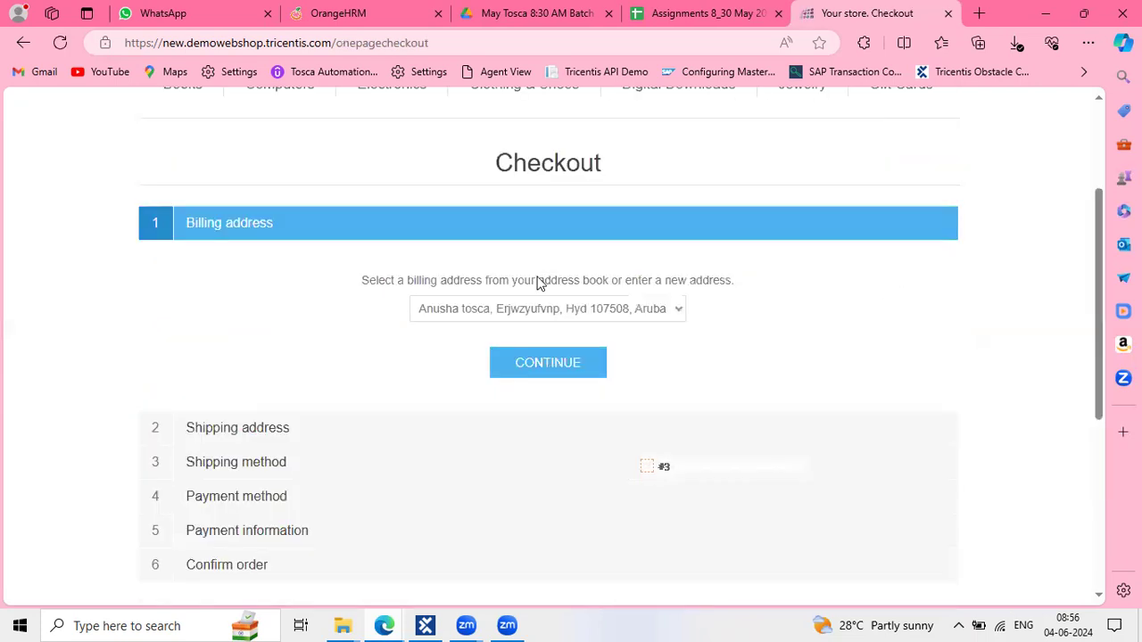
scroll(548, 313, "down", 1)
left_click(555, 332)
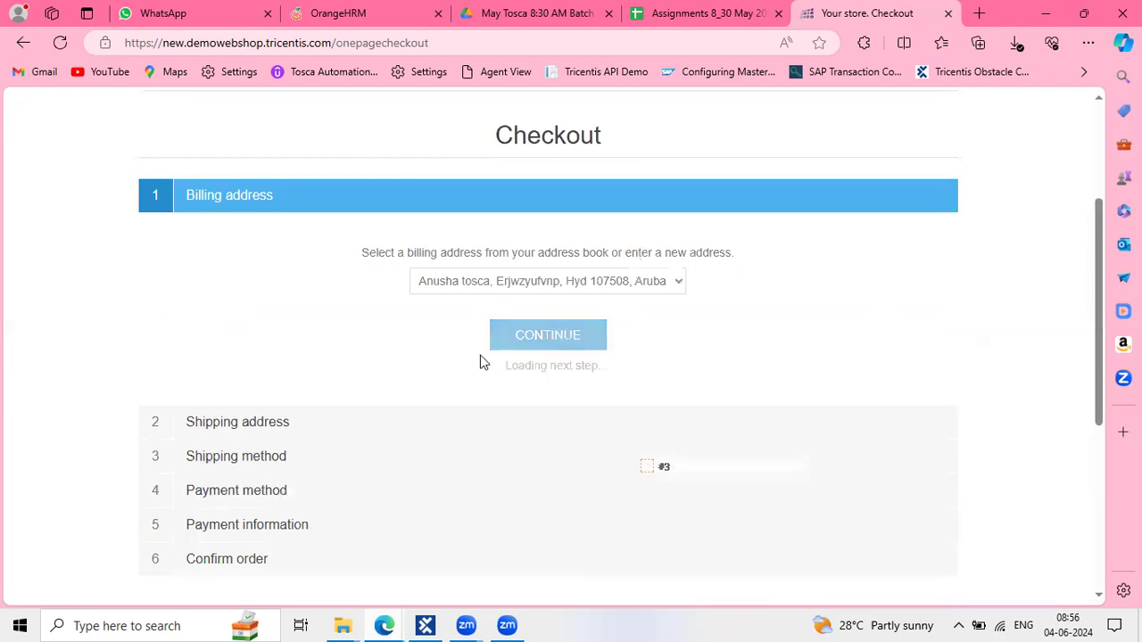
scroll(541, 336, "down", 1)
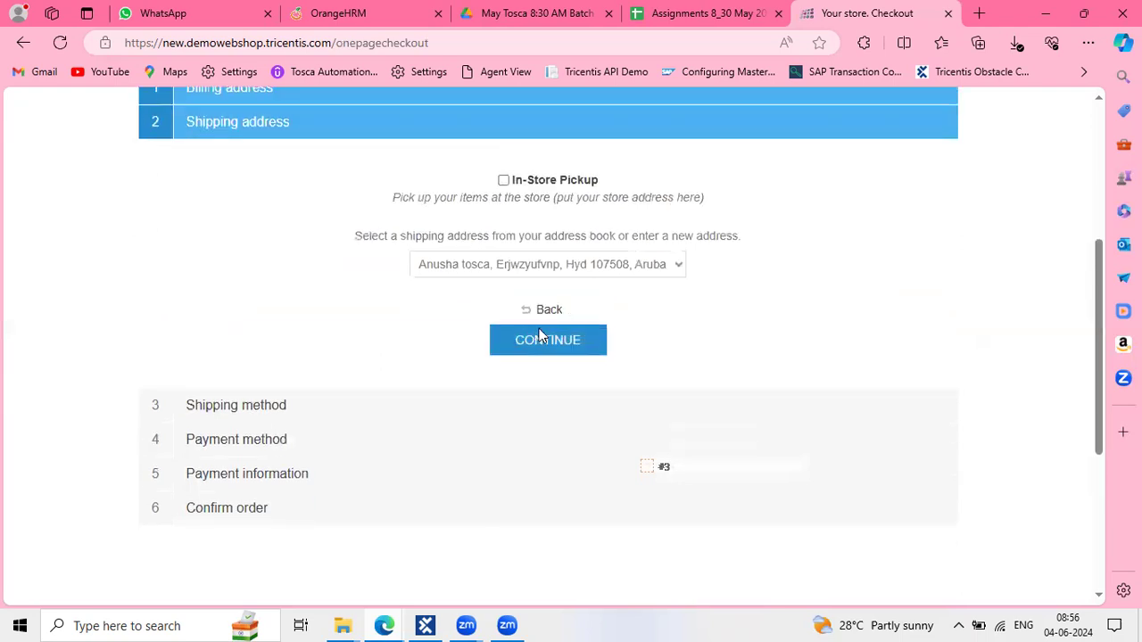
left_click(539, 334)
scroll(549, 322, "down", 2)
left_click(552, 320)
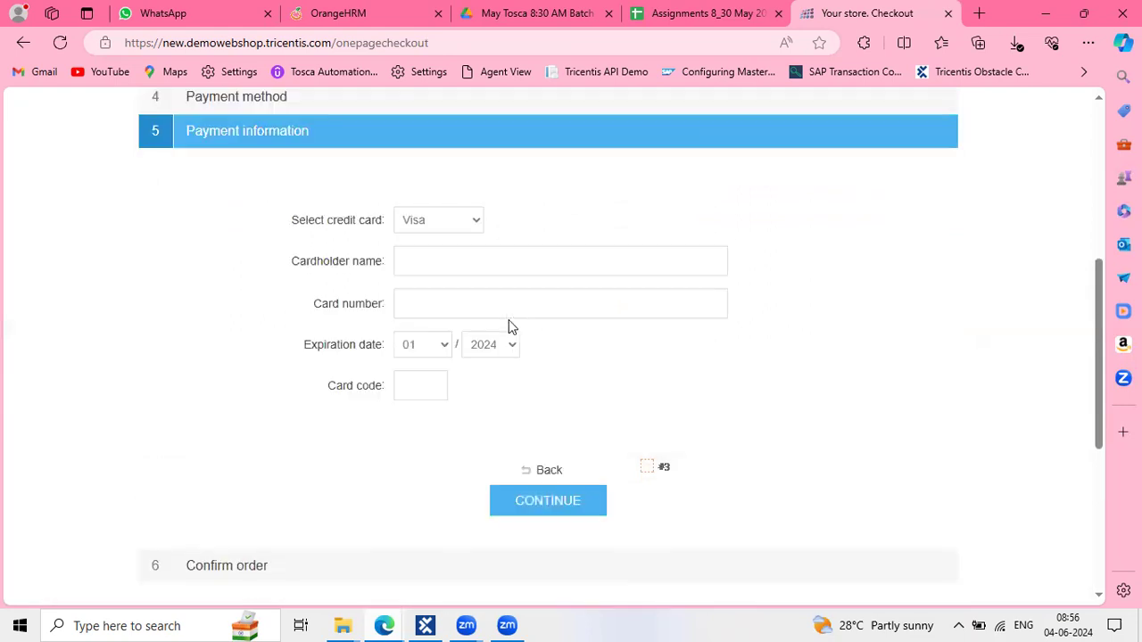
Choose Next Day Air shipping and continue to payment information
scroll(311, 169, "up", 1)
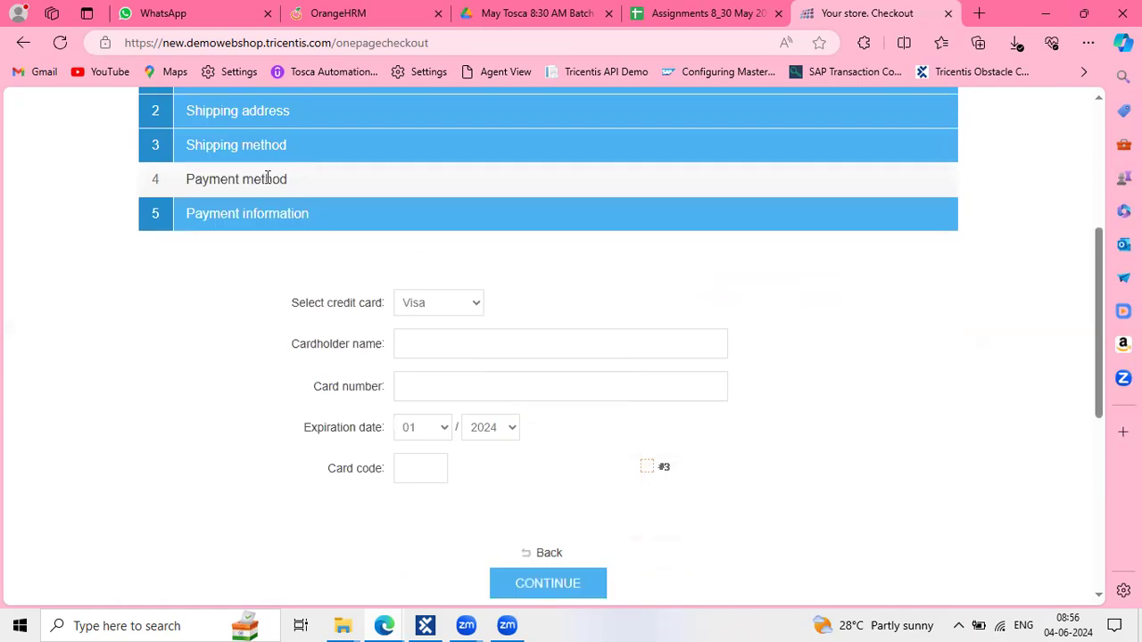
scroll(609, 367, "down", 2)
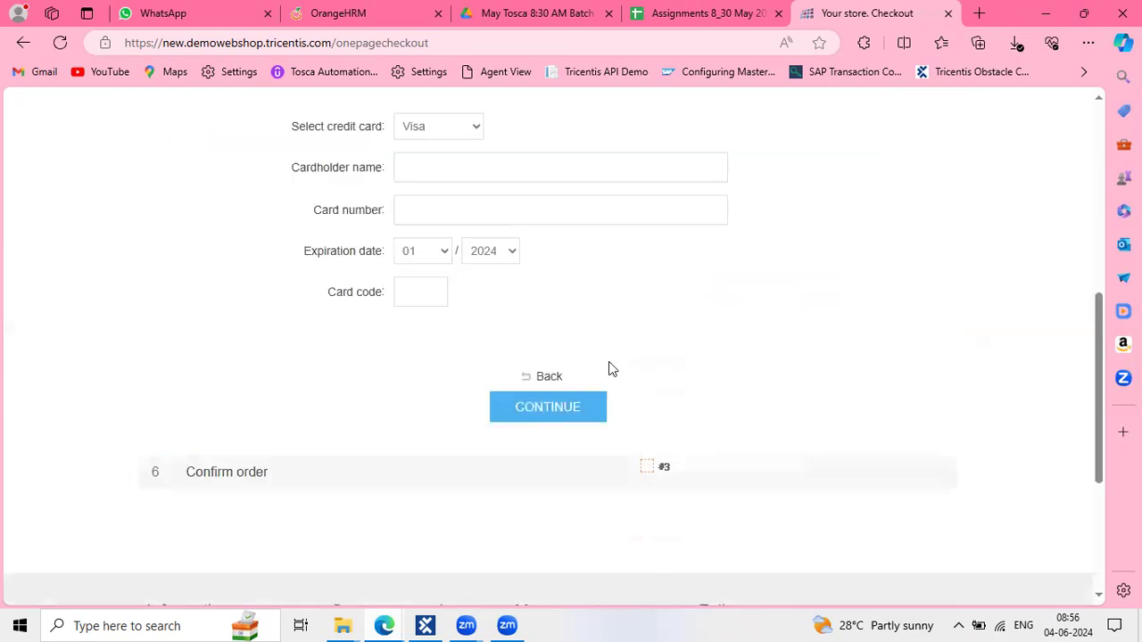
left_click(549, 377)
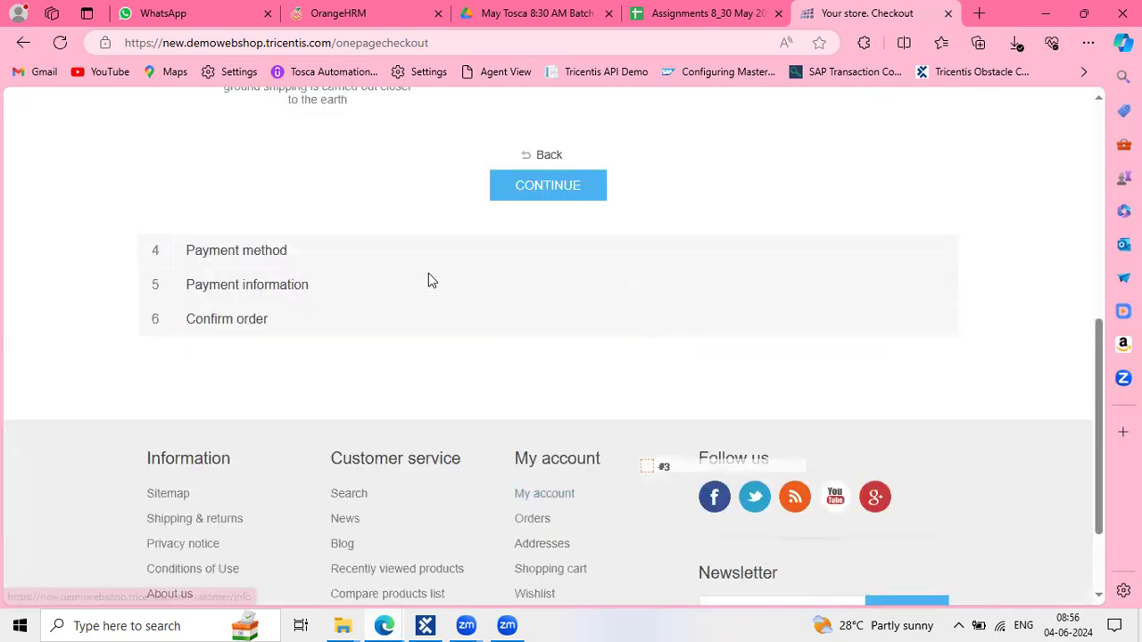
scroll(428, 280, "up", 2)
left_click(501, 195)
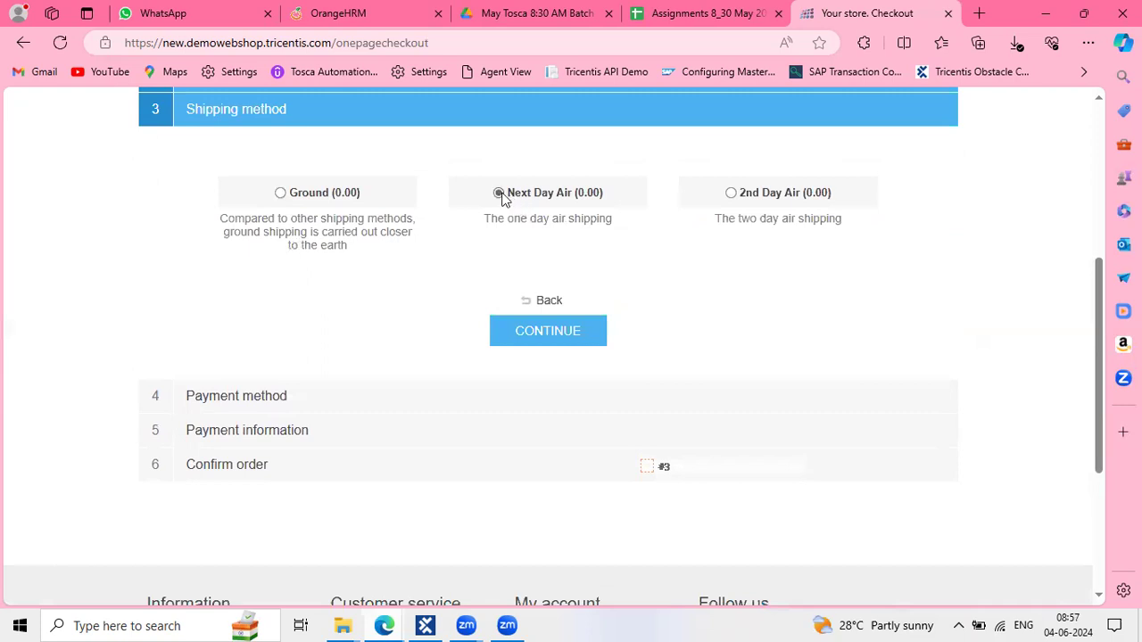
left_click(569, 338)
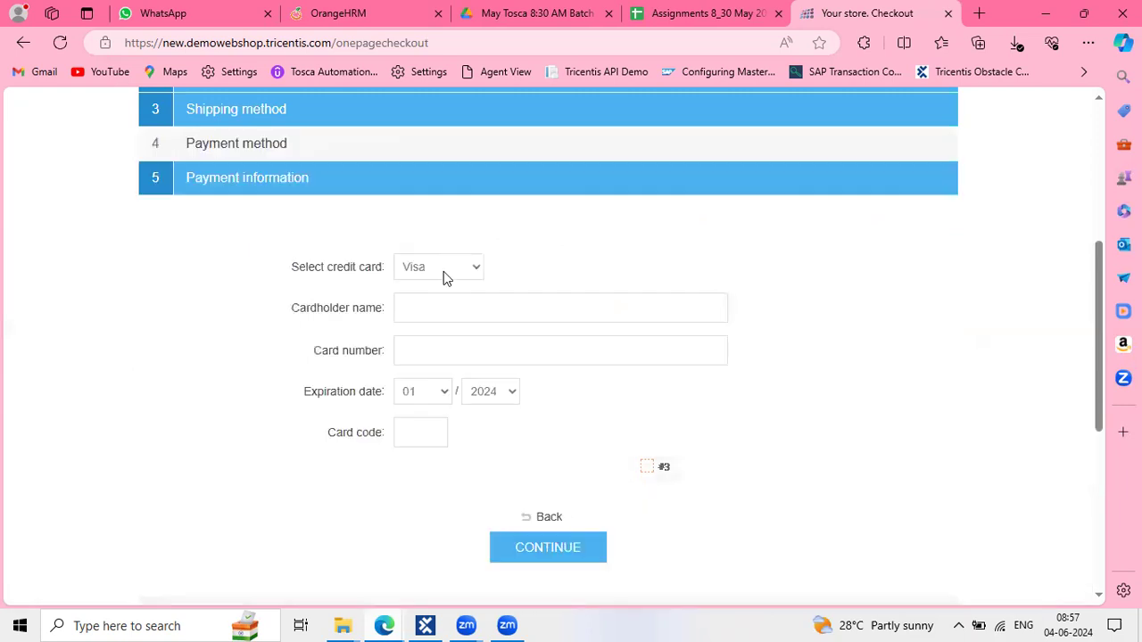
Keep Visa as the card type and paste the card number into its field
left_click(444, 268)
left_click(539, 280)
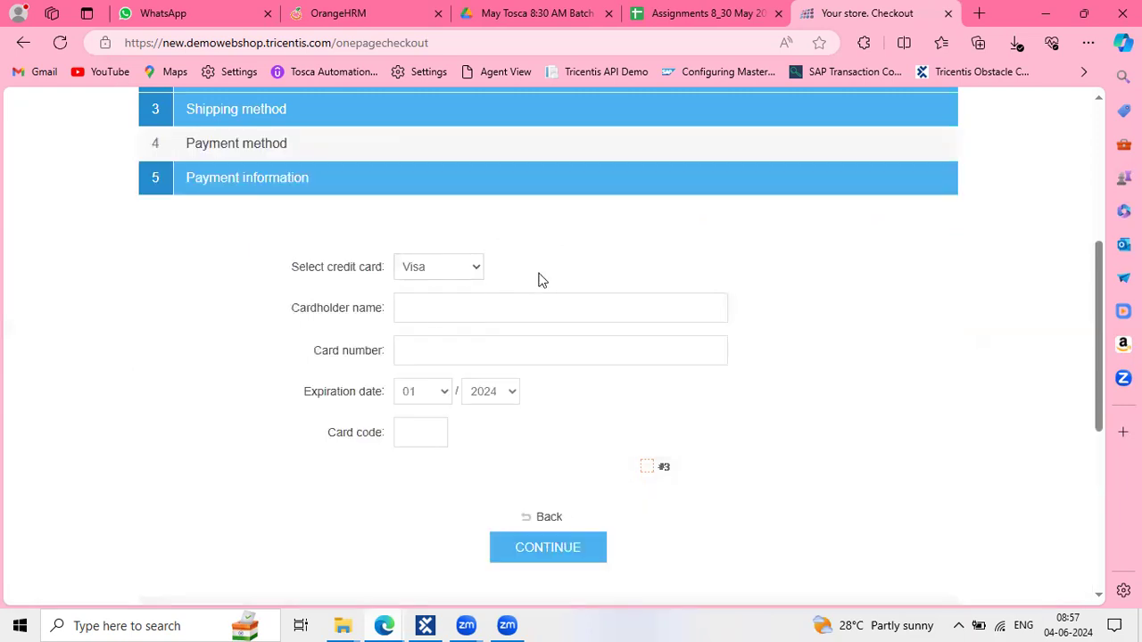
left_click(434, 312)
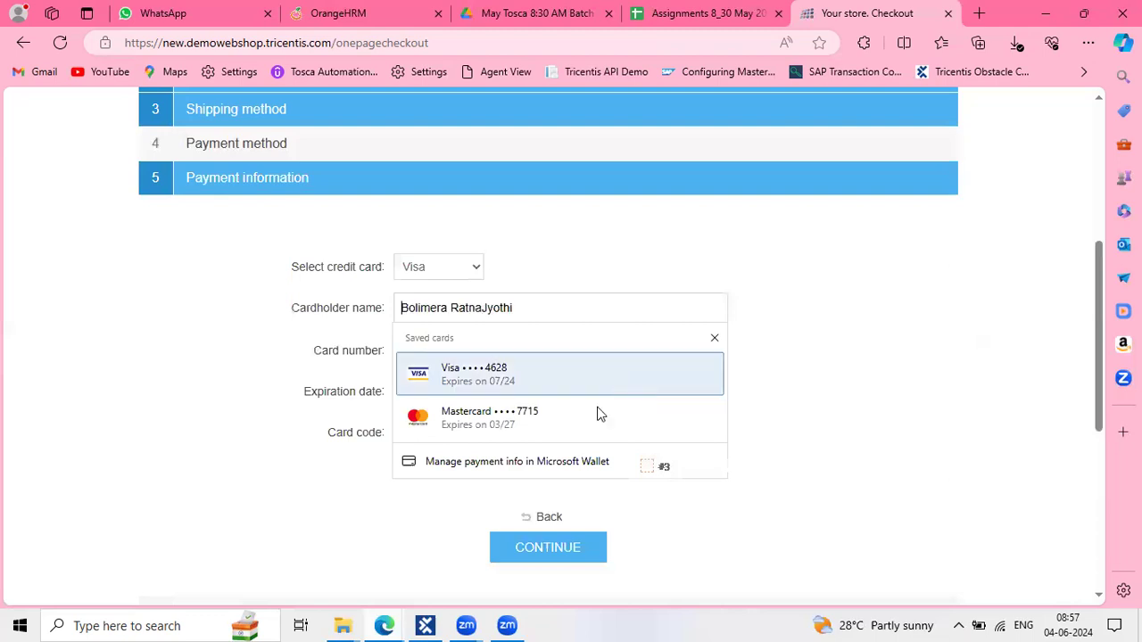
left_click(547, 272)
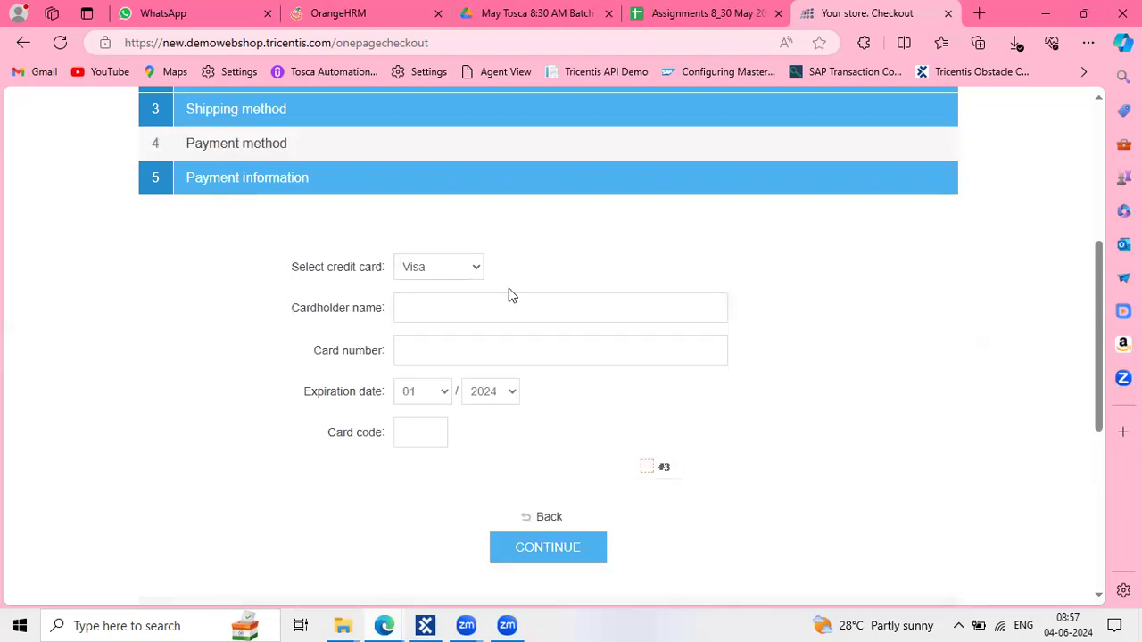
left_click(456, 306)
type("345677889900-")
key("BackSpace")
key("ctrl+a")
key("ctrl+c")
key("BackSpace")
left_click(412, 344)
key("ctrl+v")
Enter the cardholder's name and card code 123, then submit the payment information
left_click(416, 312)
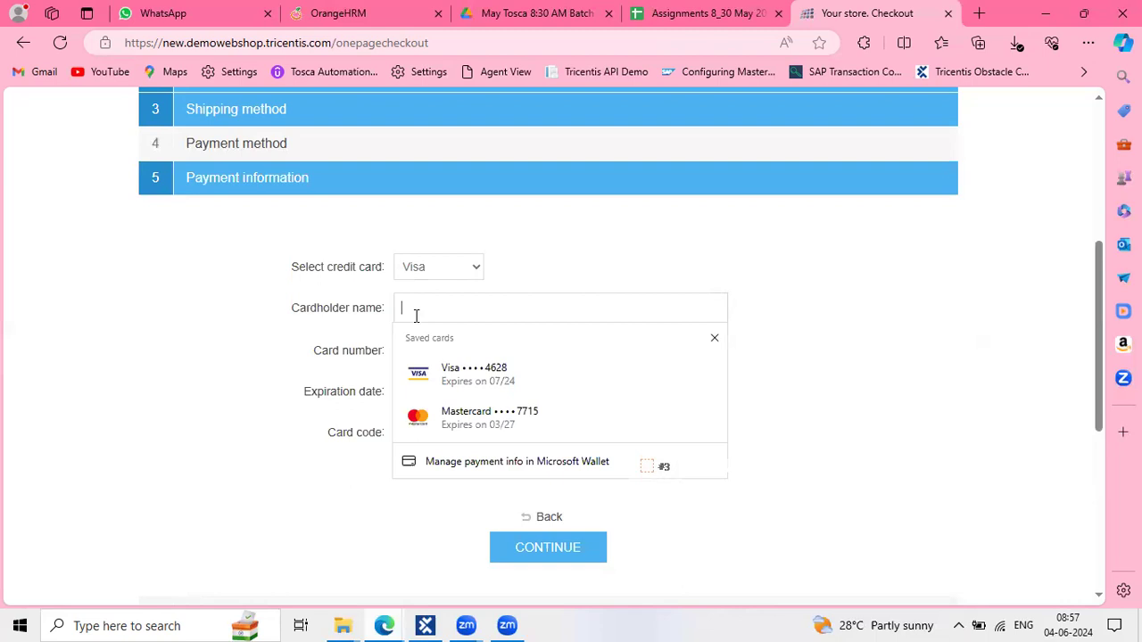
type("Anusha")
left_click(433, 434)
type("123")
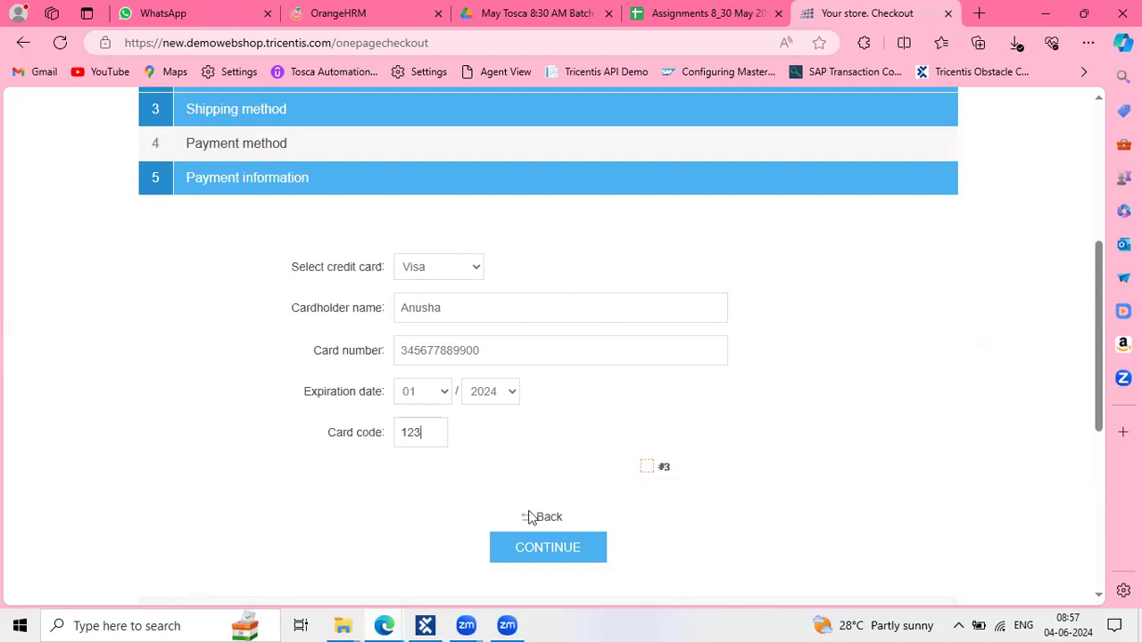
left_click(543, 545)
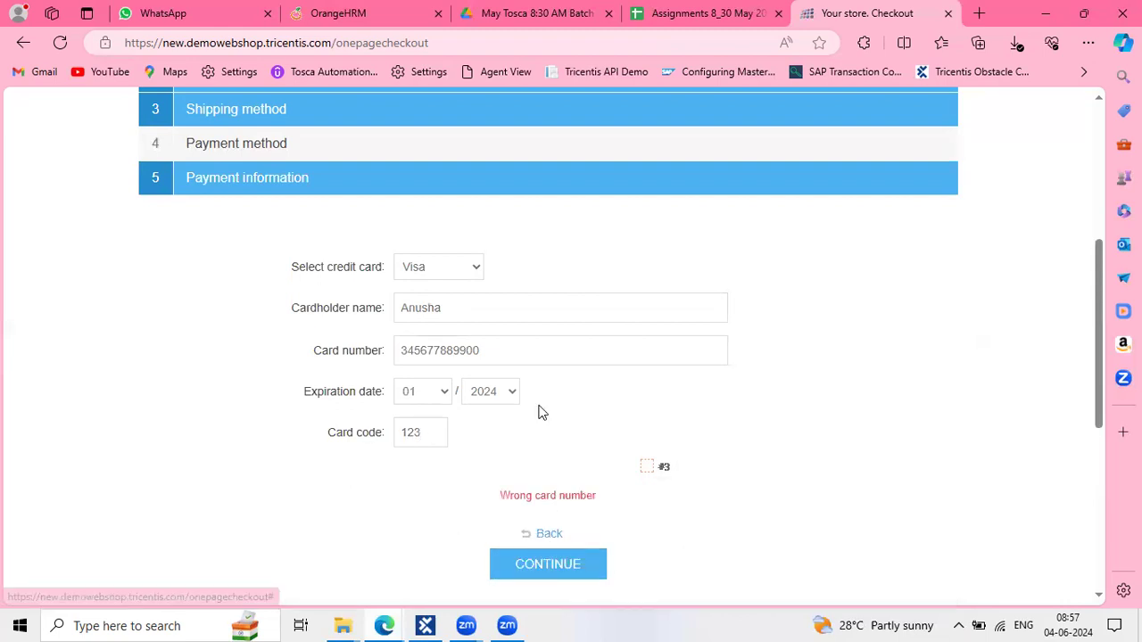
Start retyping the rejected card number and open a new browser tab
left_click_drag(482, 352, 388, 346)
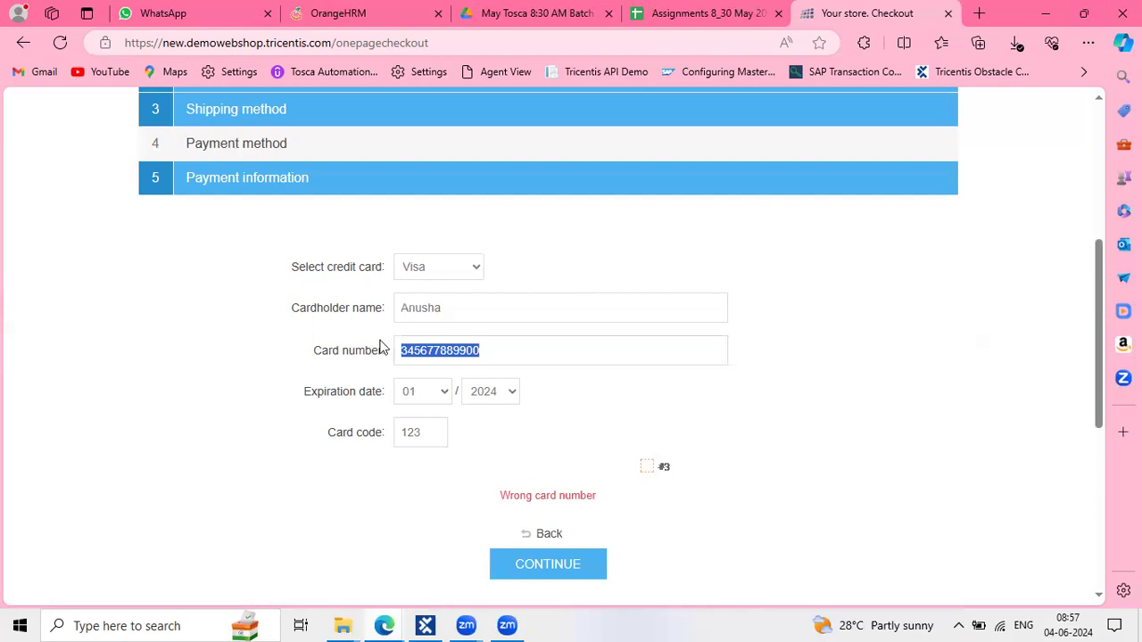
left_click(381, 346)
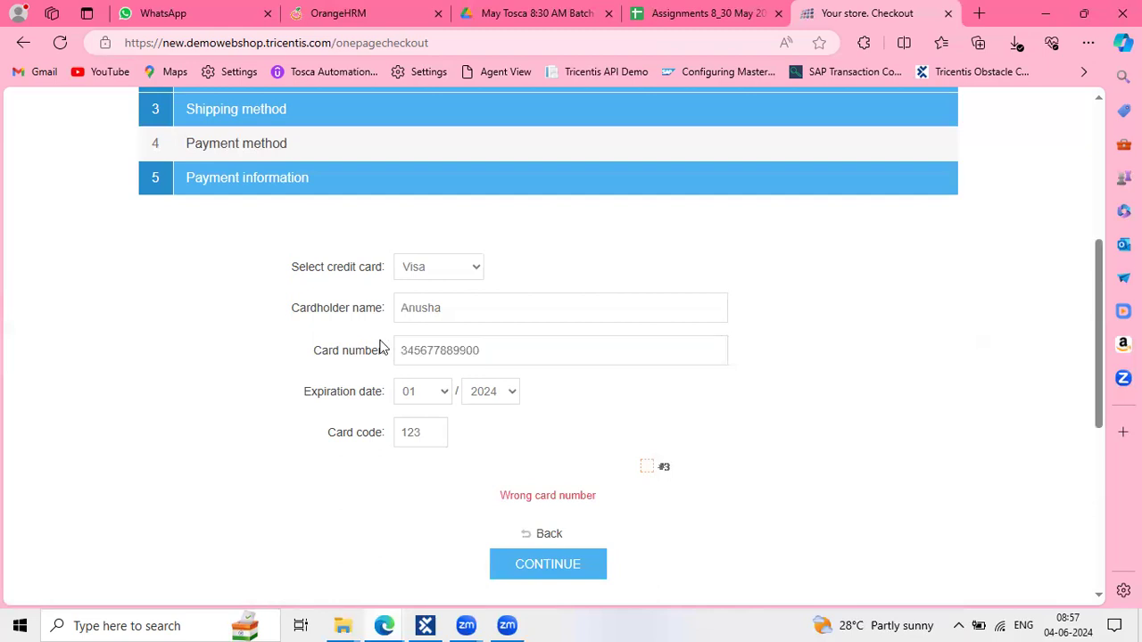
double_click(456, 347)
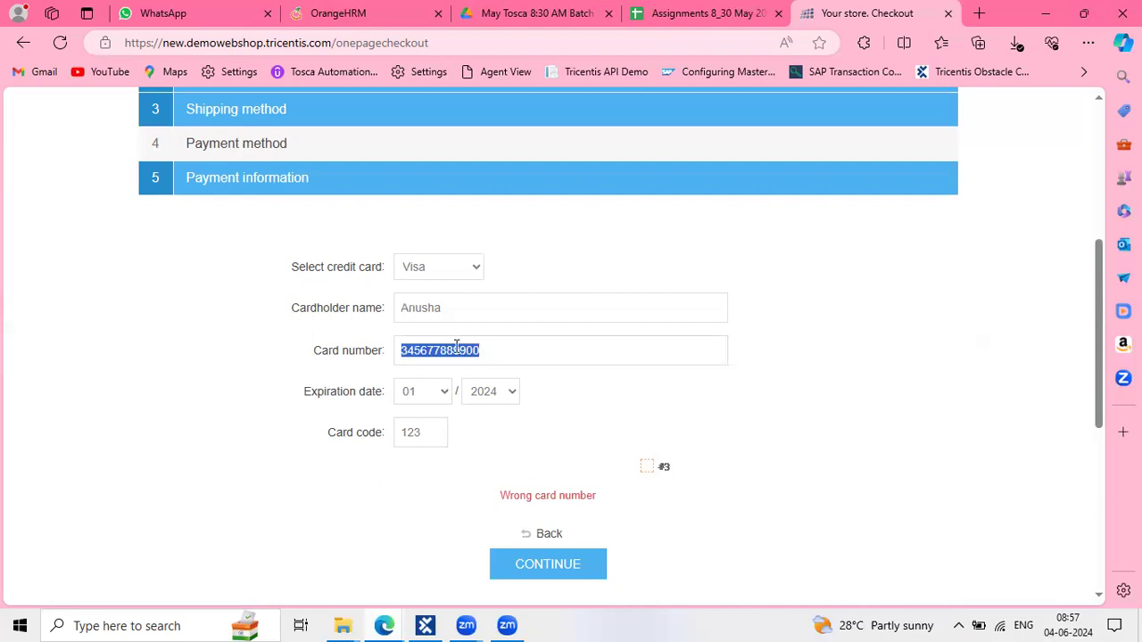
type("8686")
key("BackSpace")
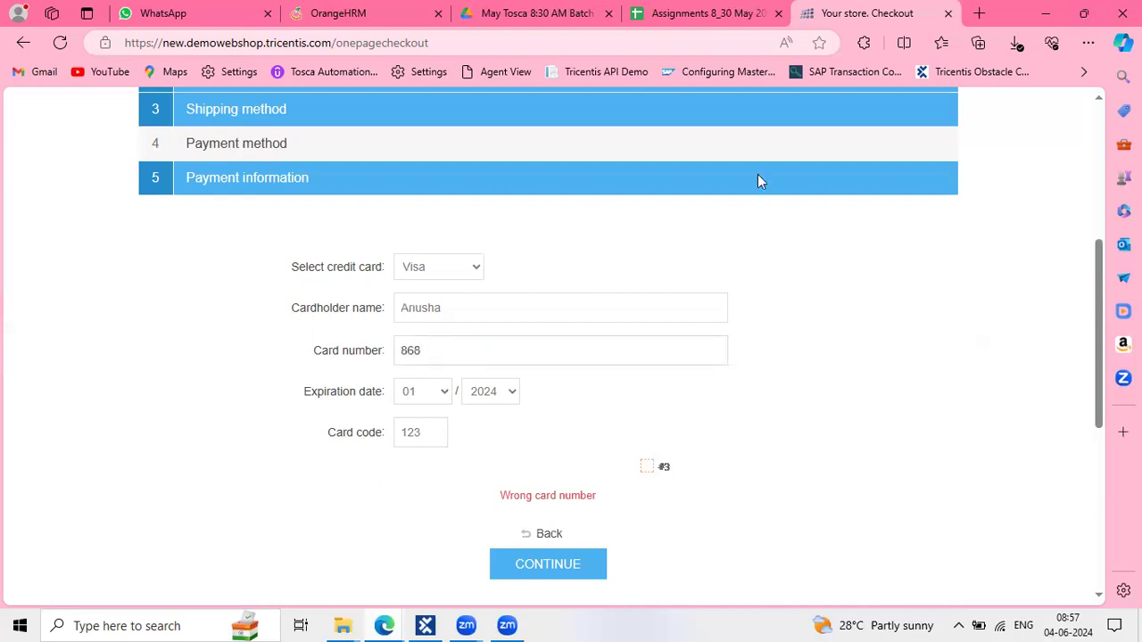
left_click(980, 14)
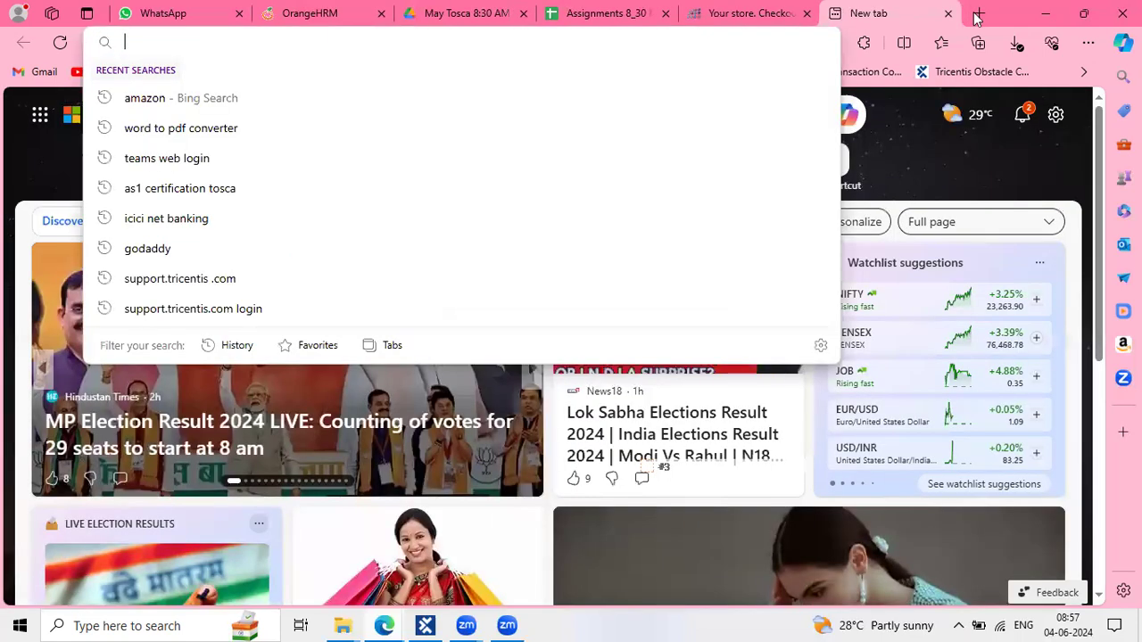
Open the Demo Web Shop site in the new browser tab
key("alt+Tab")
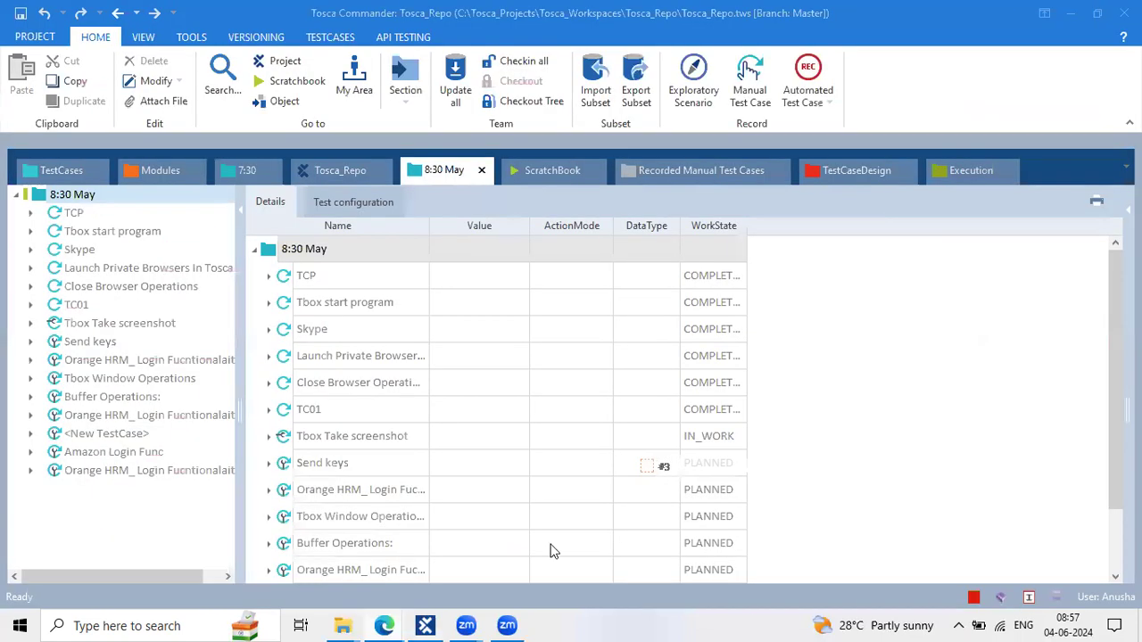
key("alt+Tab")
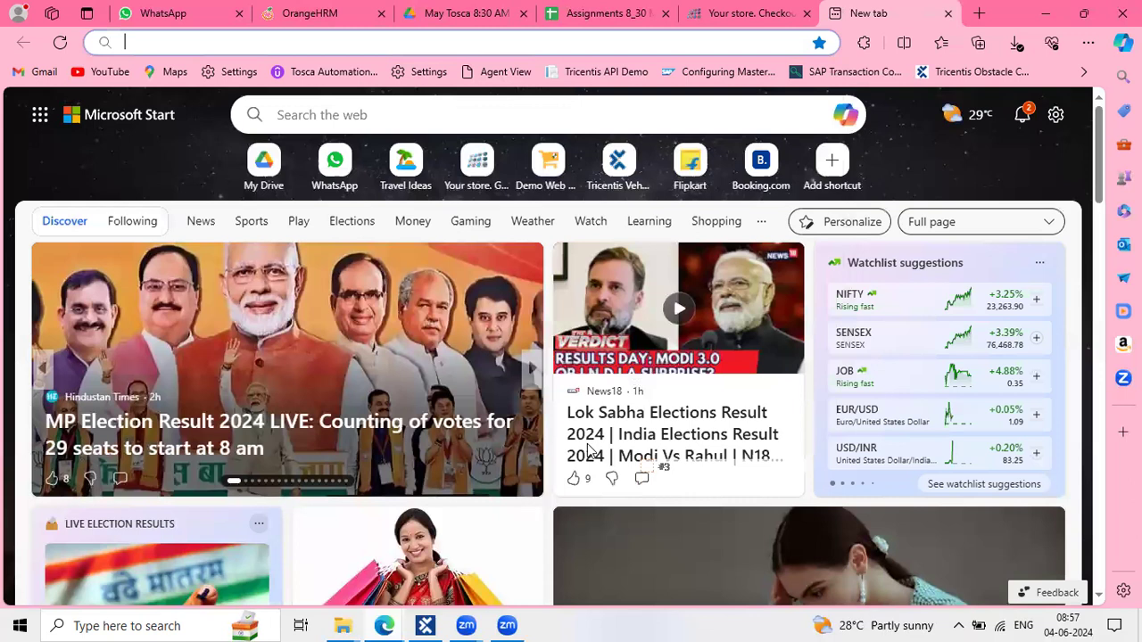
left_click(559, 156)
left_click(559, 157)
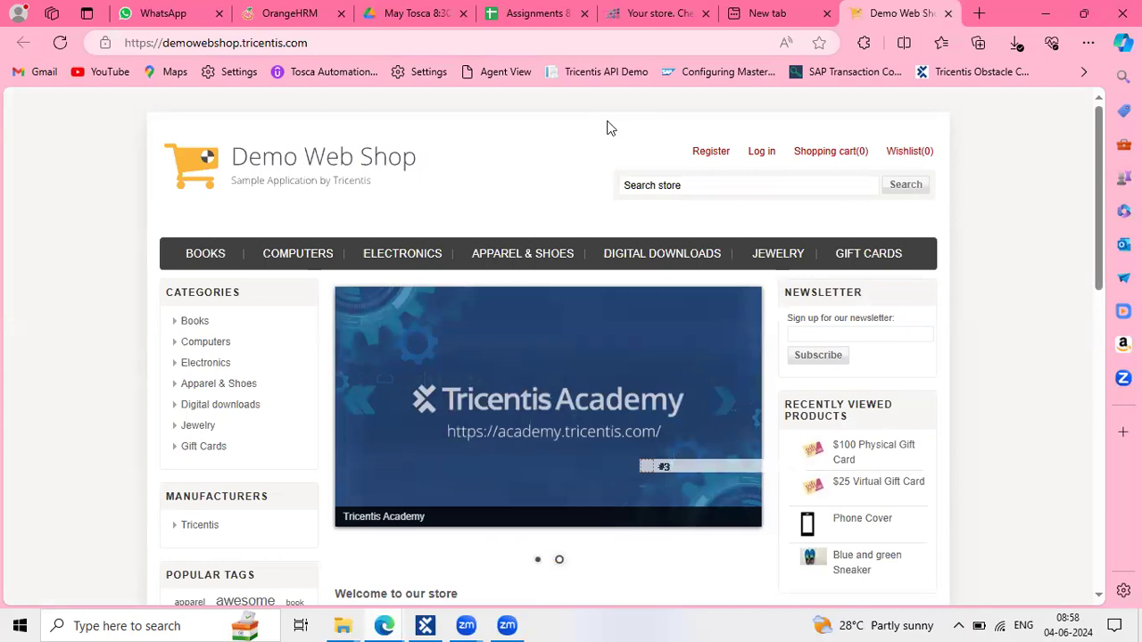
Add the Computing and Internet book from Books and open the shopping cart
left_click(217, 256)
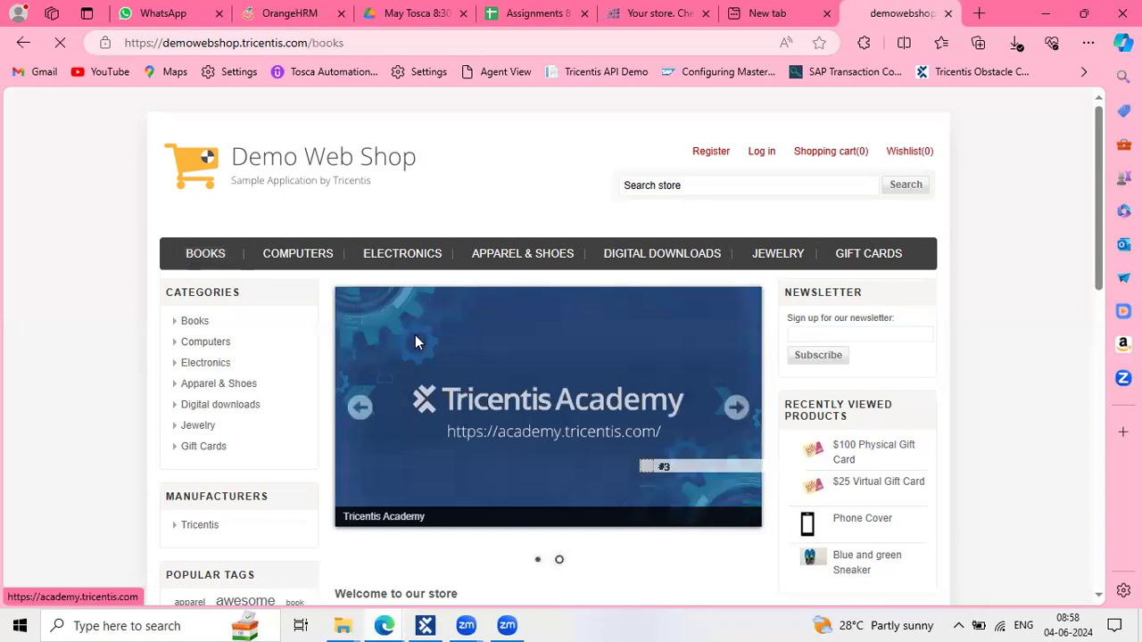
scroll(415, 334, "down", 5)
left_click(375, 275)
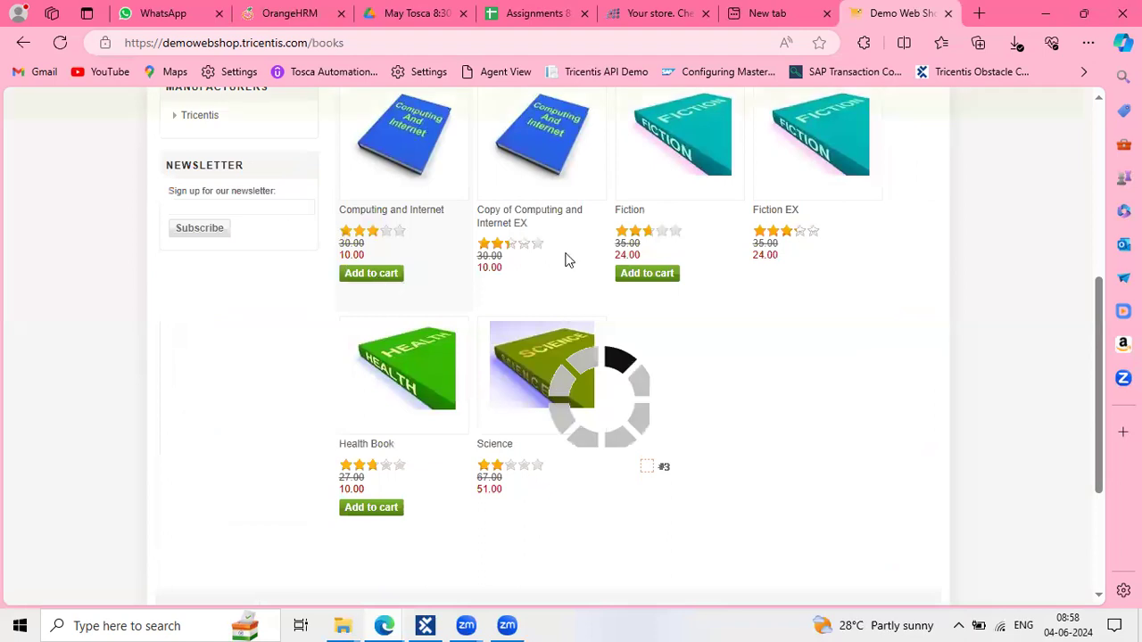
mouse_move(854, 158)
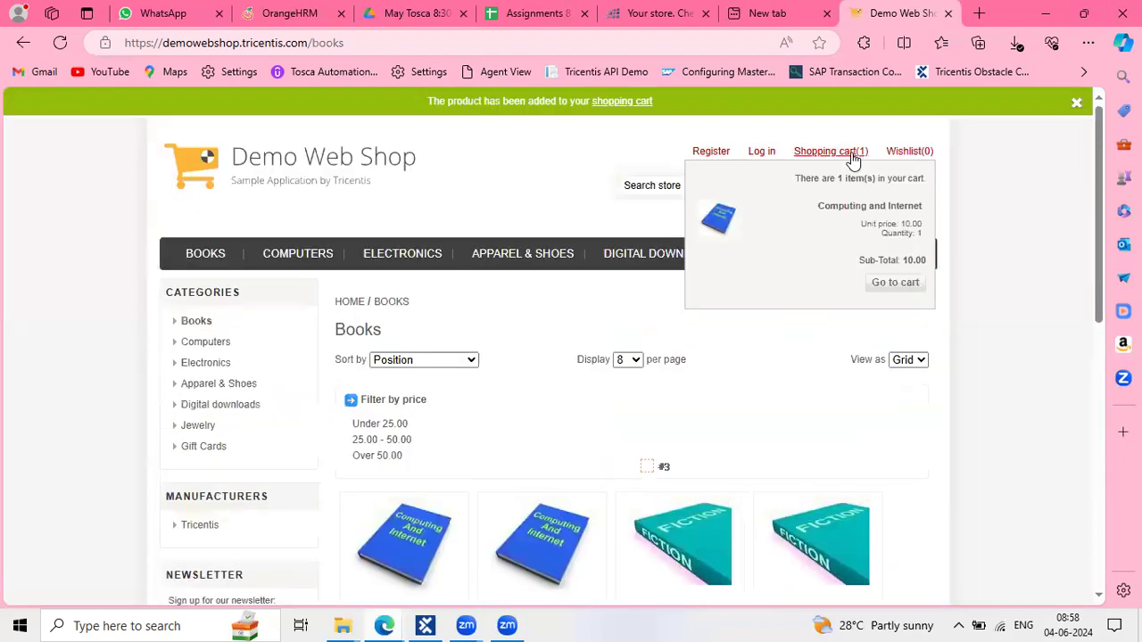
left_click(854, 156)
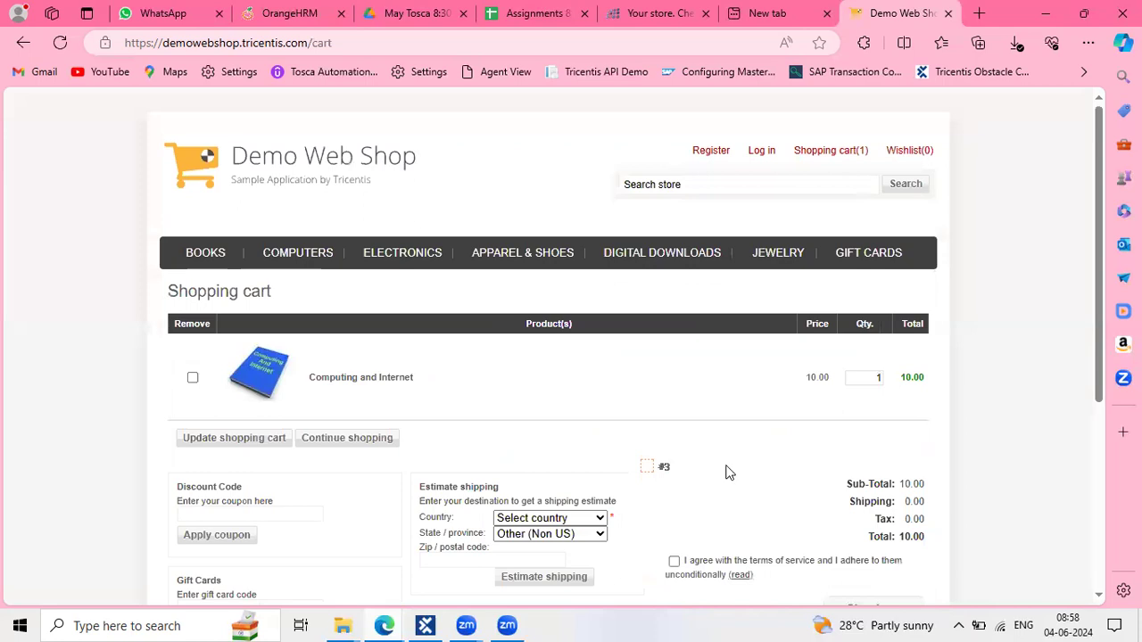
Accept the terms, sign in as a returning customer and proceed to checkout
scroll(687, 433, "down", 2)
left_click(675, 435)
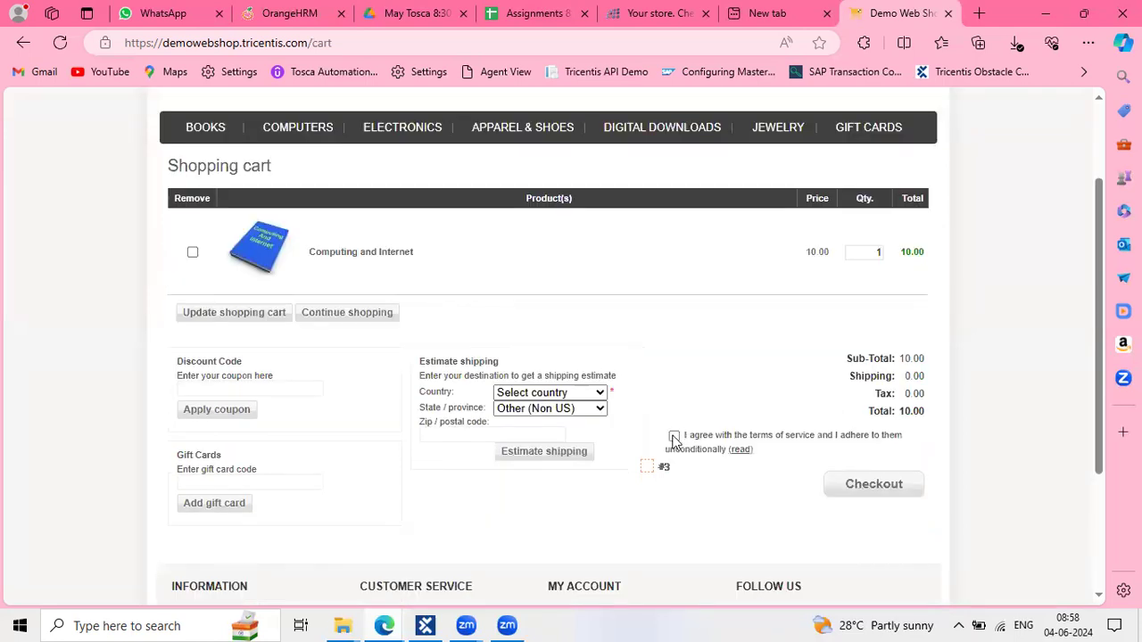
left_click(872, 486)
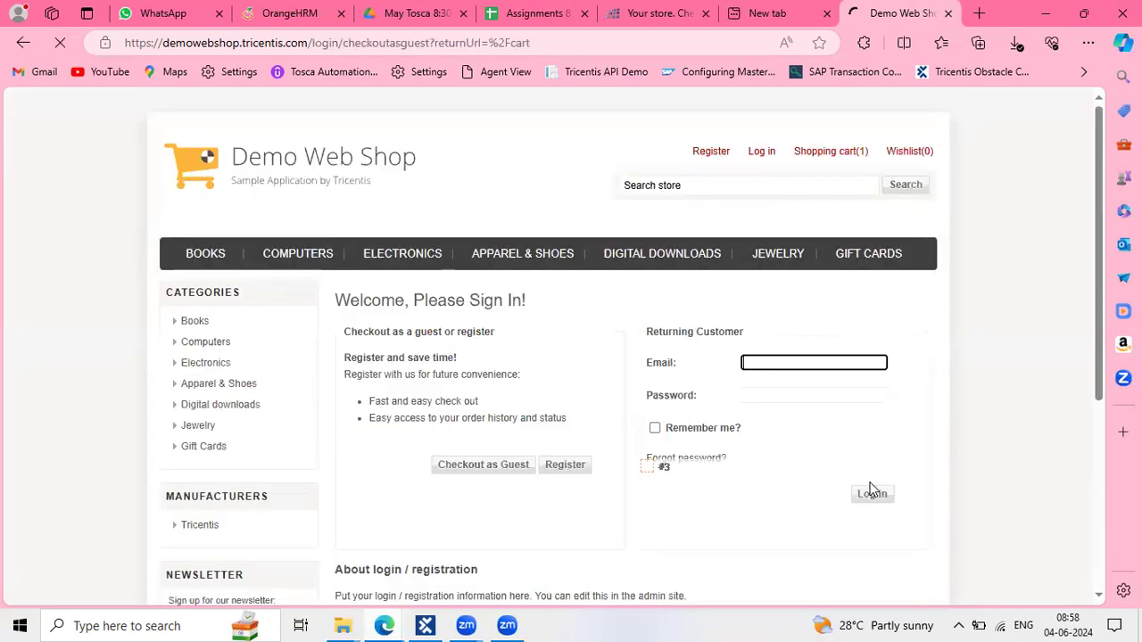
left_click(866, 501)
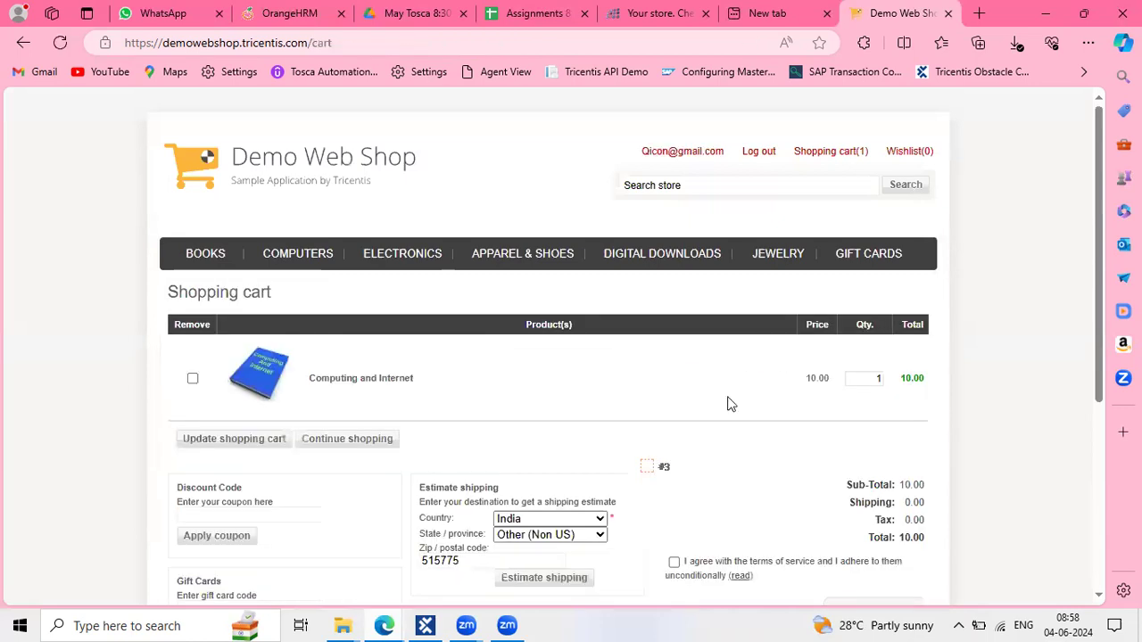
scroll(729, 403, "down", 1)
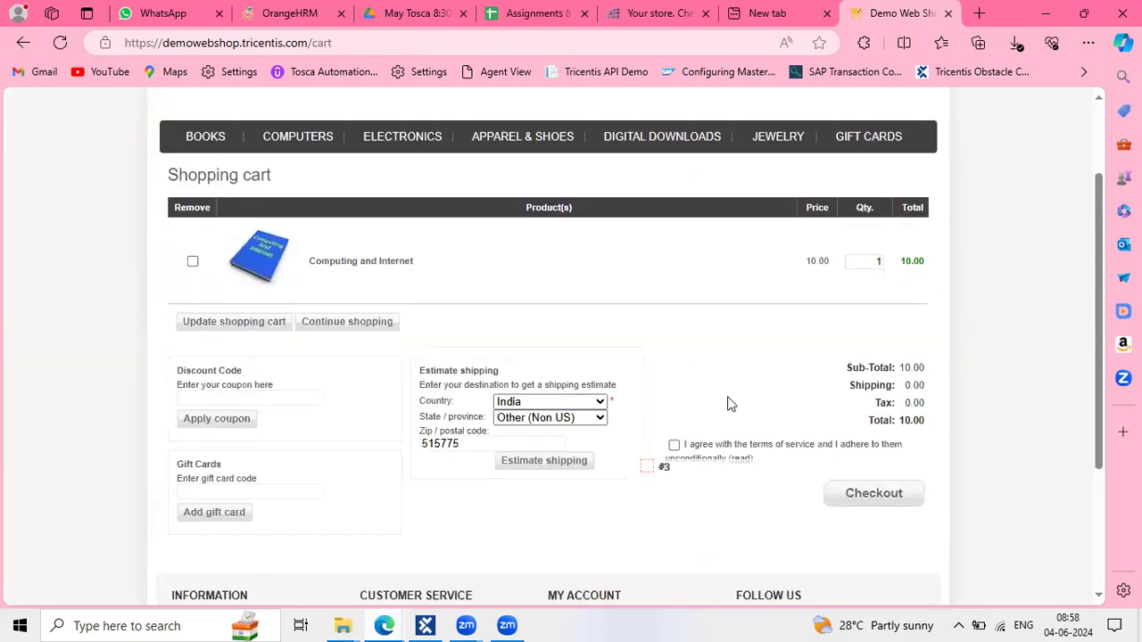
left_click(672, 447)
left_click(892, 497)
Confirm addresses and ground shipping, pay by Check / Money Order, place the order and select its number
scroll(193, 287, "down", 2)
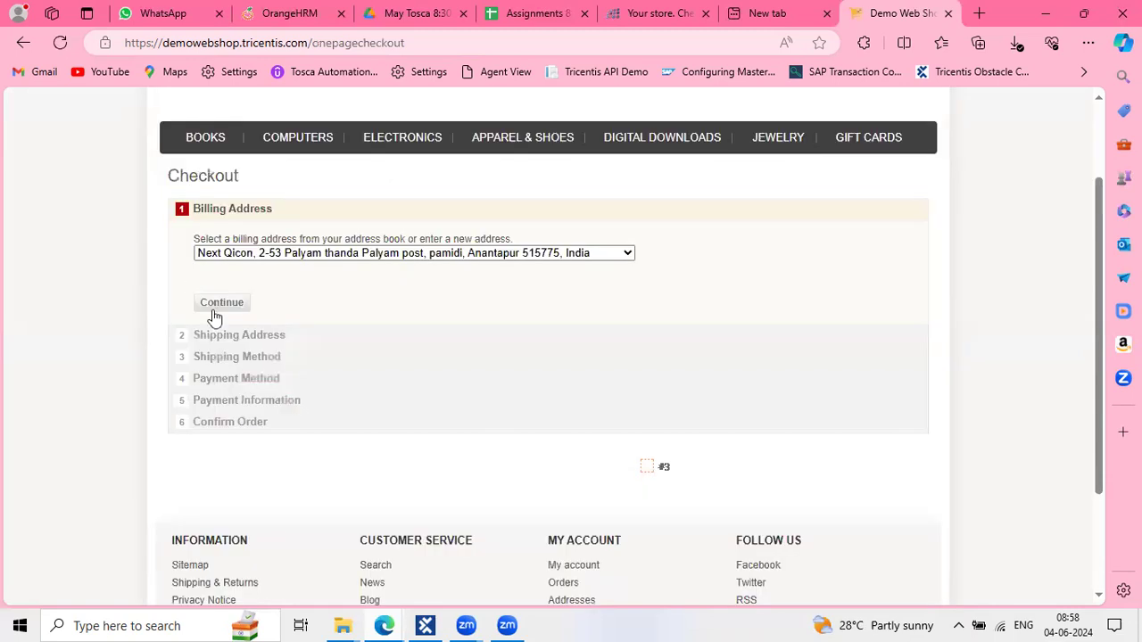
left_click(215, 308)
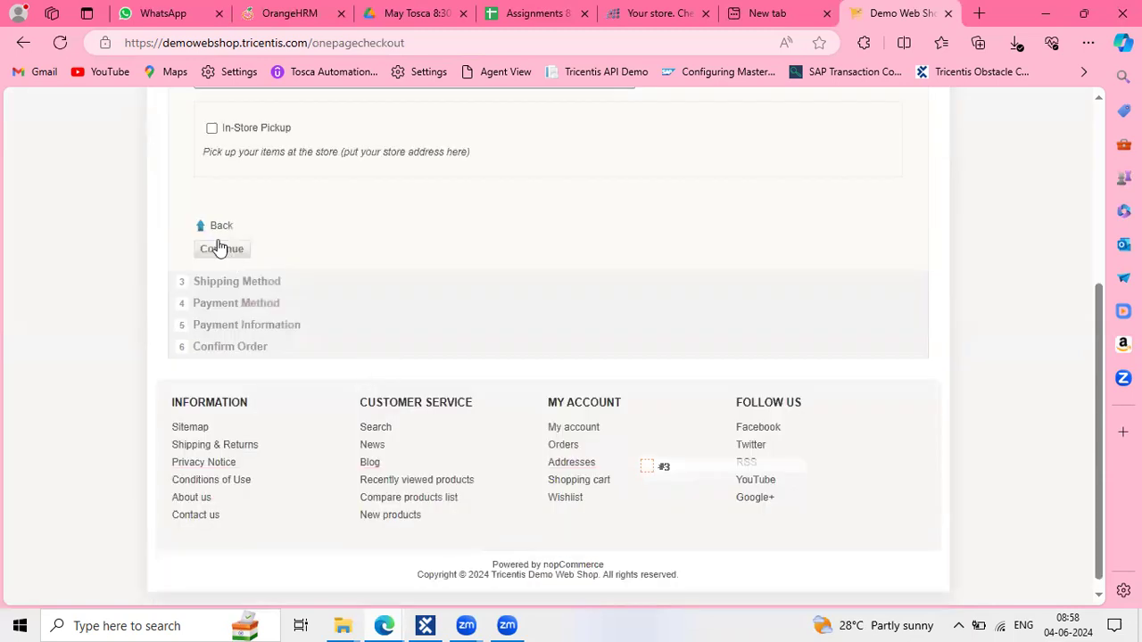
left_click(219, 248)
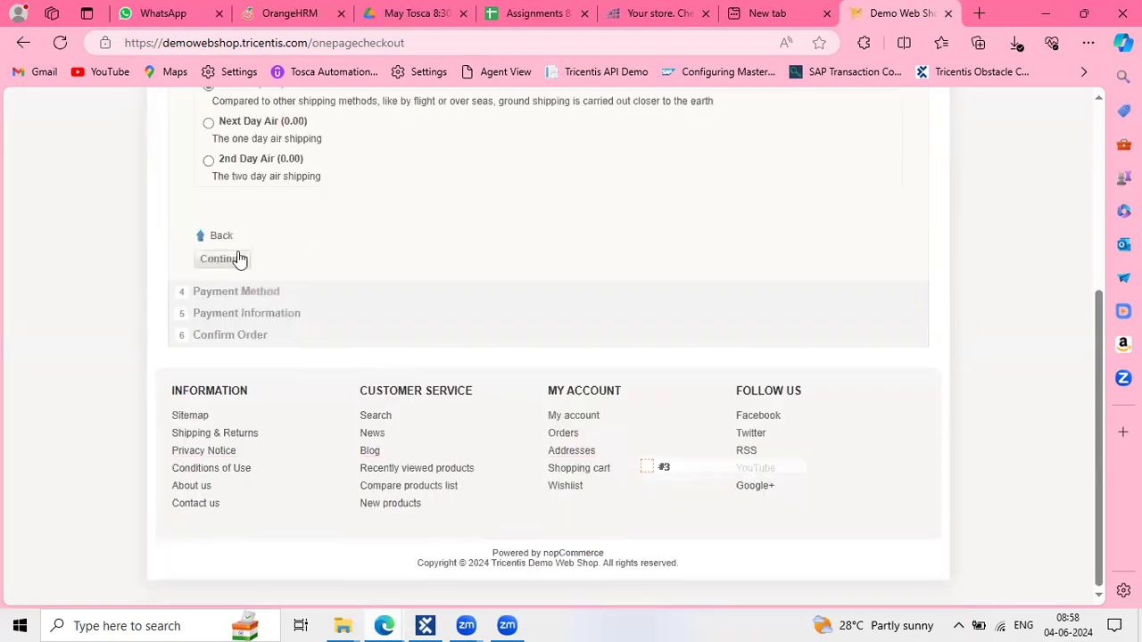
left_click(239, 259)
left_click(257, 139)
left_click(230, 338)
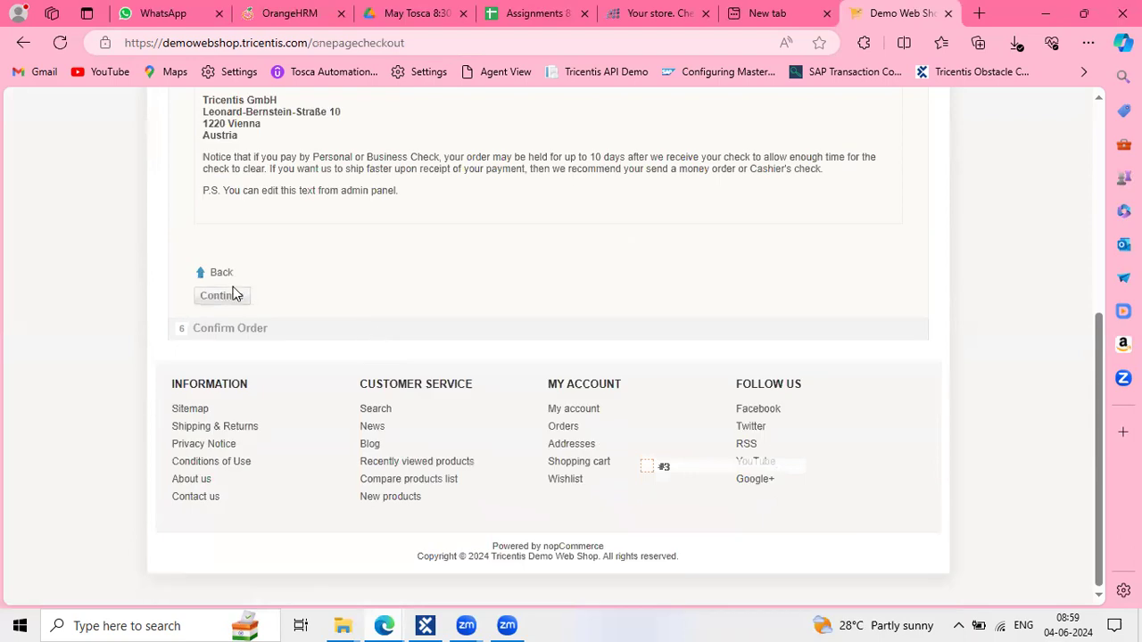
left_click(234, 303)
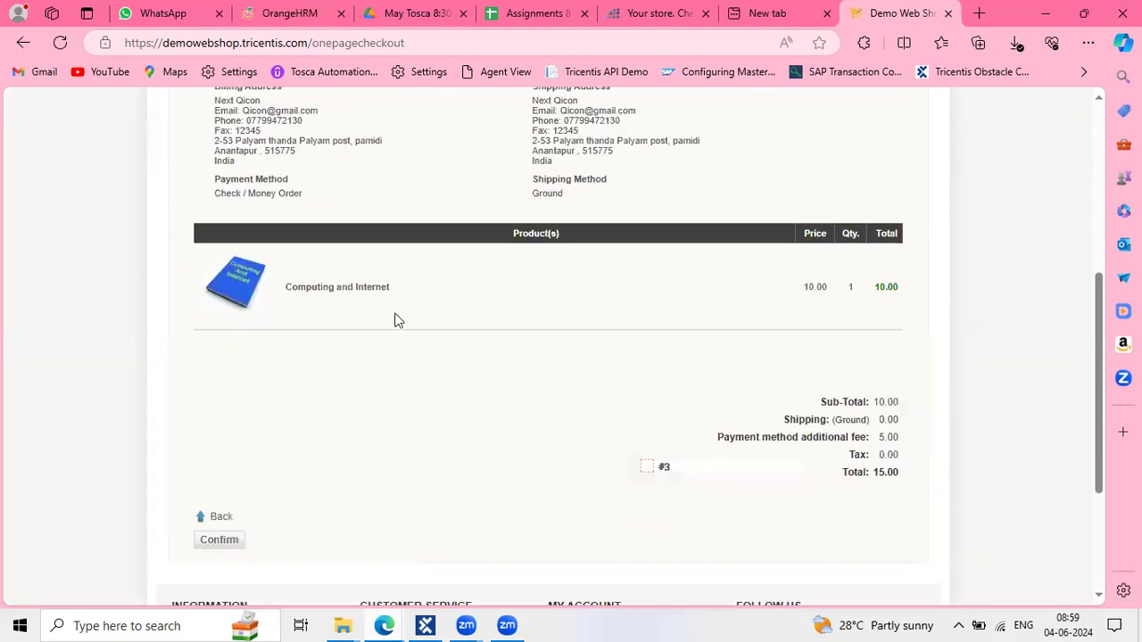
scroll(268, 365, "down", 2)
left_click(220, 401)
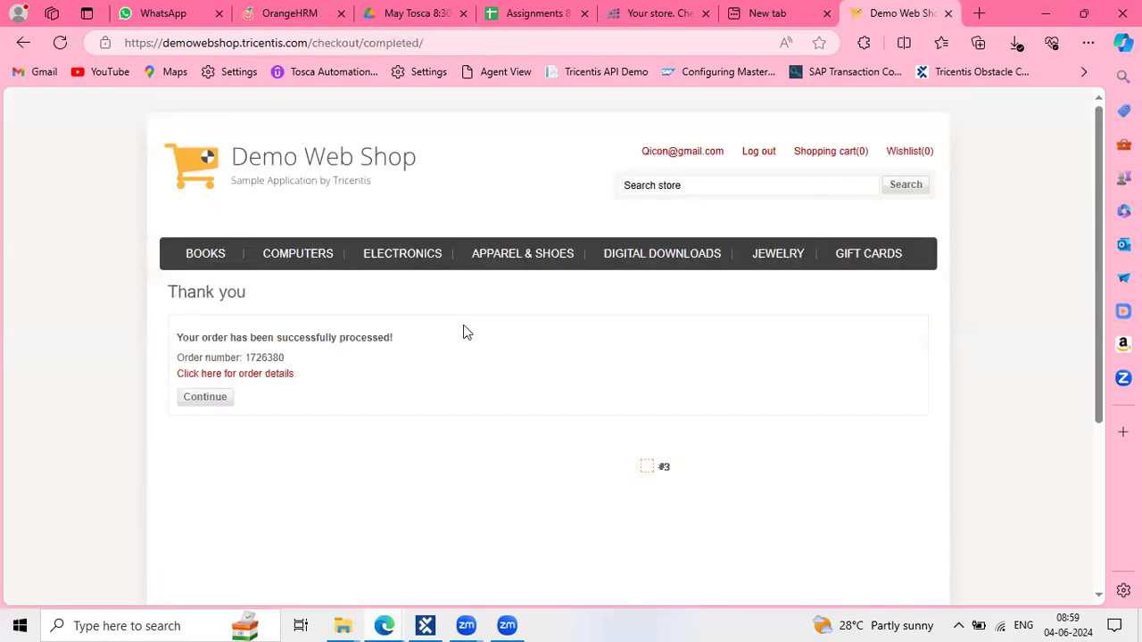
double_click(275, 356)
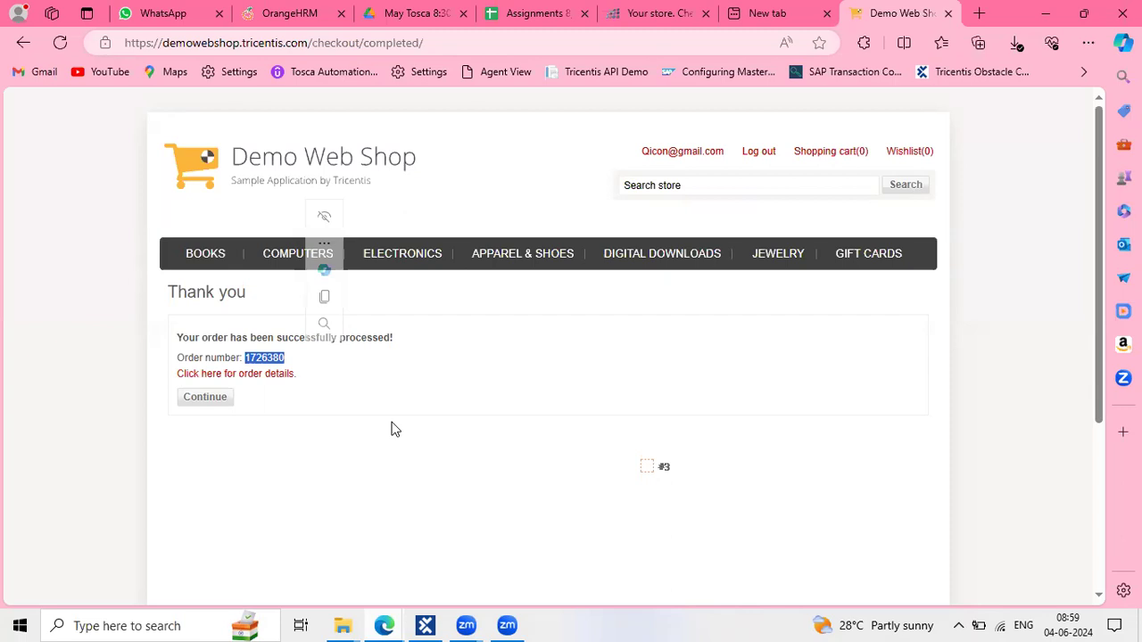
left_click(426, 626)
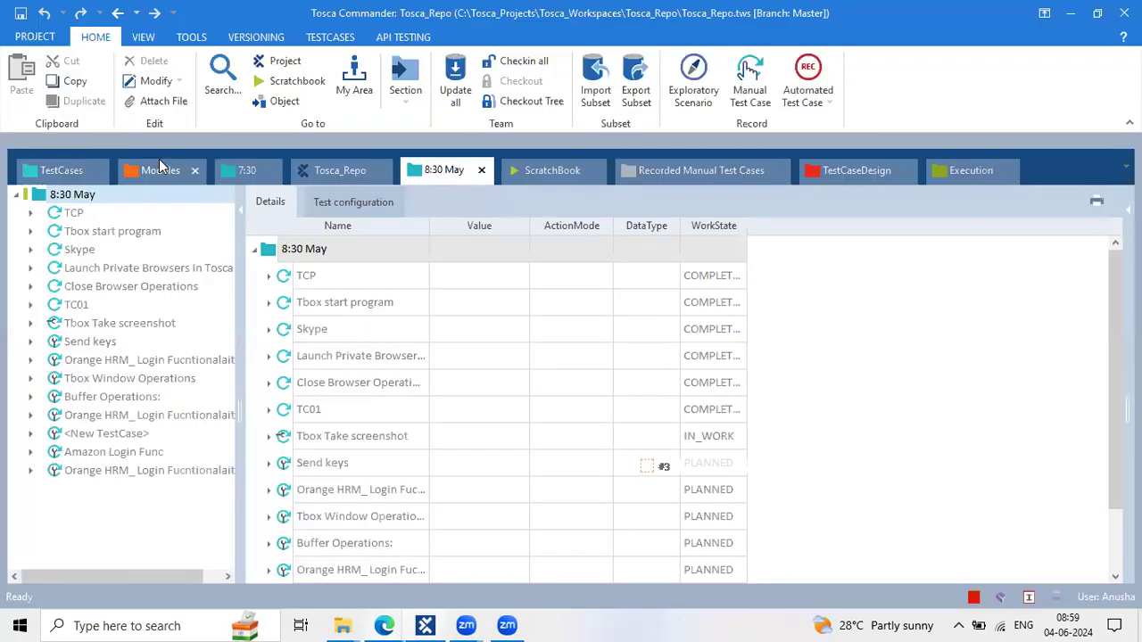
Run Scan > Application on the Modules root folder in the Modules section
left_click(159, 168)
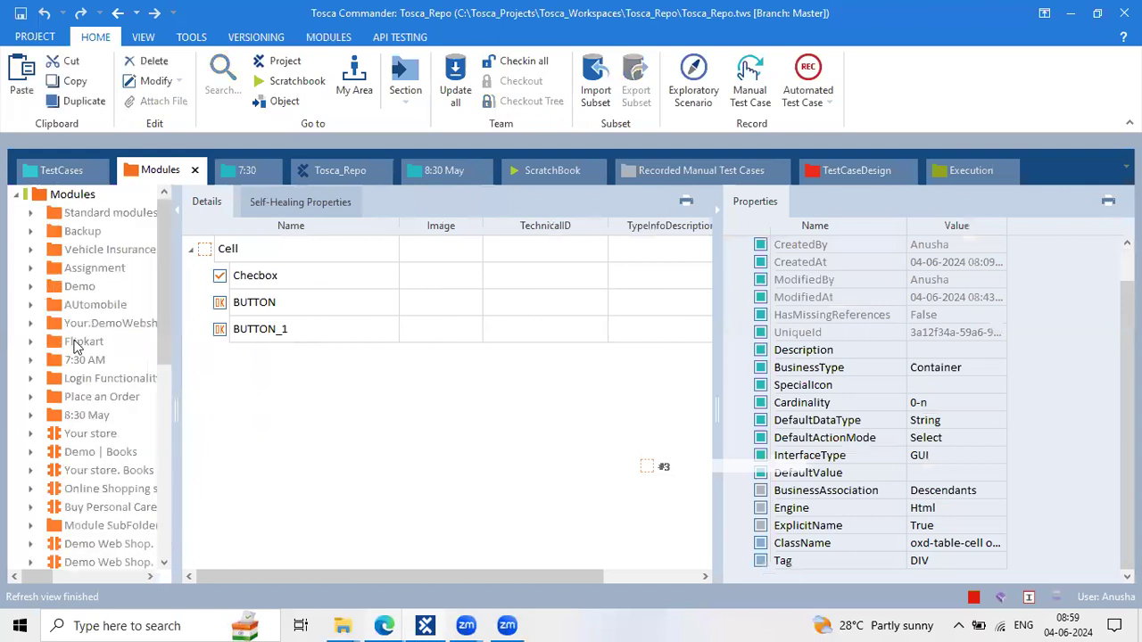
left_click(34, 192)
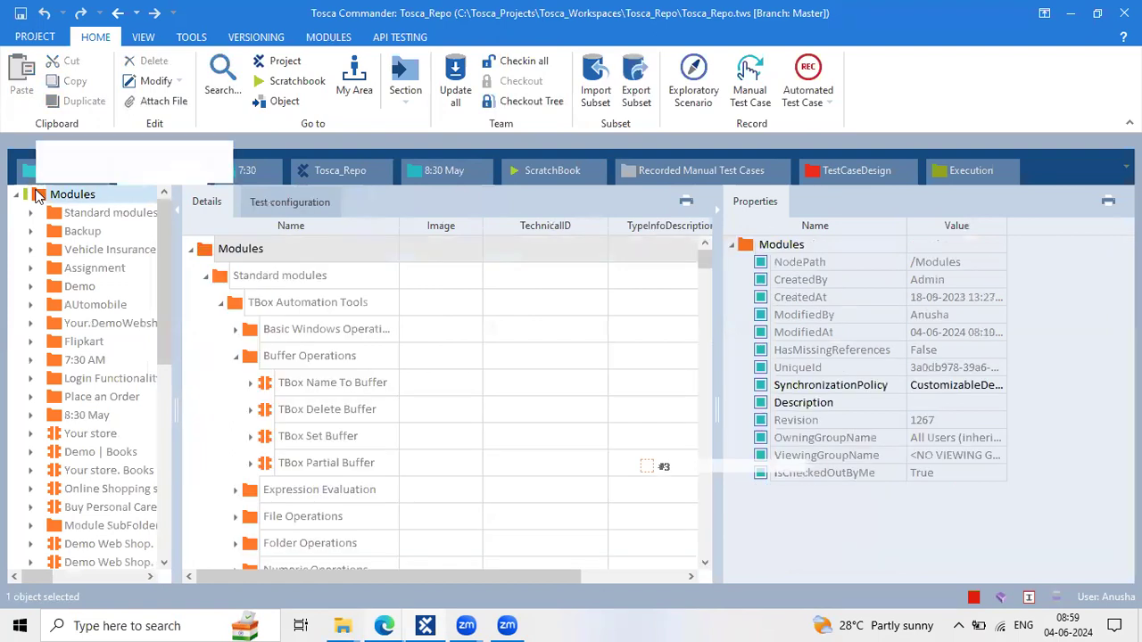
right_click(38, 196)
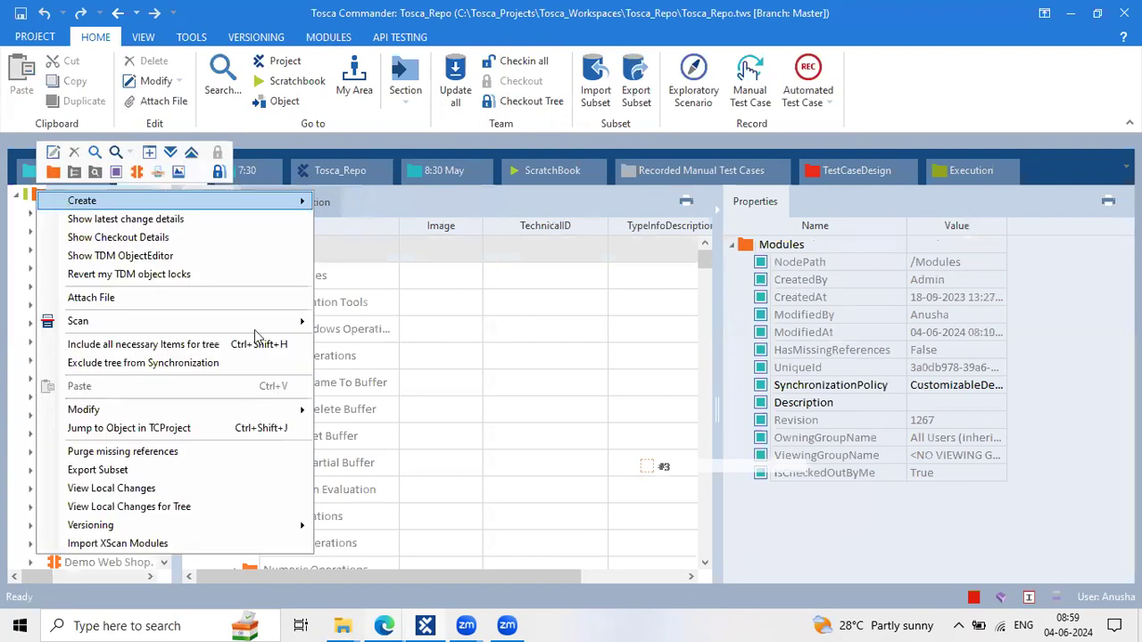
mouse_move(268, 321)
left_click(360, 321)
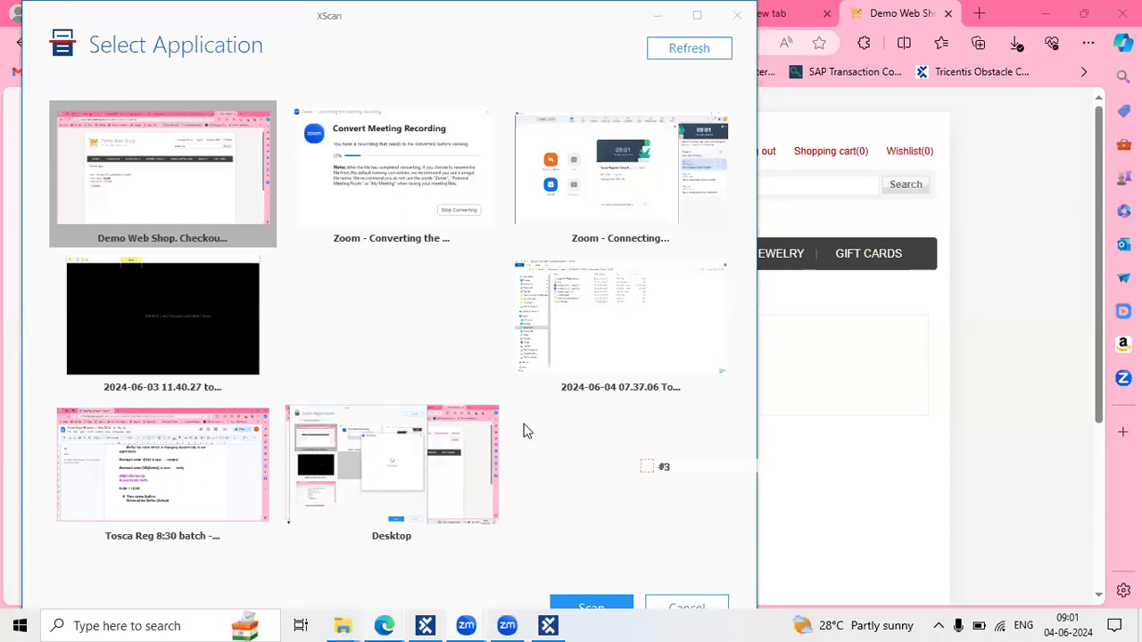
Scan the Demo Web Shop. Checkout window and pick the order-number line directly on the page
left_click(151, 124)
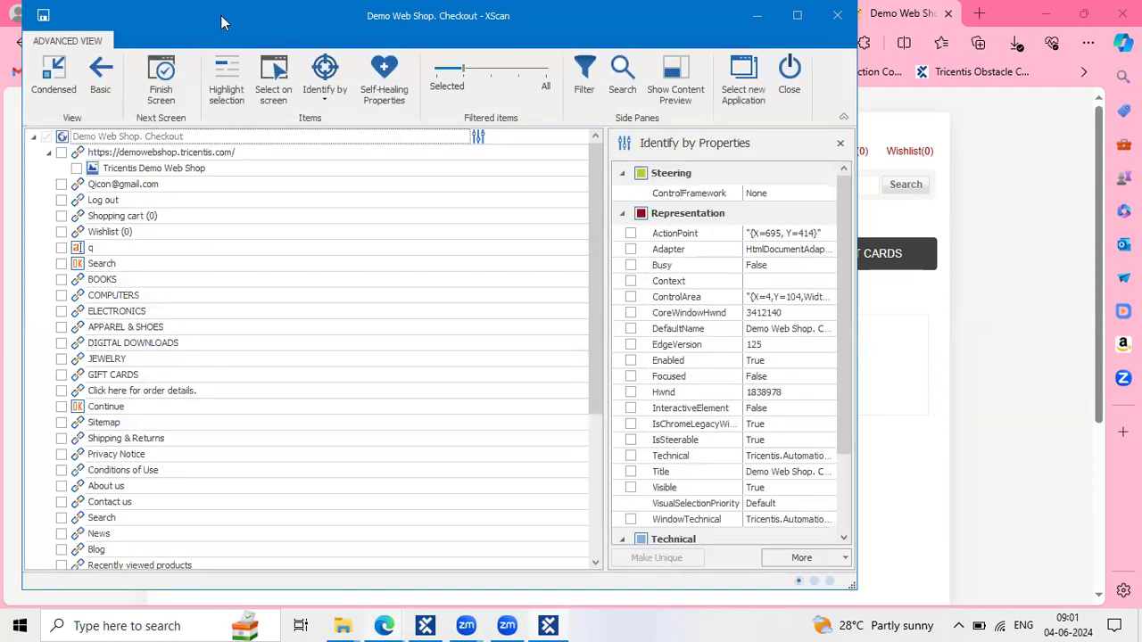
left_click_drag(200, 23, 844, 31)
left_click(959, 91)
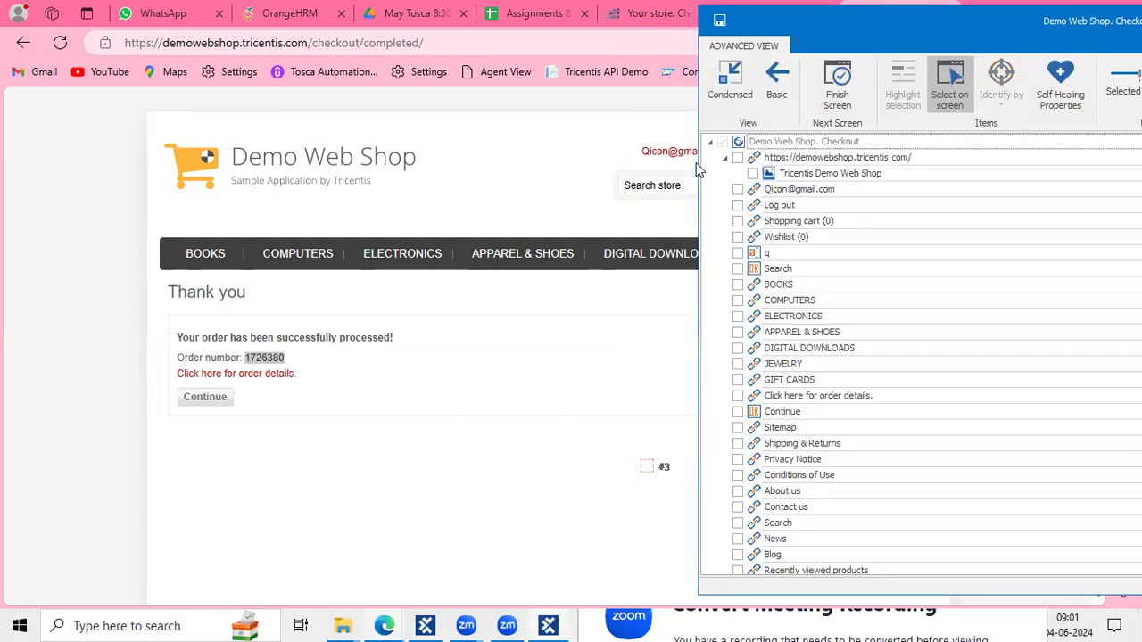
left_click(217, 364)
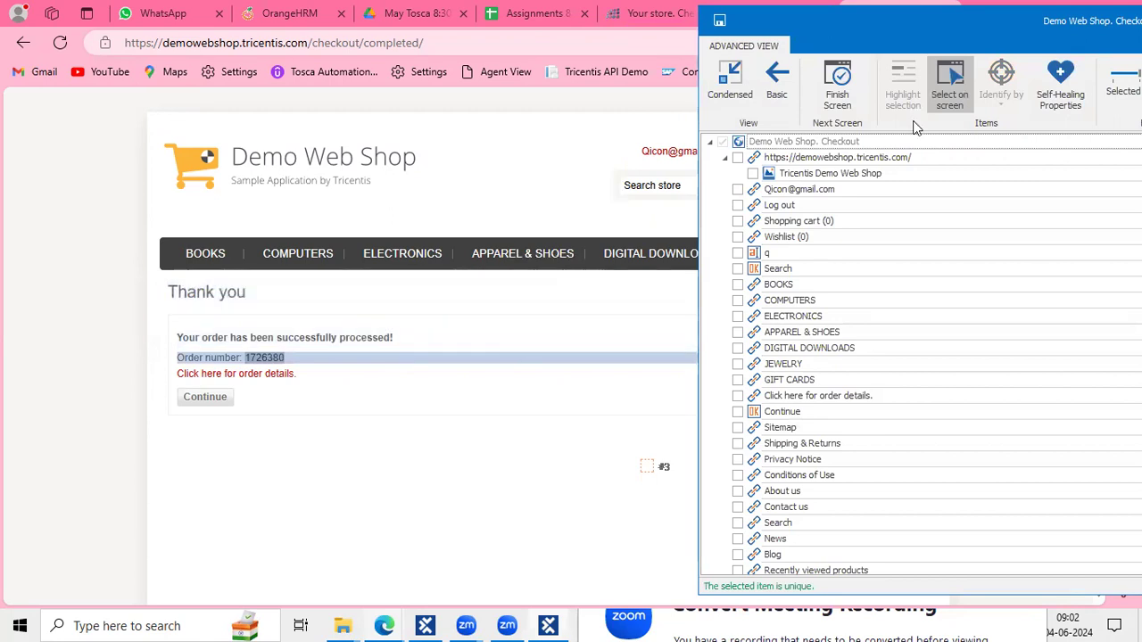
Trim the leading blank from the LI element's InnerText and identify it by InnerText
left_click(960, 98)
left_click_drag(1107, 34, 637, 29)
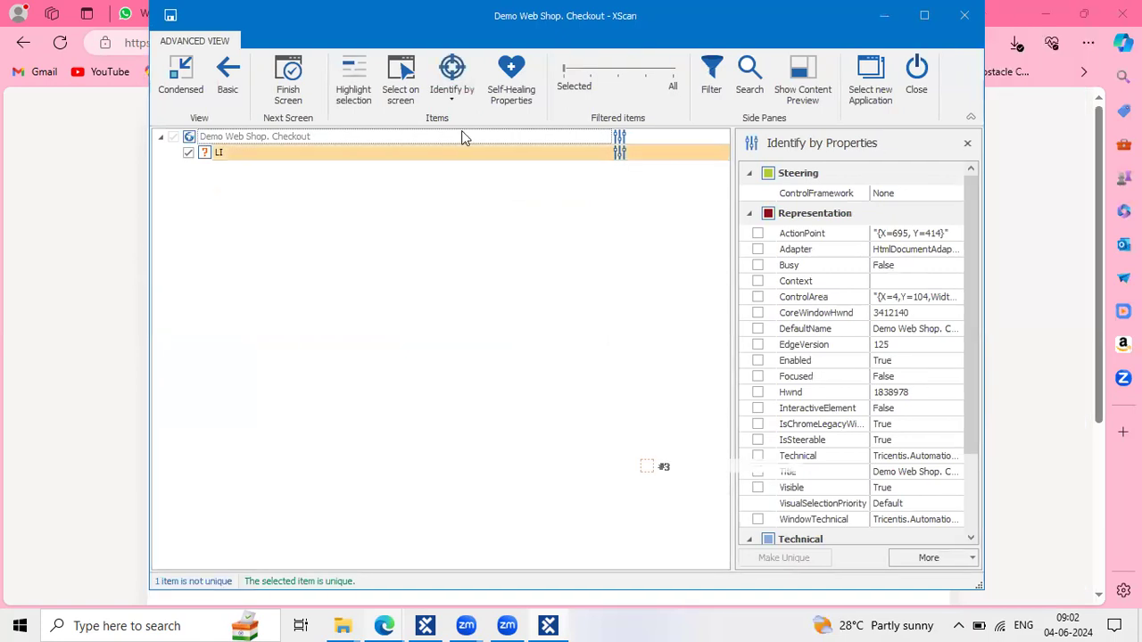
left_click(442, 157)
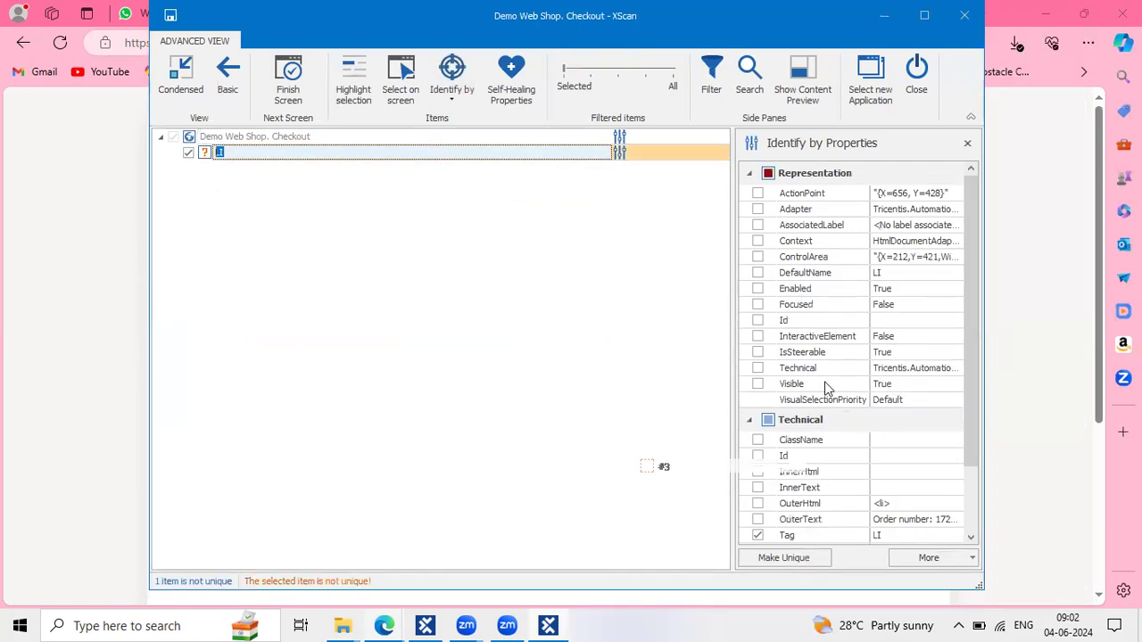
scroll(825, 389, "down", 3)
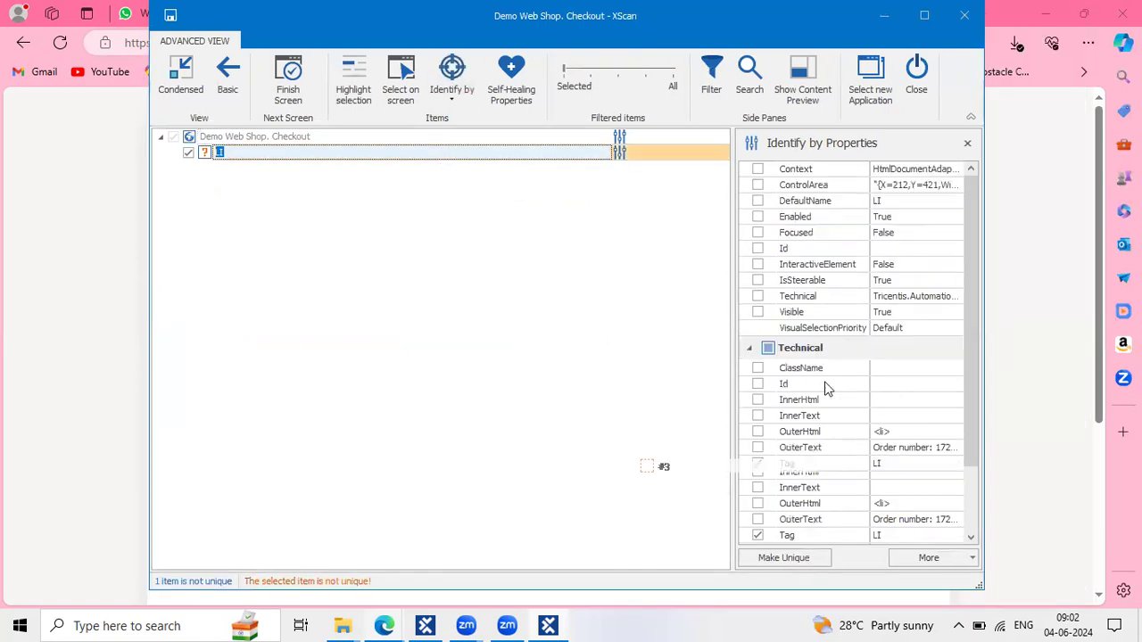
left_click(899, 425)
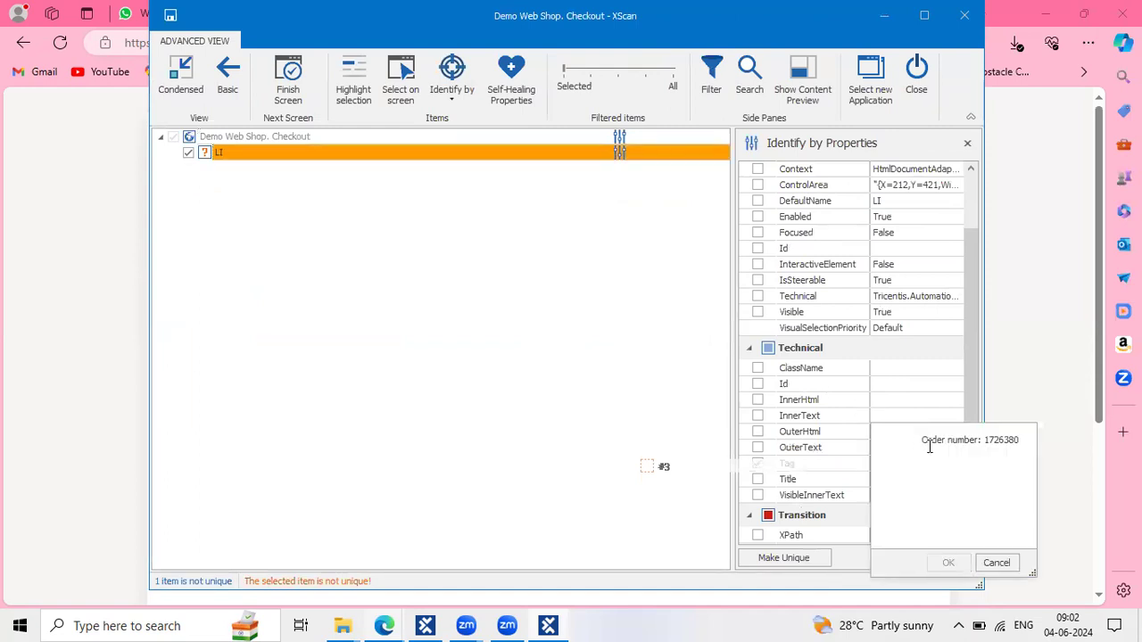
left_click_drag(923, 444, 807, 428)
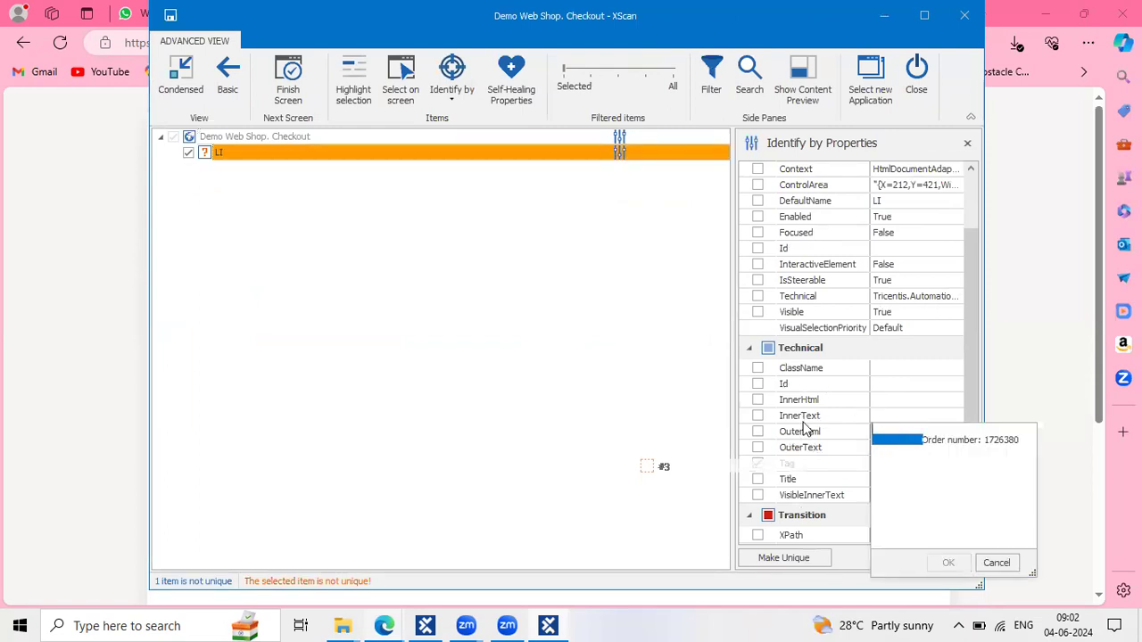
key("BackSpace")
left_click(950, 563)
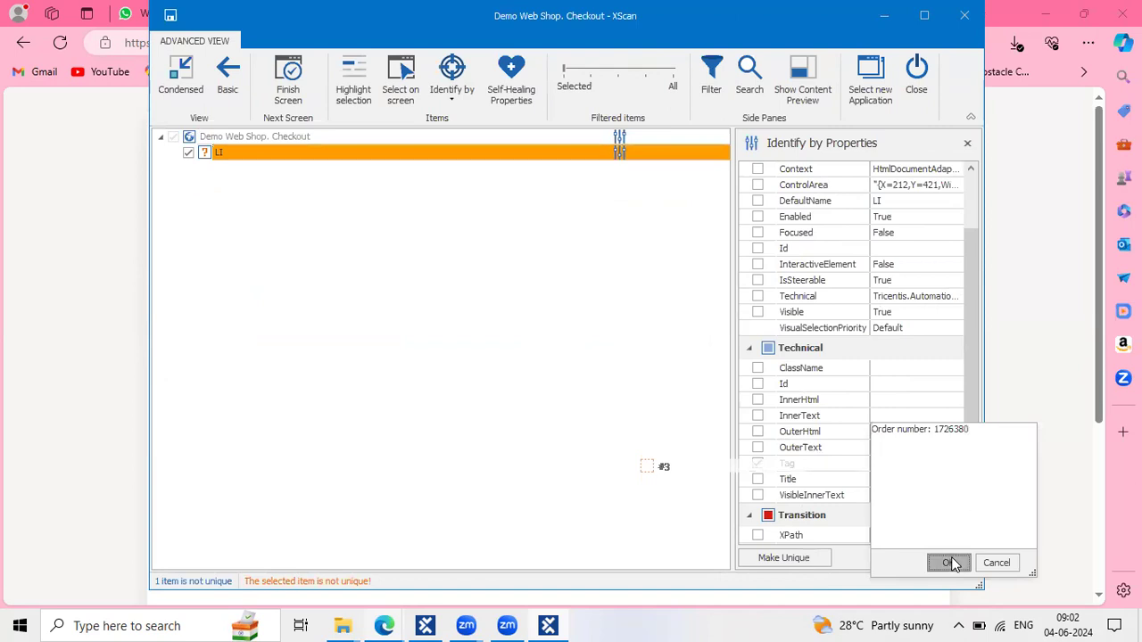
left_click(758, 416)
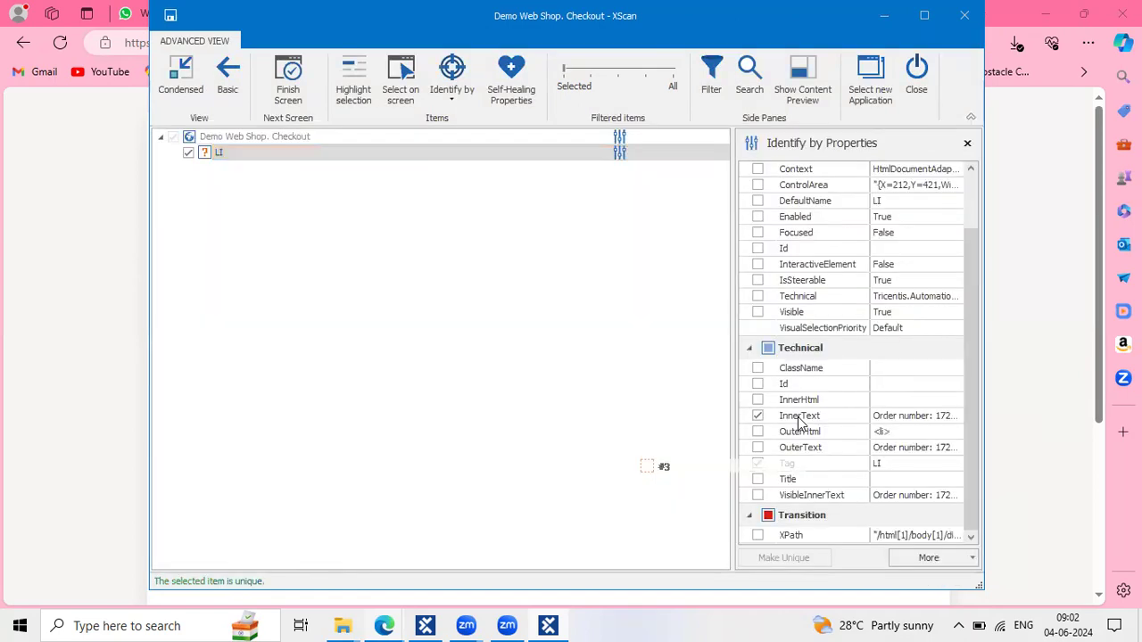
Rename the LI element to 'Order number:' and save the module
left_click(919, 417)
left_click_drag(935, 430, 823, 432)
key("ctrl+c")
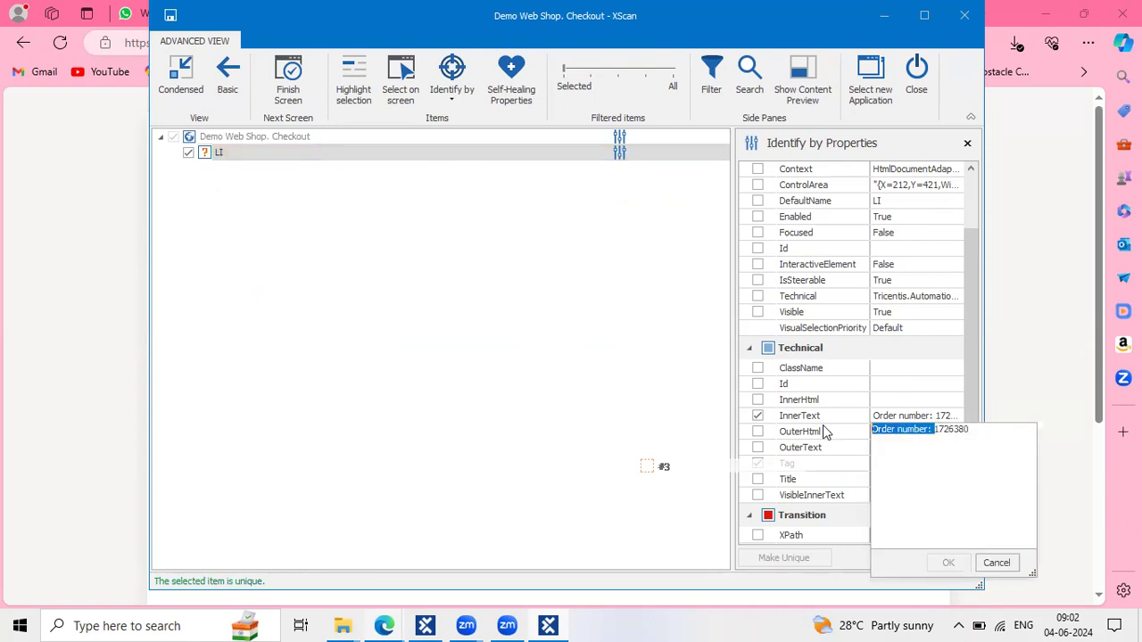
left_click(238, 166)
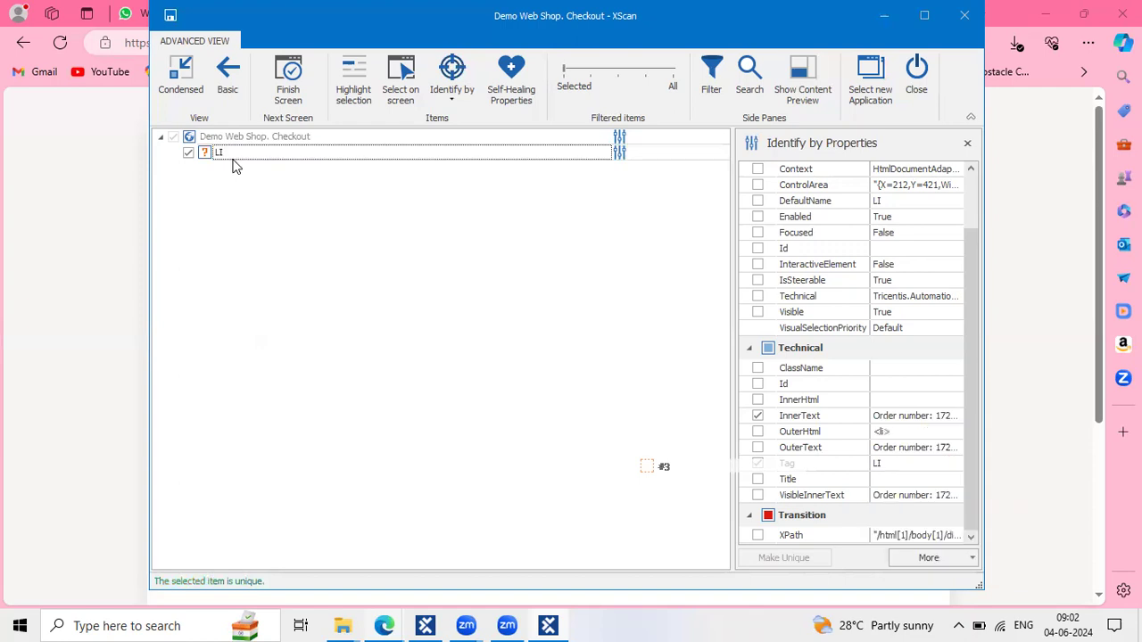
left_click(234, 152)
key("BackSpace")
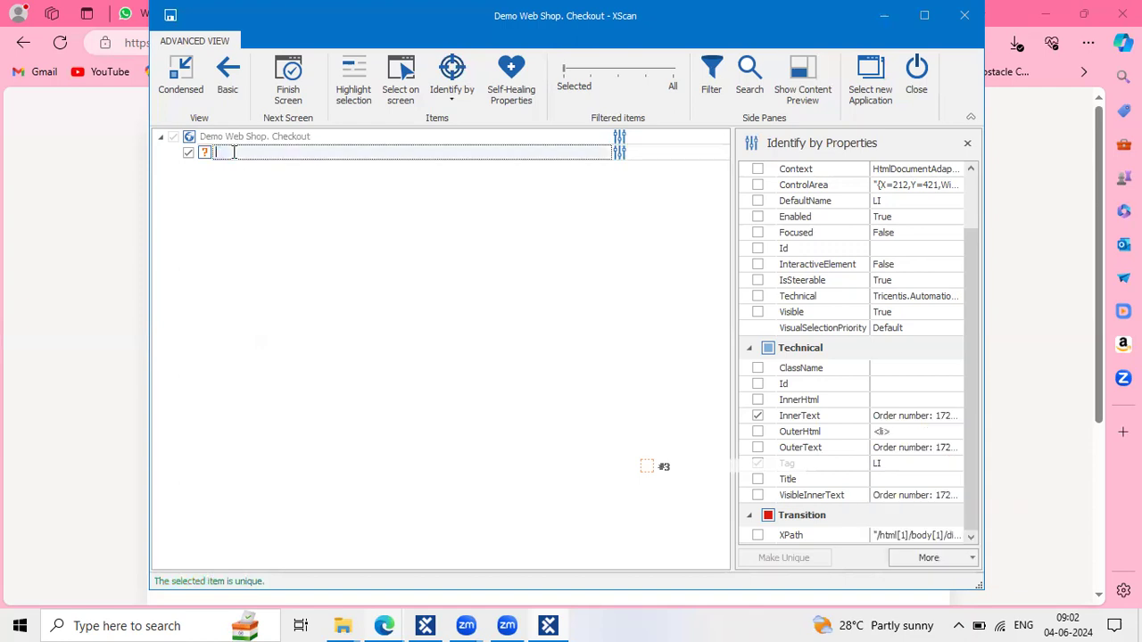
key("ctrl+v")
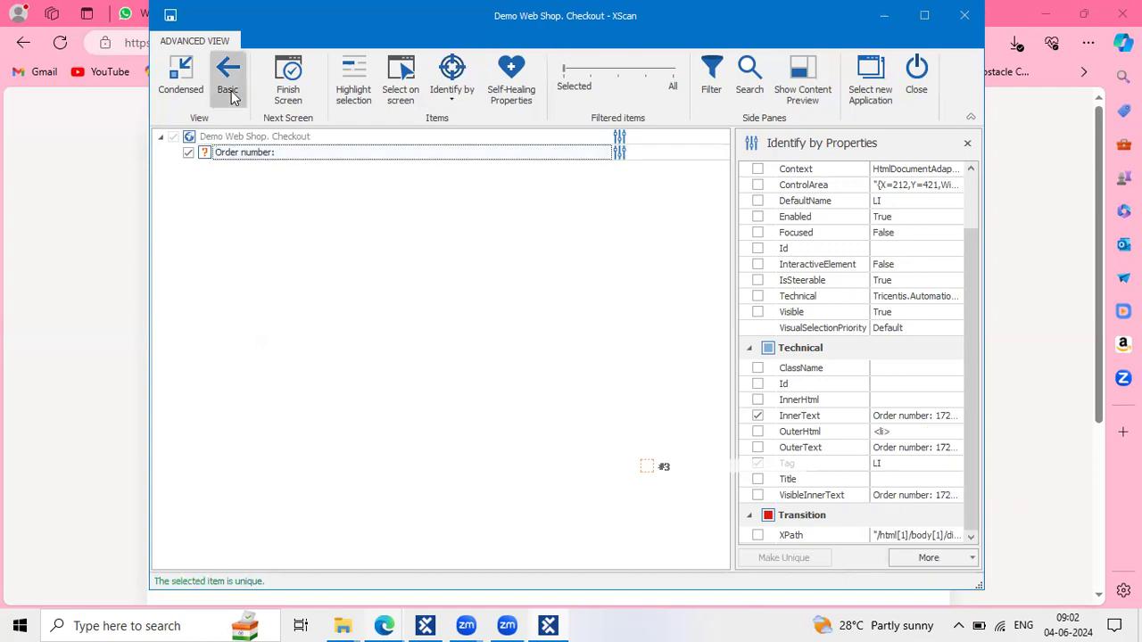
left_click(170, 16)
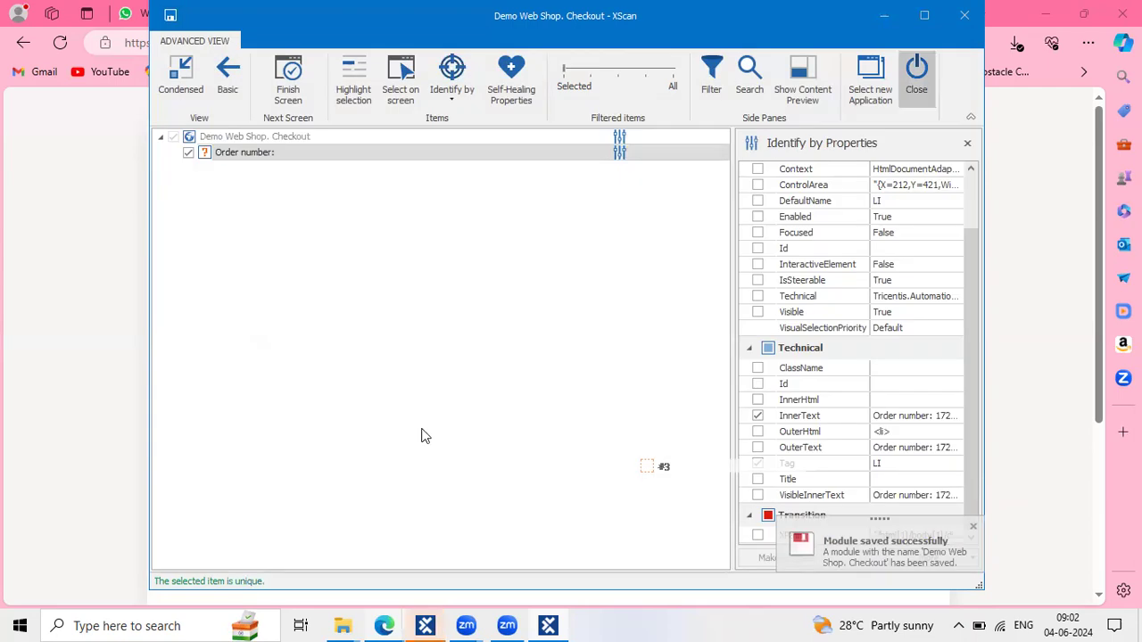
Open the Demo Web Shop. Checkout module and select its 'Order number:' element
left_click(383, 625)
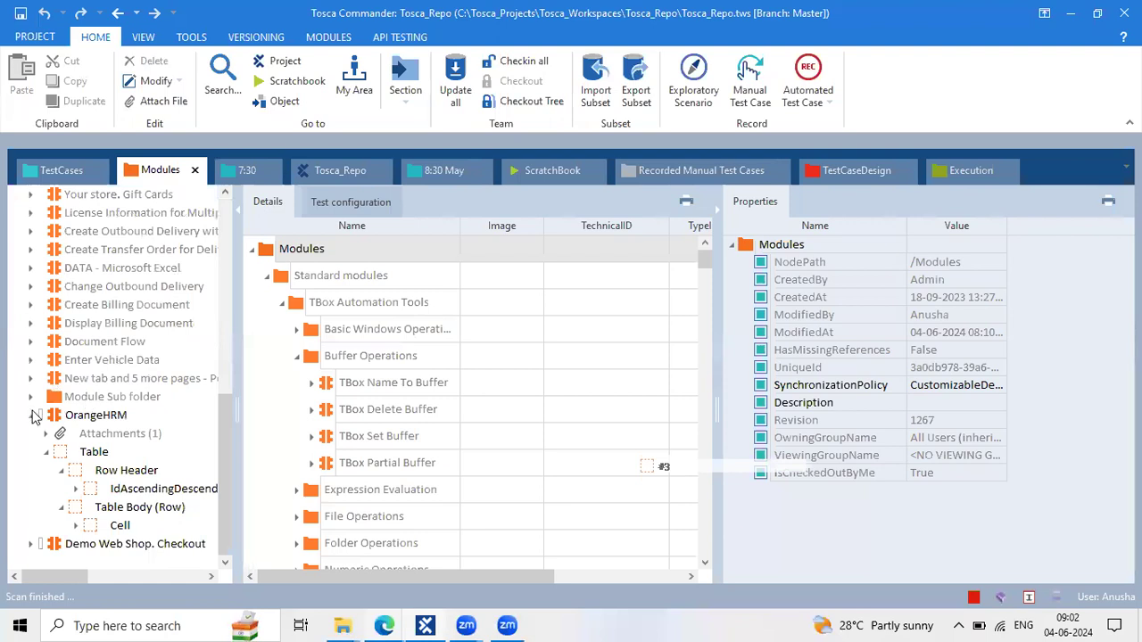
left_click(34, 415)
left_click(95, 547)
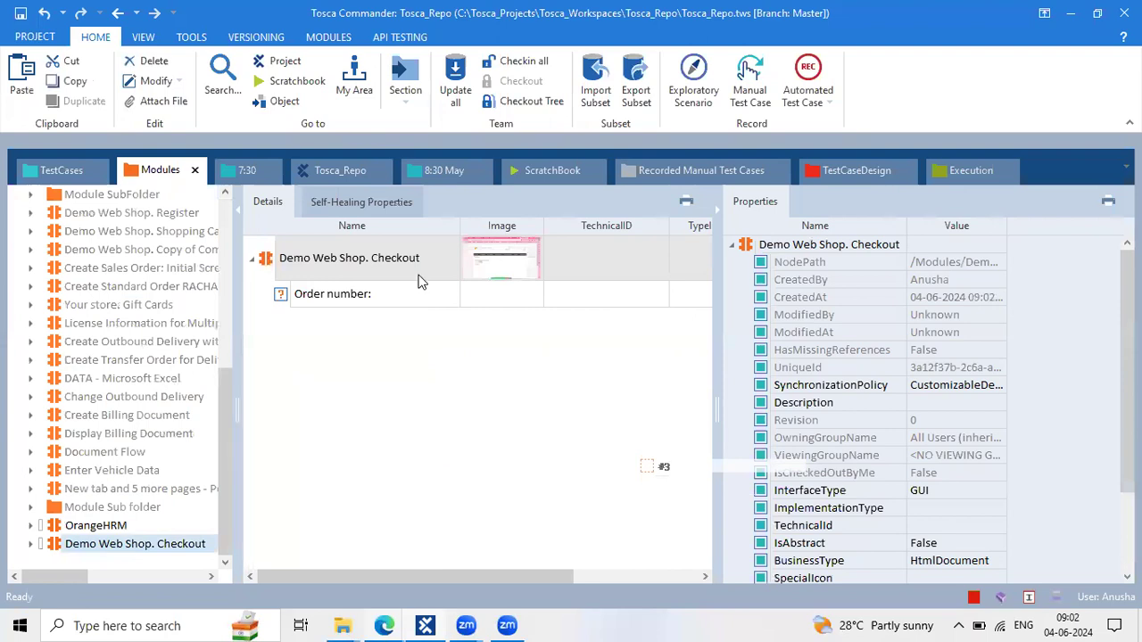
left_click(718, 209)
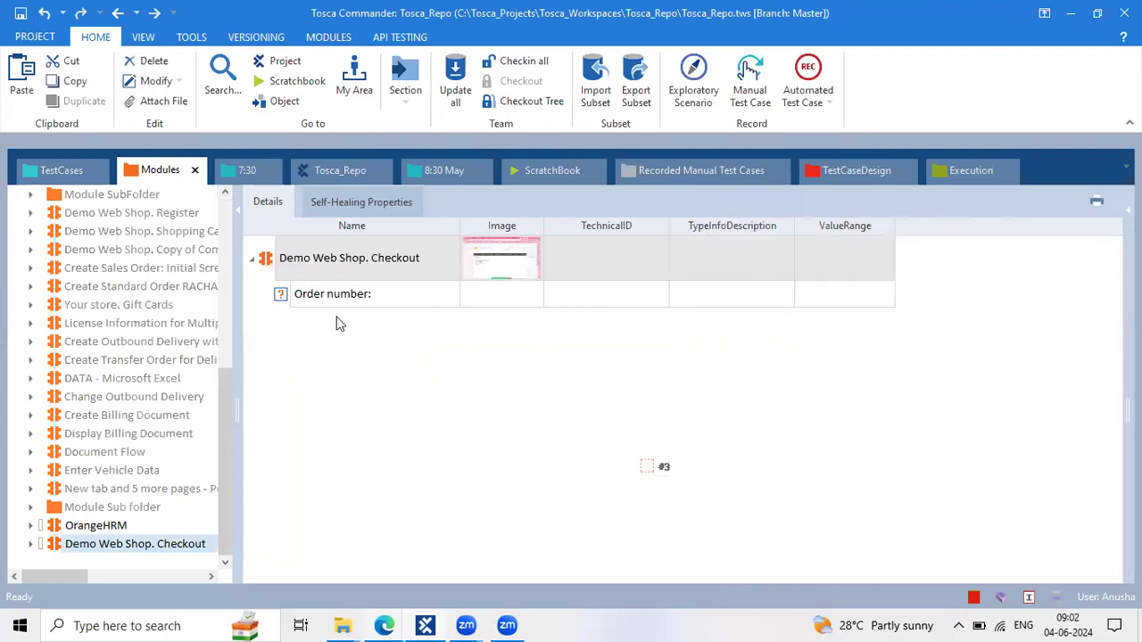
left_click(321, 292)
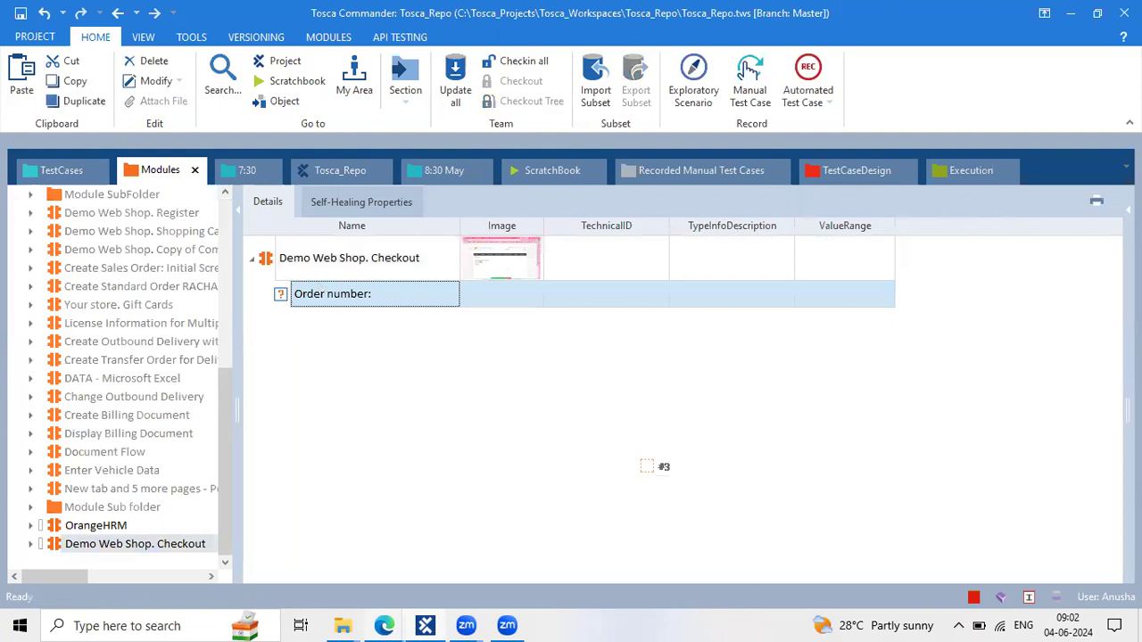
Replace 1726380 in the InnerText with the * wildcard, giving 'Order number: *'
left_click(1128, 211)
scroll(883, 524, "down", 1)
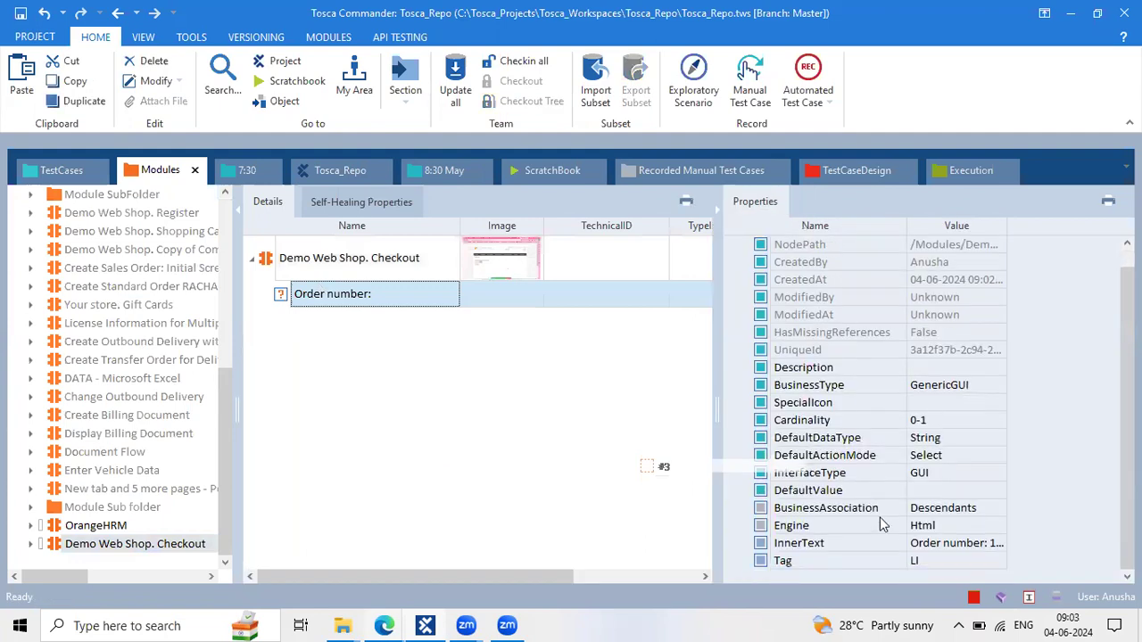
left_click(981, 545)
left_click(999, 543)
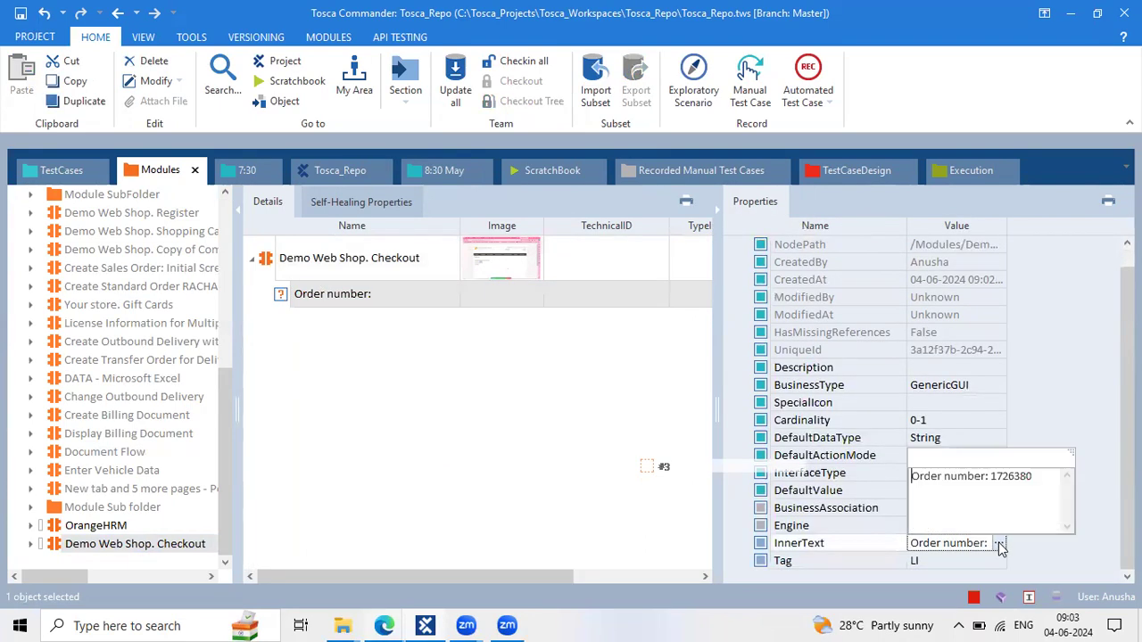
left_click_drag(1037, 482, 992, 477)
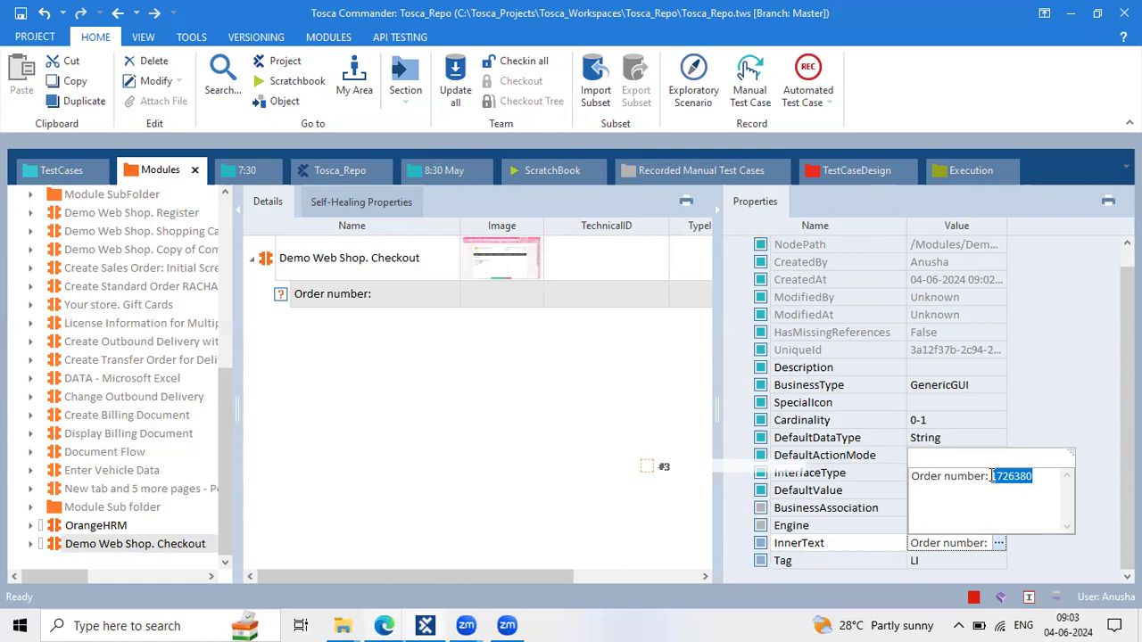
left_click(1039, 476)
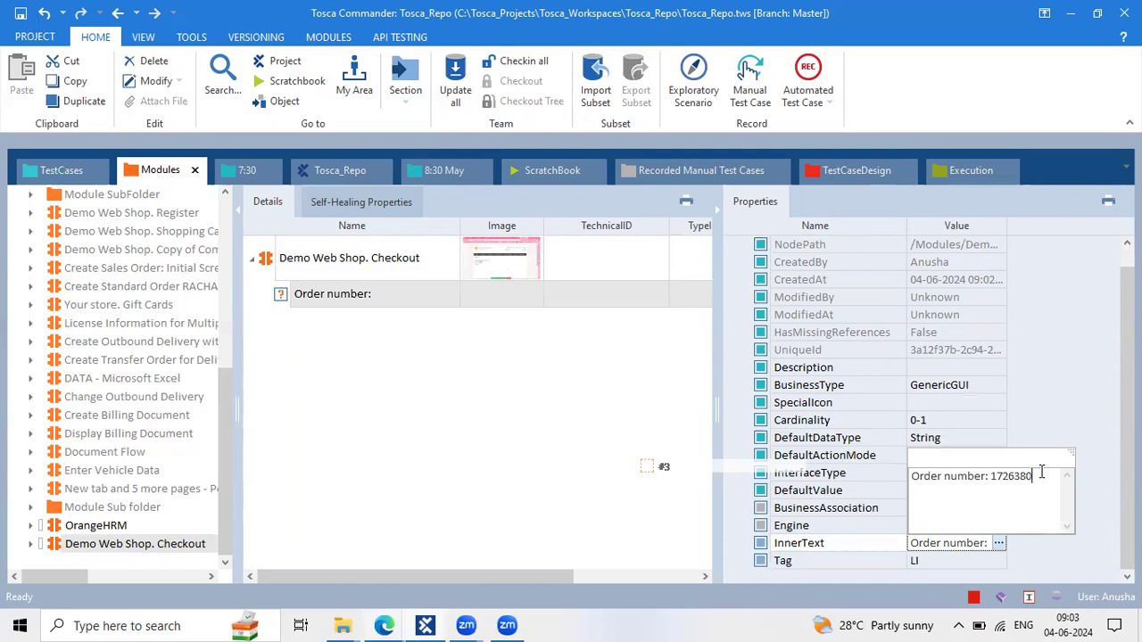
double_click(993, 476)
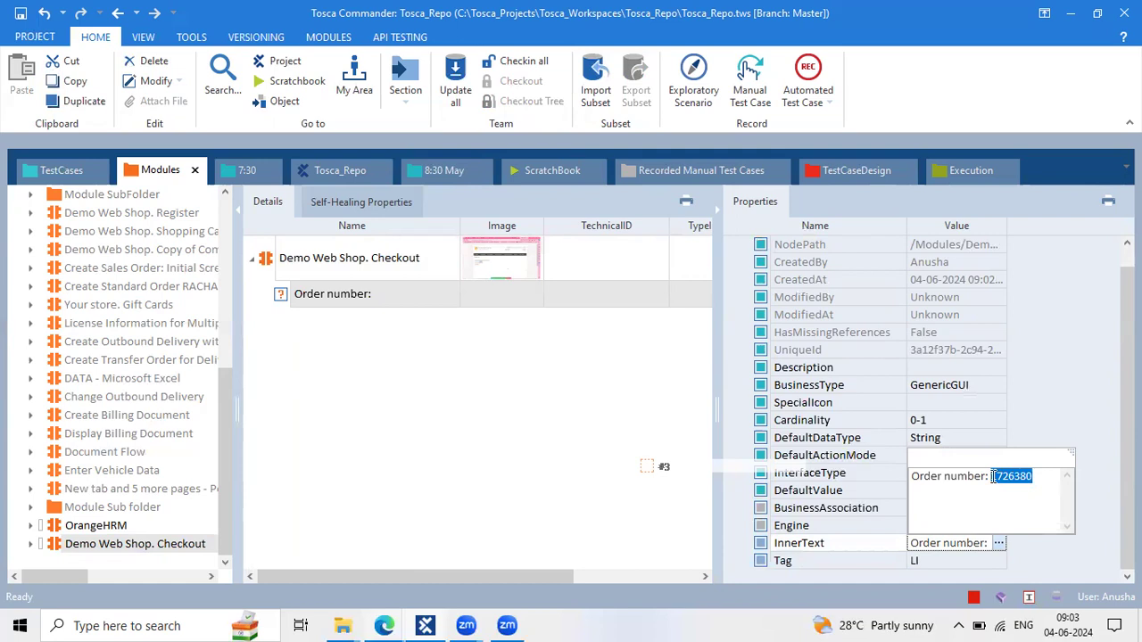
key("BackSpace")
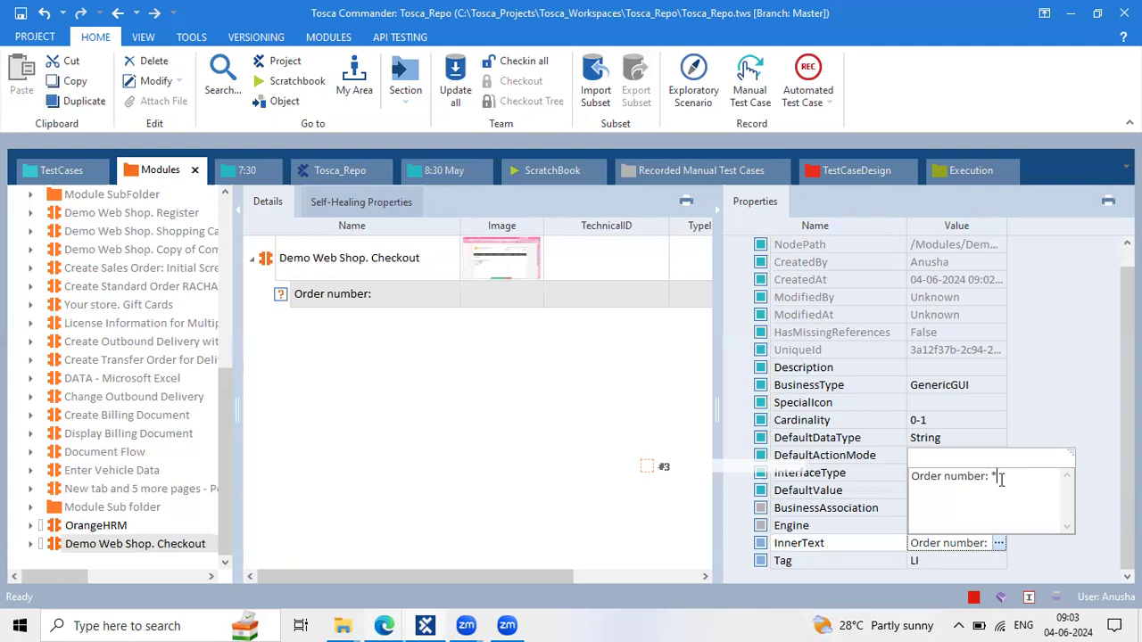
left_click(490, 358)
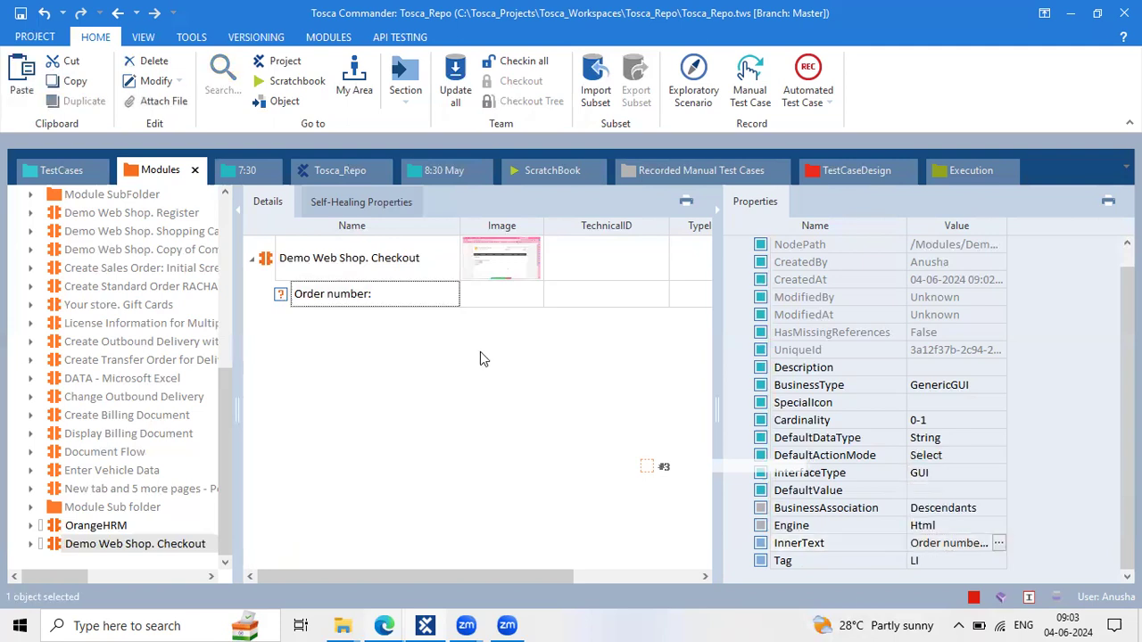
Create a test case named 'X Buffer' from the Demo Web Shop. Checkout module in the 8:30 May folder
left_click(304, 255)
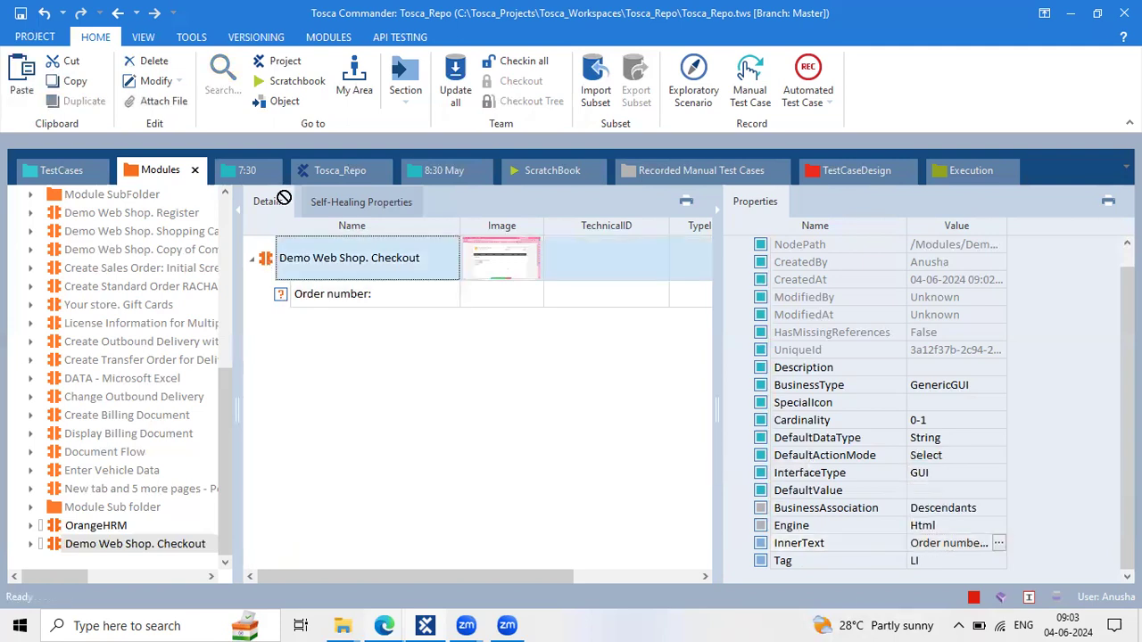
left_click_drag(423, 170, 32, 192)
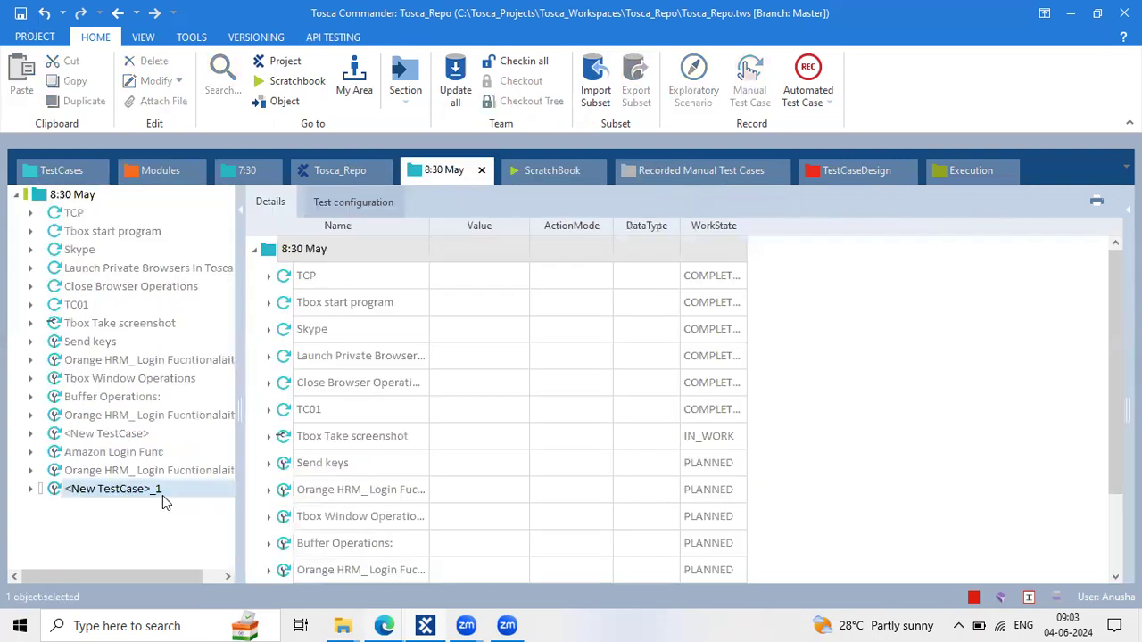
left_click(380, 250)
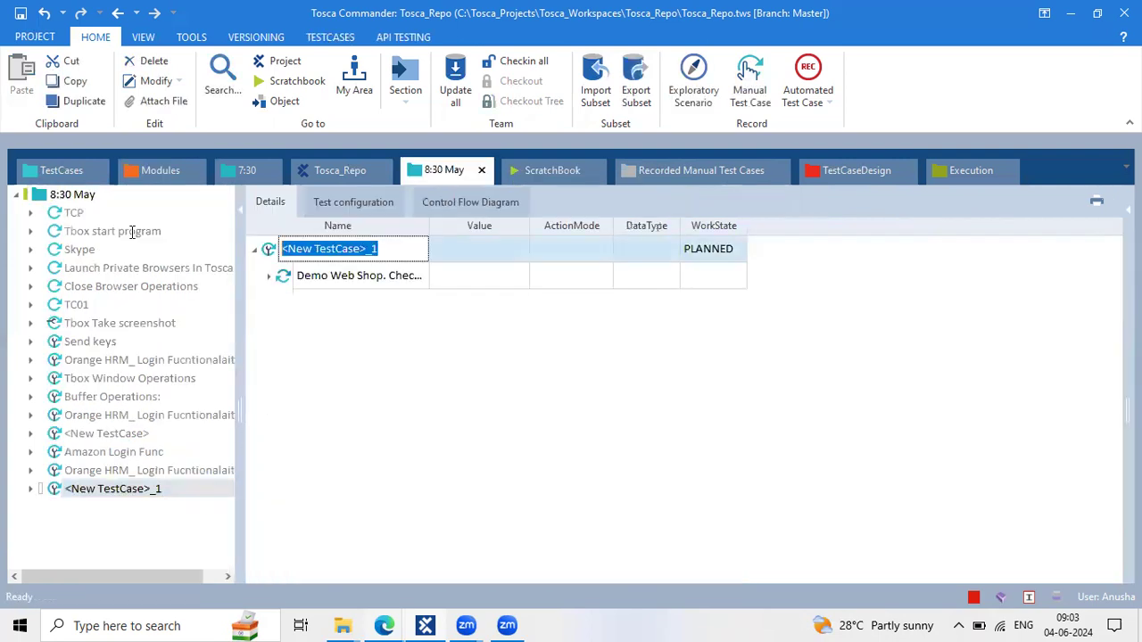
type("X Buff")
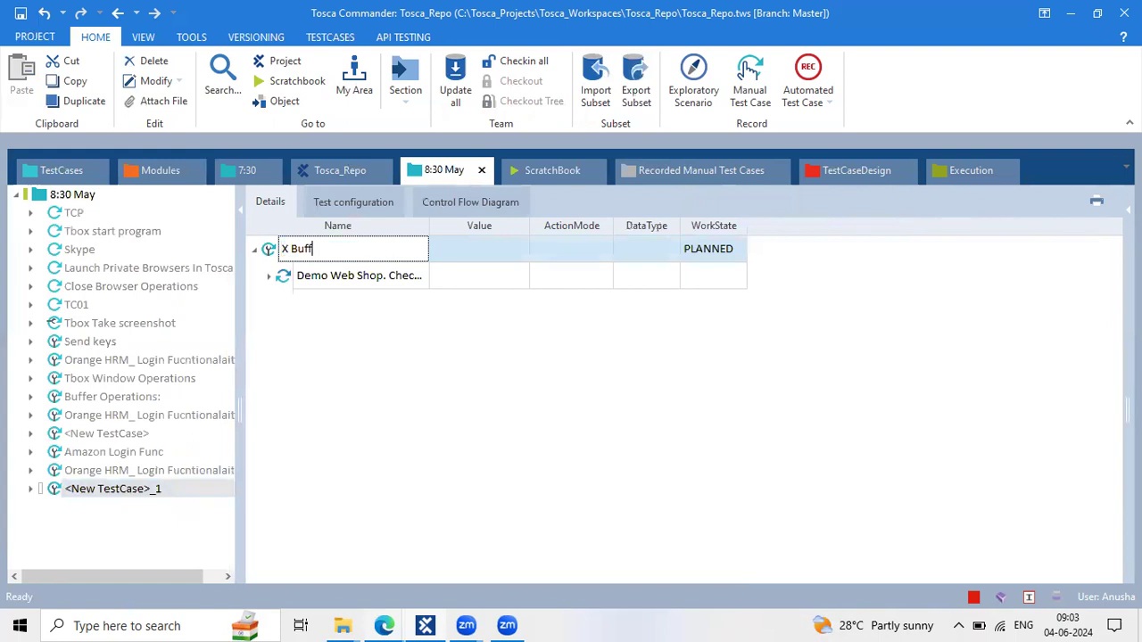
type("er")
key("Return")
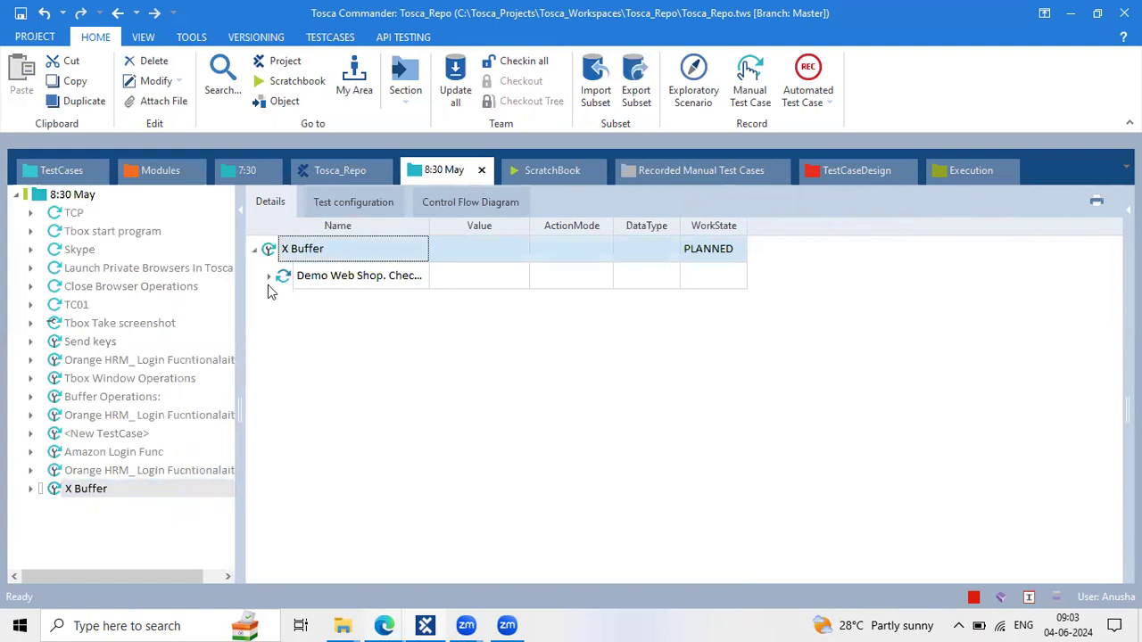
Set the 'Order number:' step to ActionMode Buffer with Value 'Order number'
left_click(483, 299)
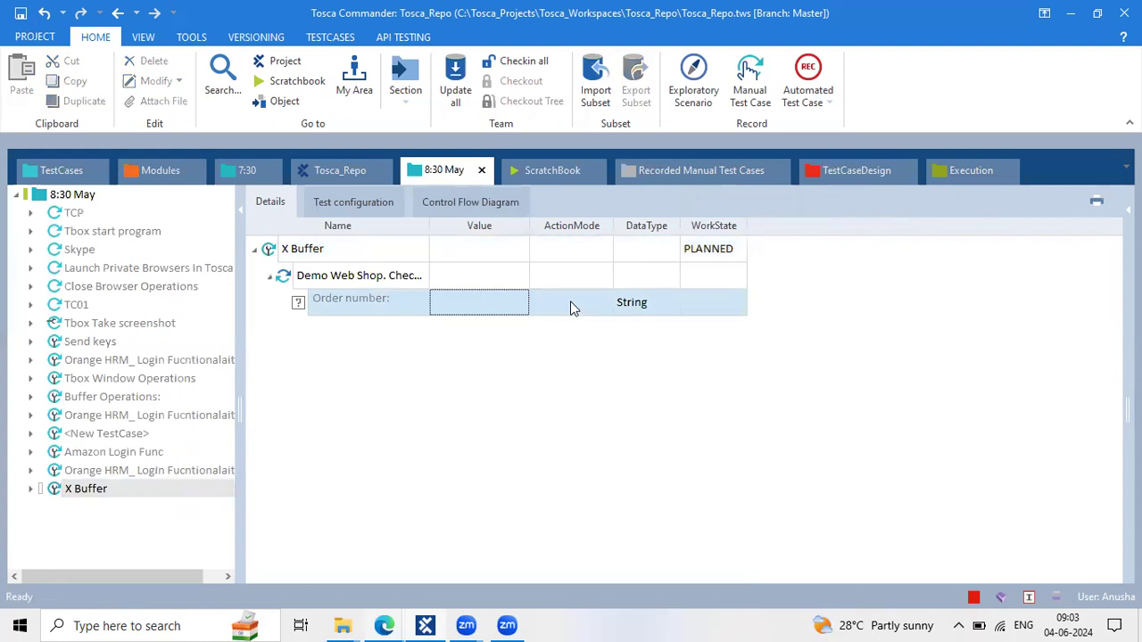
left_click(571, 303)
type("Buffer")
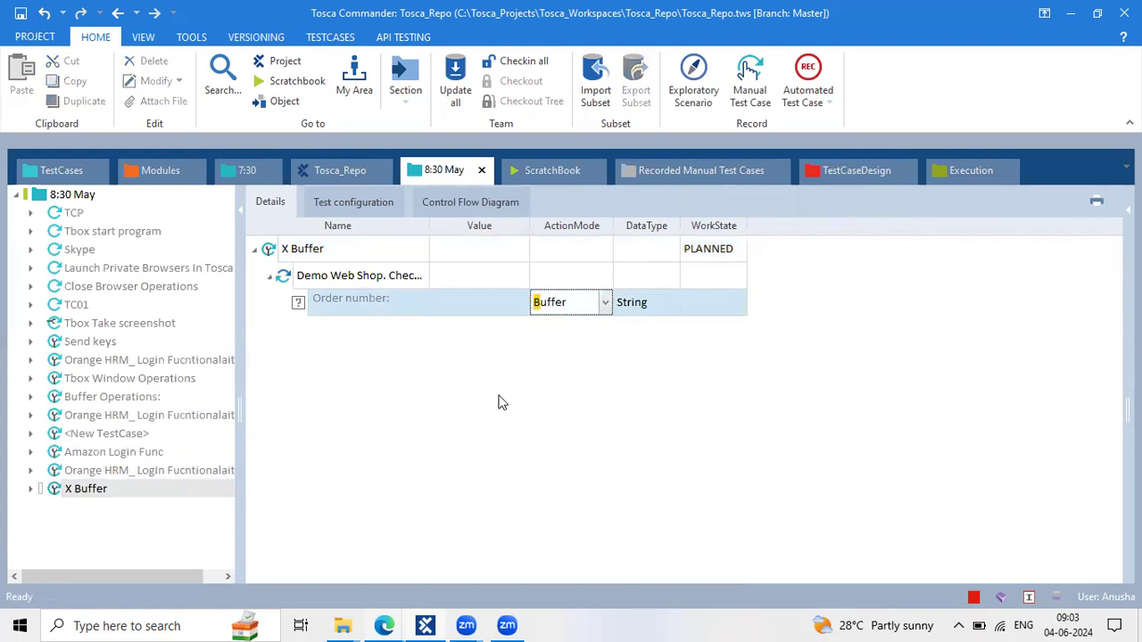
key("Return")
left_click_drag(529, 223, 587, 220)
left_click(524, 298)
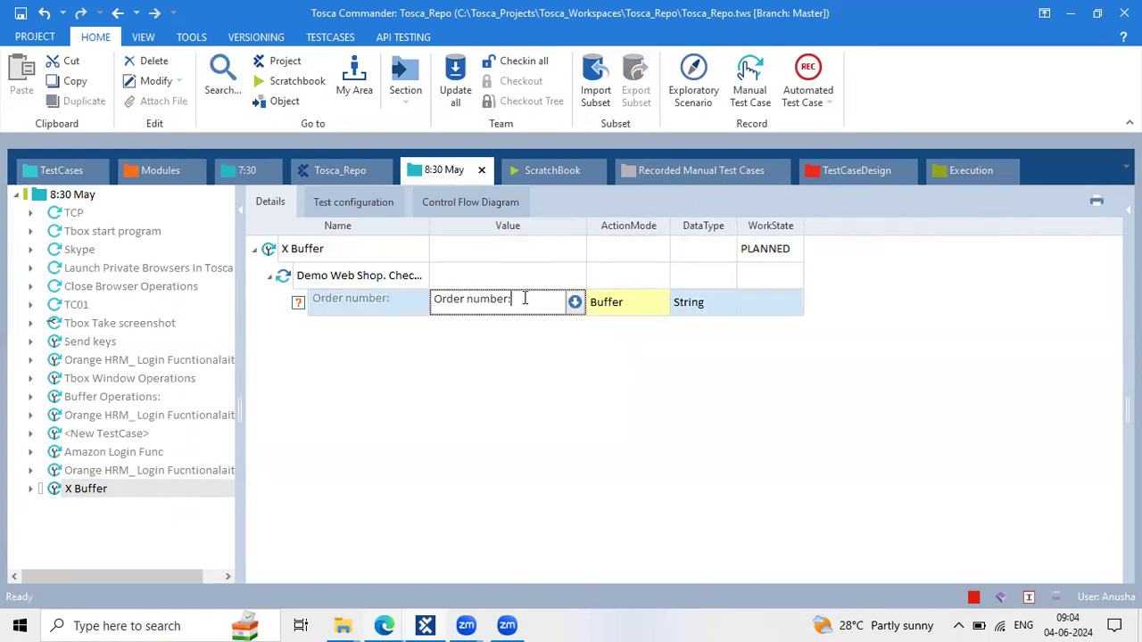
key("BackSpace")
left_click(339, 274)
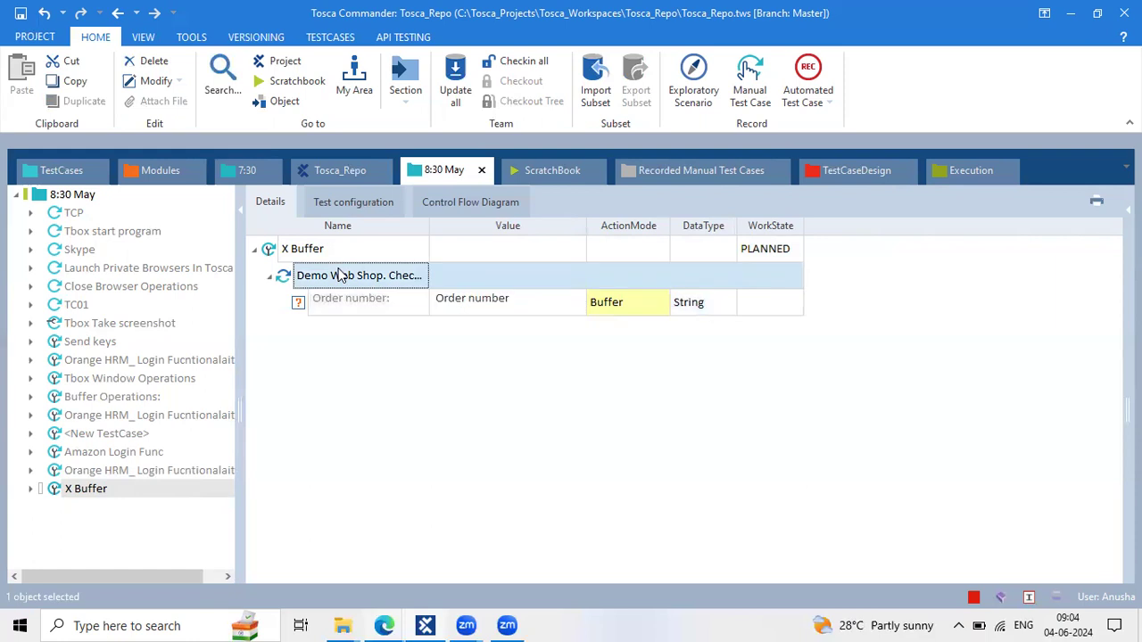
Run the Demo Web Shop. Checkout step in ScratchBook and expand its result to the Order number step
right_click(339, 275)
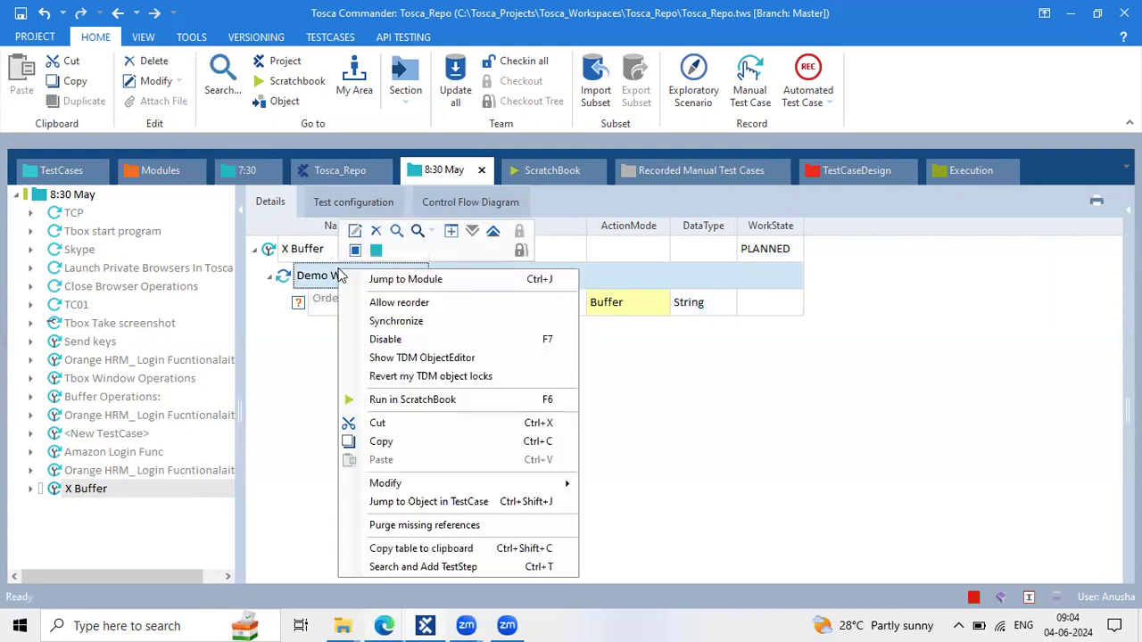
left_click(456, 400)
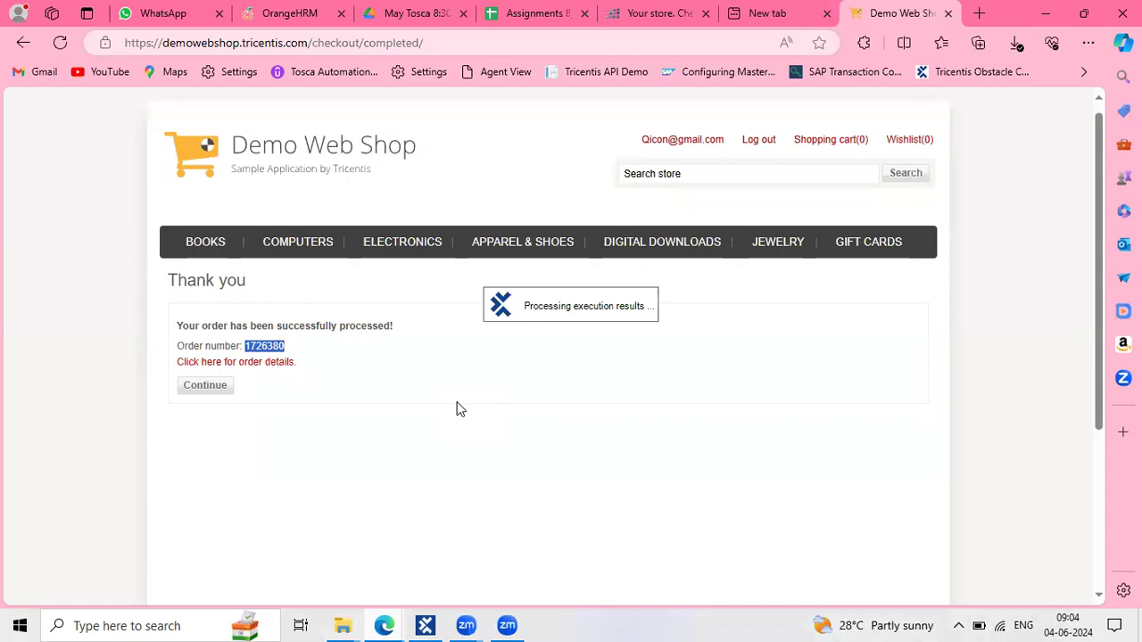
left_click(423, 625)
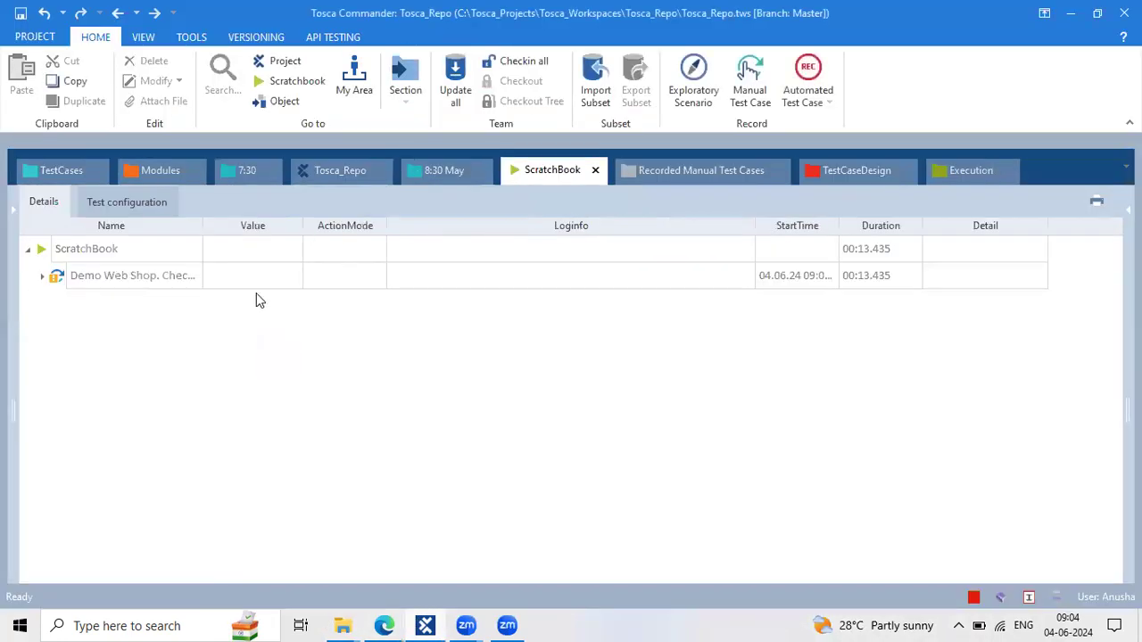
left_click(258, 284)
key("asterisk")
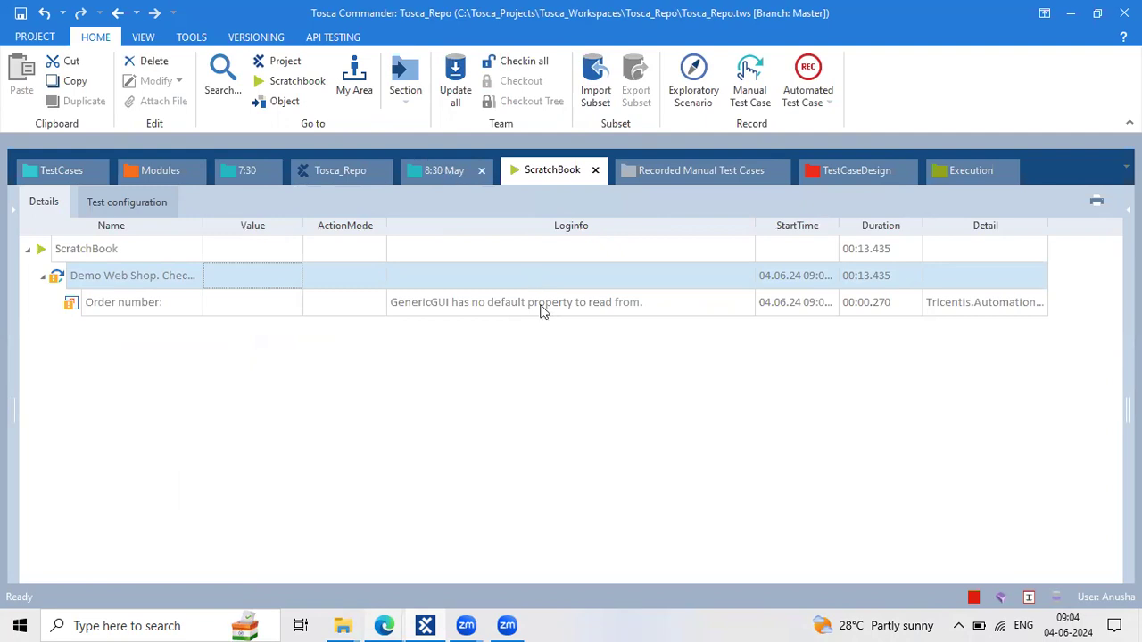
Change the Order number value to buffer the InnerText property into 'Order number'
left_click(570, 310)
left_click(575, 303)
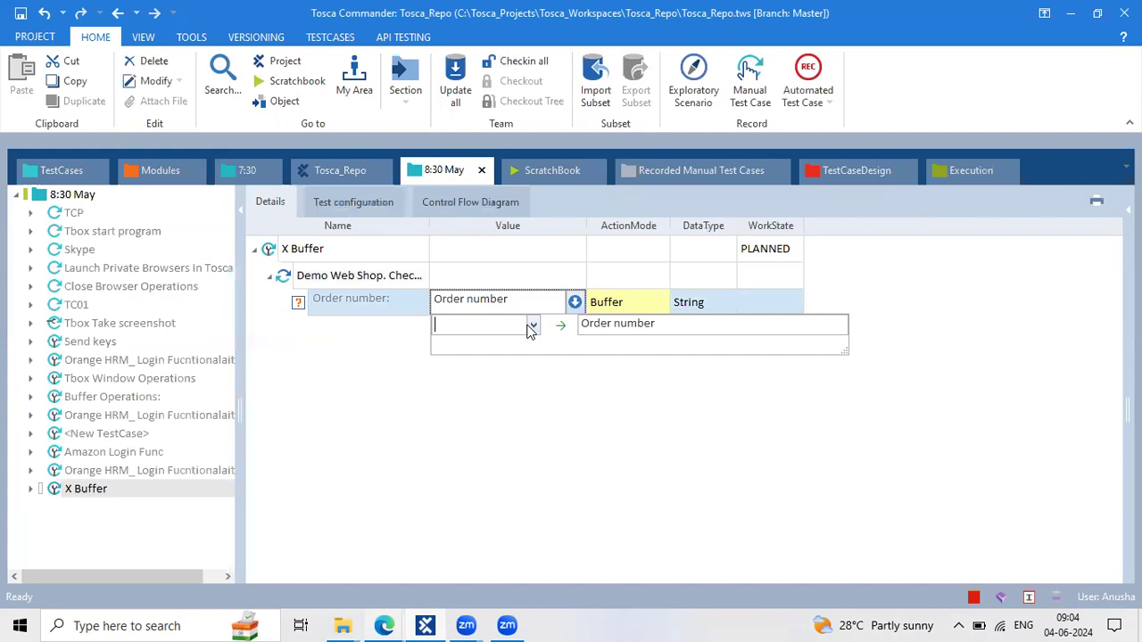
left_click(533, 325)
left_click(475, 393)
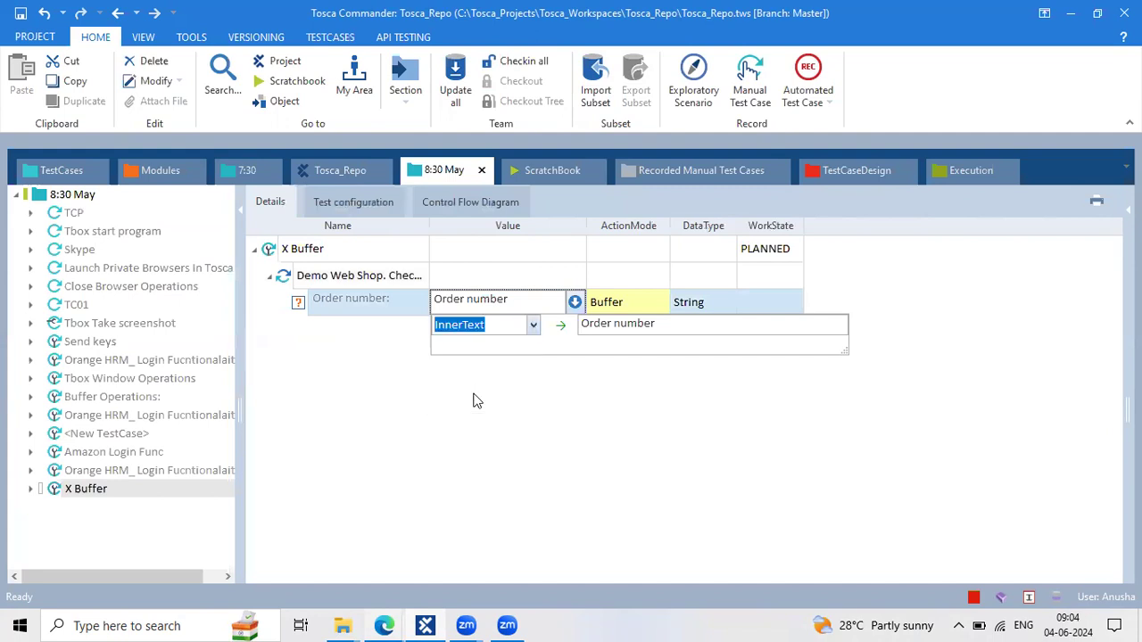
key("Return")
Rerun the Demo Web Shop. Checkout step in ScratchBook
left_click(329, 282)
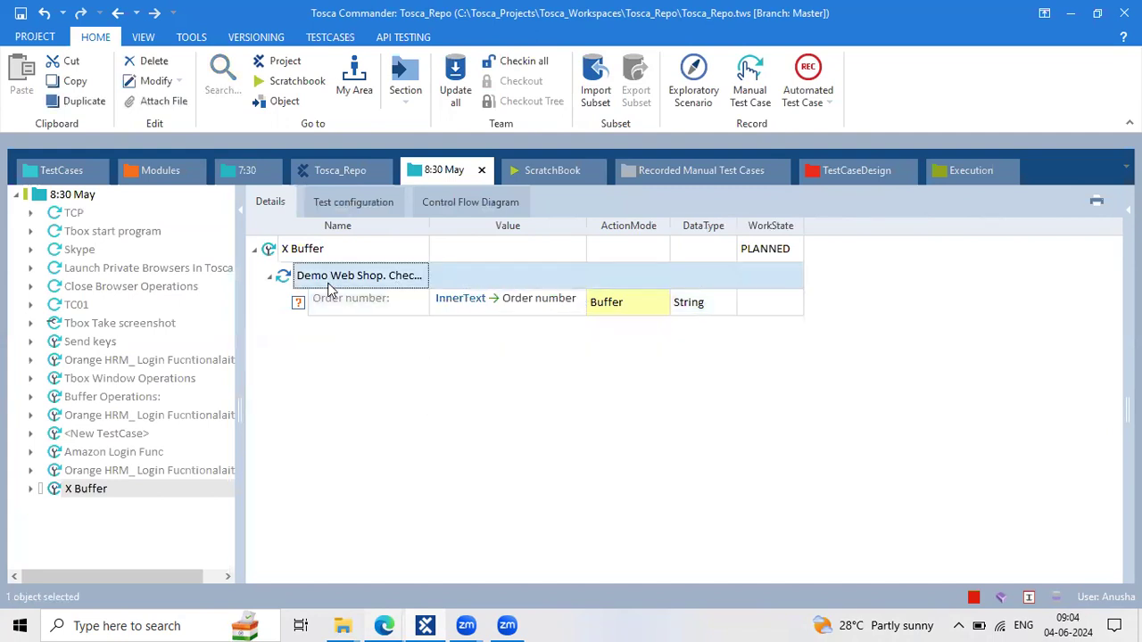
right_click(328, 288)
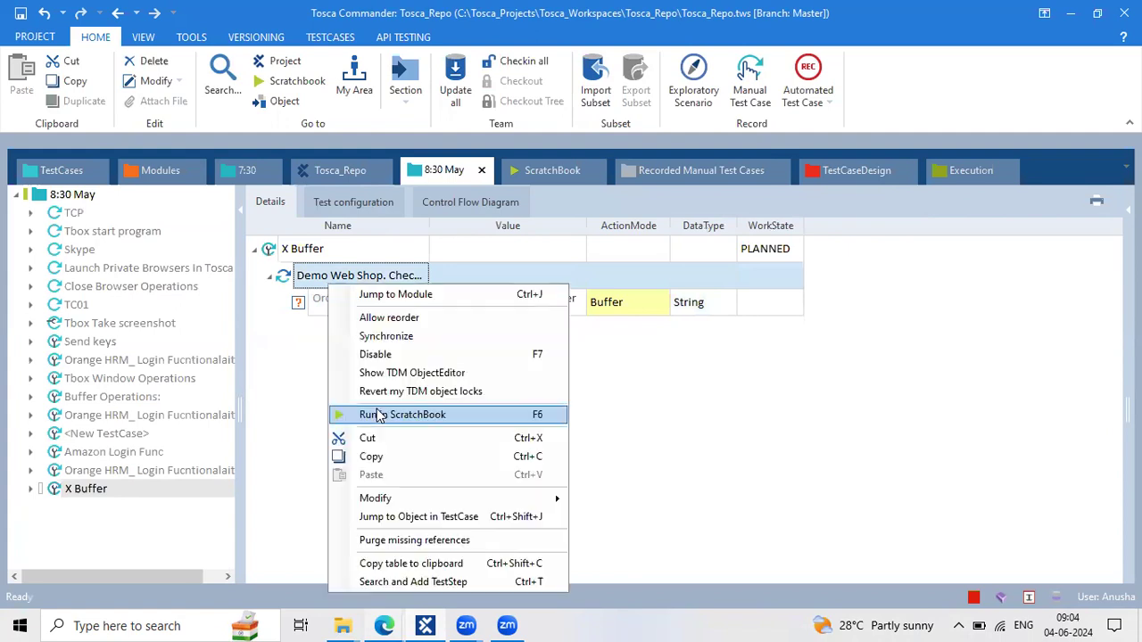
left_click(376, 412)
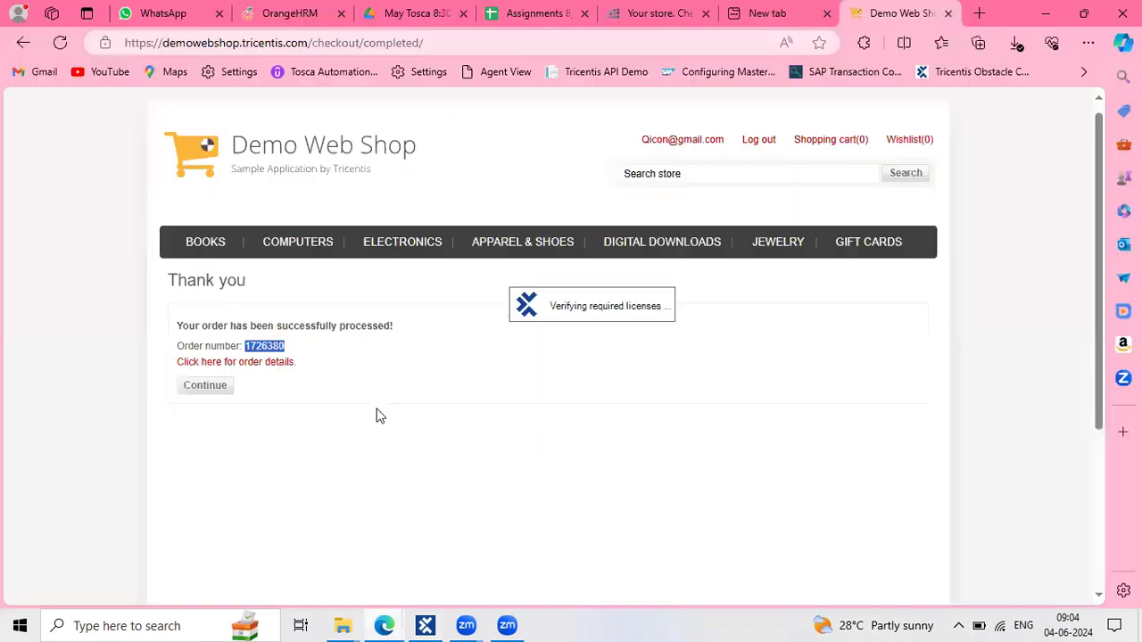
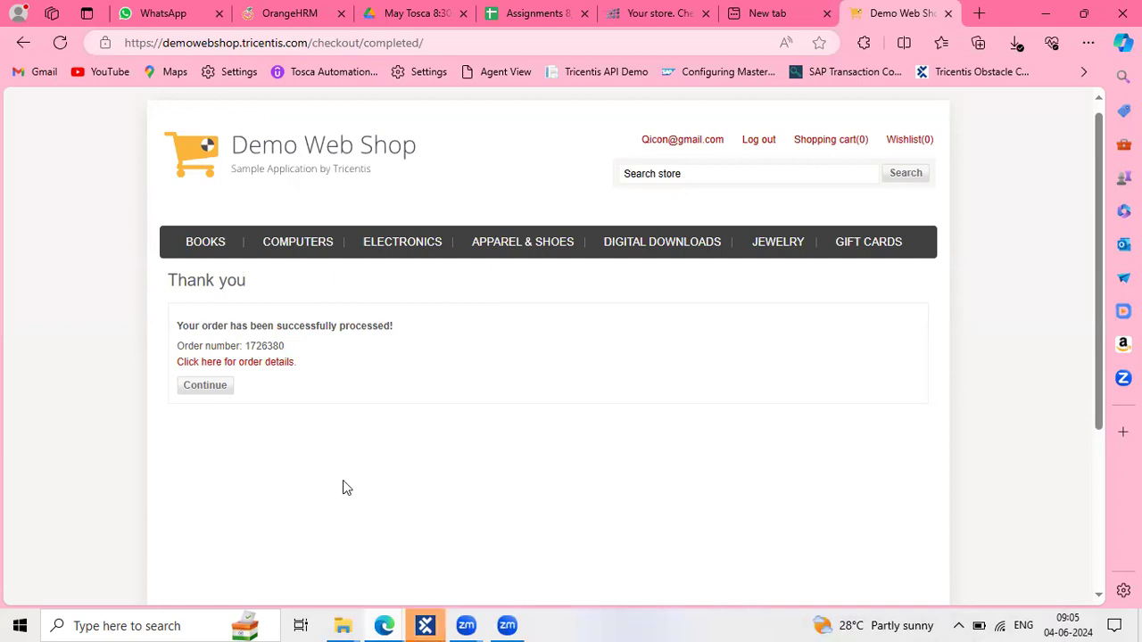
Expand the Demo Web Shop run in ScratchBook and open the Order number step's full log
left_click(423, 626)
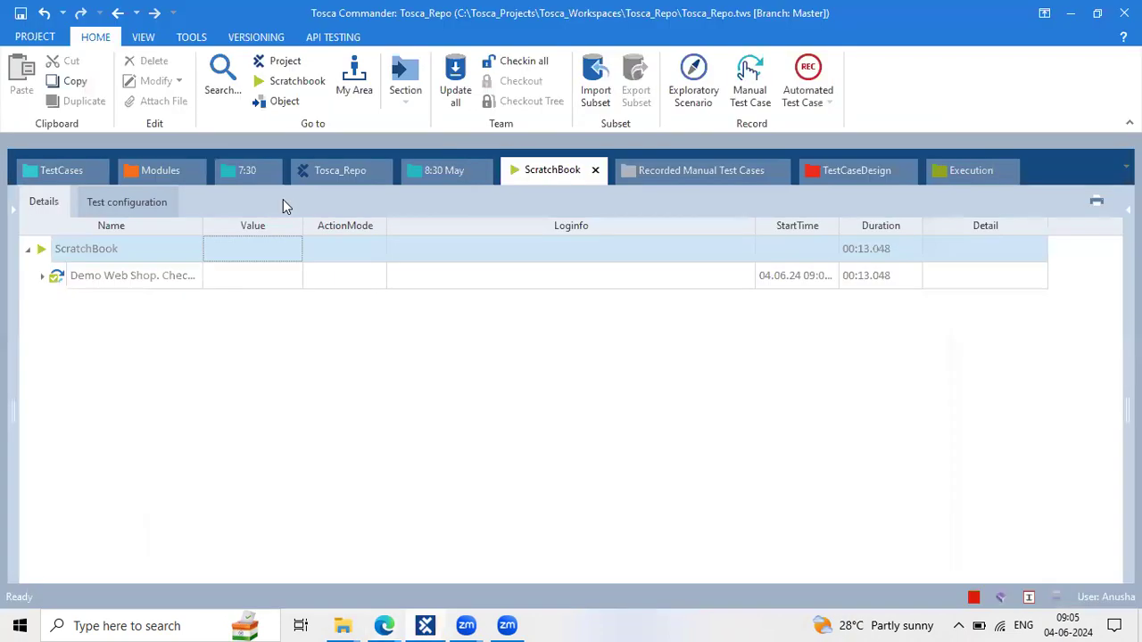
left_click(189, 281)
double_click(189, 277)
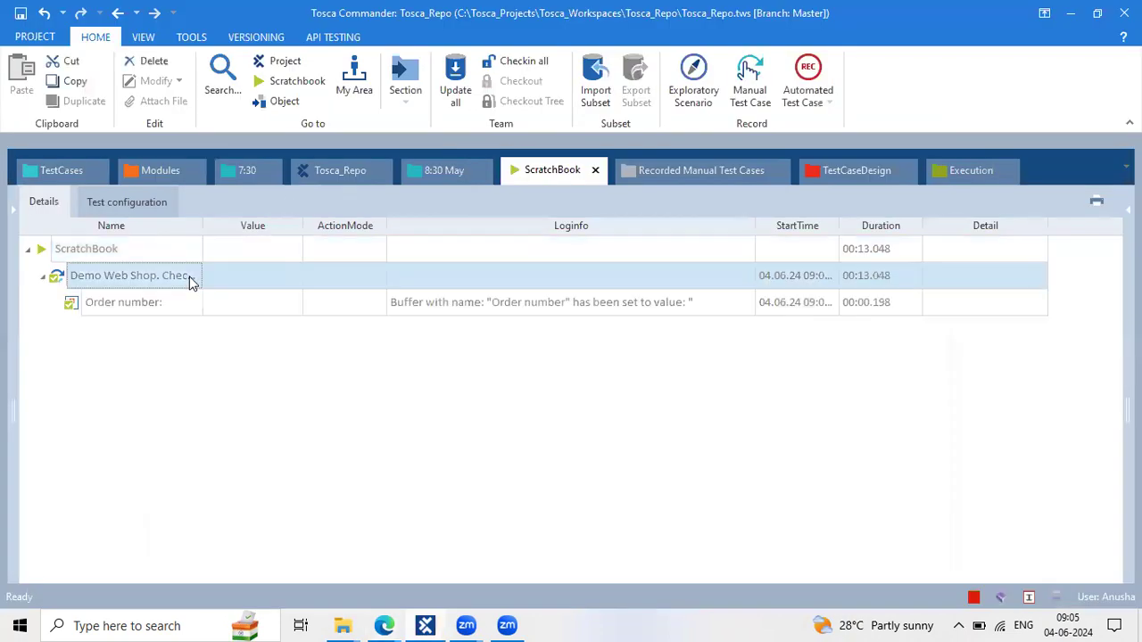
left_click(730, 320)
left_click(747, 303)
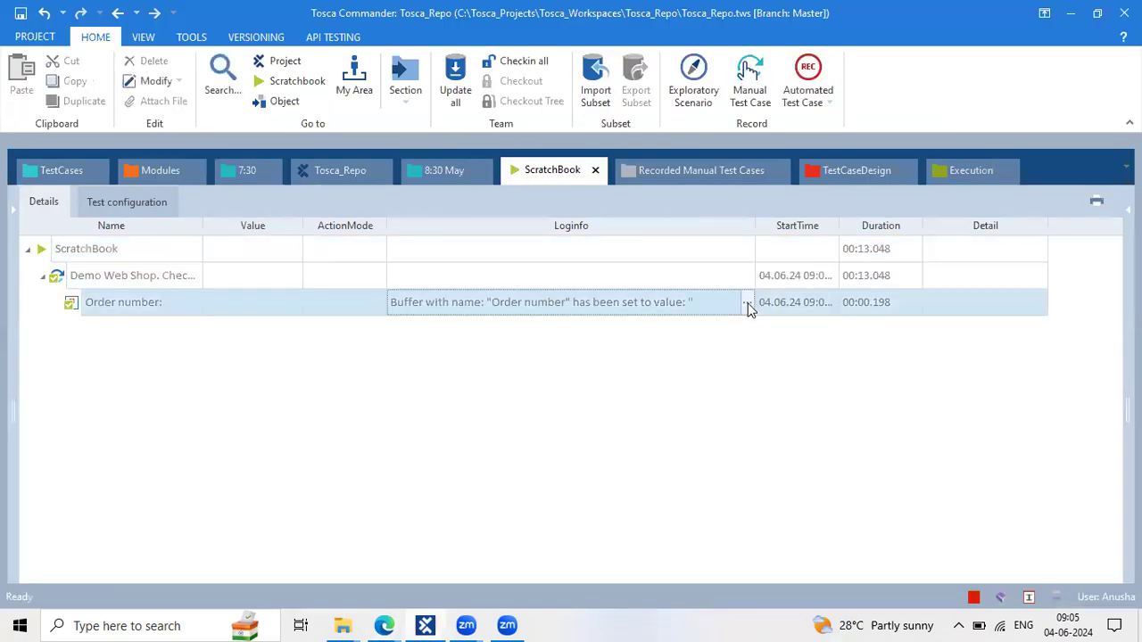
Select the captured order number value in the log text, then return to the browser
left_click_drag(477, 352, 392, 320)
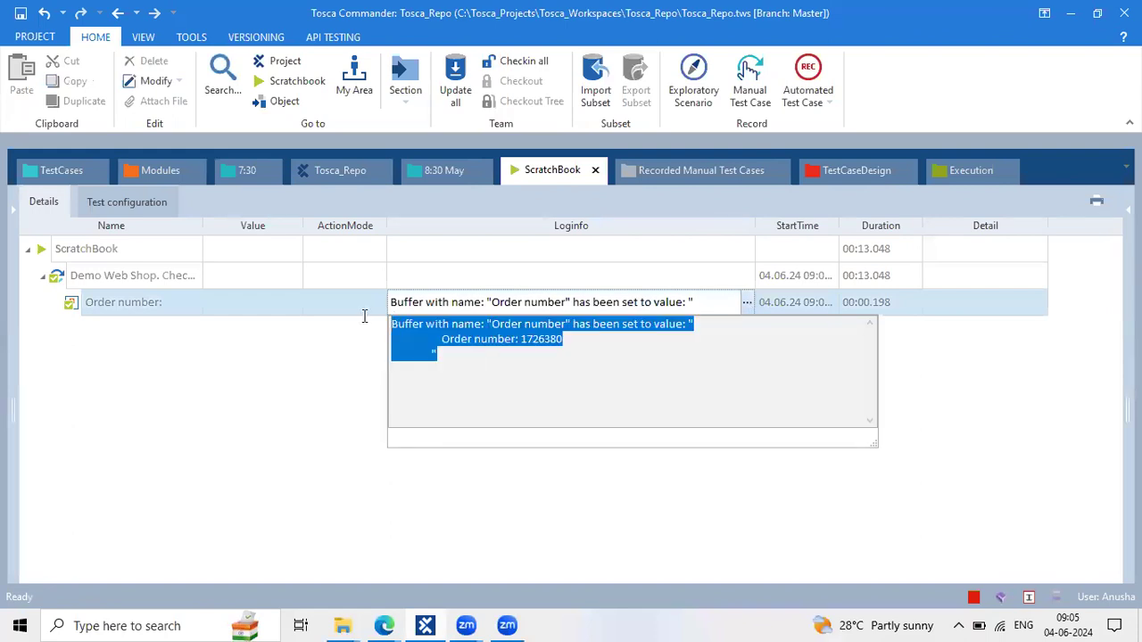
left_click_drag(364, 316, 695, 320)
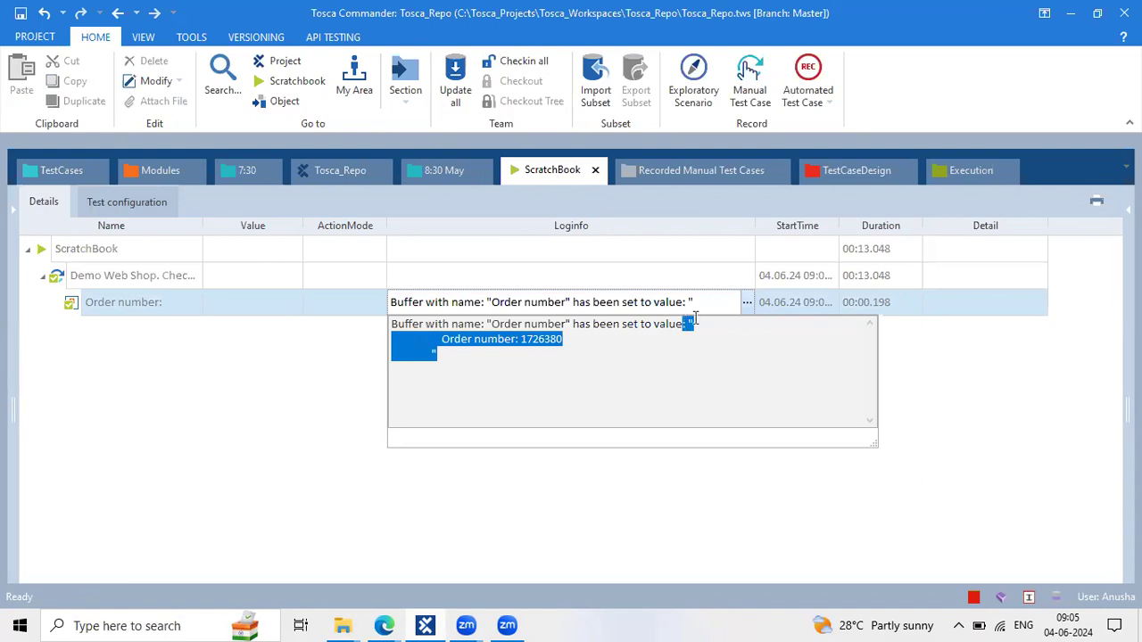
left_click(437, 339)
left_click(571, 339, "shift")
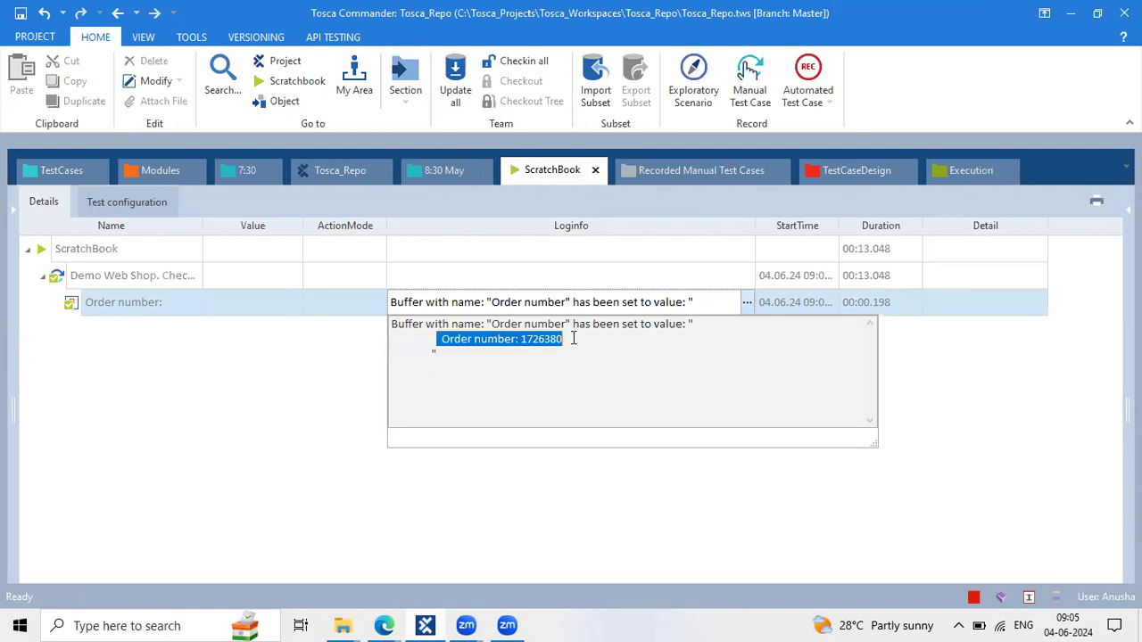
left_click(383, 625)
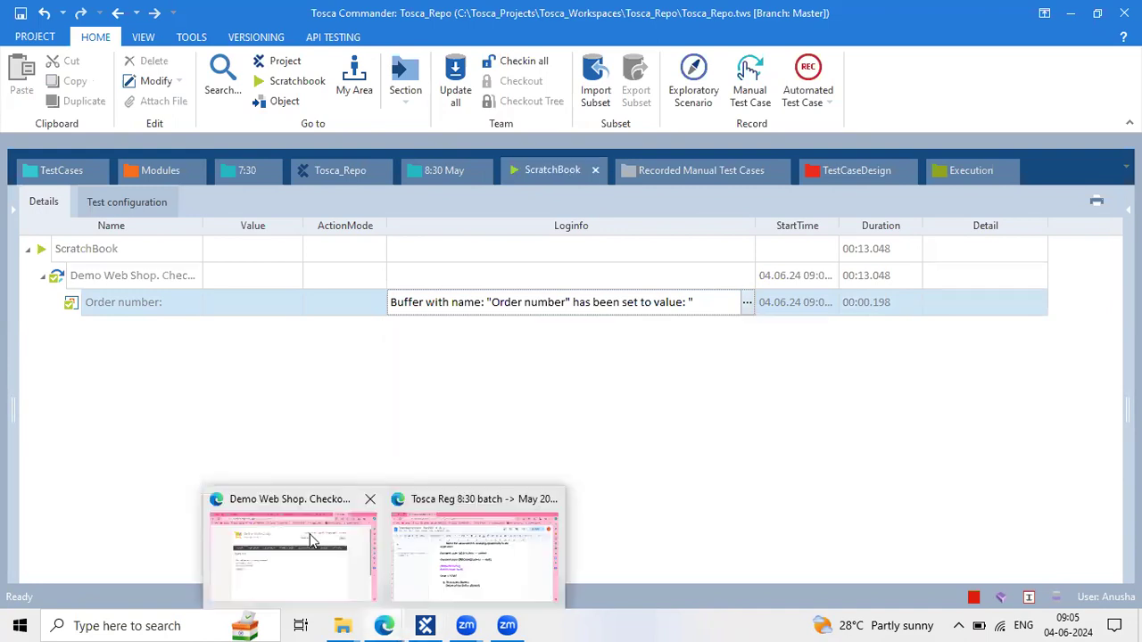
Add a 'TRIM():' heading with a dashed underline and a note that trim removes spaces
left_click(453, 555)
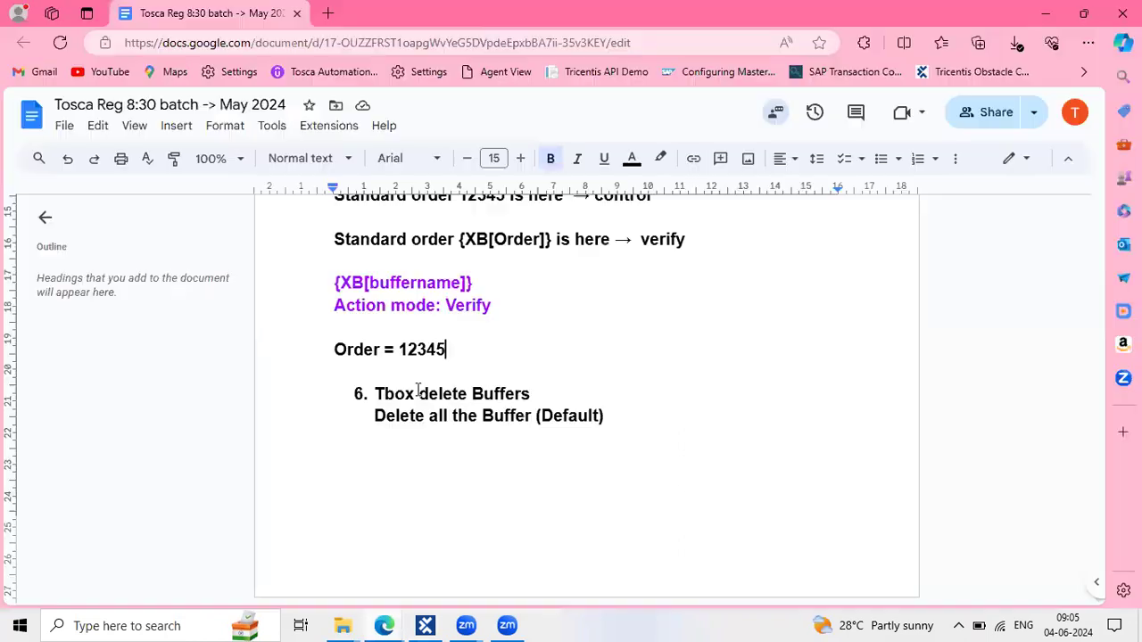
left_click(364, 455)
type("TRIM()")
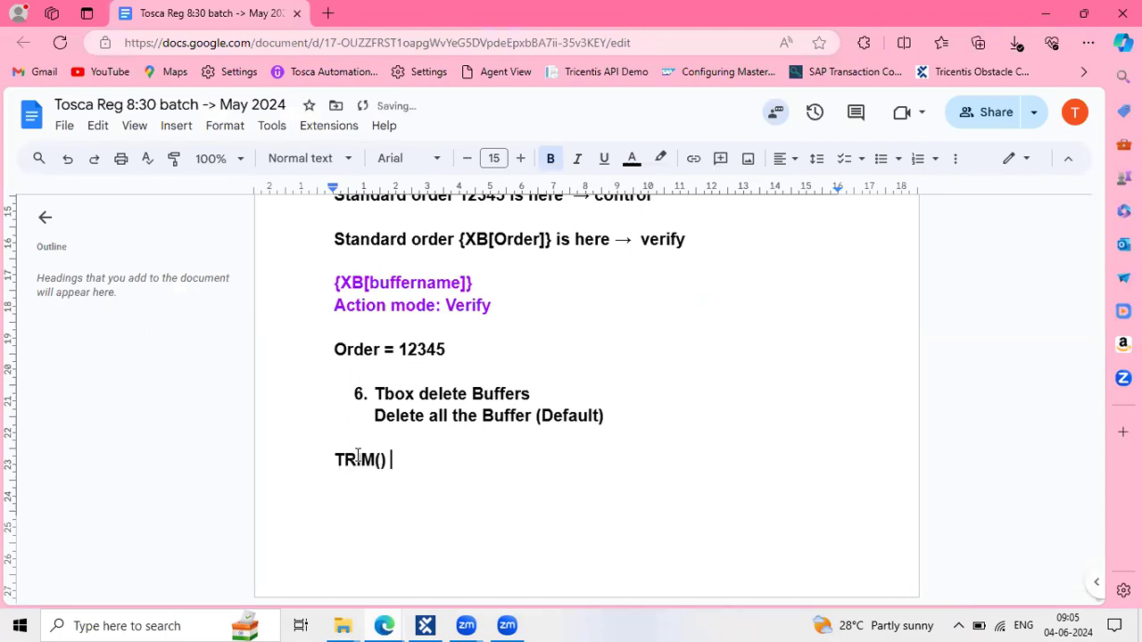
key("BackSpace")
type(":")
key("Return")
type("------------")
key("Return")
type("To")
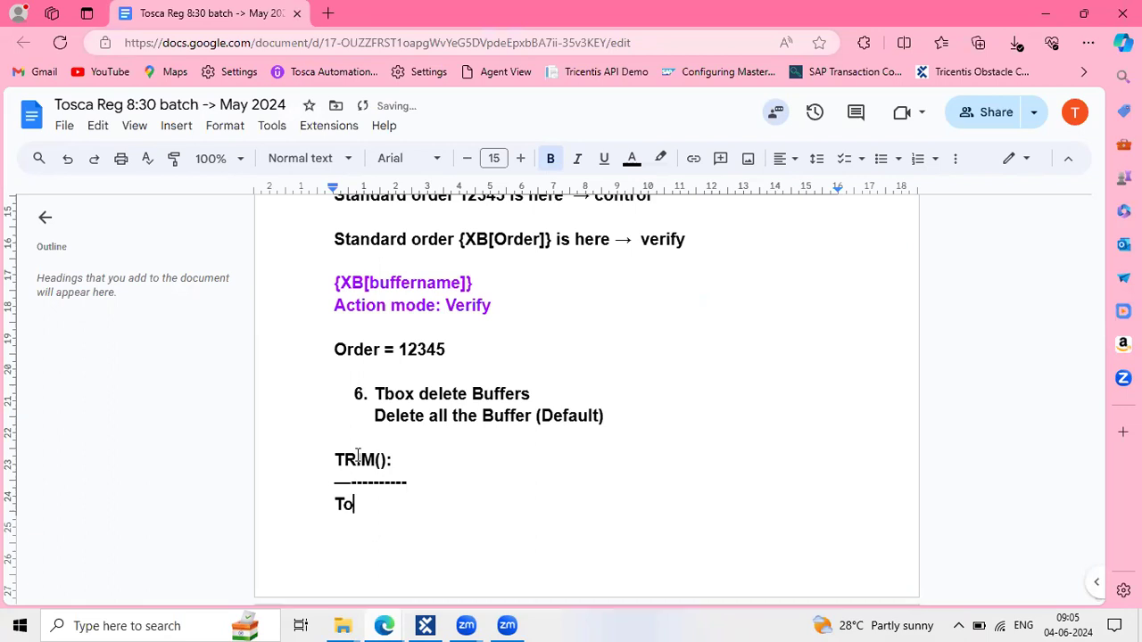
type(" Remove the ")
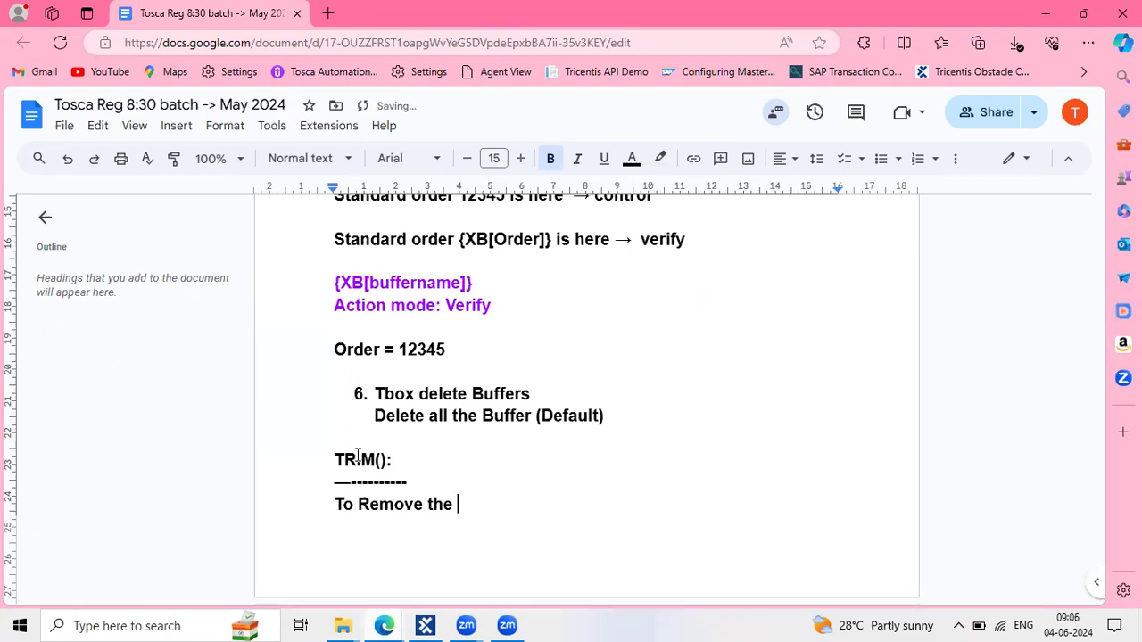
type("Spaces we t")
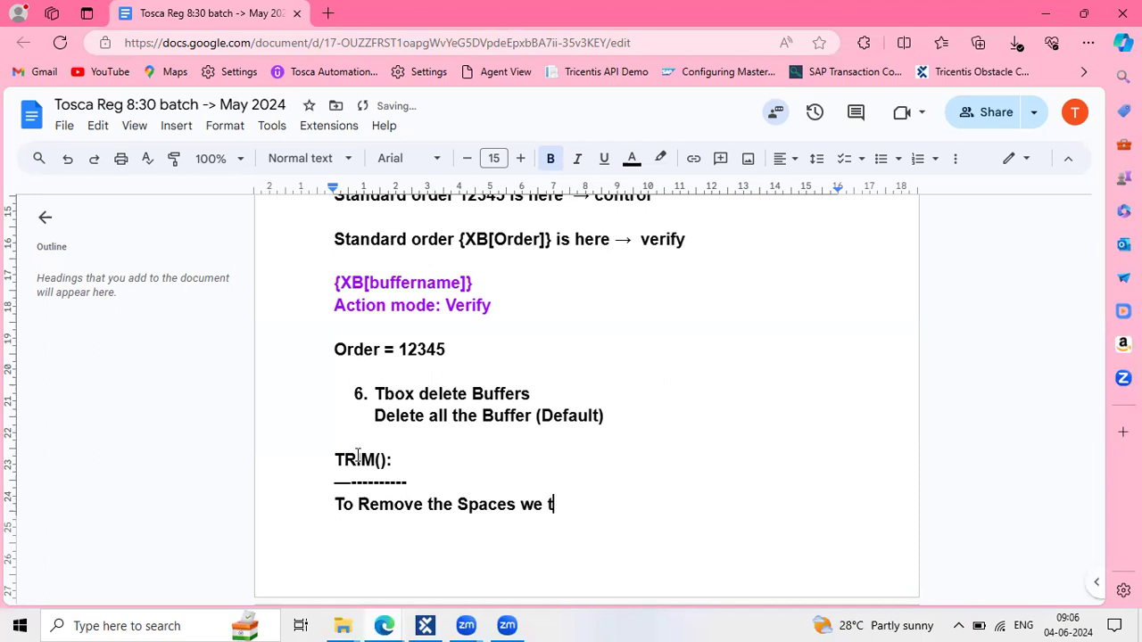
type("rim fucntio")
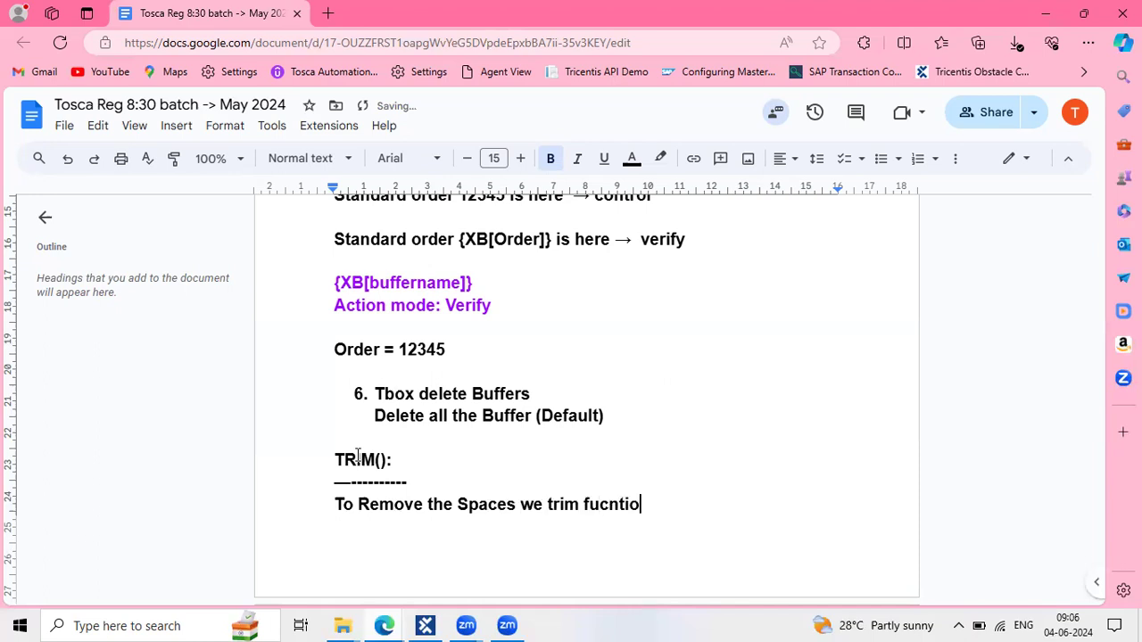
type("n .")
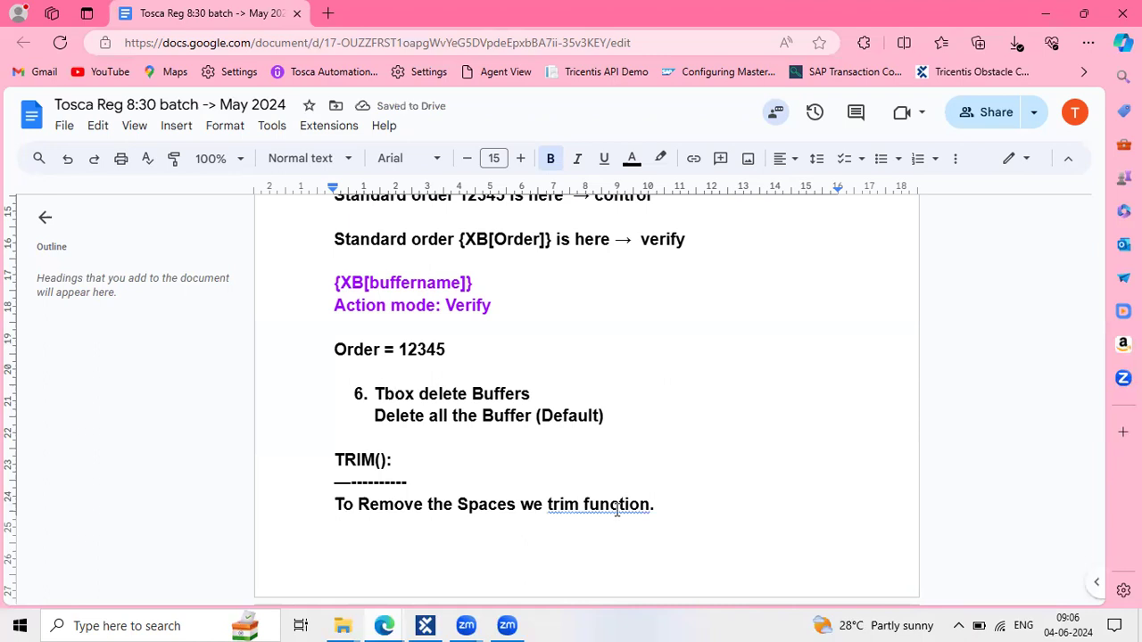
mouse_move(616, 503)
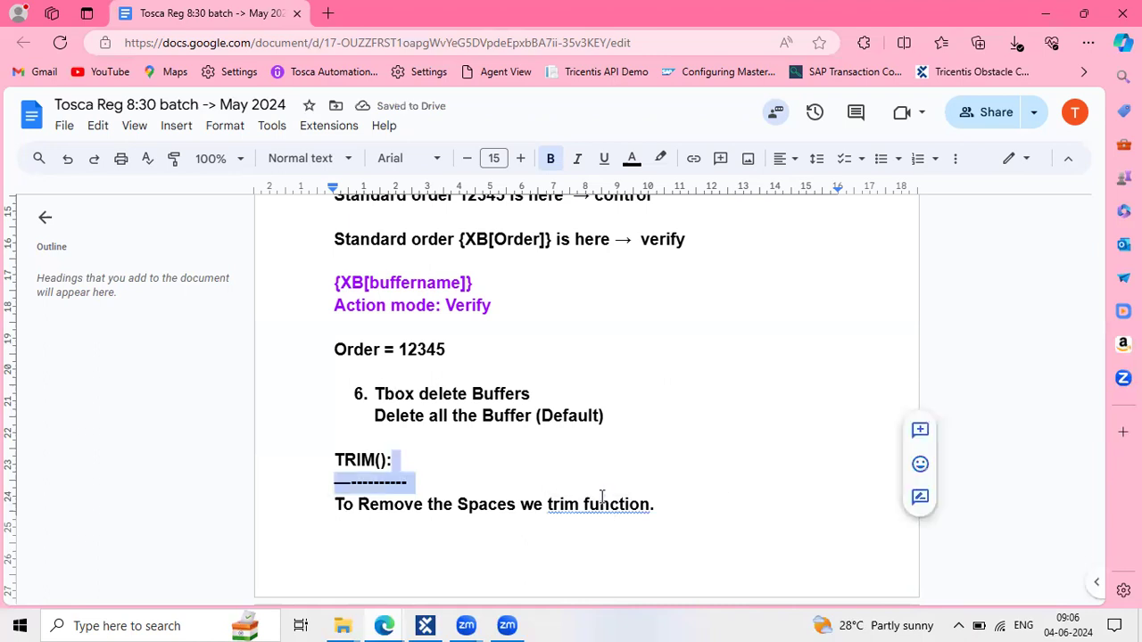
left_click(602, 479)
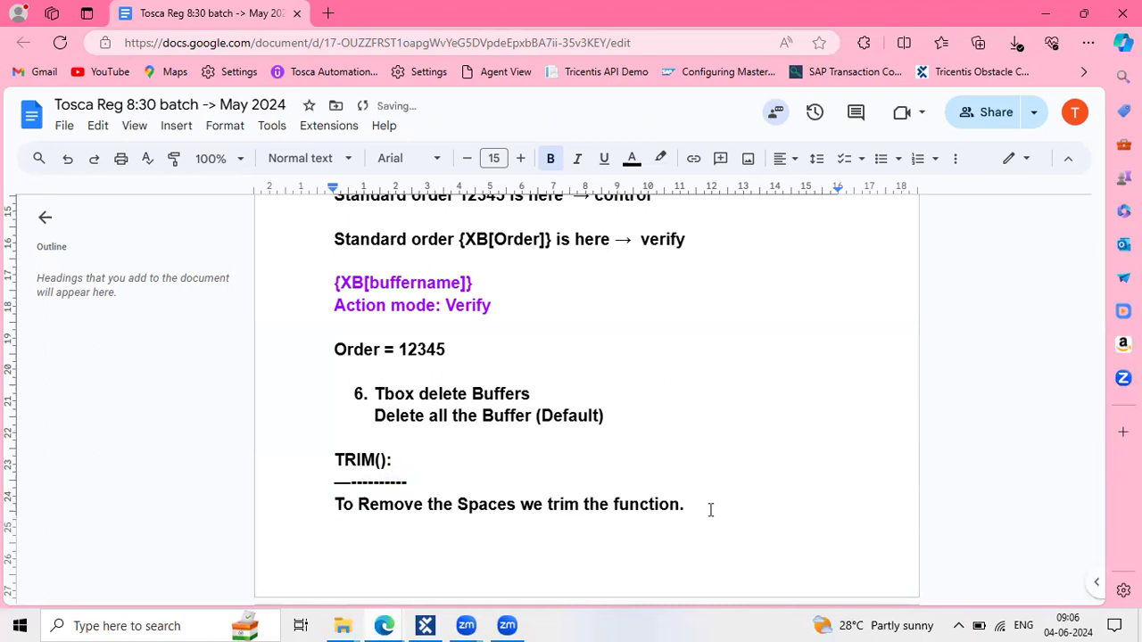
On the next page, write the example 'Order number ==> {TRIM[{B[ordernumber]}]}'
scroll(405, 467, "down", 2)
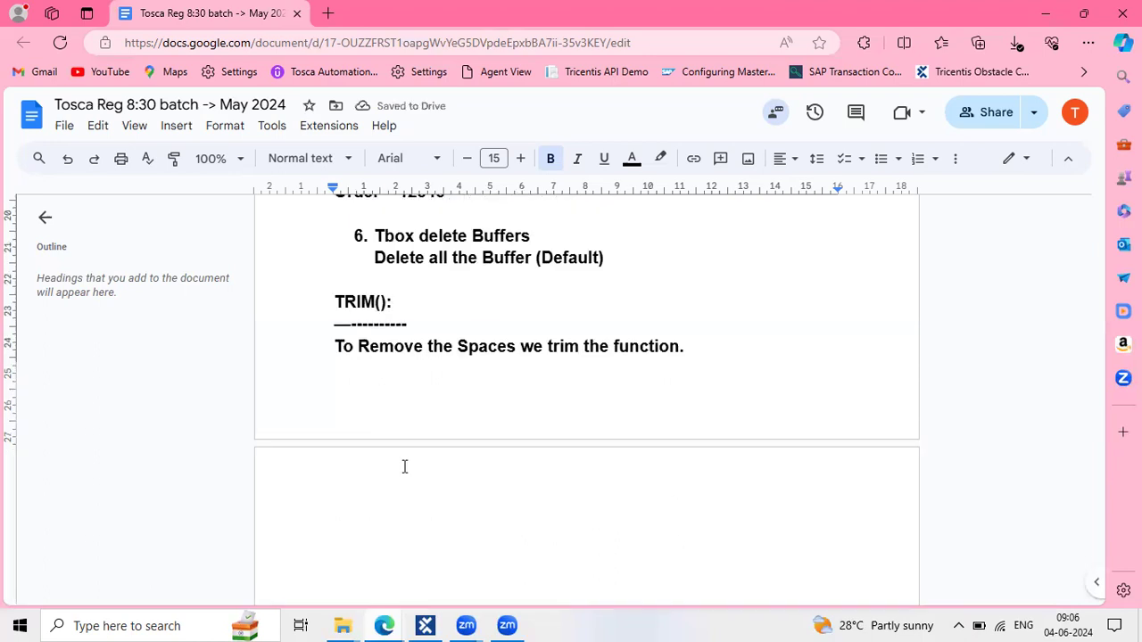
key("Return")
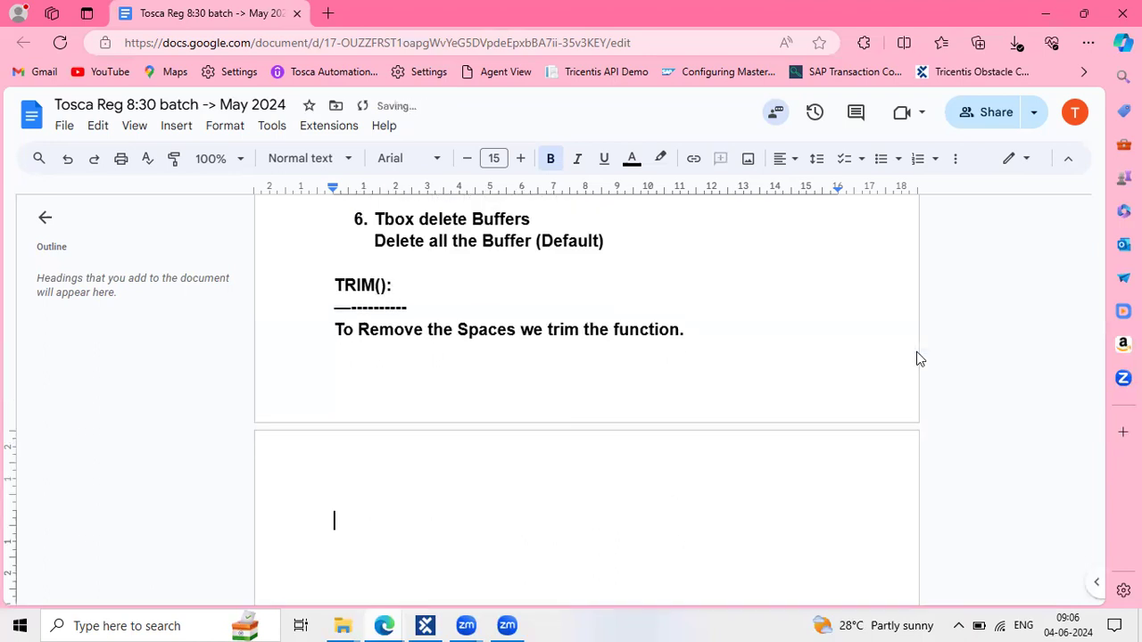
scroll(919, 357, "down", 1)
type("O")
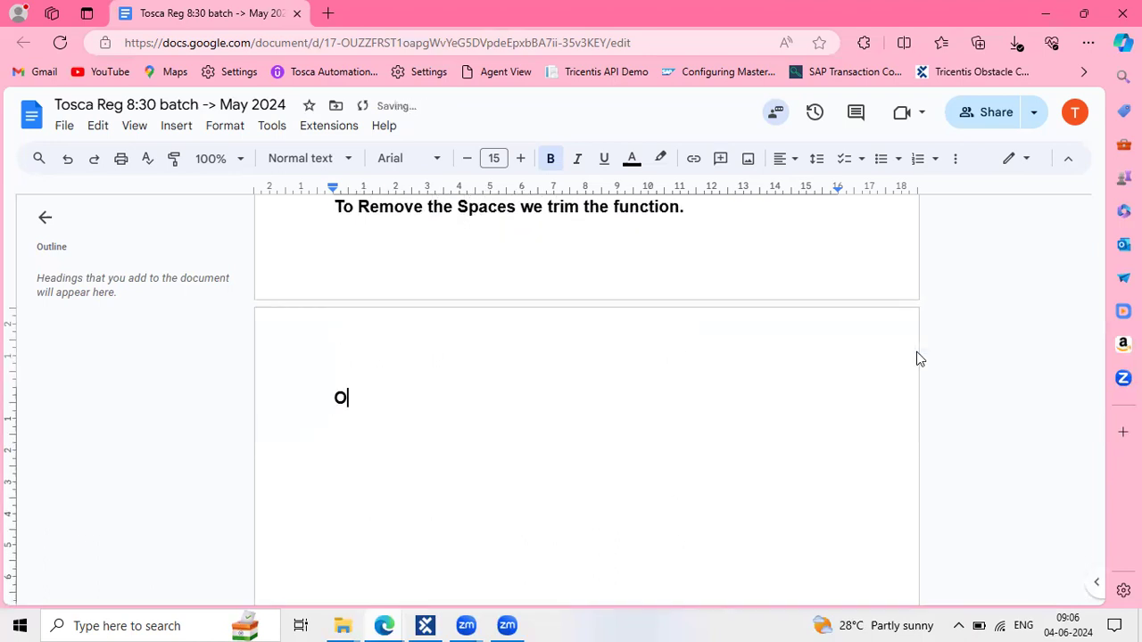
type("rder num")
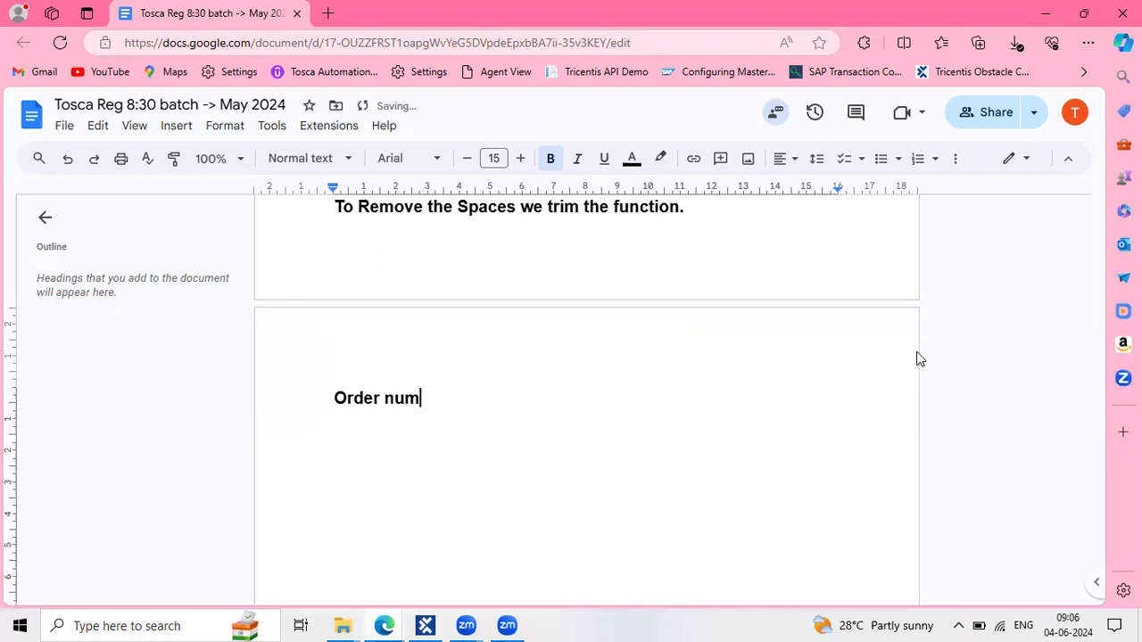
type("ber ")
type("==")
type("> ")
type("{")
type("TRIM")
type("[")
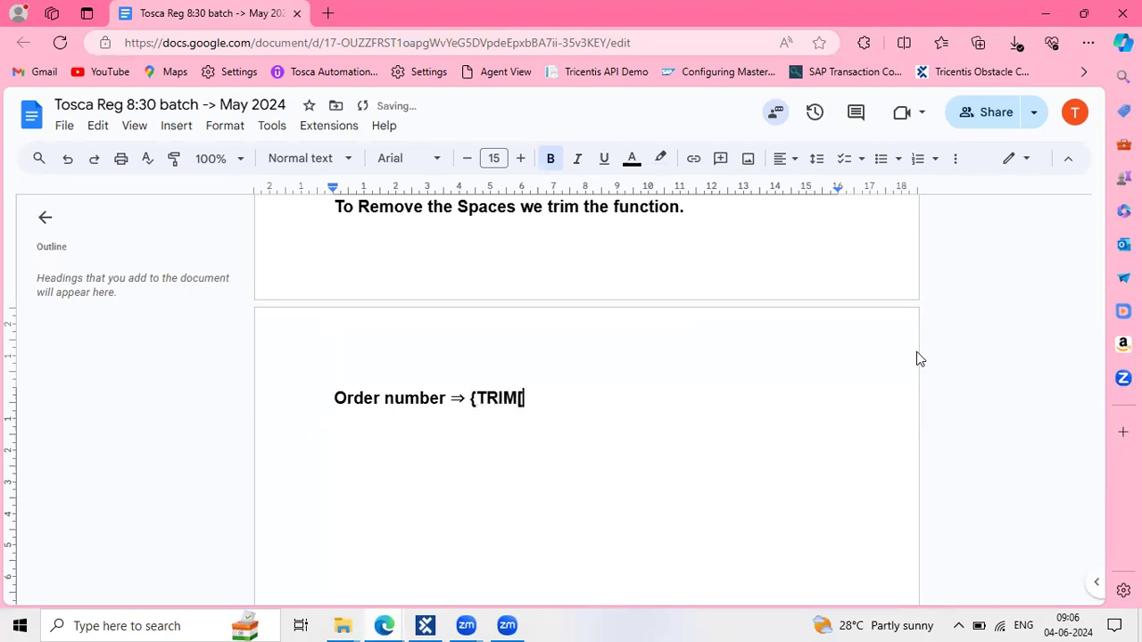
type("]}")
key("Left")
key("Left")
type("{B[ord")
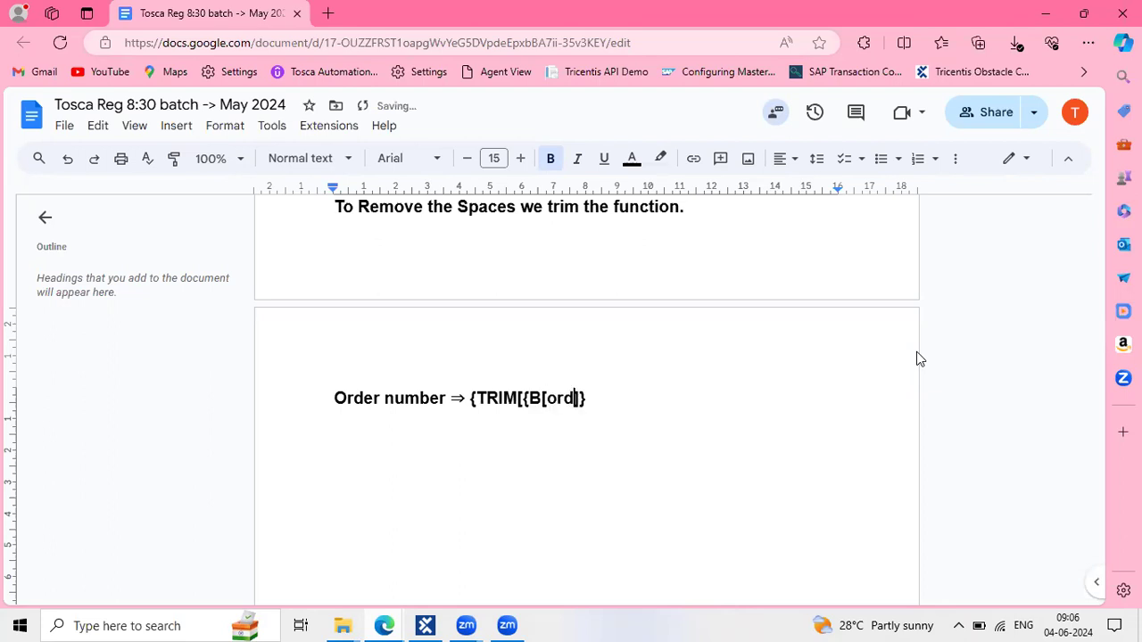
type("ernumber")
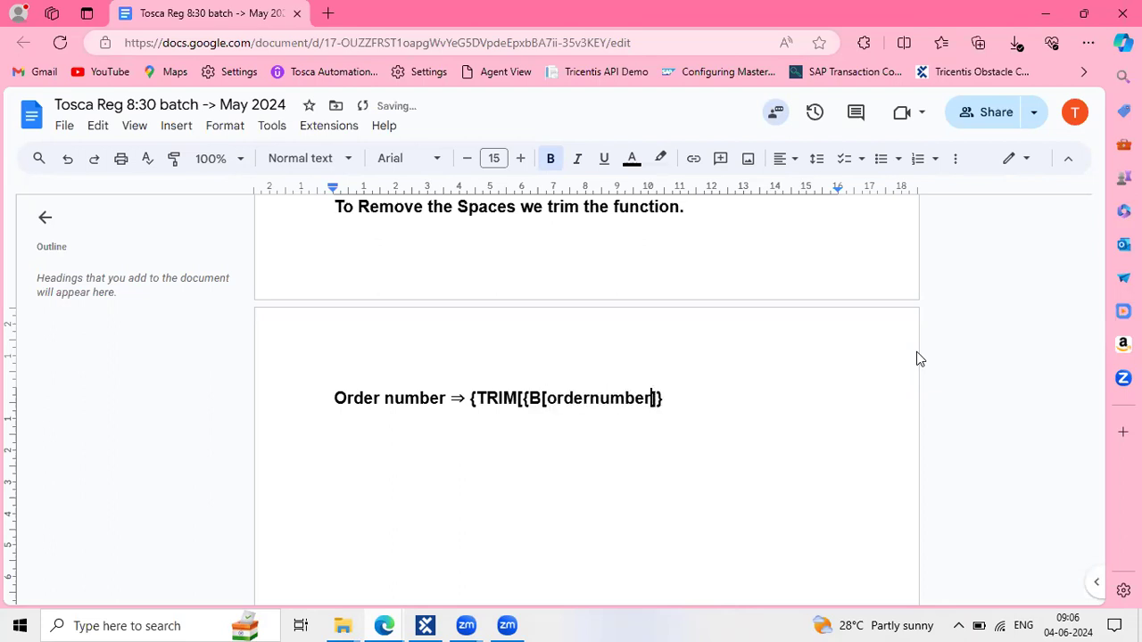
type("]}")
Scroll back through the earlier buffer notes, then return to the open windows
left_click(1096, 392)
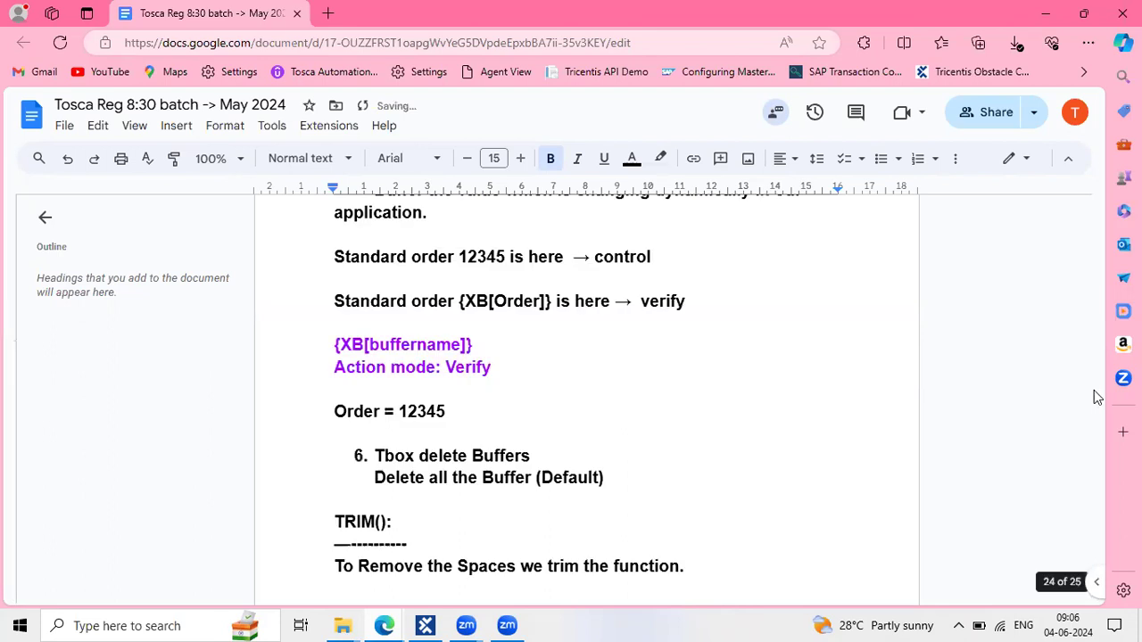
left_click(748, 225)
scroll(693, 363, "down", 6)
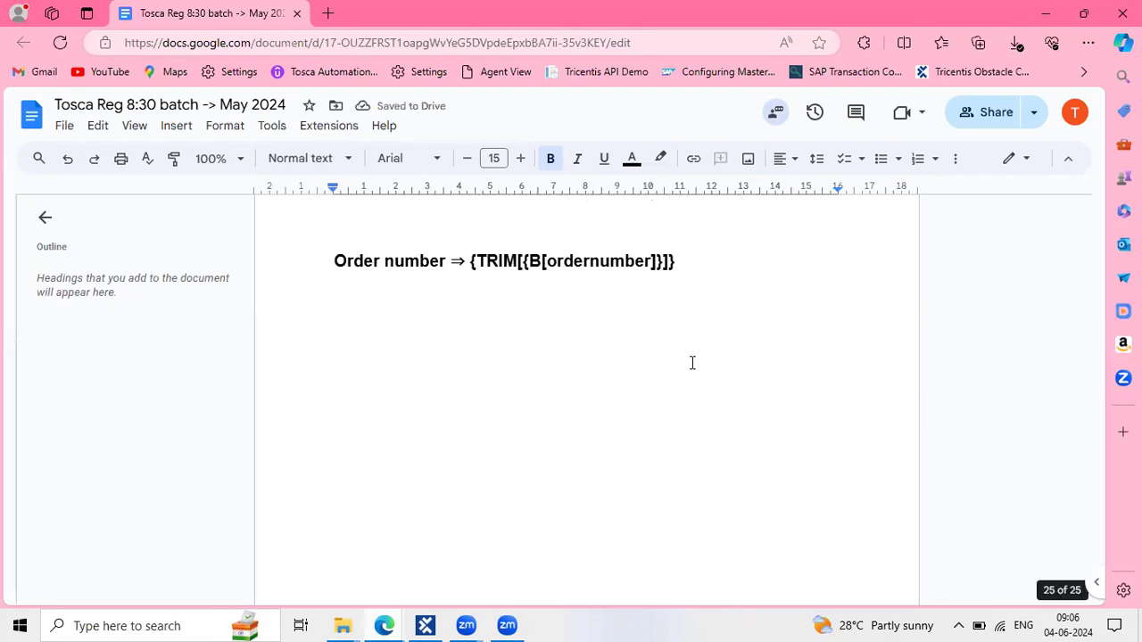
left_click_drag(698, 291, 386, 245)
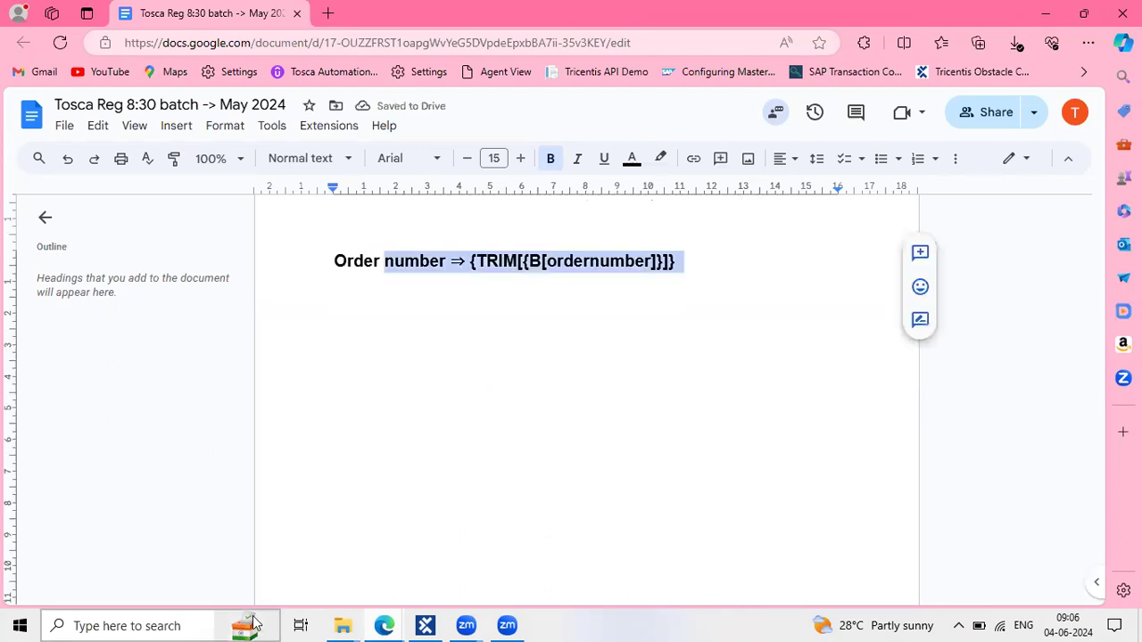
left_click(391, 625)
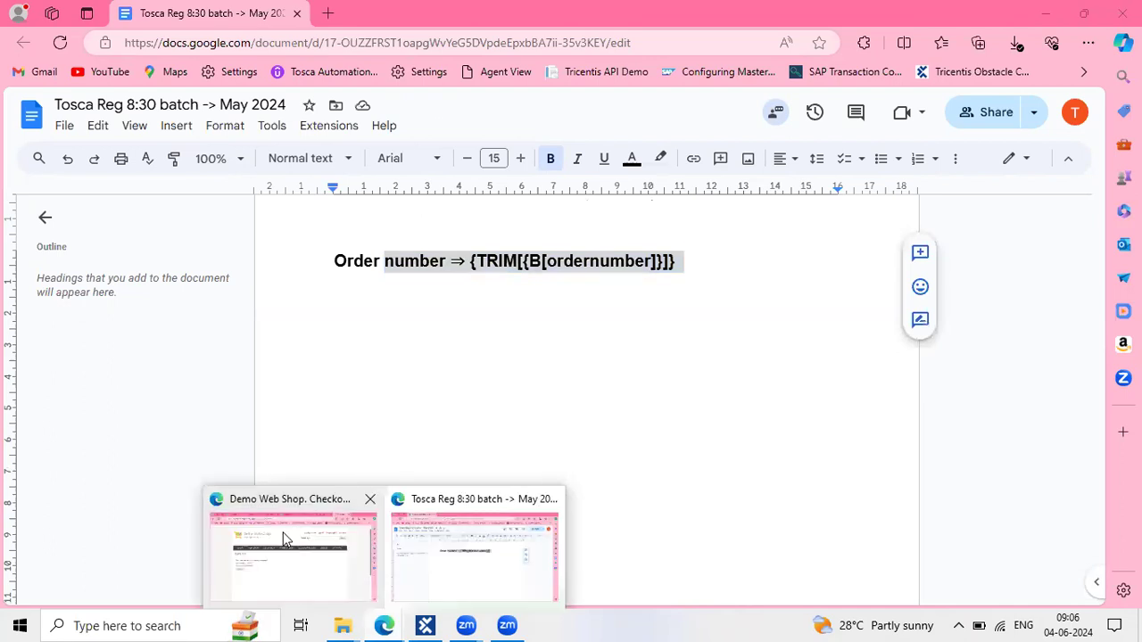
In the 8:30 May folder, edit the Order number step's action mode and value
left_click(427, 625)
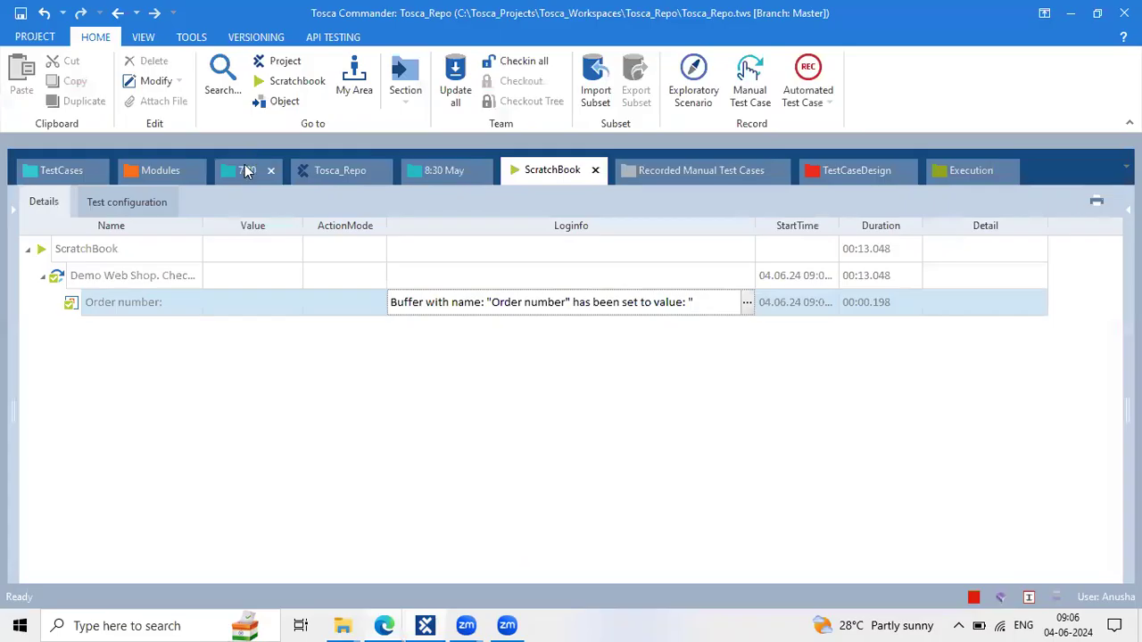
left_click(423, 172)
left_click(529, 306)
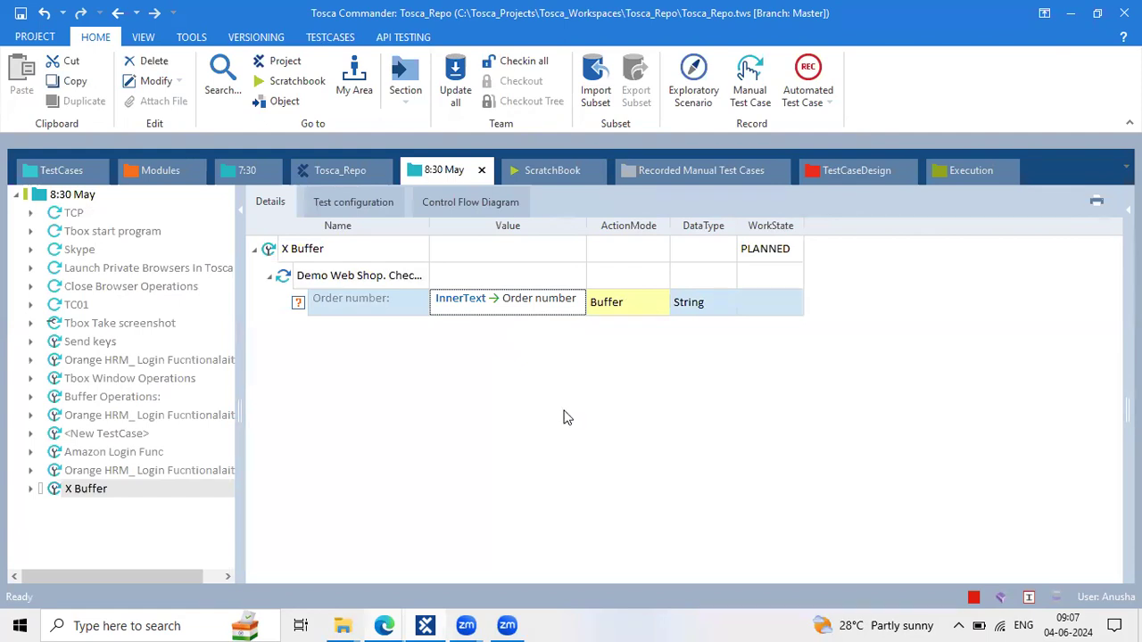
left_click(614, 307)
left_click(554, 305)
Open the Buffer Viewer and examine the leading and trailing spaces in the Order number value
left_click(191, 37)
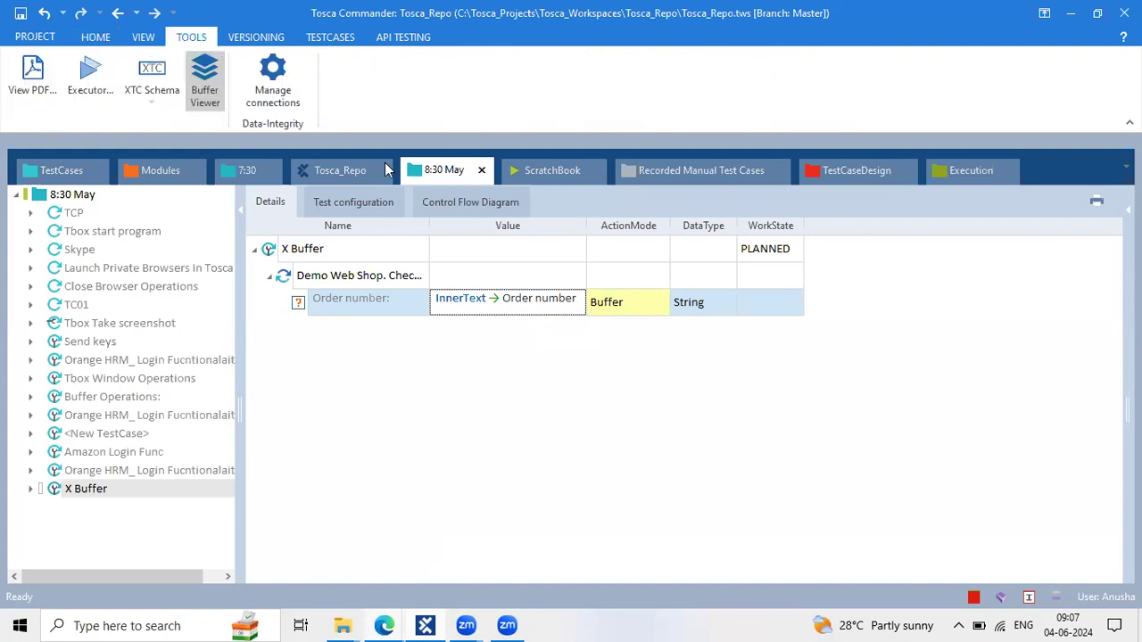
left_click(205, 80)
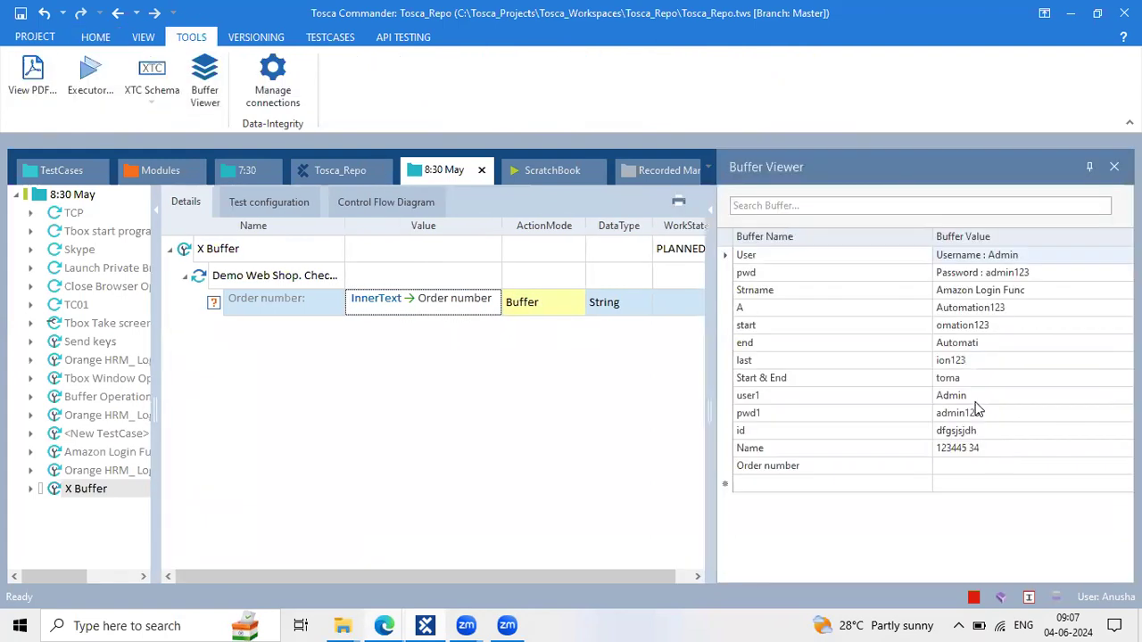
double_click(980, 464)
double_click(1107, 466)
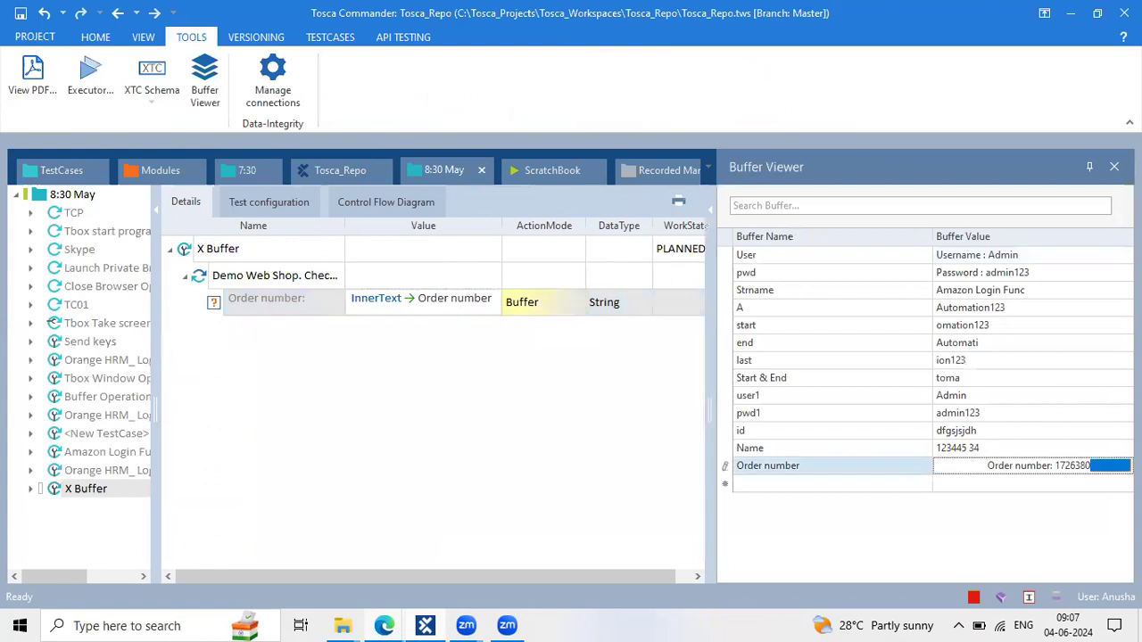
double_click(962, 464)
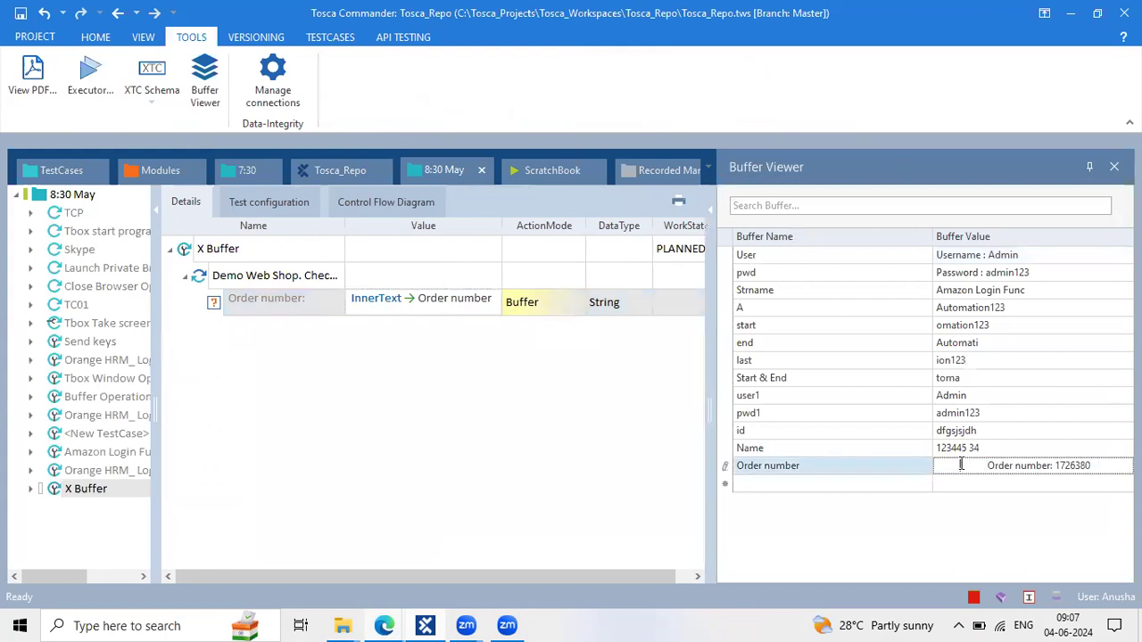
left_click(1114, 466)
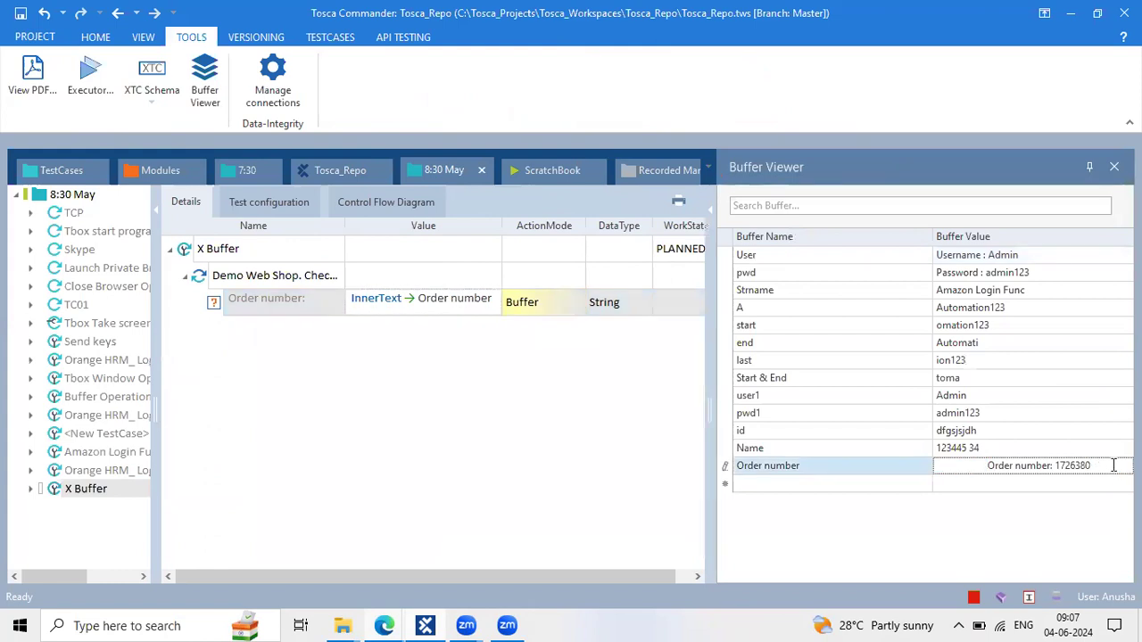
left_click(963, 452)
double_click(970, 467)
left_click(810, 465)
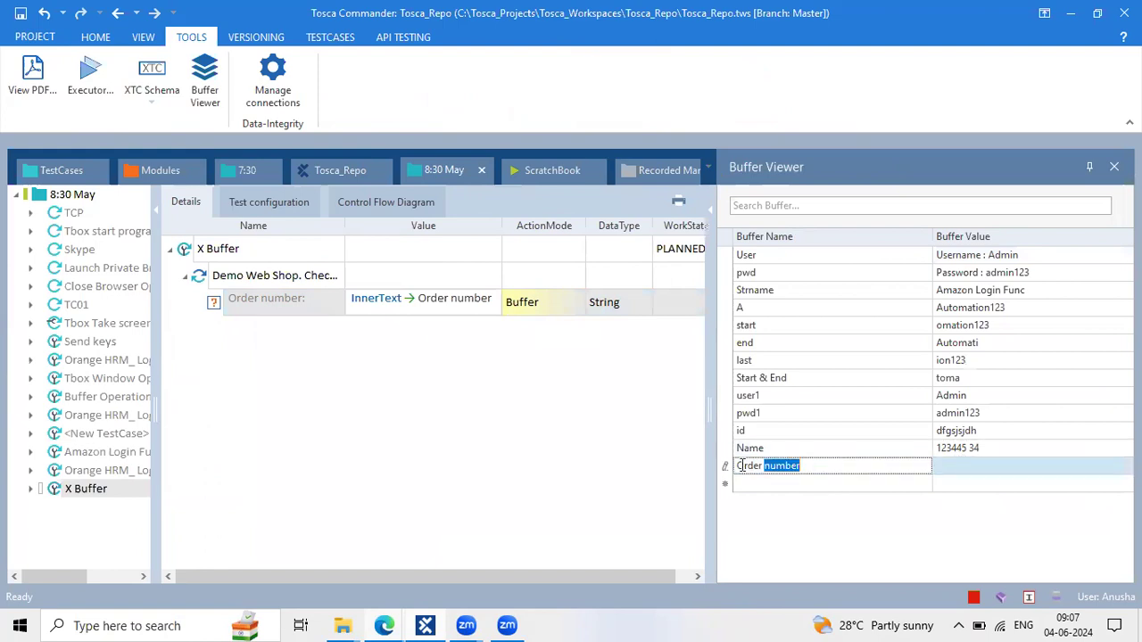
double_click(969, 465)
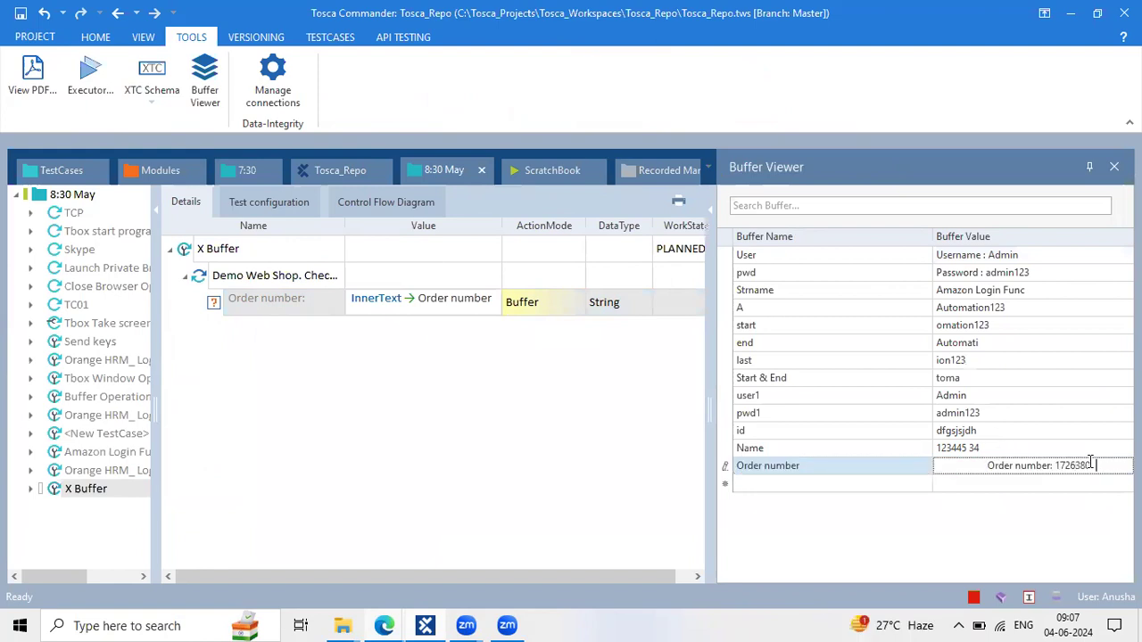
left_click(956, 453)
left_click(956, 467)
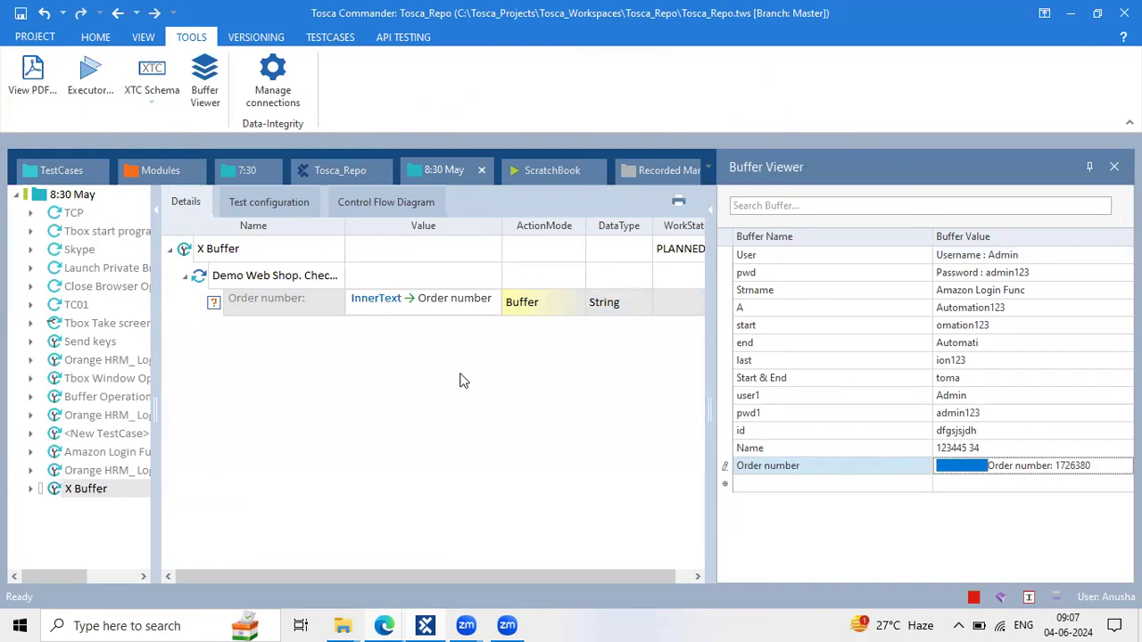
left_click(247, 254)
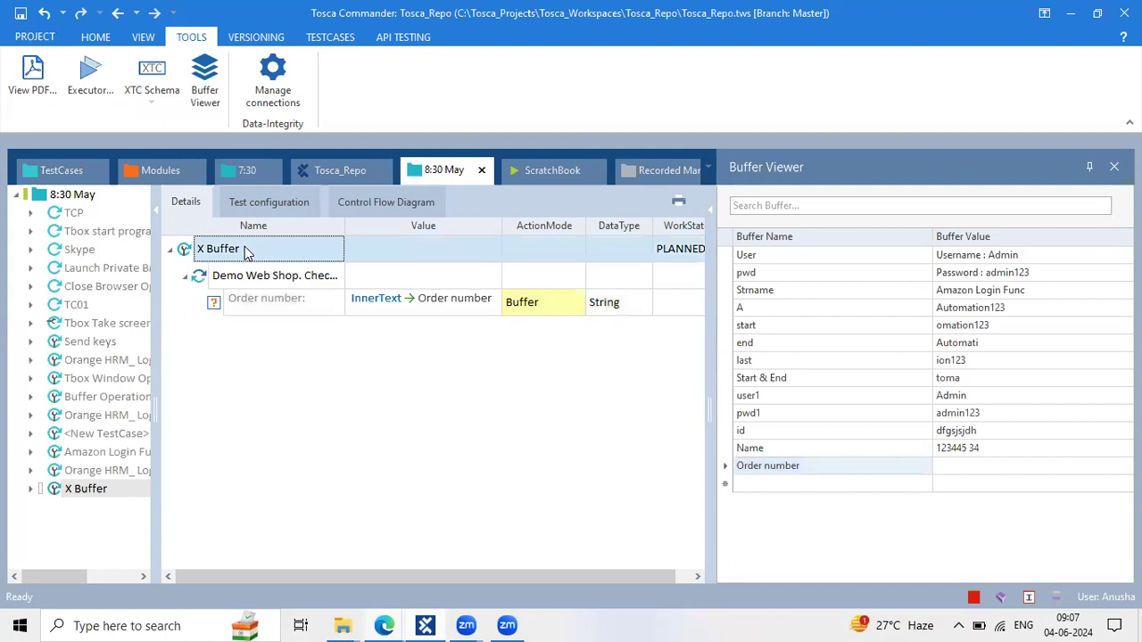
Add a TBox Set Buffer step to X Buffer and name its buffer Order number
right_click(245, 246)
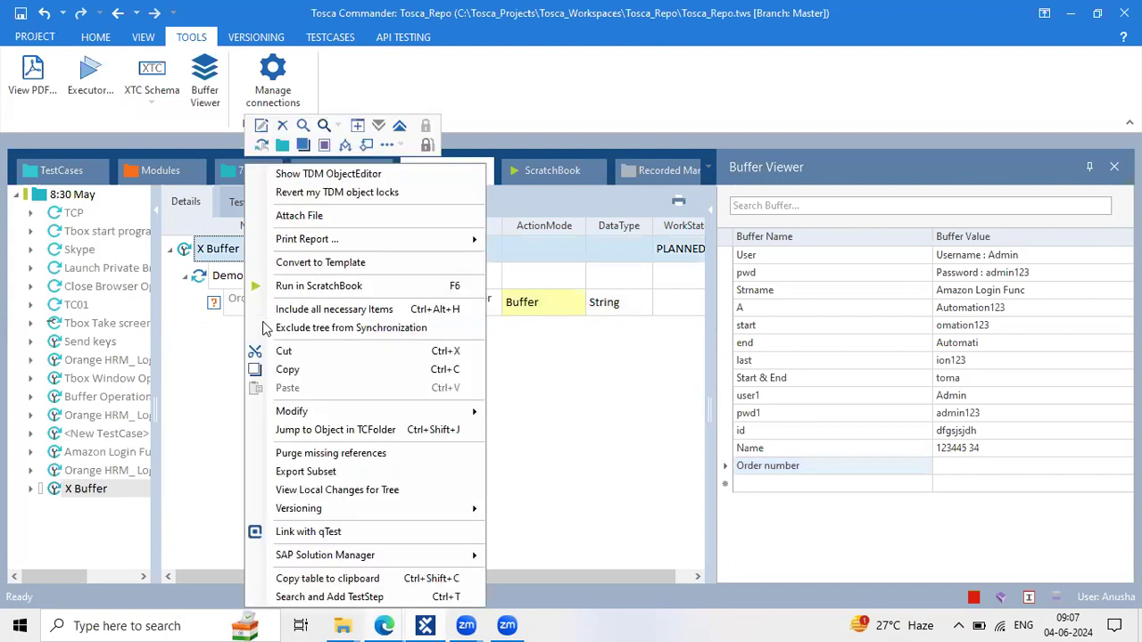
left_click(357, 598)
type("t")
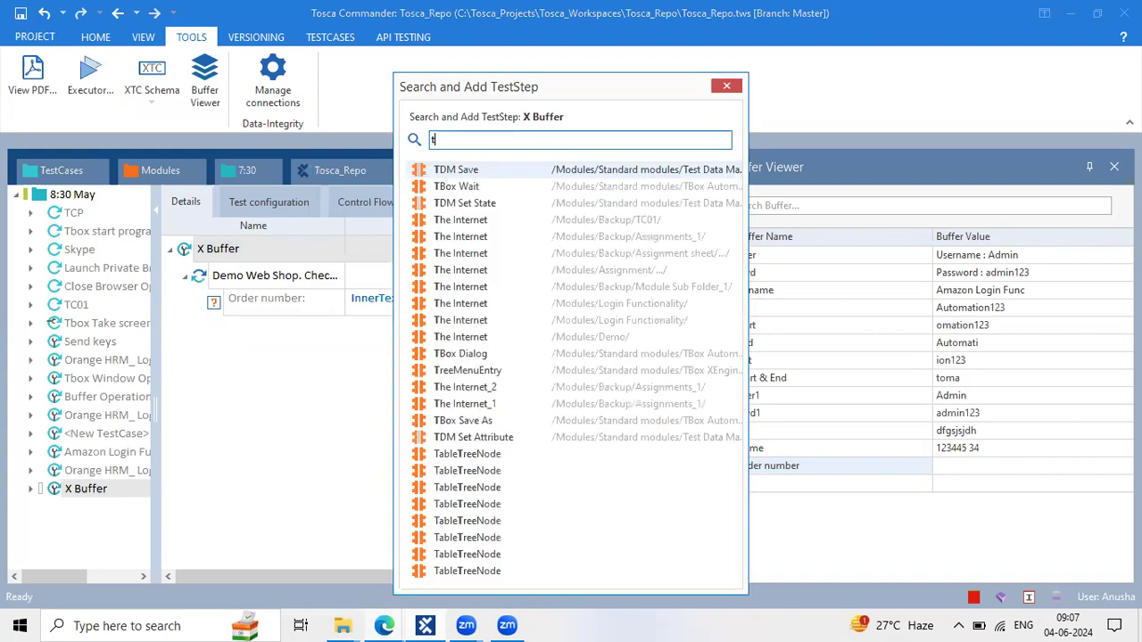
type("box set")
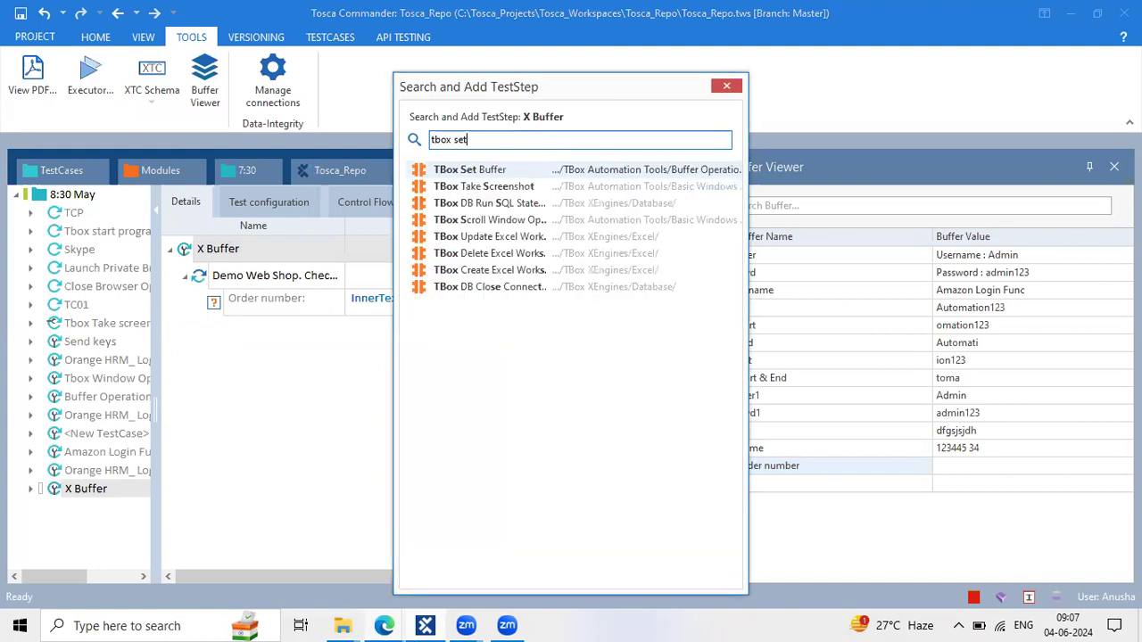
double_click(470, 174)
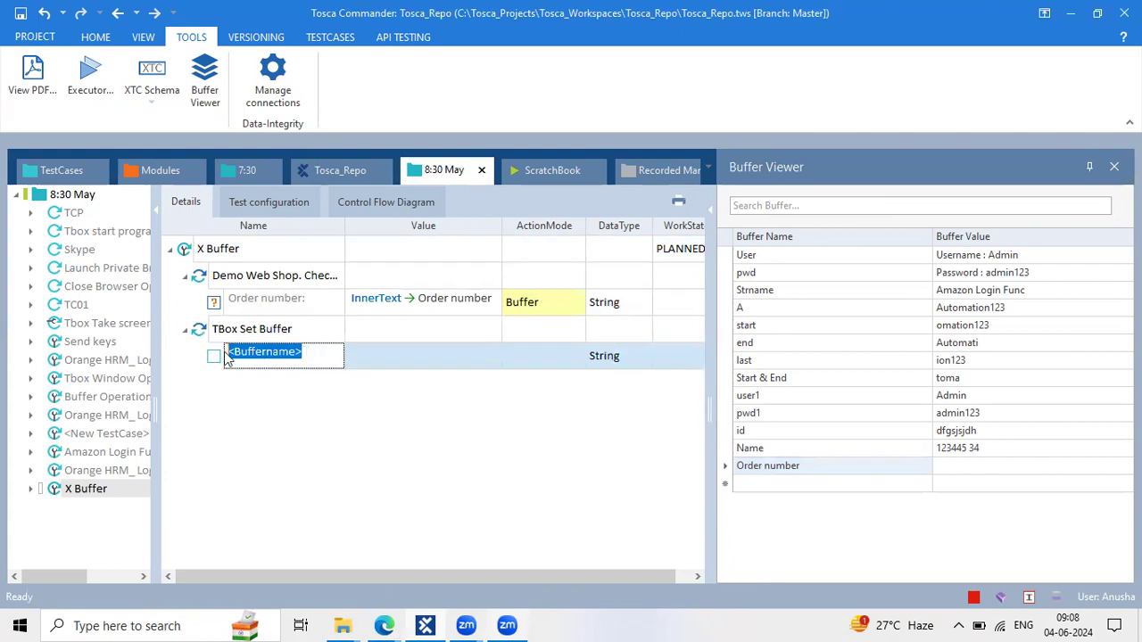
double_click(819, 467)
key("ctrl+c")
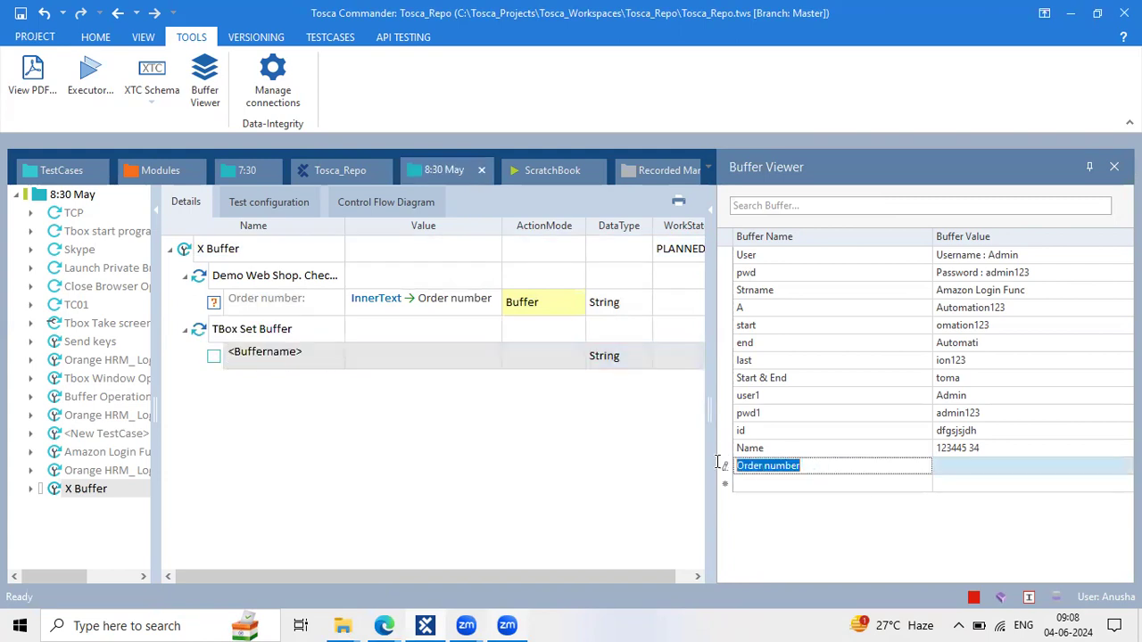
double_click(321, 352)
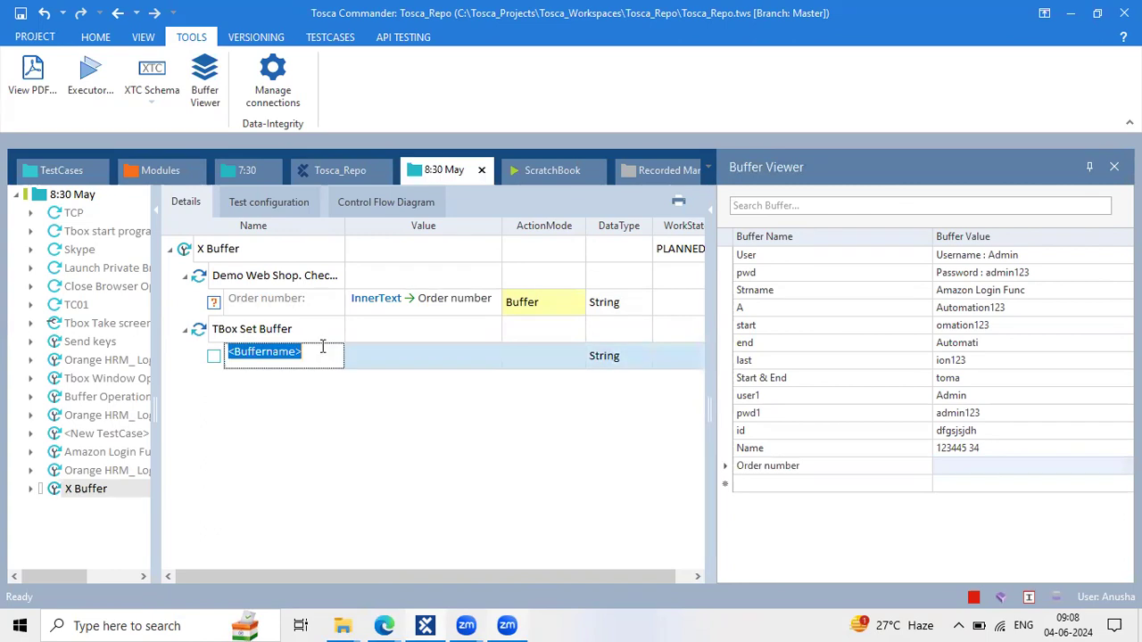
key("ctrl+v")
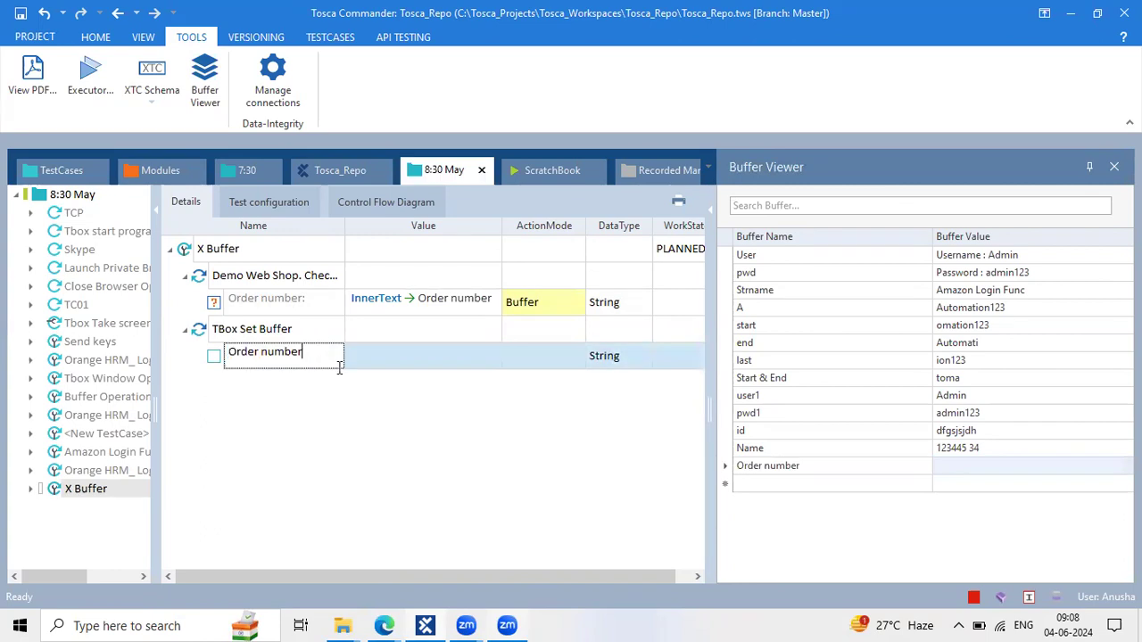
Set the Order number buffer value to {TRIM[{B[Order number]}]}
left_click(415, 355)
type("{")
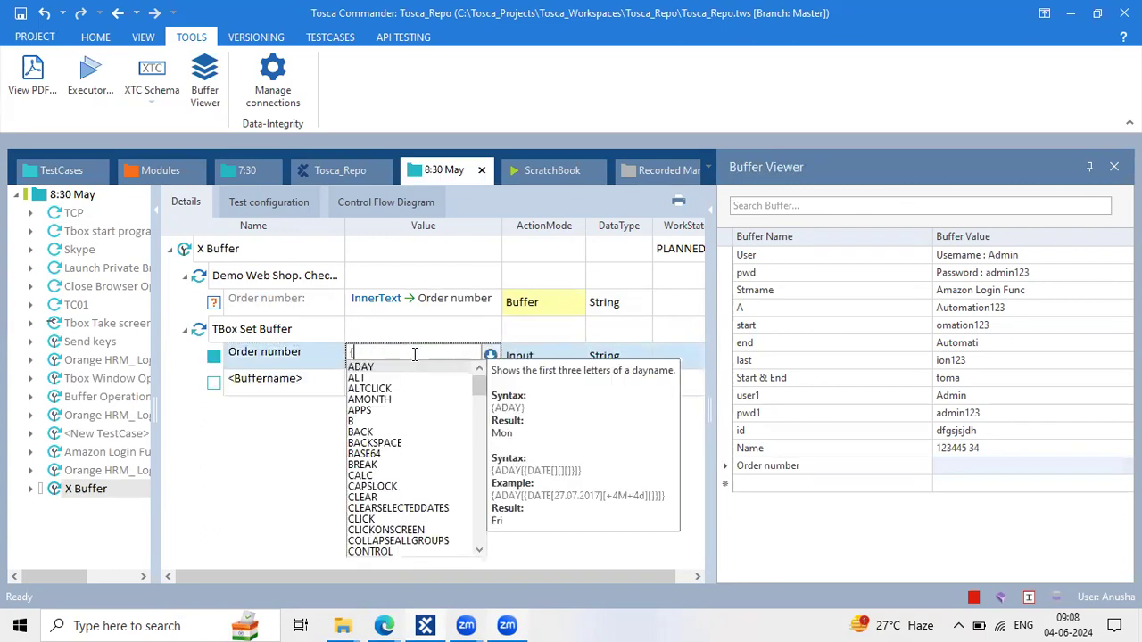
type("TRIM")
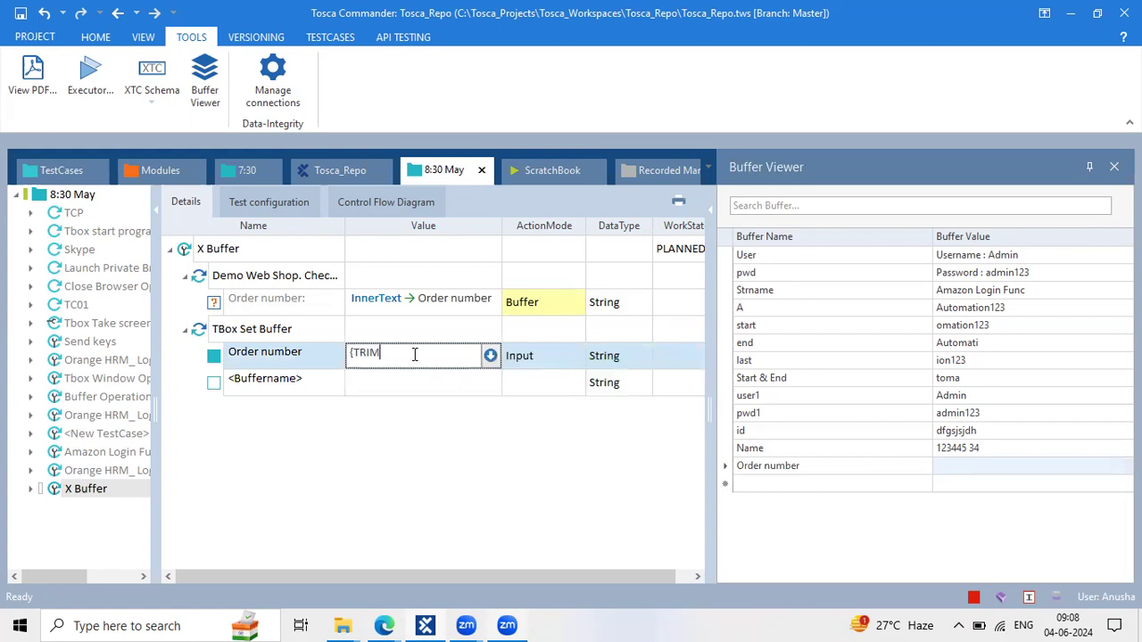
type("[]")
left_click(417, 381)
left_click(397, 360)
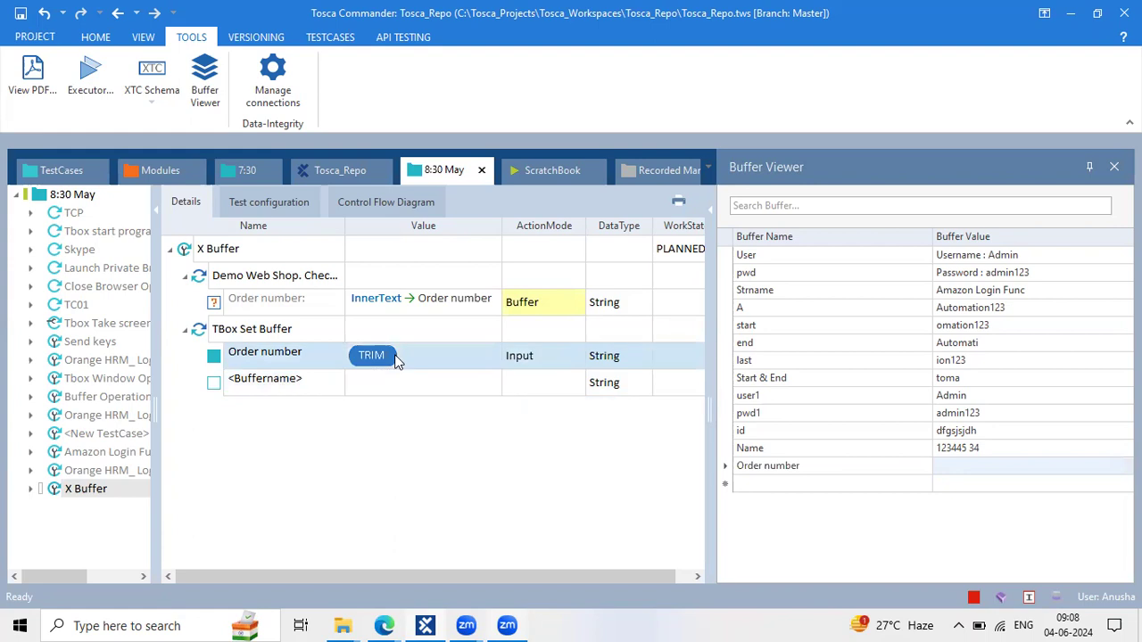
left_click(382, 356)
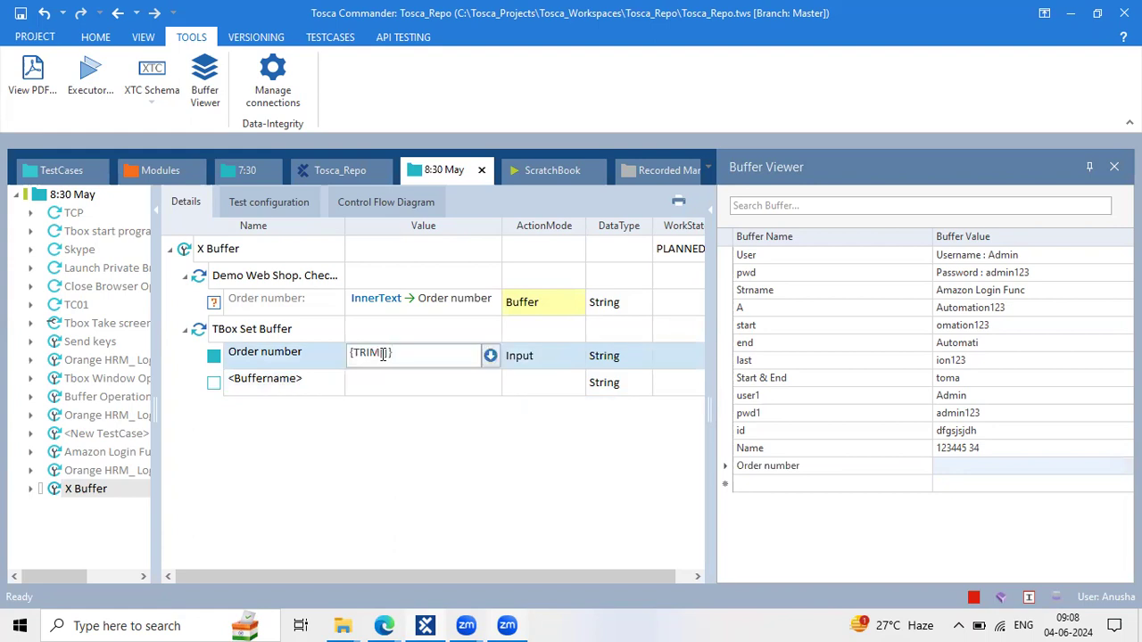
type("{B[")
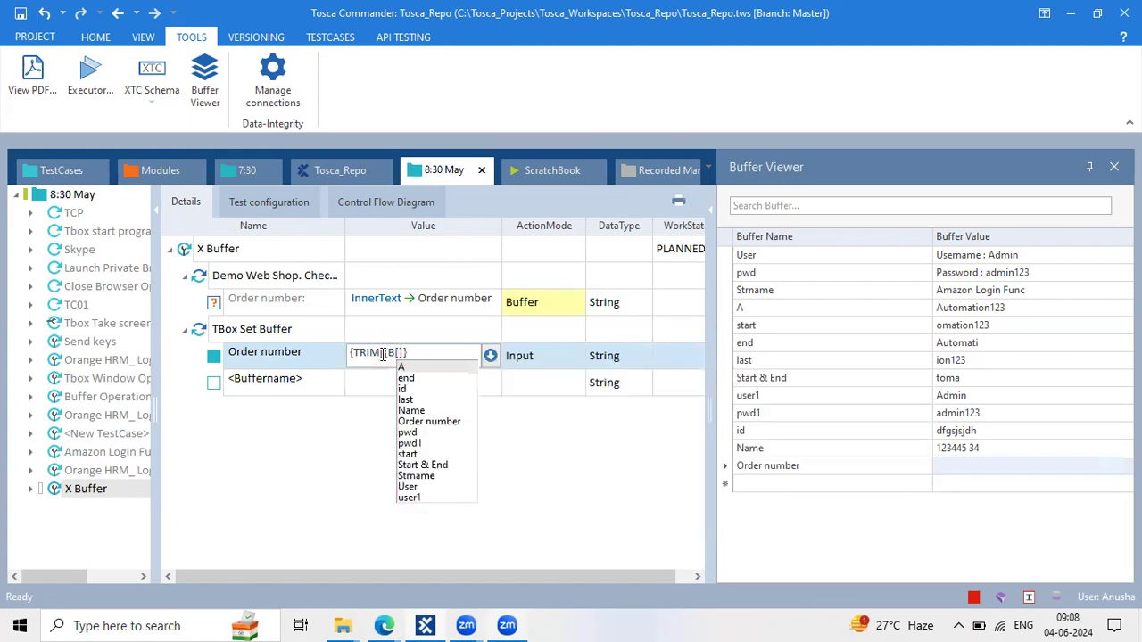
type("Or")
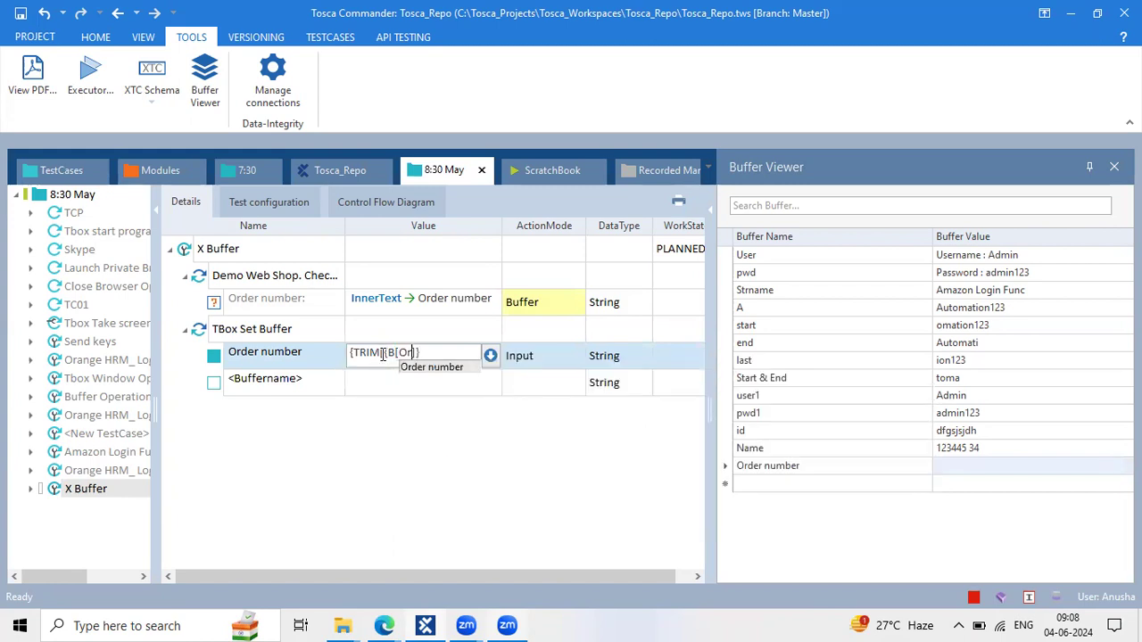
key("Return")
key("Return")
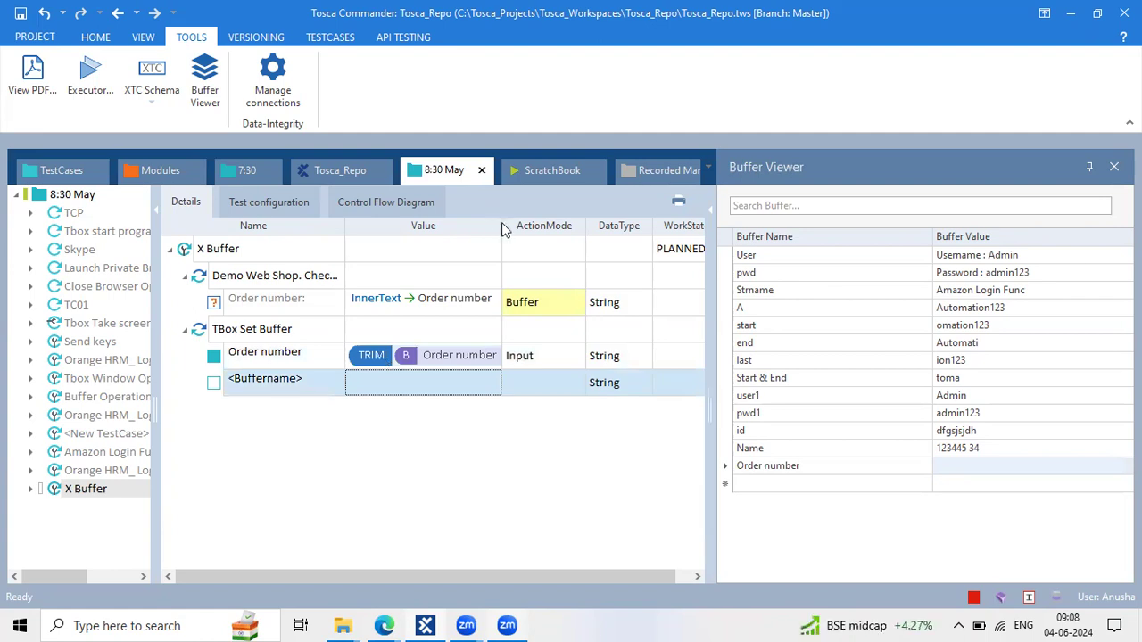
left_click_drag(501, 226, 575, 225)
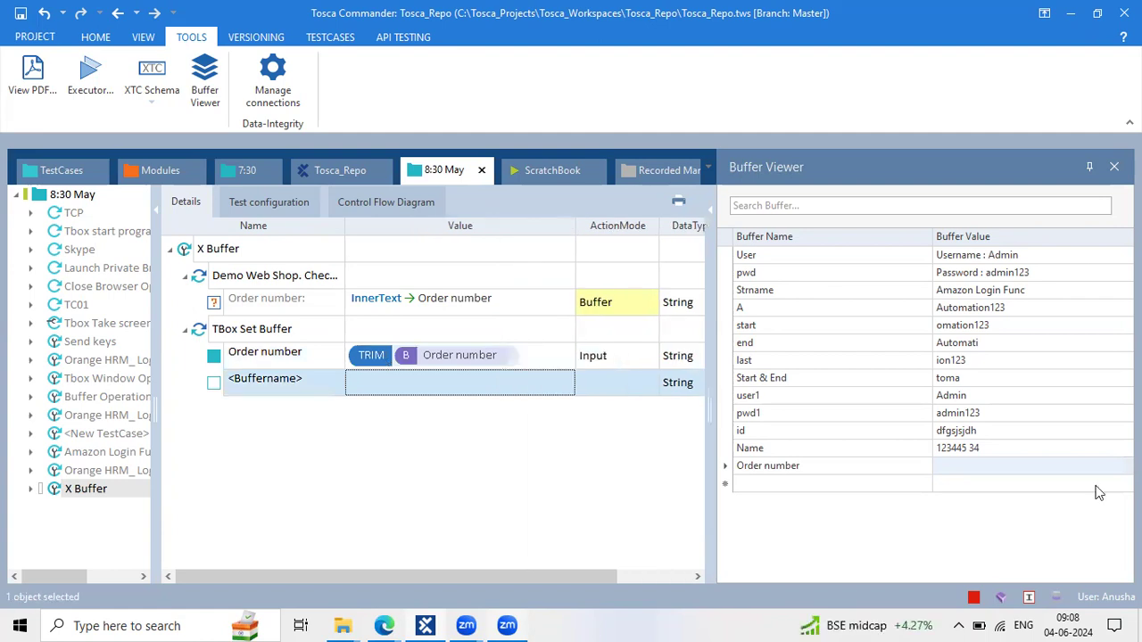
left_click(985, 469)
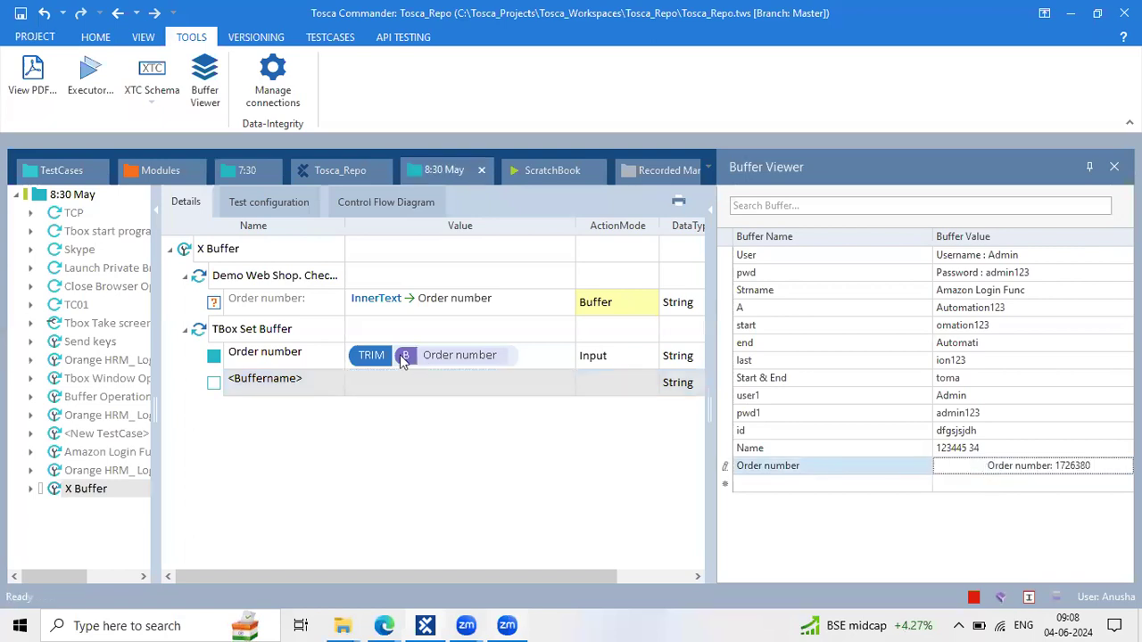
left_click(281, 330)
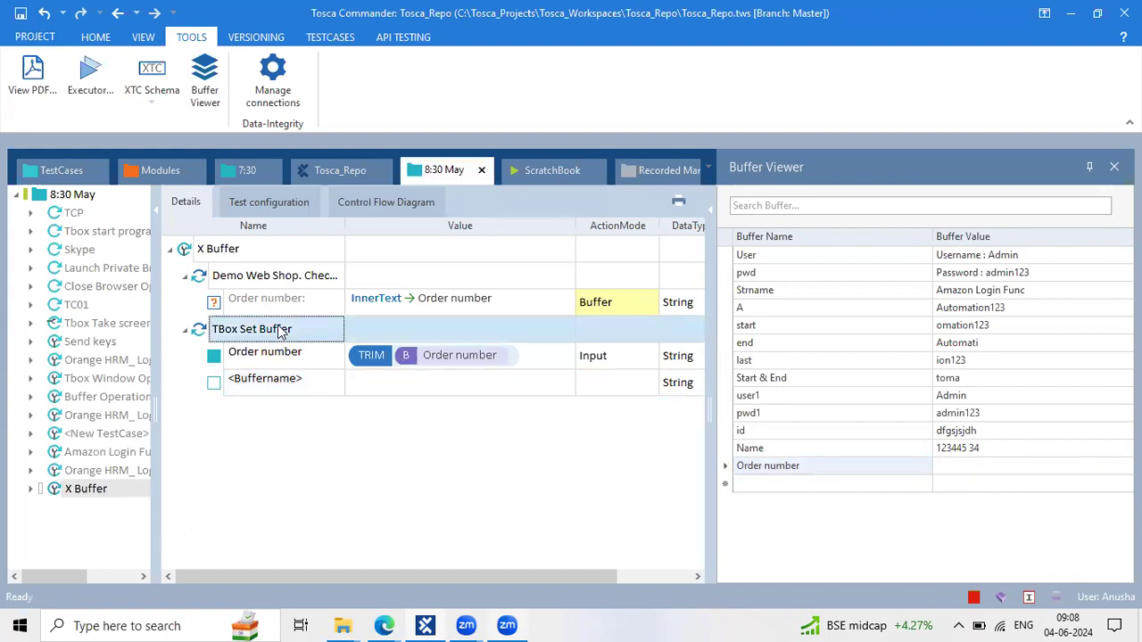
Run the TBox Set Buffer step on its own in ScratchBook
right_click(357, 403)
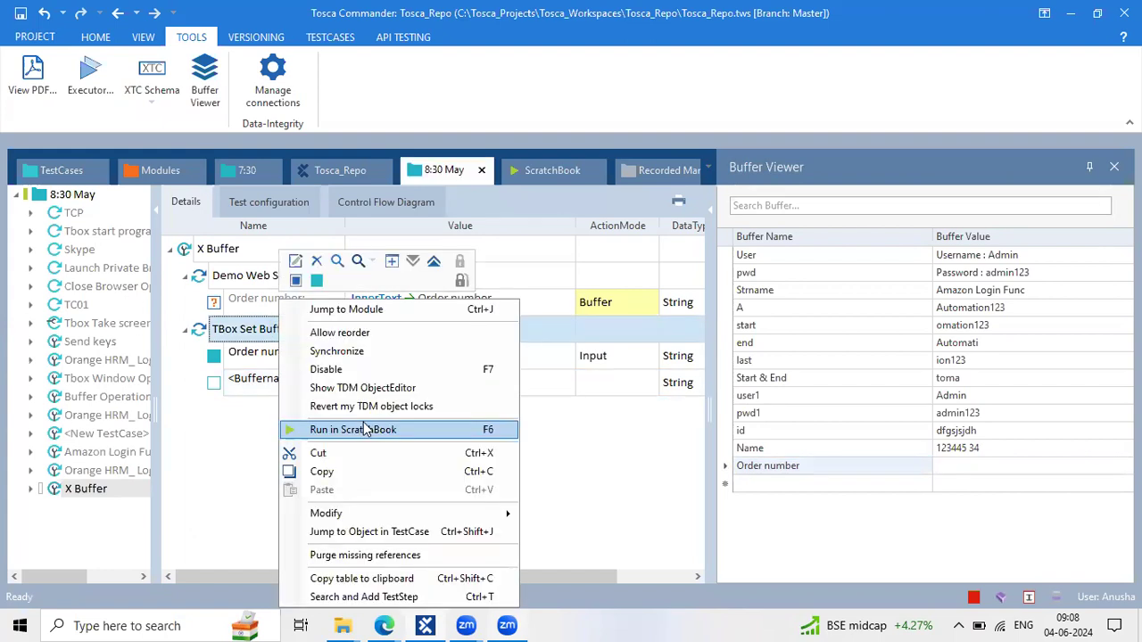
left_click(952, 473)
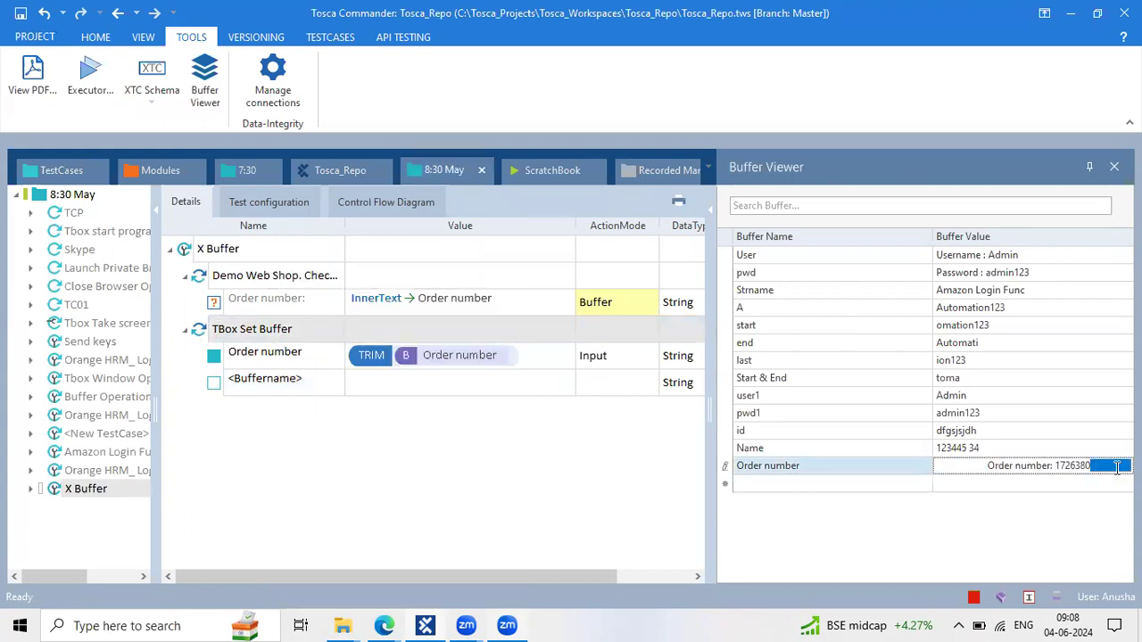
left_click(998, 507)
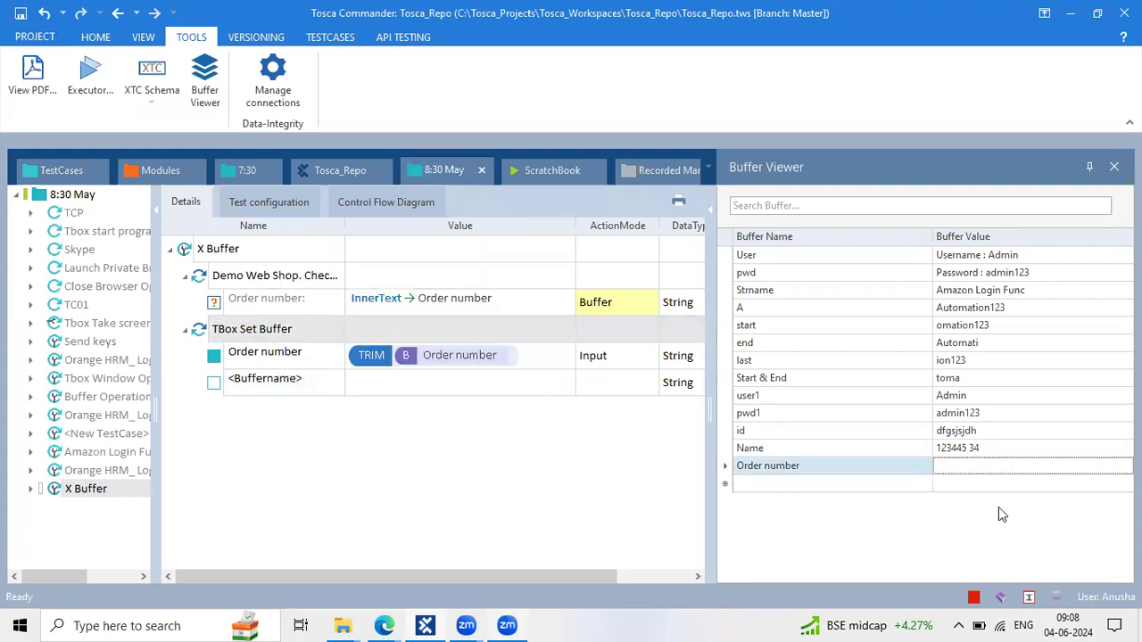
right_click(265, 330)
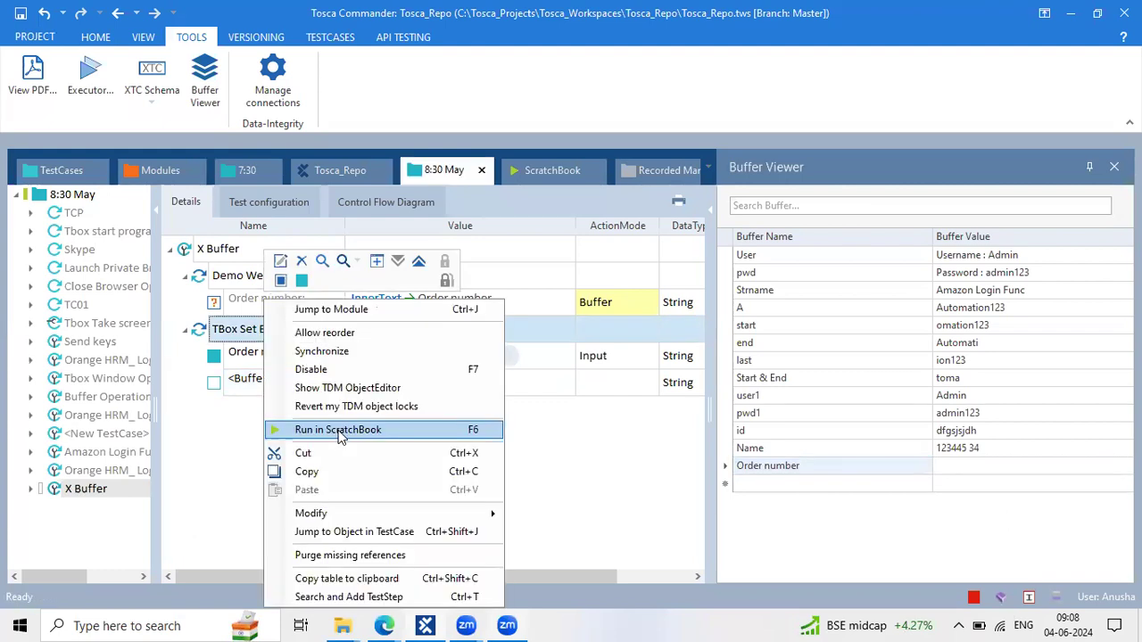
left_click(338, 429)
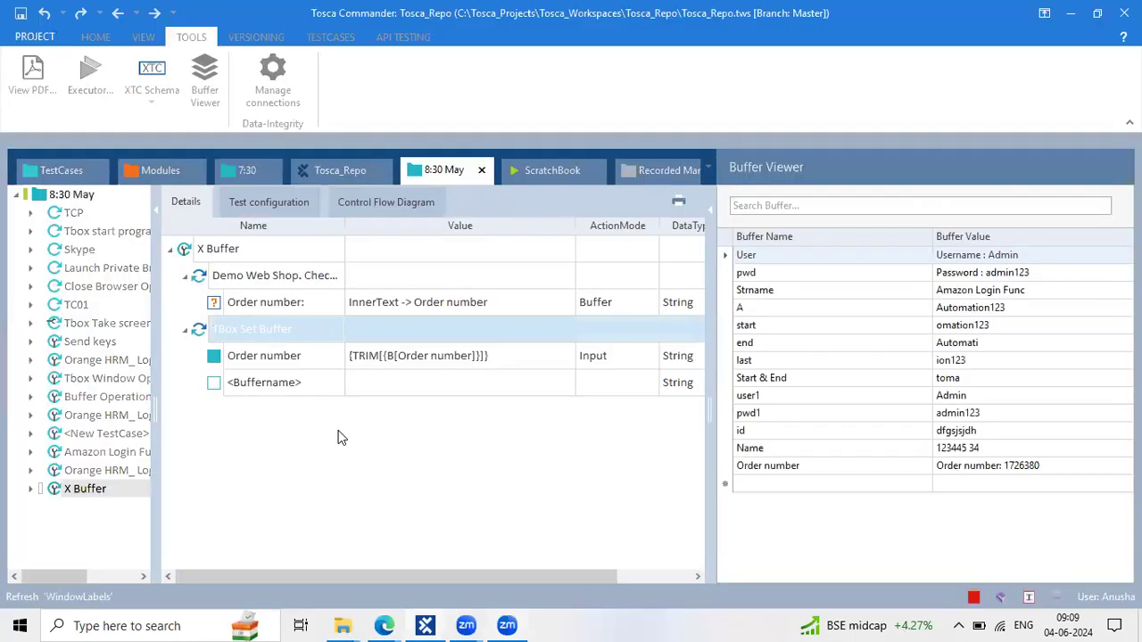
Check the trimmed Order number value in the Buffer Viewer, then go to the 8:30 May view
double_click(956, 467)
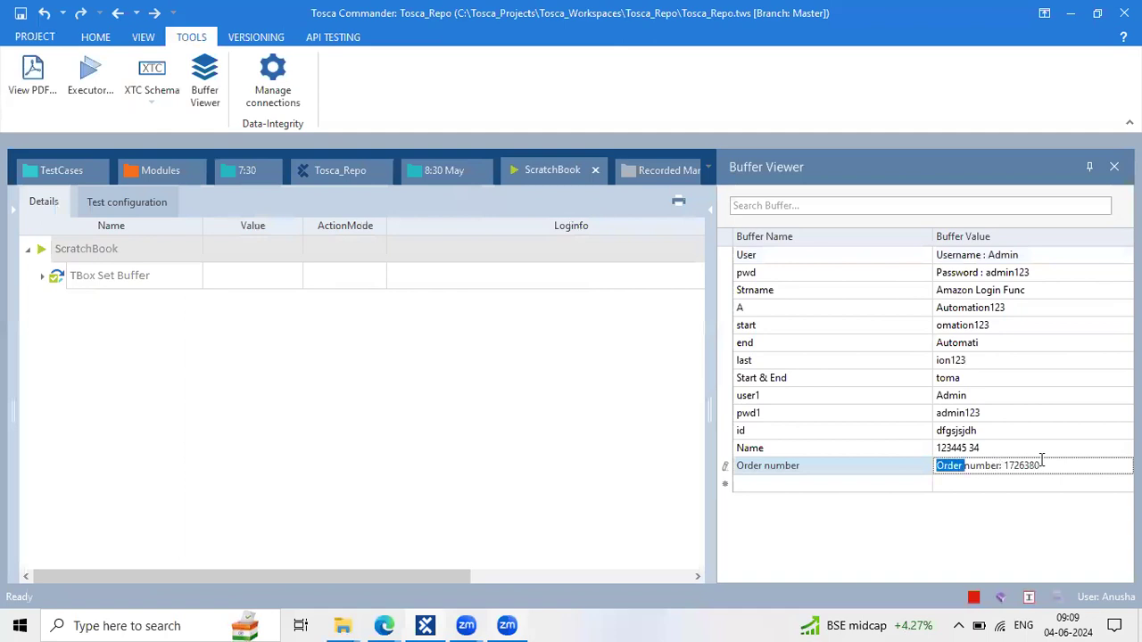
left_click_drag(1043, 461, 880, 466)
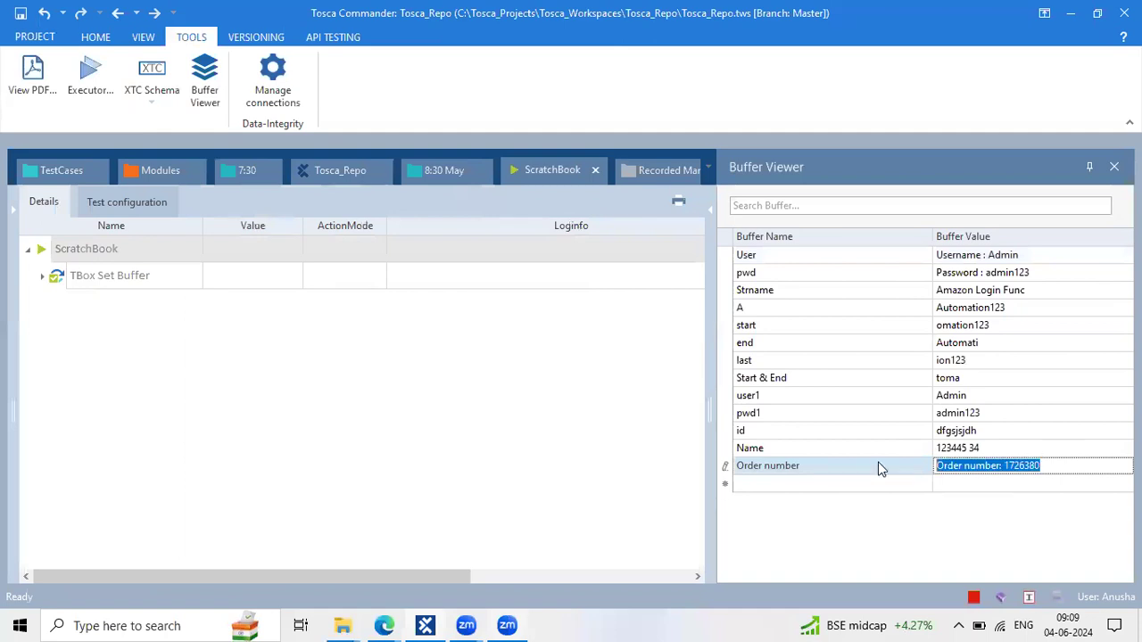
left_click(226, 342)
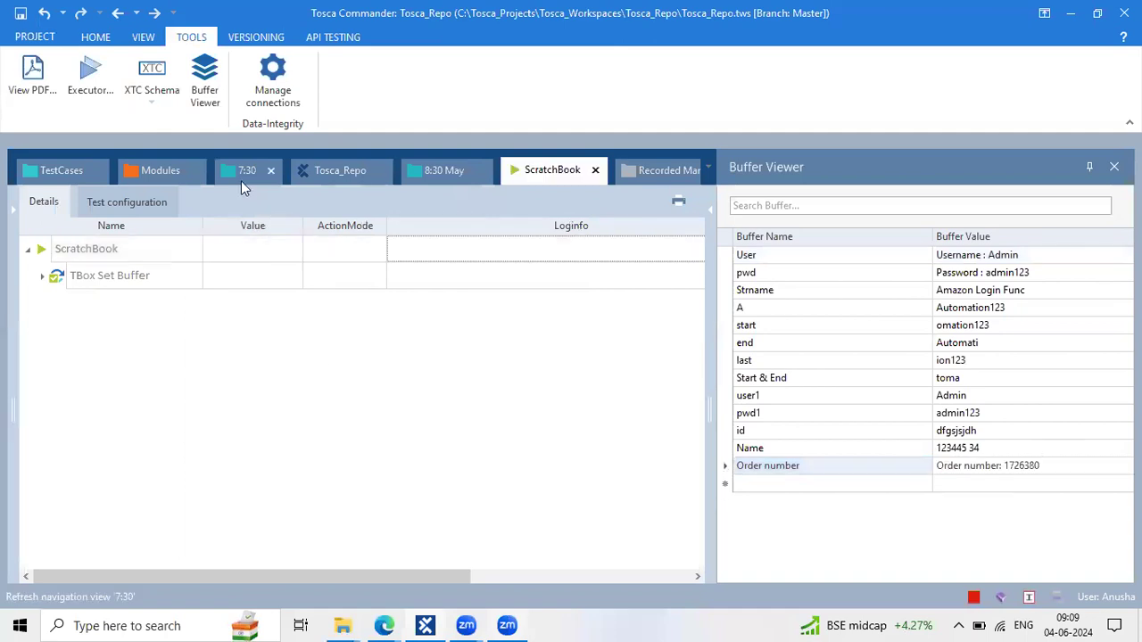
left_click(241, 181)
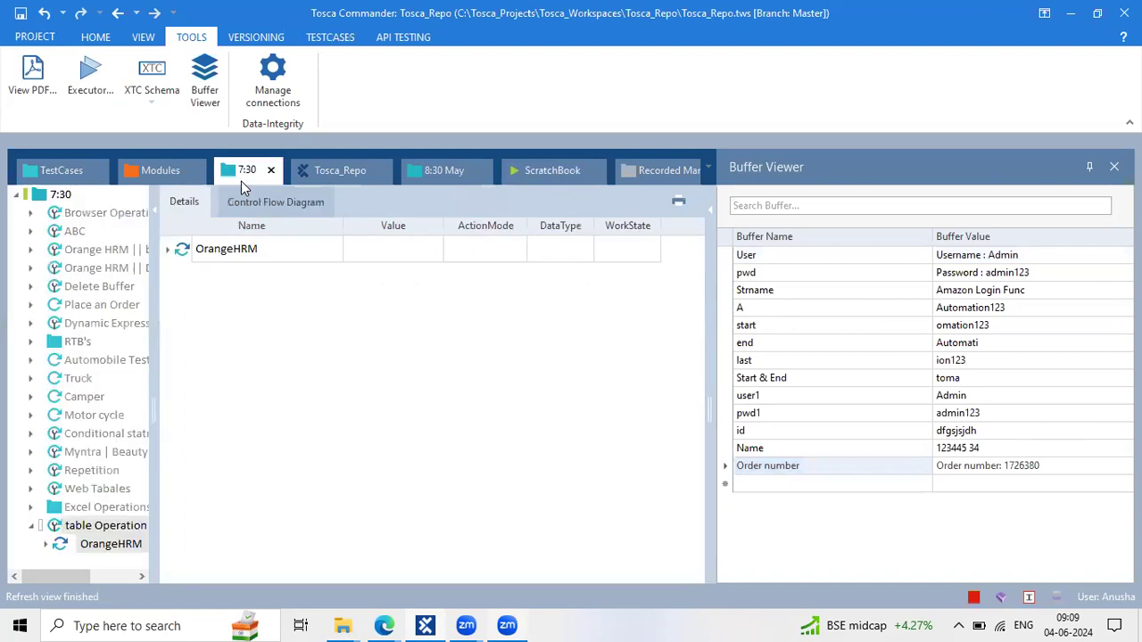
left_click(448, 178)
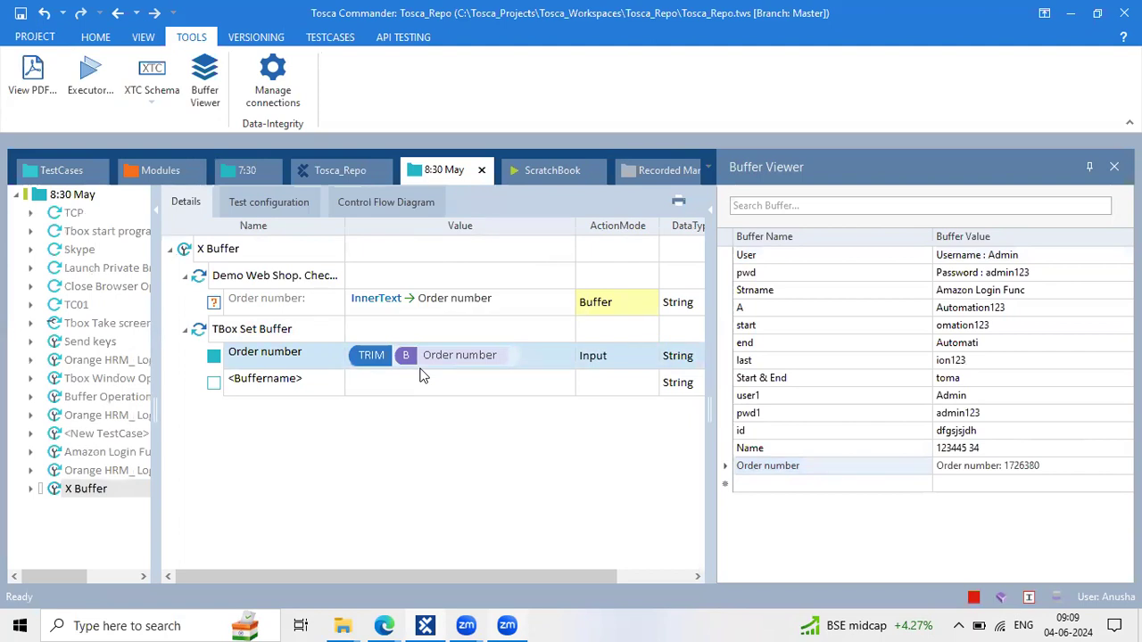
Compare the X Buffer capture and TBox Set Buffer steps with the stored Order number buffer value
left_click(590, 307)
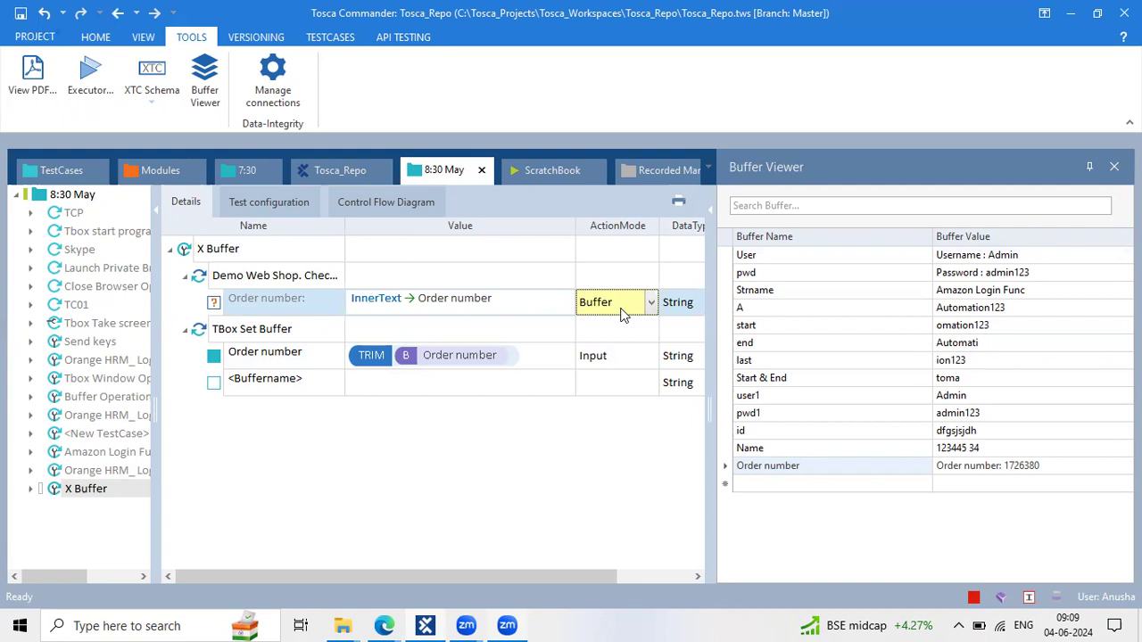
left_click(1026, 467)
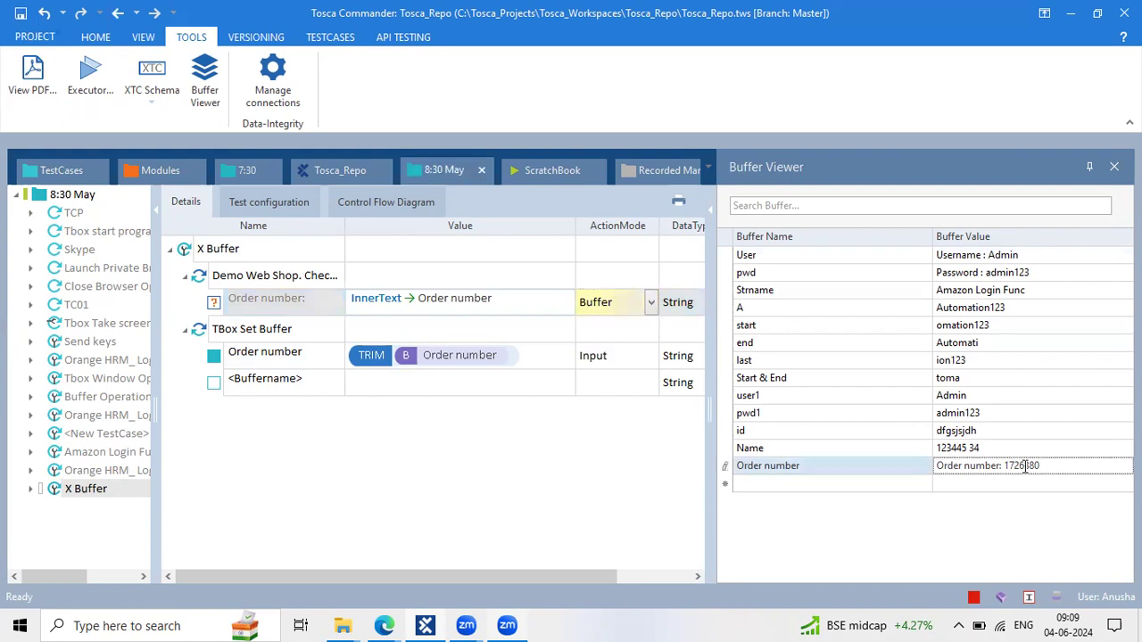
left_click(487, 357)
left_click(261, 336)
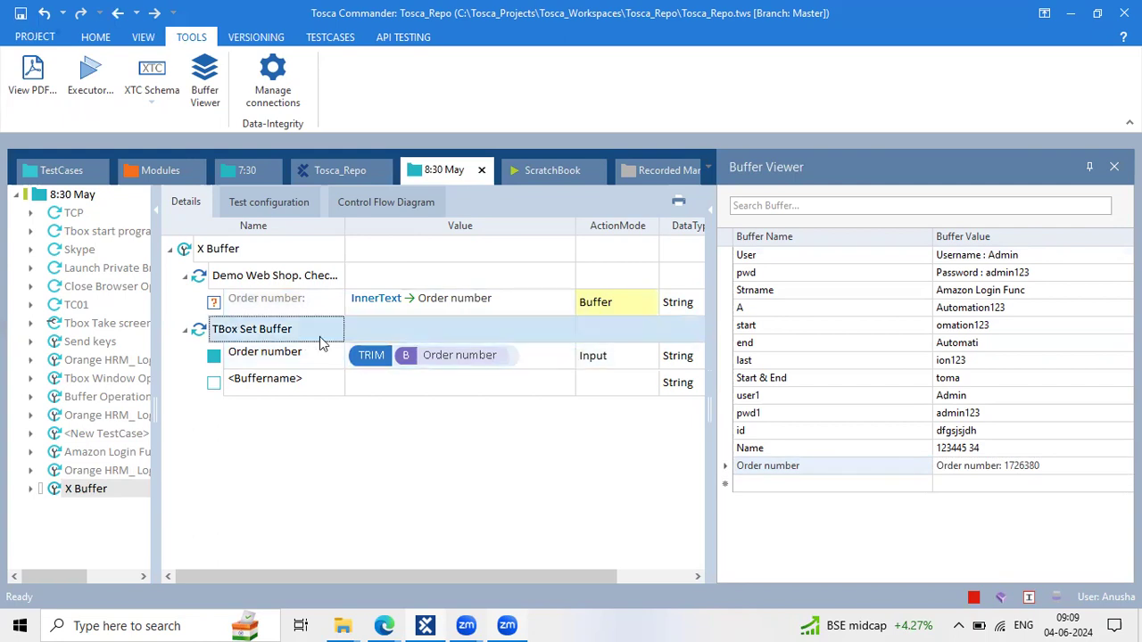
left_click(484, 374)
left_click(186, 330)
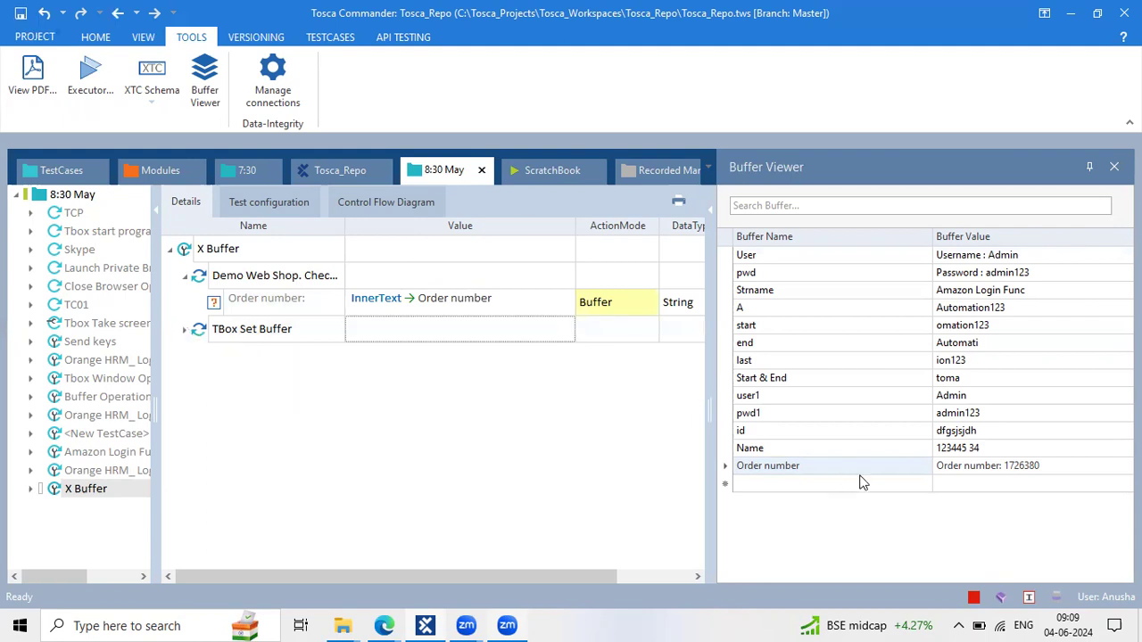
left_click(186, 330)
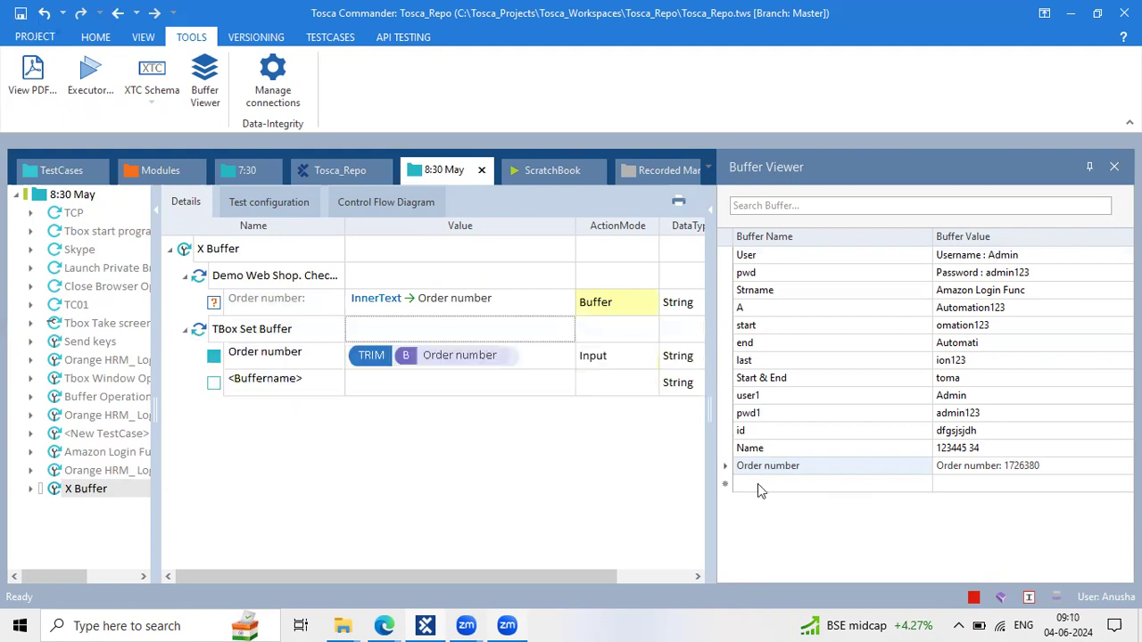
left_click(1032, 469)
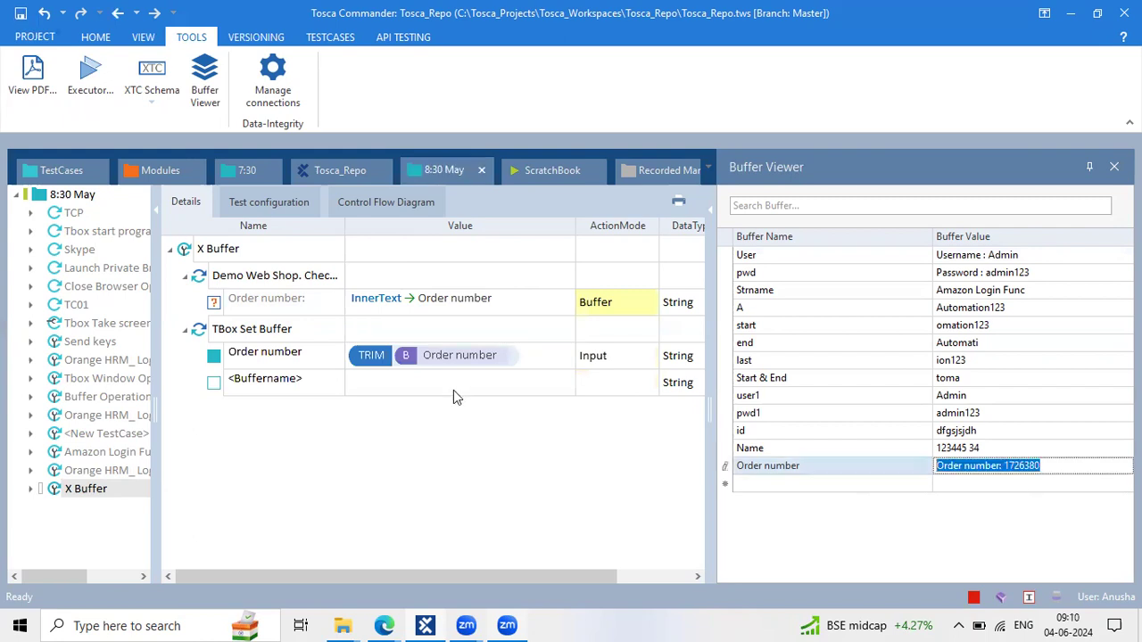
left_click(231, 258)
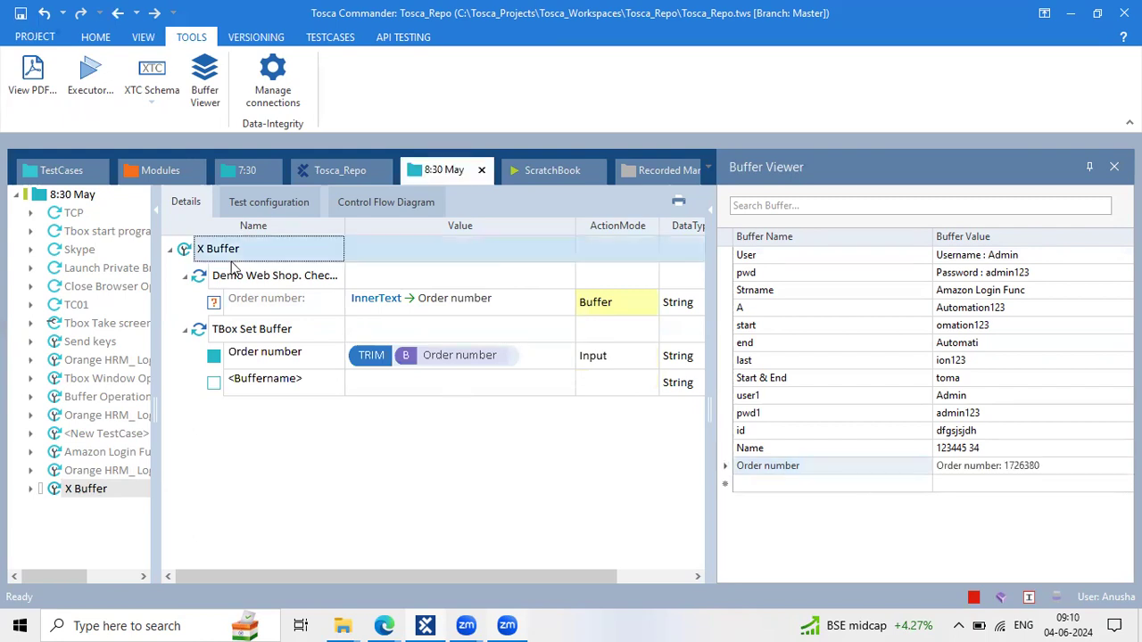
Search for 'tbox par' and add TBox Partial Buffer to X Buffer
right_click(233, 266)
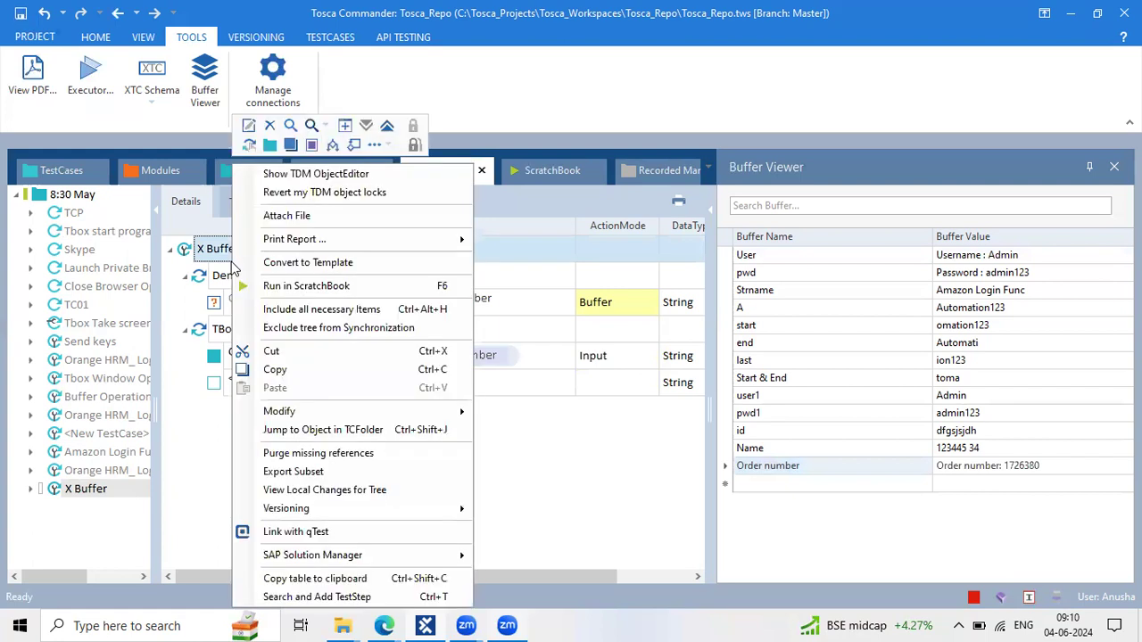
left_click(317, 597)
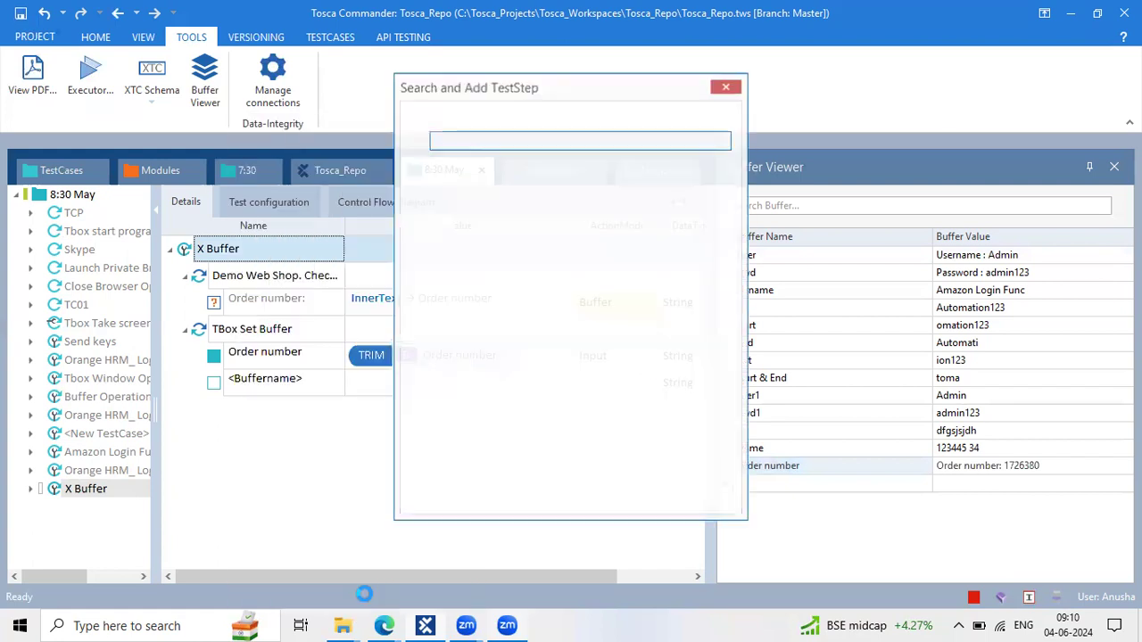
type("t")
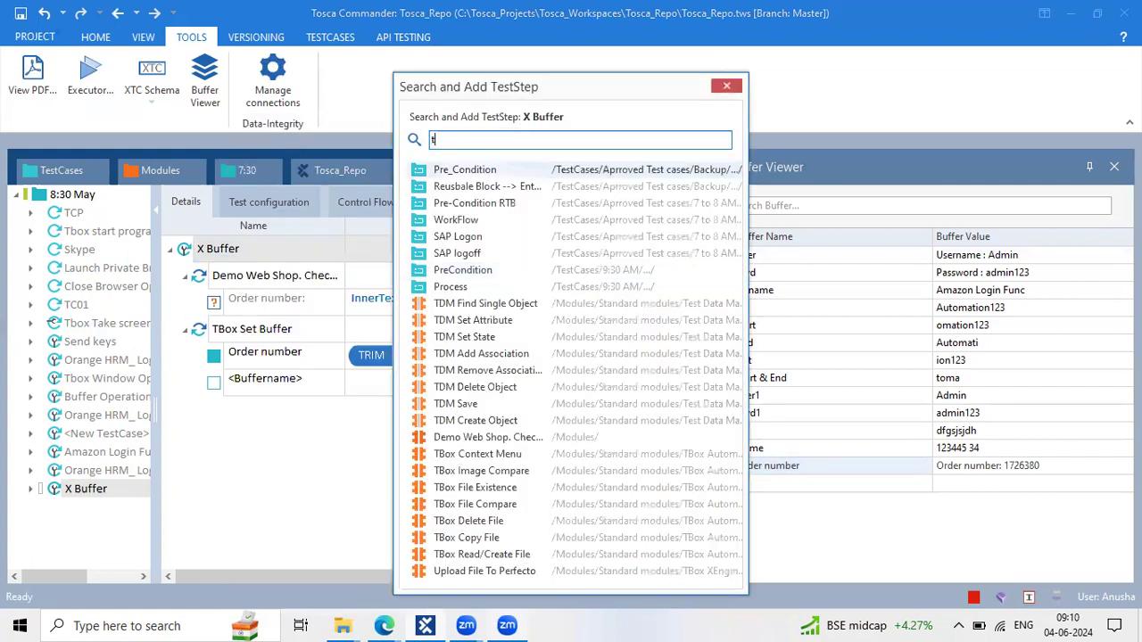
type("box par")
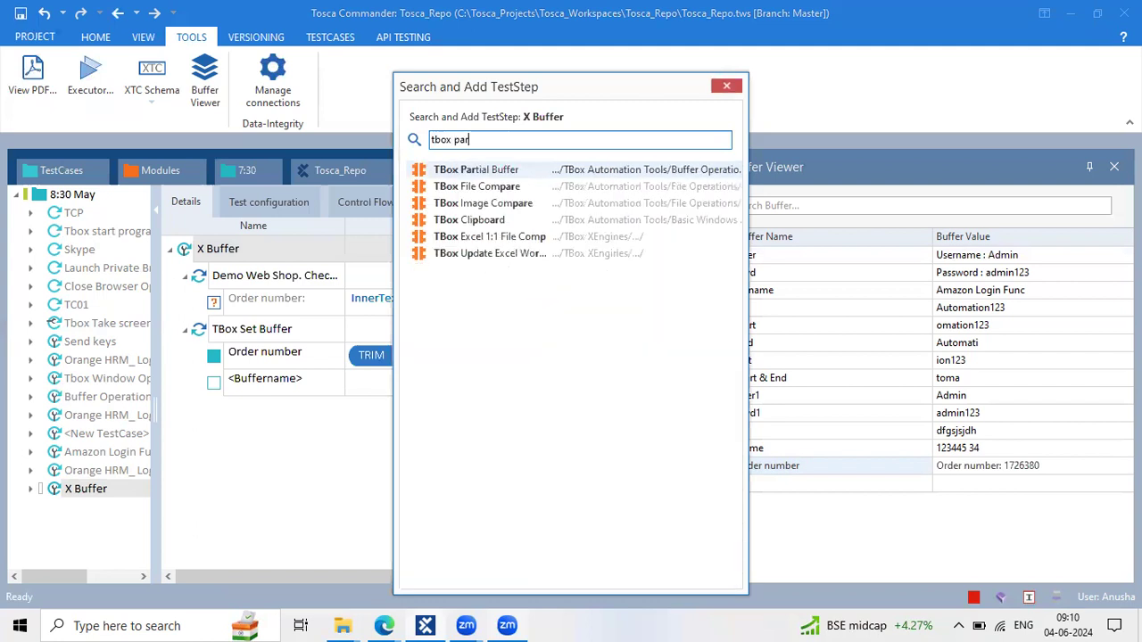
double_click(551, 172)
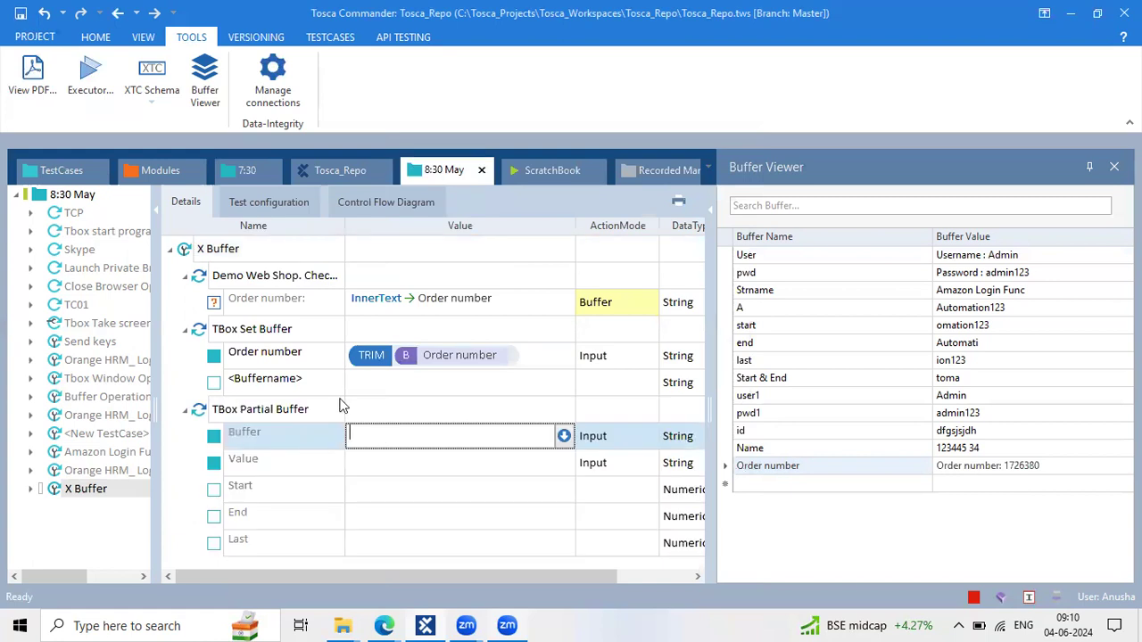
Set the step's Buffer to Order number and its Value to {B[Order number]}
double_click(323, 357)
key("ctrl+c")
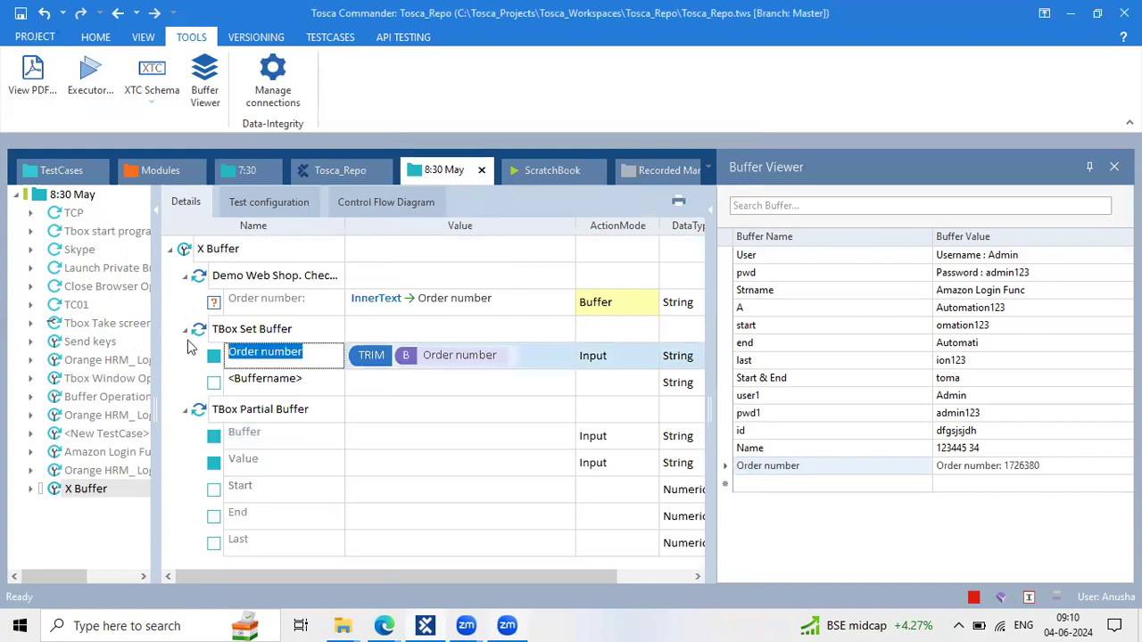
left_click(370, 434)
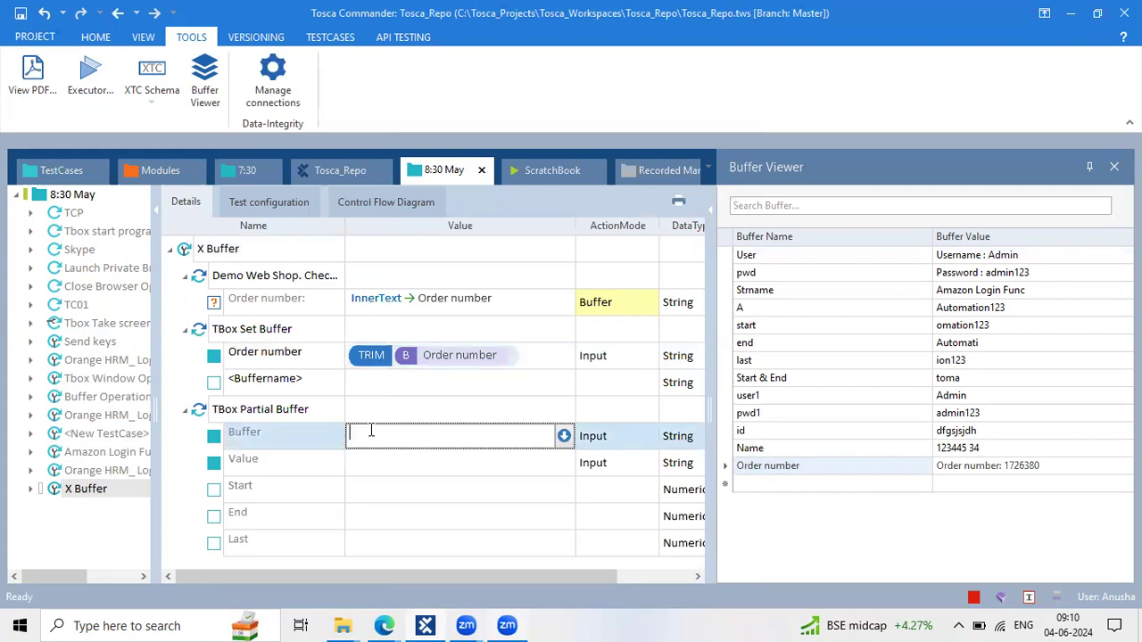
key("ctrl+v")
left_click(384, 471)
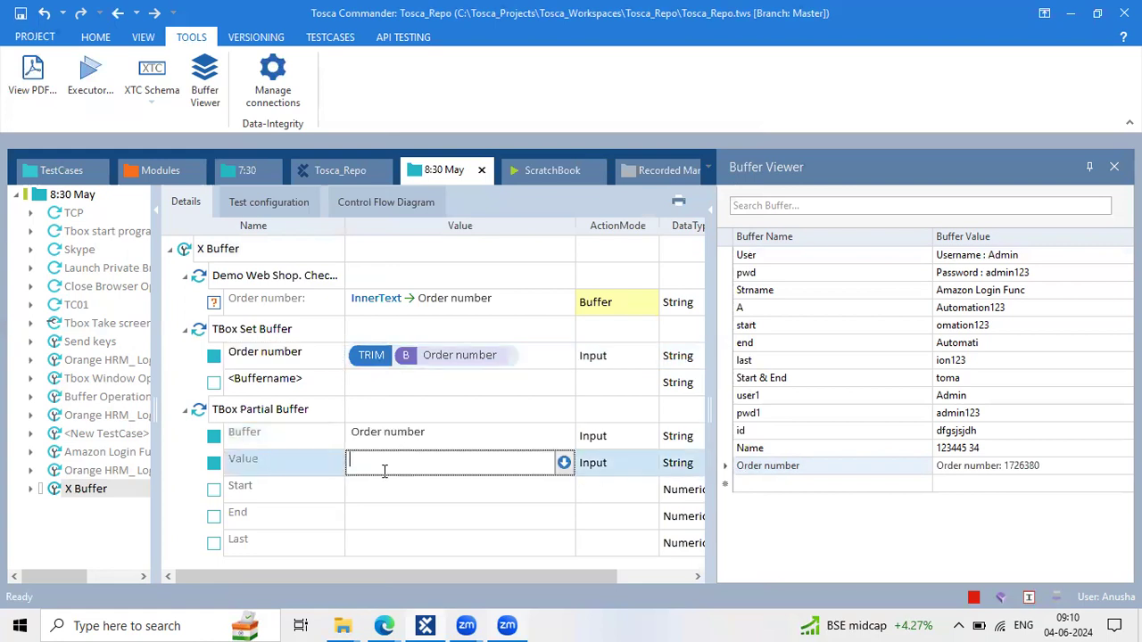
type("{B[")
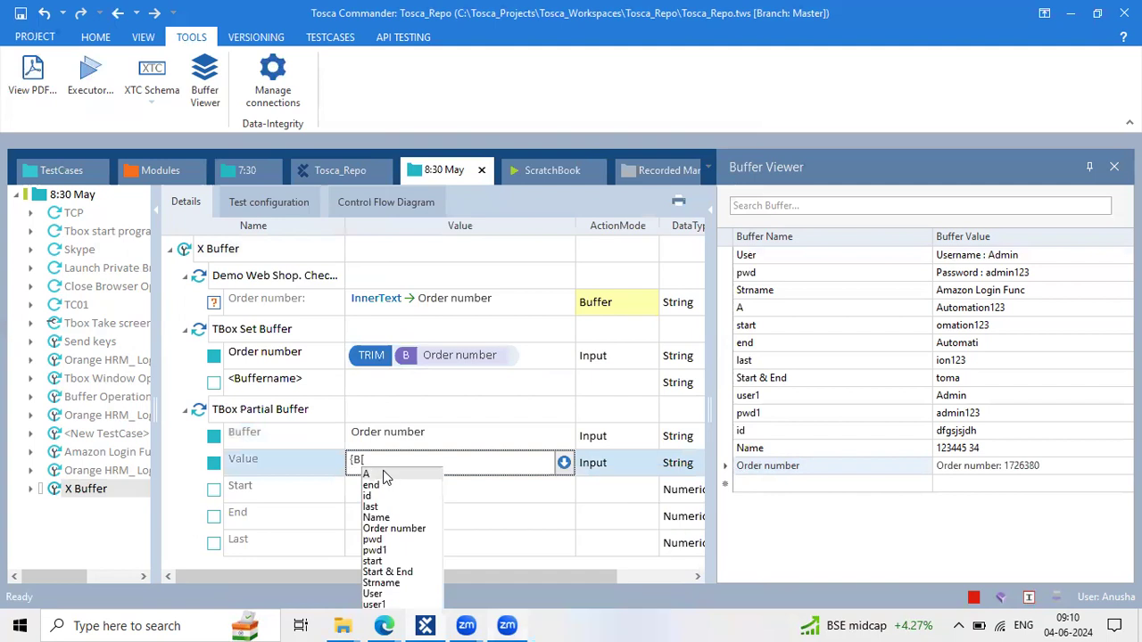
type("Order number")
key("Return")
type("]}")
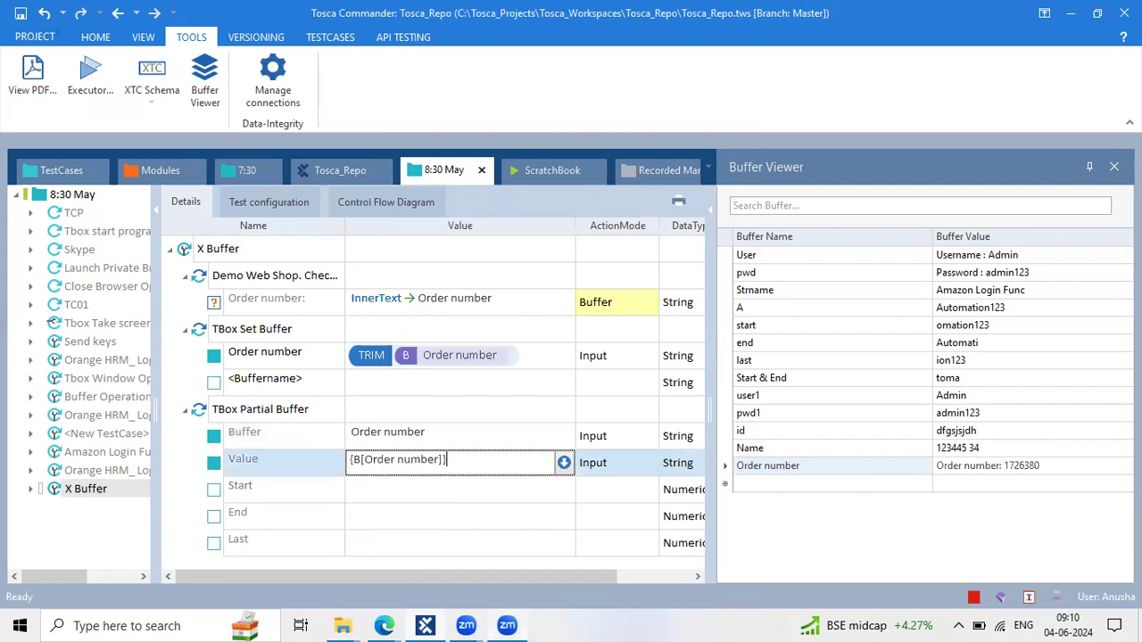
key("Return")
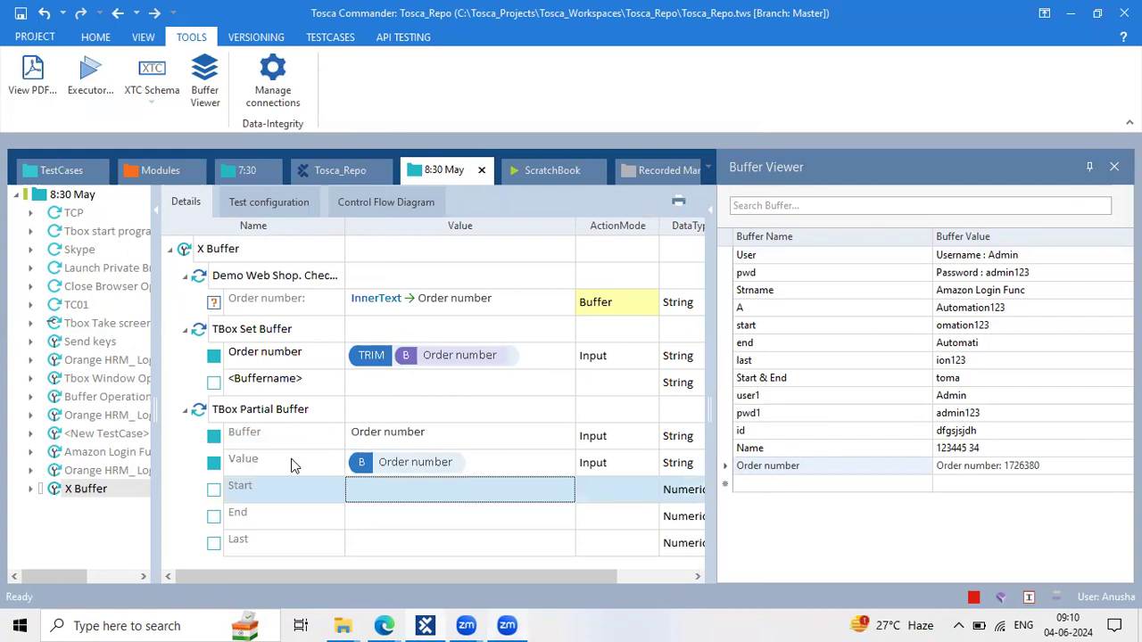
Shorten the Buffer name to Order and set Last to 7
left_click(414, 441)
left_click_drag(425, 432, 382, 433)
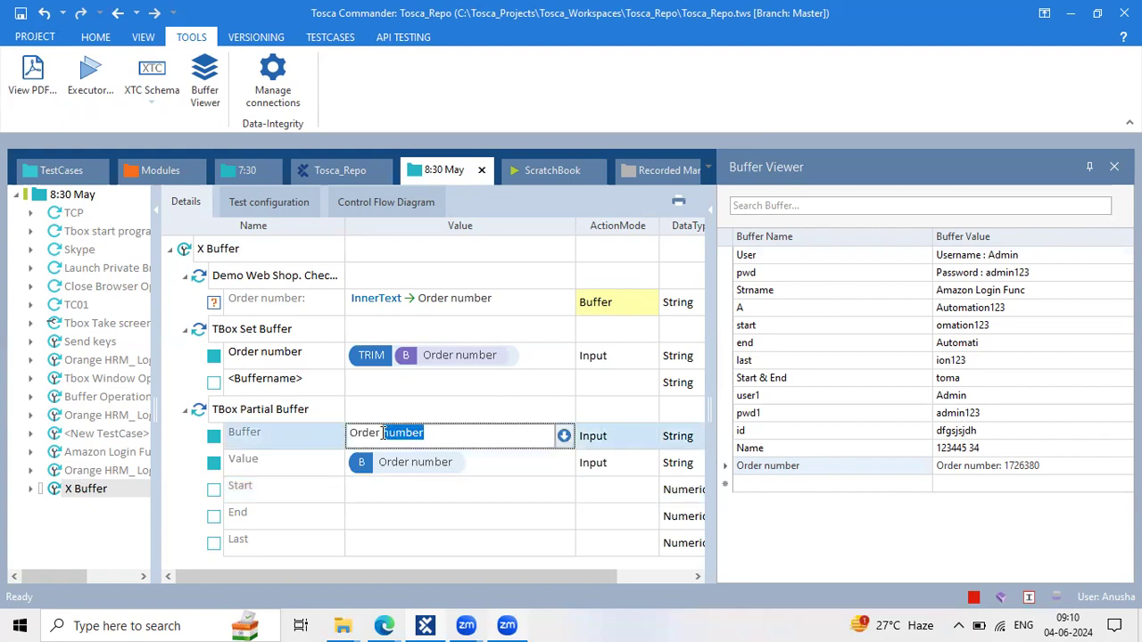
key("BackSpace")
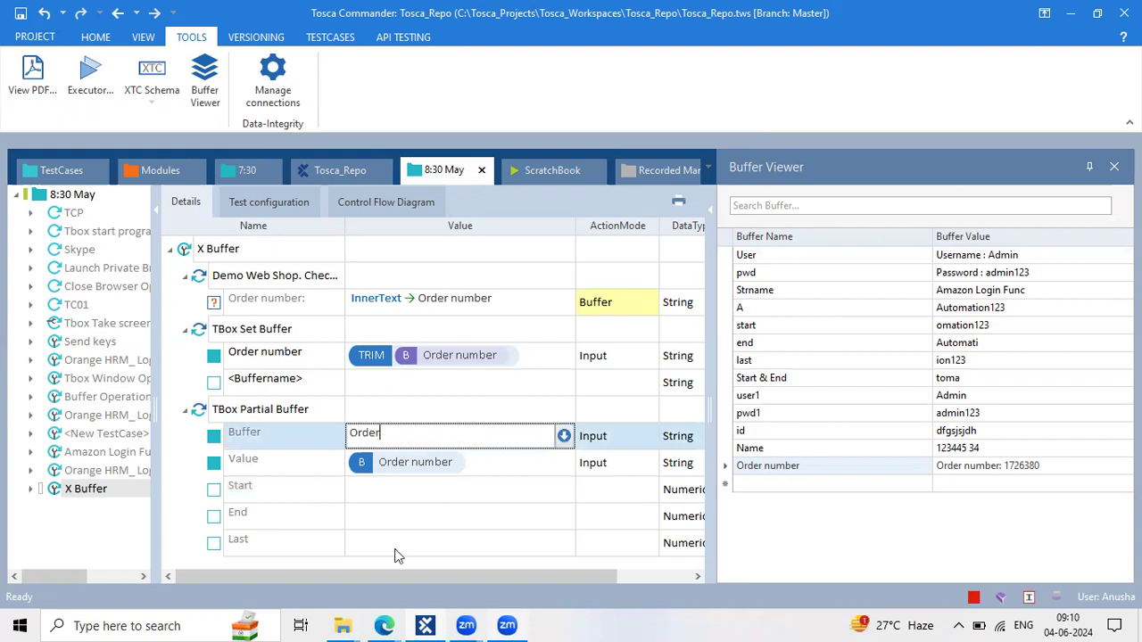
left_click(396, 546)
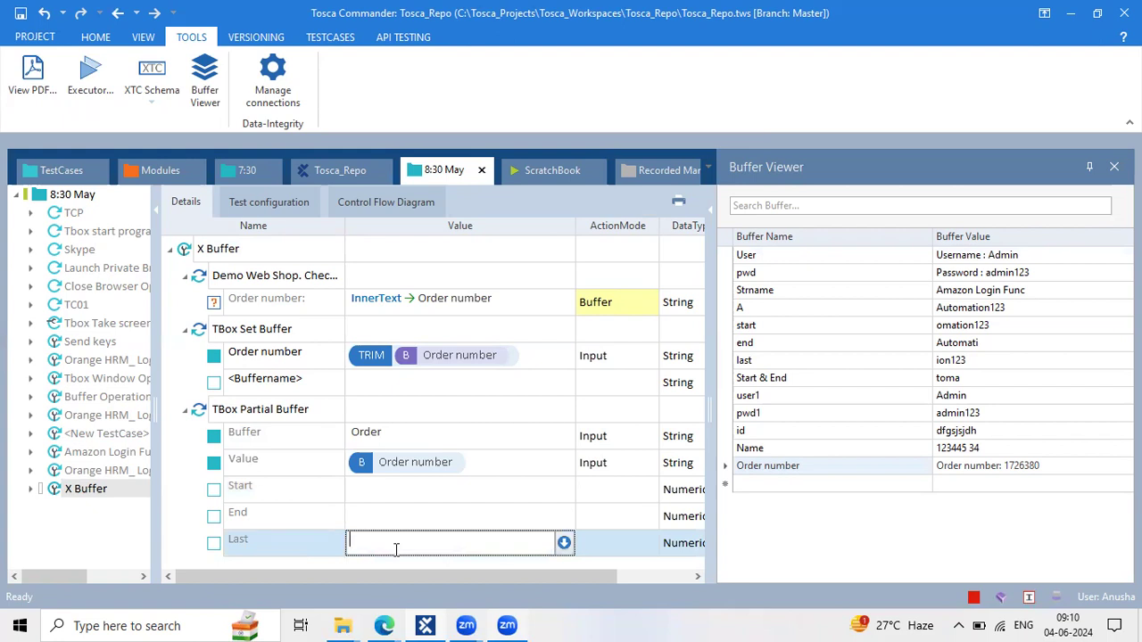
type("7")
left_click(373, 420)
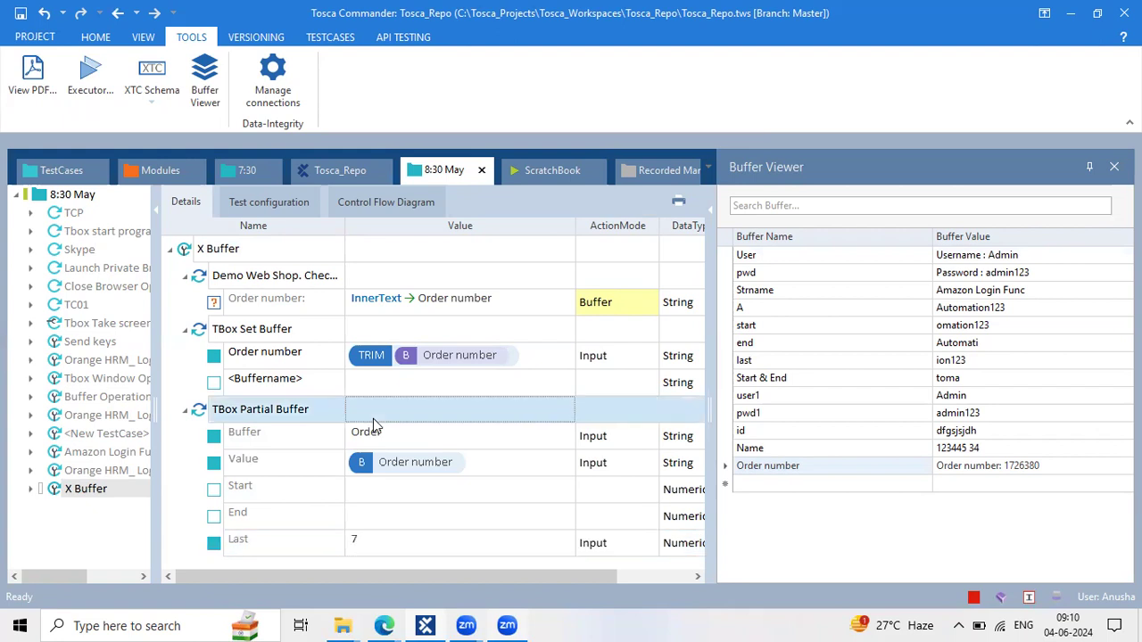
left_click(396, 438)
left_click(351, 433)
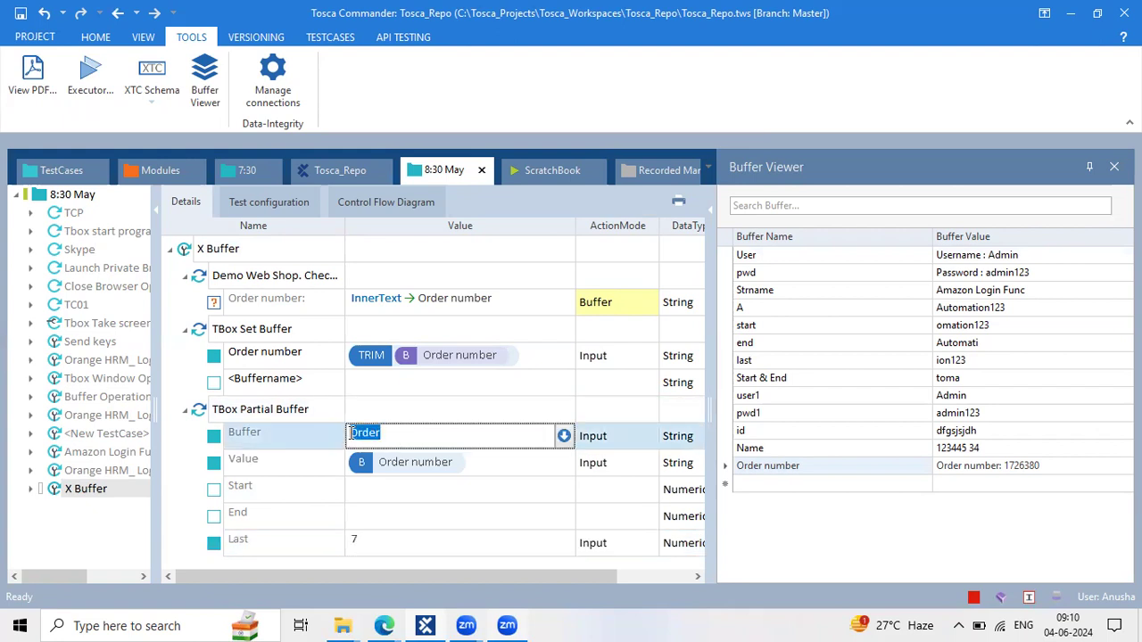
left_click(338, 419)
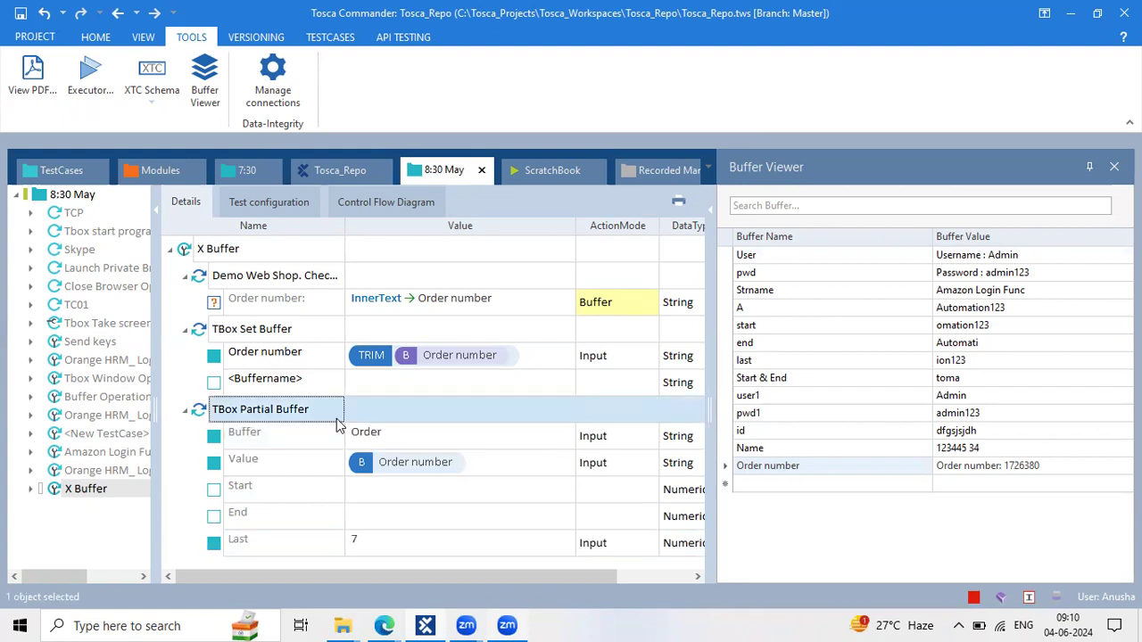
Run the TBox Partial Buffer step and confirm buffer Order holds 1726380
right_click(338, 426)
left_click(414, 428)
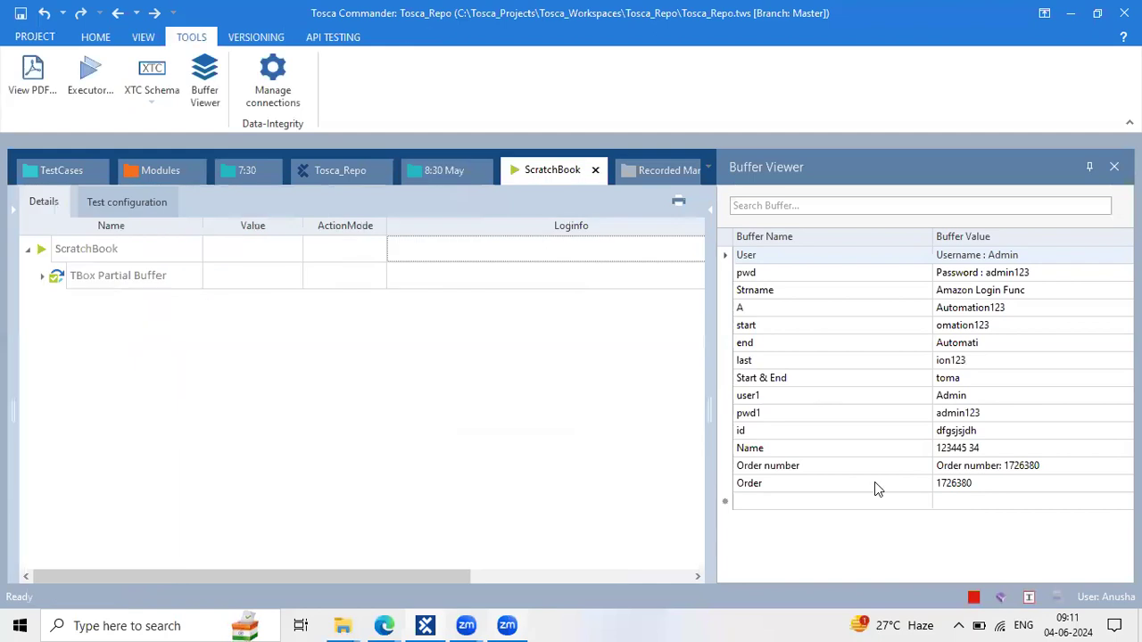
left_click(875, 483)
left_click(754, 490)
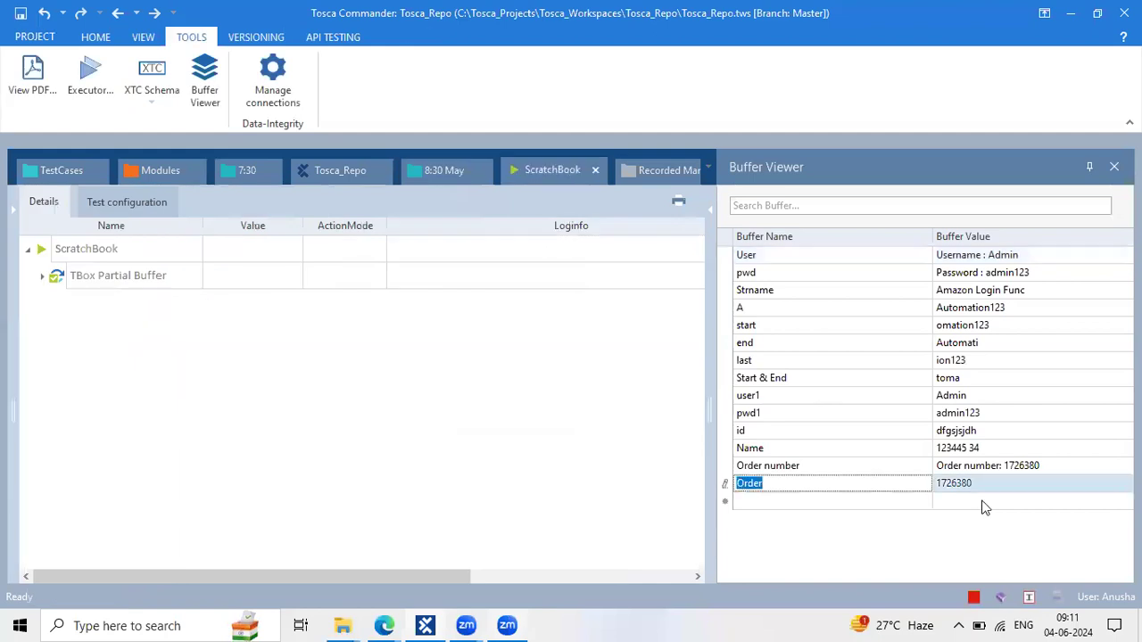
left_click(973, 485)
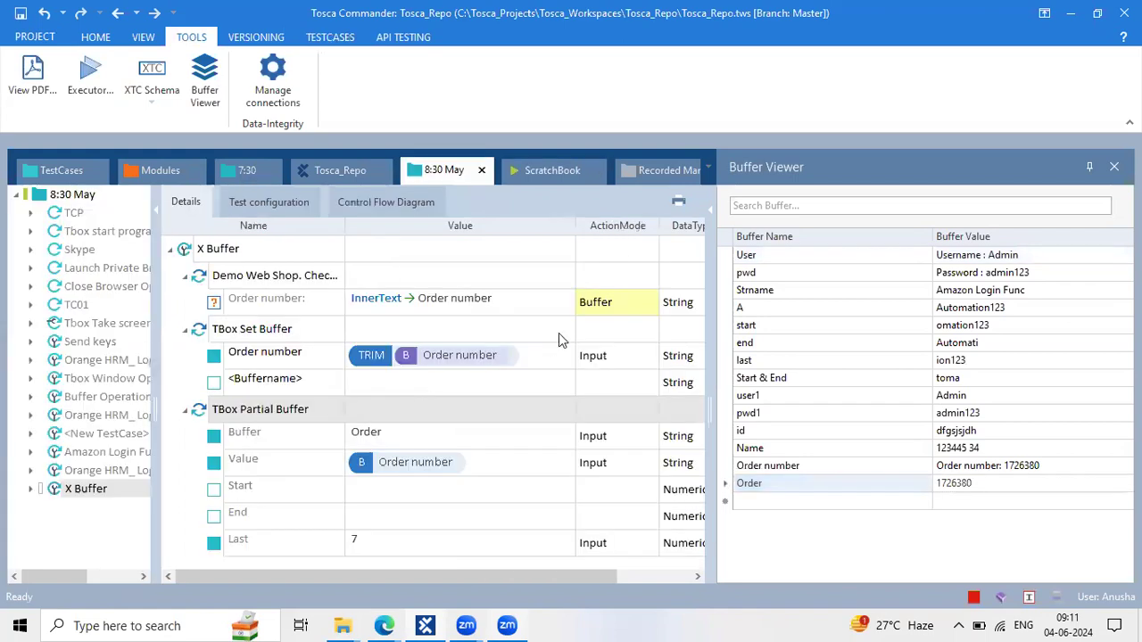
Collapse the Demo Web Shop, TBox Set Buffer and TBox Partial Buffer steps, then add a folder to X Buffer
left_click(479, 298)
left_click(640, 307)
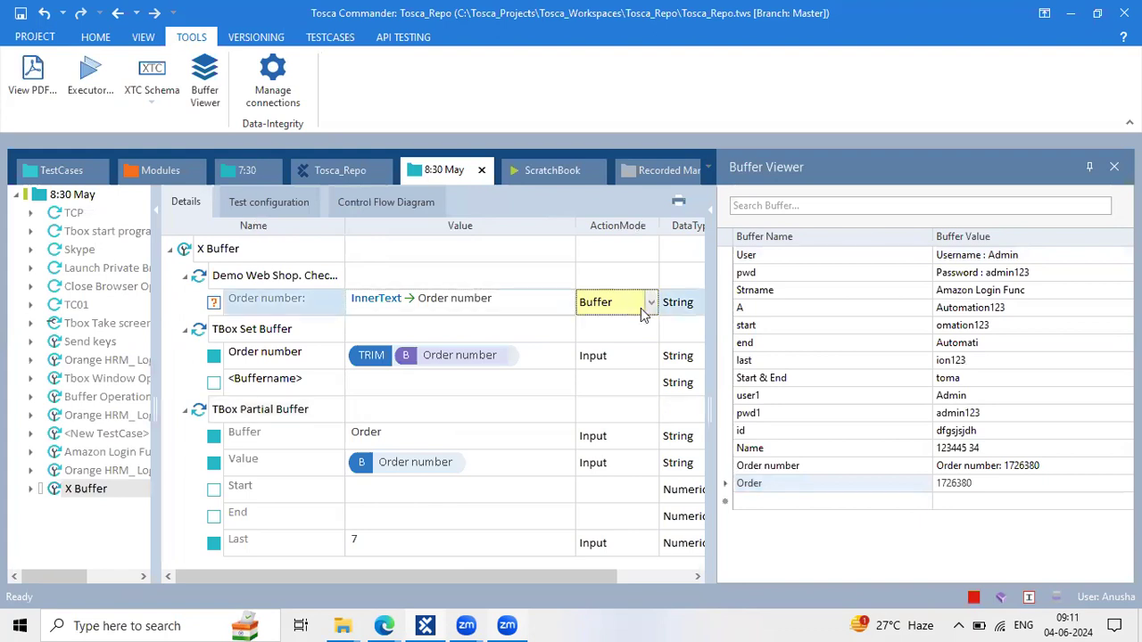
left_click(185, 277)
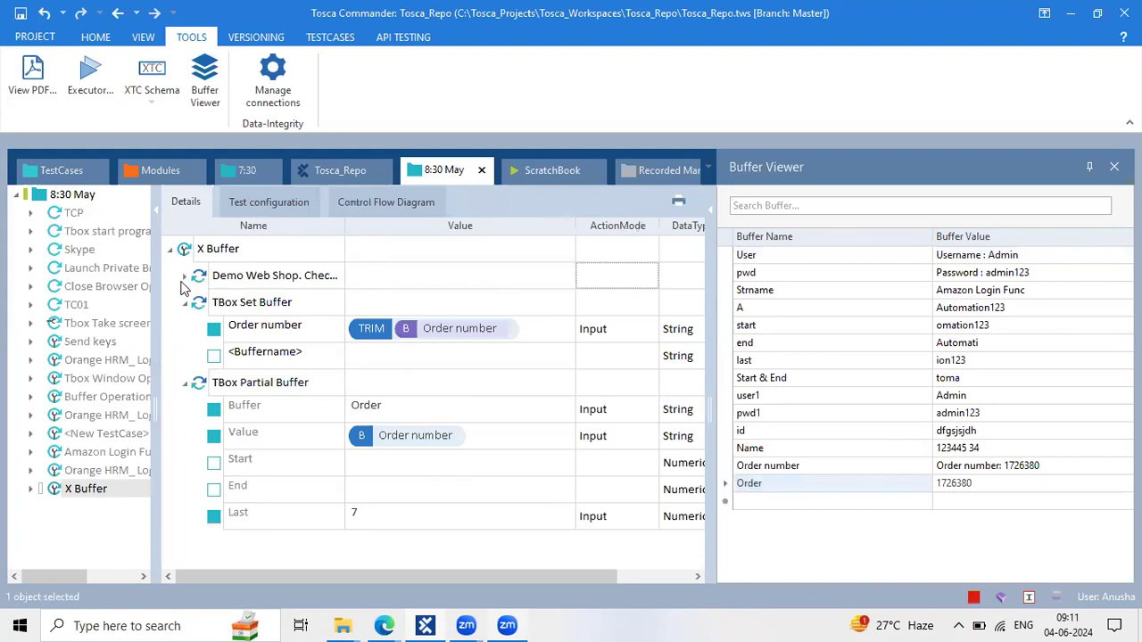
left_click(185, 303)
left_click(184, 330)
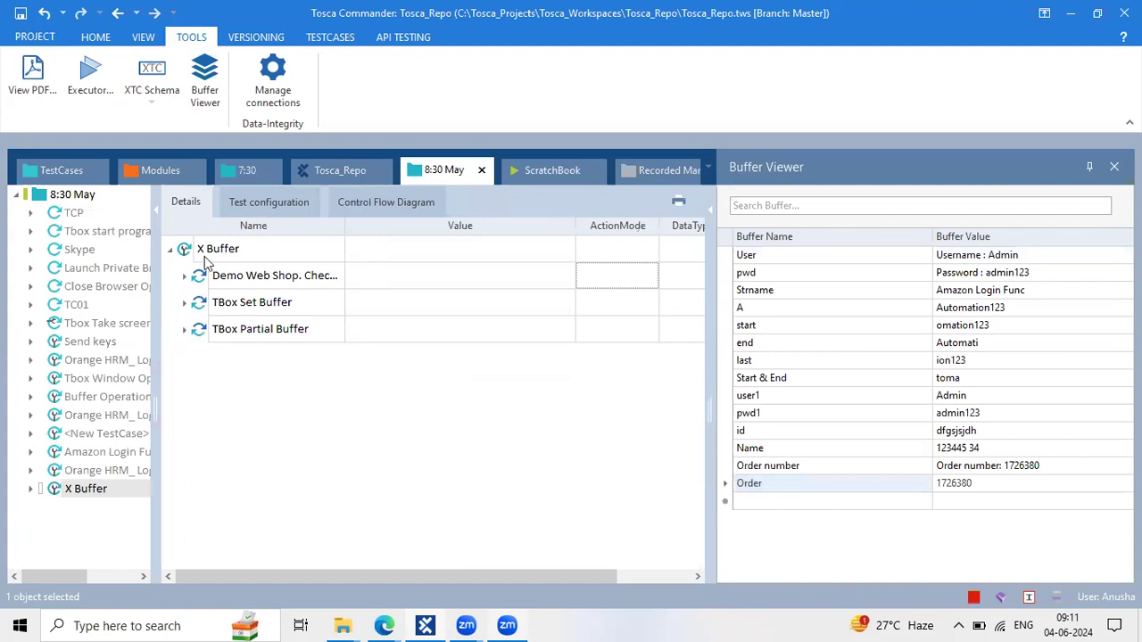
left_click(204, 255)
right_click(204, 255)
left_click(239, 145)
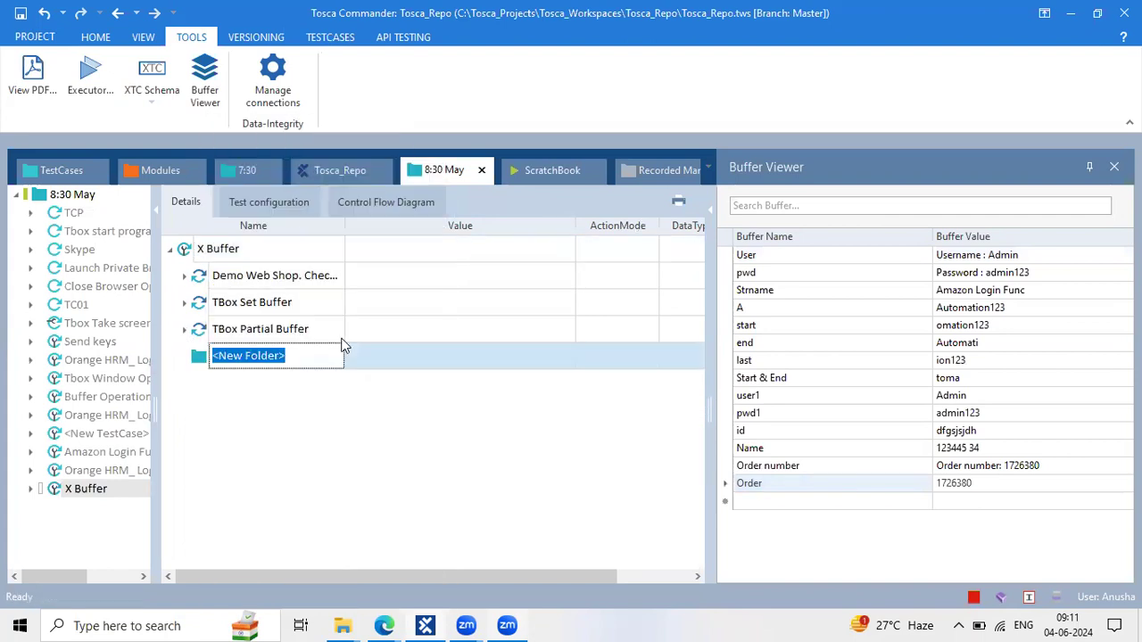
Name the folder Action mode and move the three steps into it
type("Action m")
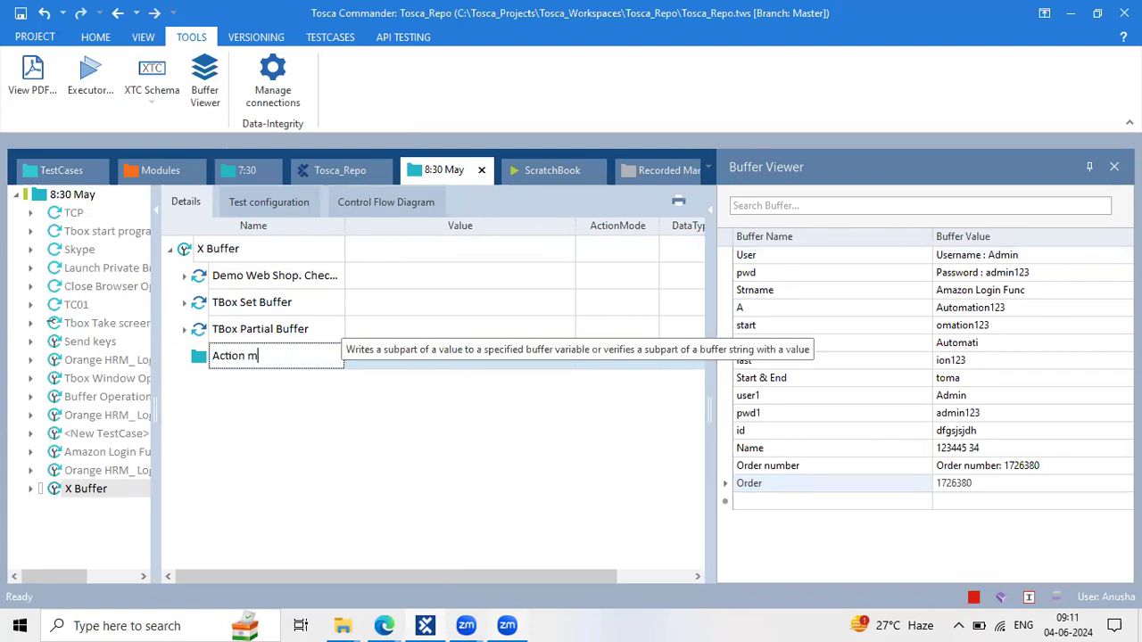
type("ode")
key("Return")
left_click(284, 284)
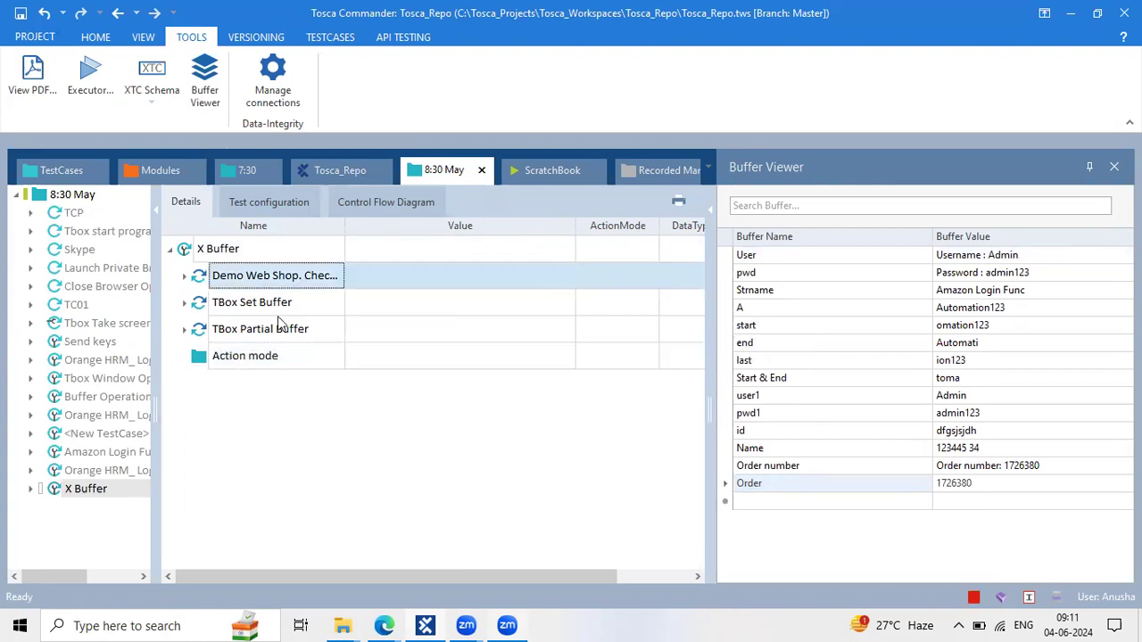
left_click(273, 332, "shift")
left_click_drag(259, 305, 254, 359)
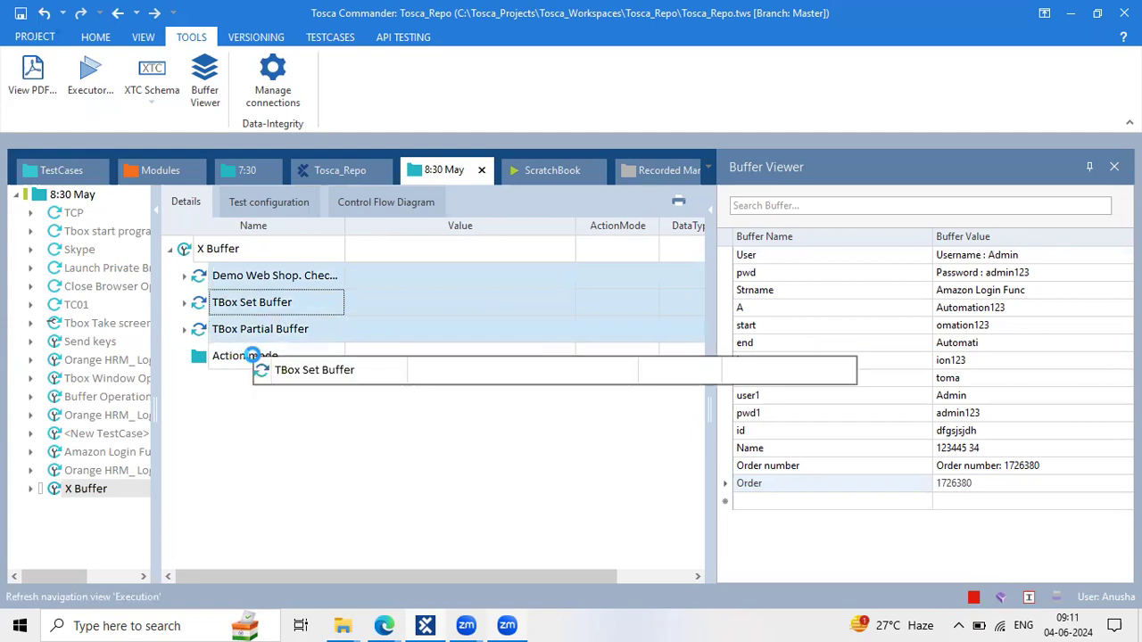
left_click(186, 279)
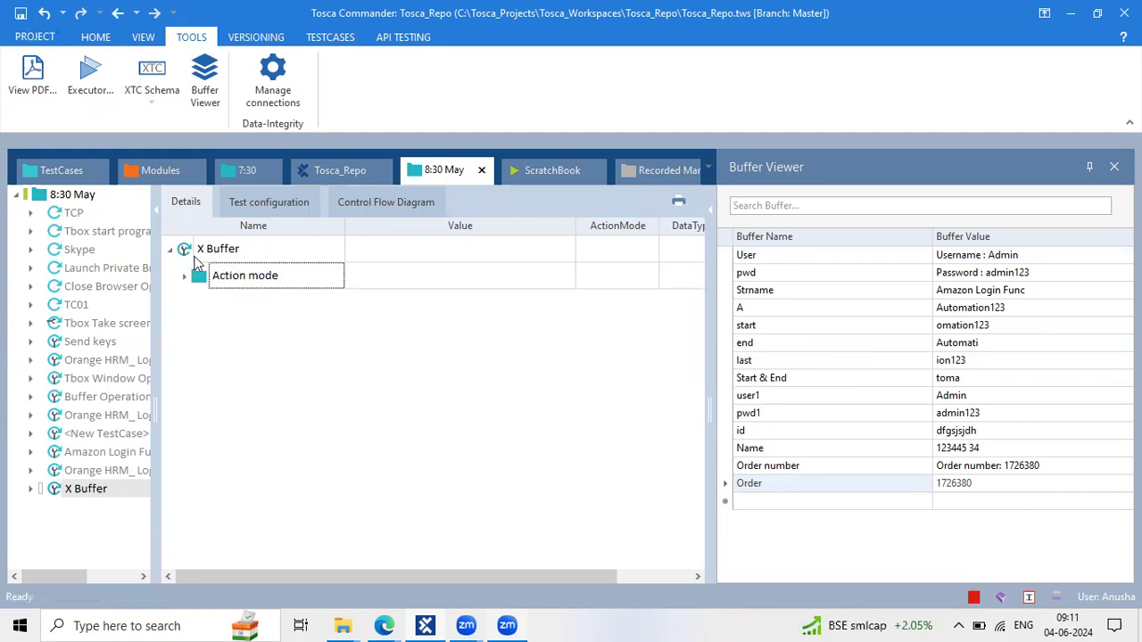
Create a second folder under X Buffer named Dynamic buffer
right_click(196, 257)
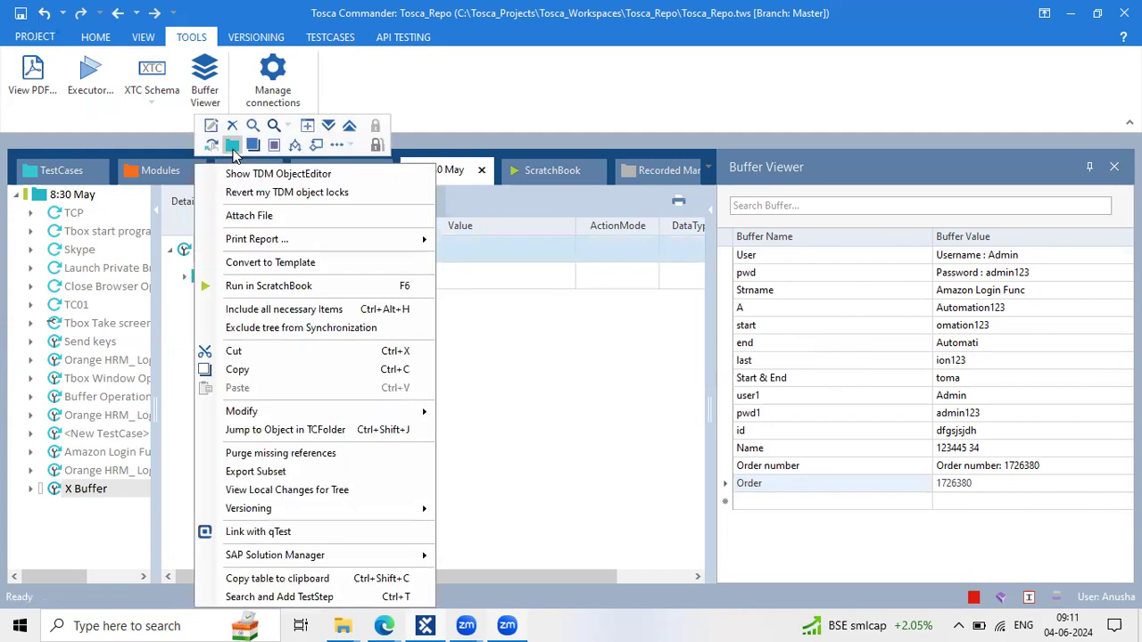
left_click(232, 146)
type("X")
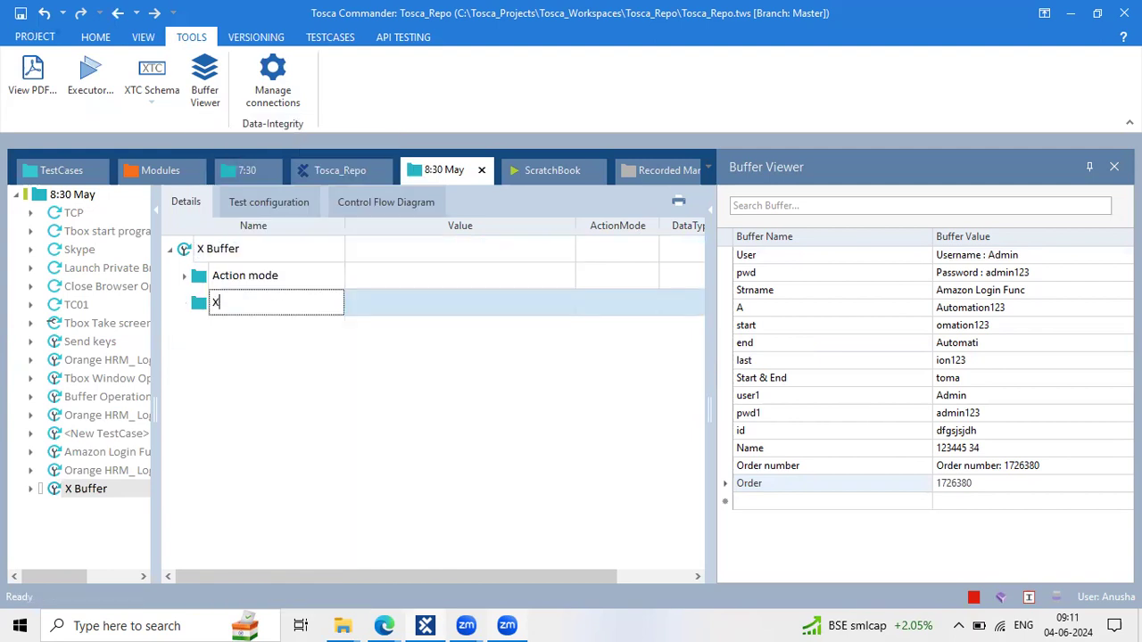
key("BackSpace")
type("Dynamic buffer")
key("Return")
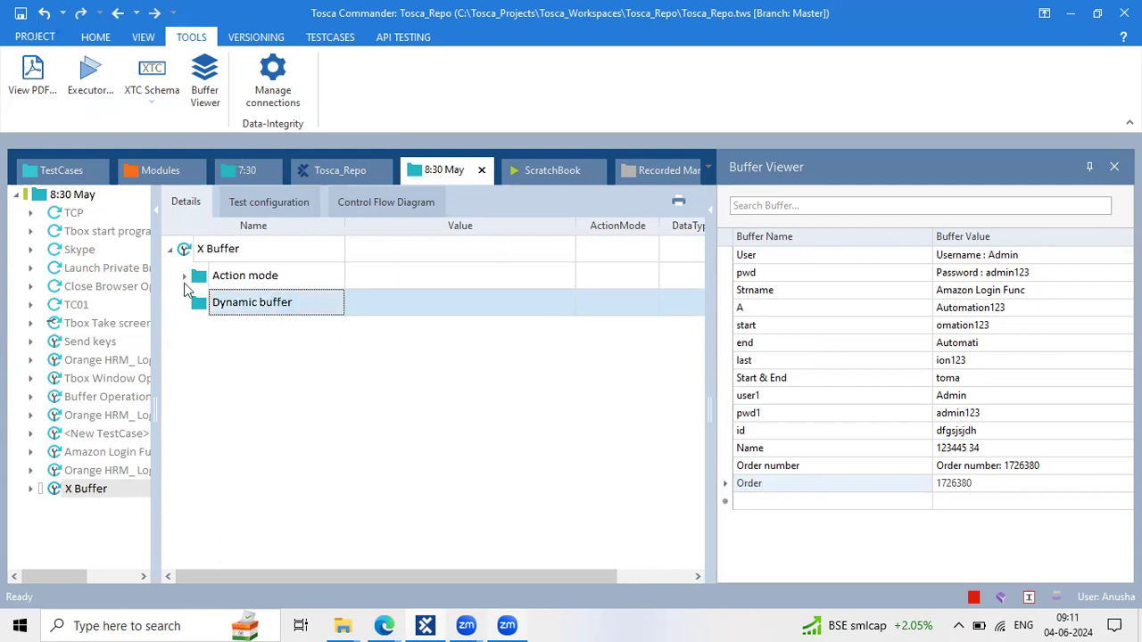
Copy the Demo Web Shop step into Dynamic buffer and edit its Order number action mode
left_click(185, 277)
left_click(224, 302)
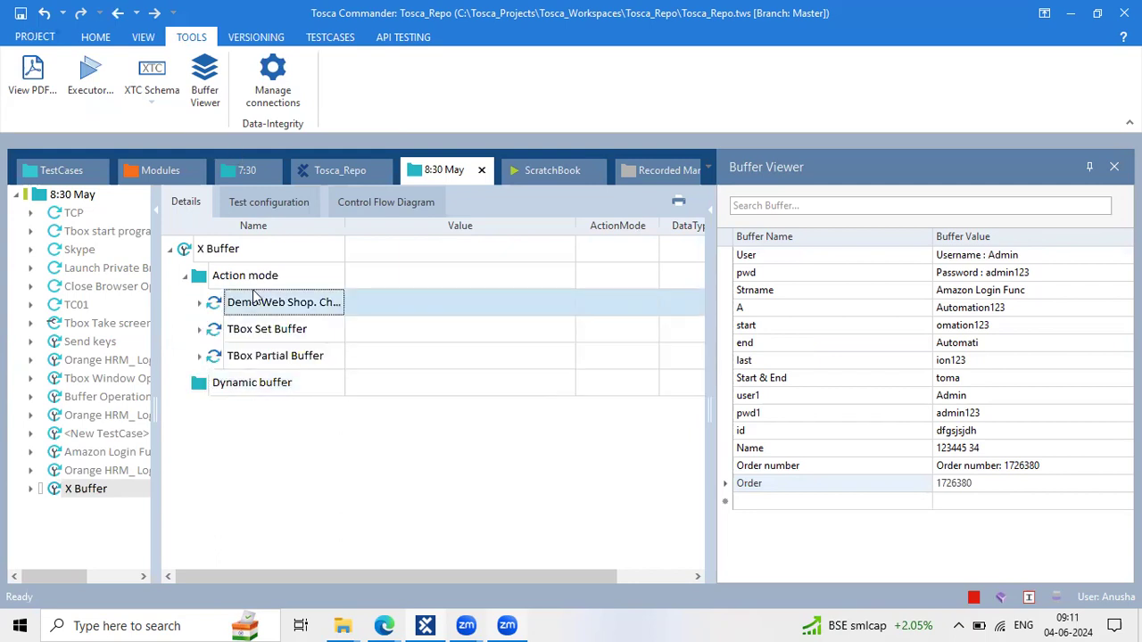
left_click(187, 277)
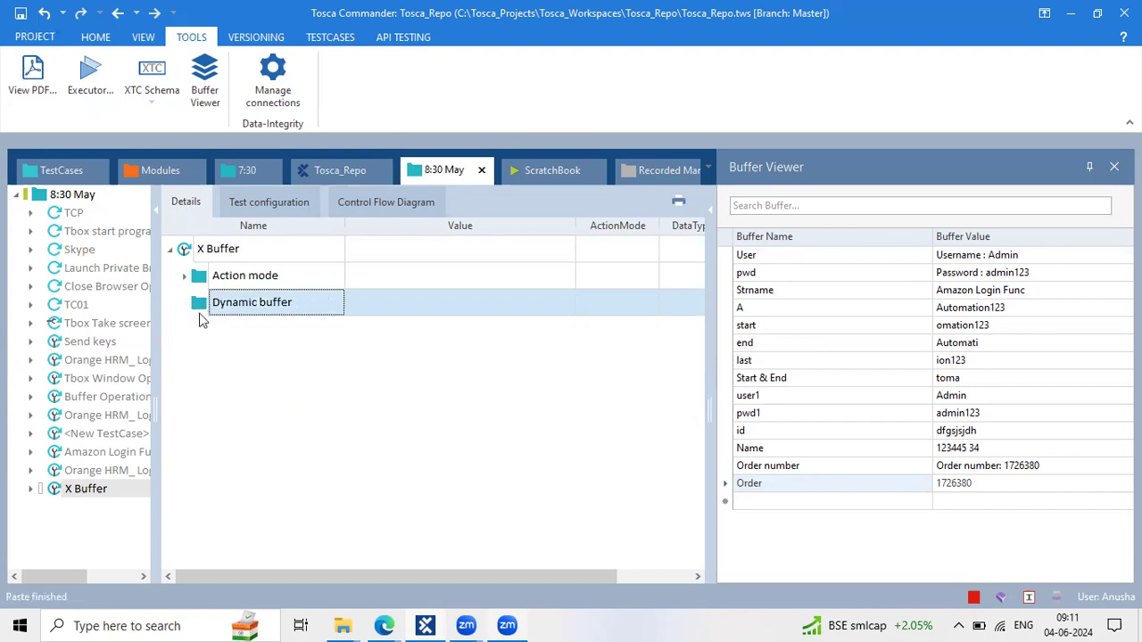
left_click(185, 305)
left_click(200, 329)
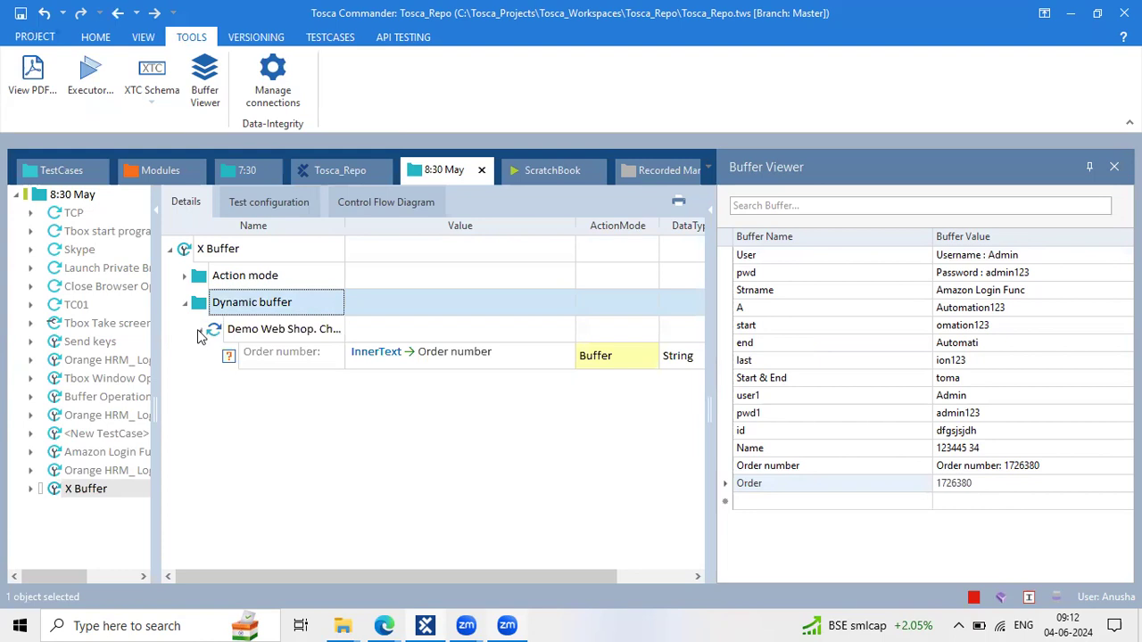
left_click(290, 364)
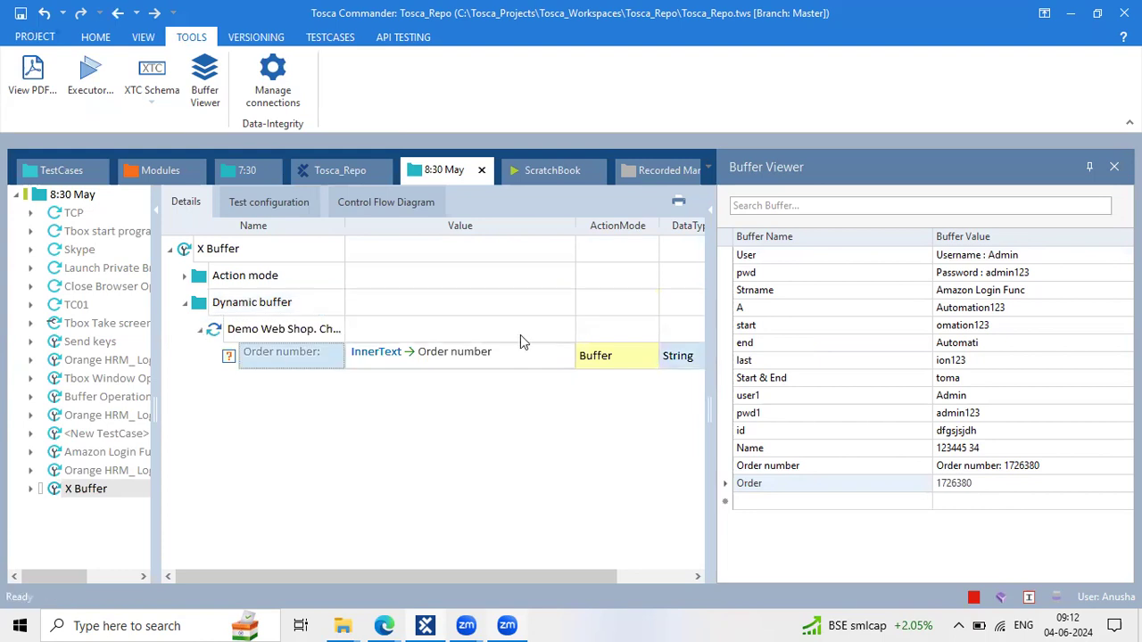
left_click(594, 357)
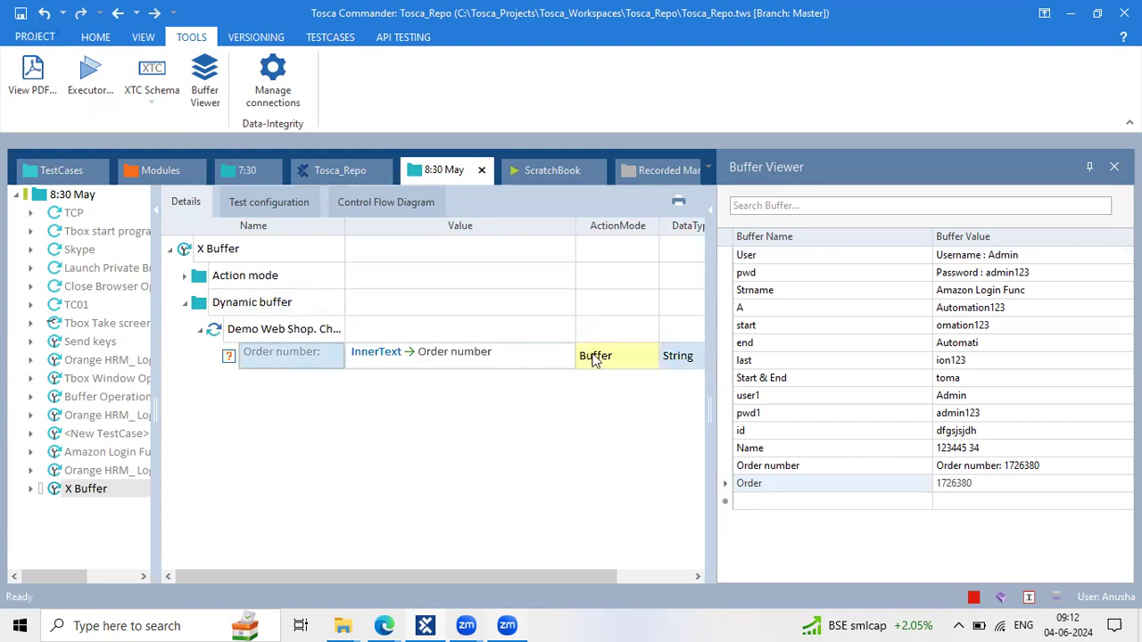
Set the Order number step to Verify with the value Order number: {XB{Demo_Orderid}}
left_click(521, 353)
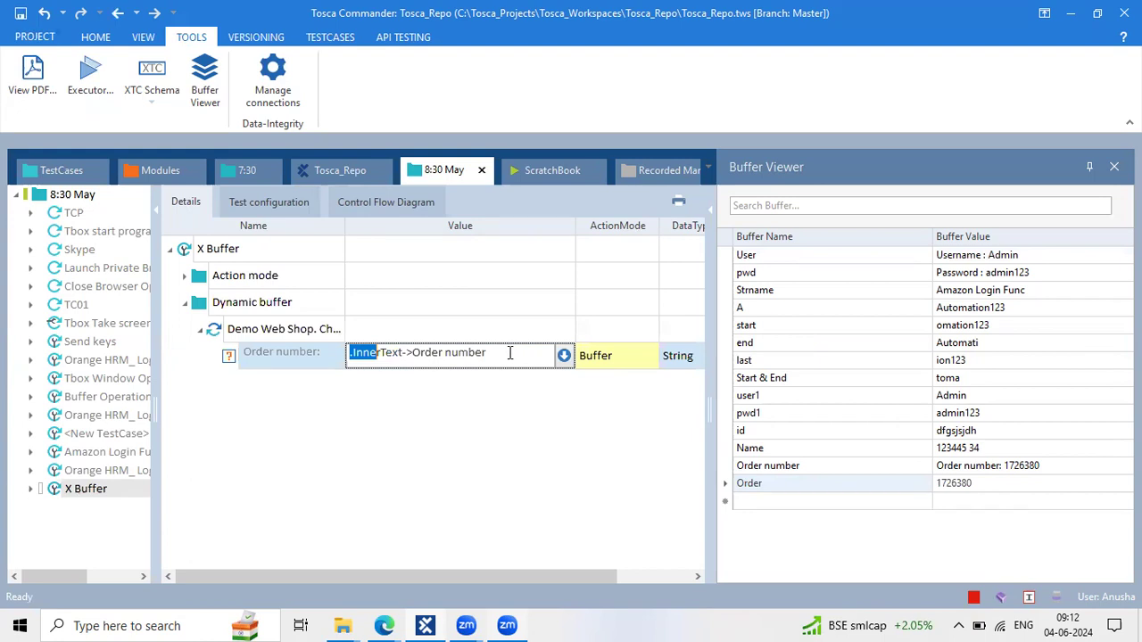
left_click(565, 357)
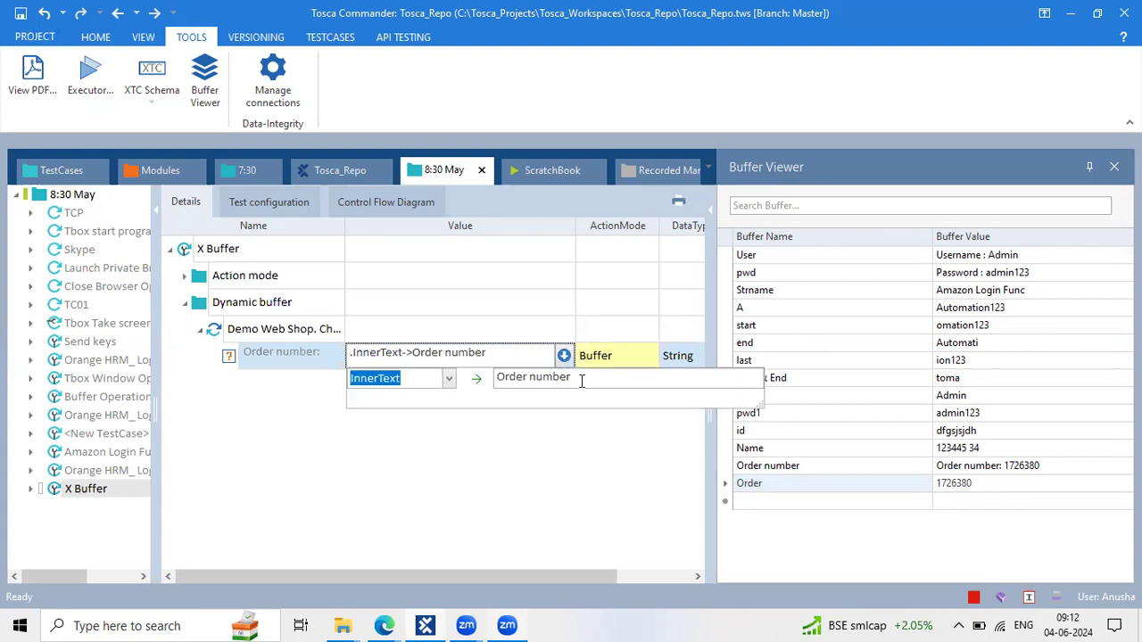
left_click(616, 354)
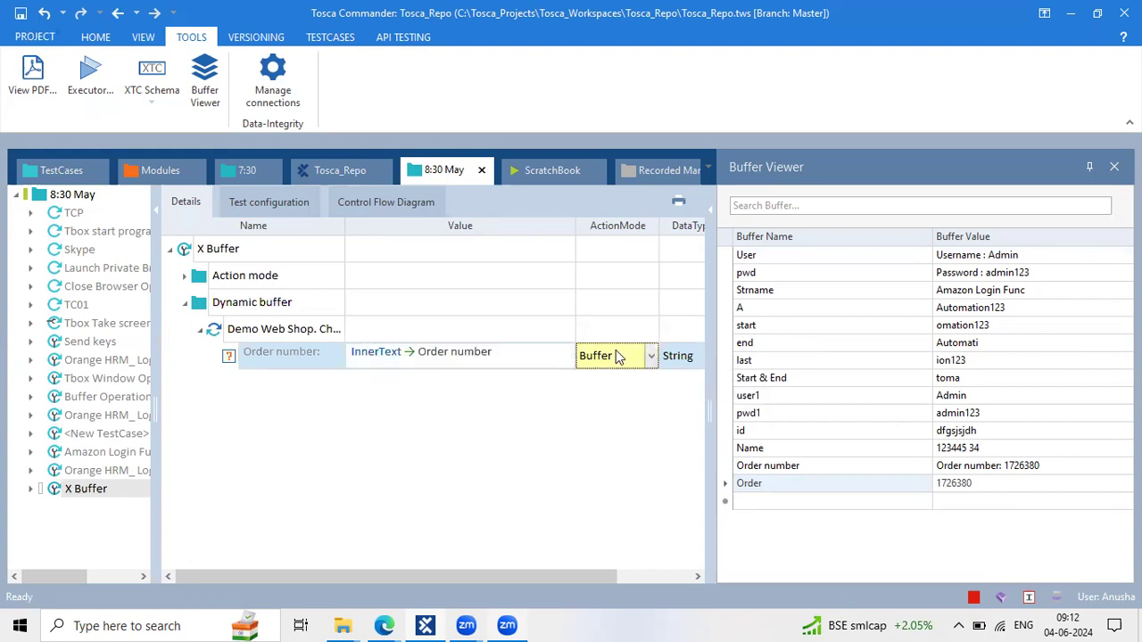
type("Verify")
left_click(513, 354)
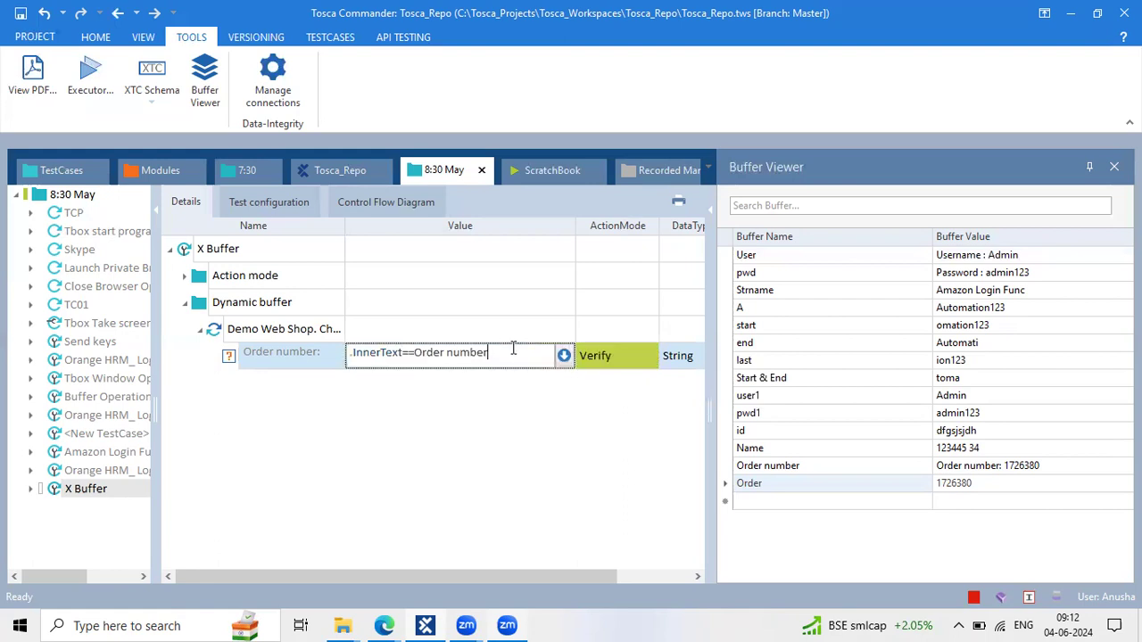
left_click(564, 356)
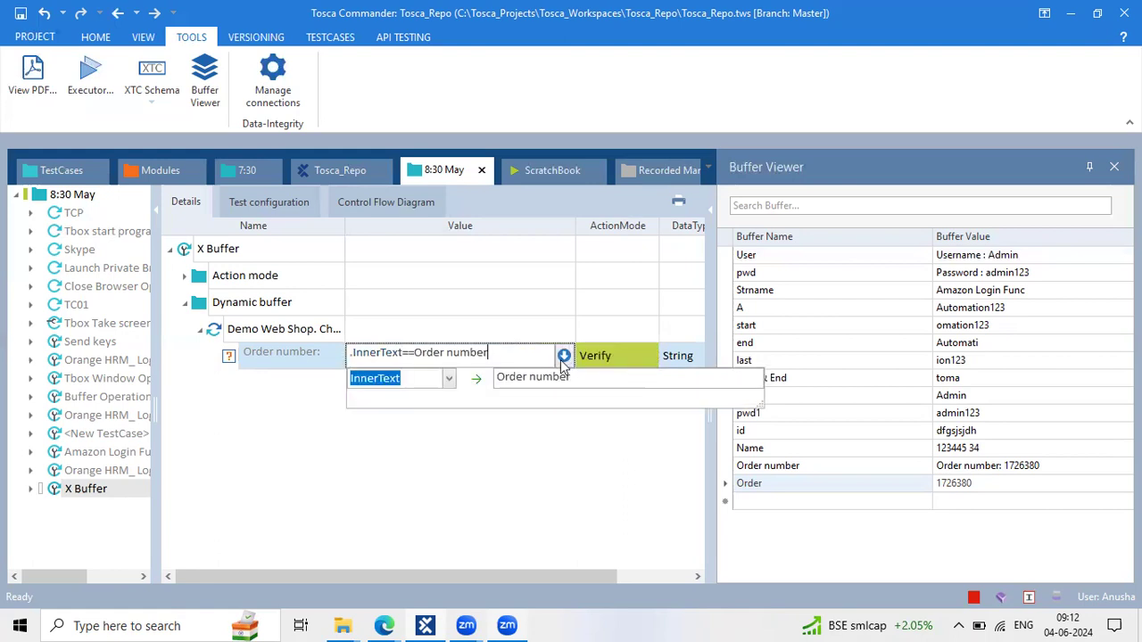
type(":")
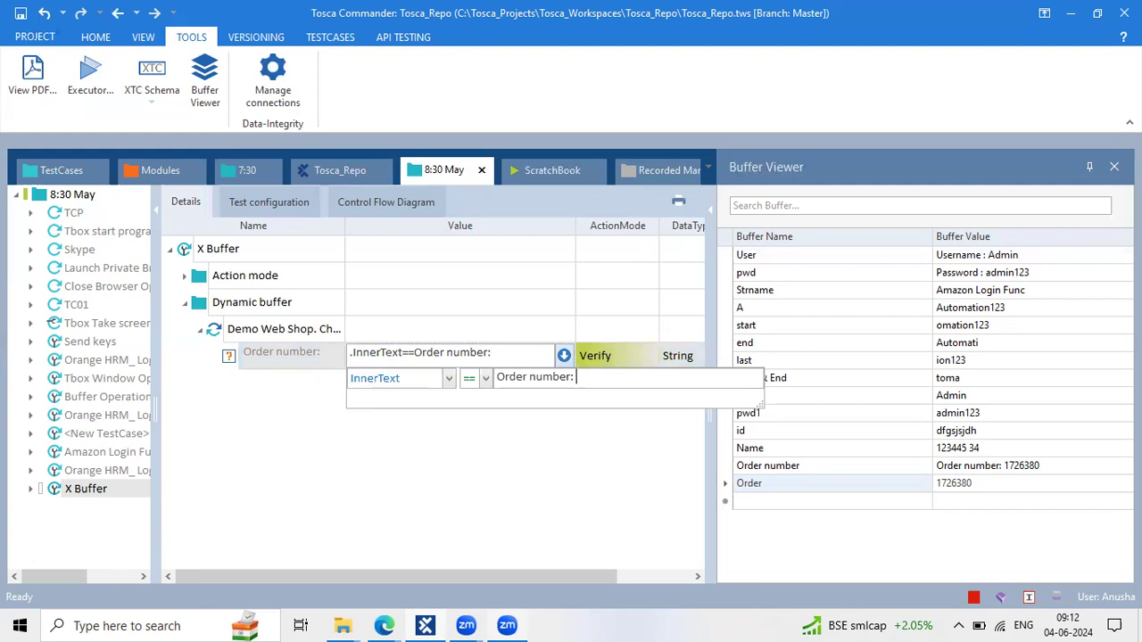
type("{")
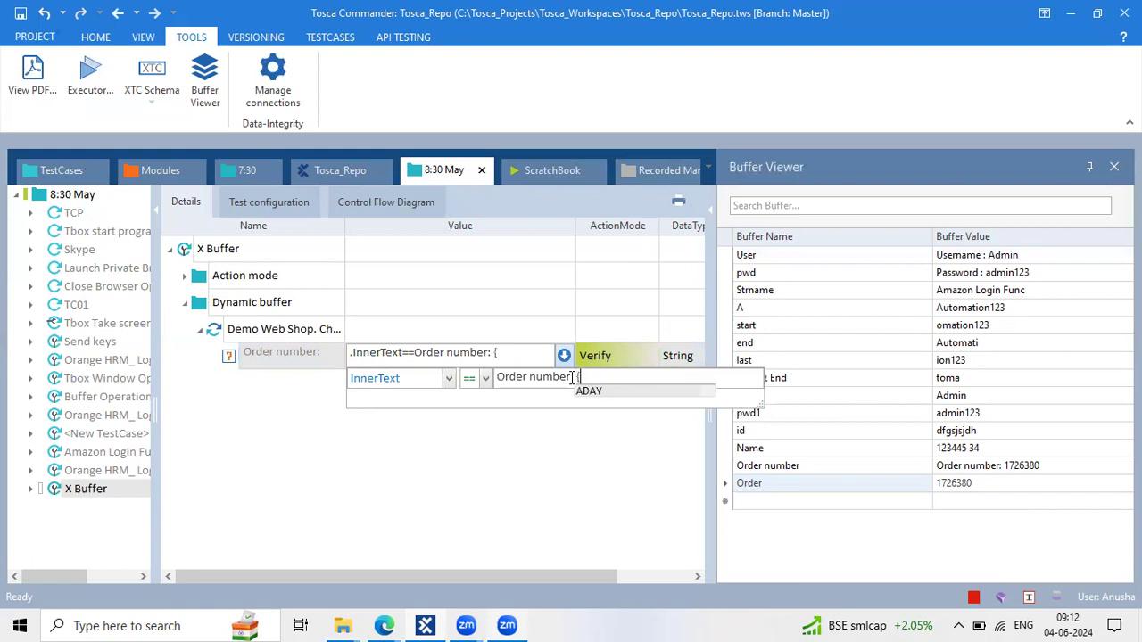
type("XB")
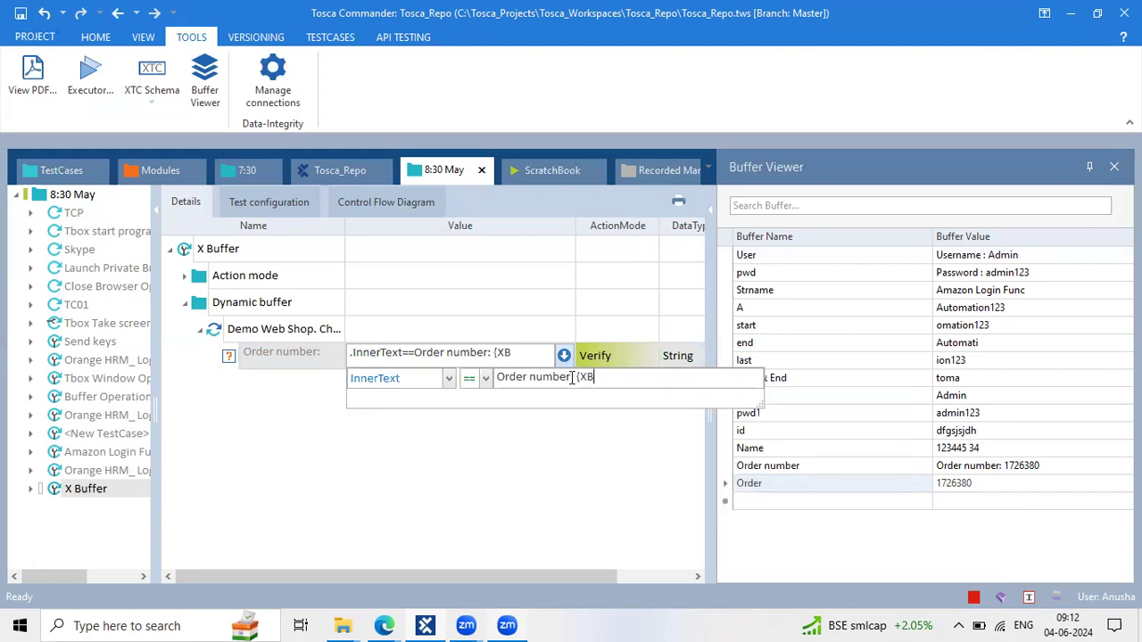
type("{")
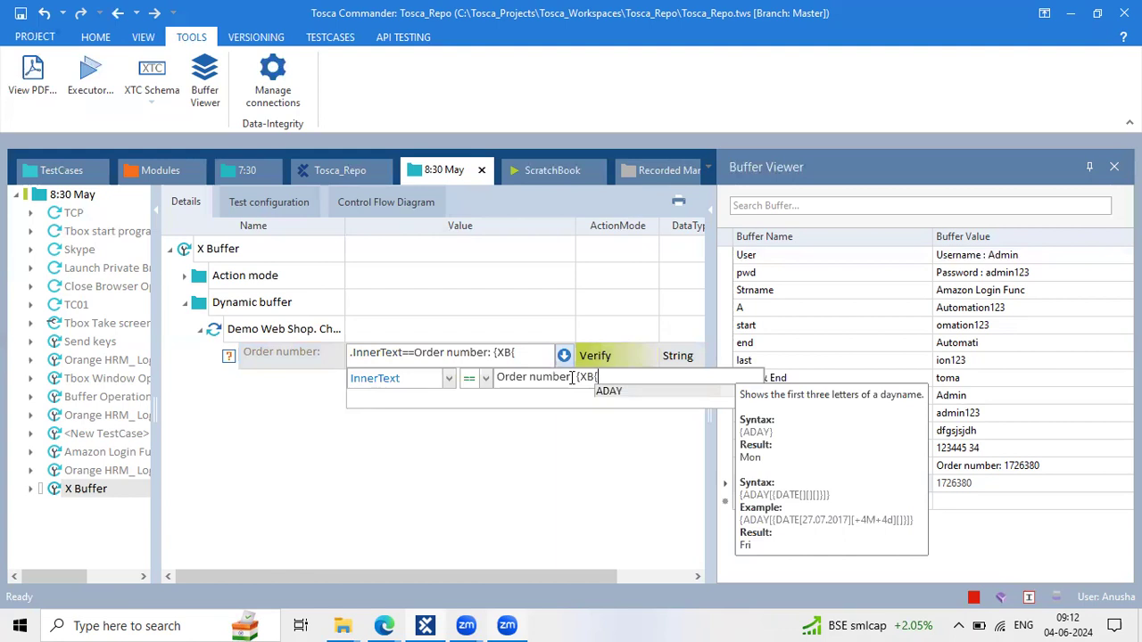
type("Demo_Order")
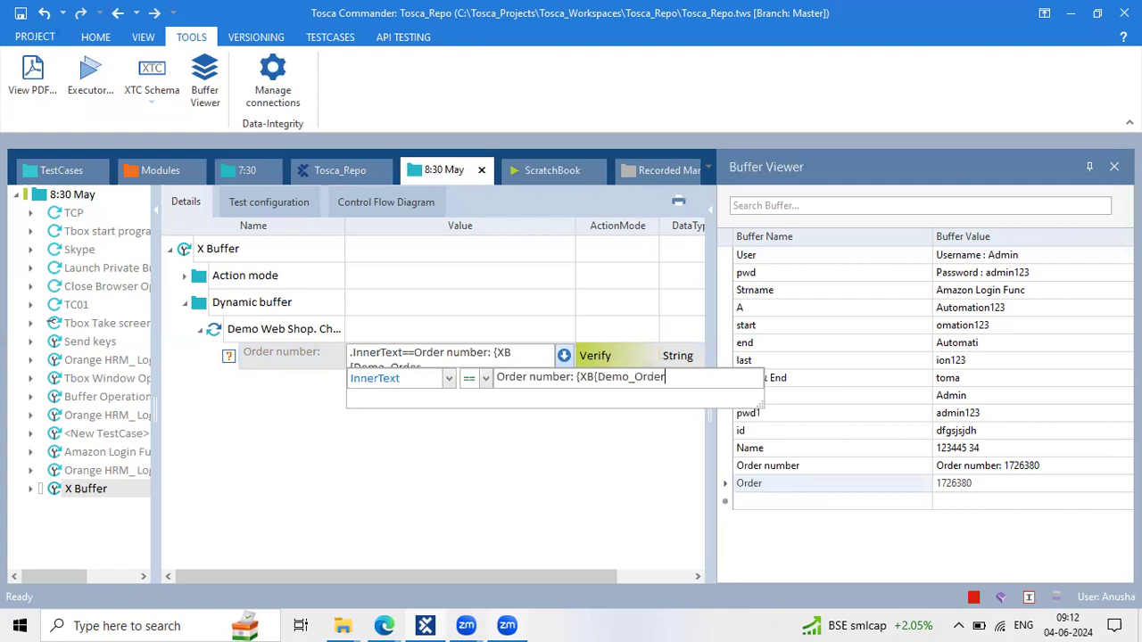
type("id}}")
left_click(597, 465)
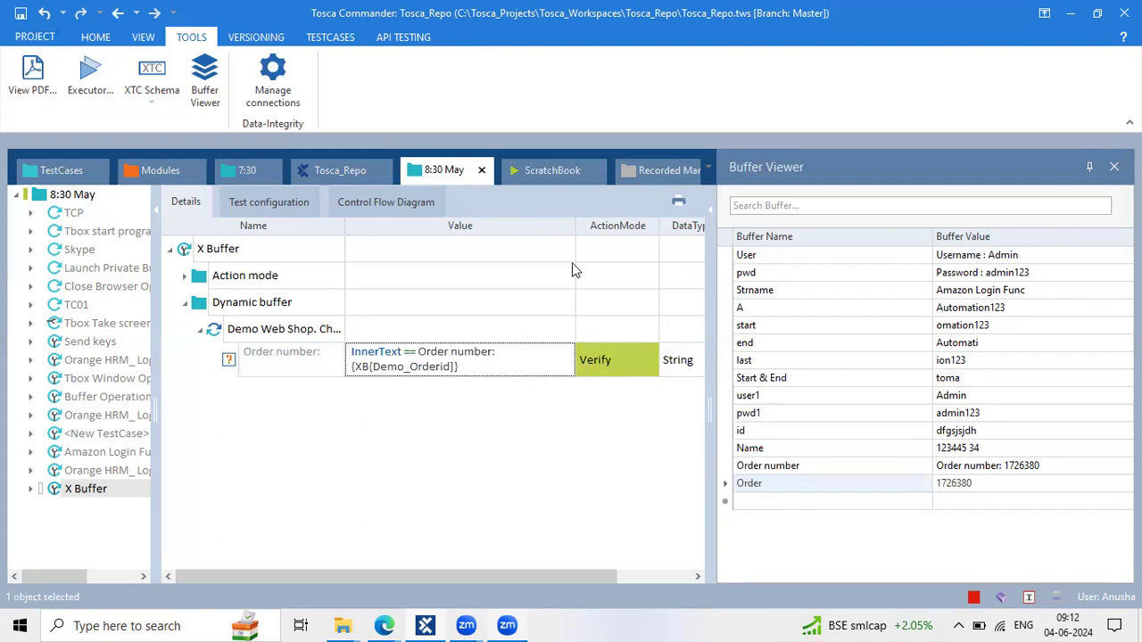
Correct the expression to {XB[Demo_Orderid]} by joining its lines and inserting '['
left_click(366, 370)
double_click(366, 369)
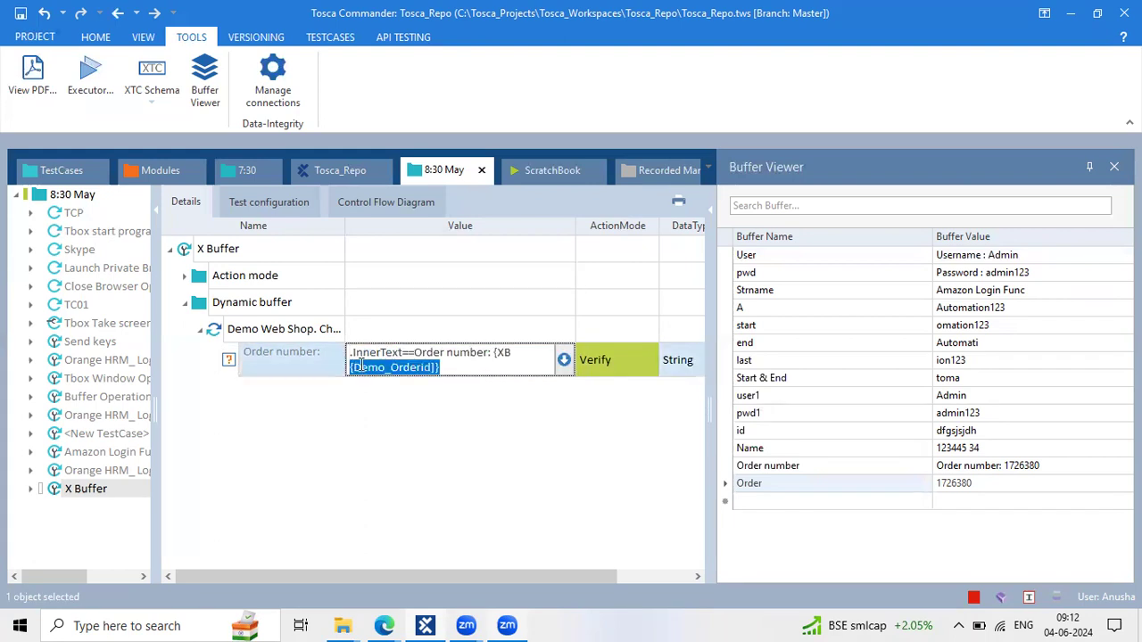
left_click(355, 366)
key("BackSpace")
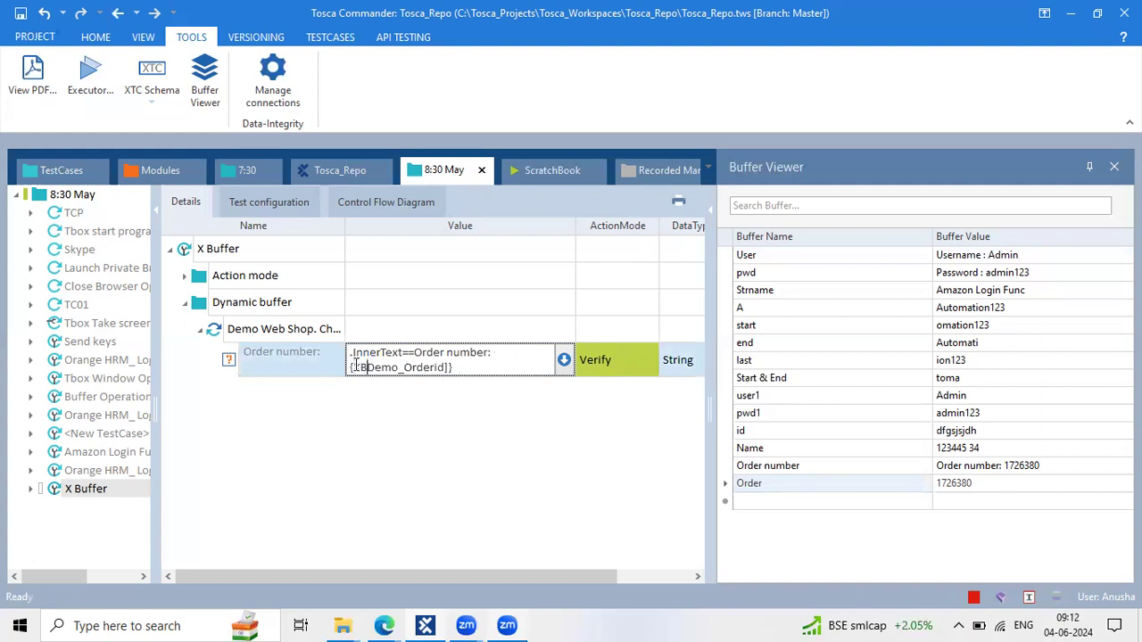
type("[")
left_click(447, 431)
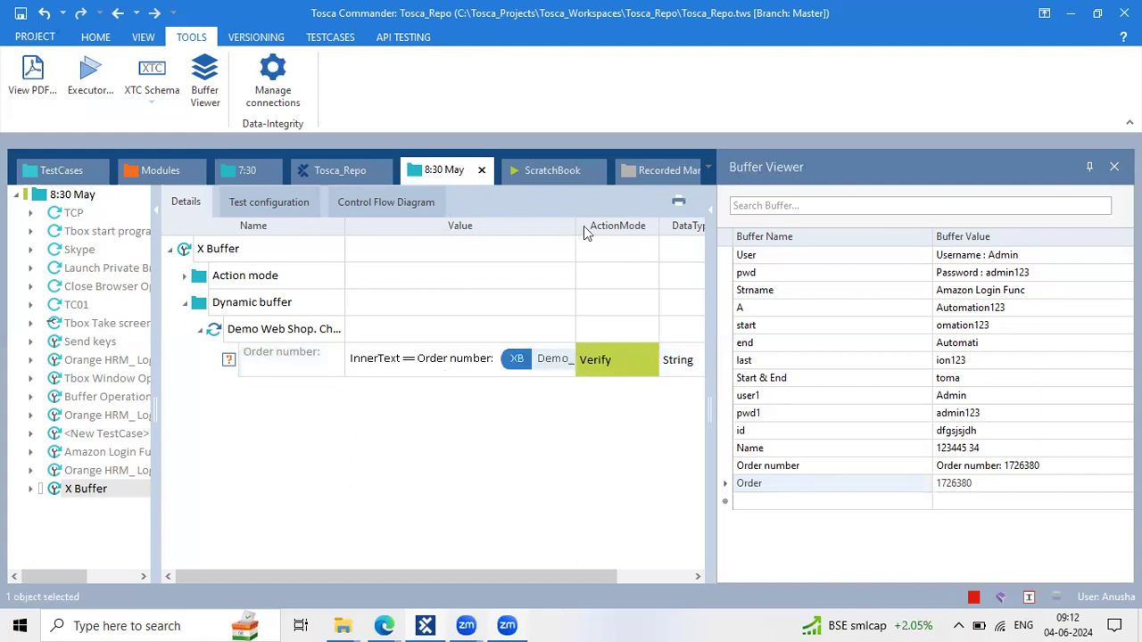
Widen the Value column and narrow the test tree to read the full {XB[Demo_Orderid]} expression
left_click_drag(574, 225, 666, 235)
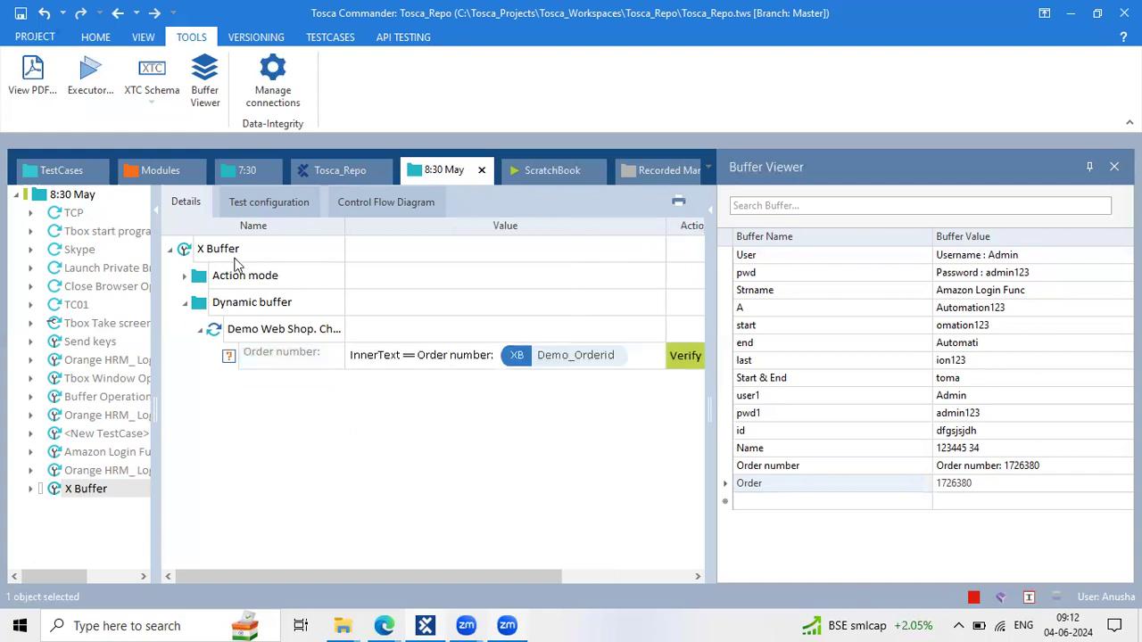
left_click_drag(103, 274, 60, 271)
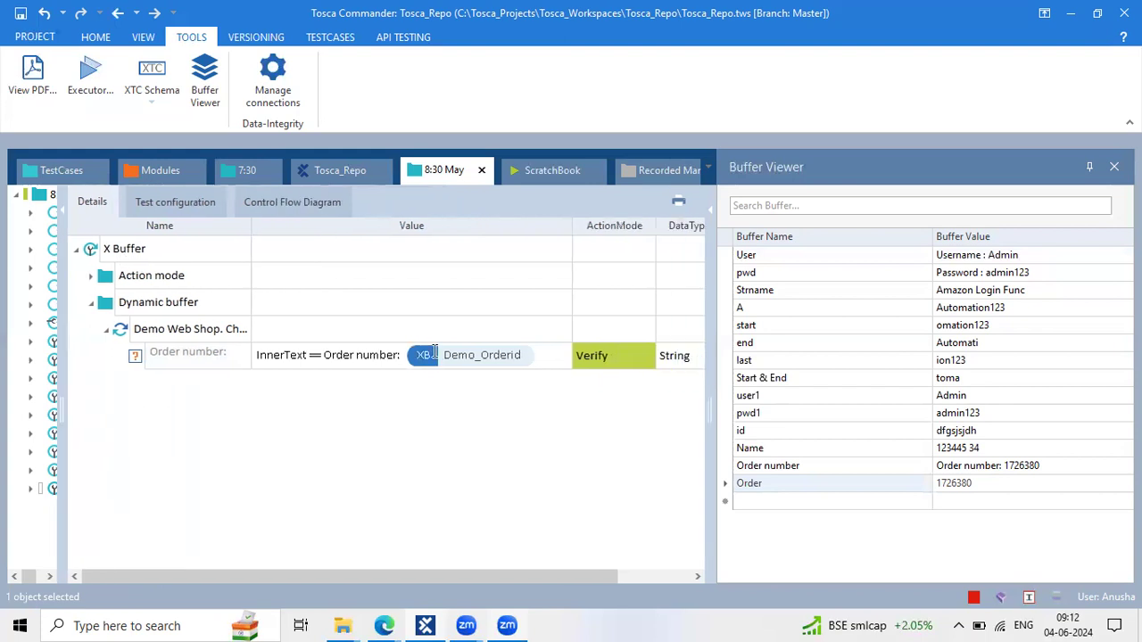
left_click(524, 355)
left_click_drag(511, 355, 366, 355)
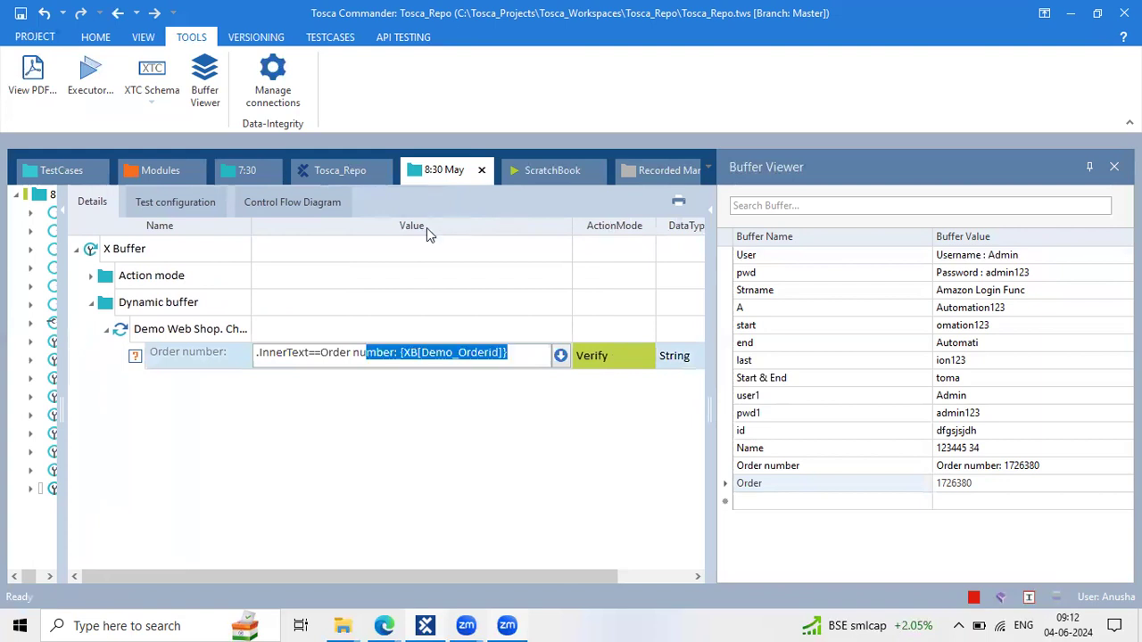
left_click(432, 366)
left_click(440, 417)
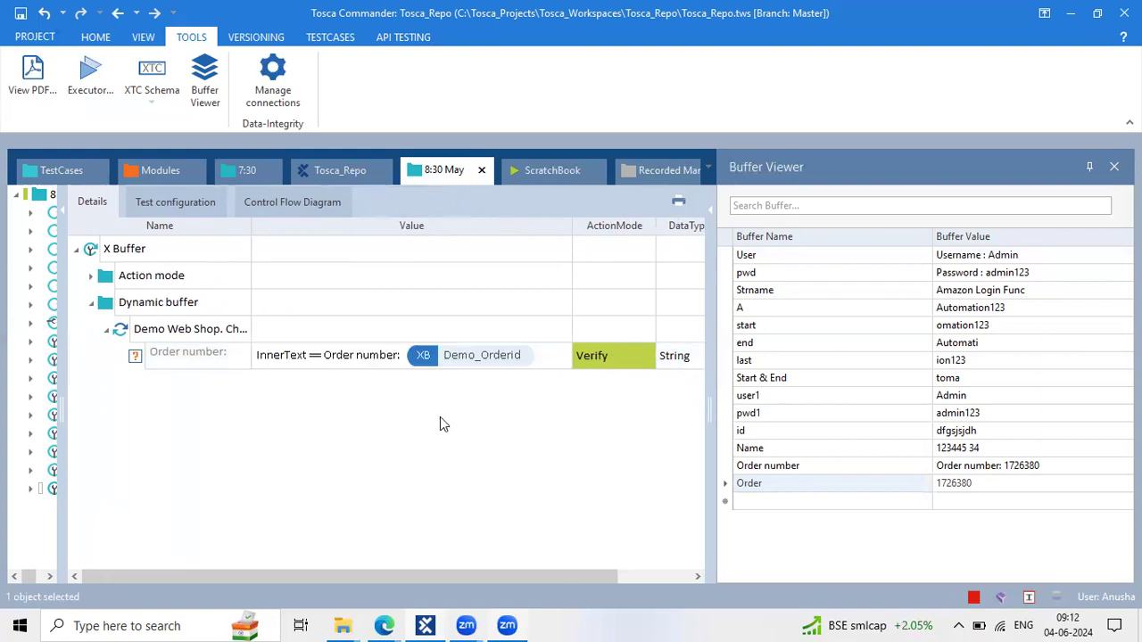
Keep the Order number step's action mode set to Verify
left_click(629, 356)
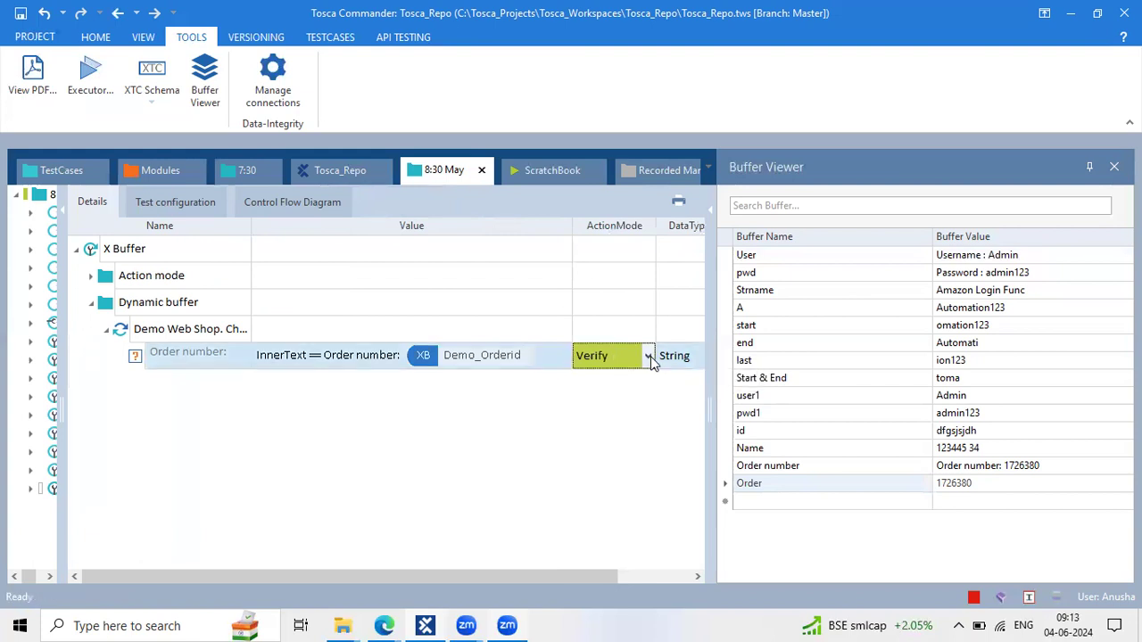
left_click(650, 356)
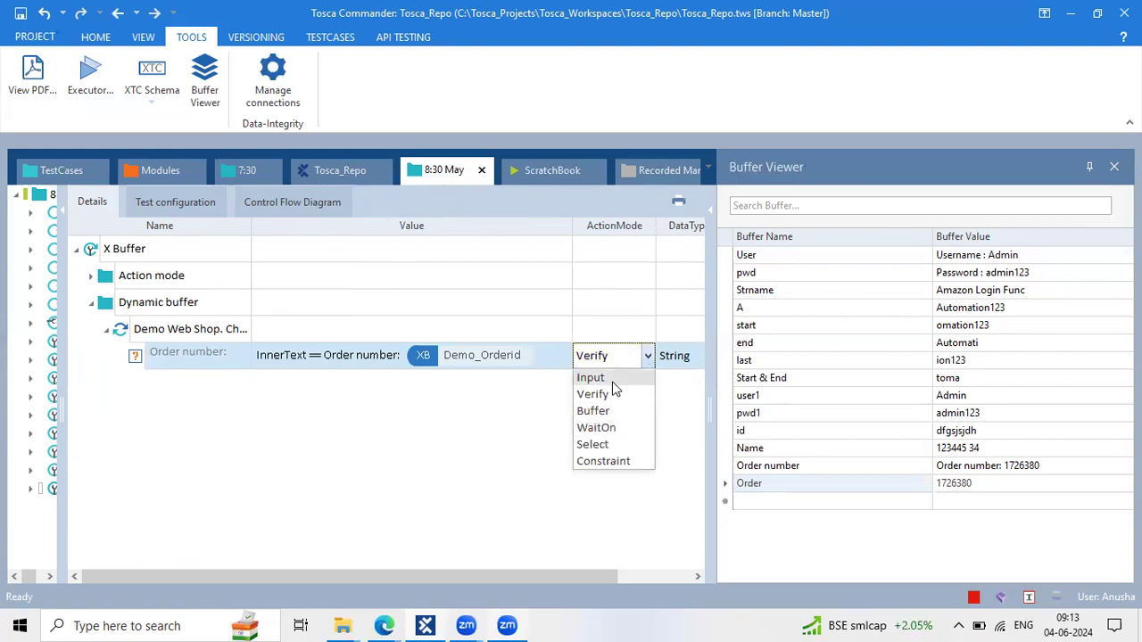
left_click(612, 395)
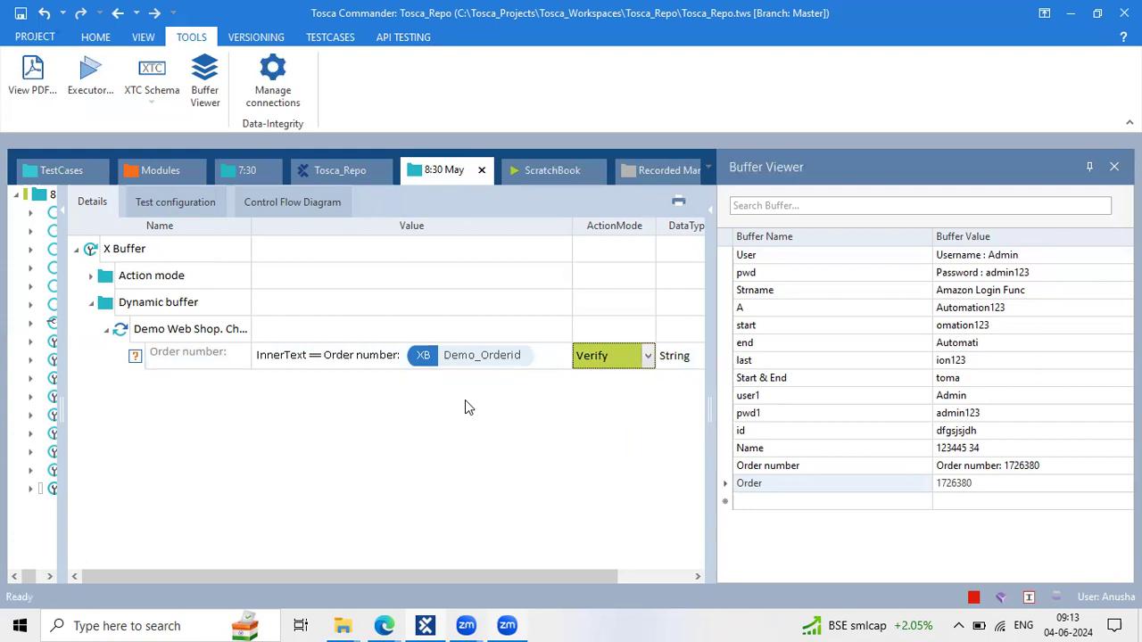
left_click(515, 362)
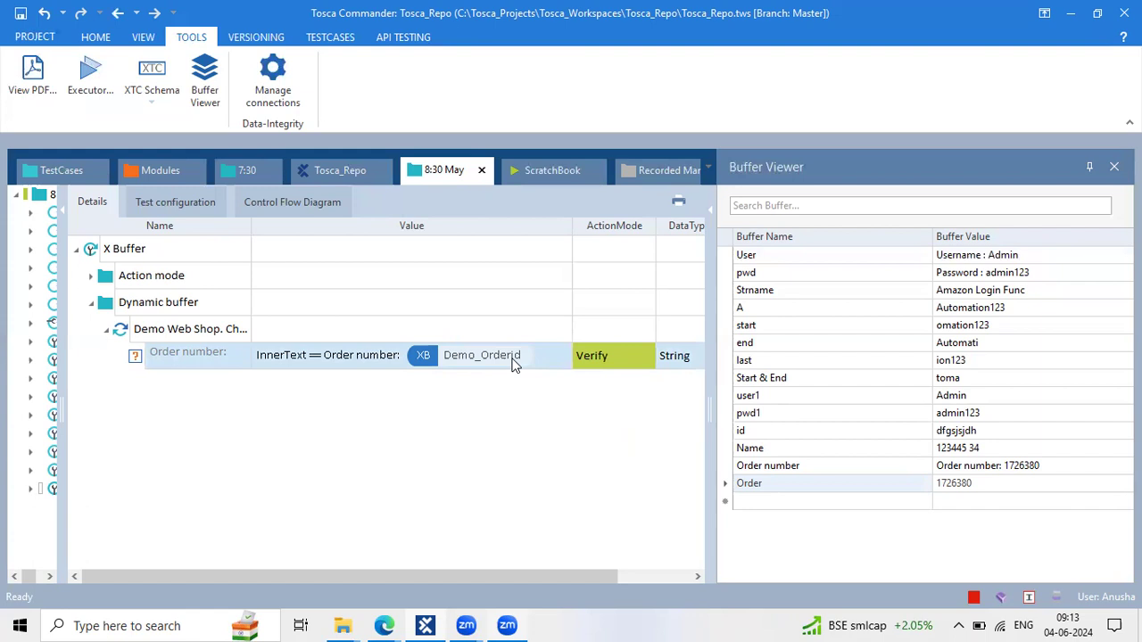
Leave the {XB[Demo_Orderid]} value unchanged and select the Dynamic buffer folder
left_click(473, 362)
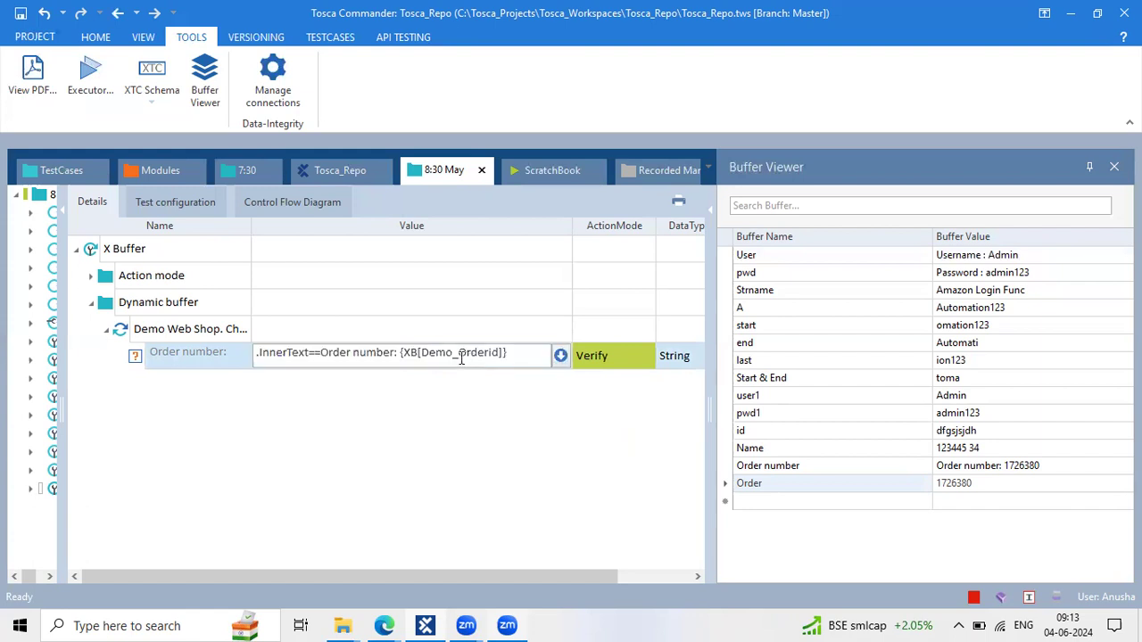
left_click_drag(478, 354, 425, 357)
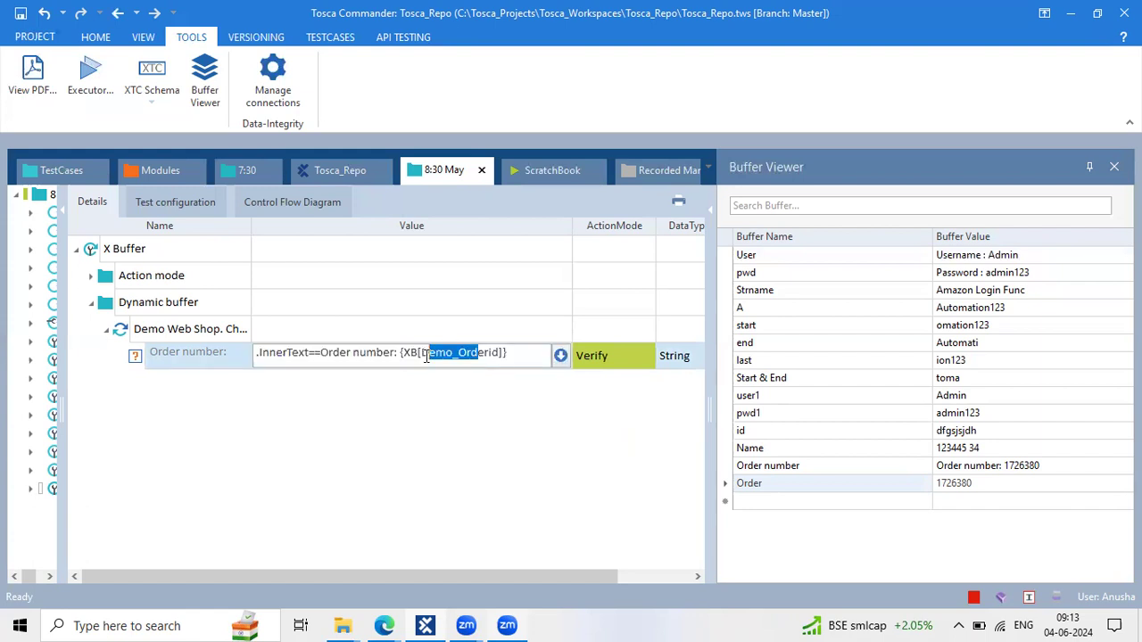
left_click(470, 430)
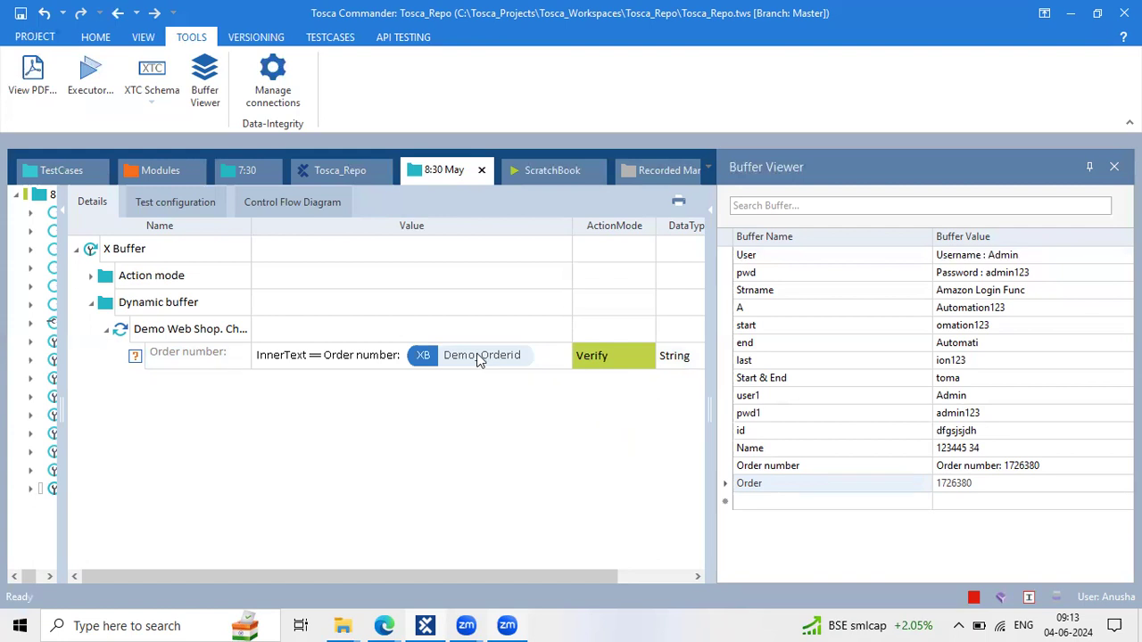
left_click_drag(479, 359, 429, 359)
left_click(506, 363)
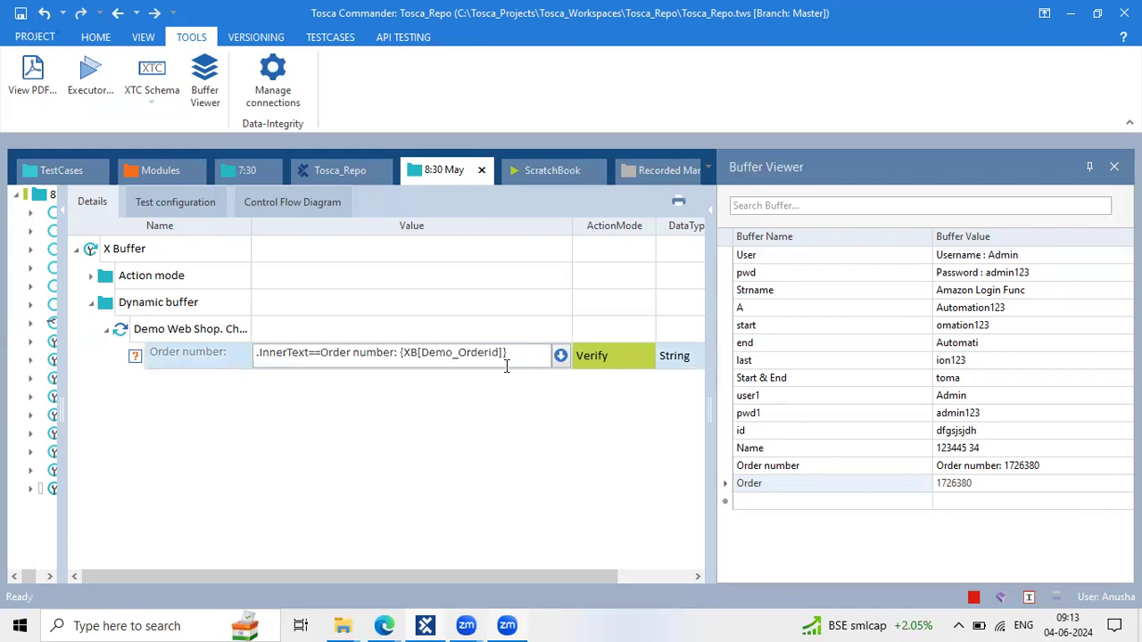
left_click(212, 313)
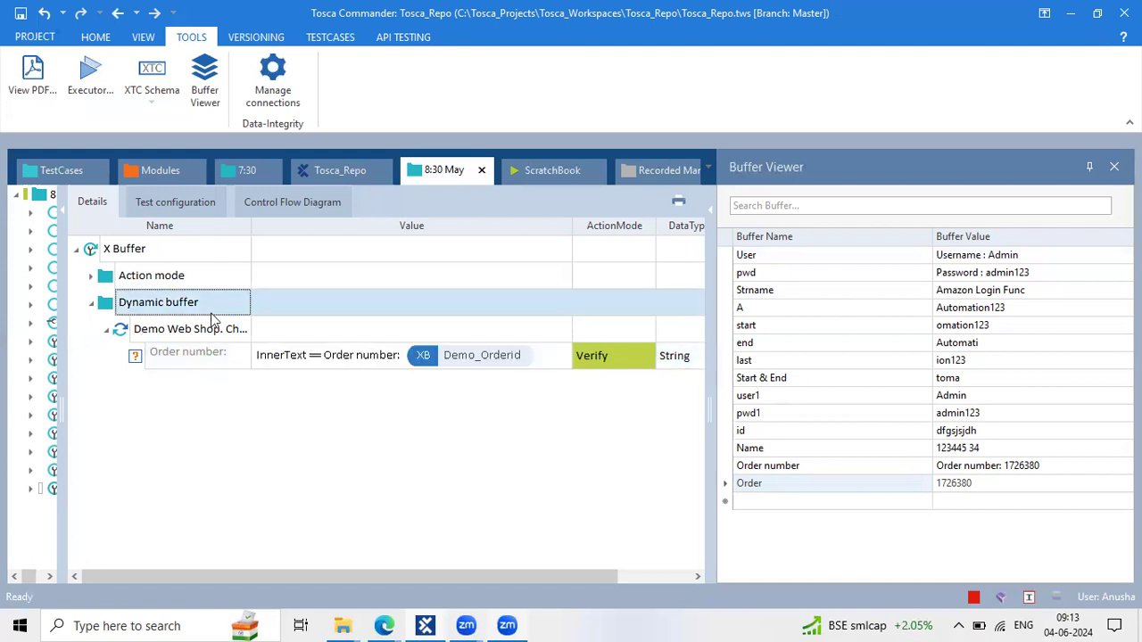
Run the Dynamic buffer folder in ScratchBook, check the web shop's Thank you page, and return to Tosca
right_click(212, 314)
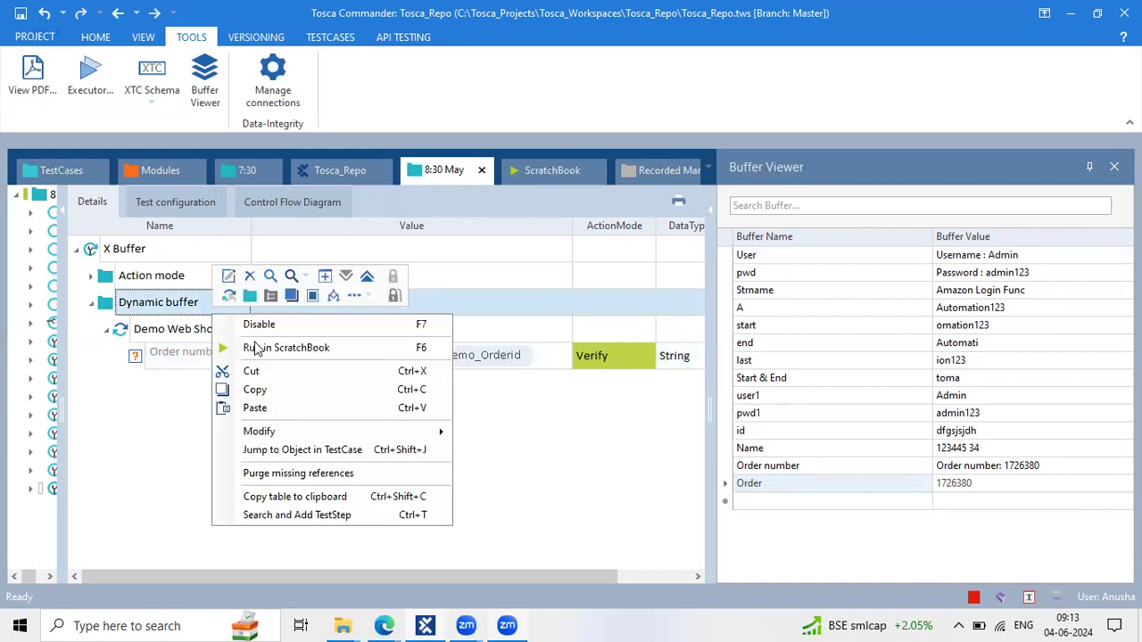
left_click(255, 346)
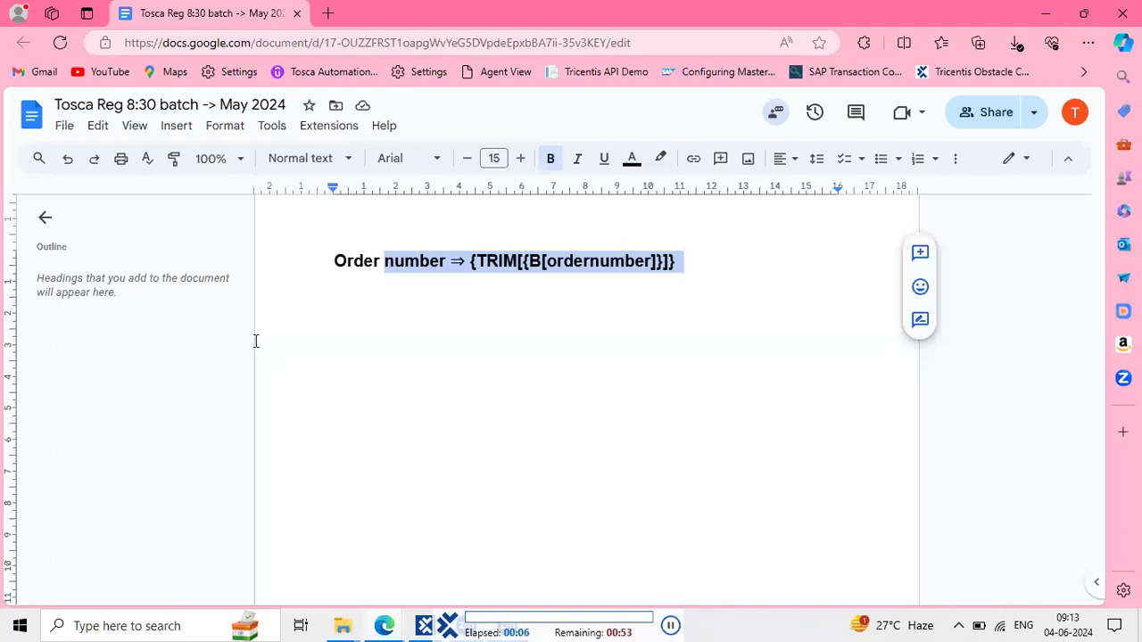
left_click(1058, 11)
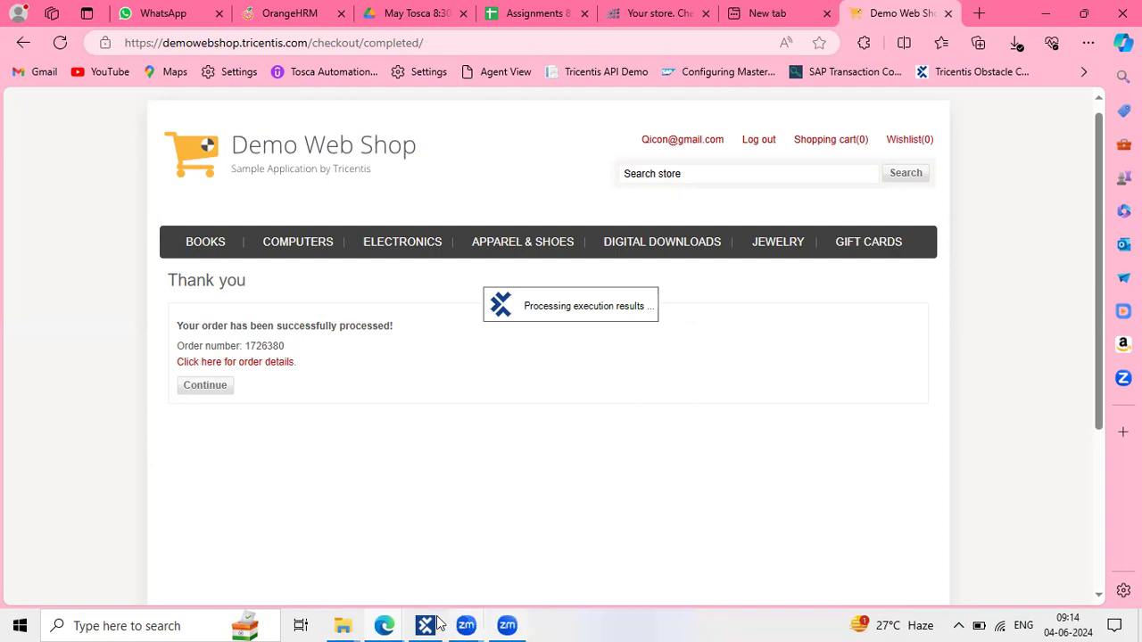
left_click(436, 624)
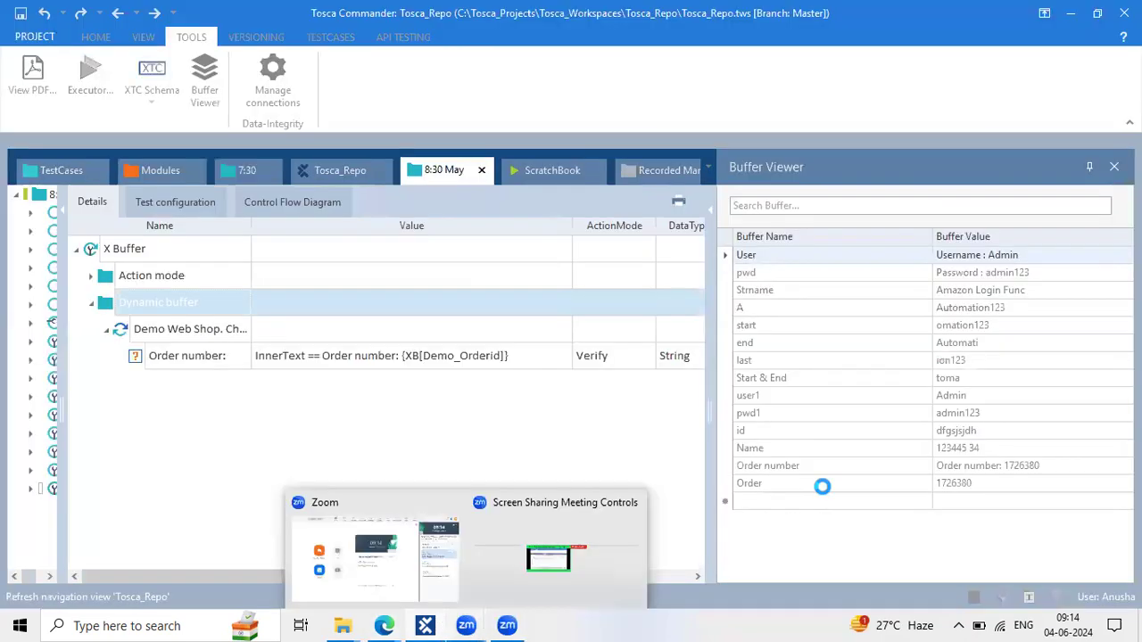
Confirm in the Buffer Viewer that Demo_Orderid holds 1726380
left_click(822, 500)
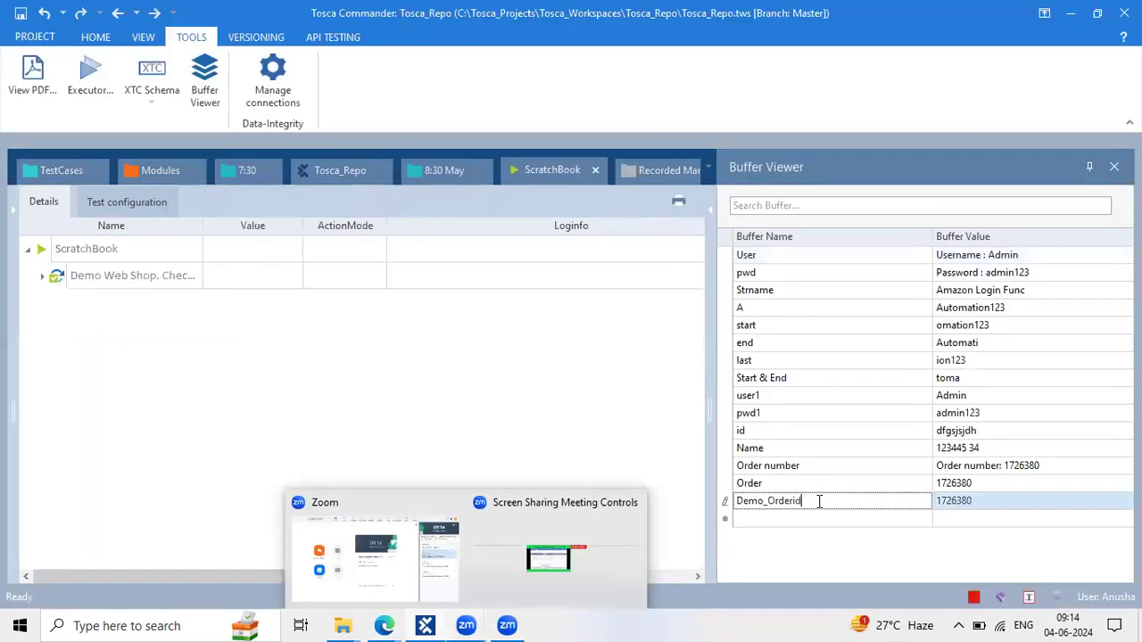
left_click(970, 502)
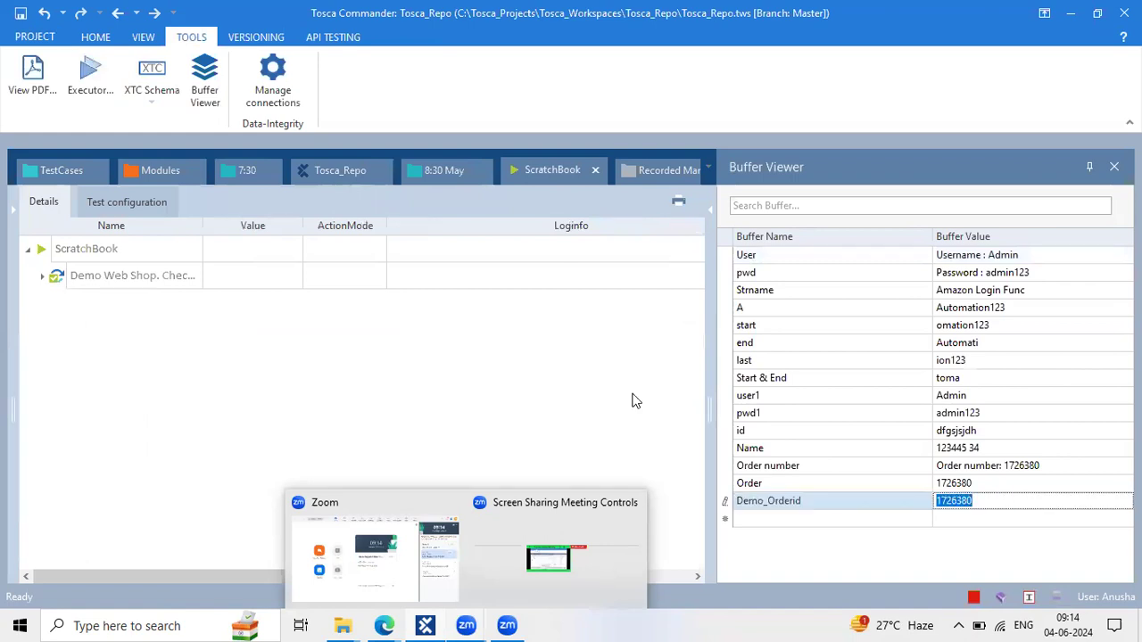
left_click(482, 337)
Expand the ScratchBook results and resize Loginfo to read the passed Order number verification
left_click(40, 277)
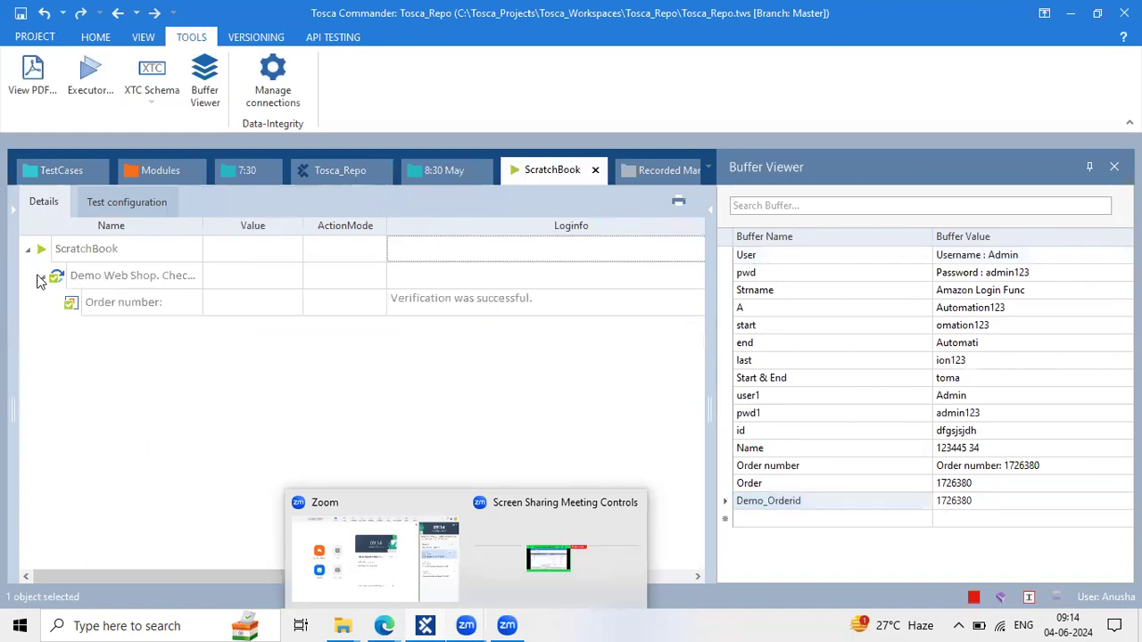
left_click(624, 305)
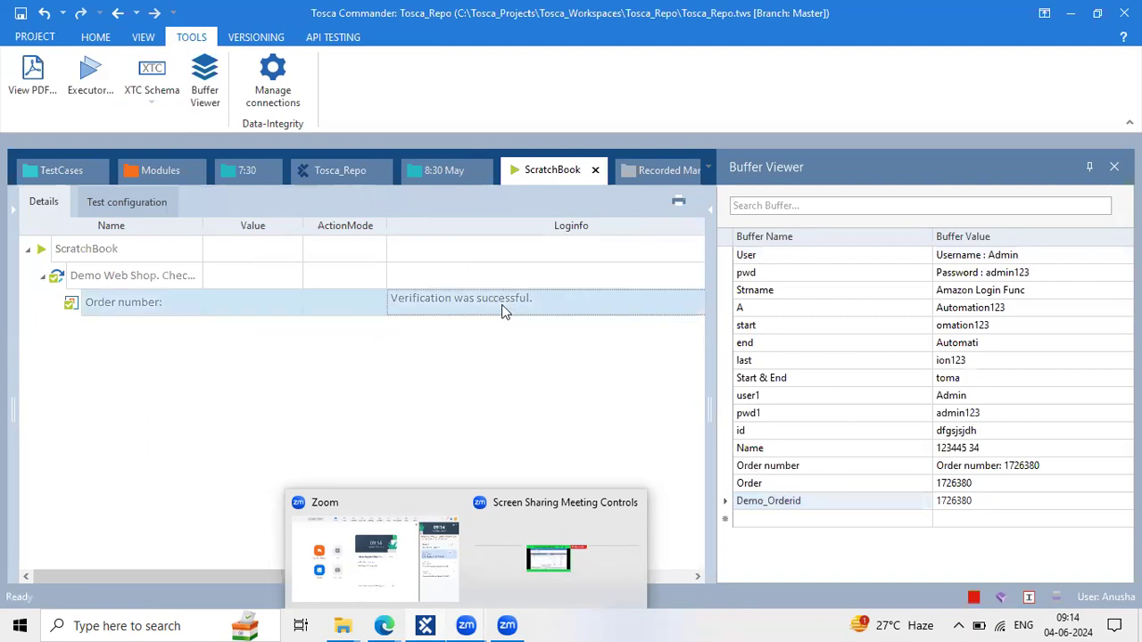
right_click(585, 403)
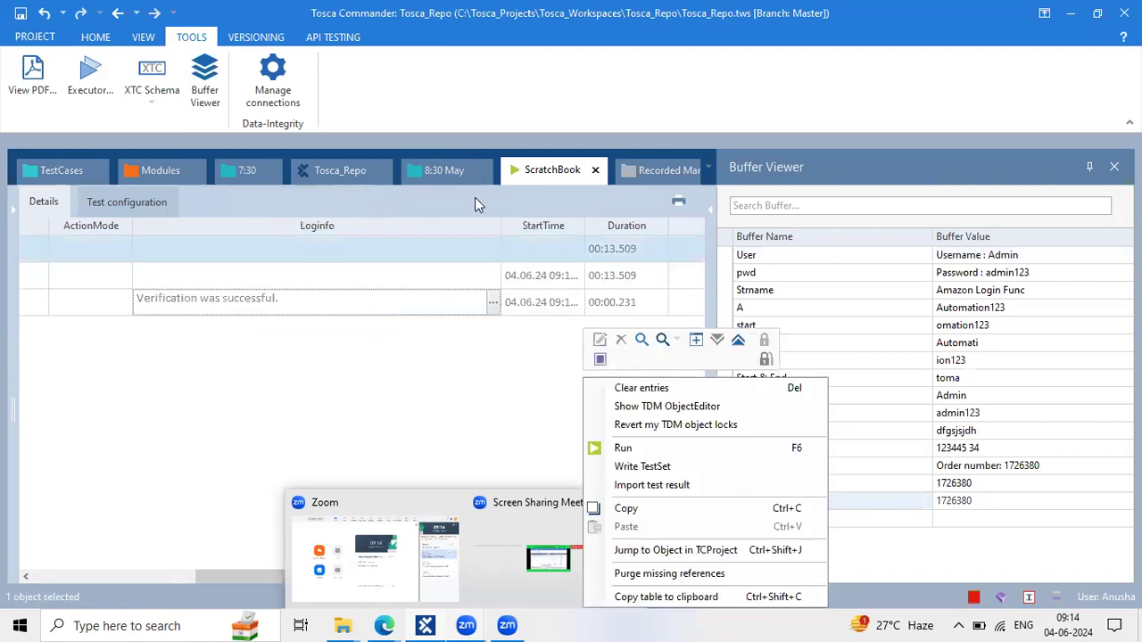
left_click(511, 228)
left_click_drag(498, 226, 340, 211)
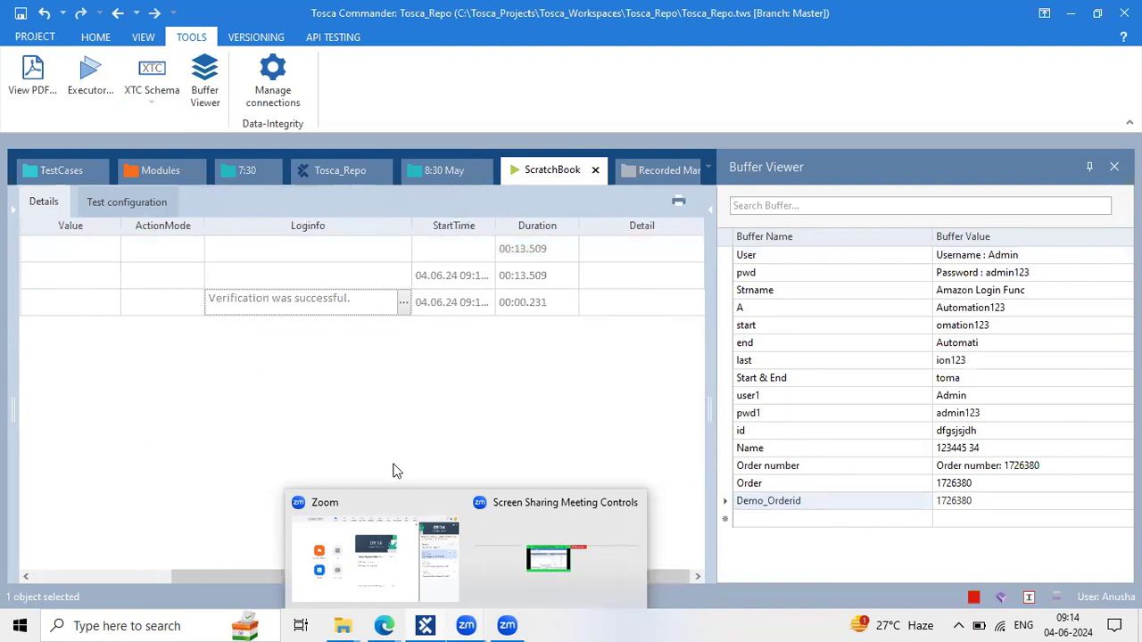
scroll(397, 471, "left", 3)
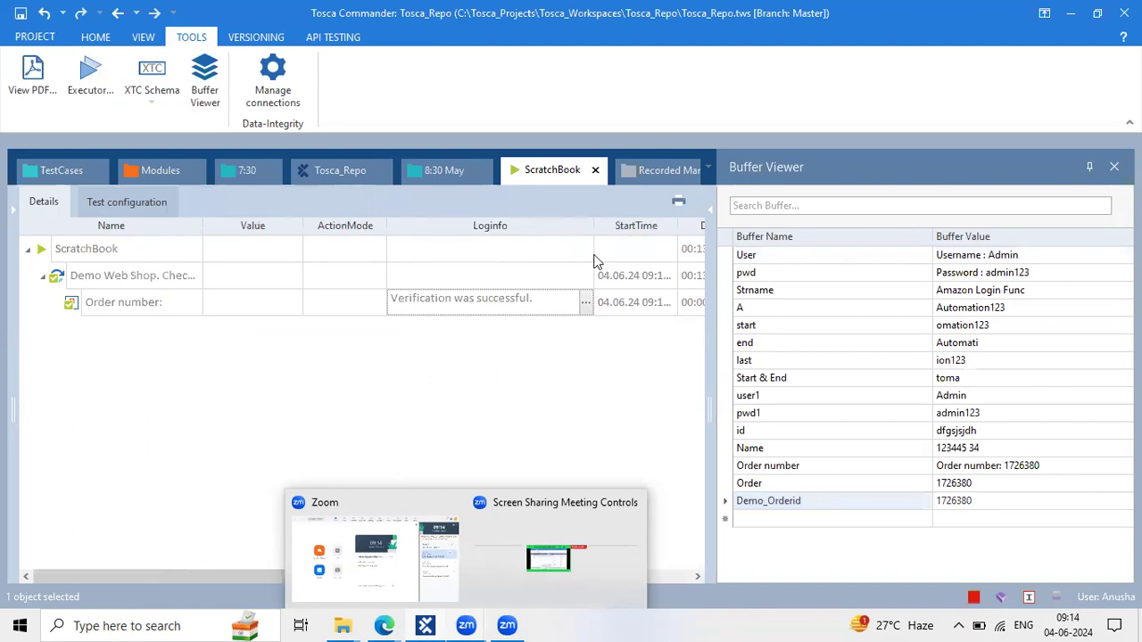
left_click_drag(590, 226, 582, 400)
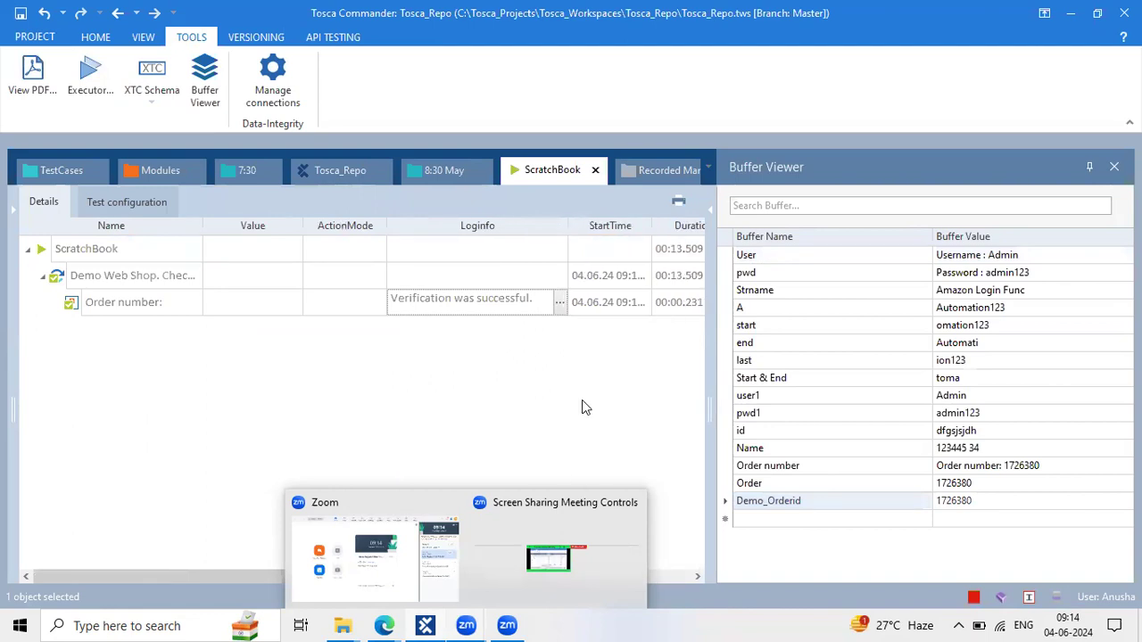
left_click(400, 505)
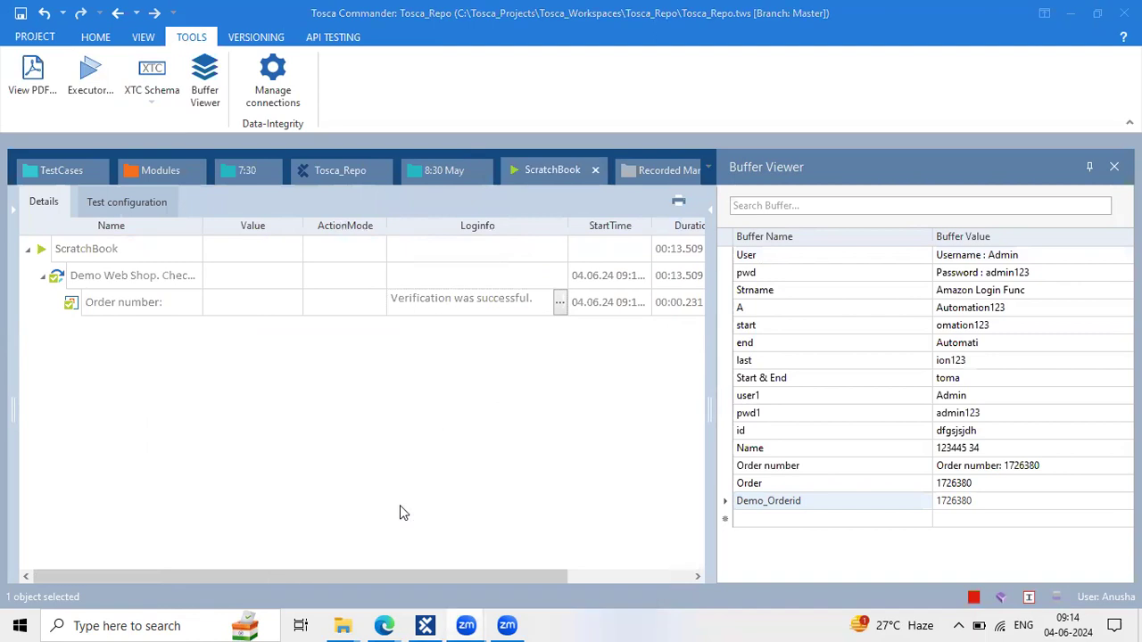
left_click(530, 398)
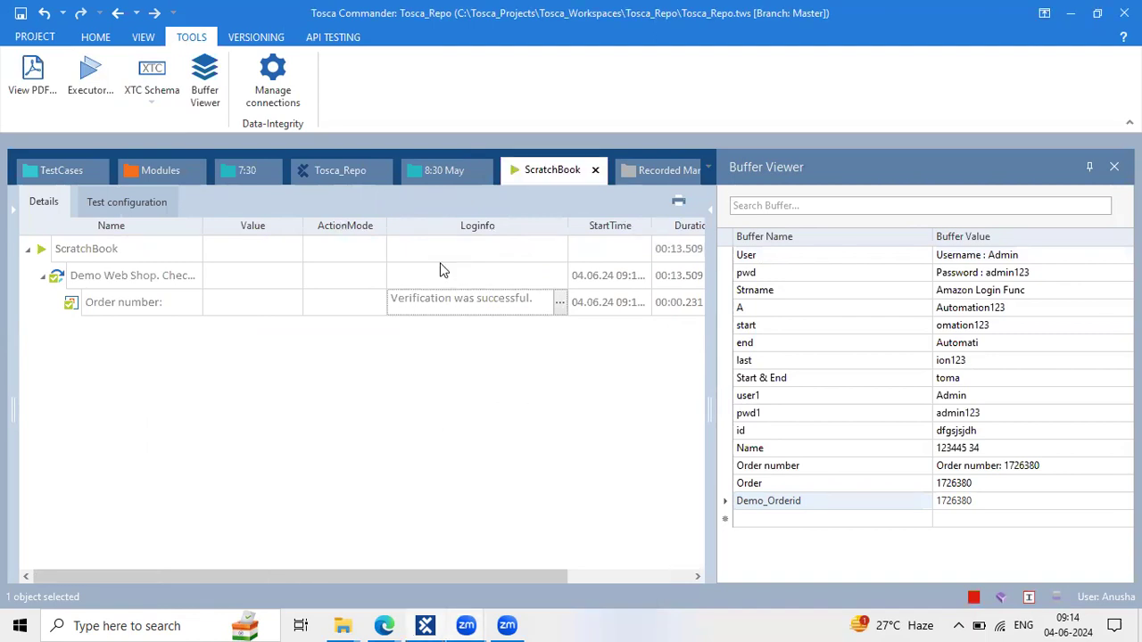
left_click(439, 171)
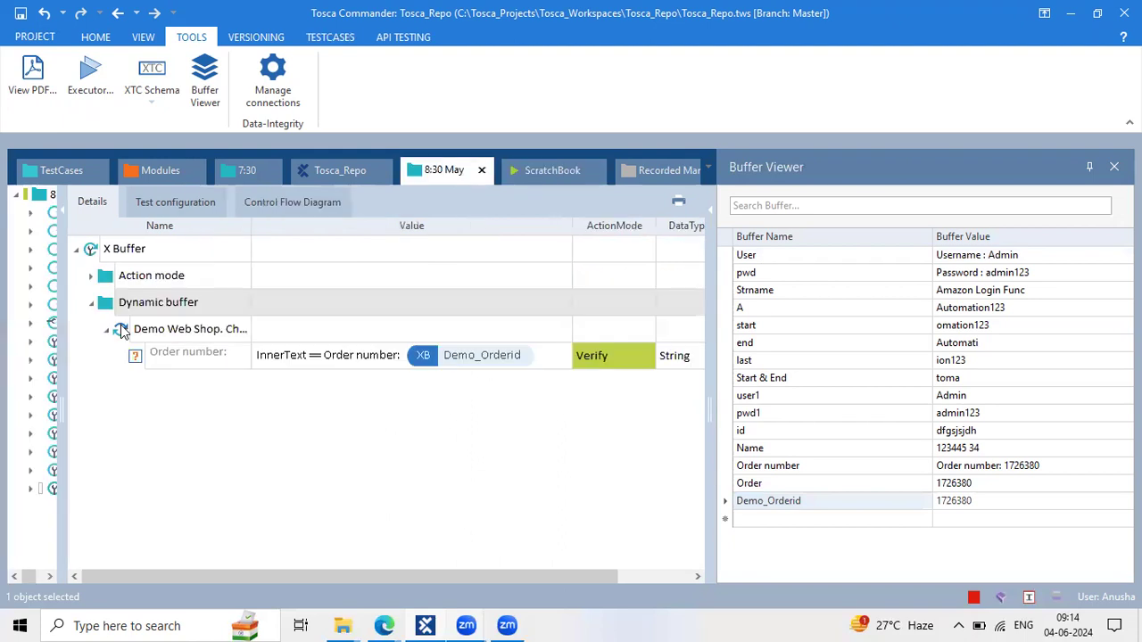
Rename X Buffer's Action mode folder to 'Action mode buffer'
left_click(91, 278)
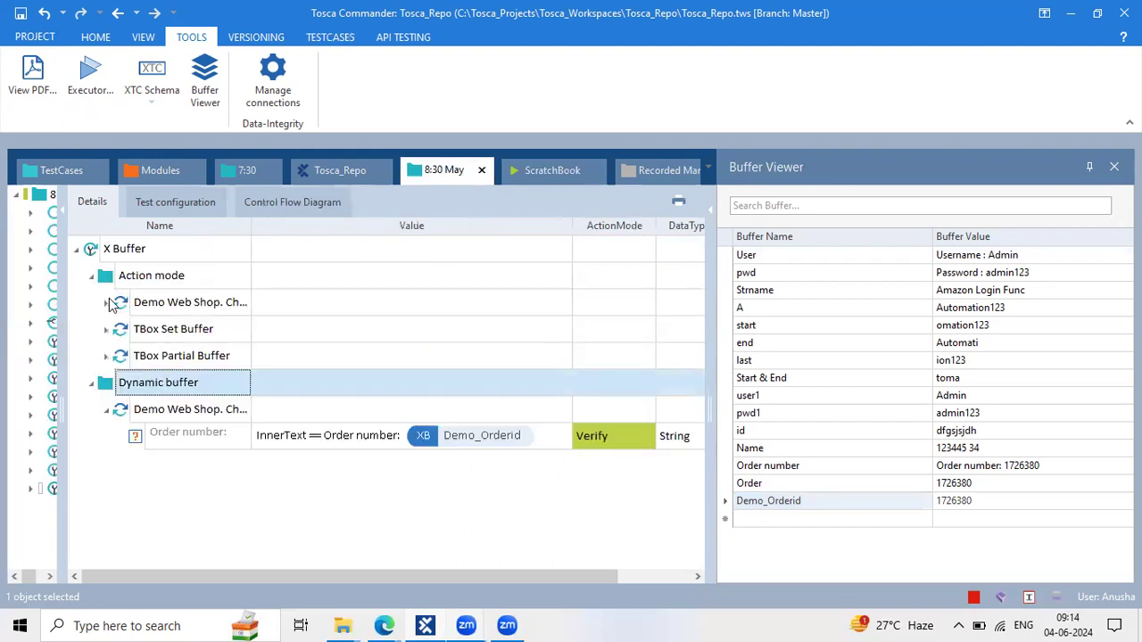
left_click_drag(59, 328, 178, 340)
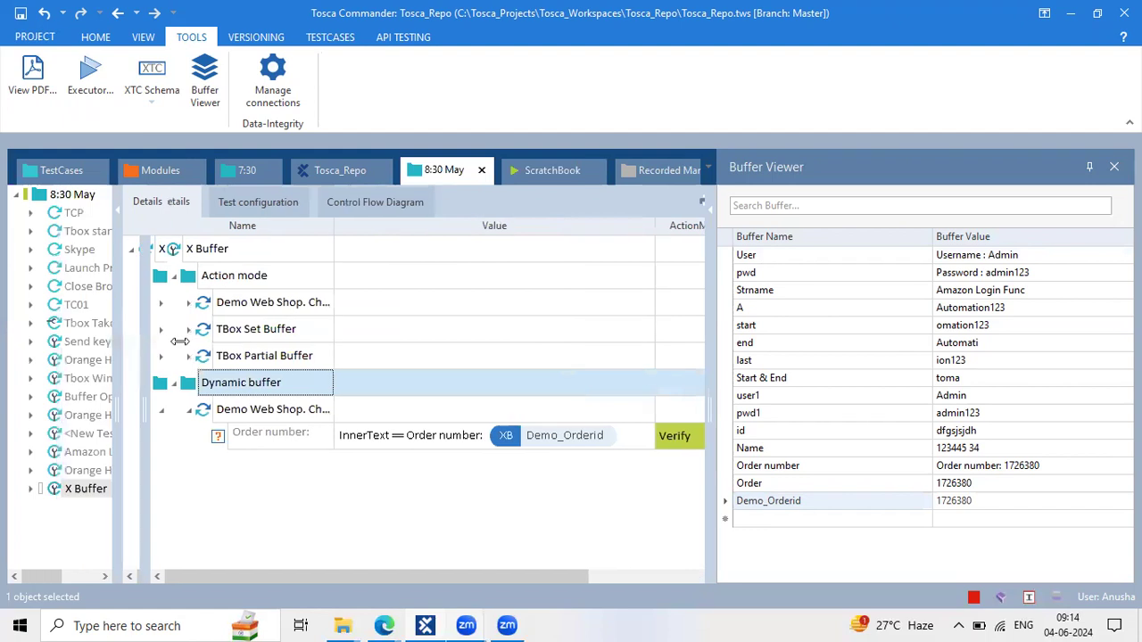
left_click(32, 490)
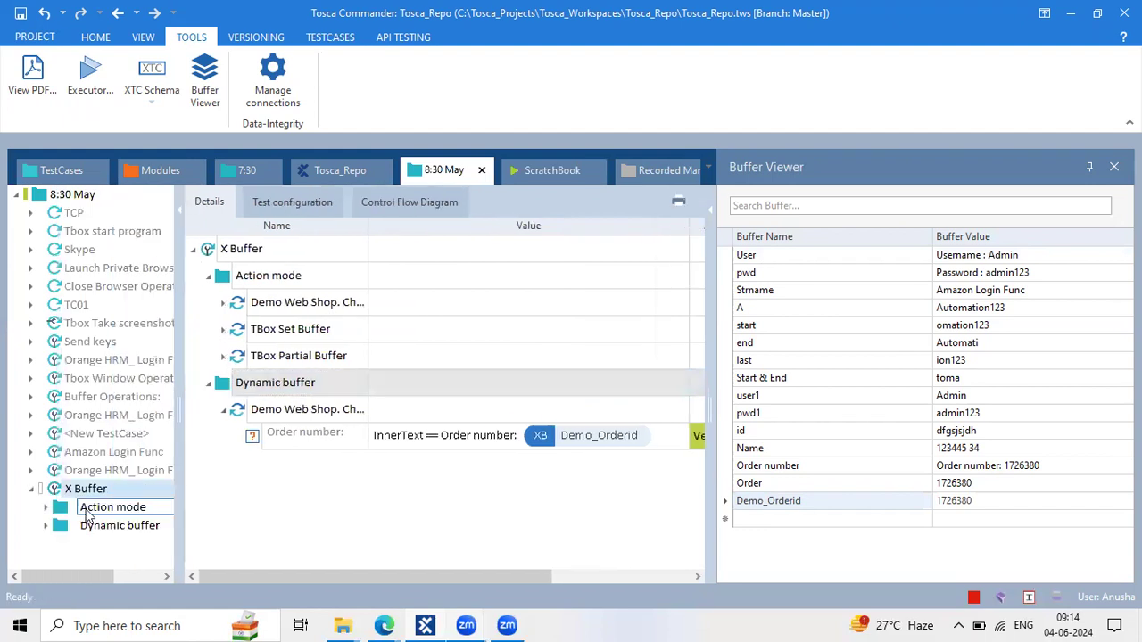
left_click(87, 514)
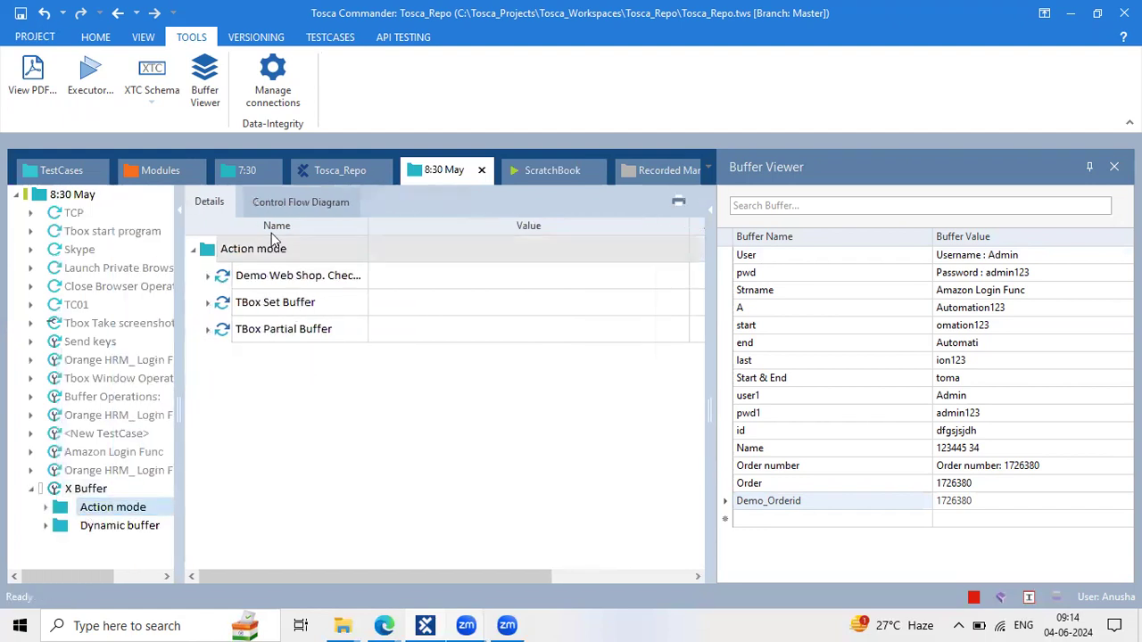
left_click(318, 243)
type("b")
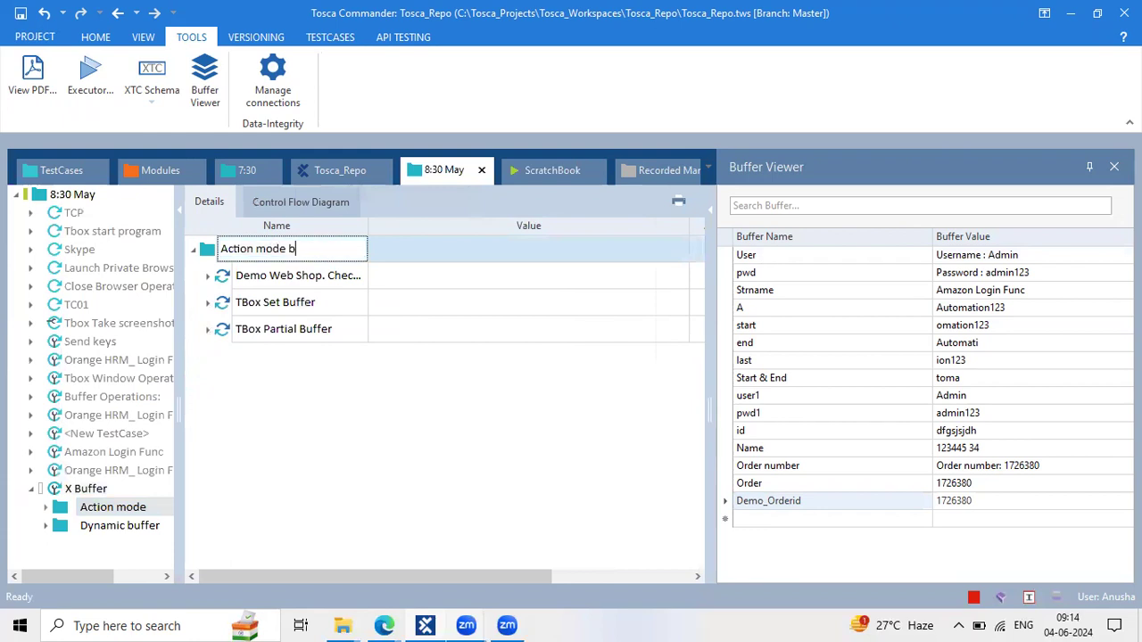
type("uffer")
left_click(208, 276)
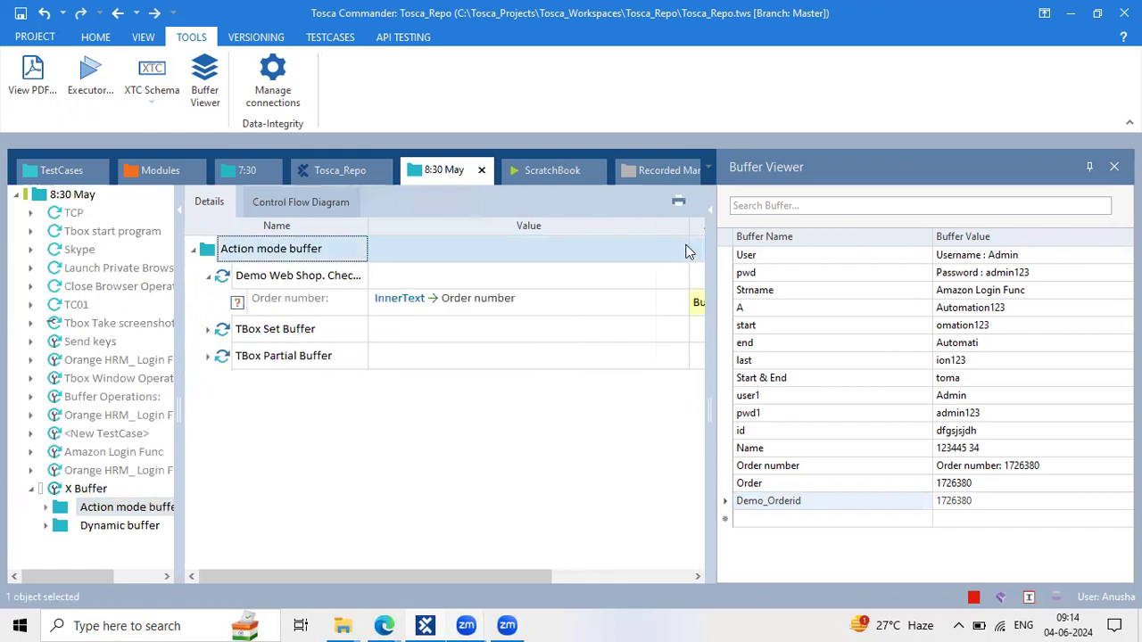
Expand the TBox Set Buffer, TBox Partial Buffer and Dynamic buffer steps to review their buffer values
left_click_drag(691, 228, 521, 220)
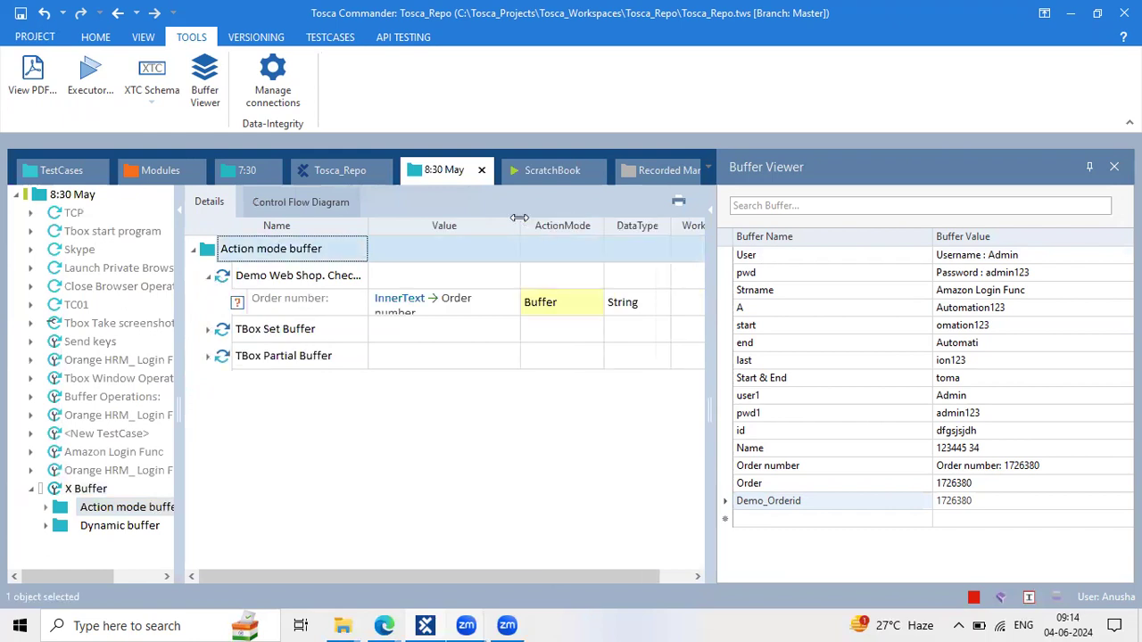
left_click(208, 331)
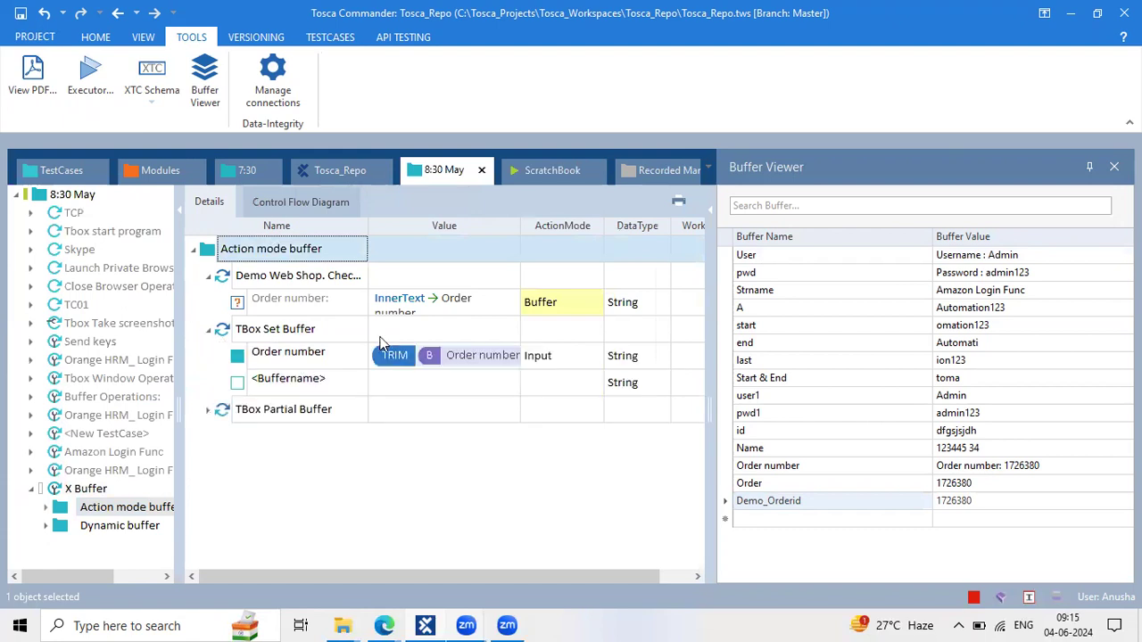
left_click(207, 411)
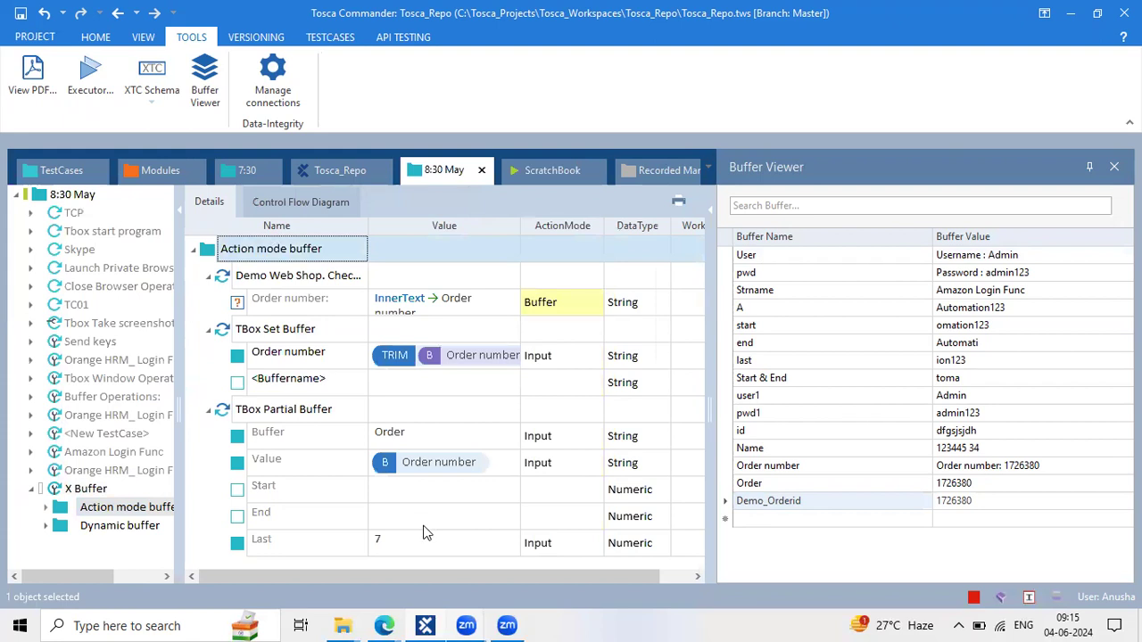
left_click(136, 528)
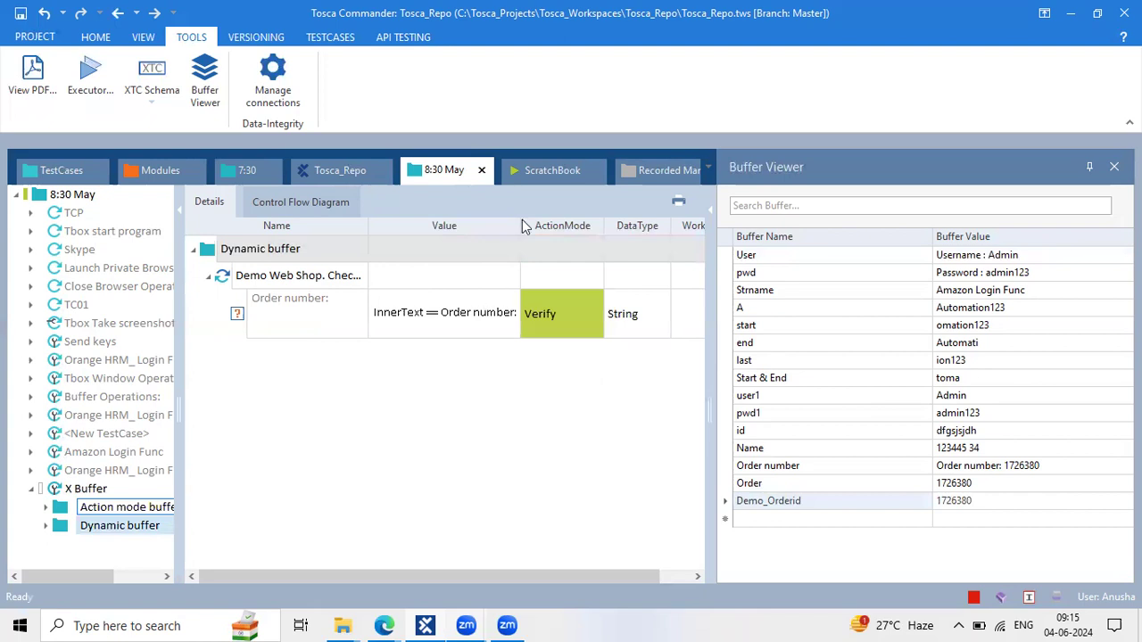
left_click_drag(519, 224, 628, 231)
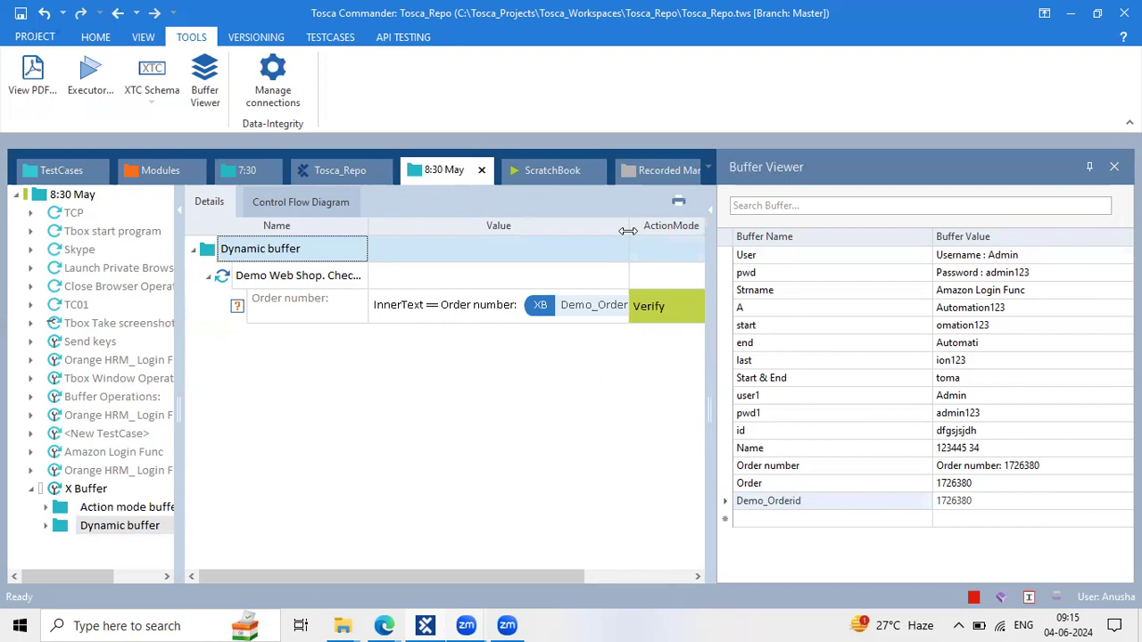
left_click(487, 453)
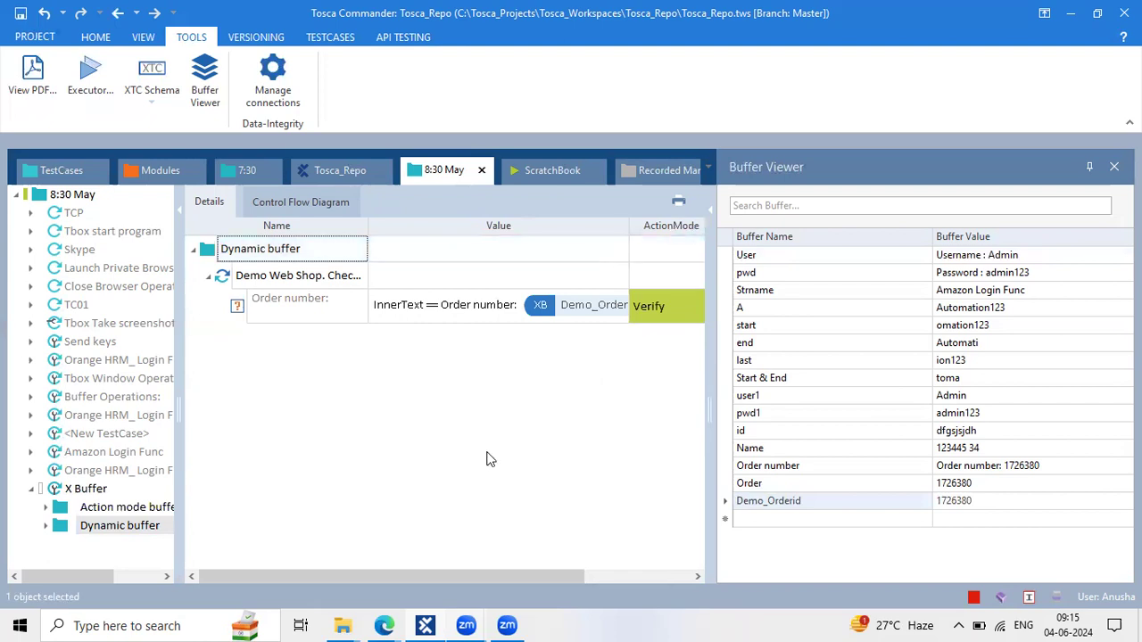
Copy the Orange HRM_ Login test case and paste it into the 8:30 May folder
left_click(123, 470)
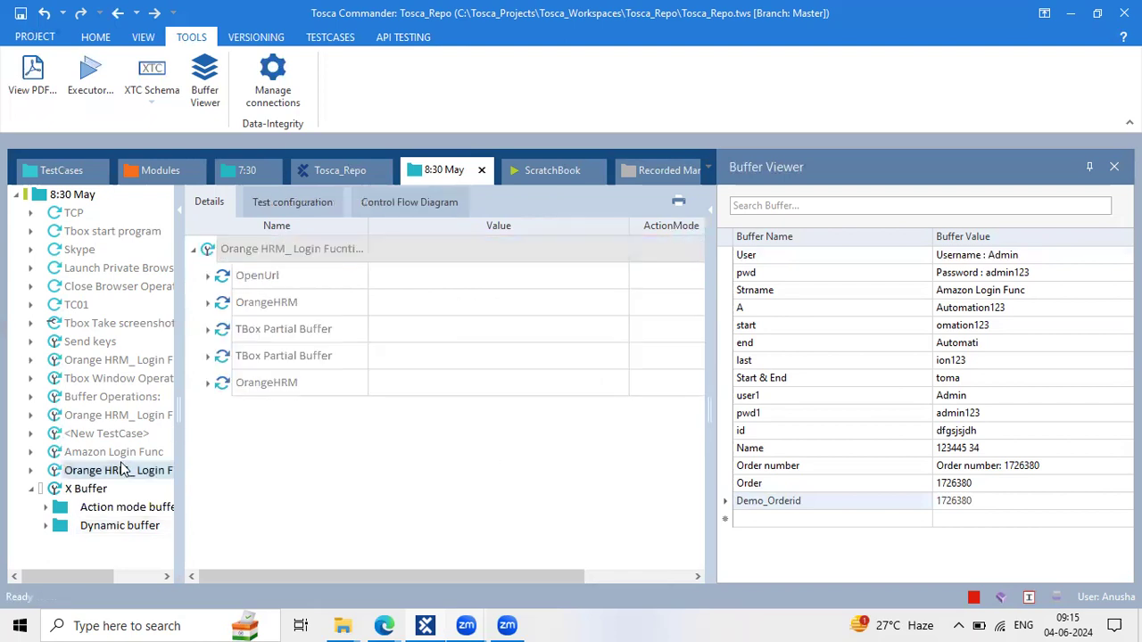
key("ctrl+c")
left_click(29, 490)
left_click(62, 196)
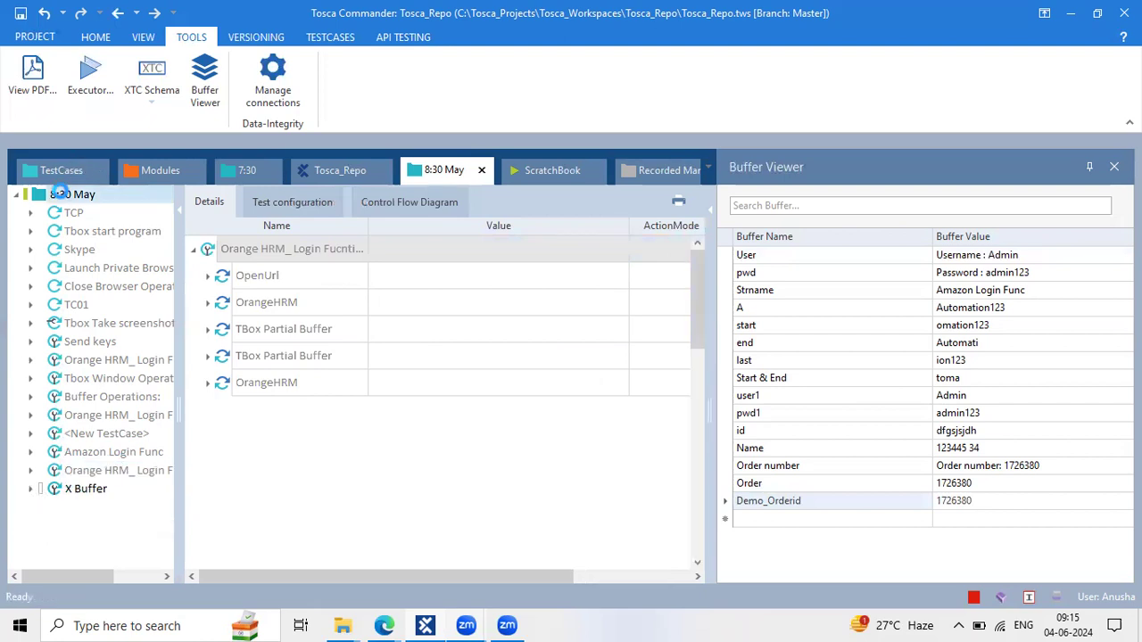
key("ctrl+v")
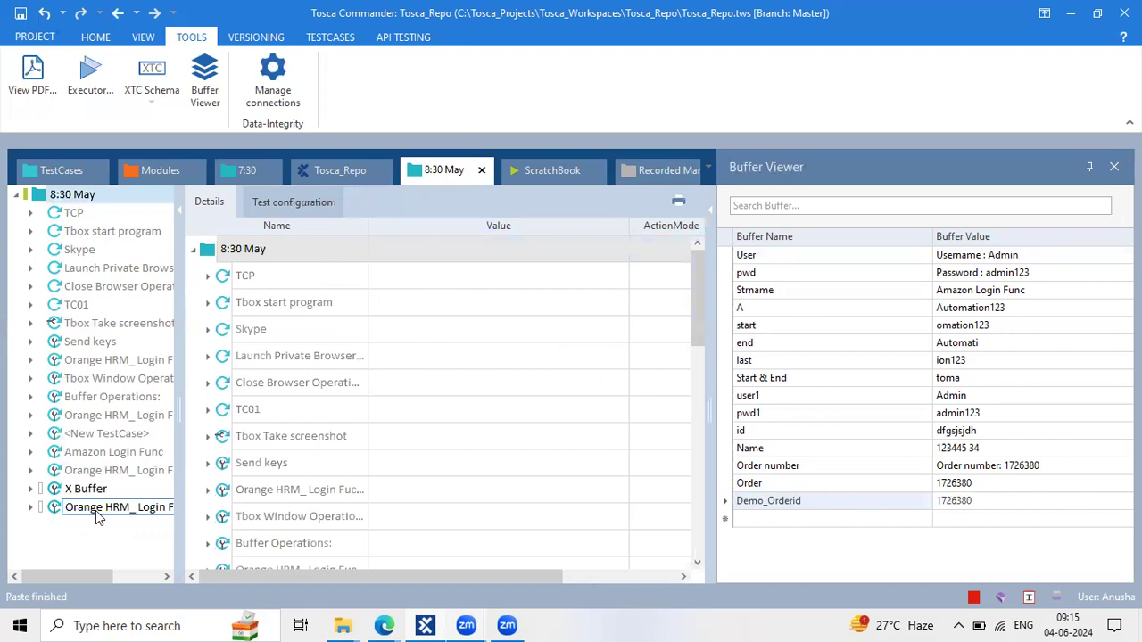
left_click(98, 510)
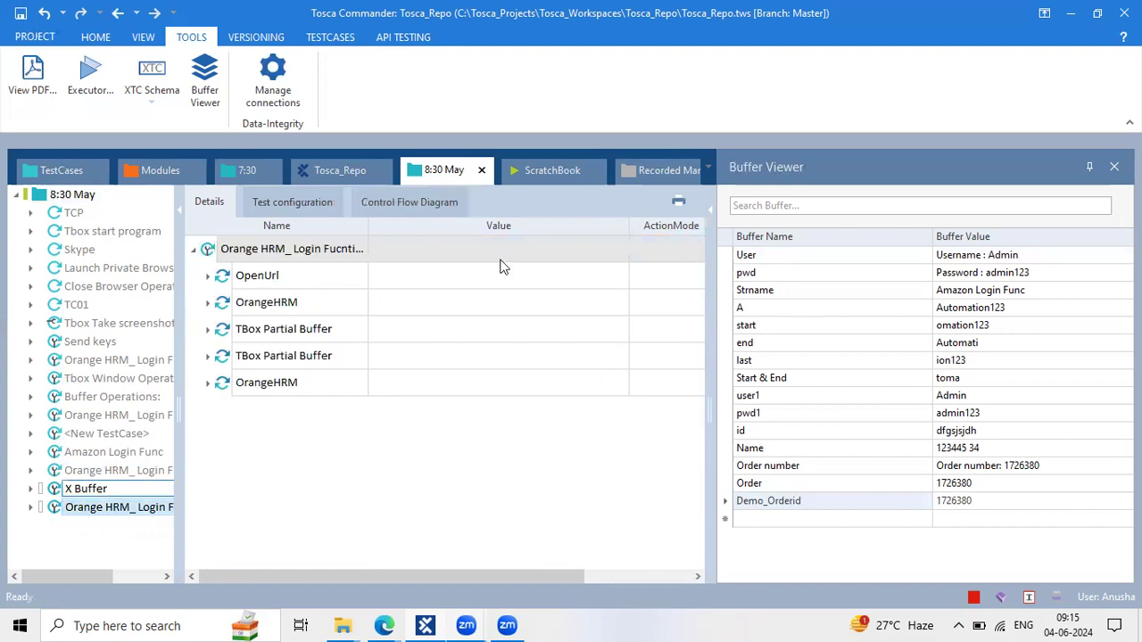
left_click(488, 486)
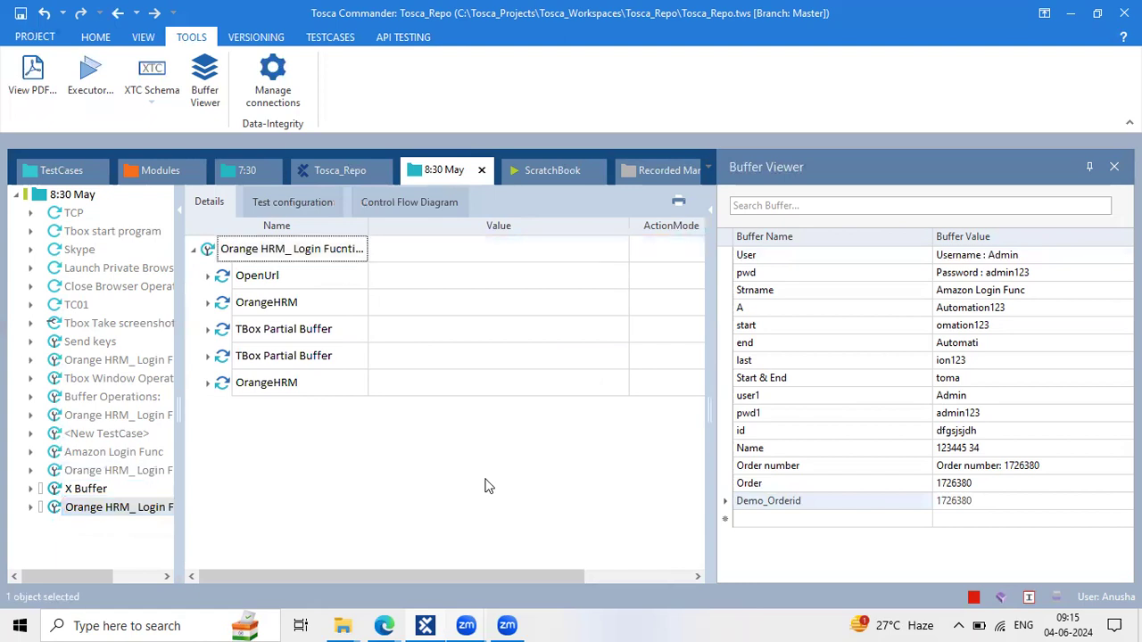
key("XF86AudioRaiseVolume")
Widen the TestCases tree so the Orange HRM_ Login Fucntion name is fully visible
left_click_drag(178, 418, 215, 415)
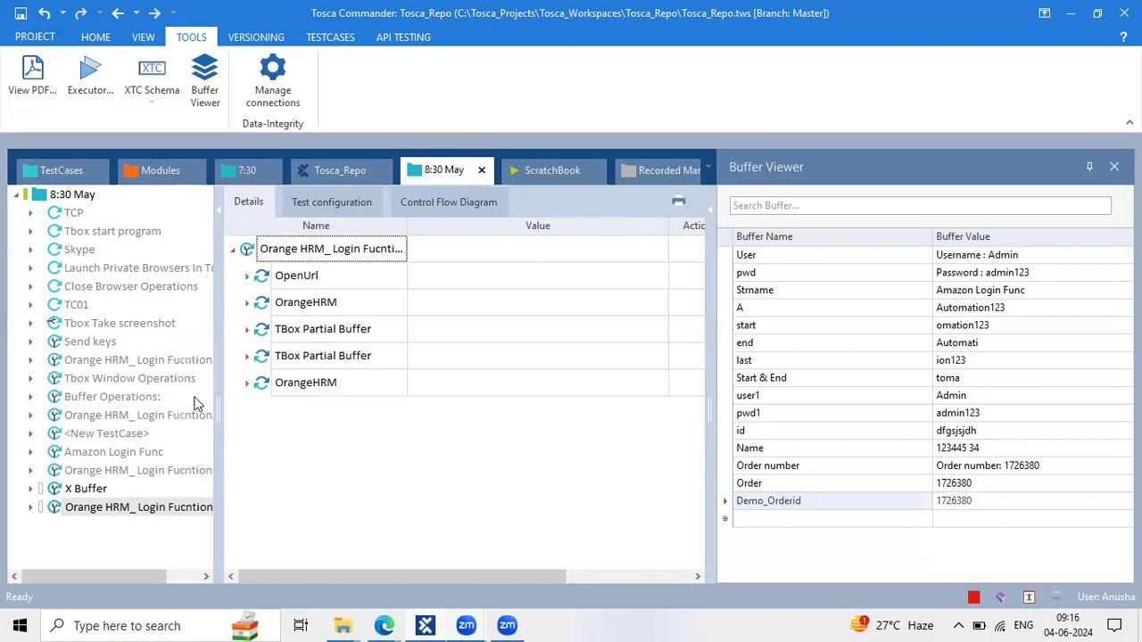
left_click(426, 532)
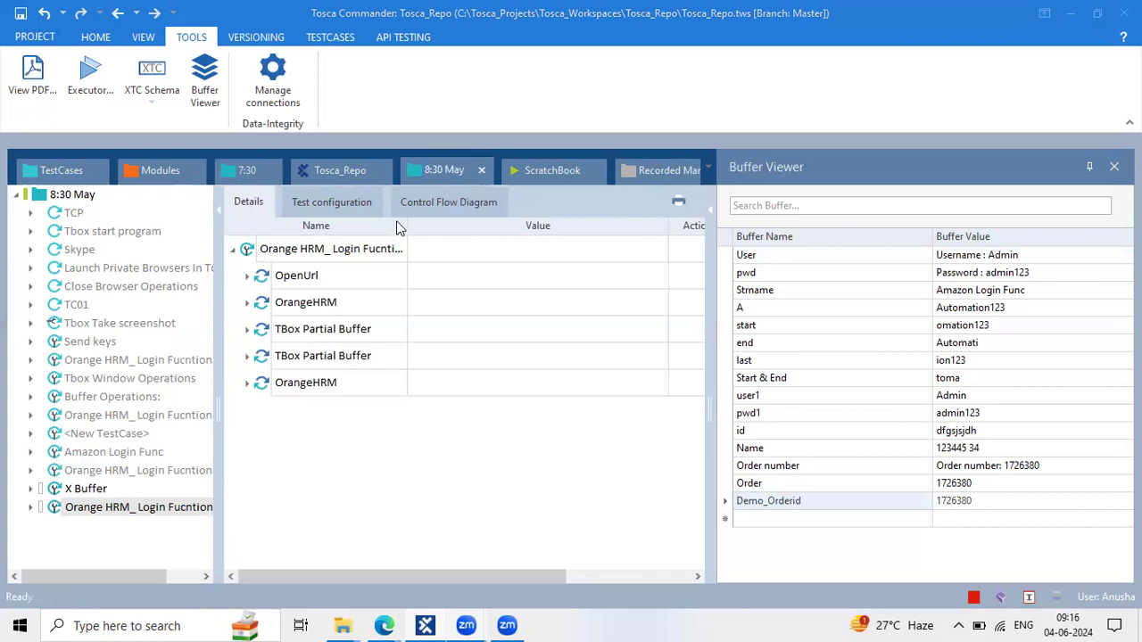
left_click(478, 413)
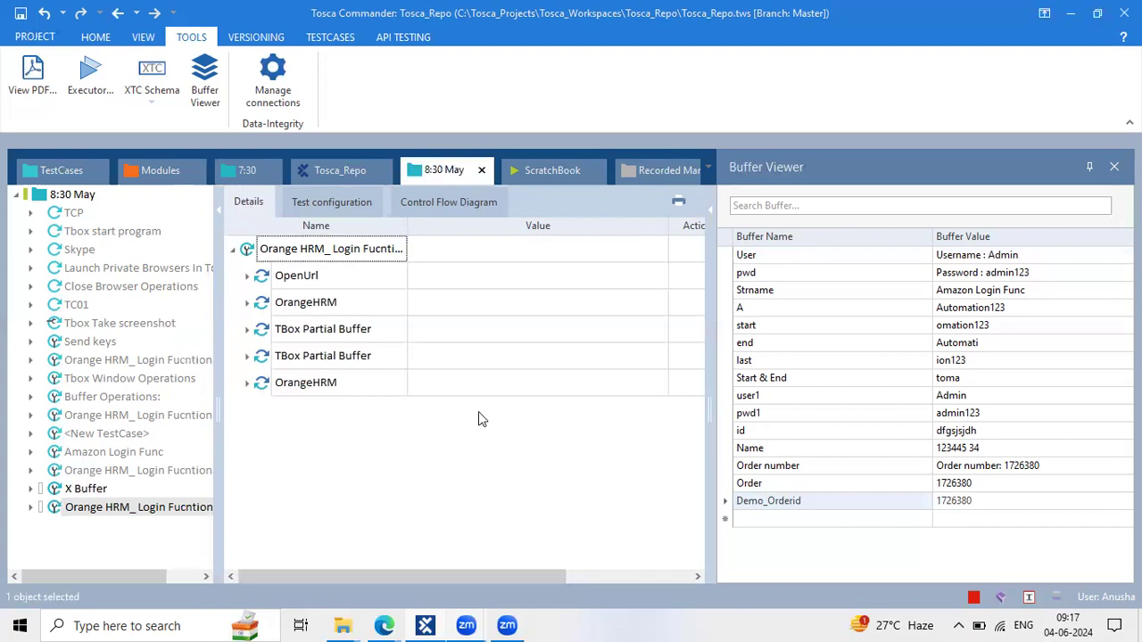
left_click(967, 501)
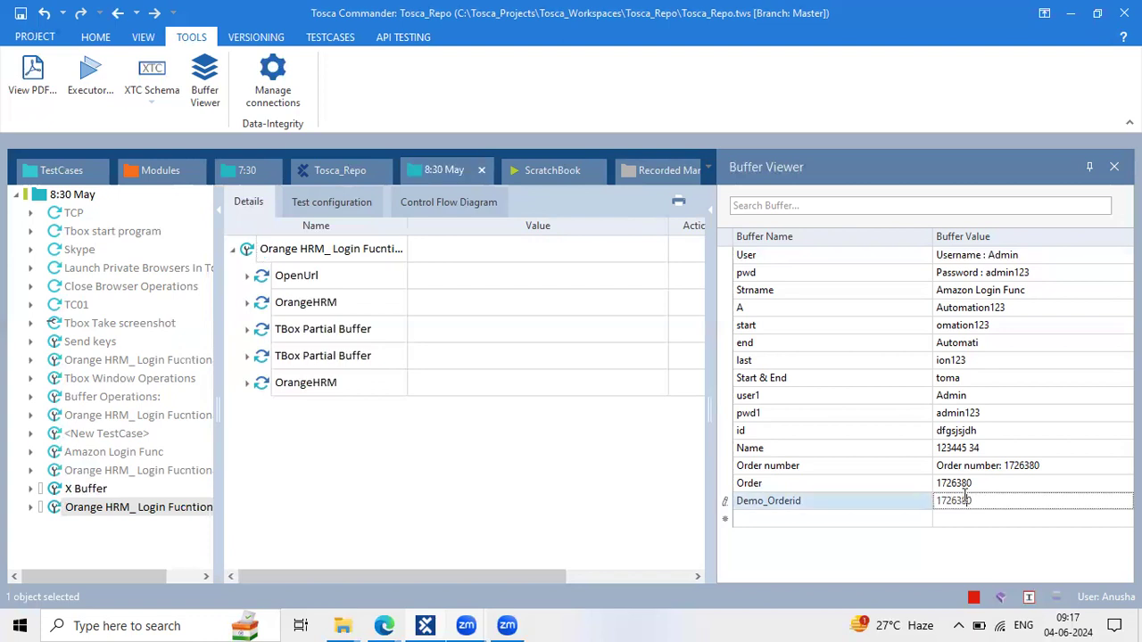
left_click(145, 172)
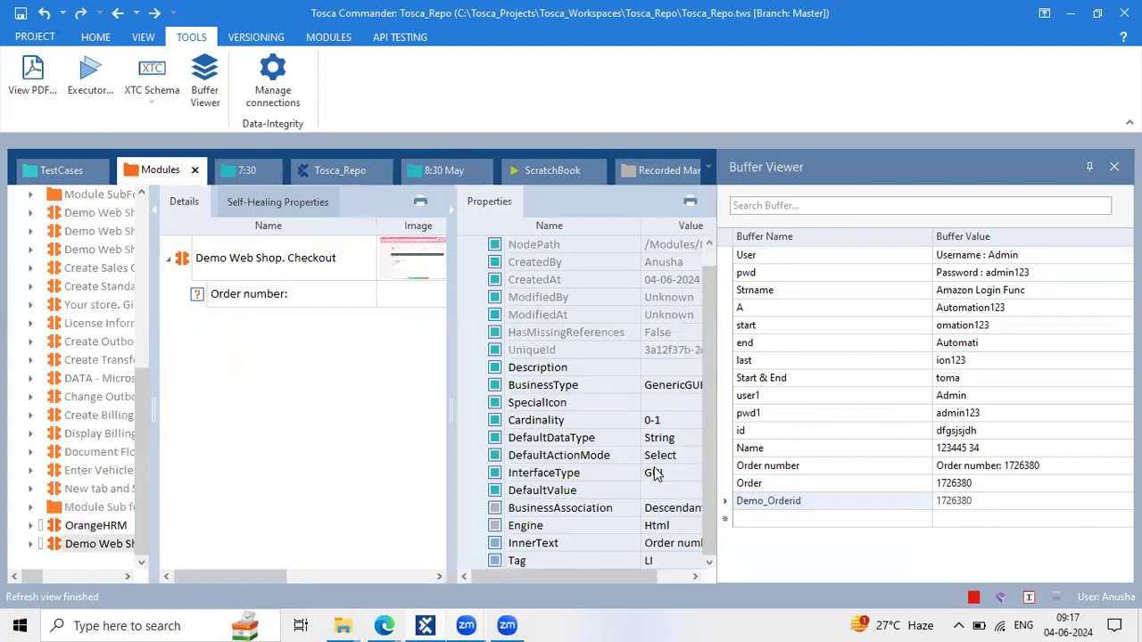
left_click(693, 543)
left_click(694, 544)
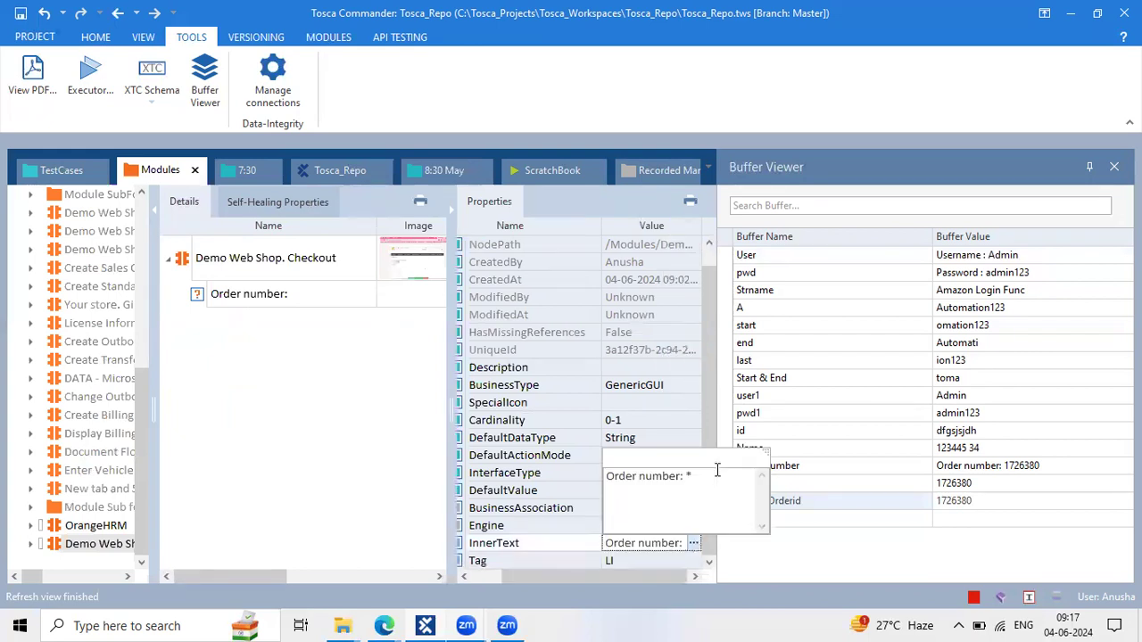
left_click_drag(693, 476, 683, 475)
left_click_drag(710, 281, 717, 317)
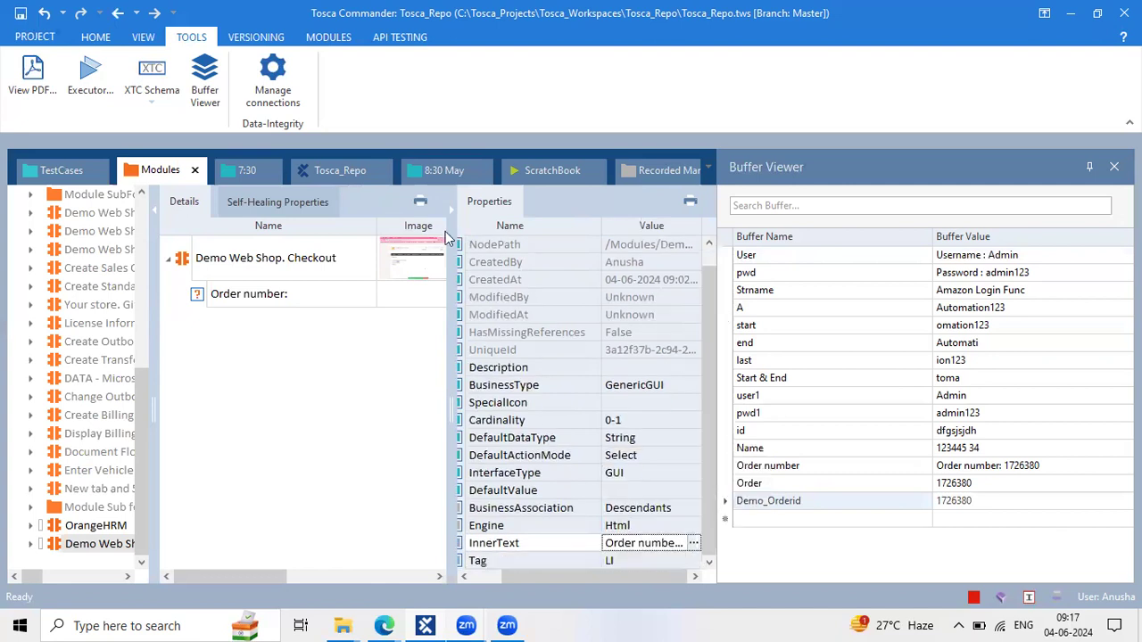
left_click(449, 224)
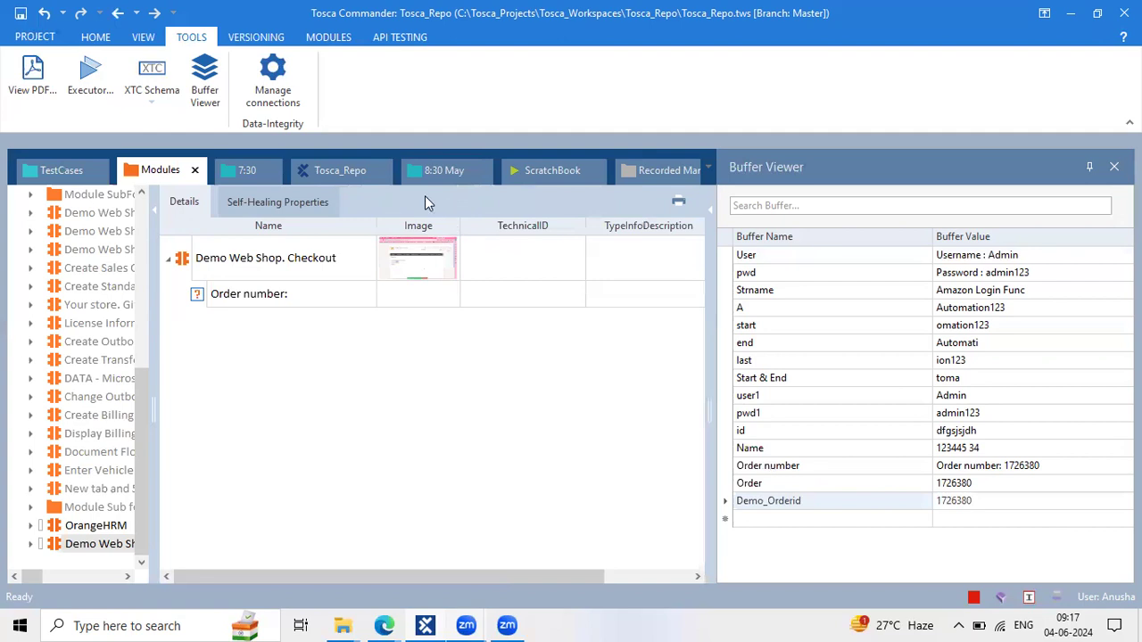
left_click(444, 171)
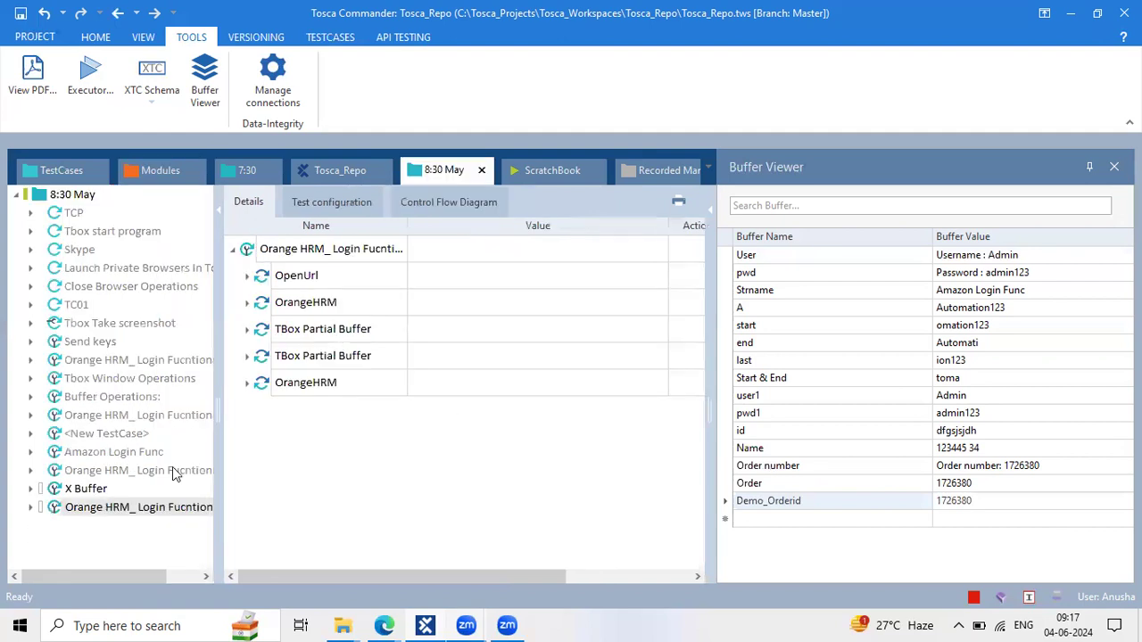
Revisit the X Buffer test case's Dynamic buffer Order number step
left_click(98, 491)
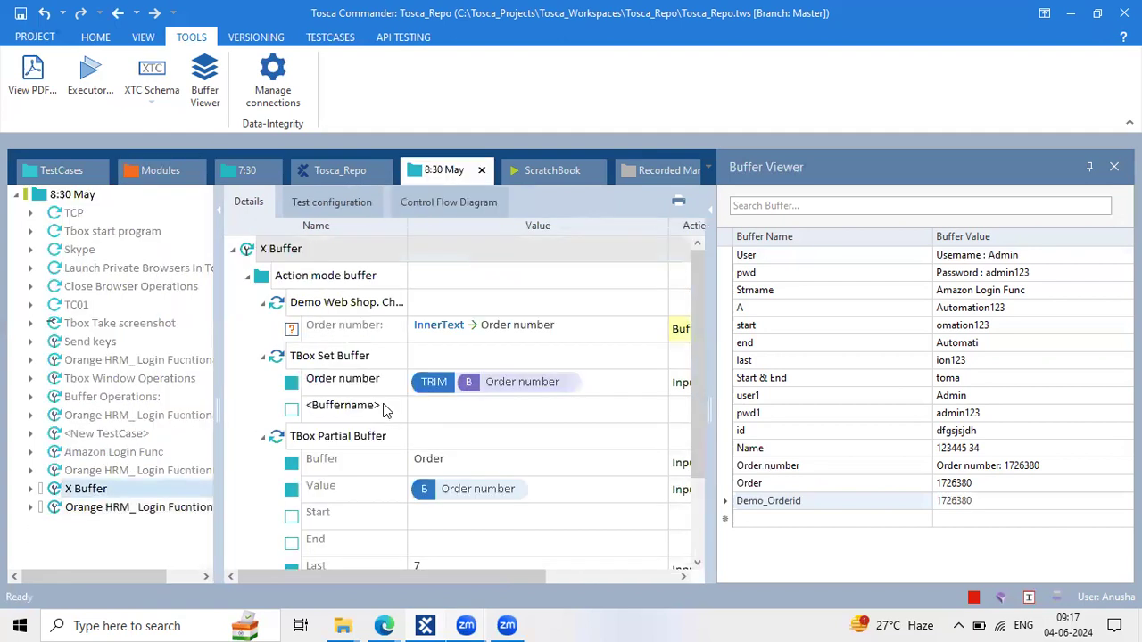
left_click(252, 283)
left_click(678, 370)
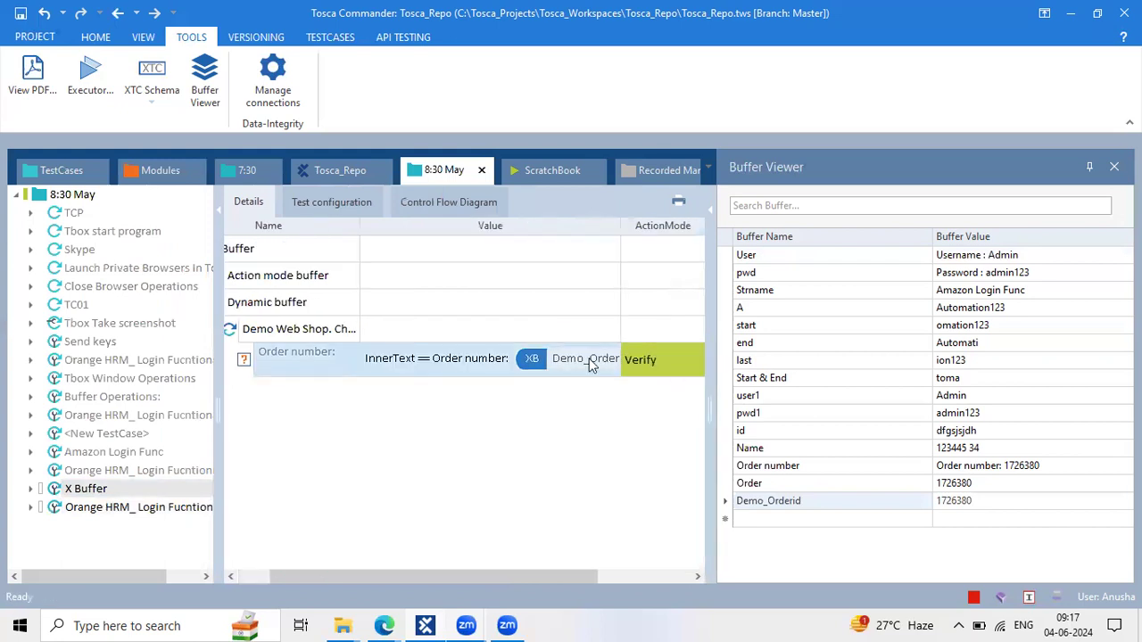
left_click(664, 354)
Rename the copied Orange HRM login test case to Orange HRM_XBuffer
left_click(120, 508)
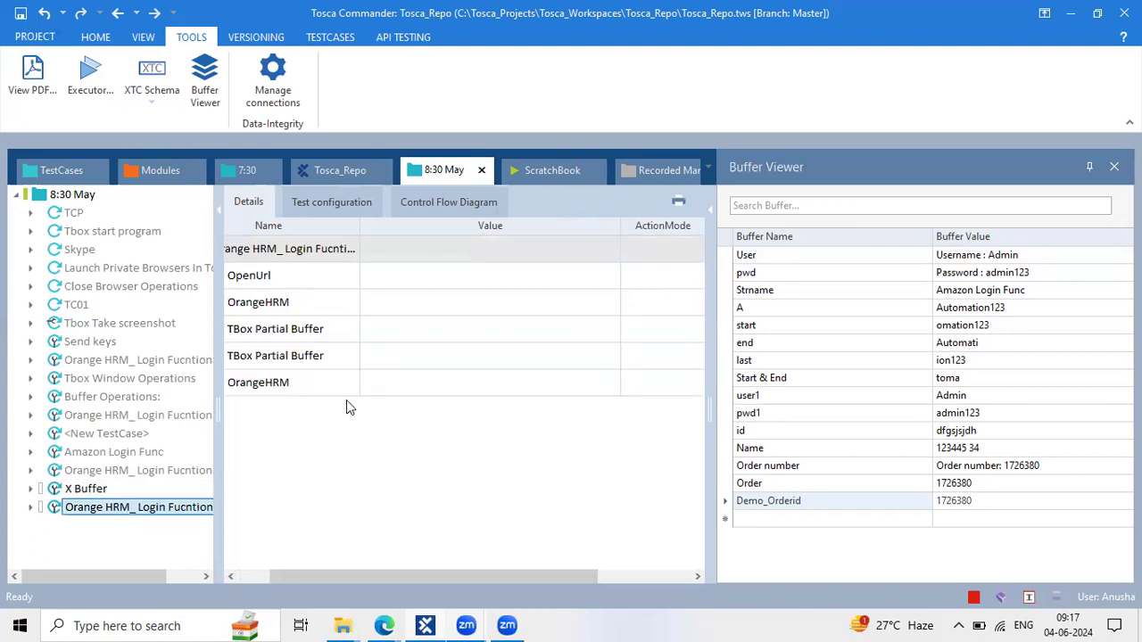
scroll(344, 365, "right", 3)
scroll(323, 390, "left", 4)
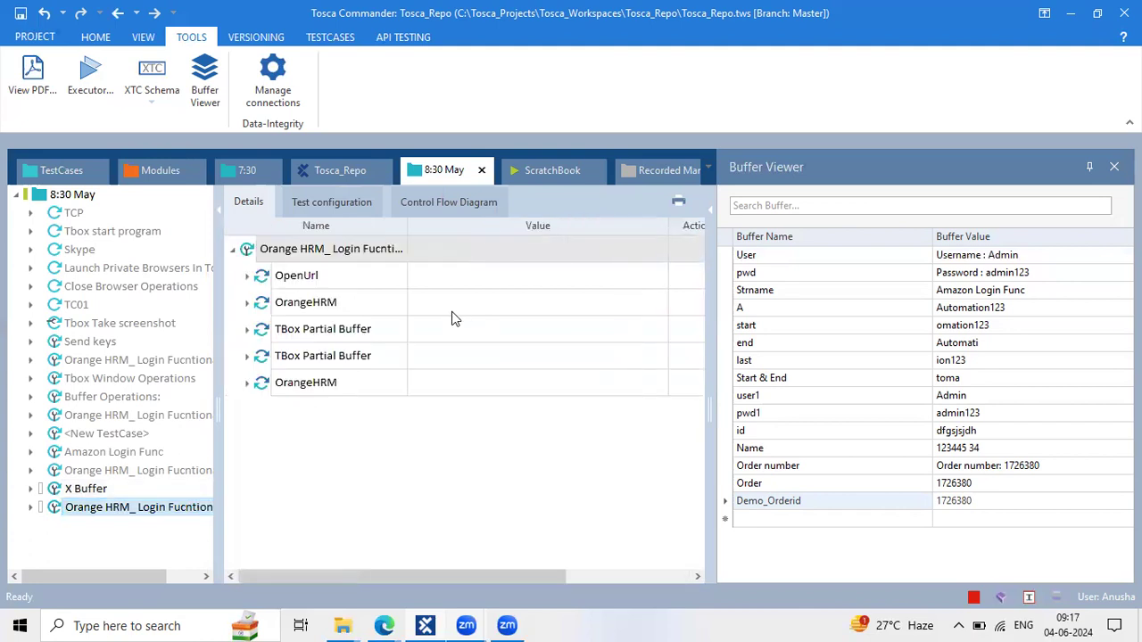
left_click(379, 259)
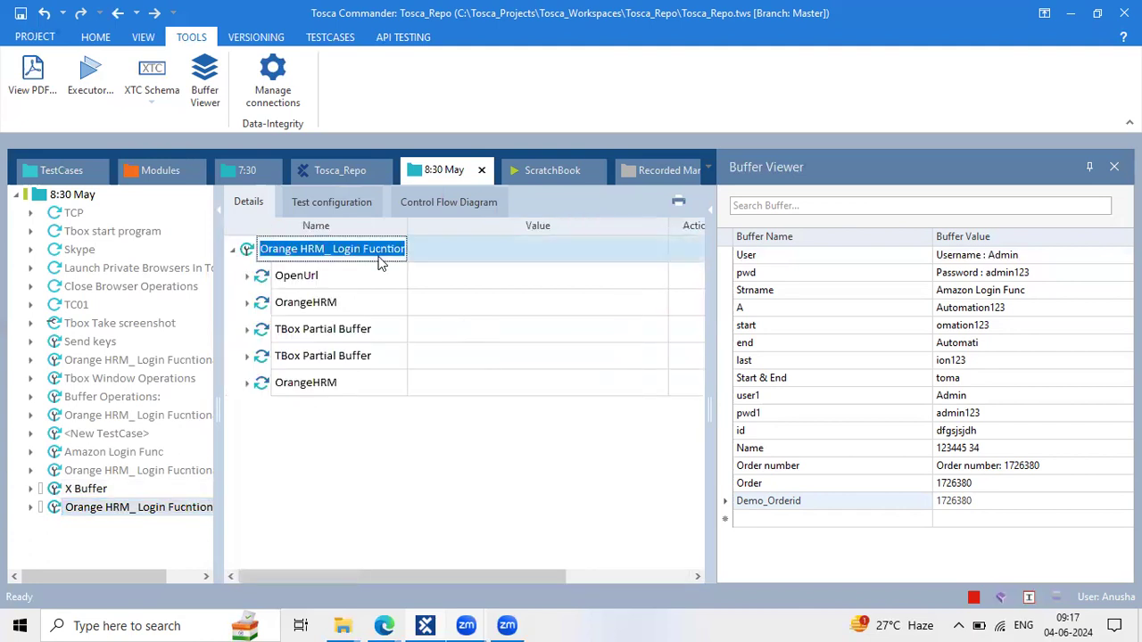
left_click(334, 249)
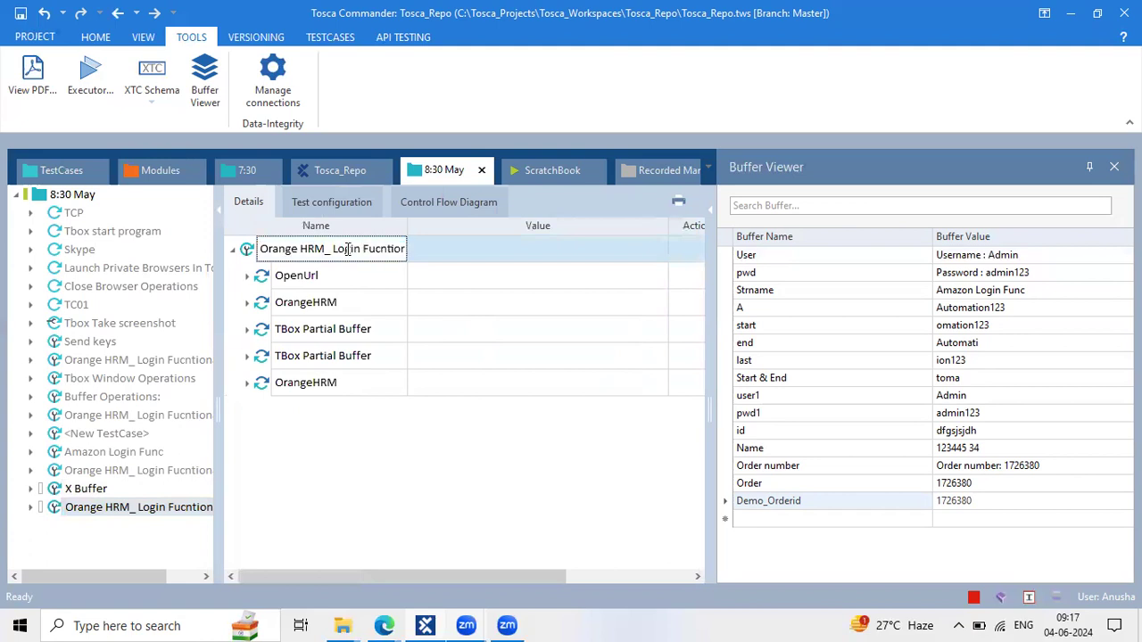
left_click_drag(334, 249, 515, 243)
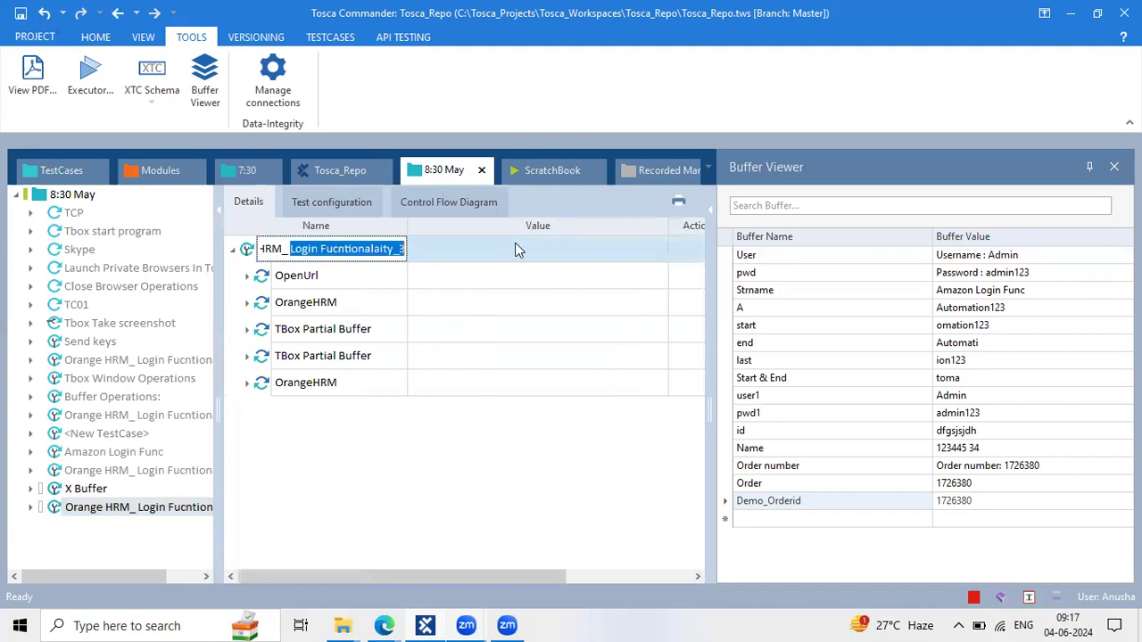
key("BackSpace")
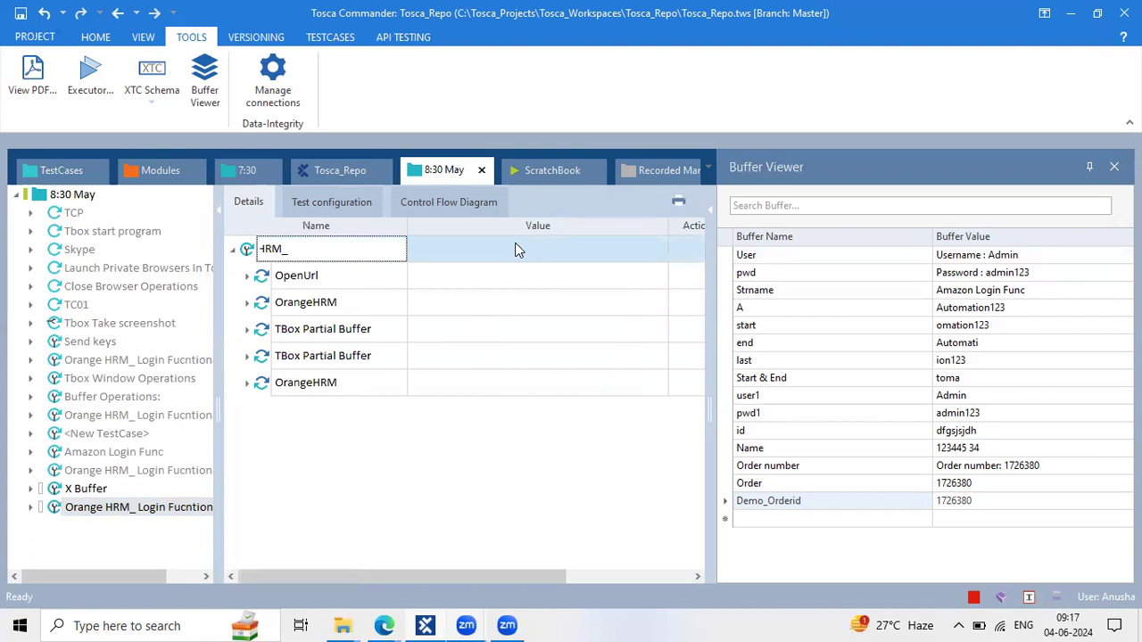
type("XBuffer")
key("Return")
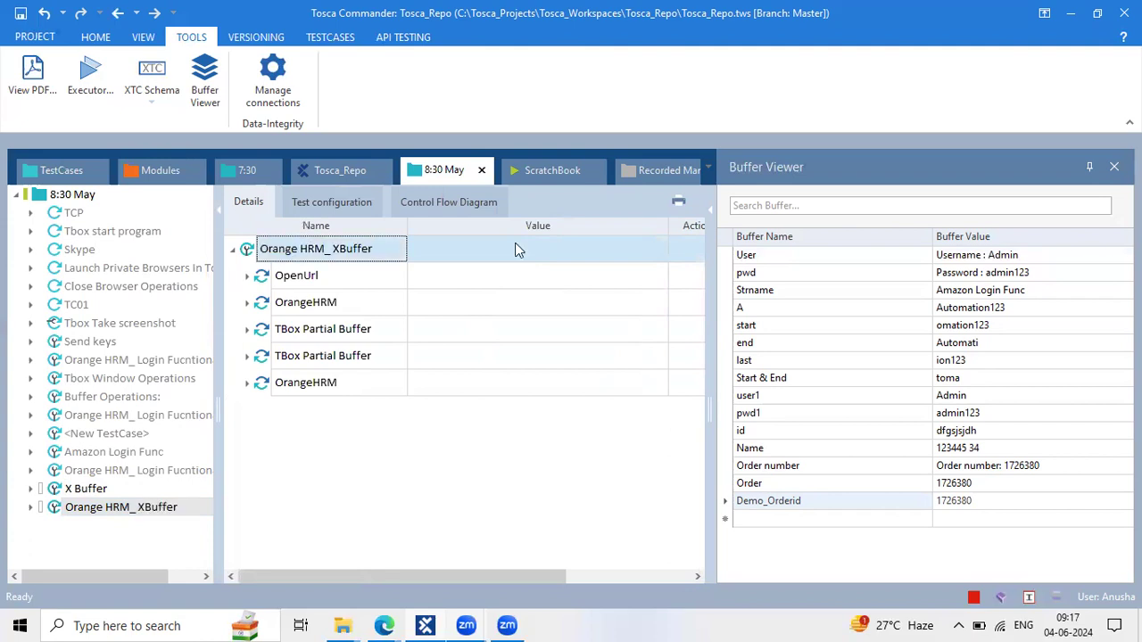
Delete both TBox Partial Buffer steps from Orange HRM_XBuffer
left_click(248, 330)
left_click(252, 331)
left_click(301, 329)
left_click(300, 361, "shift")
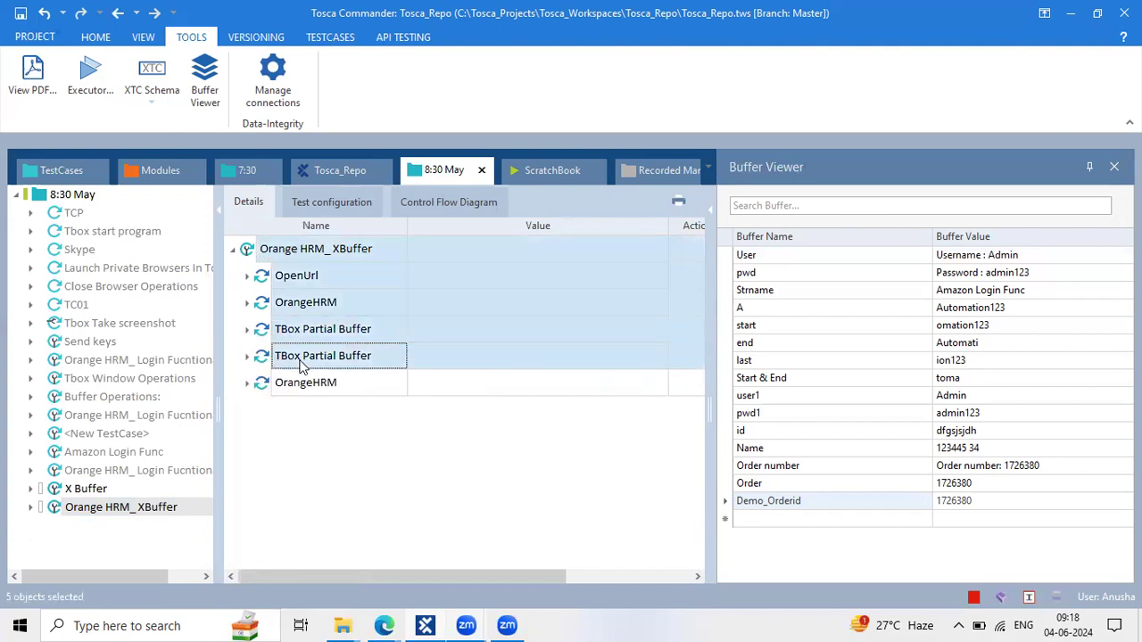
left_click(313, 353)
left_click(331, 330)
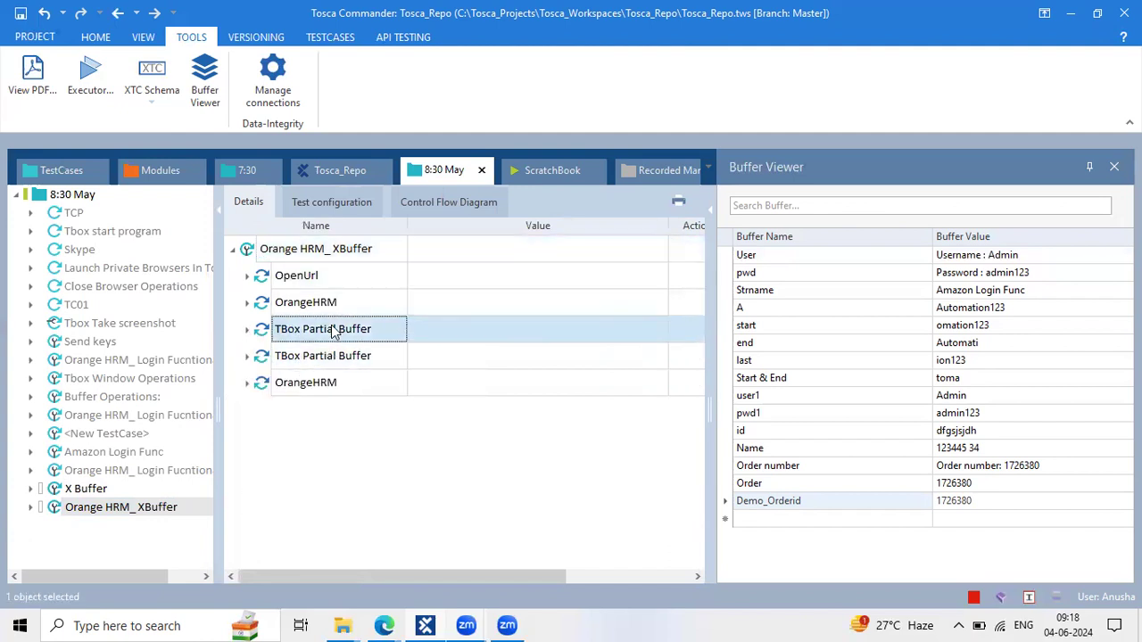
left_click(328, 354, "shift")
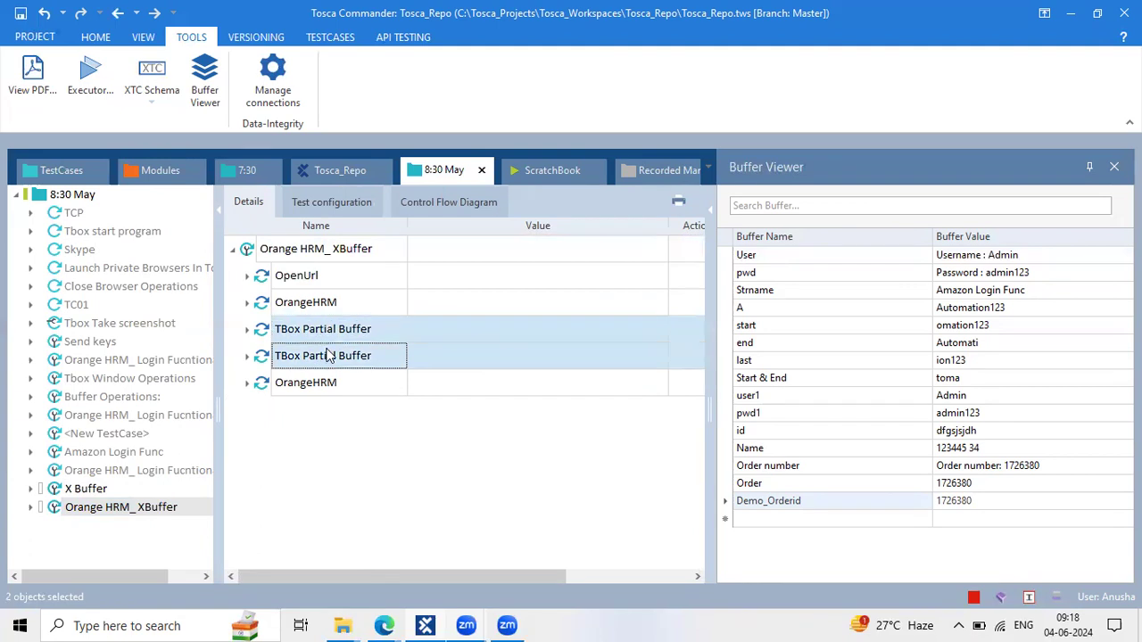
key("Delete")
Widen the details grid, expand the second OrangeHRM step and start editing the Username value
left_click_drag(219, 355, 108, 335)
left_click(140, 303)
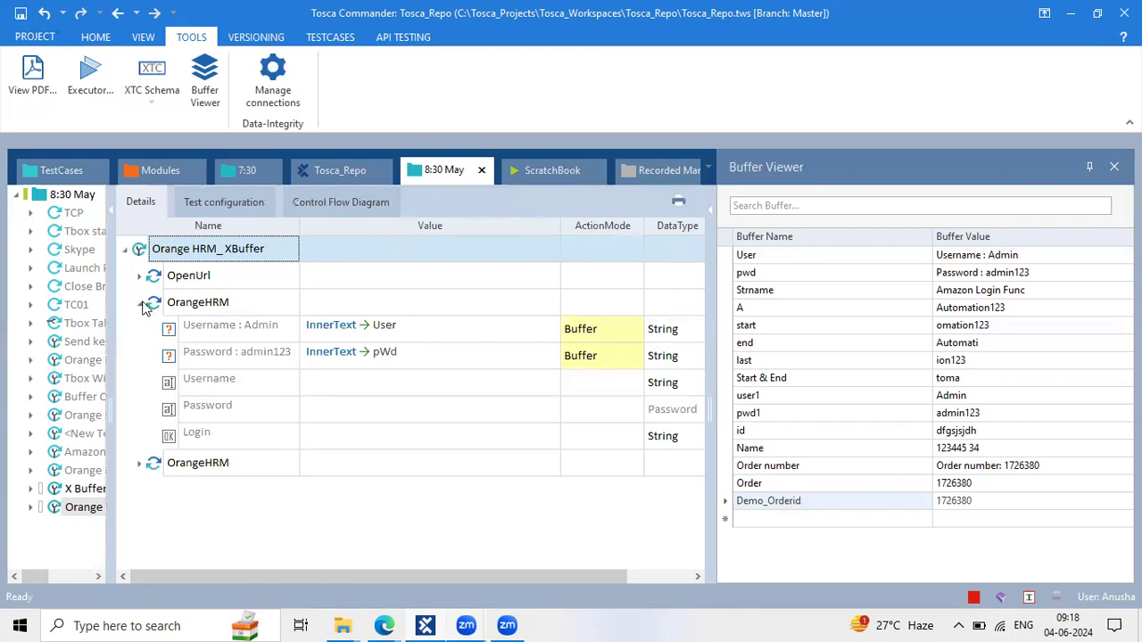
left_click(454, 332)
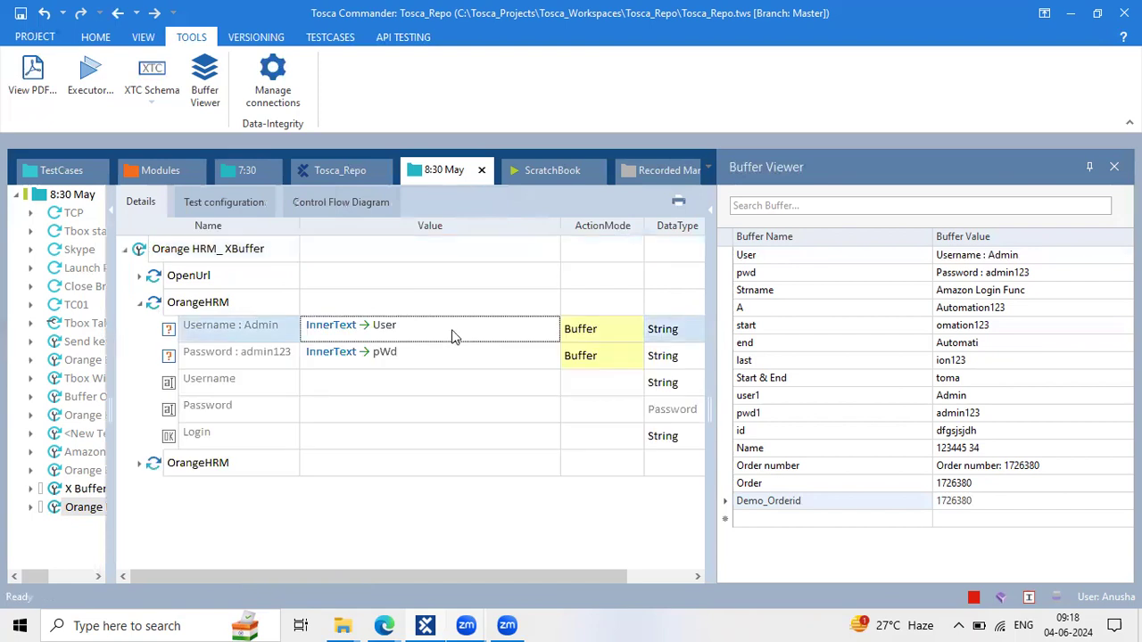
left_click(449, 357)
left_click(412, 327)
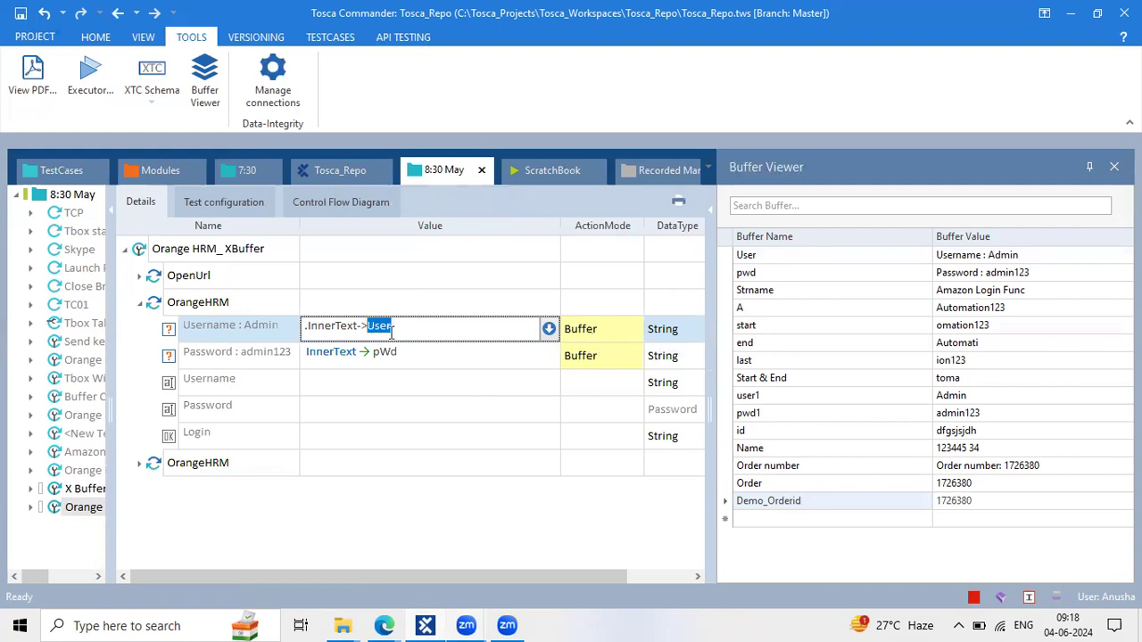
key("shift+Left")
key("shift+Right")
Set the Username row to Verify with the value Username : {XB[UserName]}
left_click(605, 332)
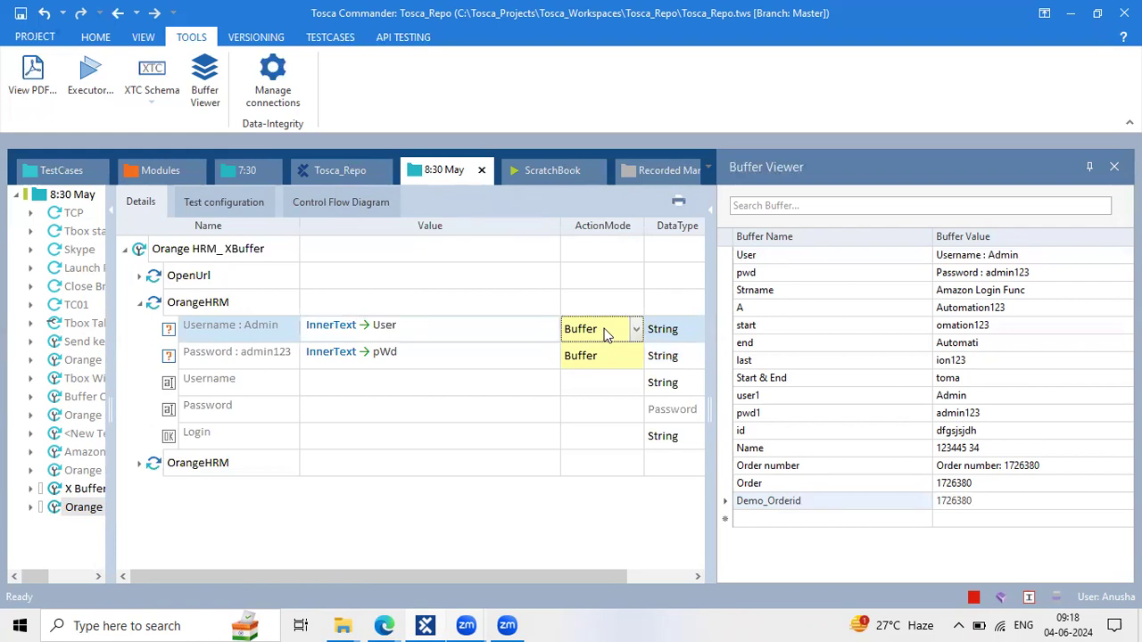
type("Verify")
left_click(559, 428)
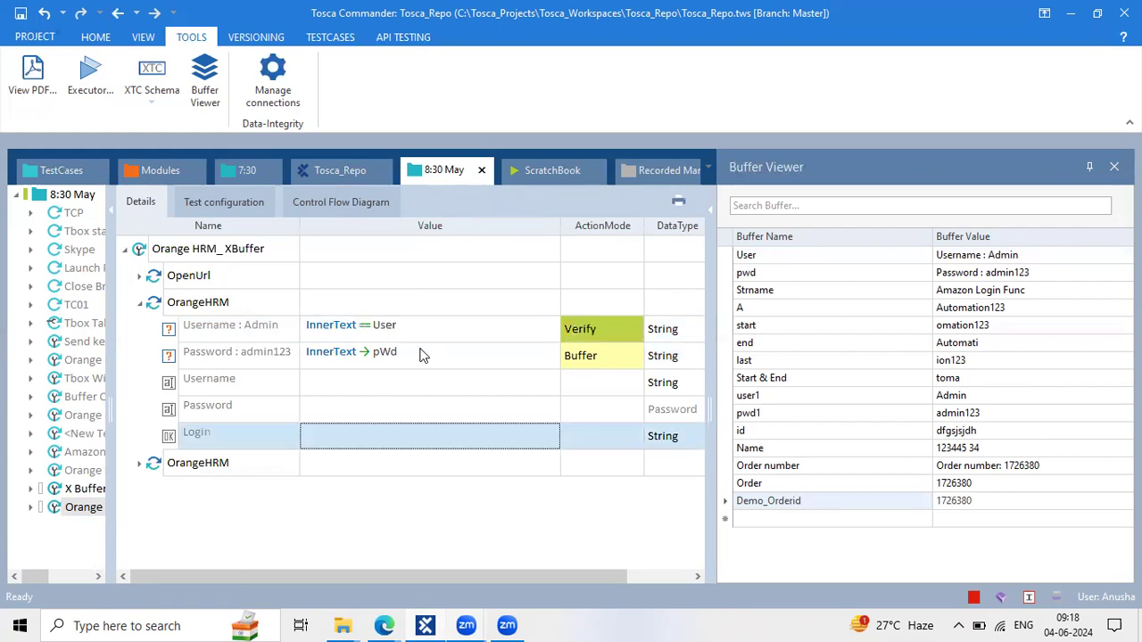
left_click(275, 330)
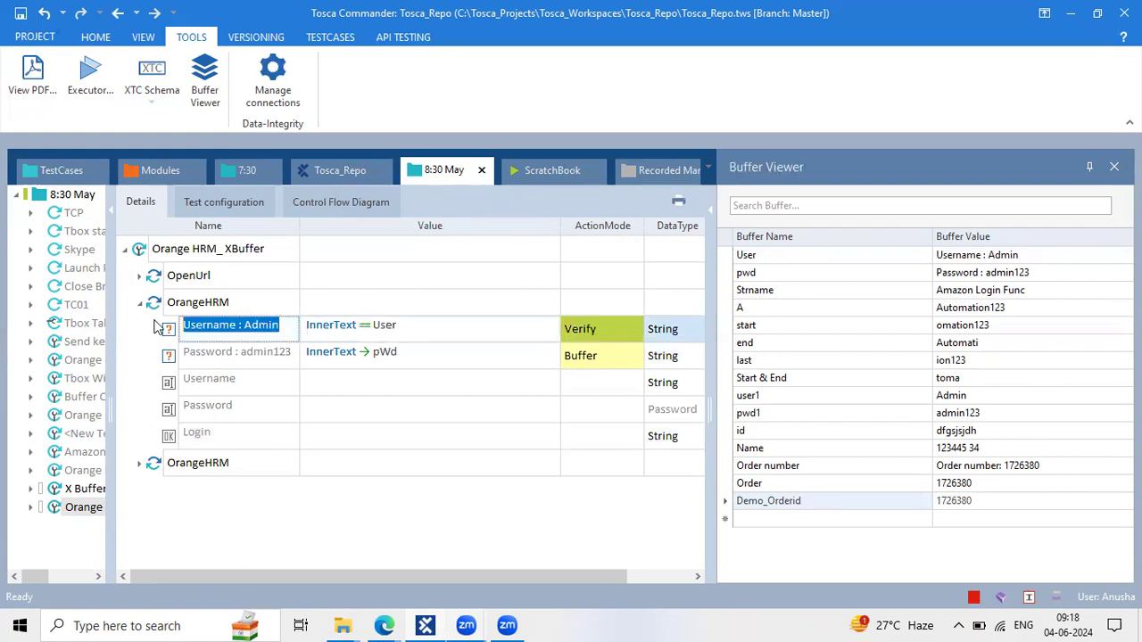
left_click(438, 323)
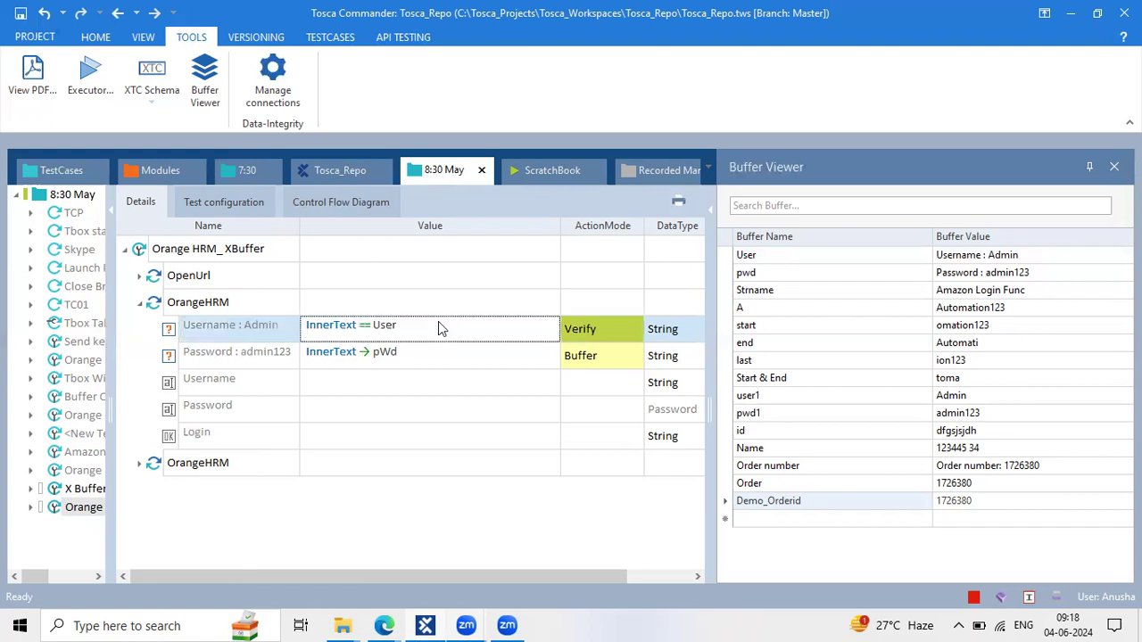
type("Username : Admin")
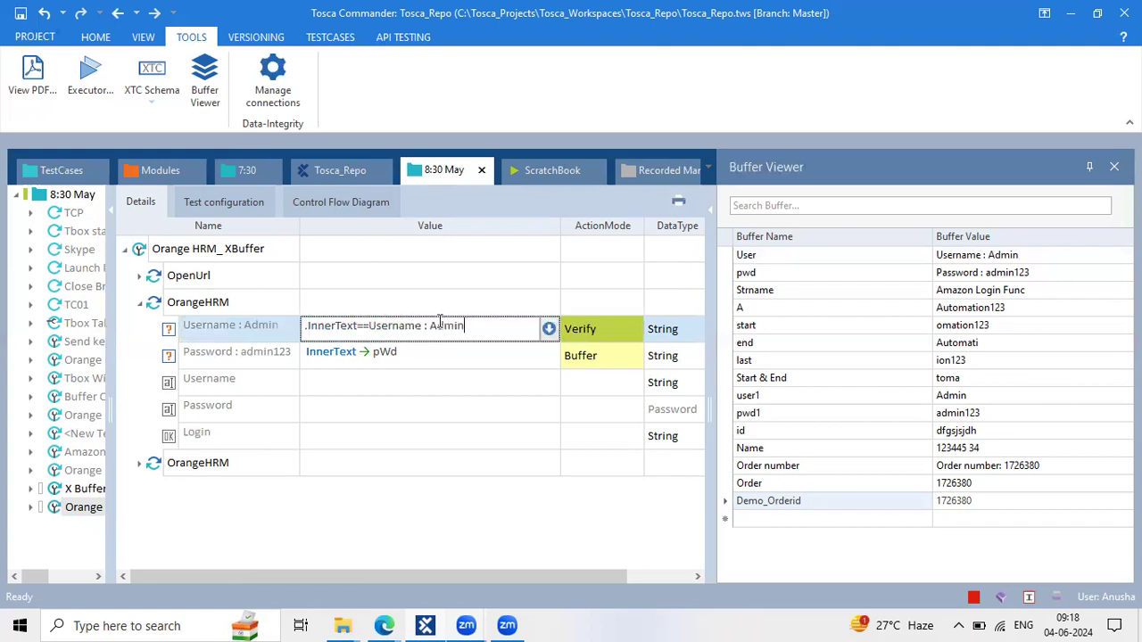
left_click_drag(466, 326, 432, 325)
type("{")
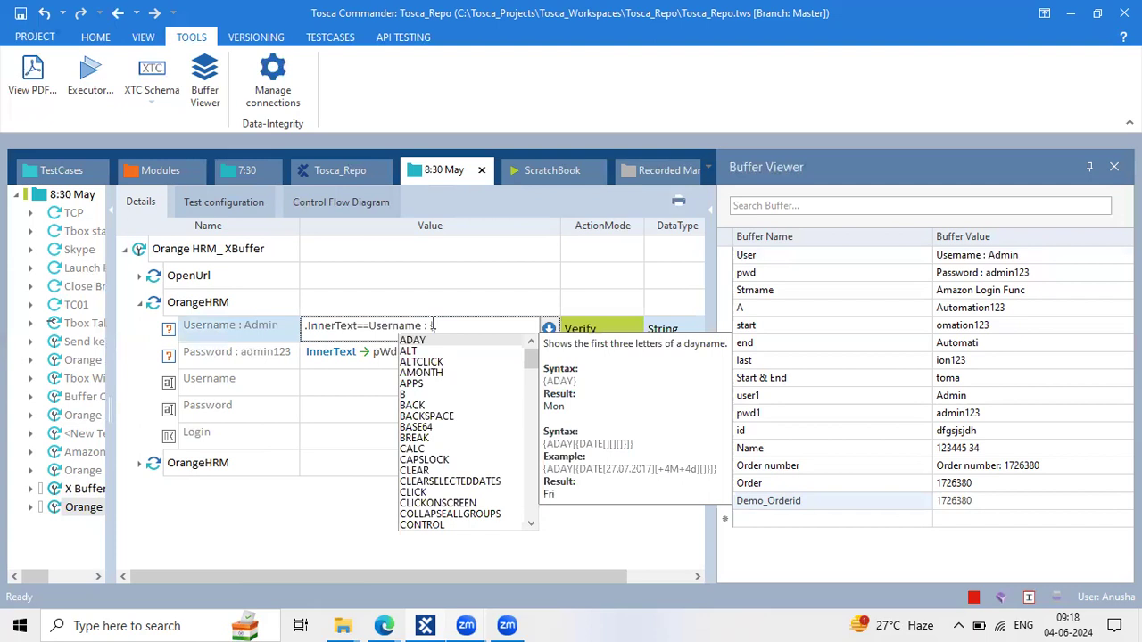
type("XB[")
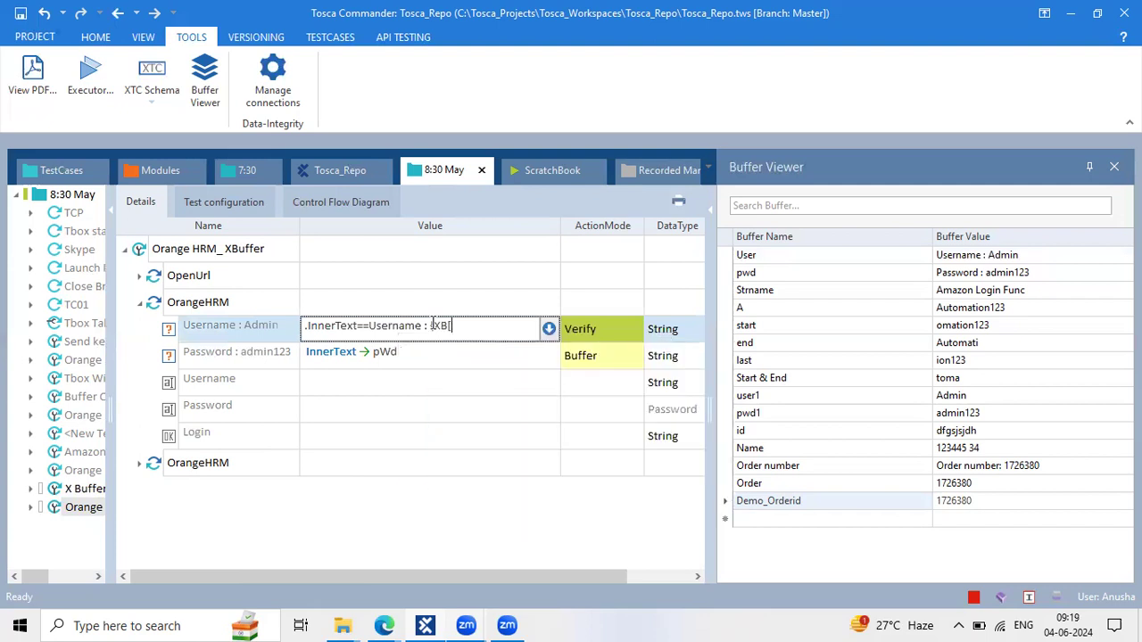
type("UserNma")
key("BackSpace")
key("BackSpace")
type("ame]")
key("Return")
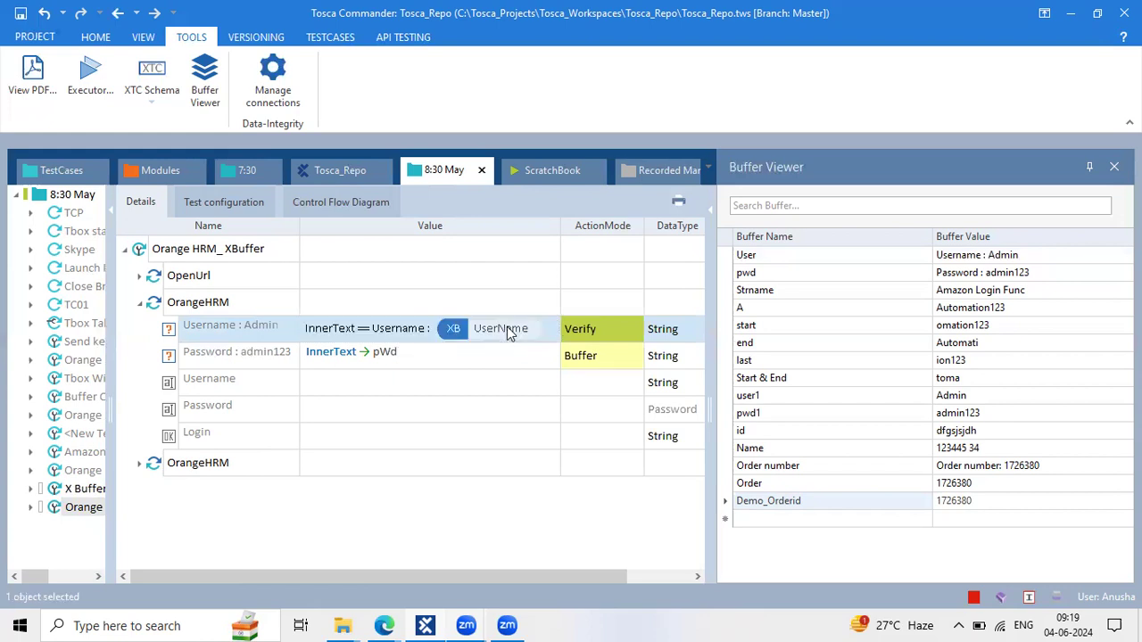
Rename the buffer to U_Name so the value reads Username : {XB[U_Name]}
left_click(451, 325)
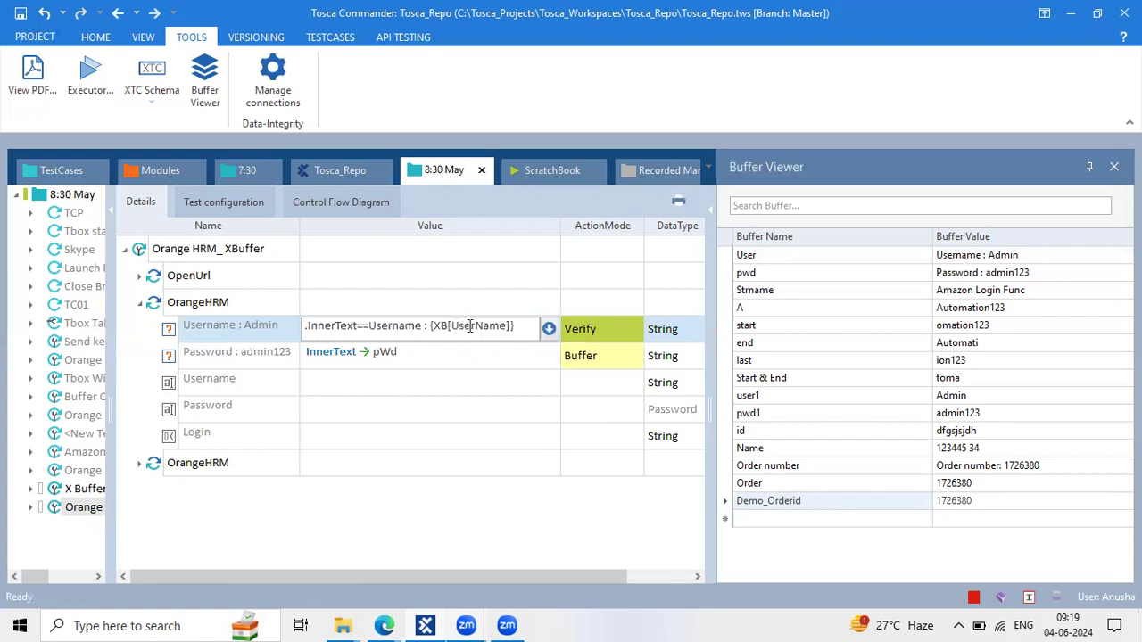
left_click(475, 325)
key("BackSpace")
key("BackSpace")
key("BackSpace")
type("_")
left_click(545, 407)
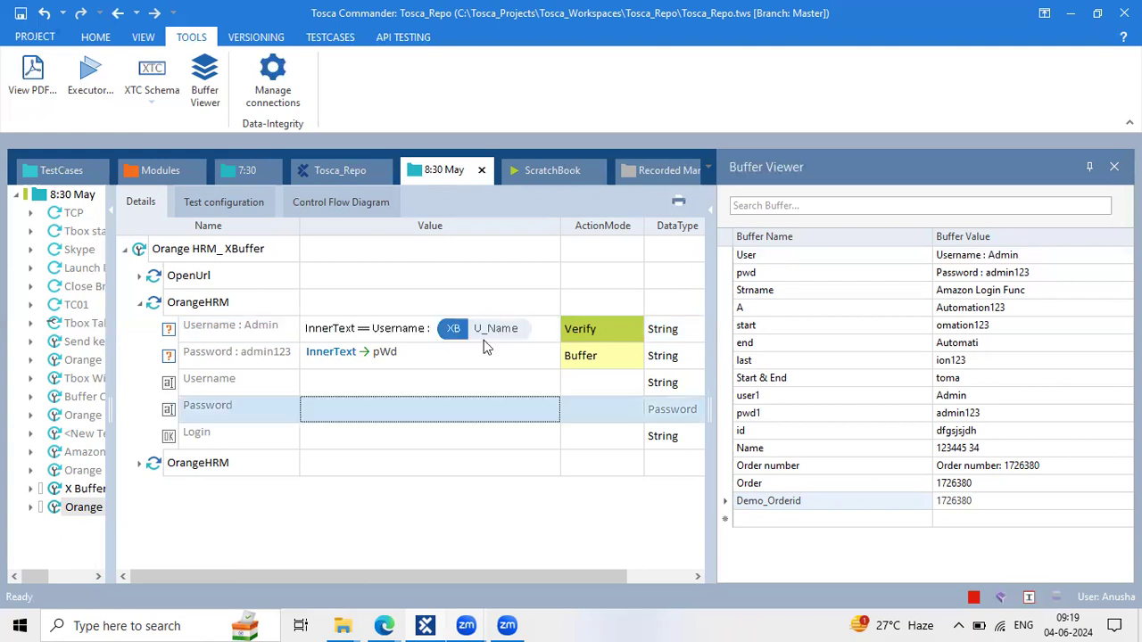
Set the Password step's value to 'Password : {XB[P_pwd]}' in the value editor
left_click(288, 355)
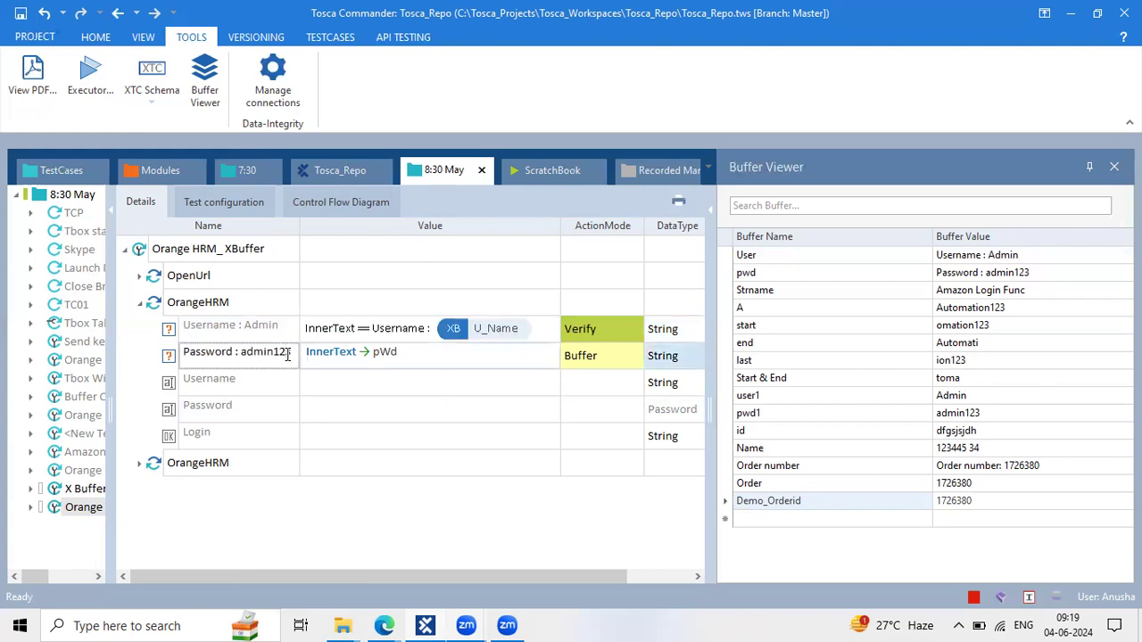
key("ctrl+a")
key("ctrl+c")
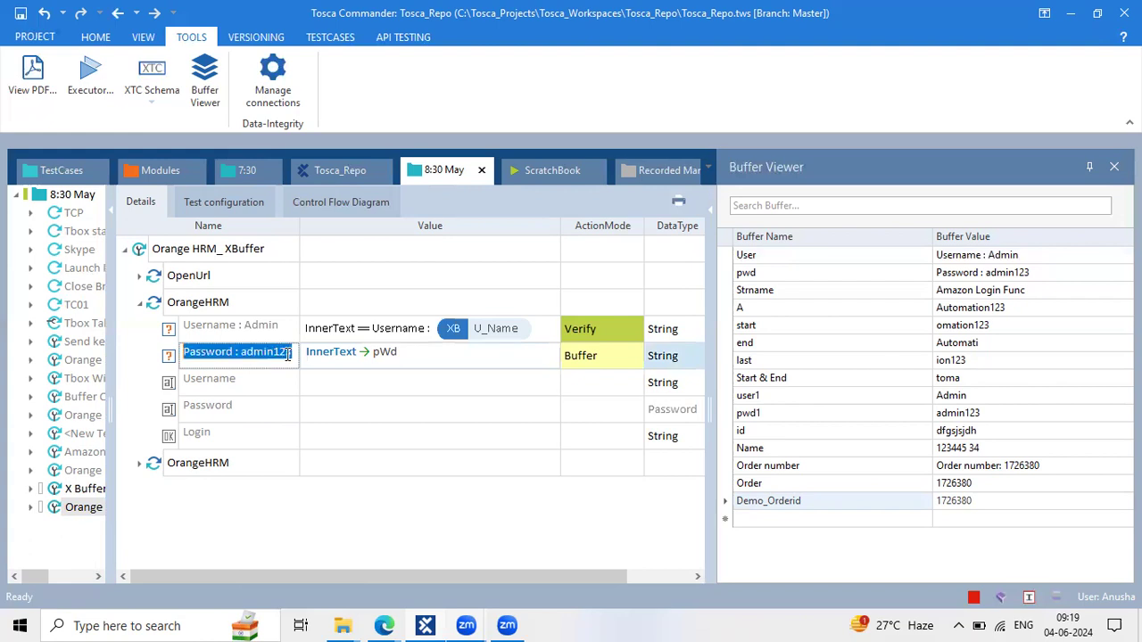
left_click(435, 357)
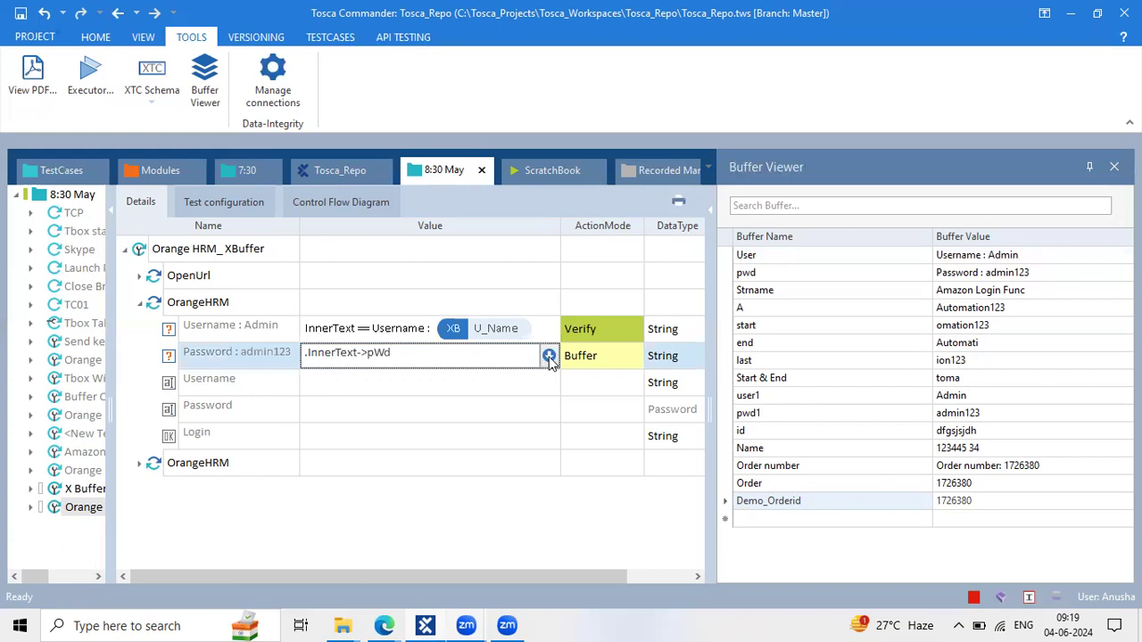
left_click(550, 356)
double_click(450, 376)
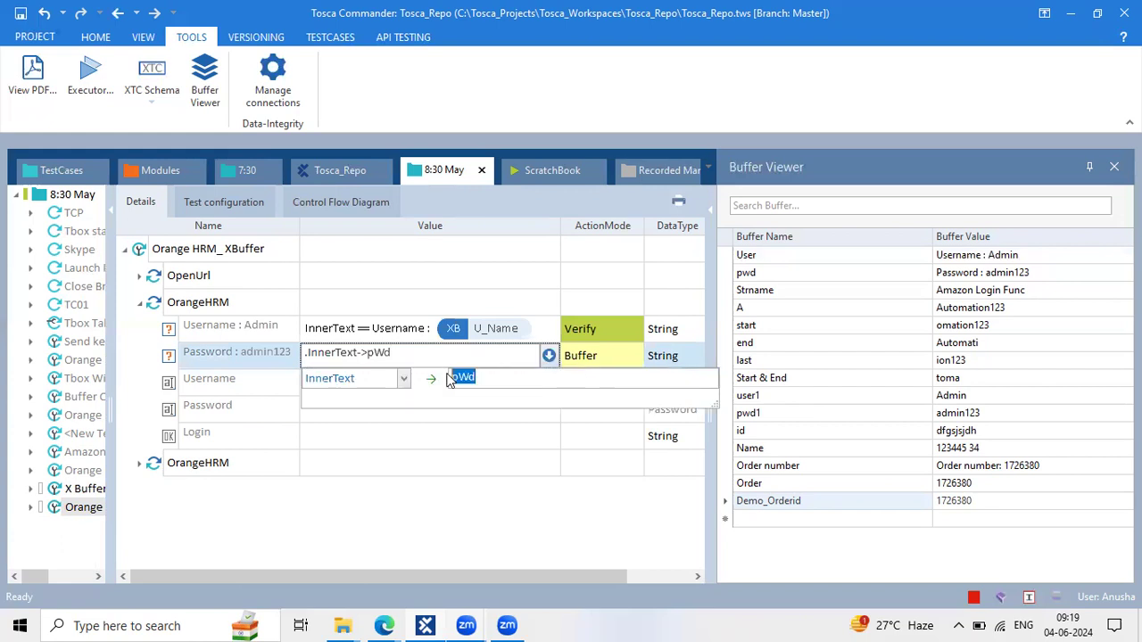
key("ctrl+v")
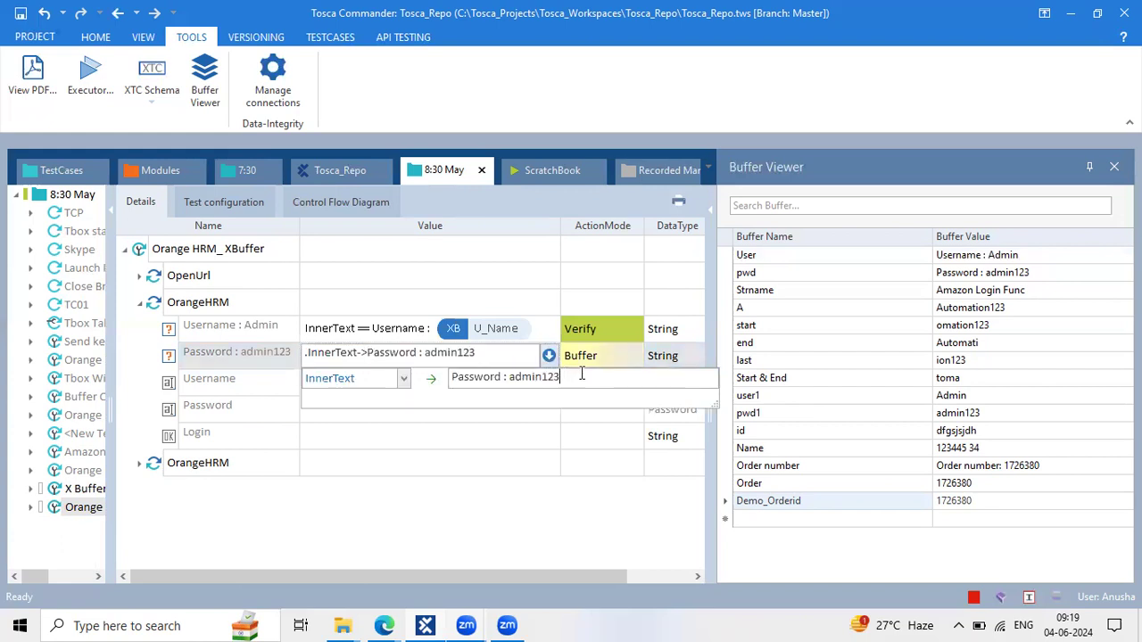
key("BackSpace")
key("BackSpace")
key("BackSpace")
key("BackSpace")
key("BackSpace")
key("BackSpace")
key("BackSpace")
key("BackSpace")
type("{")
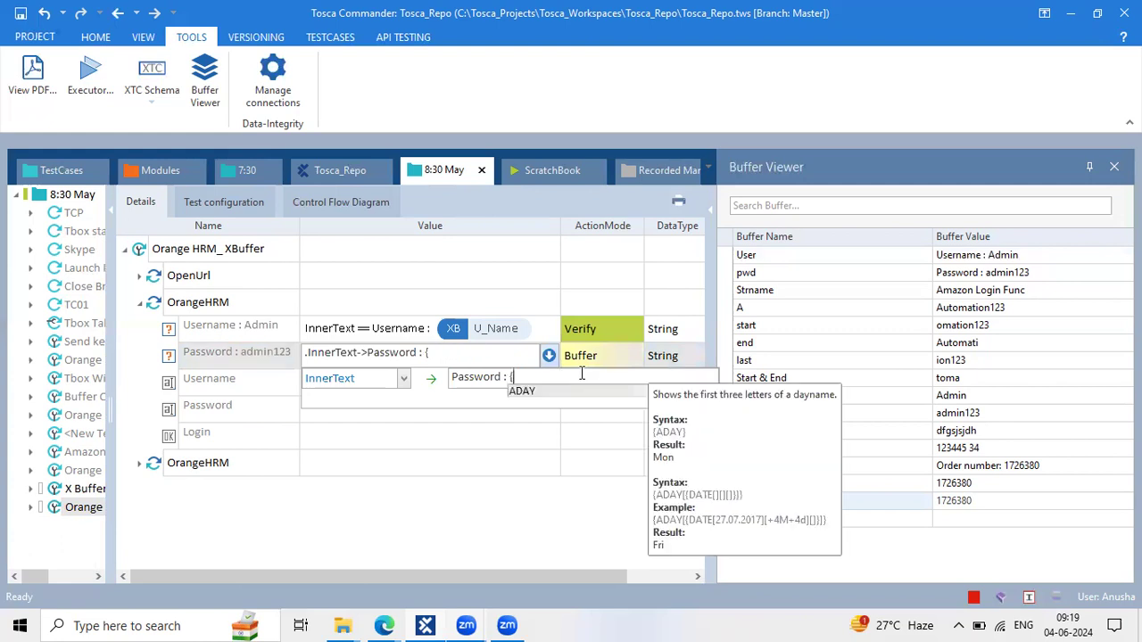
type("XB")
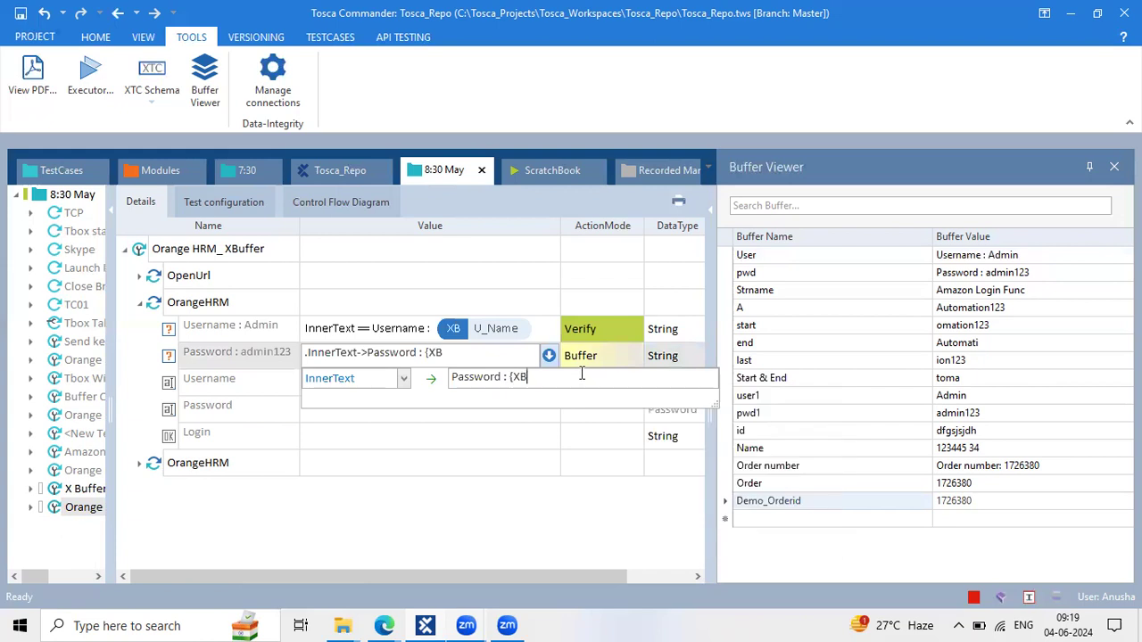
type("[P_pwd]}")
left_click(479, 348)
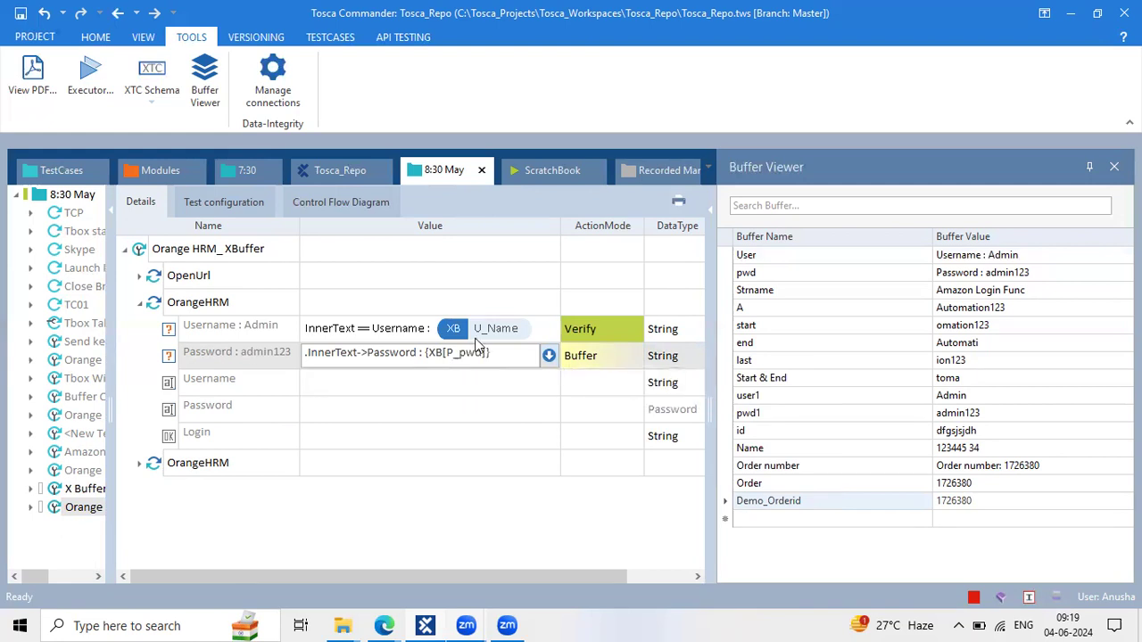
Set the Password step's ActionMode to Verify
left_click(610, 362)
type("Verify")
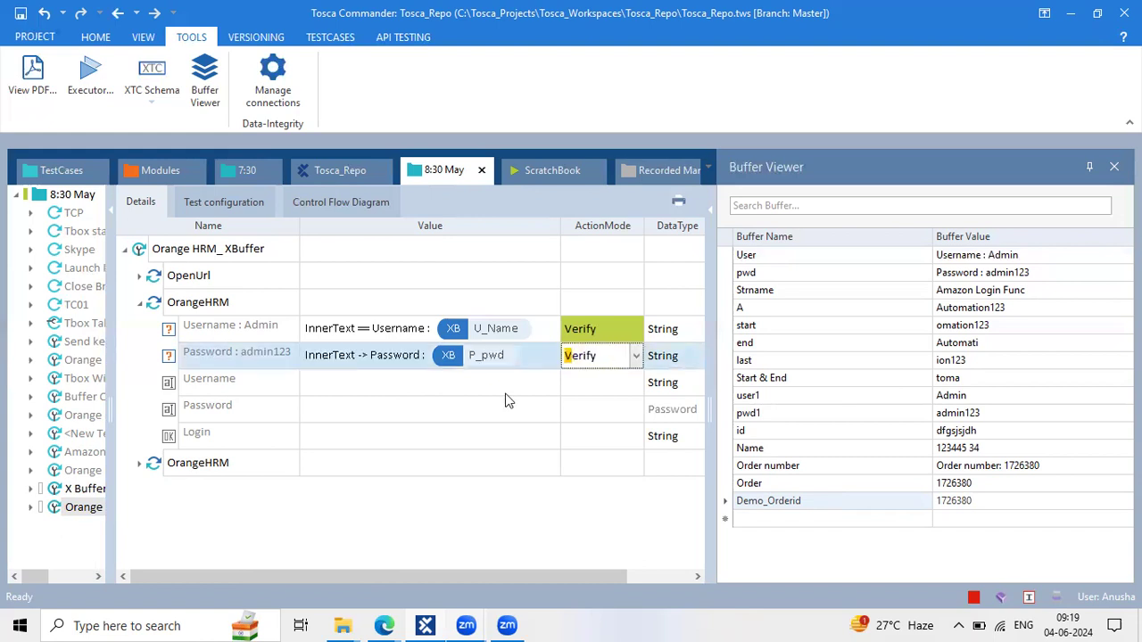
left_click(498, 366)
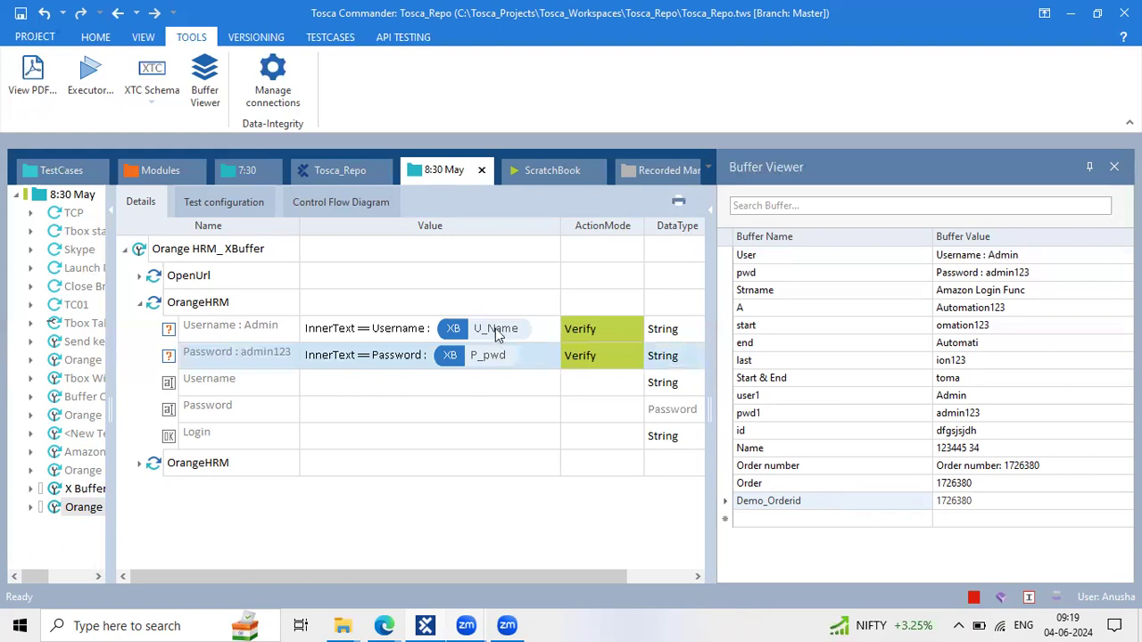
Set the Username step's value to {SENDKEYS[{B[U_Name]}]}
left_click(381, 382)
left_click(379, 378)
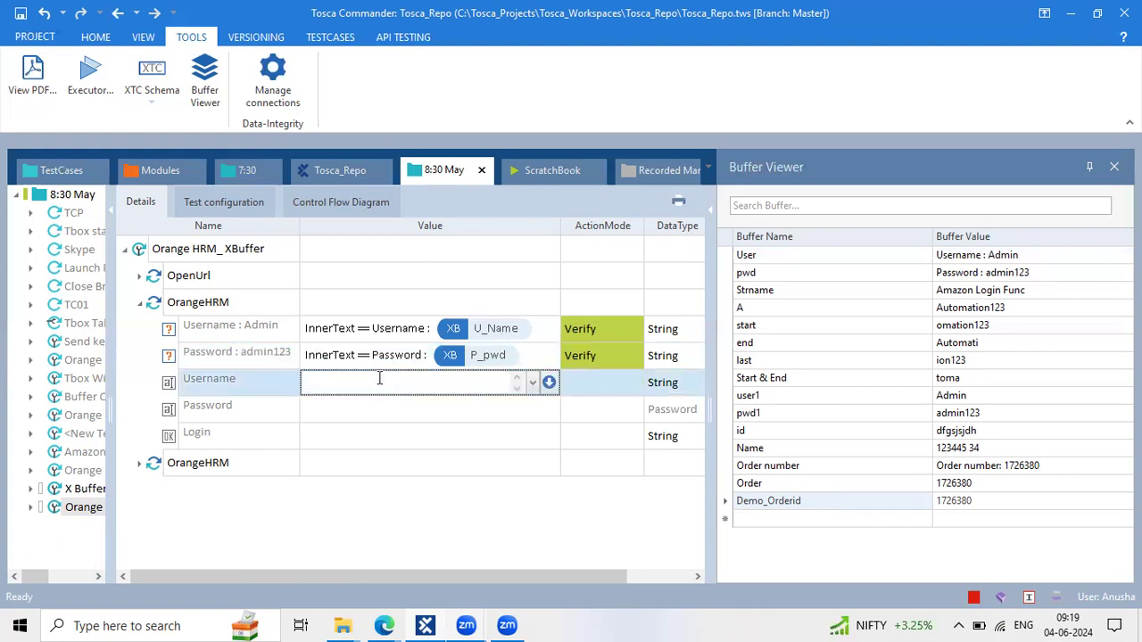
type("{")
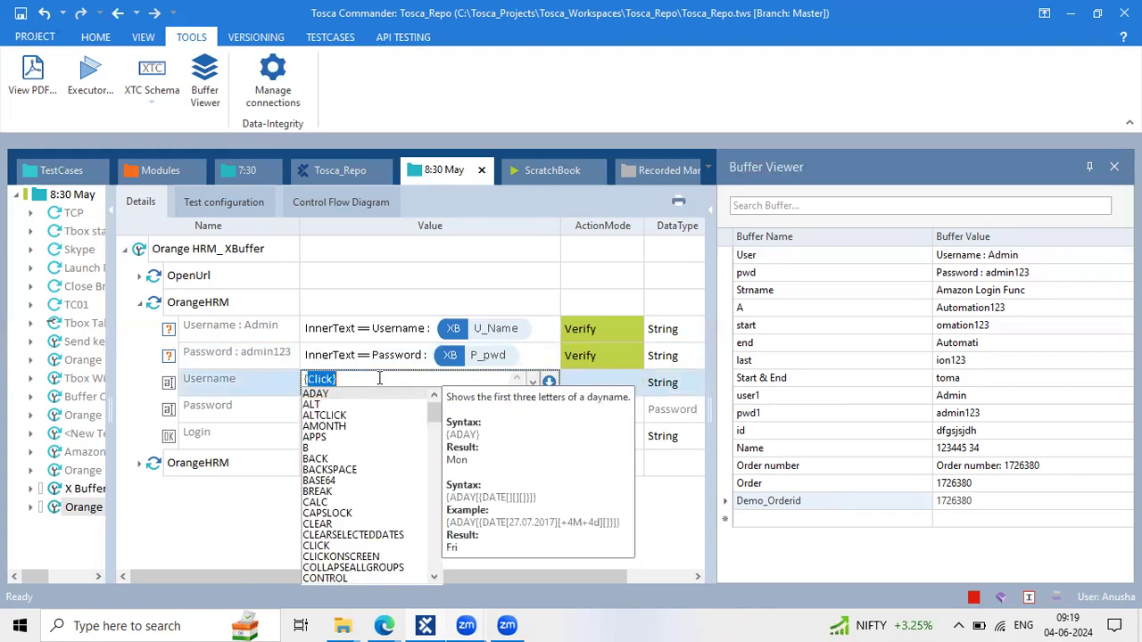
type("SE")
key("Return")
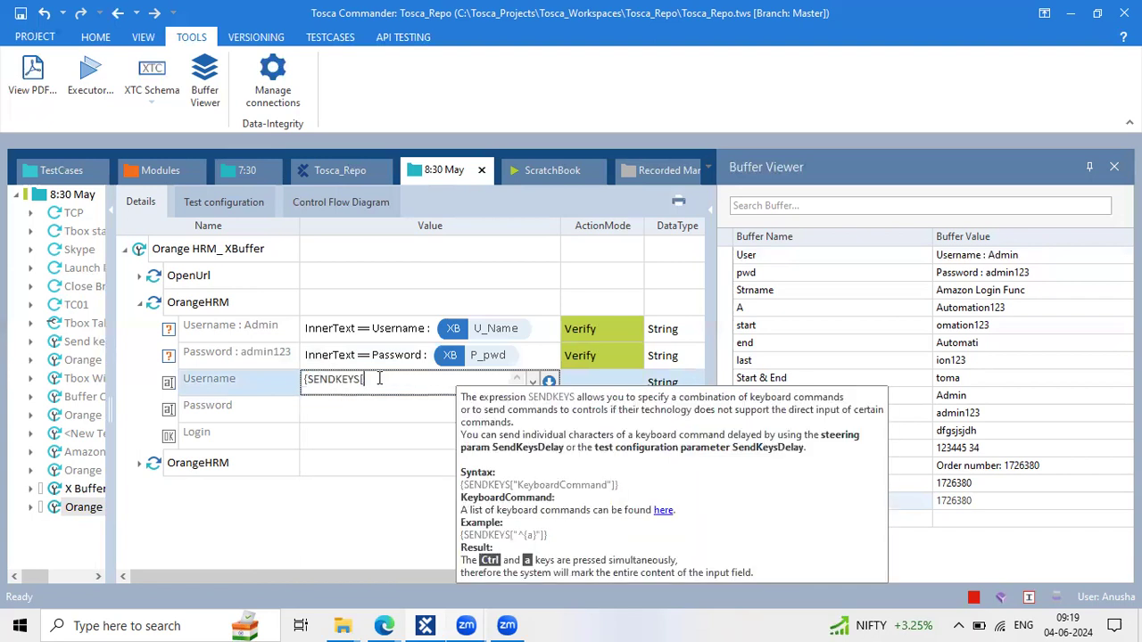
type("{B")
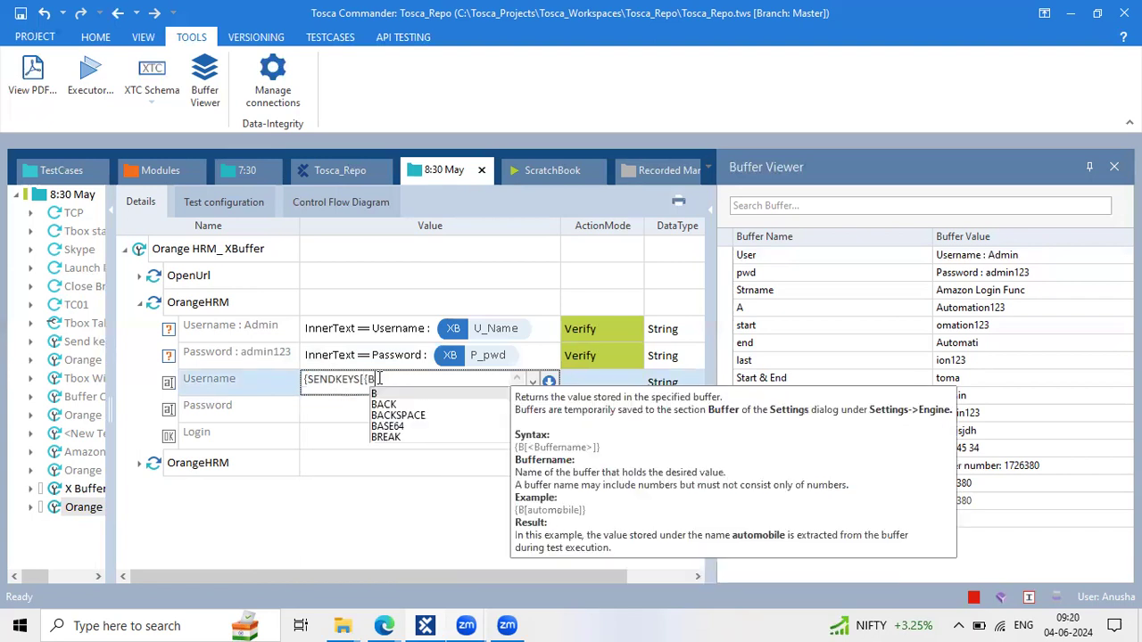
type("[U_")
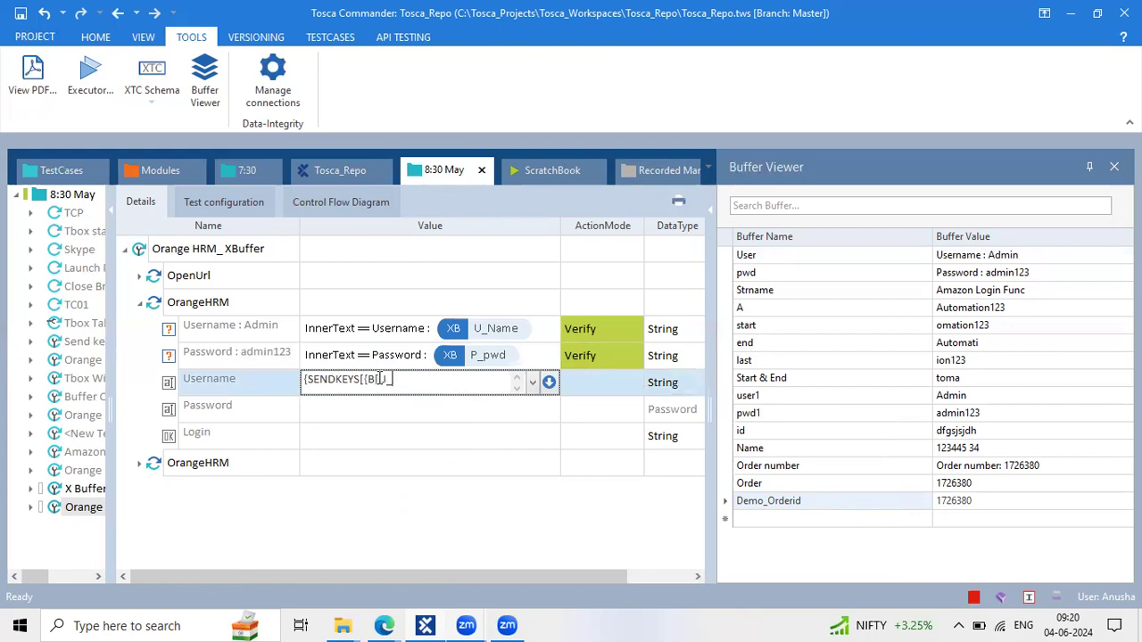
type("name")
key("BackSpace")
key("BackSpace")
key("BackSpace")
key("BackSpace")
key("BackSpace")
key("BackSpace")
key("BackSpace")
key("BackSpace")
key("BackSpace")
key("BackSpace")
key("BackSpace")
key("BackSpace")
key("BackSpace")
key("BackSpace")
key("BackSpace")
key("BackSpace")
key("BackSpace")
key("BackSpace")
key("BackSpace")
key("ctrl+z")
type("]}")
left_click(401, 380)
key("BackSpace")
type("N")
left_click(425, 410)
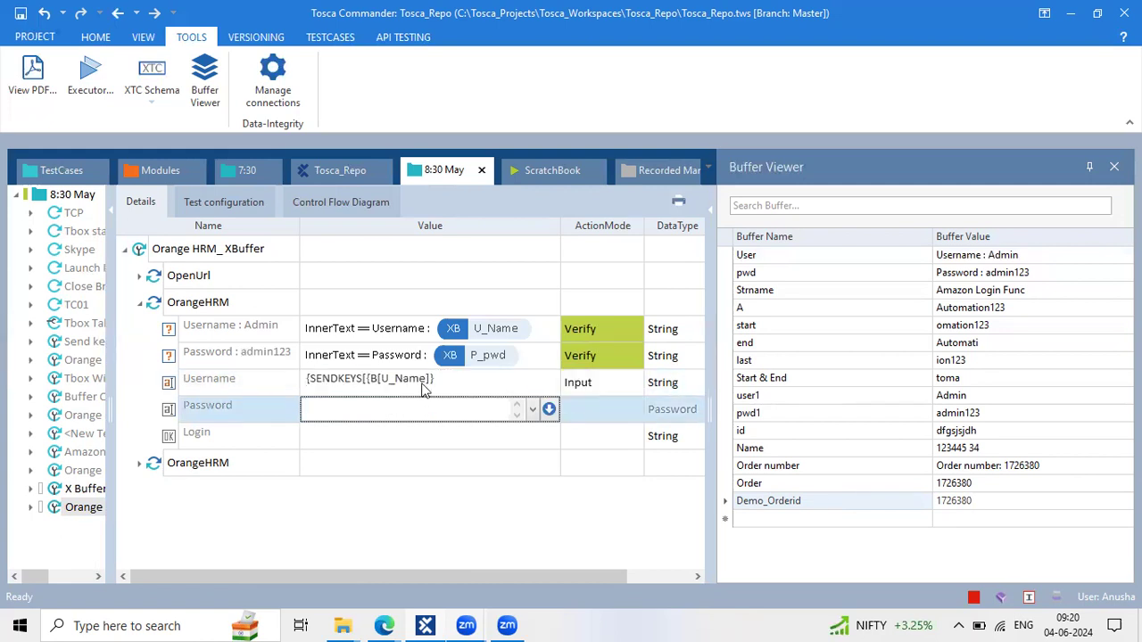
left_click(444, 381)
type("{SENDKEYS[{B[U_Name]}]}")
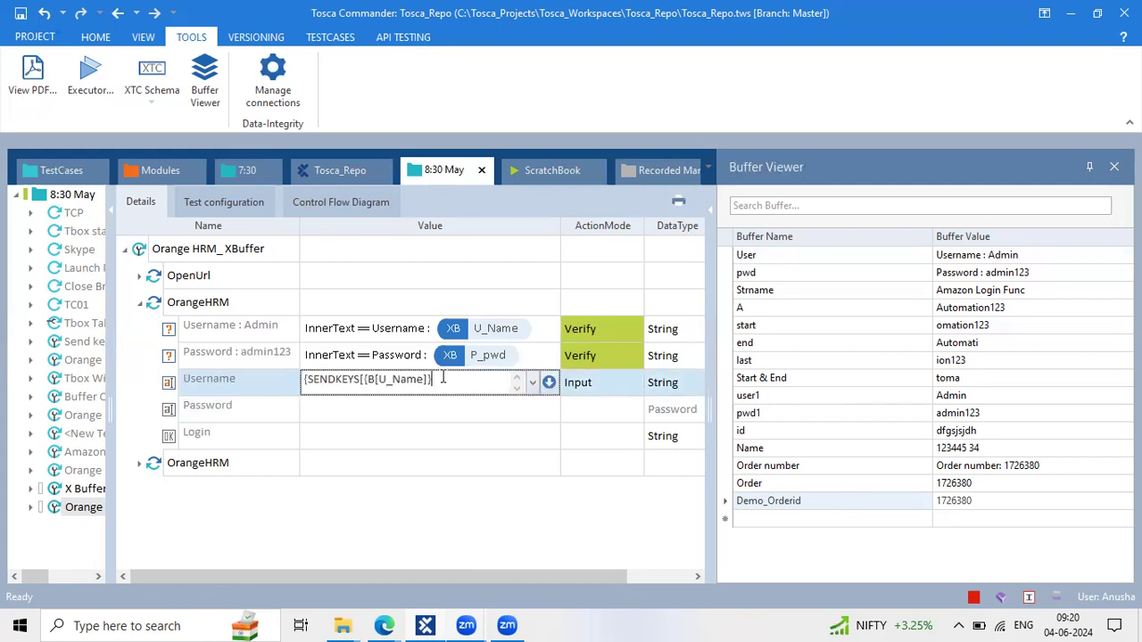
key("Return")
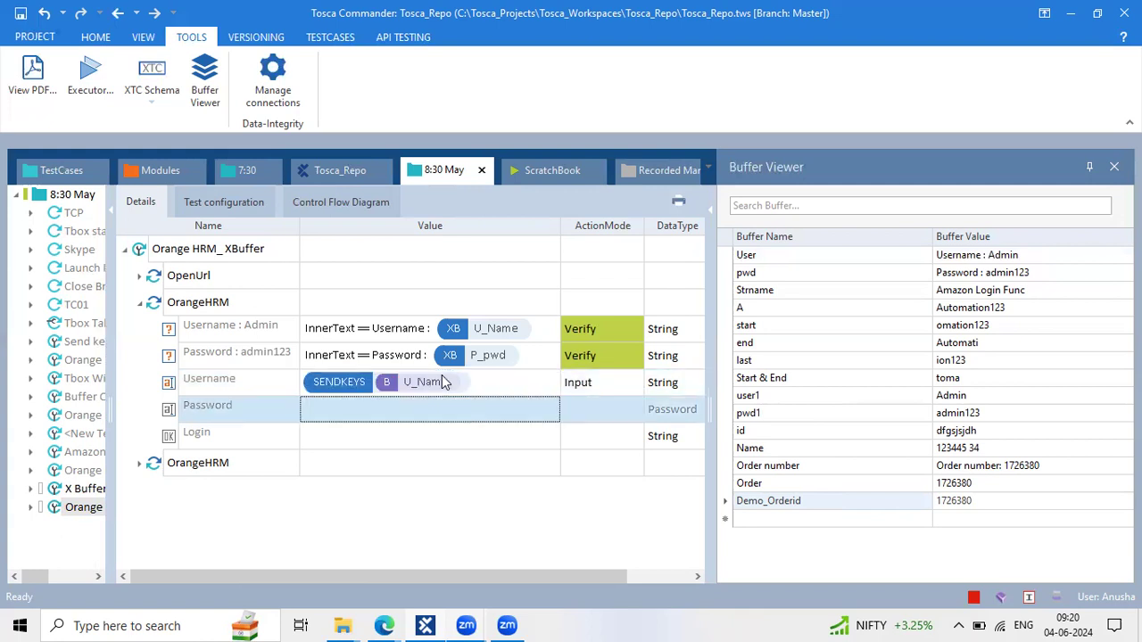
Give the Password step DataType String and value {SENDKEYS[{B[P_pwd]}]}
left_click(444, 413)
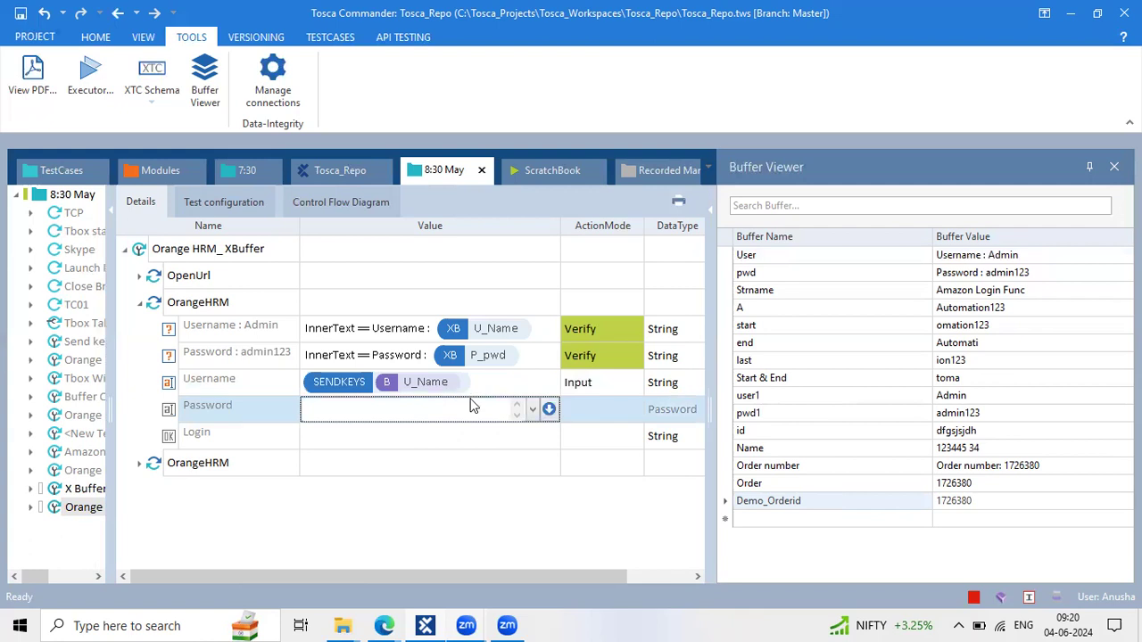
key("Tab")
key("Tab")
type("S")
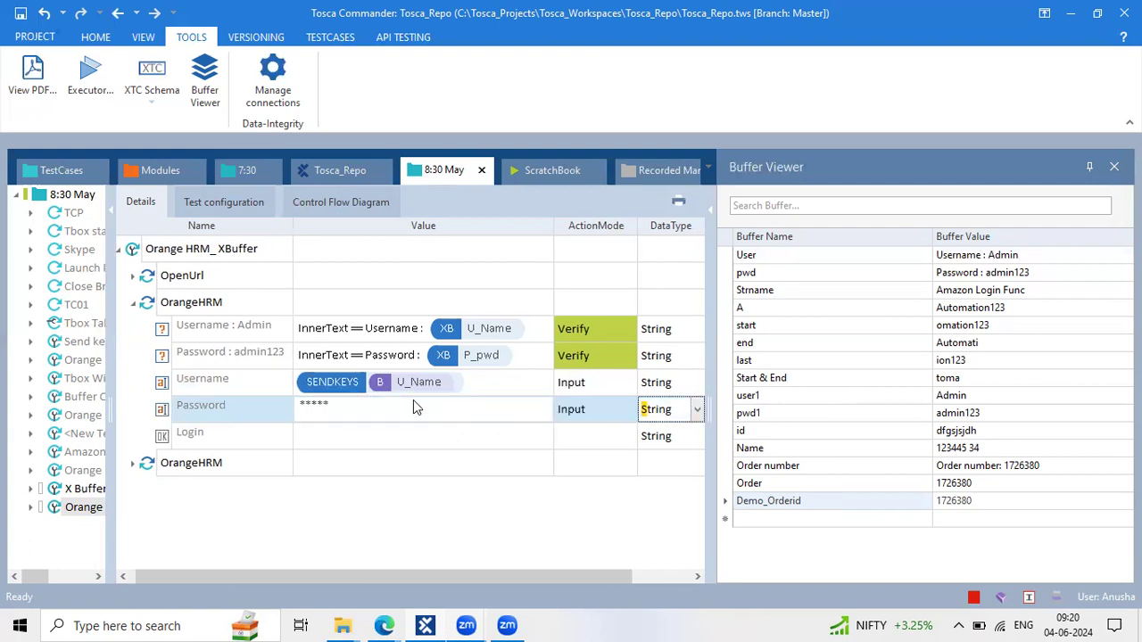
left_click(390, 403)
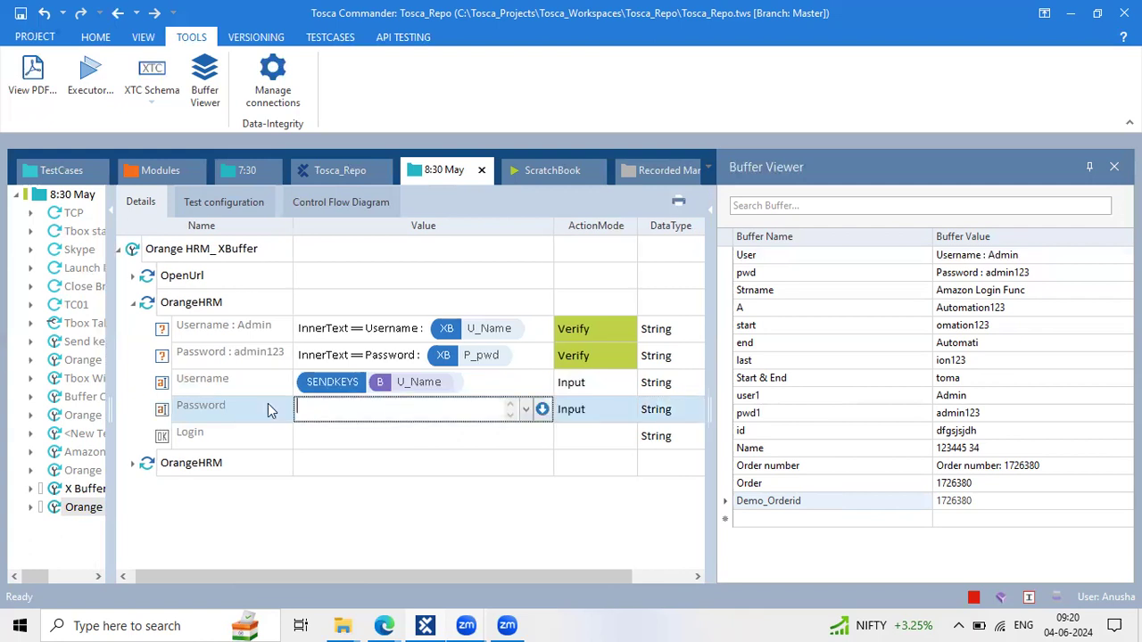
type("{SENDKEYS")
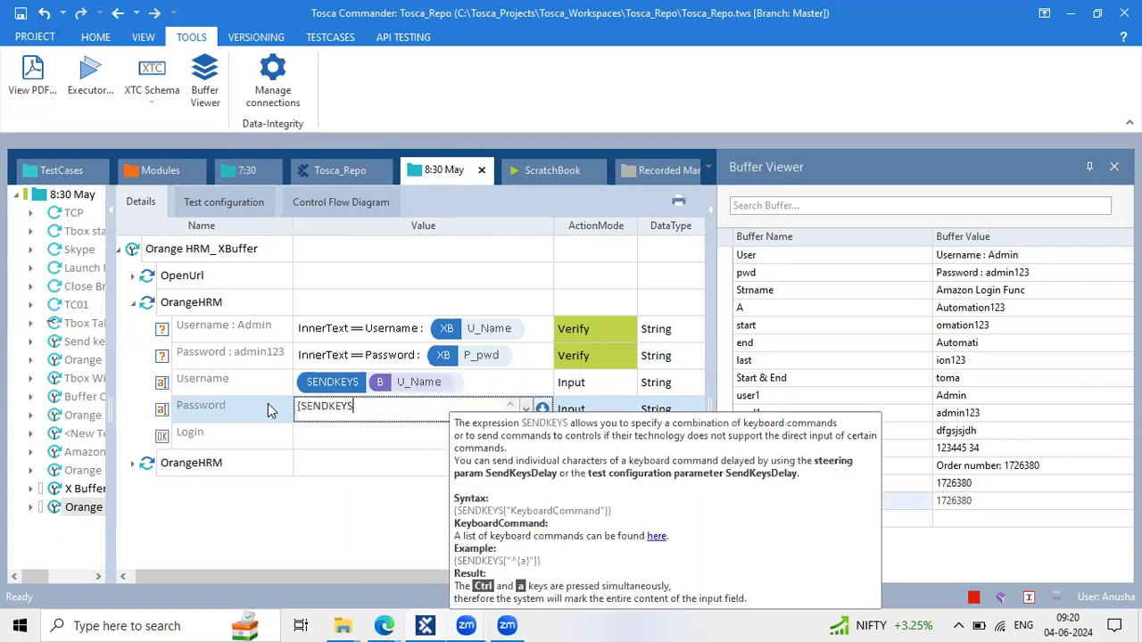
type("[]}")
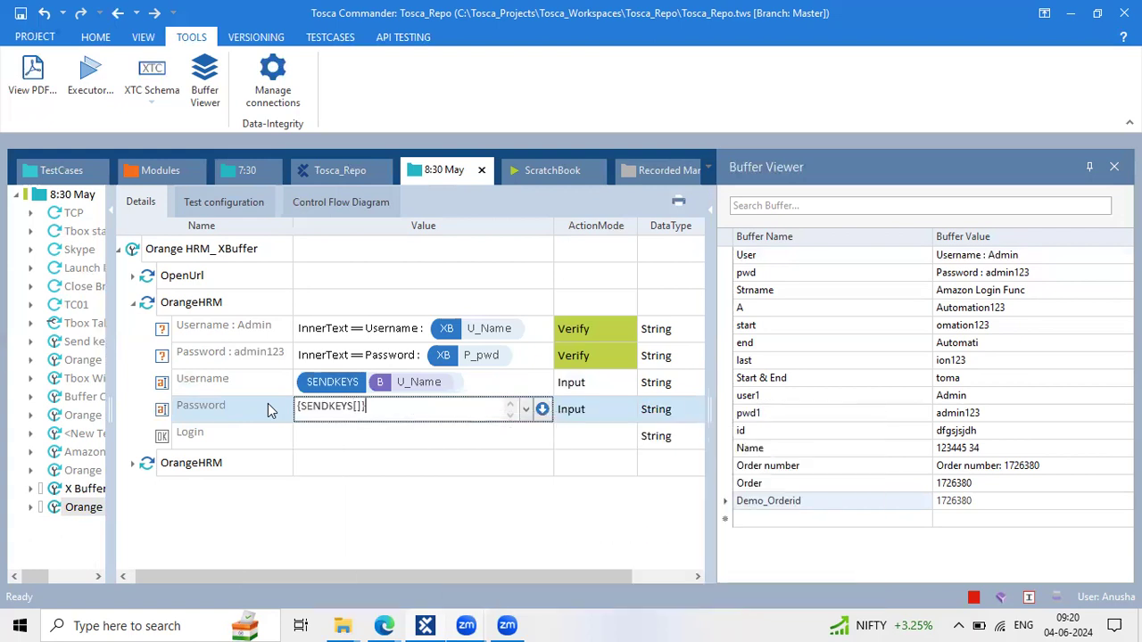
key("Left")
type("{B[P")
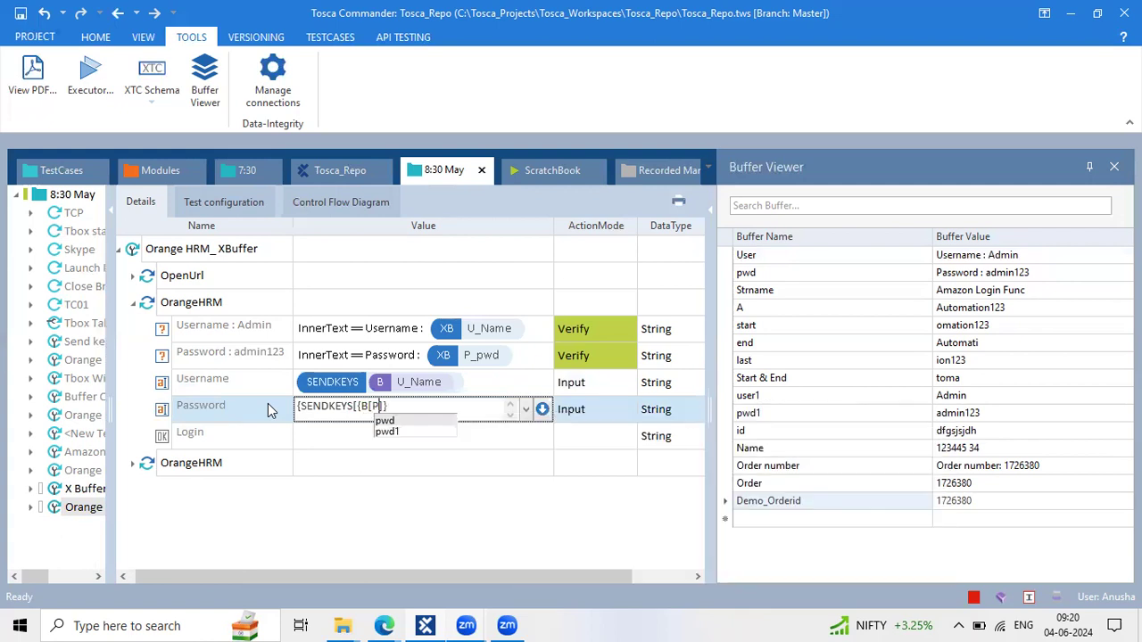
type("_")
type("pw")
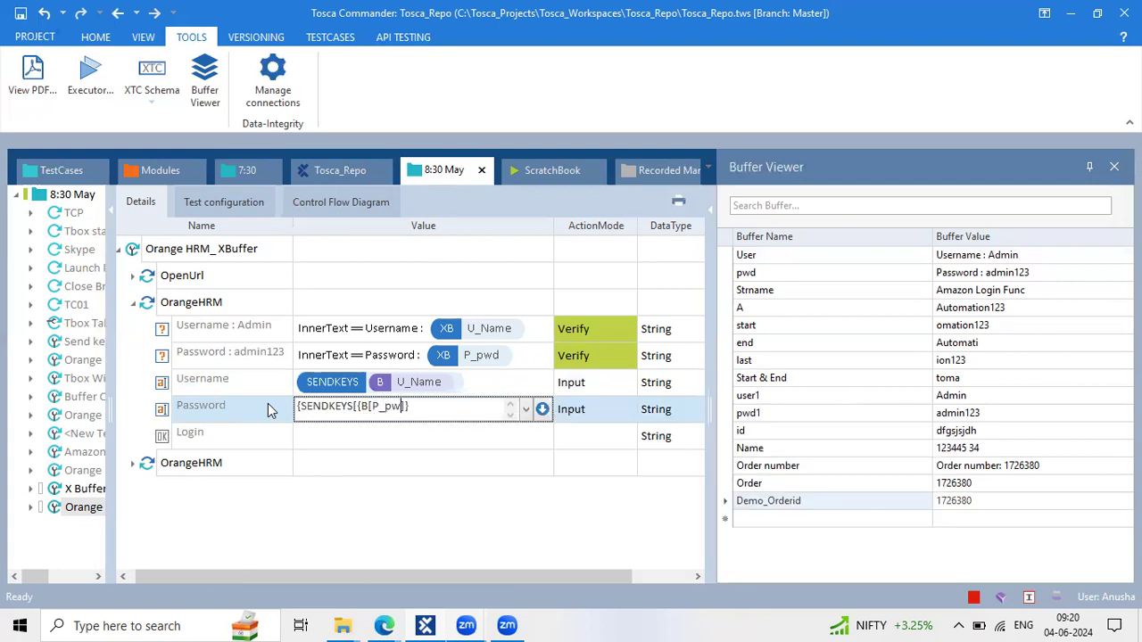
type("d]")
Set the Login step's value to {CLICK}
left_click(319, 435)
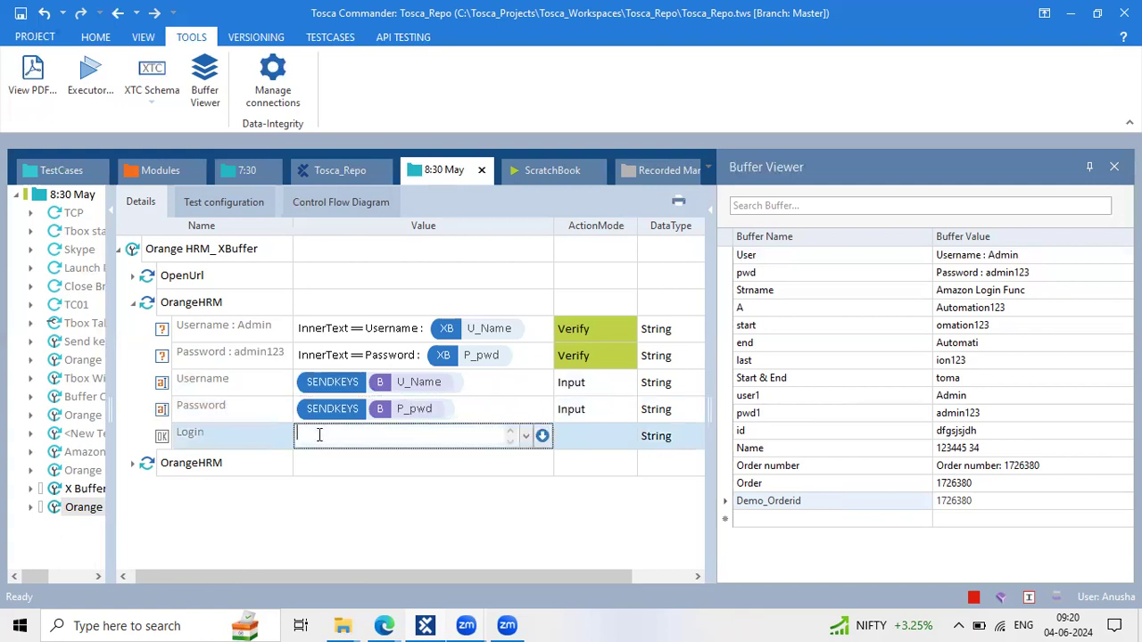
type("{Click")
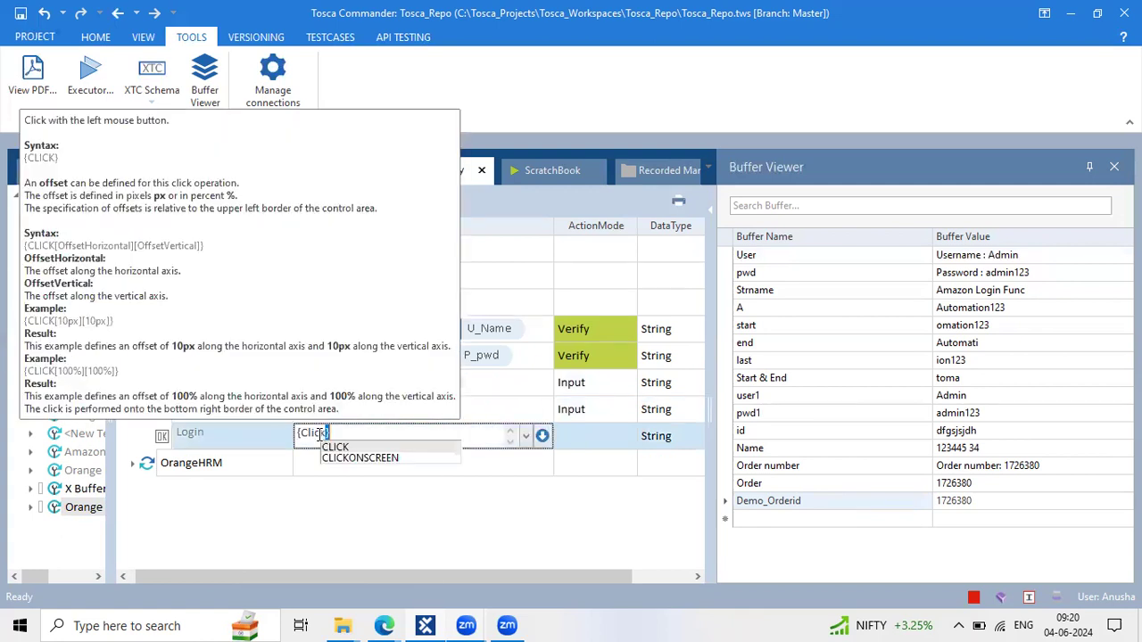
key("Return")
Delete the extra empty OrangeHRM step and widen the TestCases tree to show full names
left_click(265, 461)
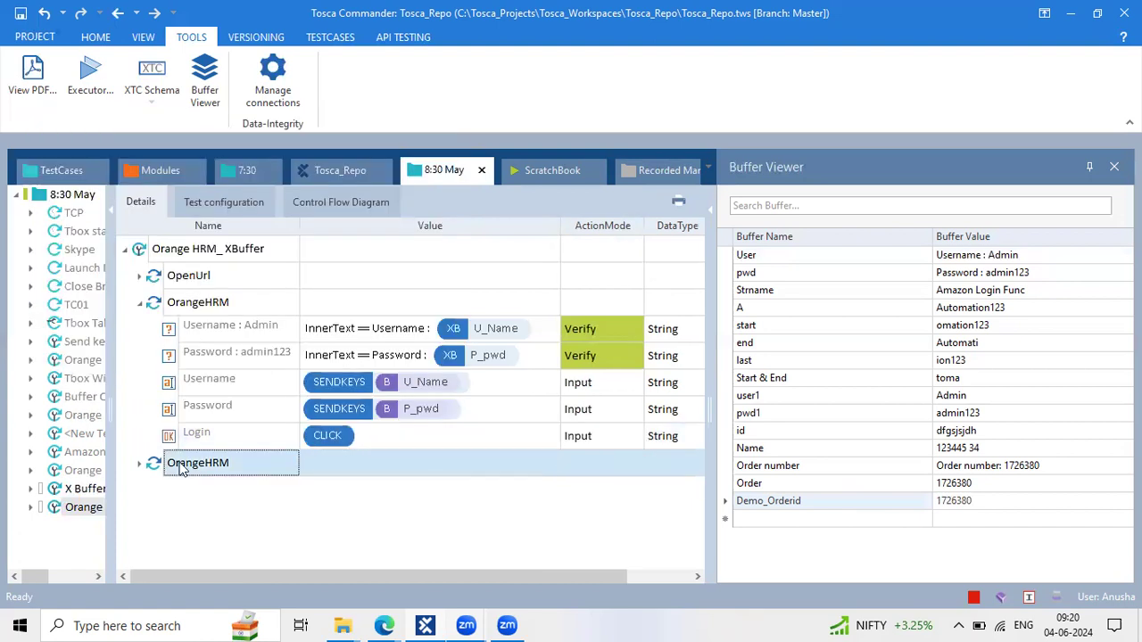
key("Delete")
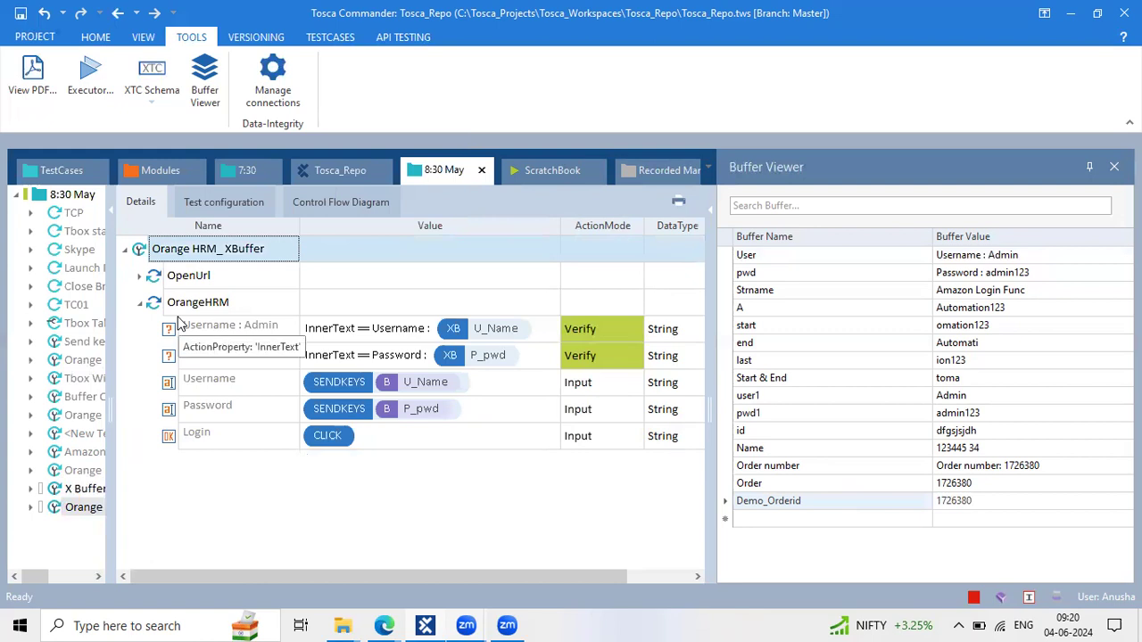
left_click(179, 323)
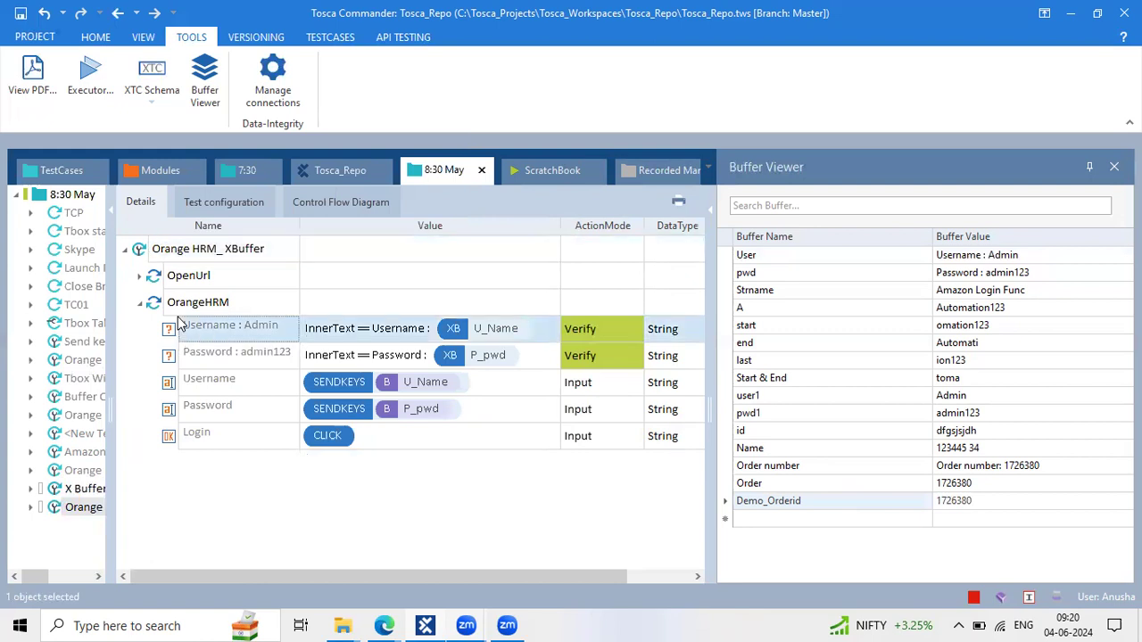
double_click(178, 323)
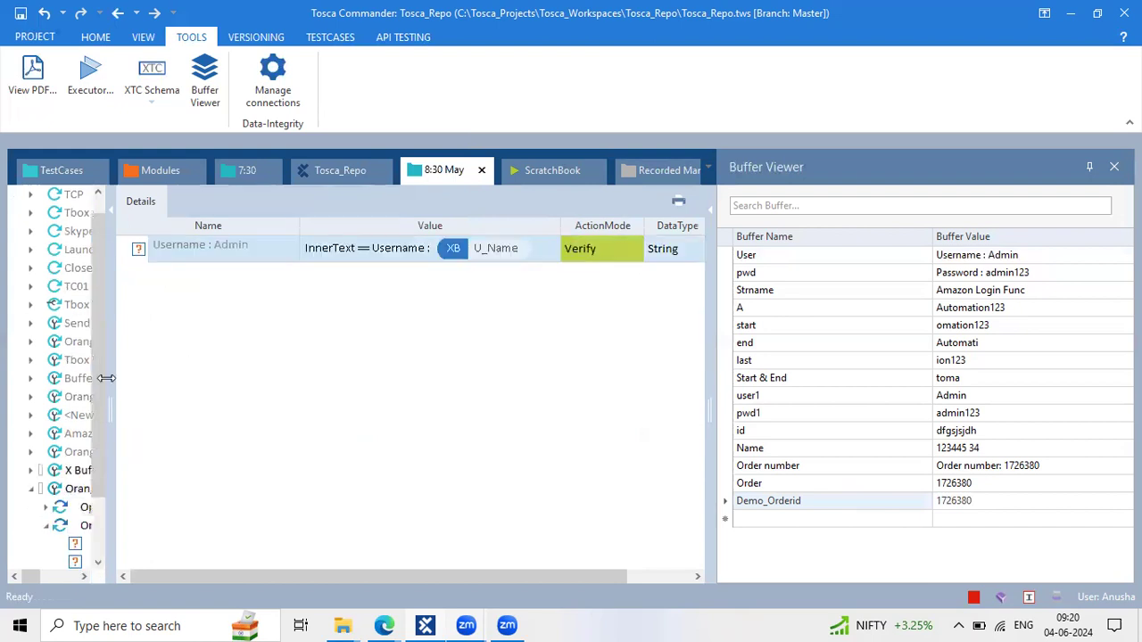
left_click_drag(197, 369, 200, 369)
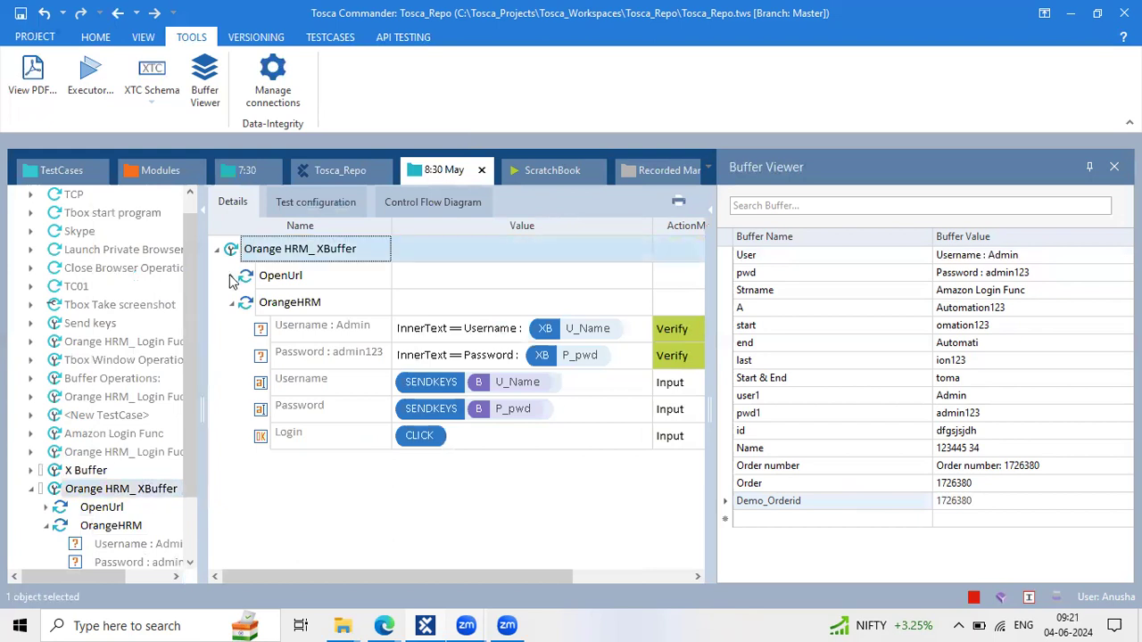
left_click(273, 250)
right_click(273, 250)
Run Orange HRM_XBuffer in ScratchBook and close the open OrangeHRM browser tab
left_click(343, 279)
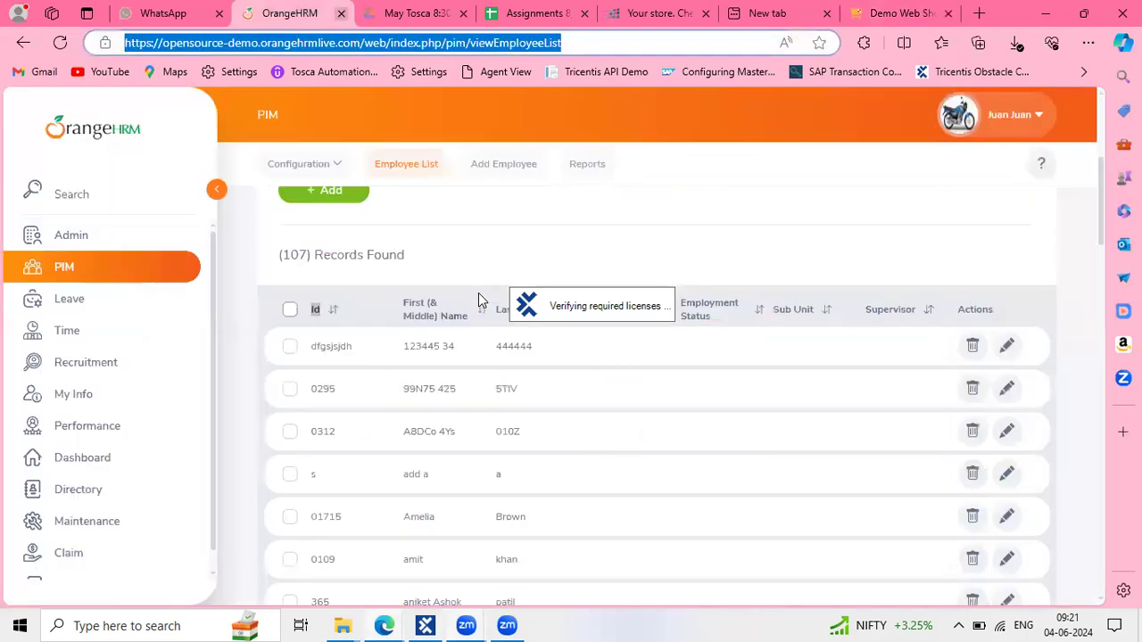
key("ctrl+w")
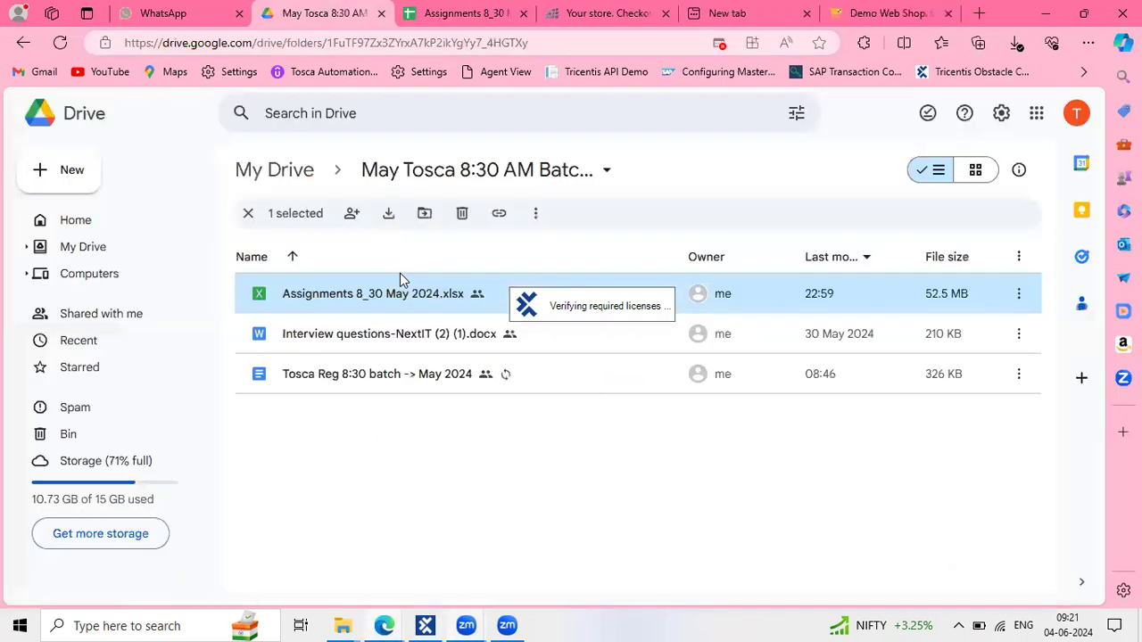
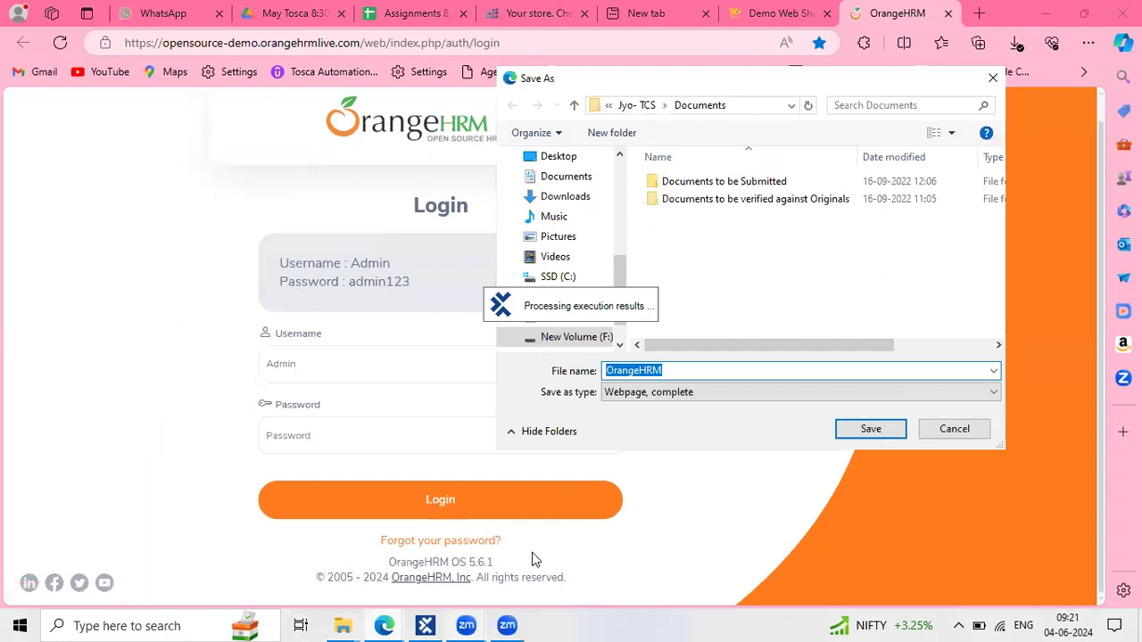
Dismiss the Save As dialog without saving the OrangeHRM login page
left_click(954, 429)
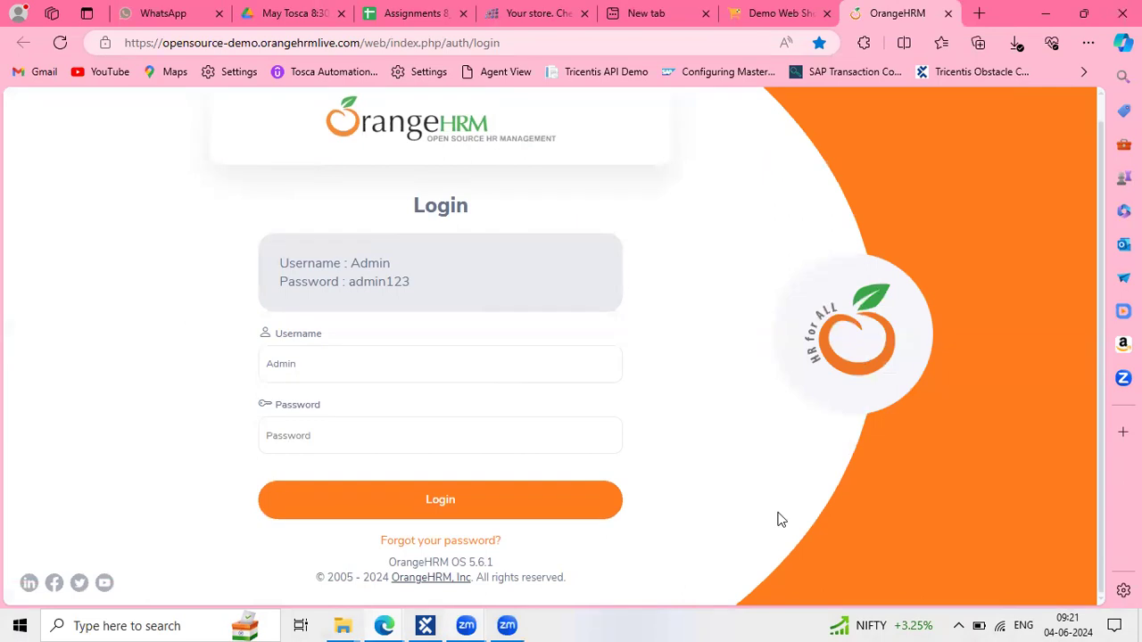
In Tosca, inspect the OrangeHRM run's Username : Admin and Password verification details
left_click(426, 625)
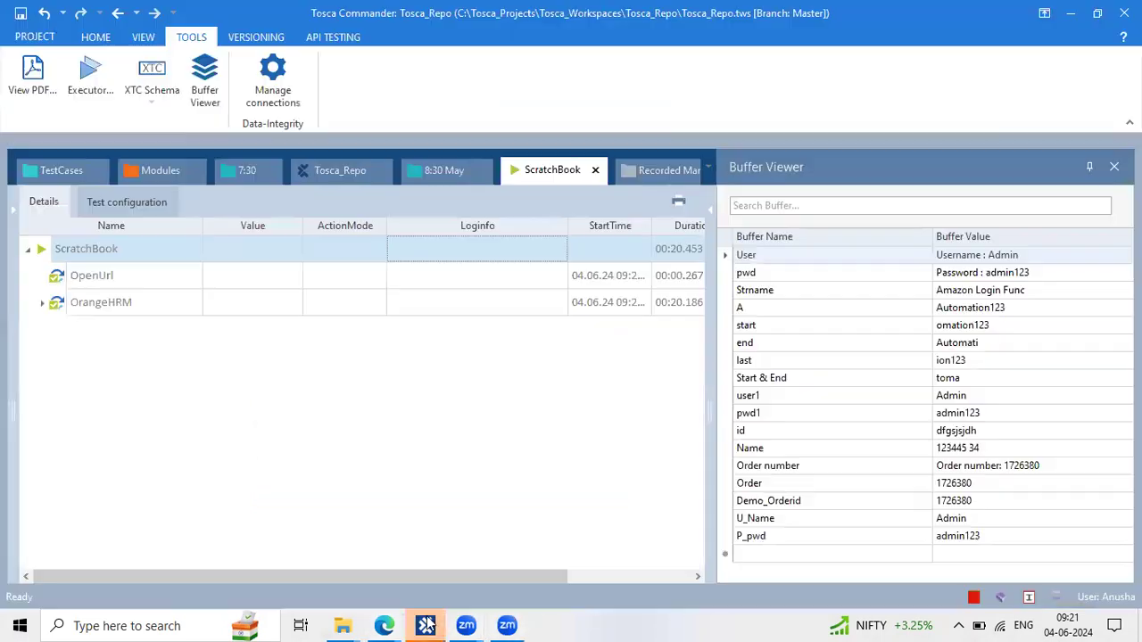
left_click(41, 304)
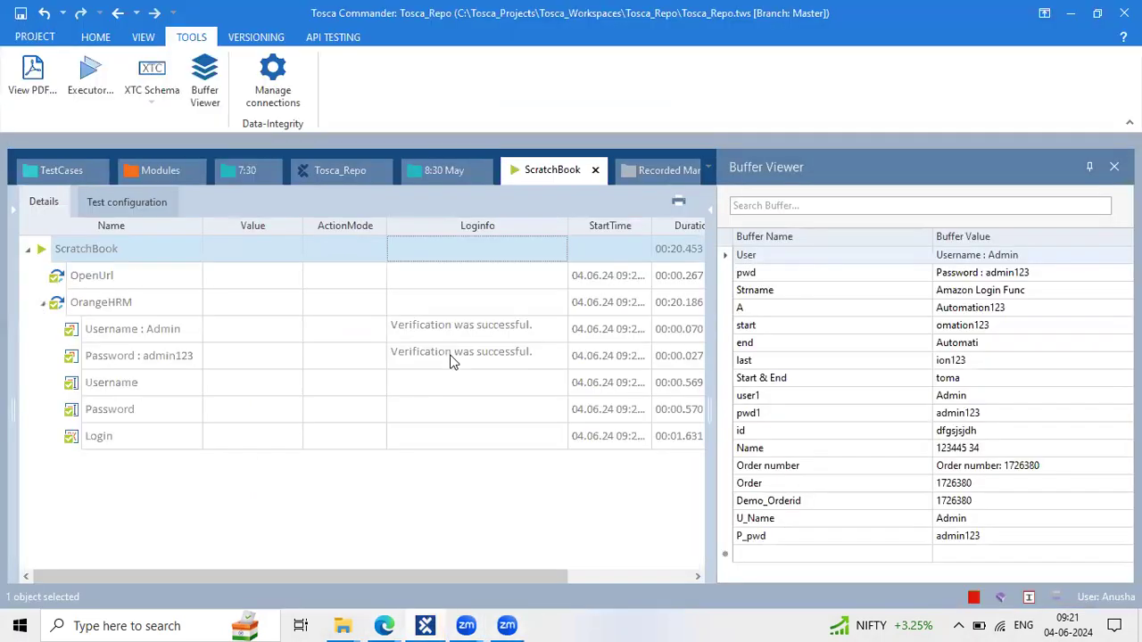
left_click(554, 329)
left_click(560, 329)
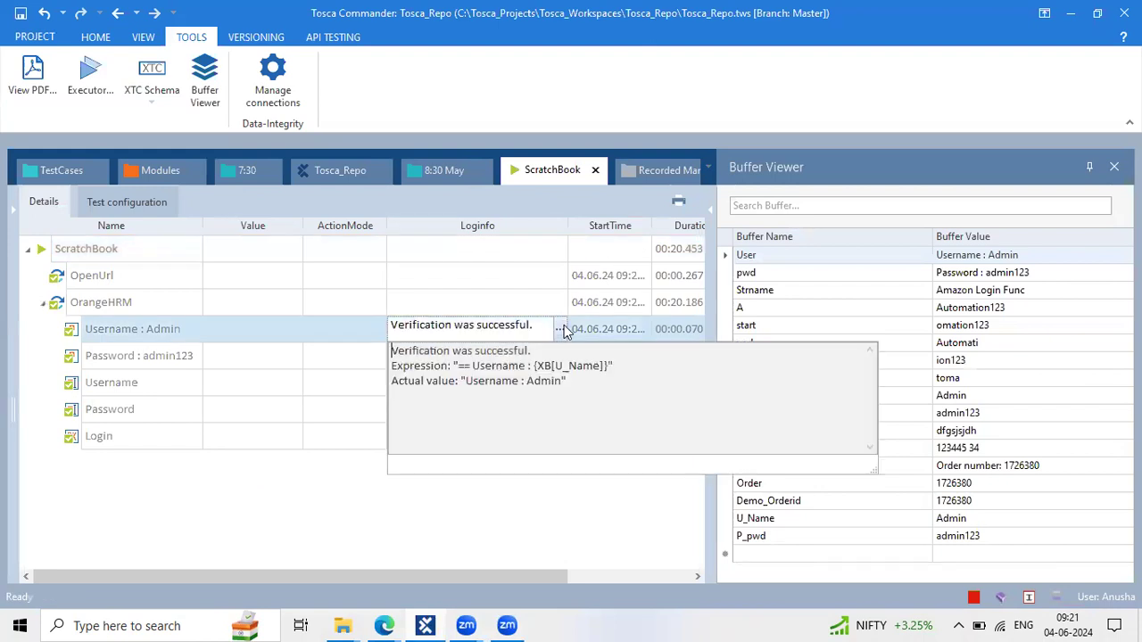
left_click(230, 426)
left_click(553, 357)
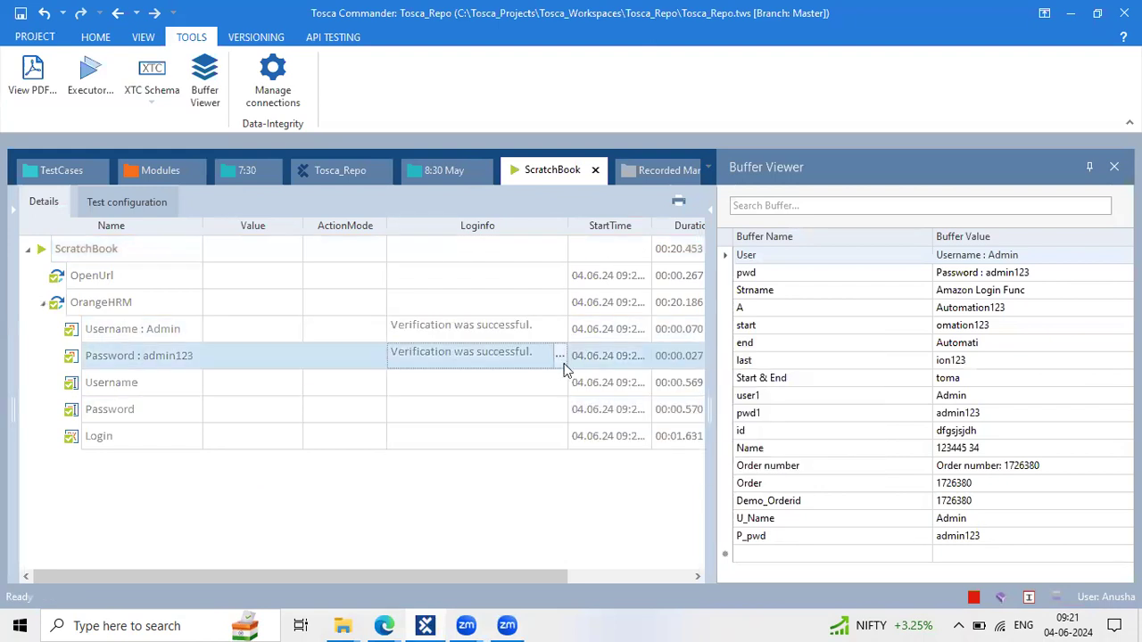
left_click(551, 354)
left_click(275, 411)
Switch to the Orange HRM_XBuffer test case and check its OpenUrl and Username step values
left_click(417, 170)
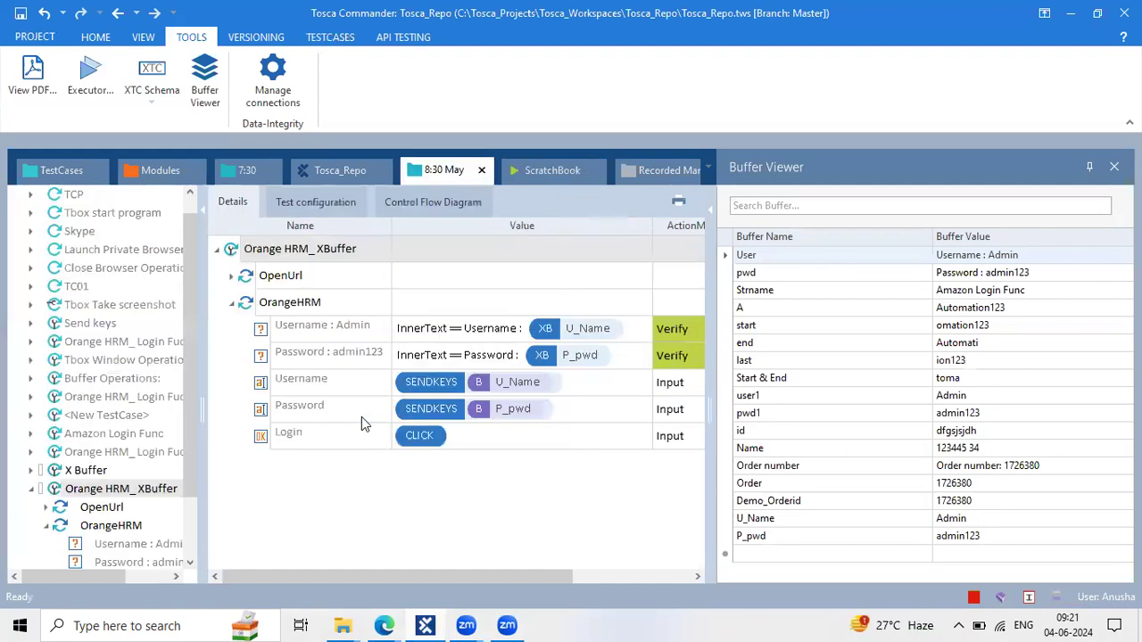
left_click(233, 277)
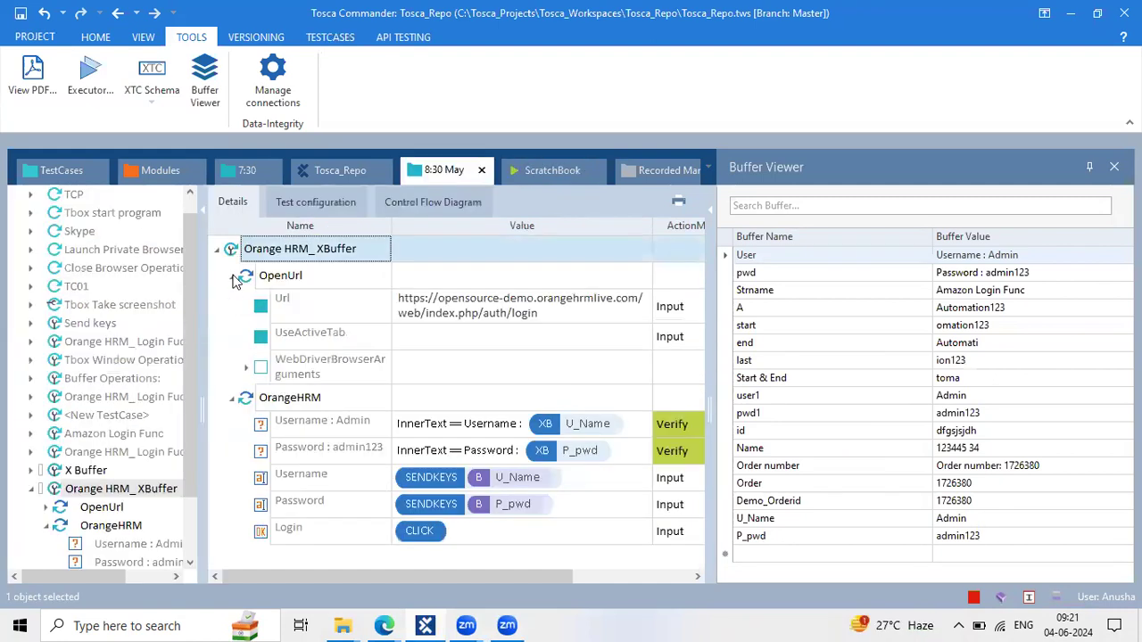
left_click(233, 278)
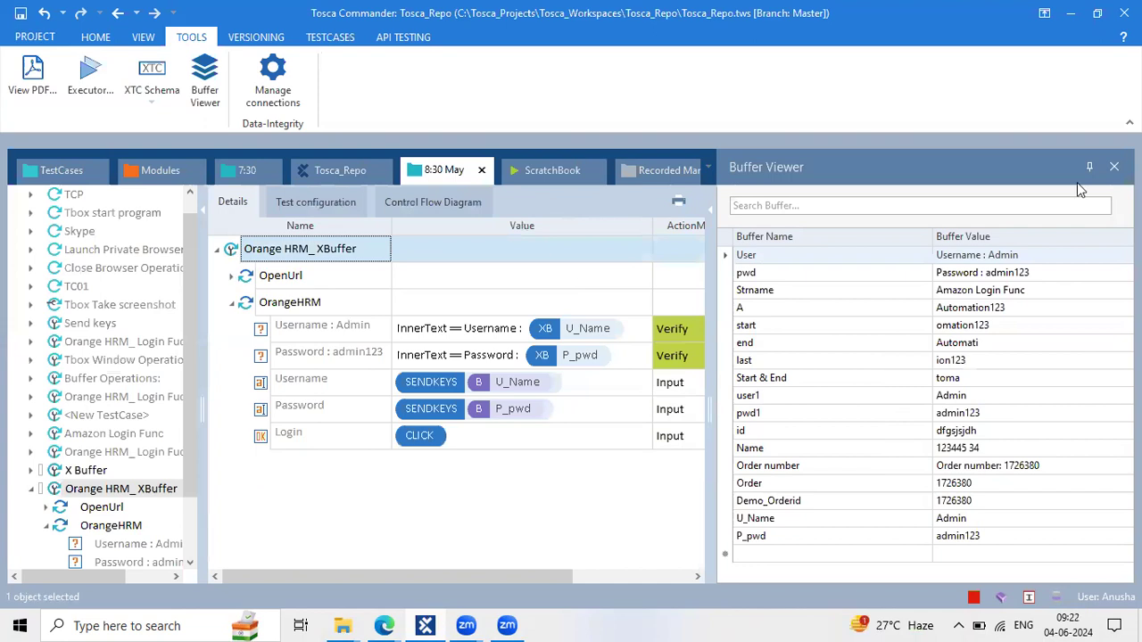
left_click(632, 146)
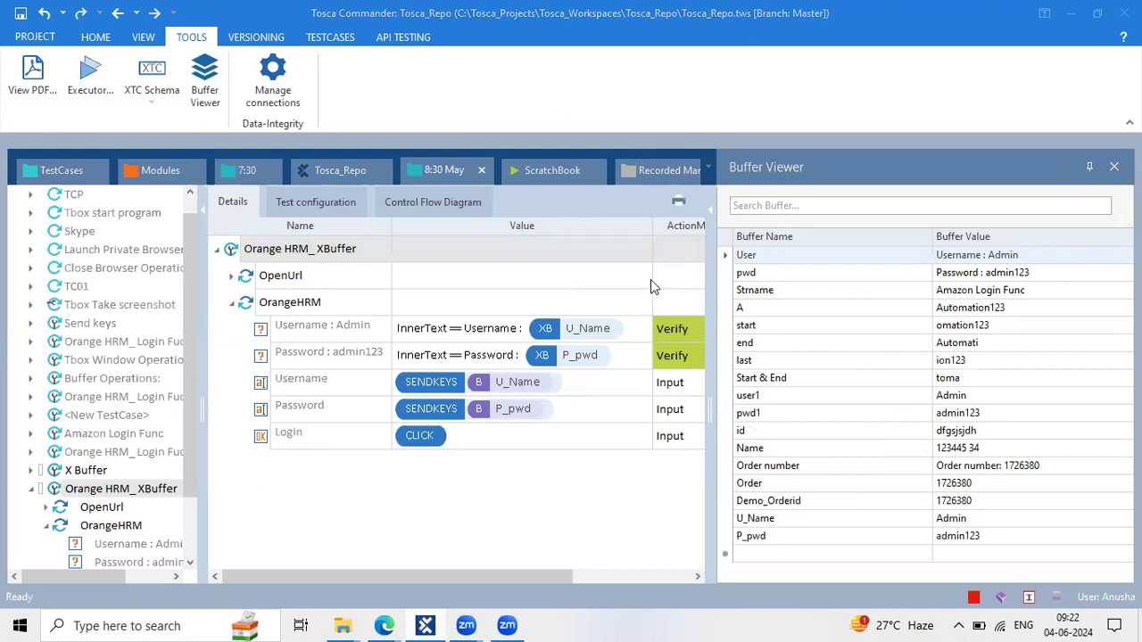
left_click(566, 390)
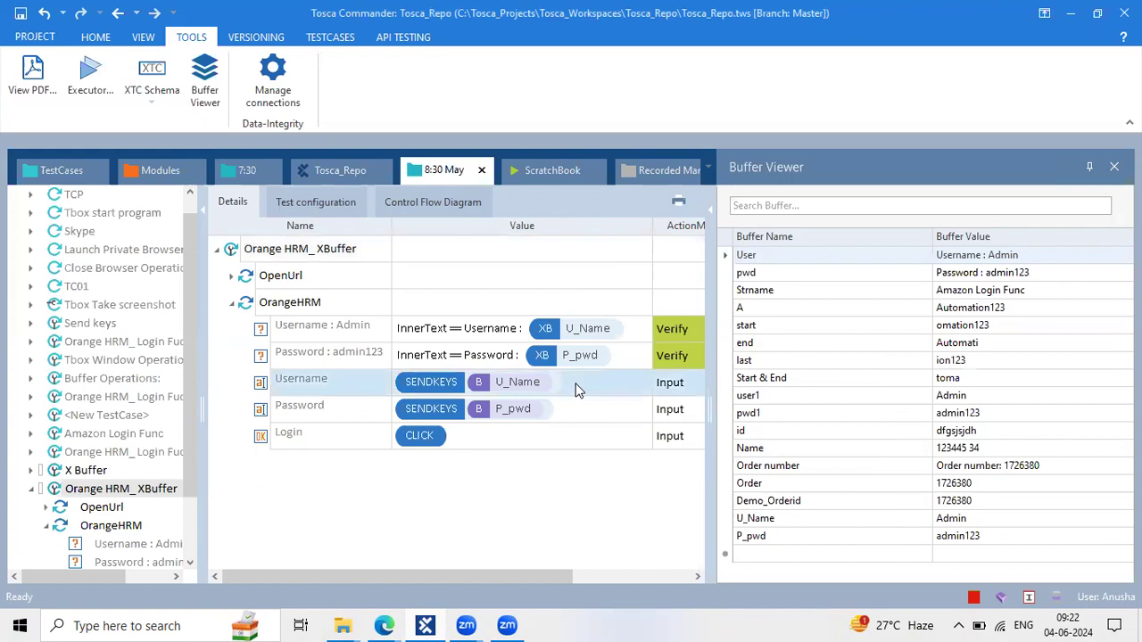
left_click(592, 387)
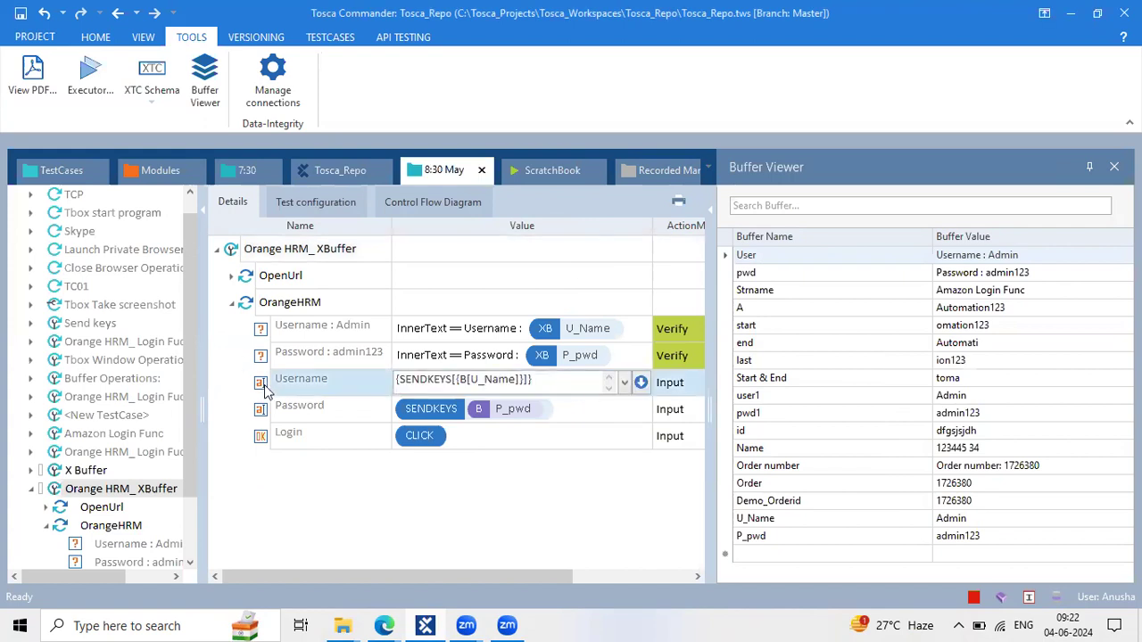
left_click(264, 390)
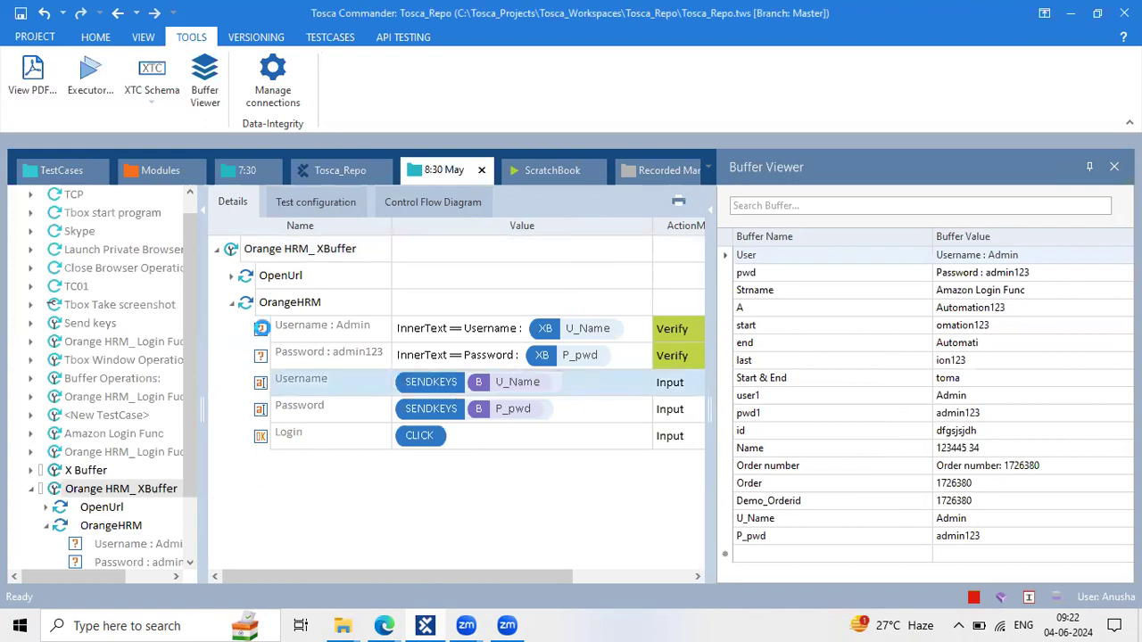
Paste a copy of the Username step and set its ActionMode to WaitOn
left_click(275, 309)
key("ctrl+v")
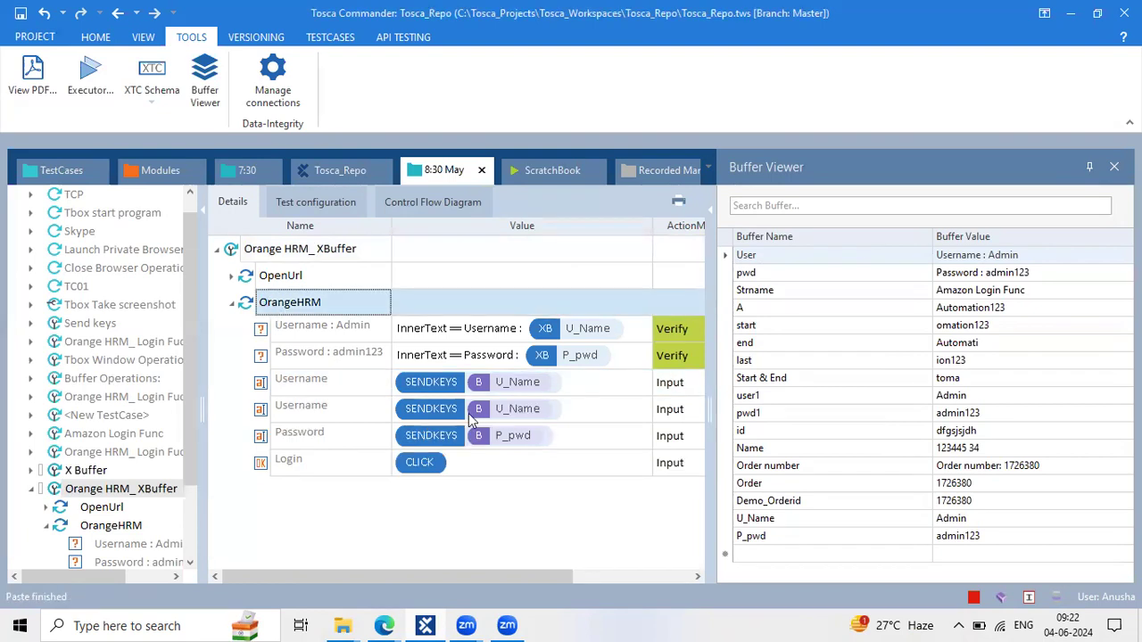
left_click(664, 387)
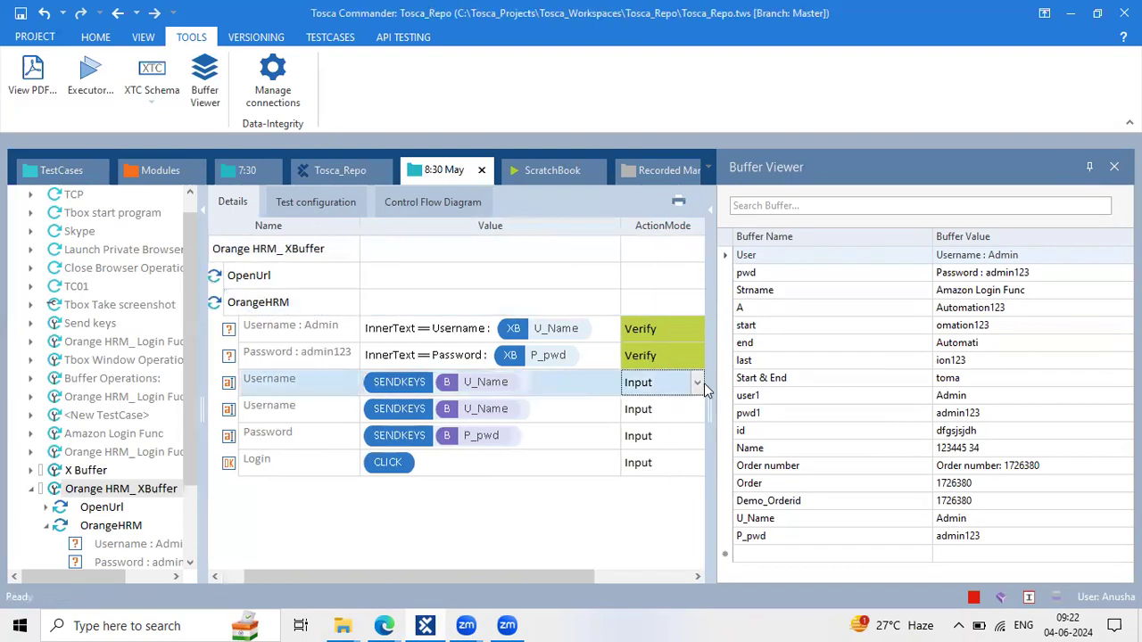
type("w")
key("Return")
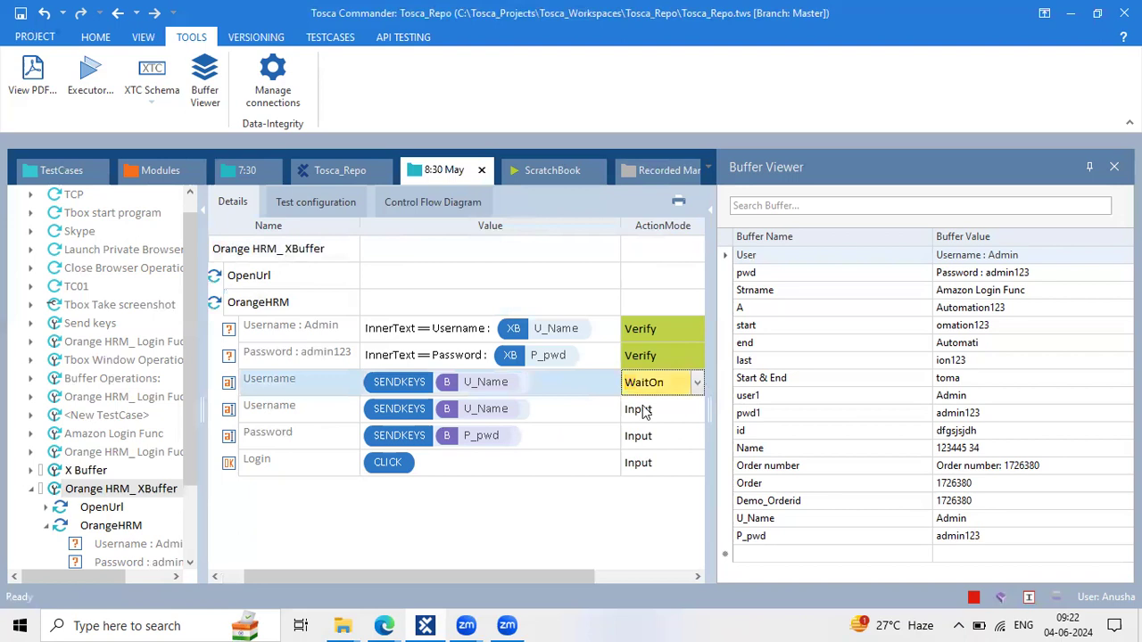
Replace the new Username step's value with the condition Exists == True
left_click(413, 381)
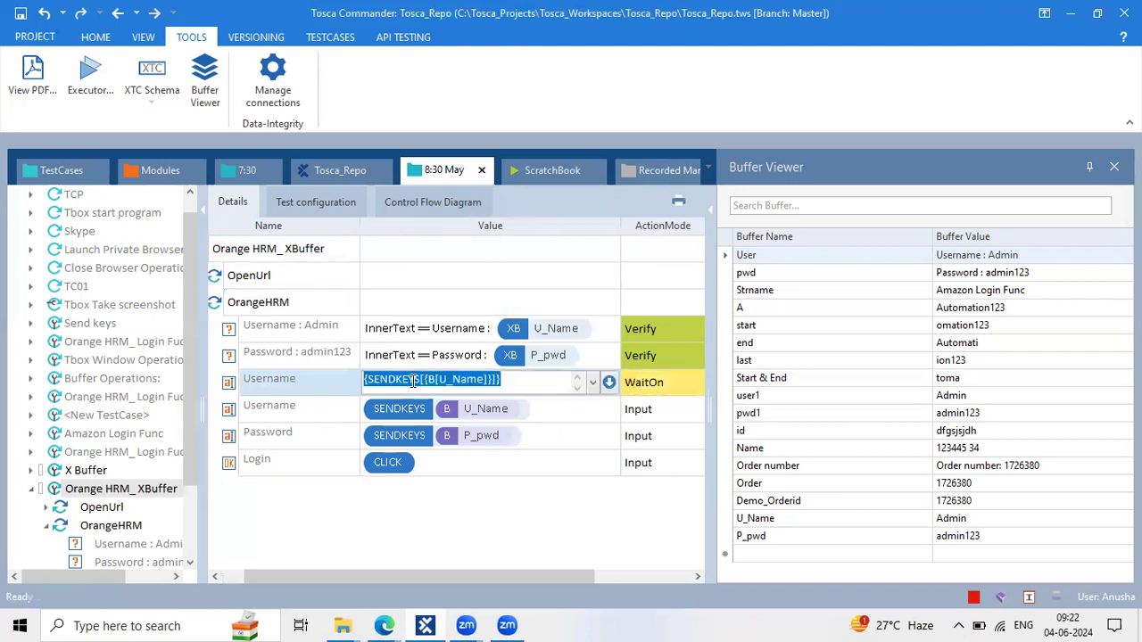
key("Delete")
left_click(609, 382)
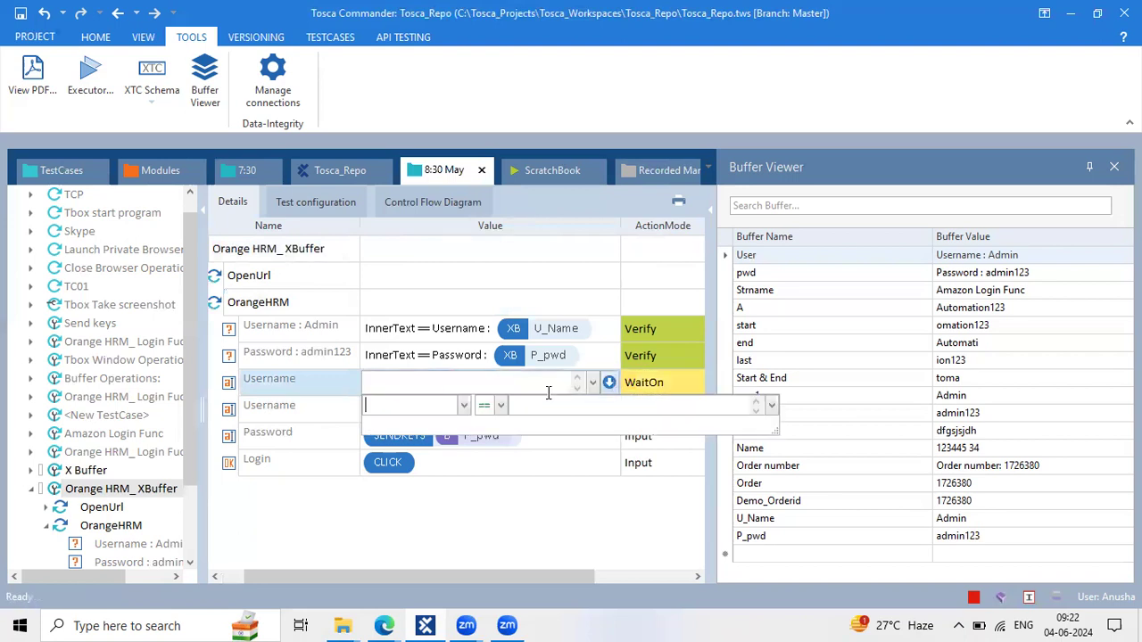
left_click(464, 406)
left_click(423, 457)
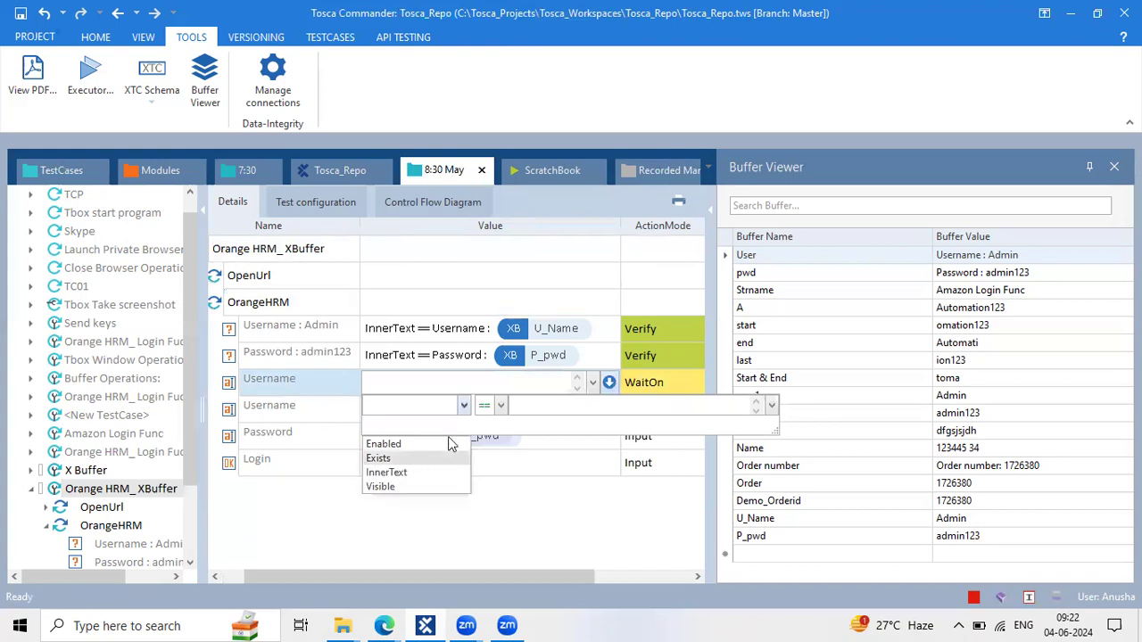
left_click(538, 404)
type("Tr")
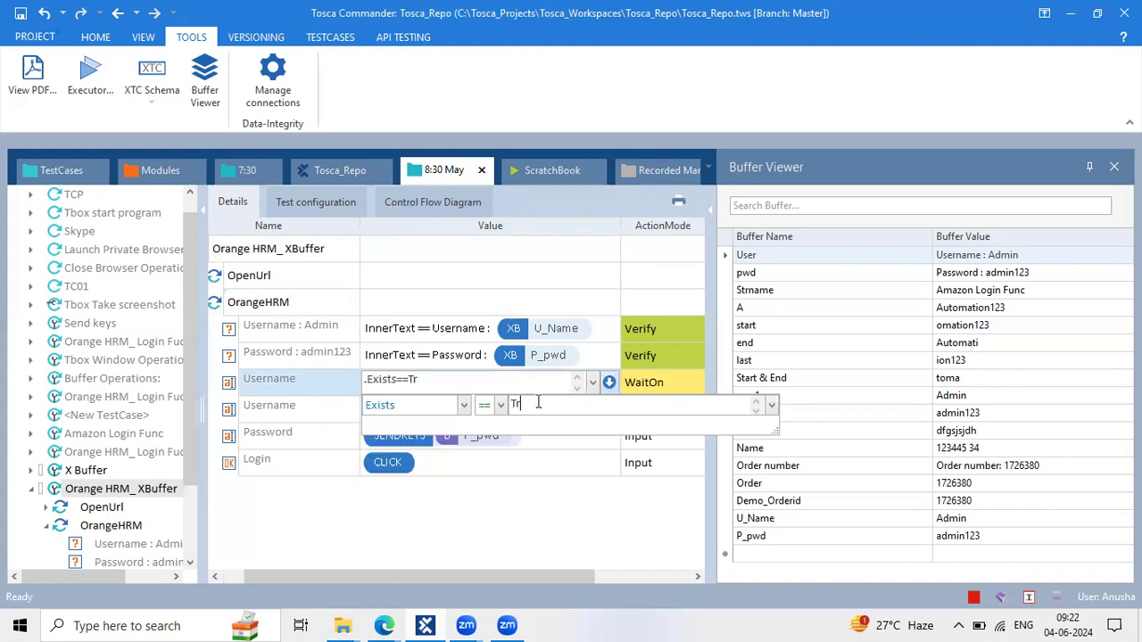
type("ue")
key("Return")
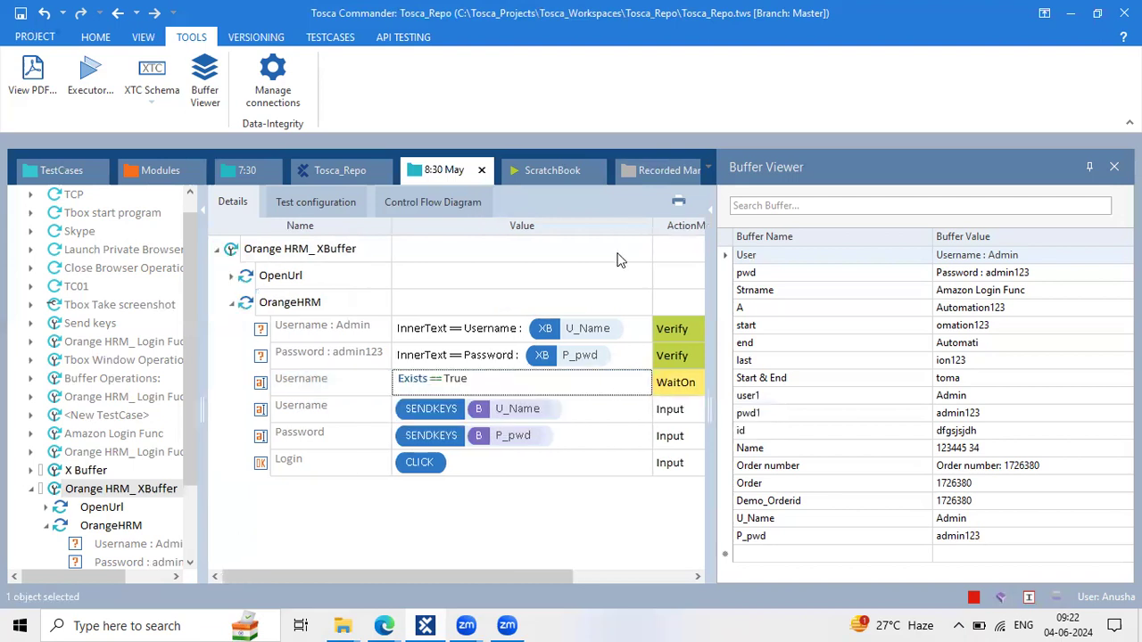
left_click_drag(651, 222, 591, 223)
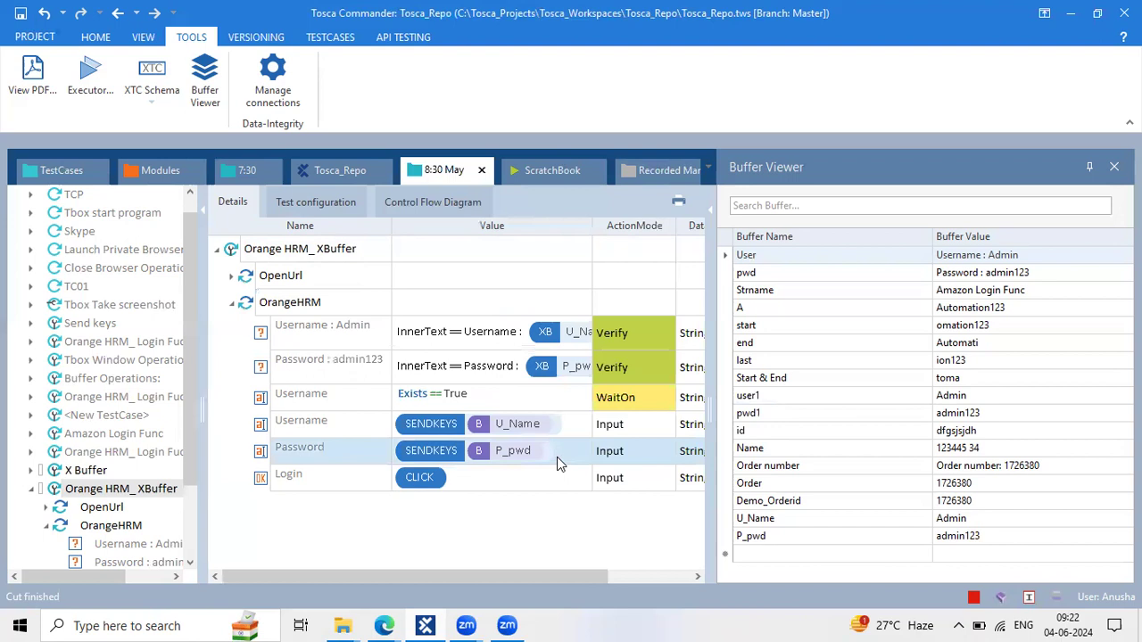
Paste a copy of the Password step and set its value to Exists == True
left_click(333, 302)
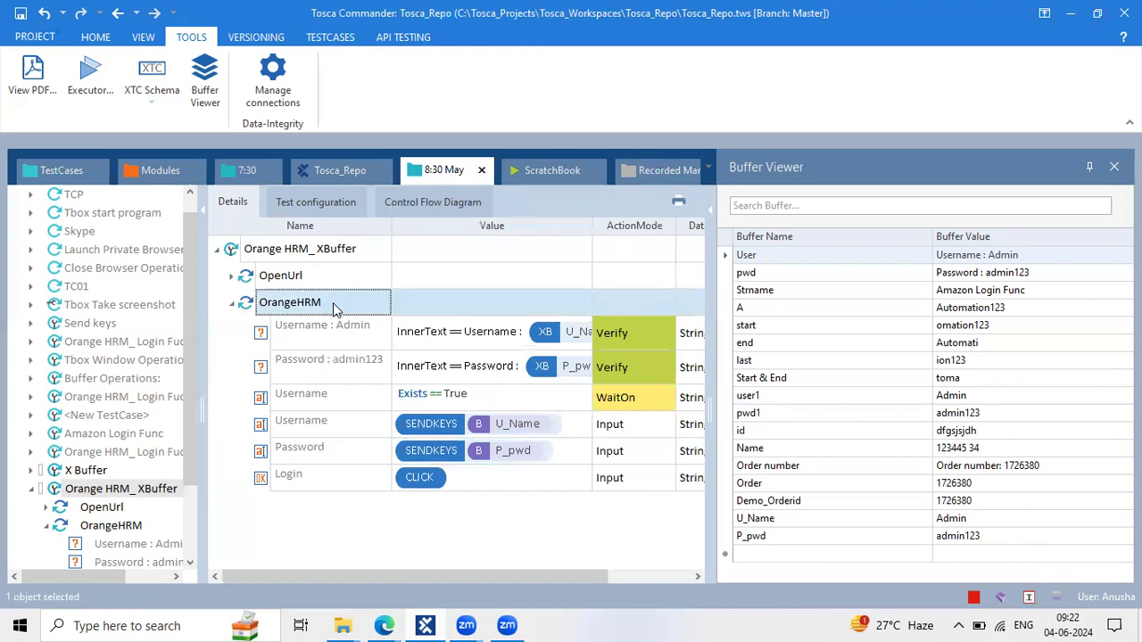
key("ctrl+v")
left_click(328, 432)
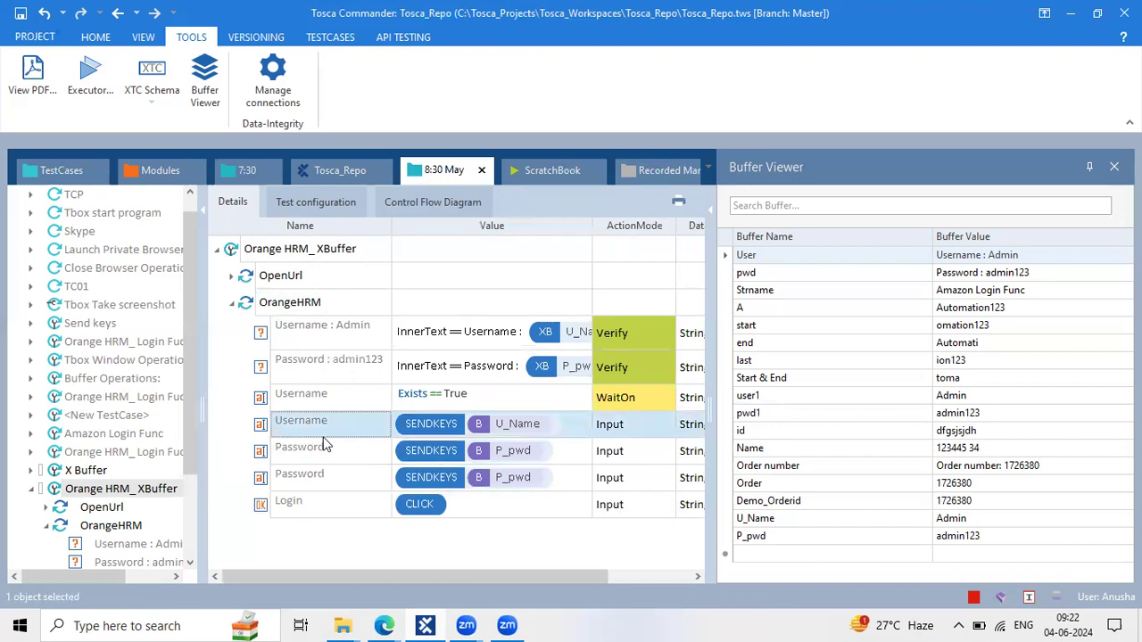
left_click(581, 457)
left_click(564, 468)
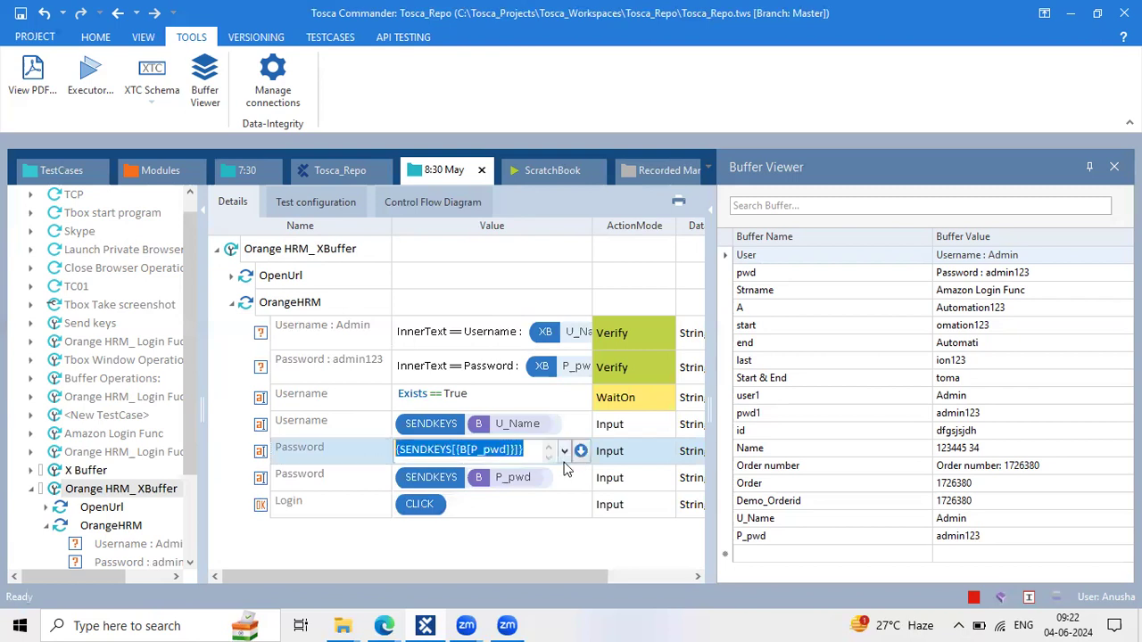
left_click(580, 454)
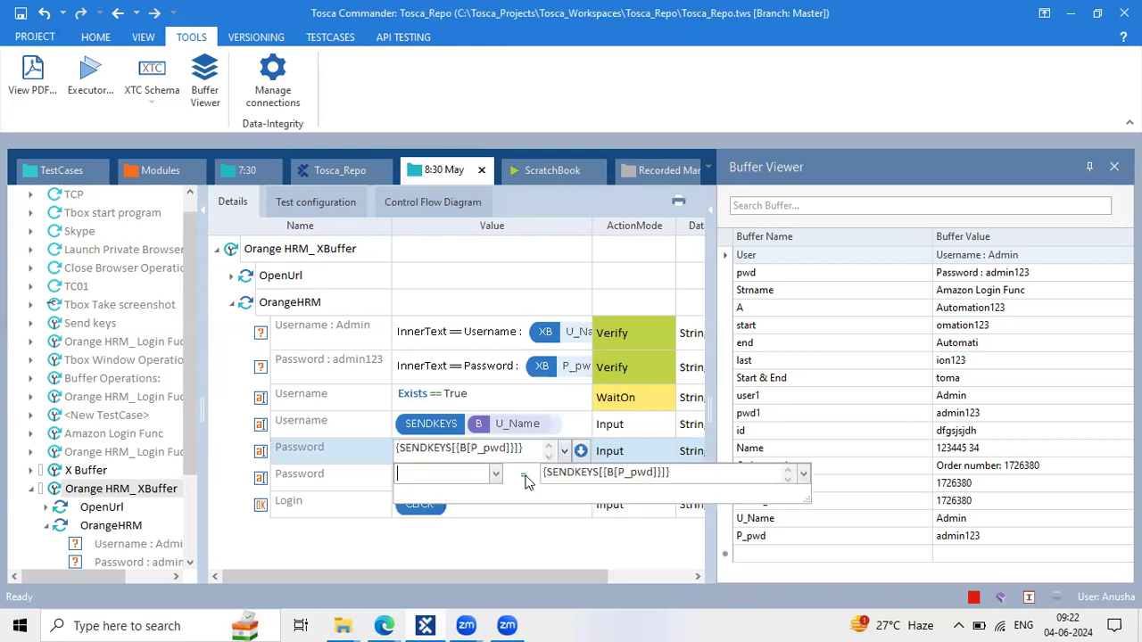
left_click(496, 476)
left_click(454, 528)
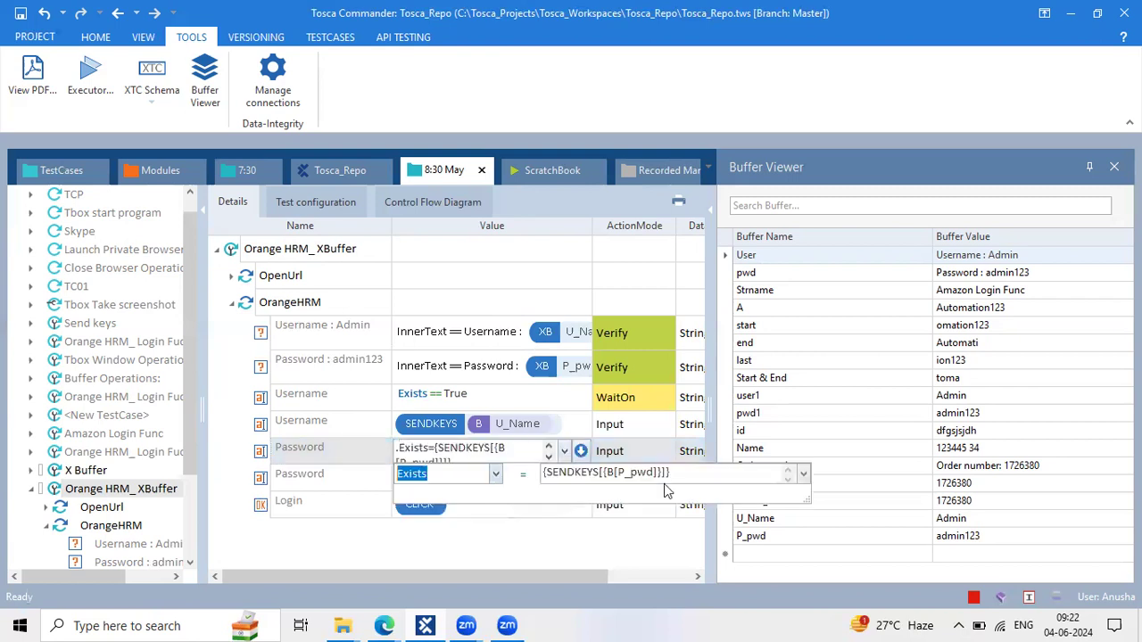
key("Tab")
type("T")
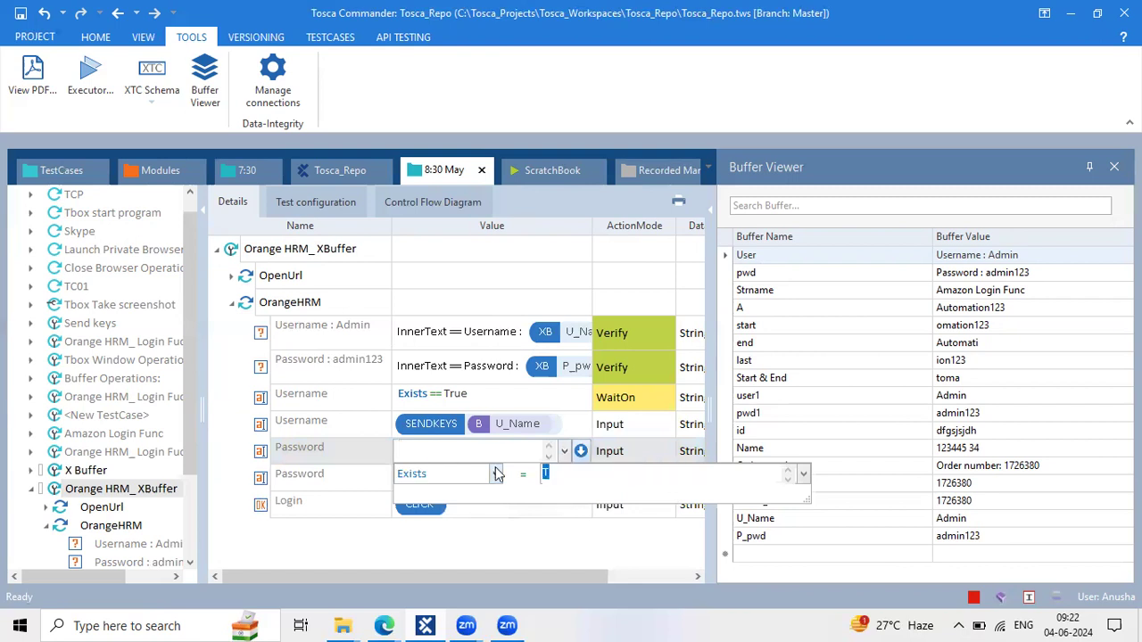
type("rue")
key("Return")
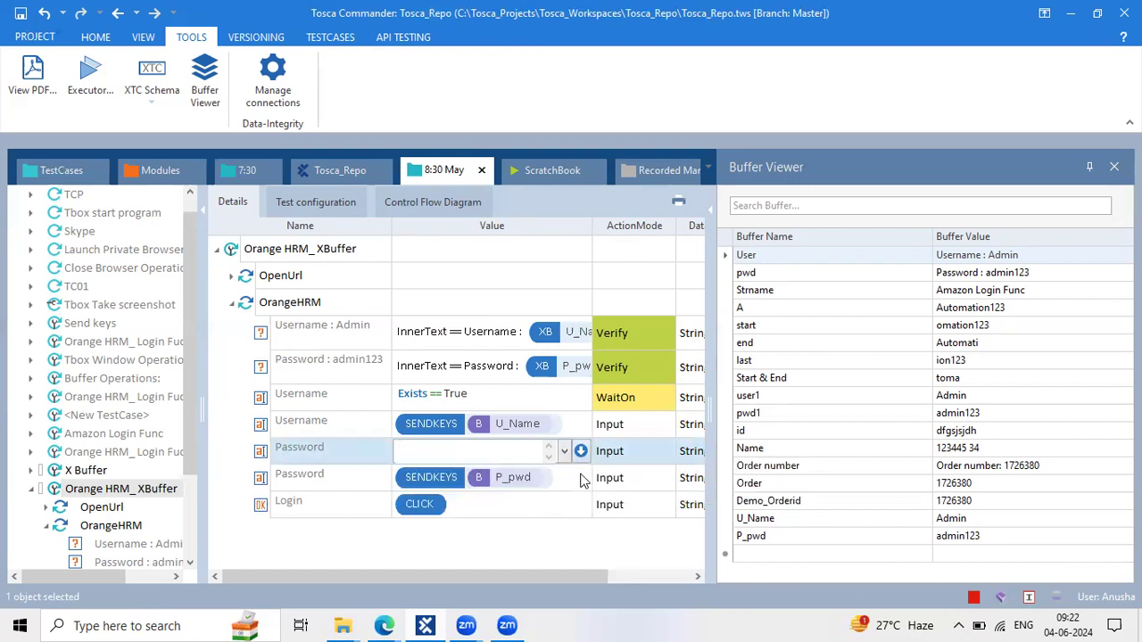
Change the new Password step's ActionMode to WaitOn
left_click(635, 452)
type("WaitOn")
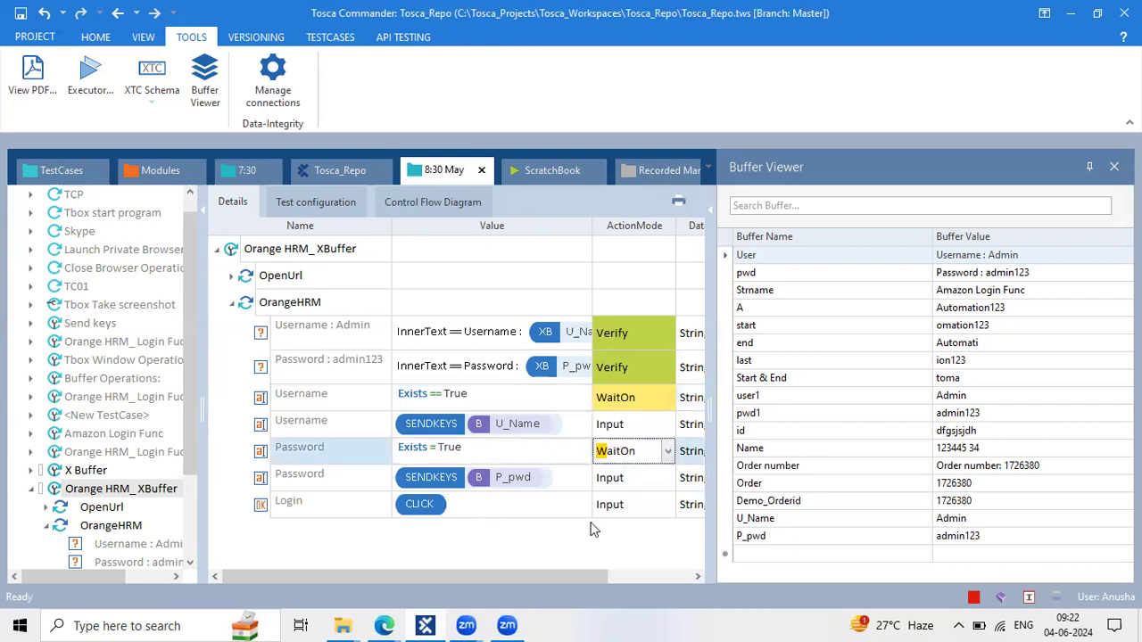
left_click(560, 465)
left_click(536, 367)
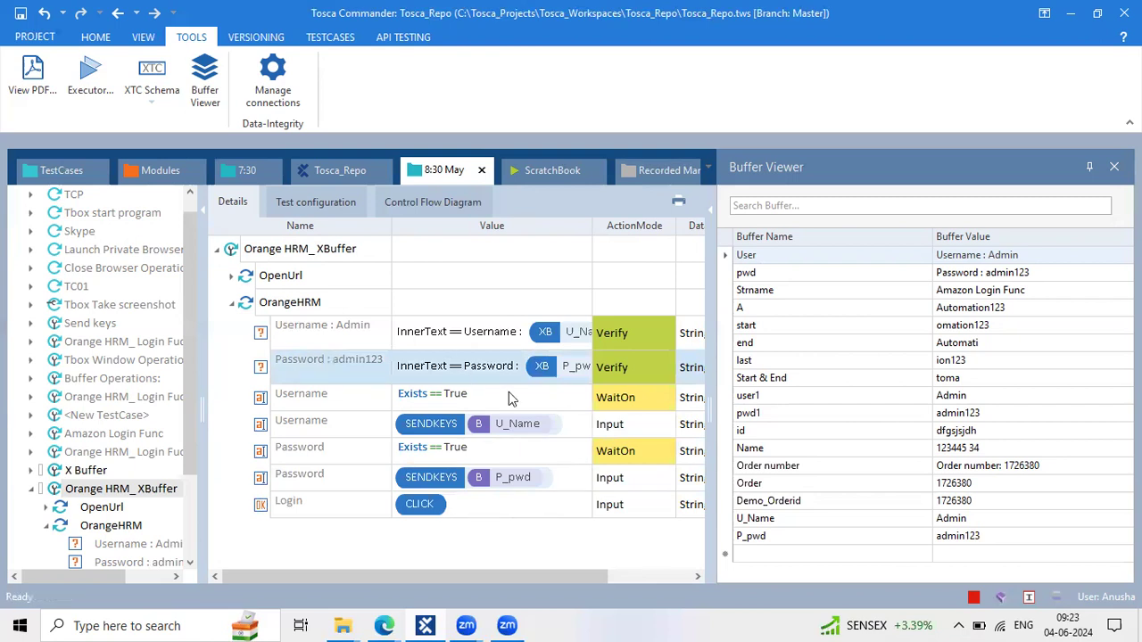
Confirm the Username and Password WaitOn conditions and step names in the Details grid
left_click(509, 394)
left_click(408, 386)
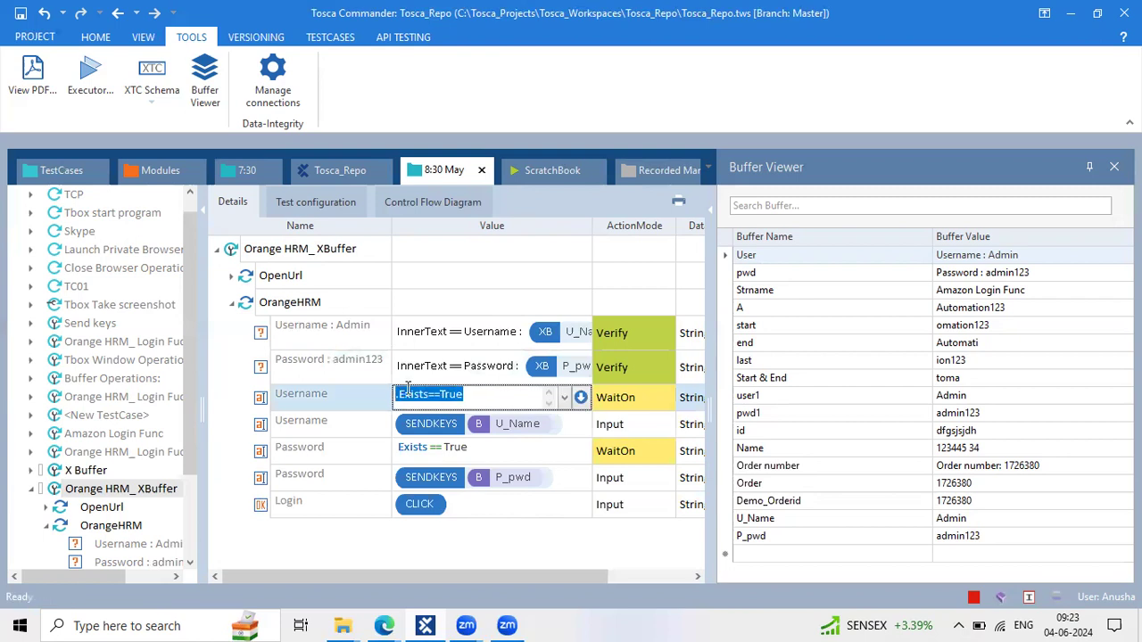
left_click(325, 394)
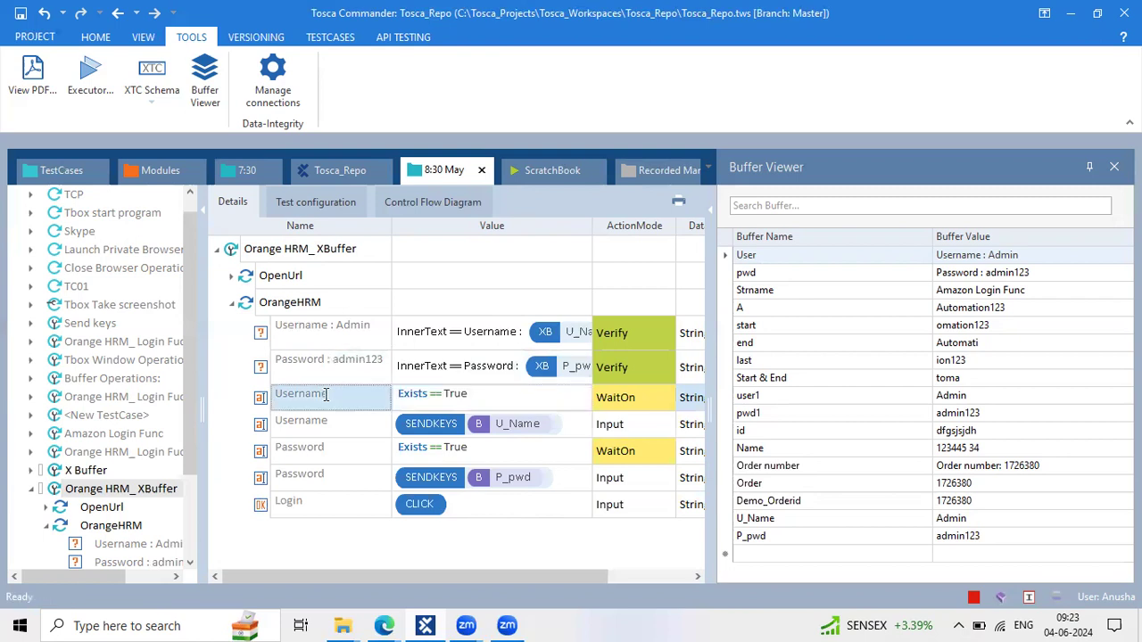
left_click(429, 426)
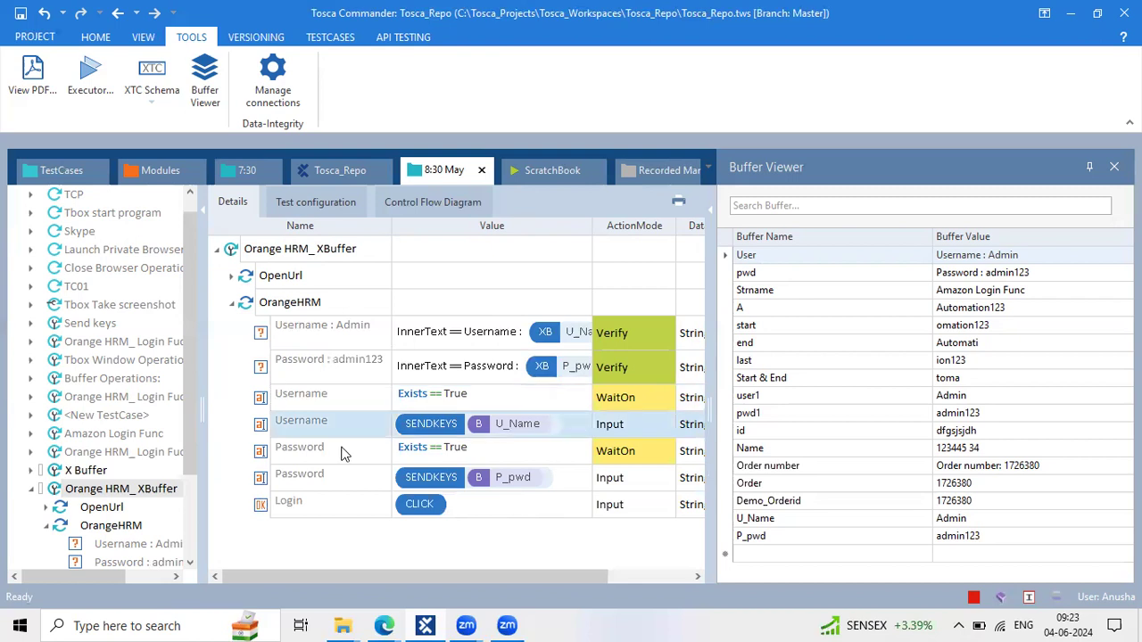
left_click(344, 451)
left_click(345, 449)
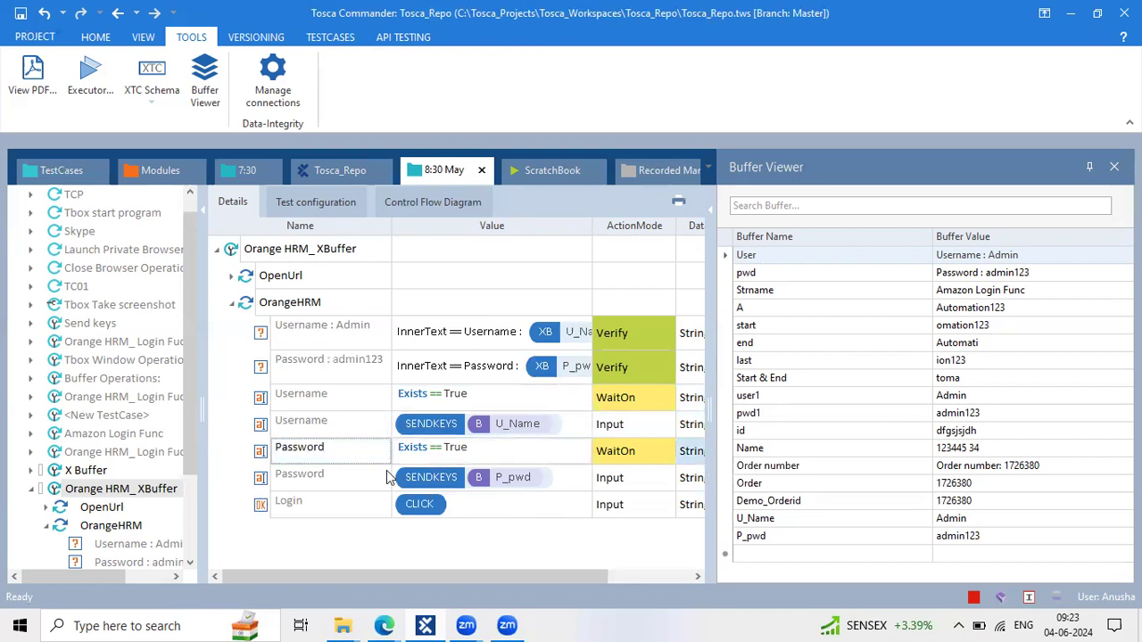
left_click(459, 479)
left_click(463, 505)
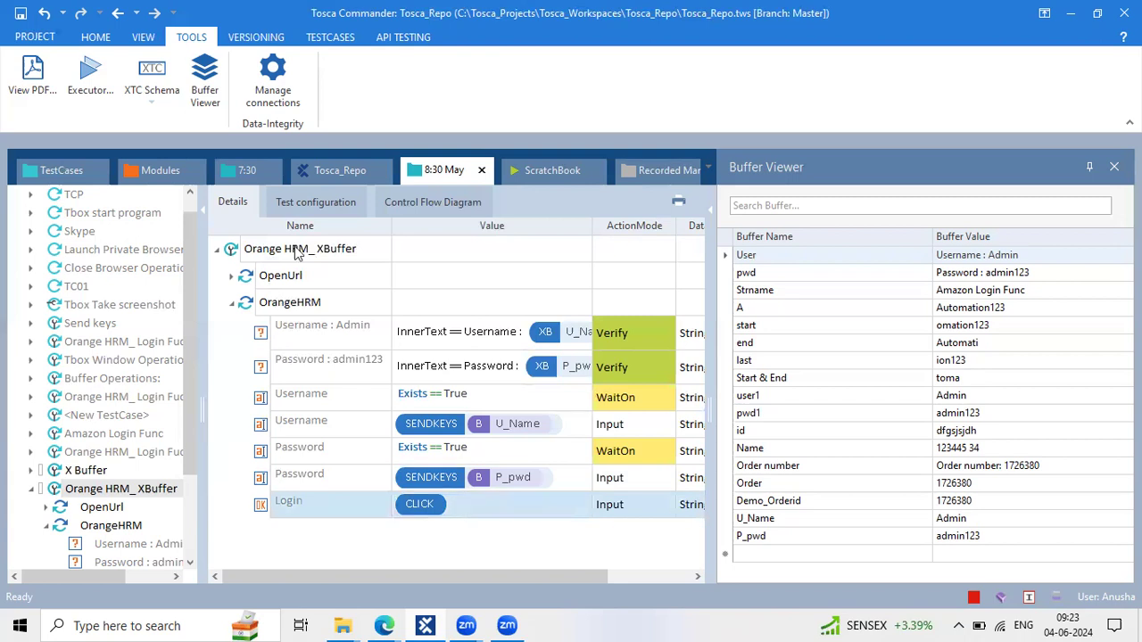
left_click(380, 618)
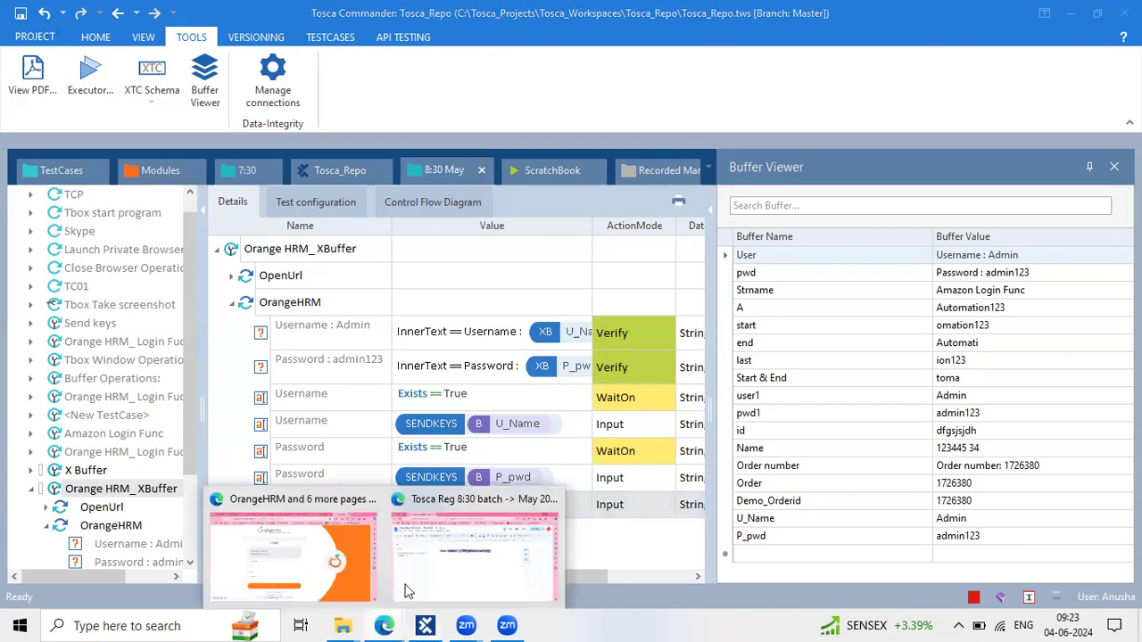
Close Edge's leftover OrangeHRM and Demo Web Shop tabs, then return to Tosca Commander
left_click(332, 566)
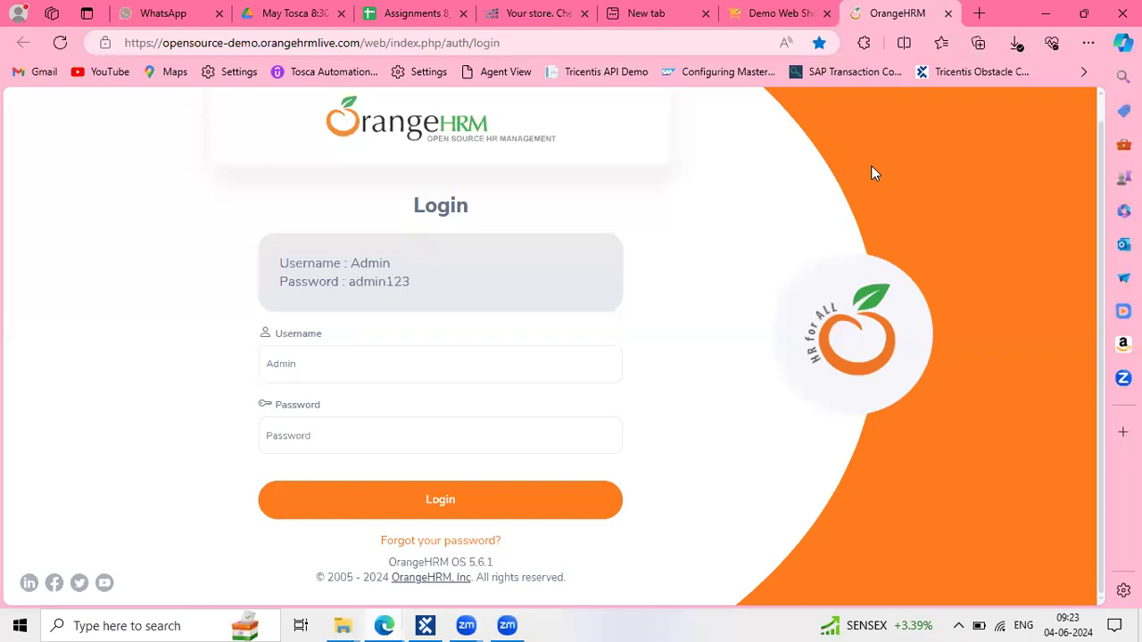
left_click(951, 13)
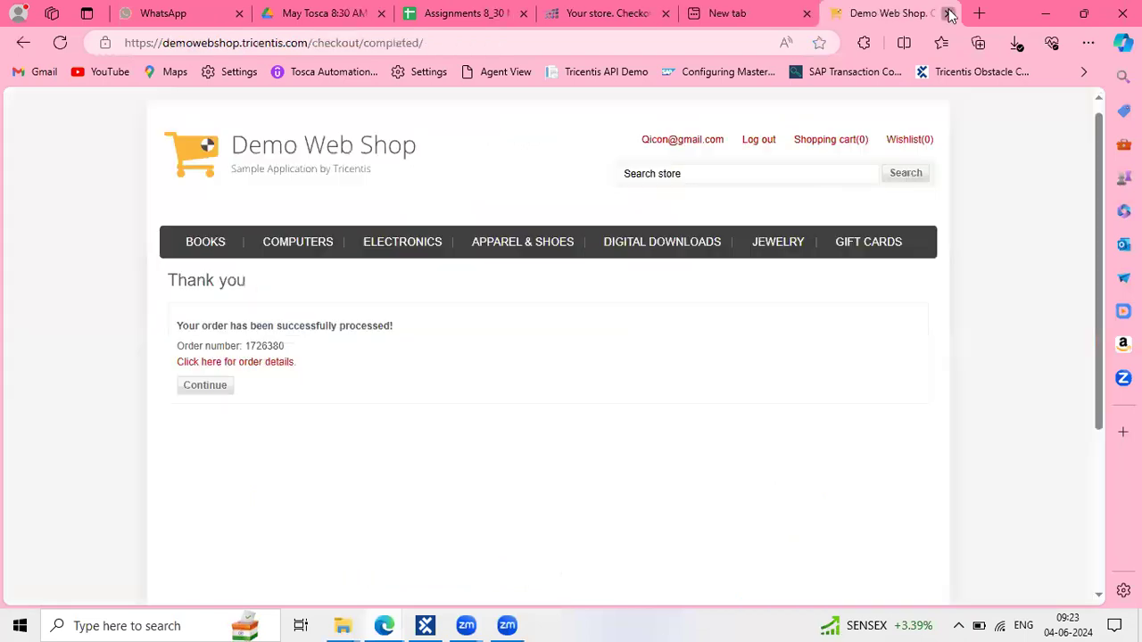
left_click(1024, 13)
key("alt+Tab")
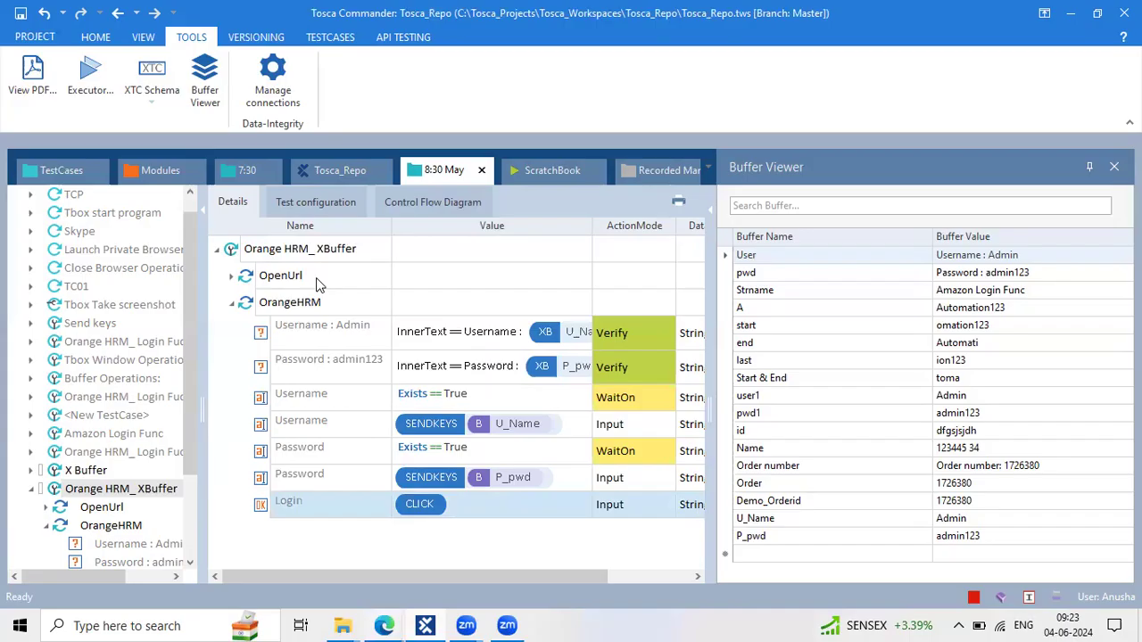
Run Orange HRM_XBuffer in the ScratchBook from its context menu
left_click(276, 256)
right_click(276, 264)
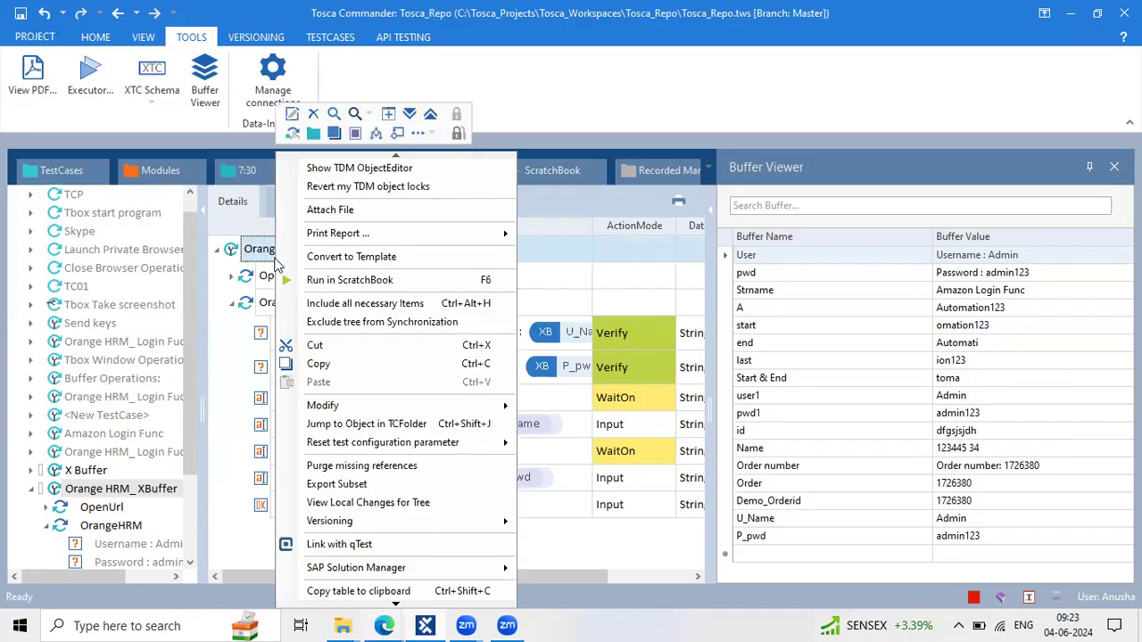
left_click(303, 279)
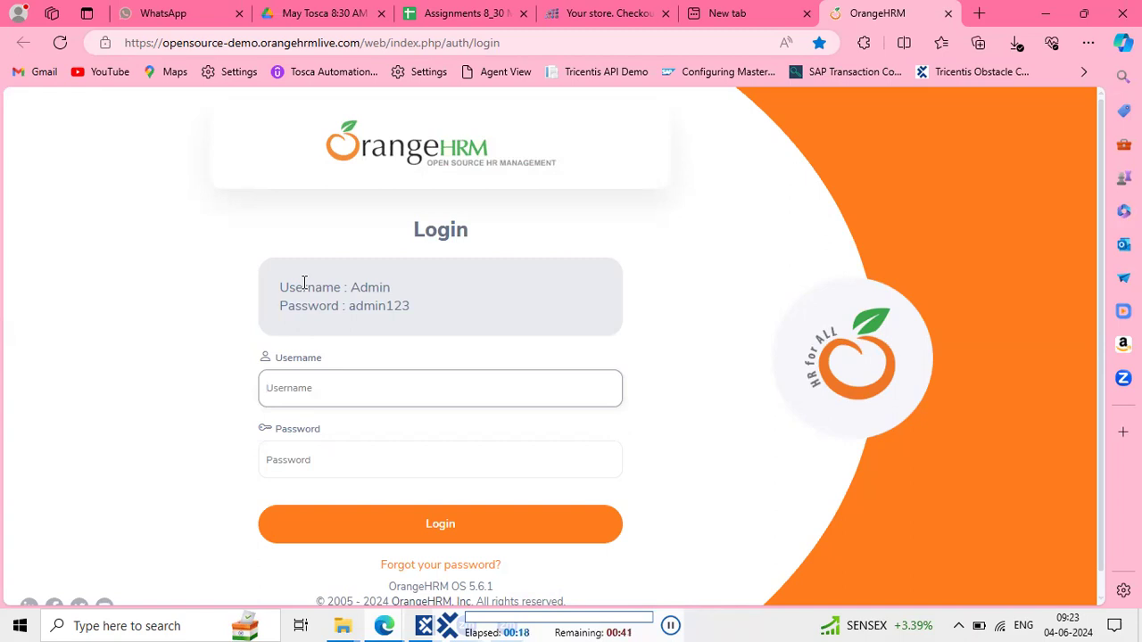
Enter username Admin and the demo password, then log in to OrangeHRM
type("Admin")
key("Tab")
type("admin123")
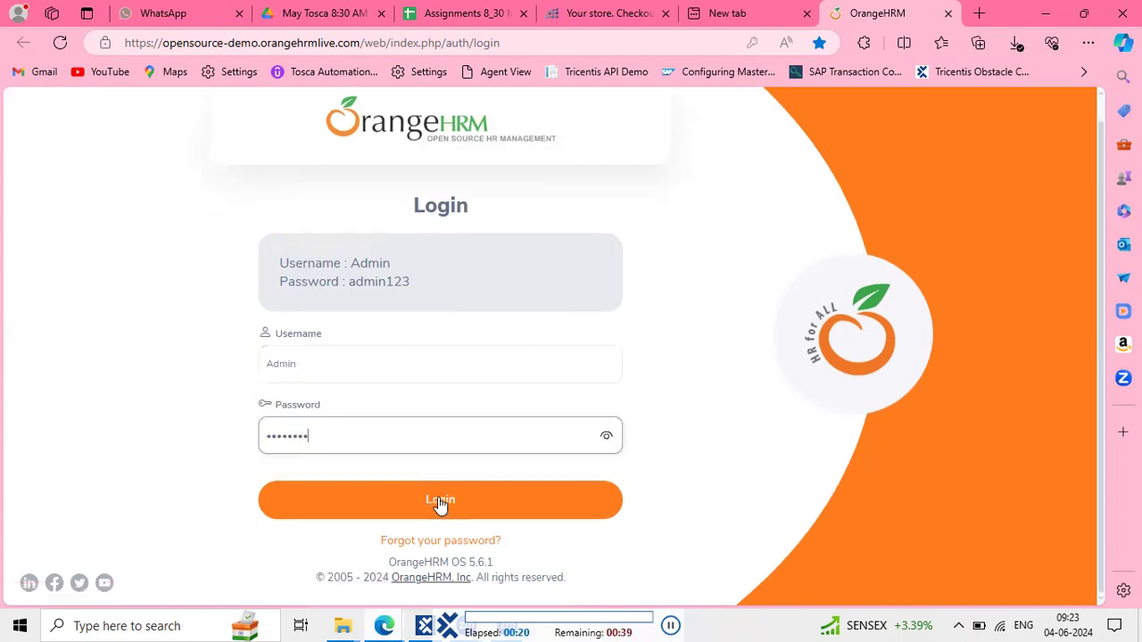
left_click(441, 503)
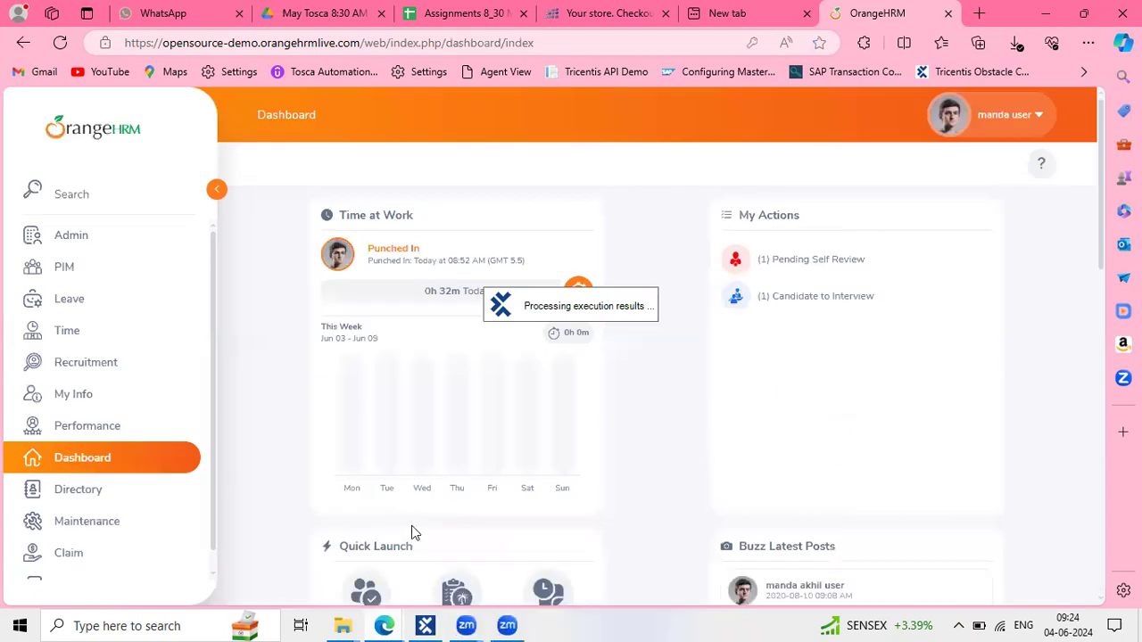
mouse_move(385, 626)
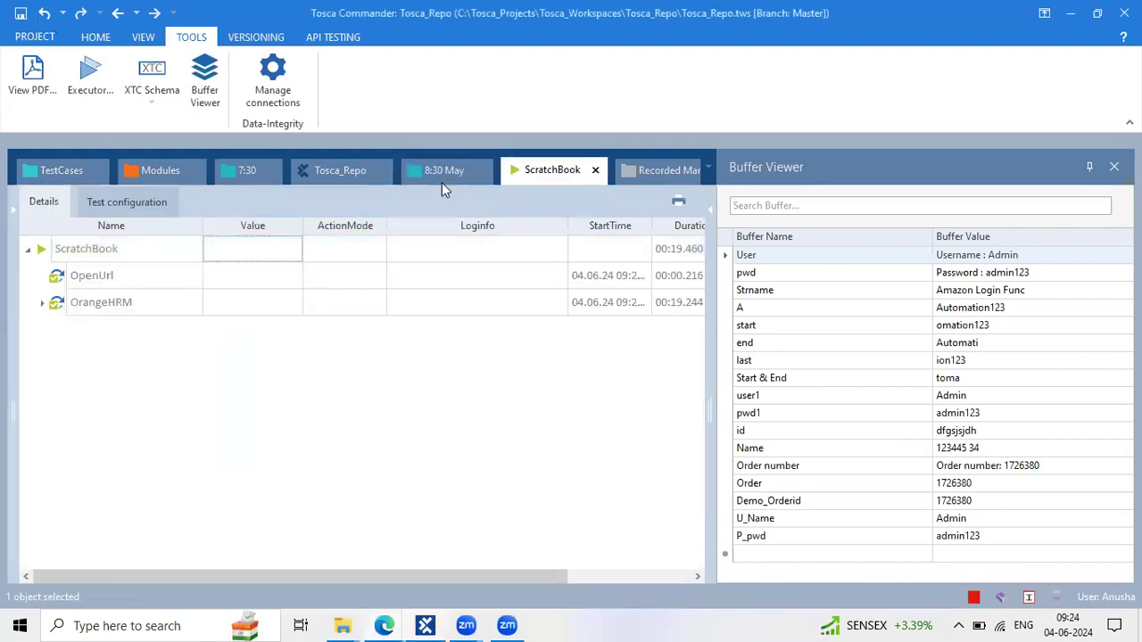
Return to the Orange HRM_XBuffer test case, widening the Value column and narrowing Name
left_click(436, 168)
left_click(477, 404)
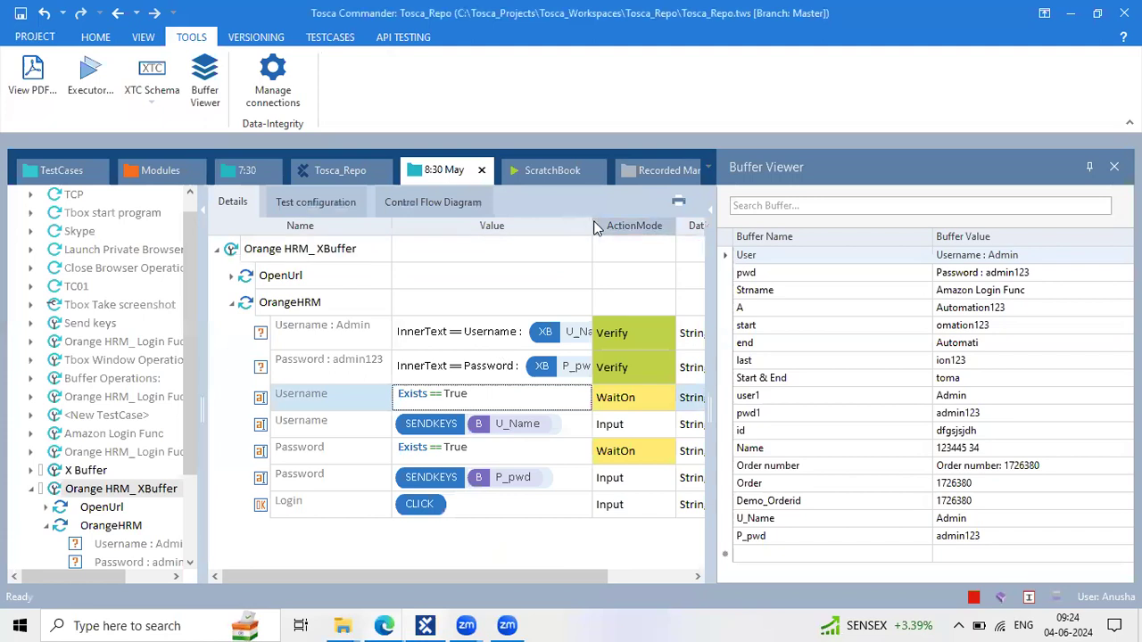
left_click_drag(596, 229, 641, 226)
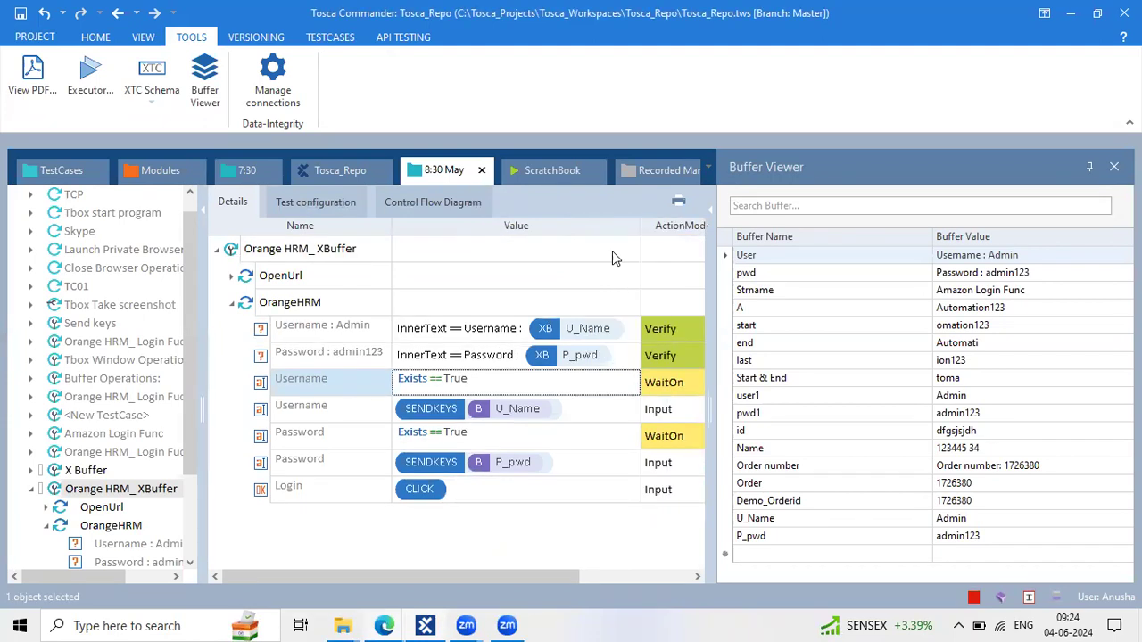
left_click_drag(386, 227, 356, 225)
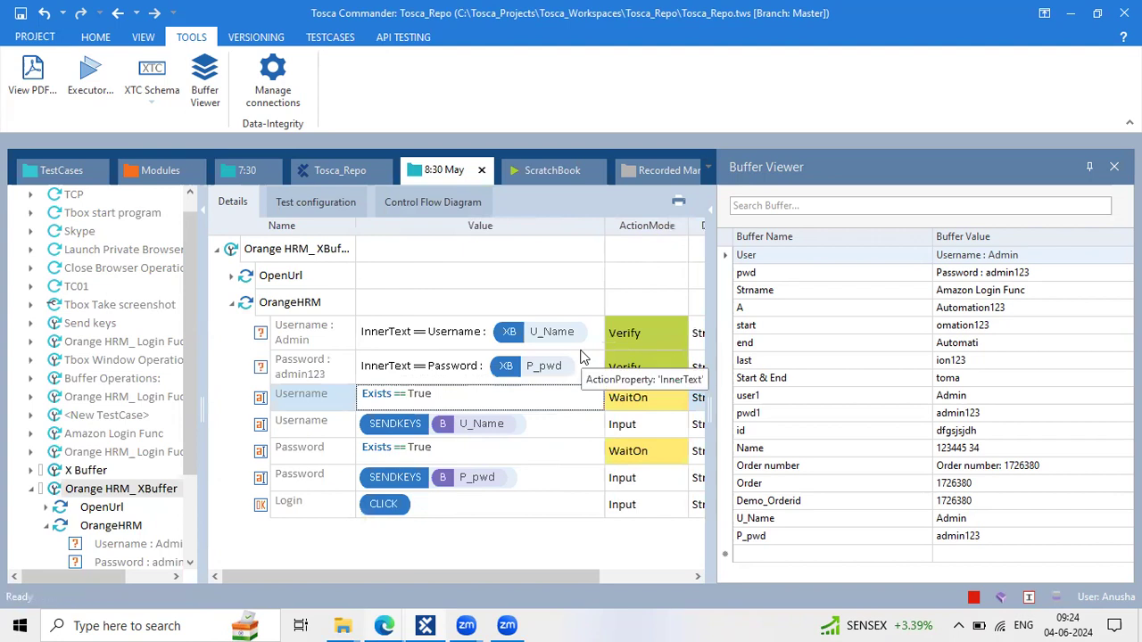
left_click(581, 425)
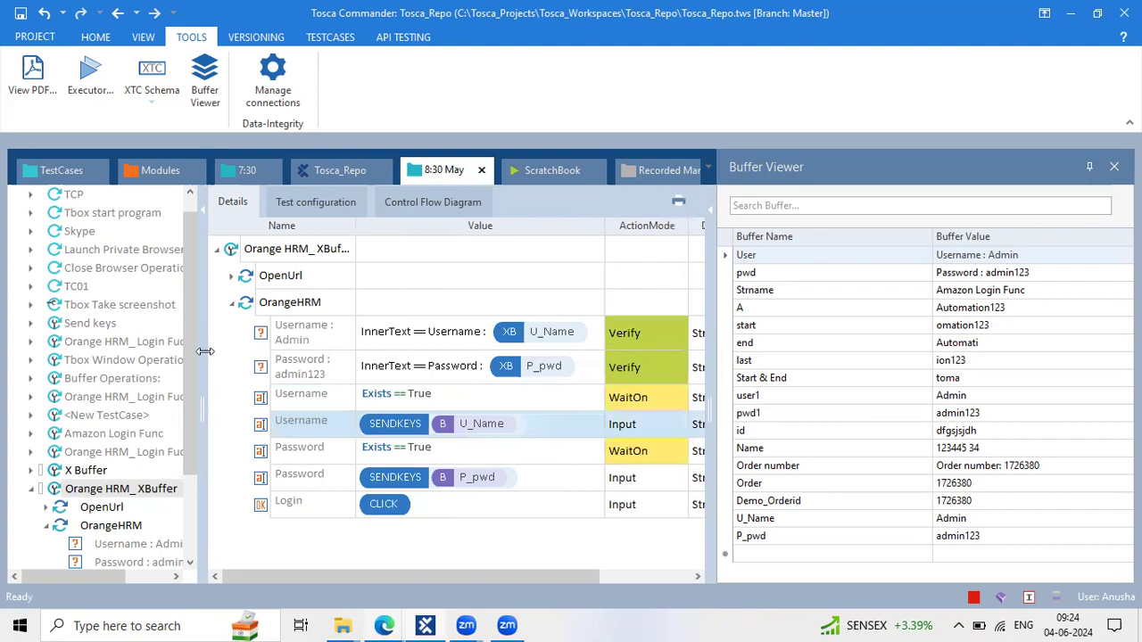
Widen the test case tree panel and collapse the OrangeHRM steps
left_click_drag(211, 353, 227, 352)
scroll(90, 397, "down", 2)
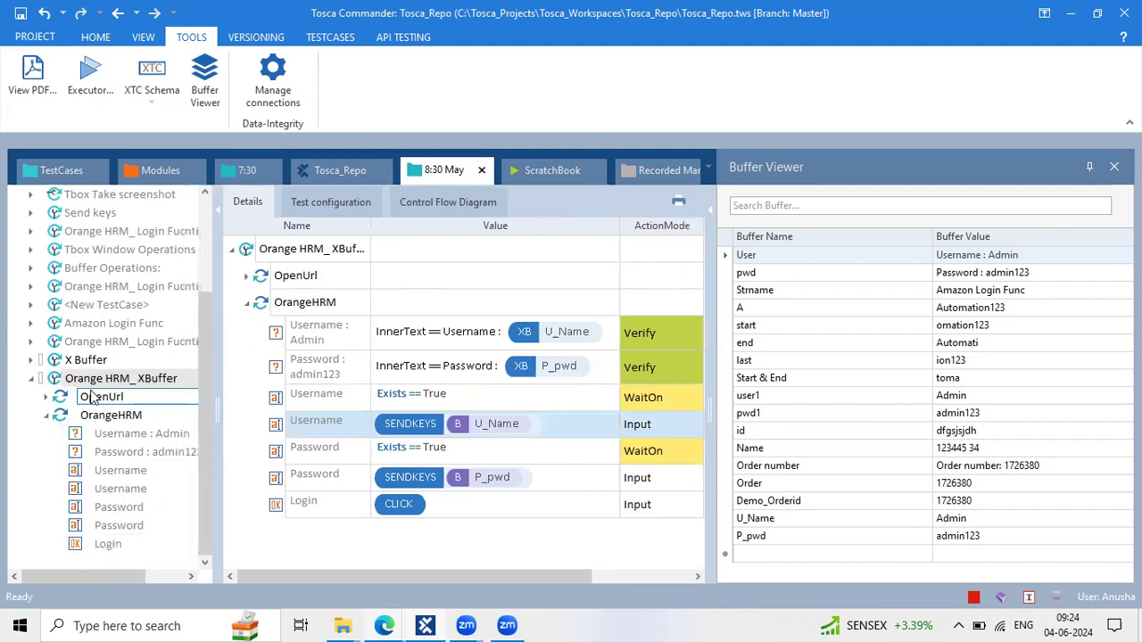
left_click(46, 416)
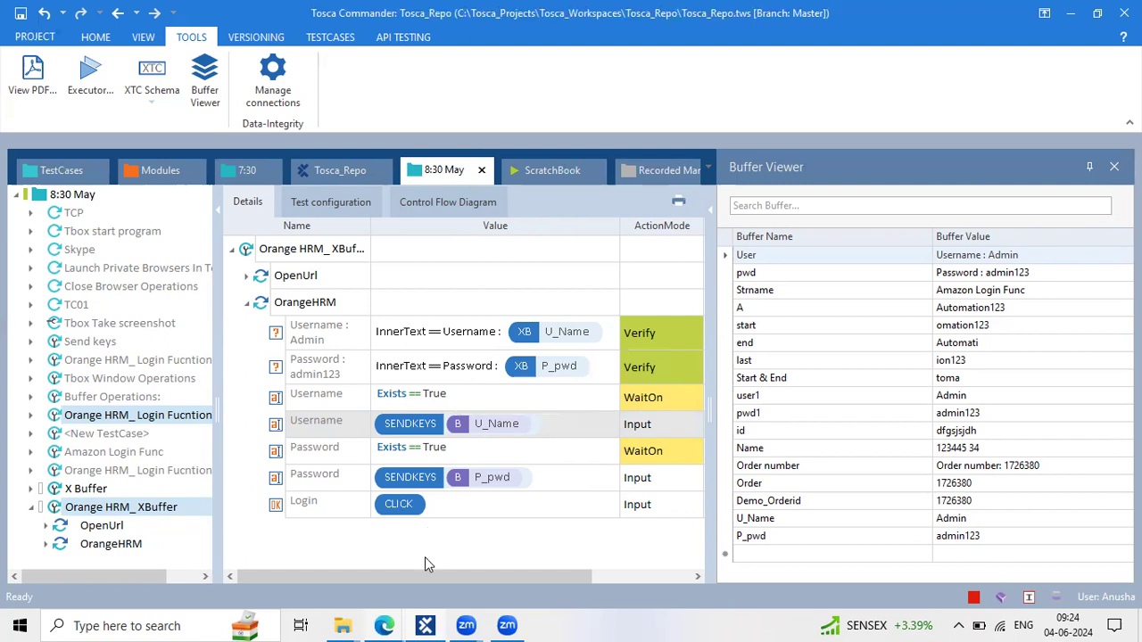
left_click(375, 623)
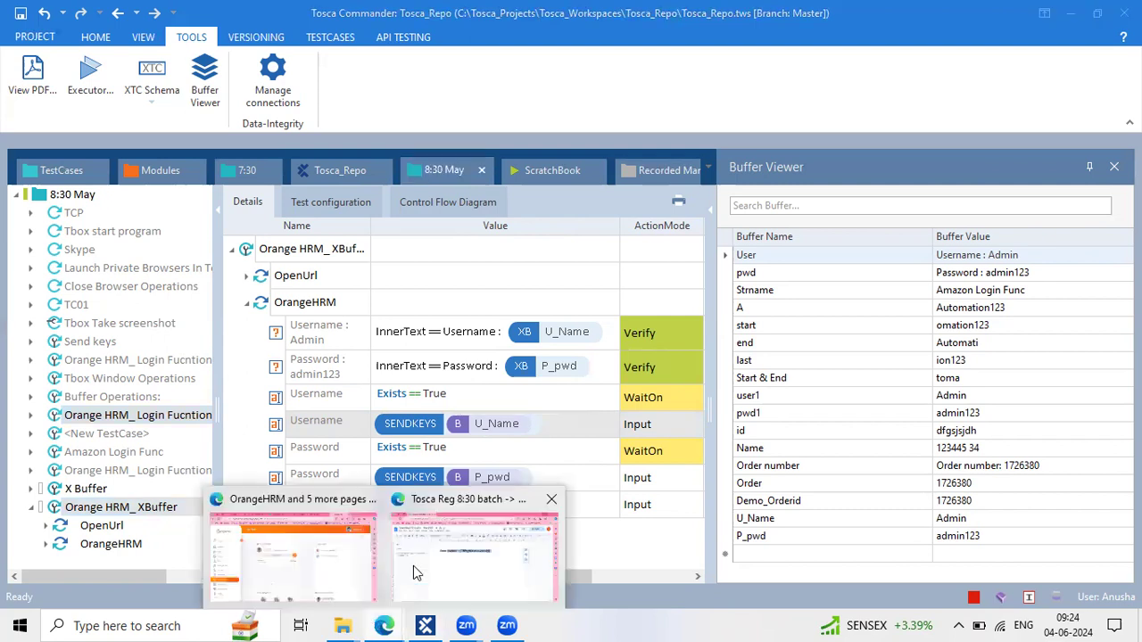
Below the Order number note, type 'Q) what is the syntax of partial buffer?'
left_click(413, 566)
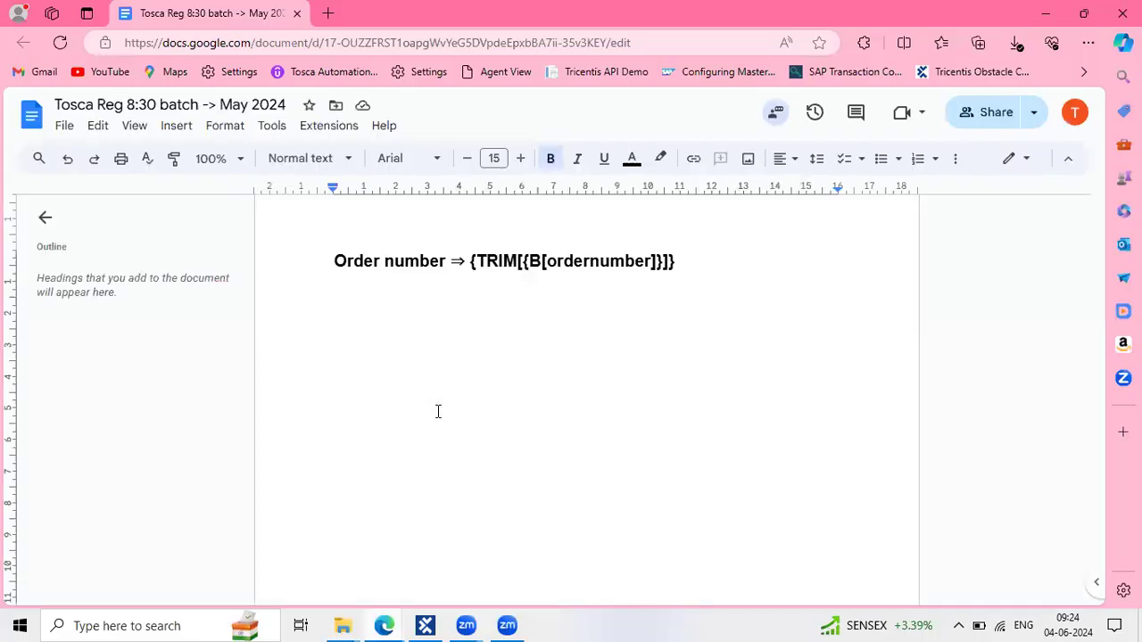
key("Return")
type("Q) ")
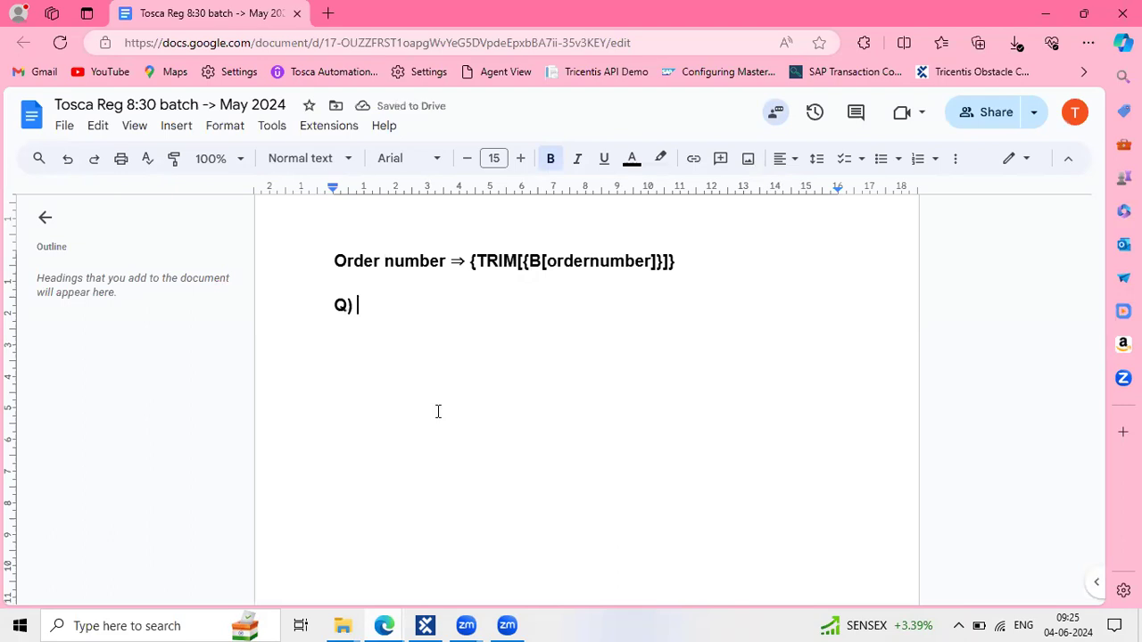
type("what")
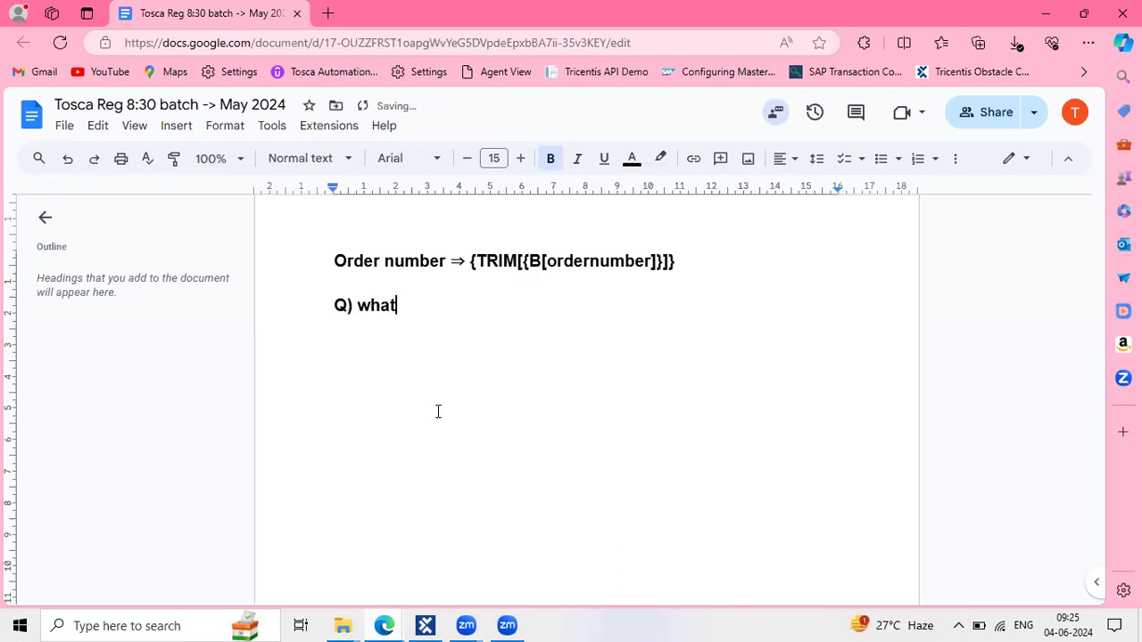
type(" is the synta")
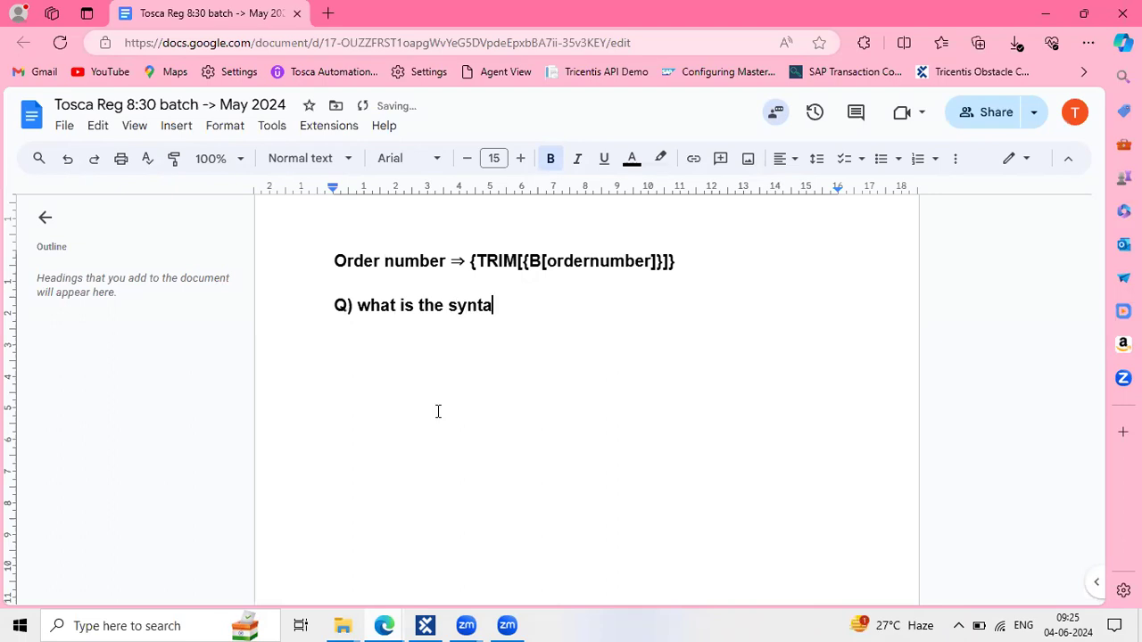
type("x of partial buffe")
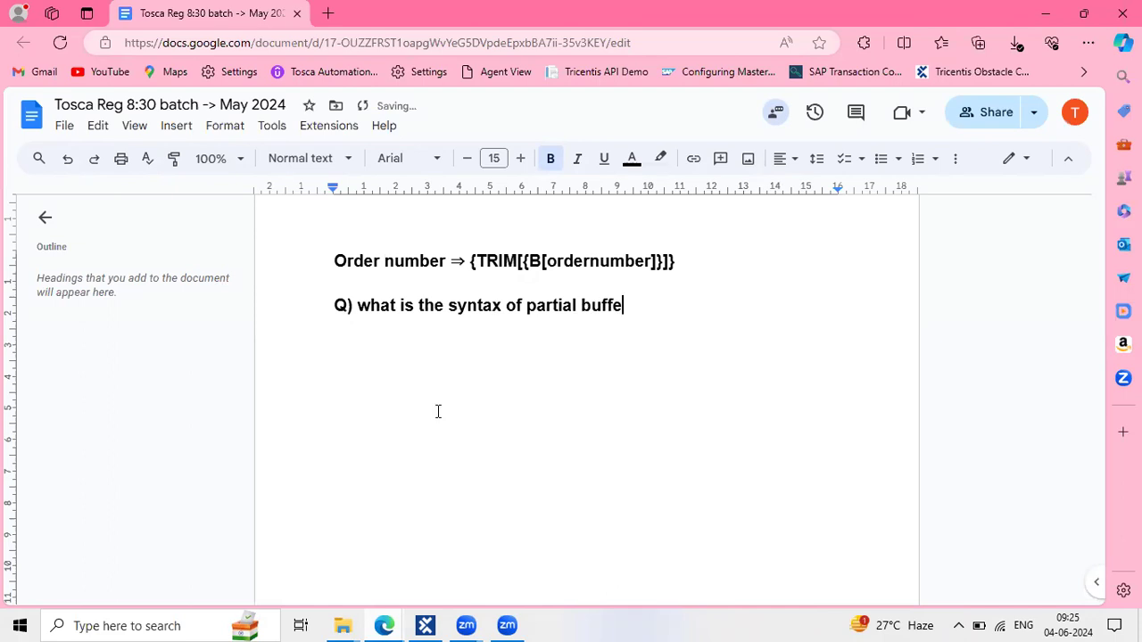
type("r?")
key("Return")
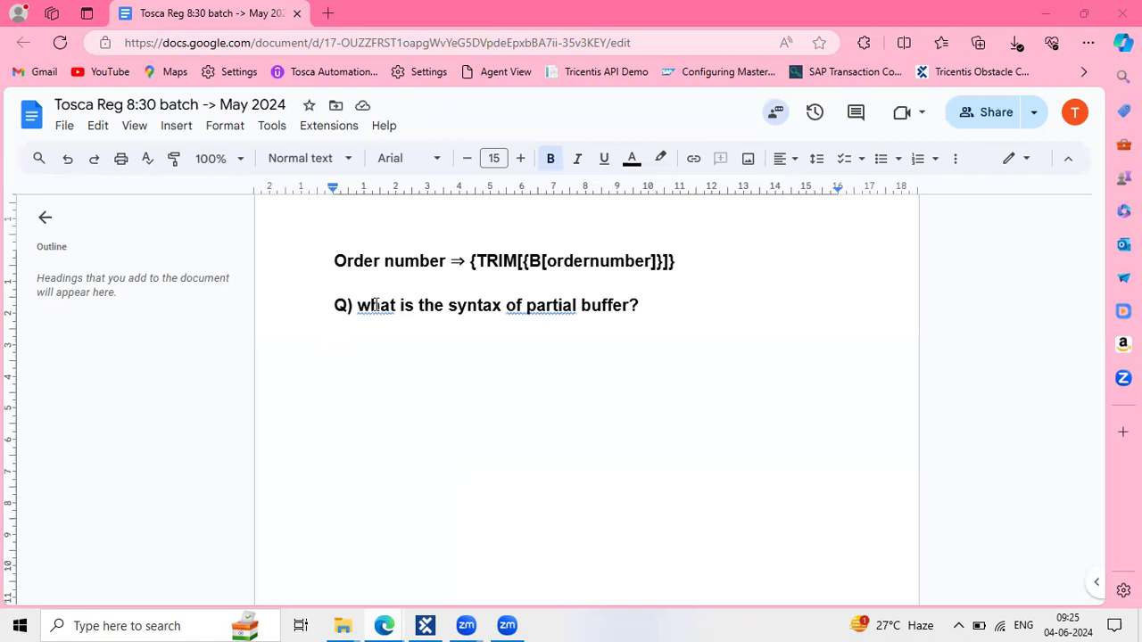
Accept spelling fixes so the question reads 'Q) What is the syntax of a partial buffer?'
left_click(549, 293)
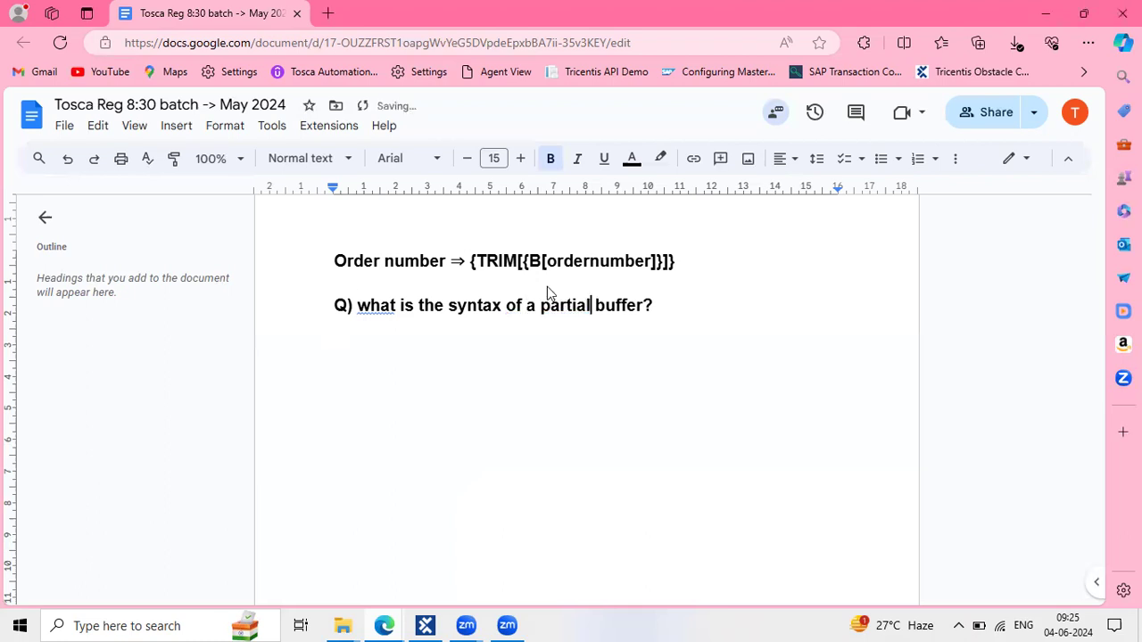
left_click(381, 284)
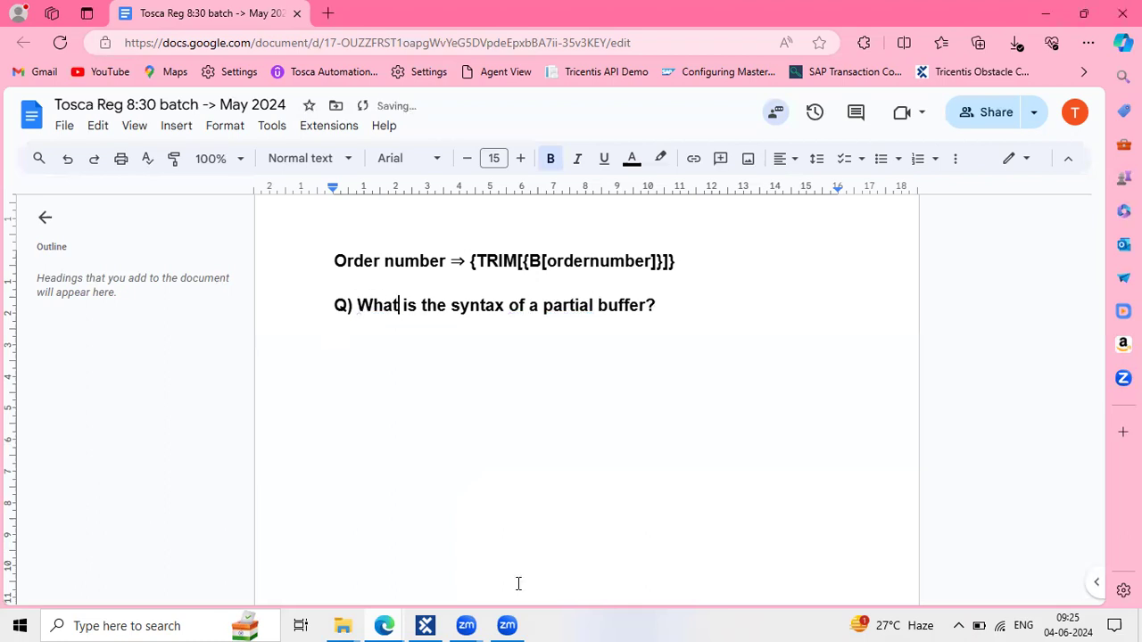
double_click(699, 432)
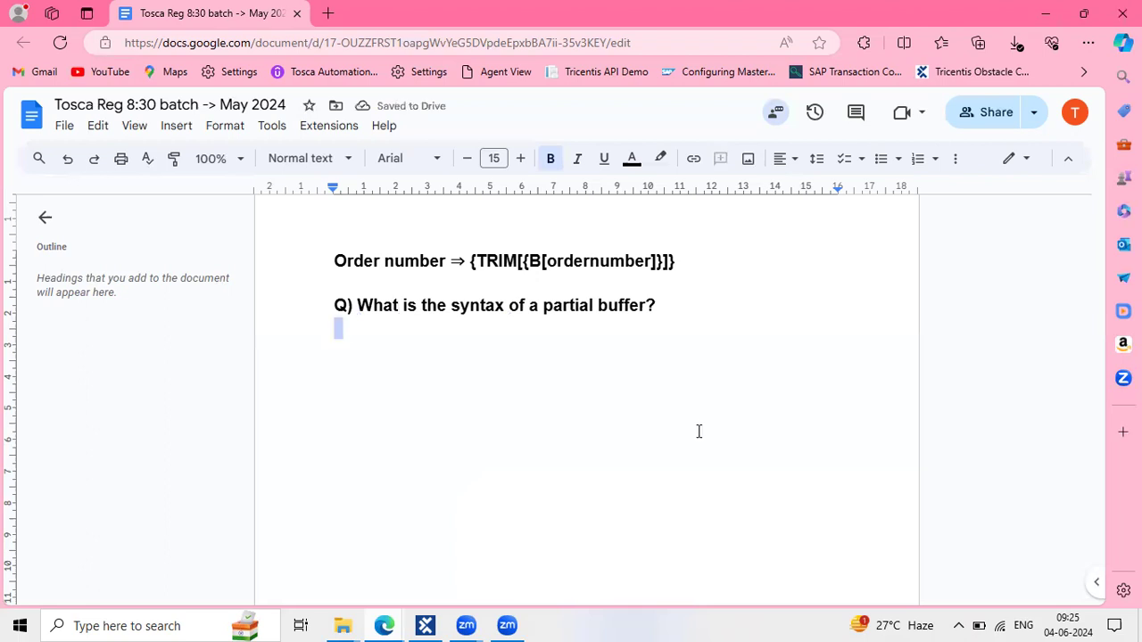
left_click(699, 432)
scroll(698, 432, "down", 1)
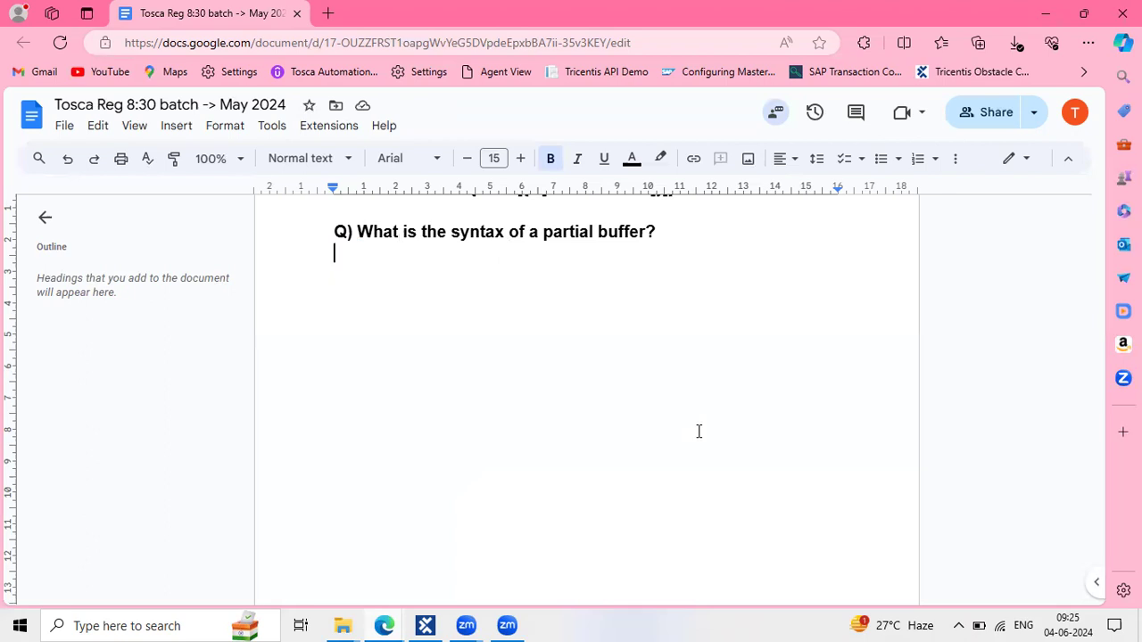
mouse_move(425, 625)
left_click(422, 545)
scroll(538, 452, "up", 1)
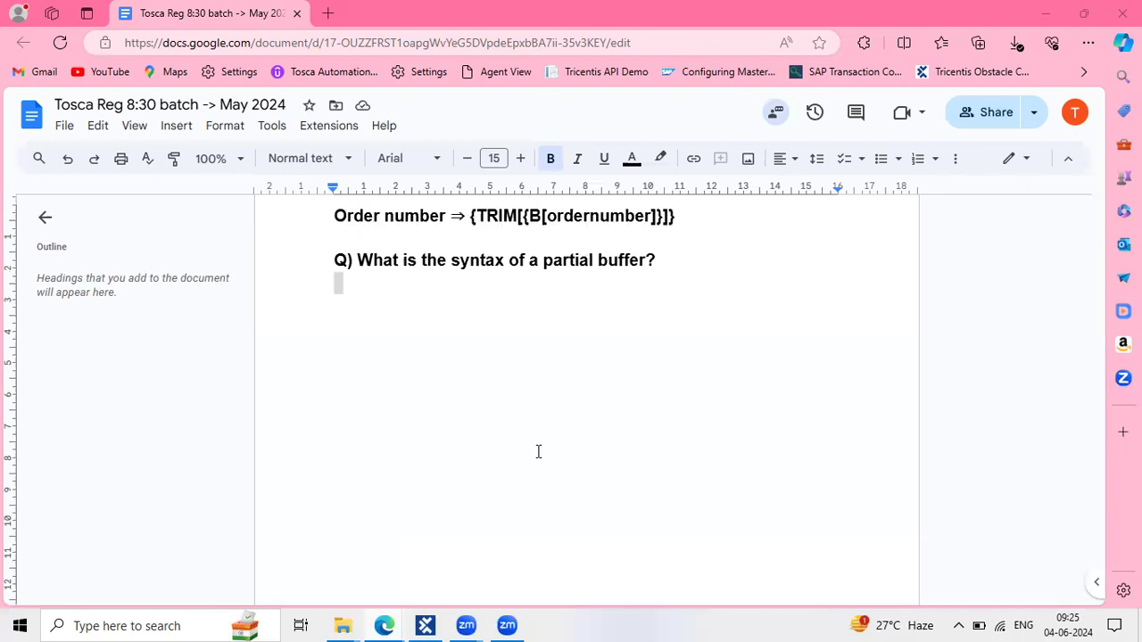
scroll(538, 451, "down", 1)
scroll(538, 451, "down", 1)
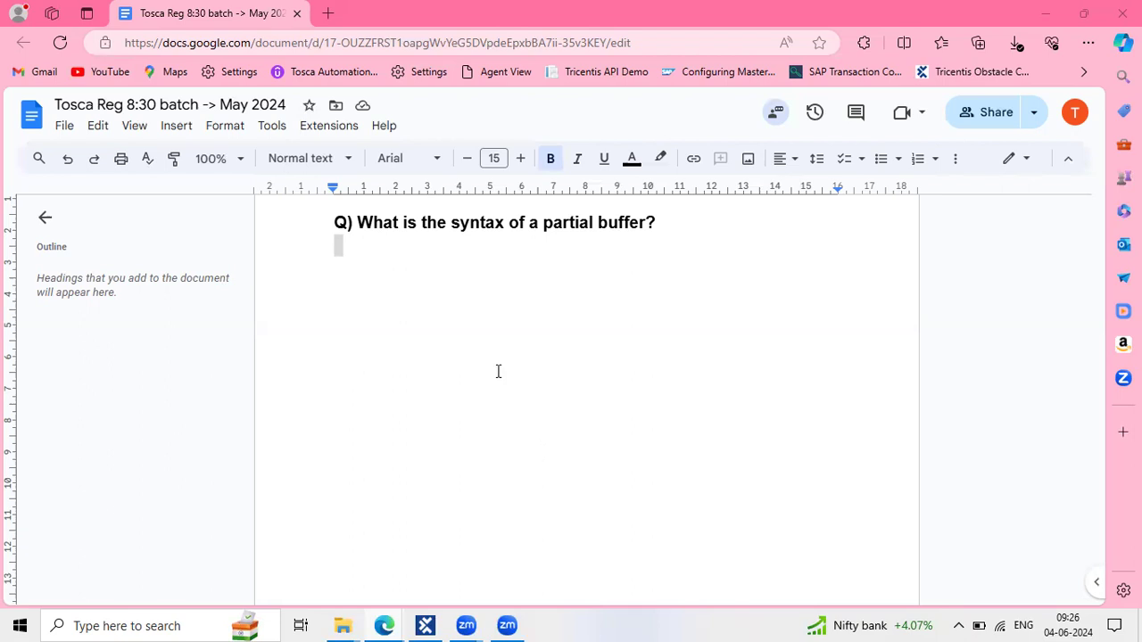
Type the indented answer 'No, there is no syntax because it is a standard module.'
key("Tab")
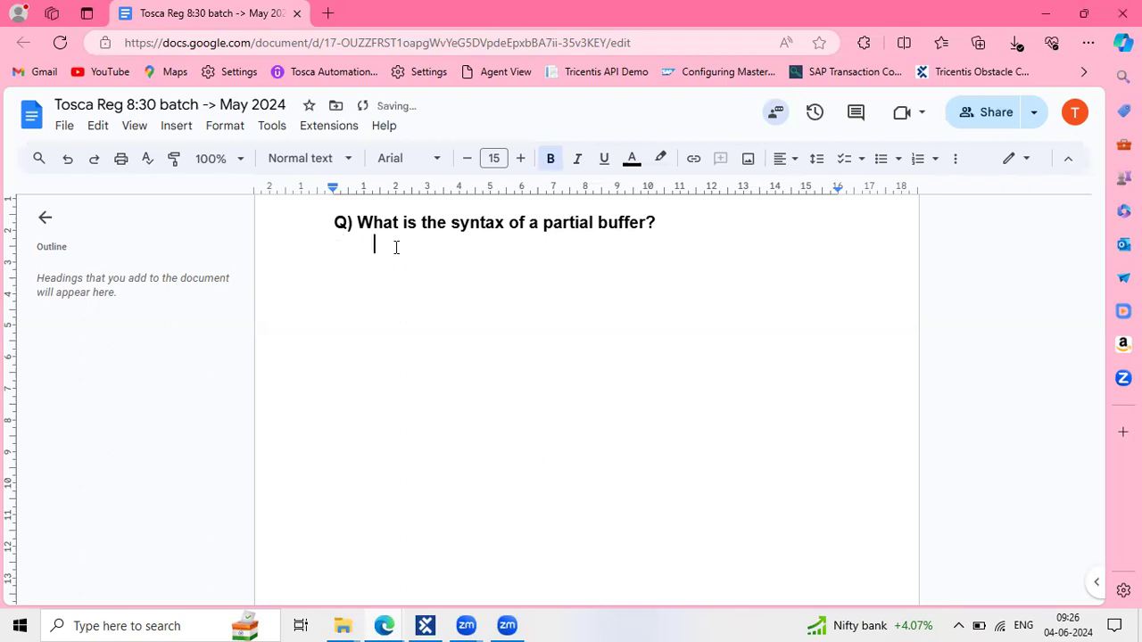
type("N")
type("o,")
type("the")
type("re ")
type("is  ")
type(" sy")
type("ntax")
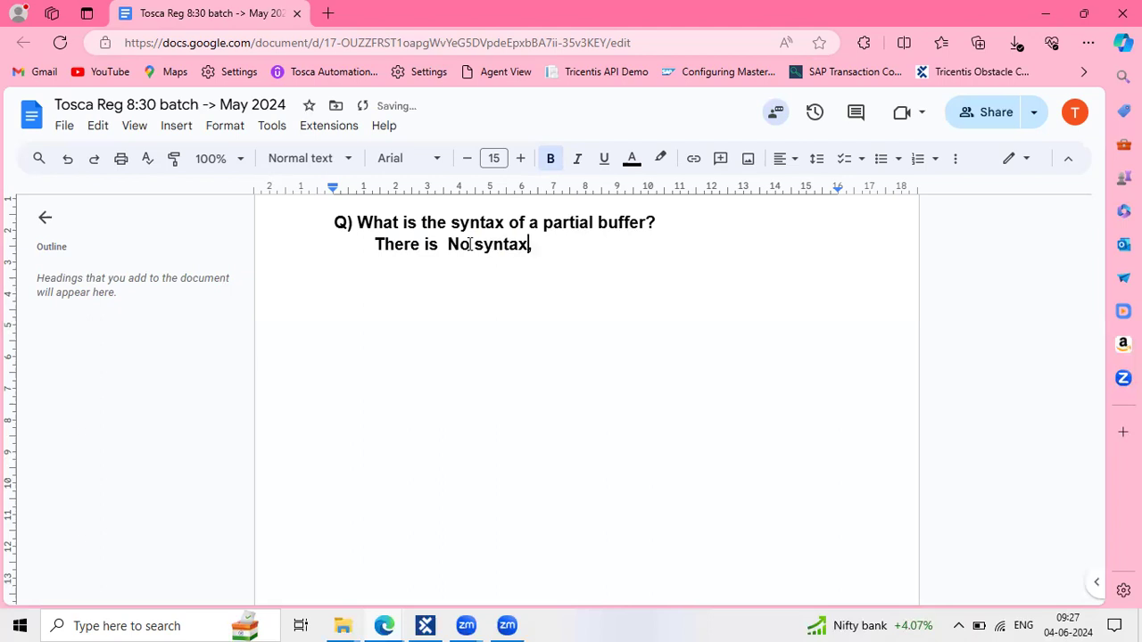
left_click(541, 245)
type("because")
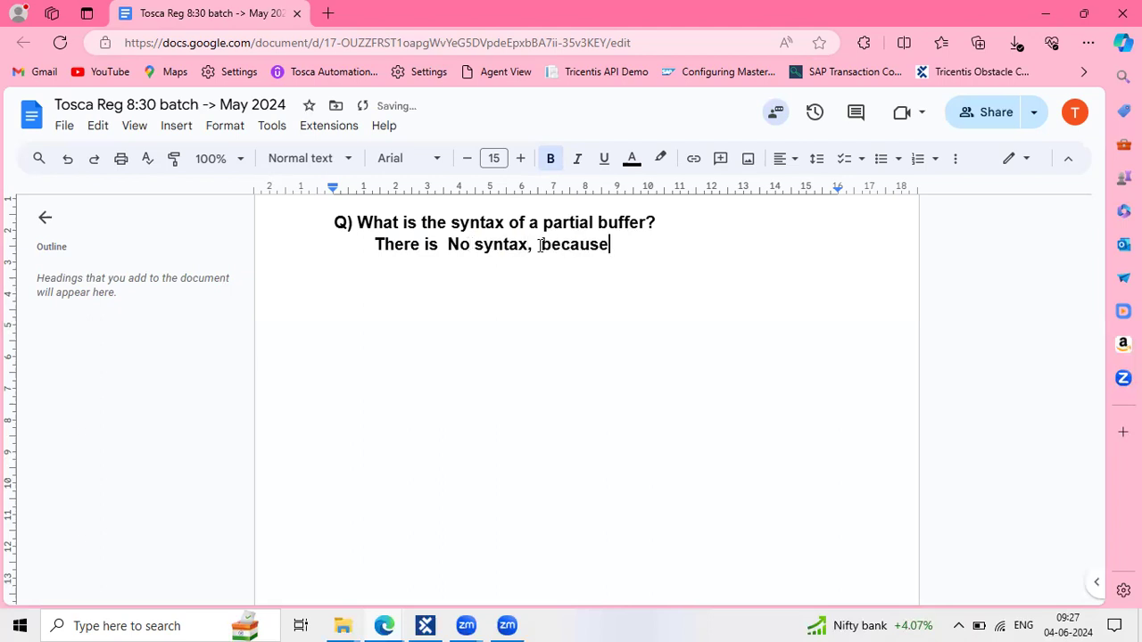
type(" it is an")
key("BackSpace")
type("standard")
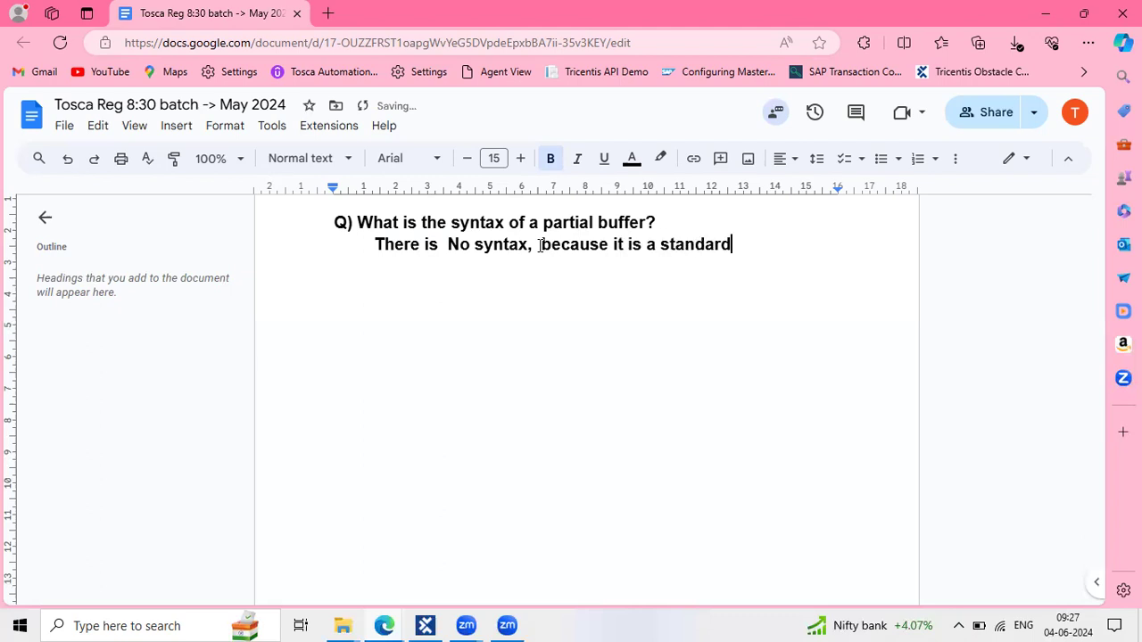
type(" module.")
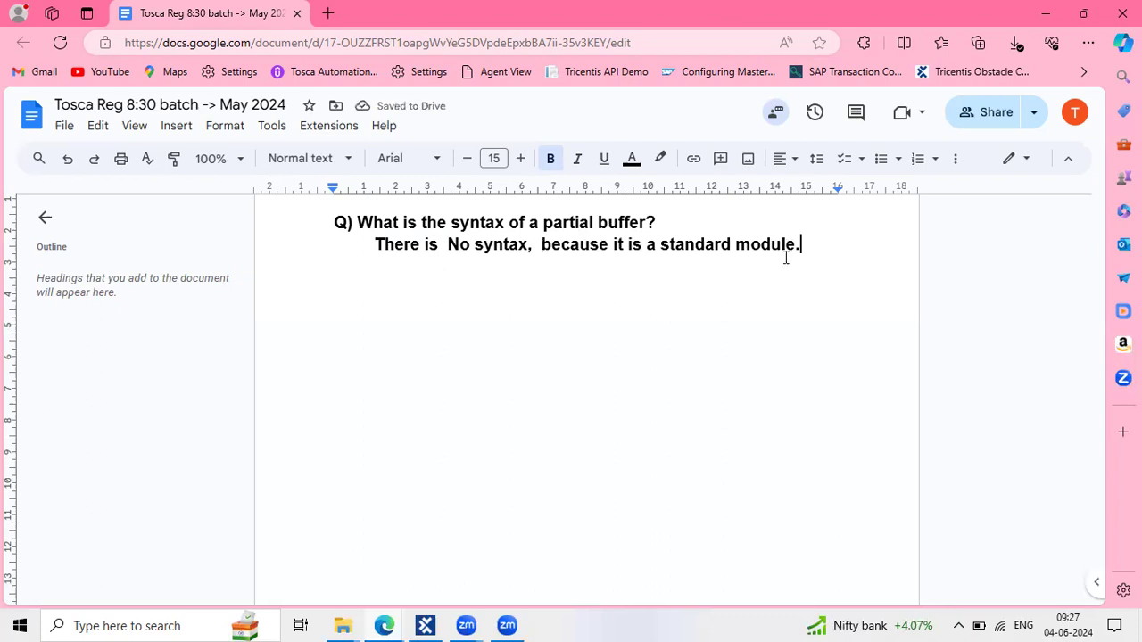
Add the line 'update the buffer value with help of start and end and last.'
key("Return")
type("updatet")
key("BackSpace")
type("the u")
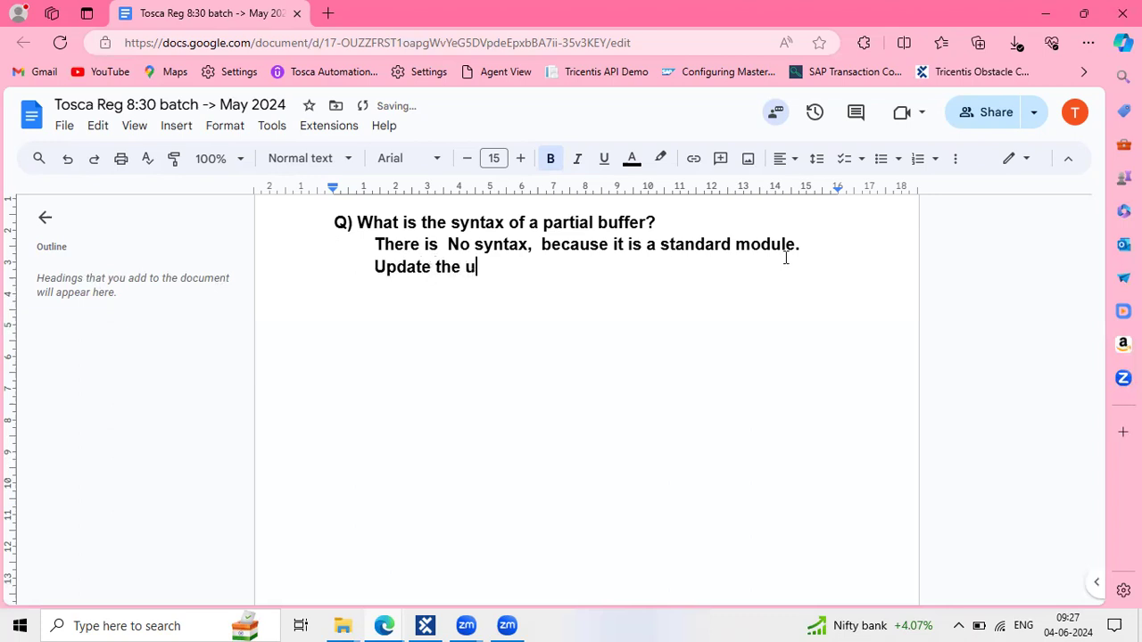
key("BackSpace")
type("buffer value wi")
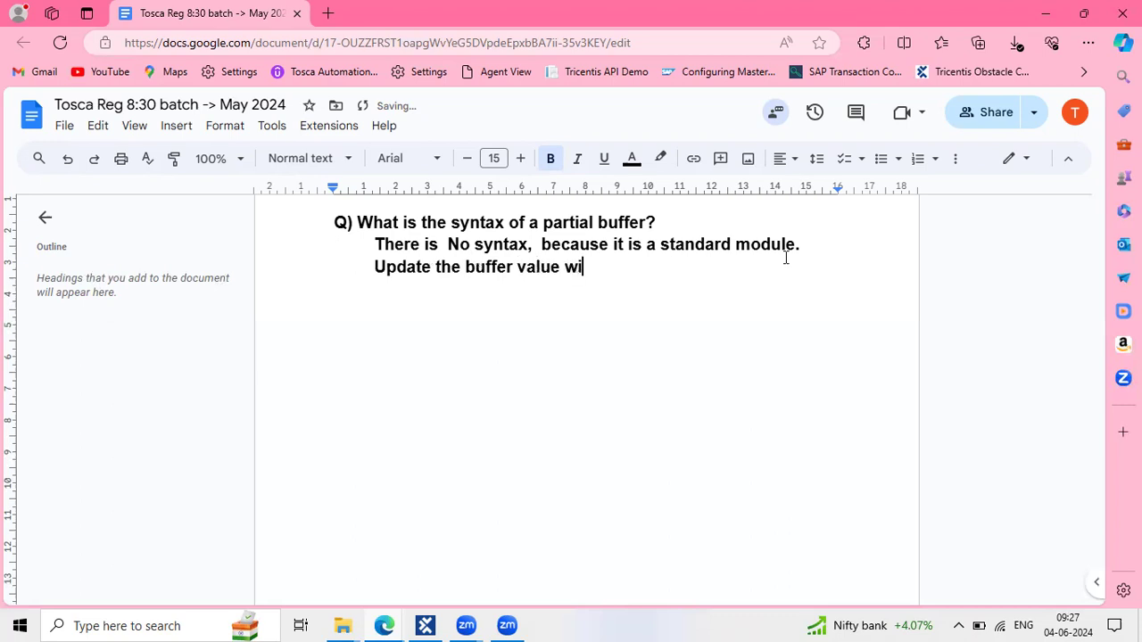
type("th help o")
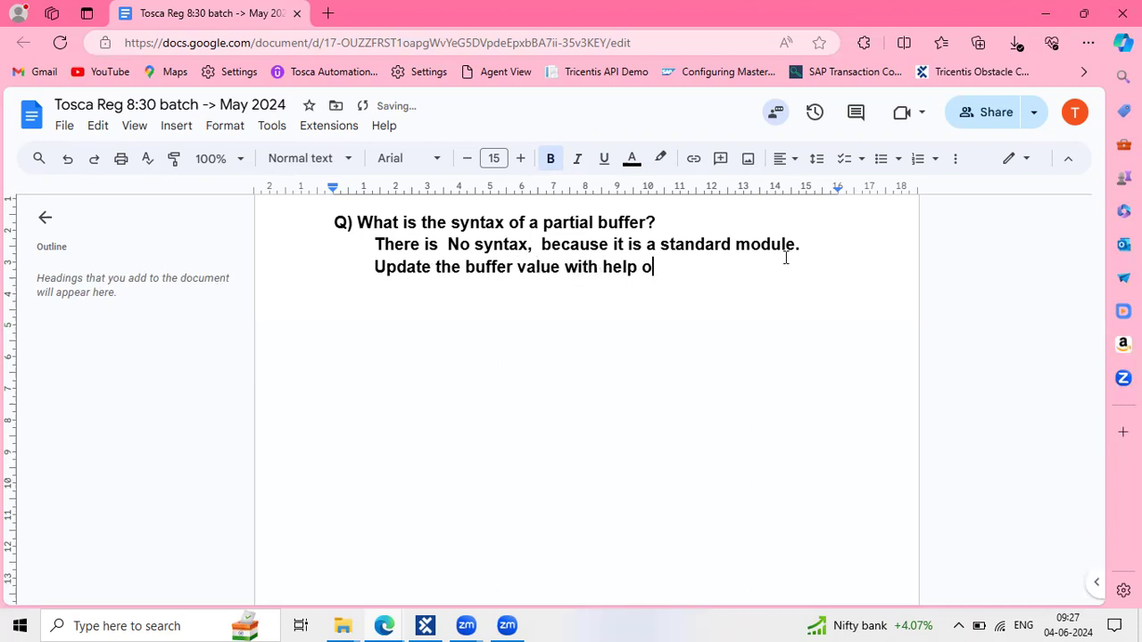
type("f start and")
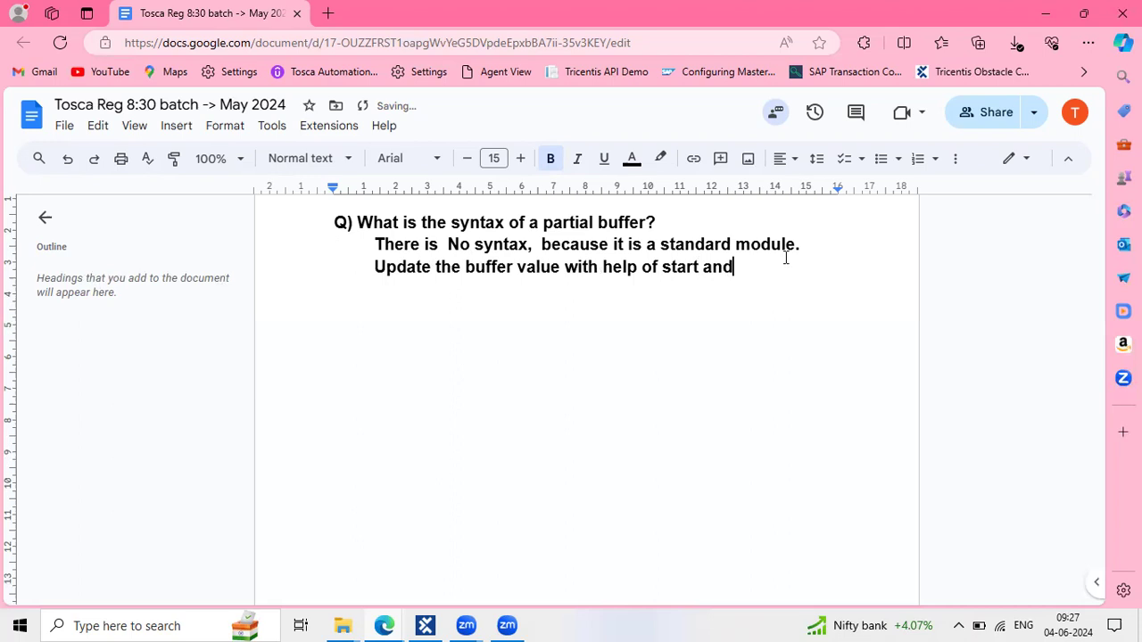
type(" enf")
key("BackSpace")
type("d and last.")
key("Return")
key("Return")
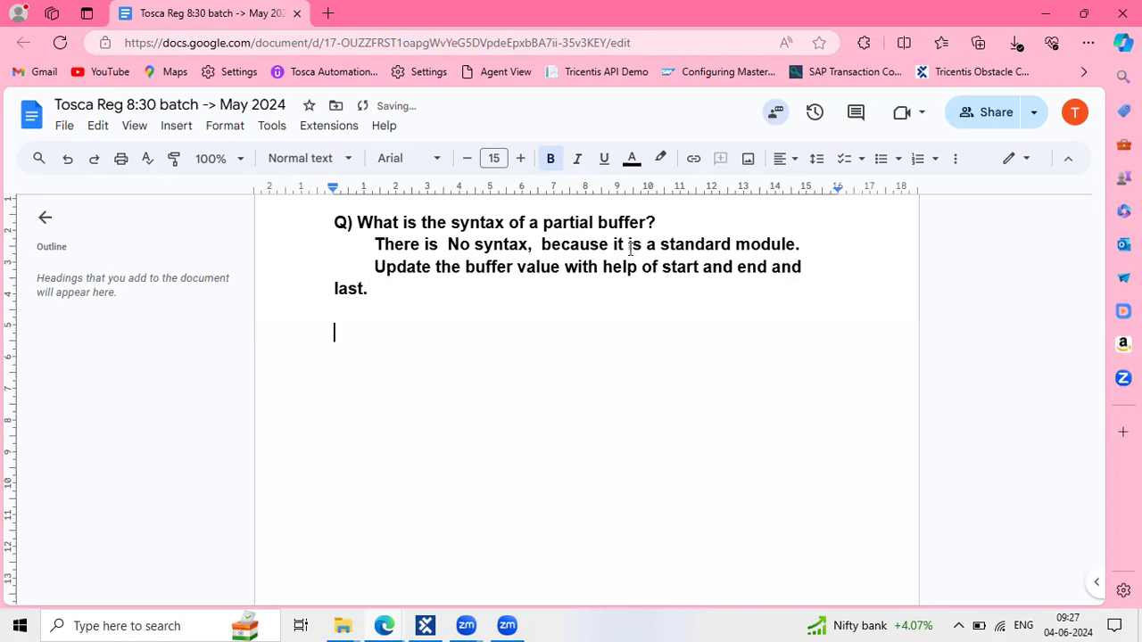
Type the question 'Q) What is the difference between buffer and Xbuffer?'
type("Q) Wh")
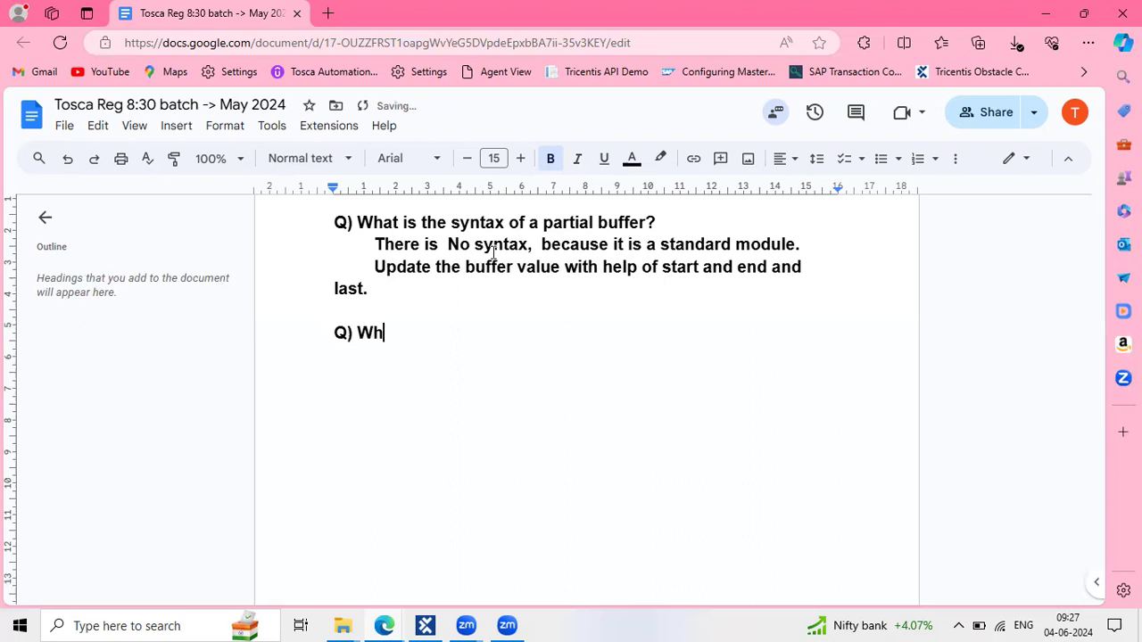
type("at is h")
key("BackSpace")
type("the difference")
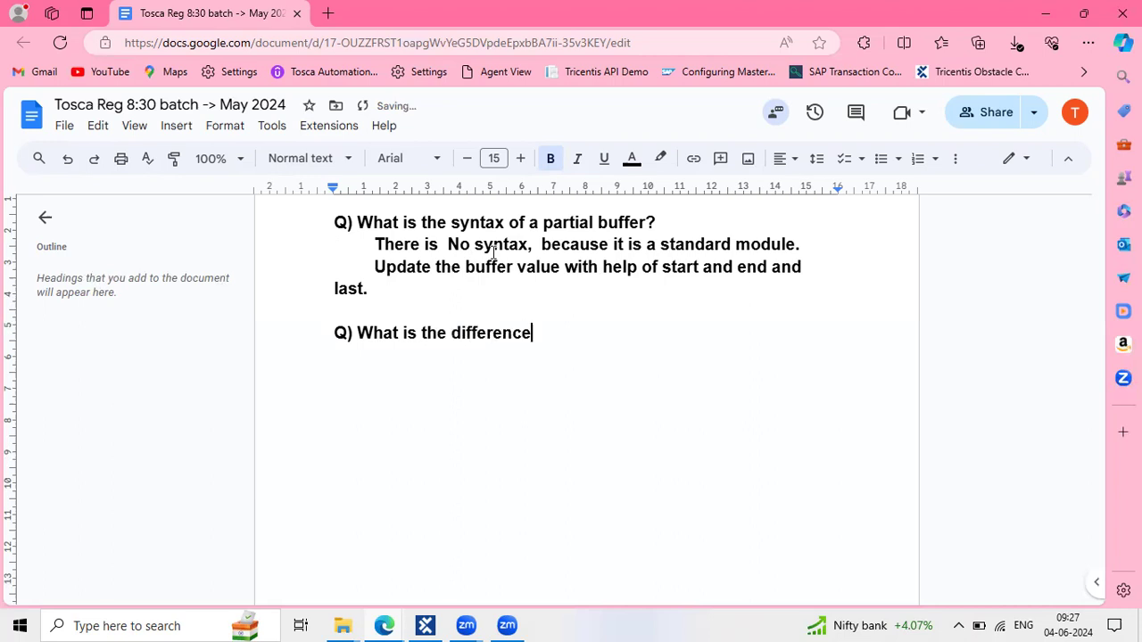
type(" between buffer an")
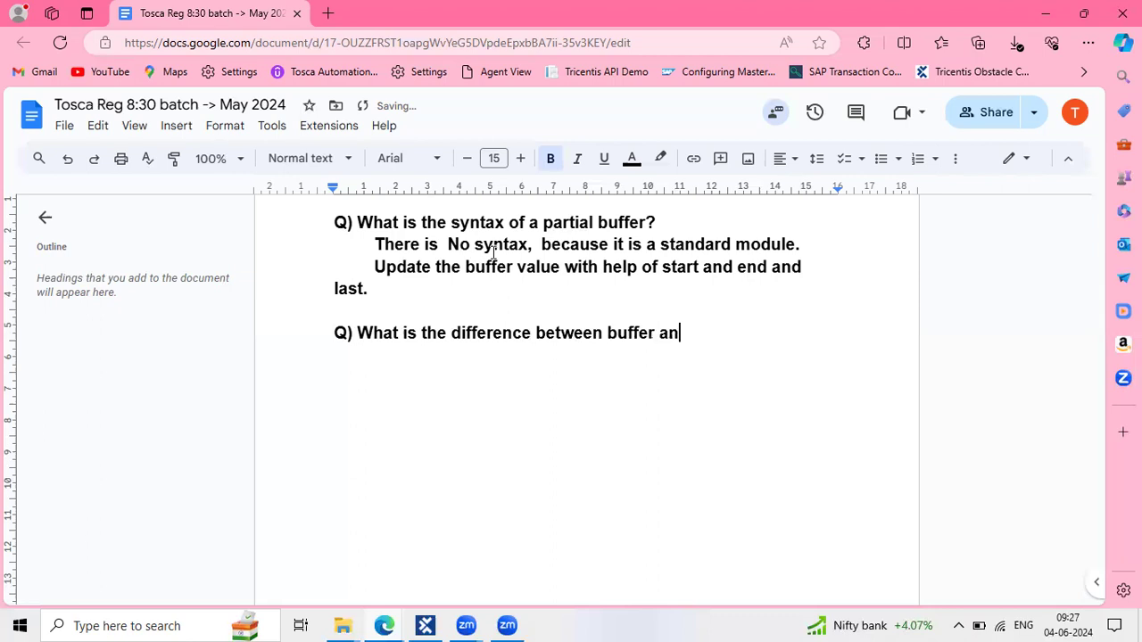
type("d Xbuffe")
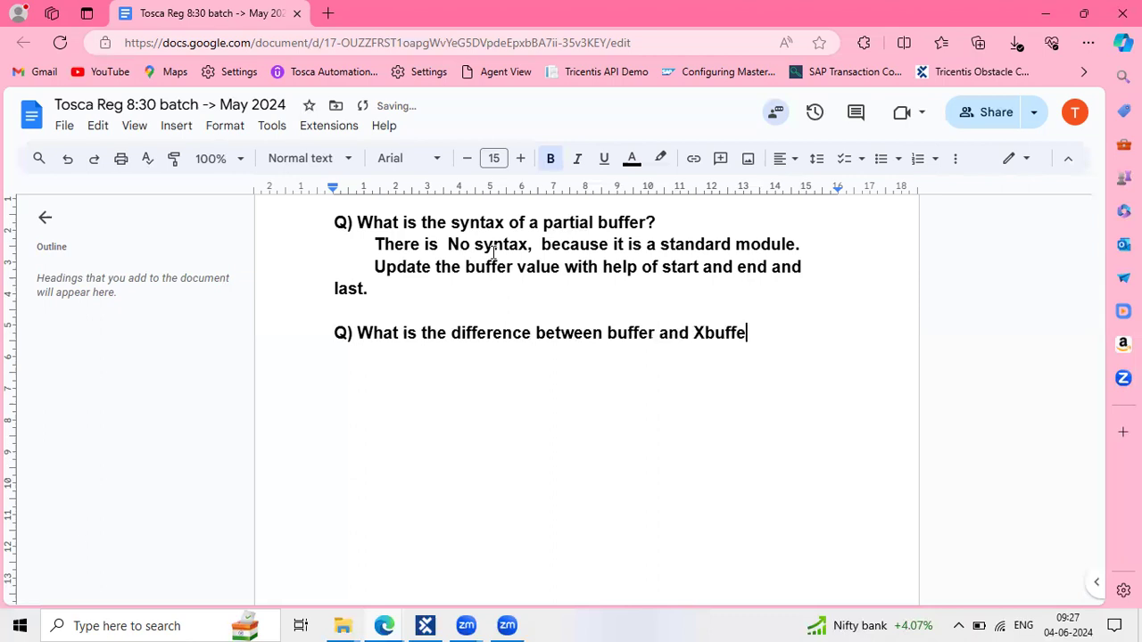
type("r?")
key("Return")
Fix the Xbuffer spelling and reword the question to ask about the syntax of buffer and Xbuffer
left_click(733, 332)
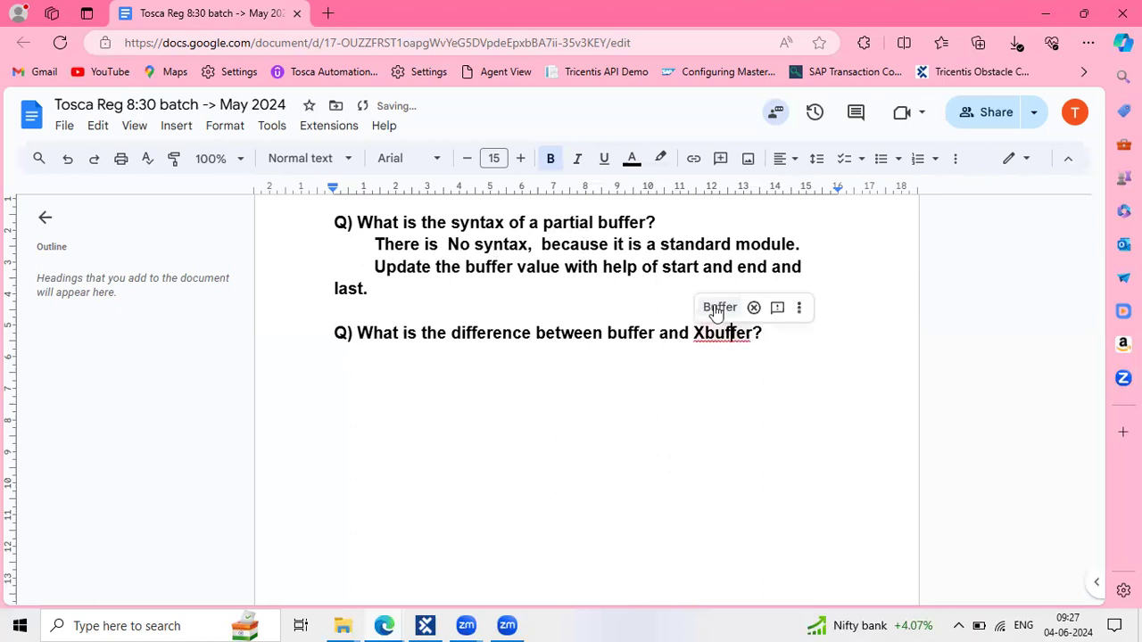
left_click(717, 307)
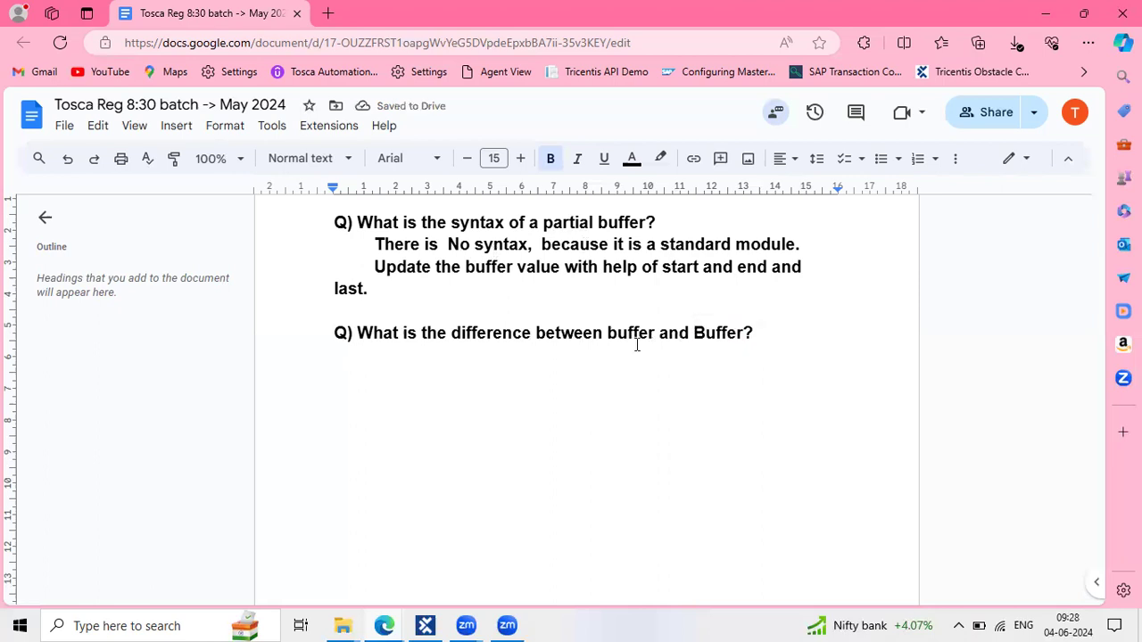
left_click(695, 332)
type("X")
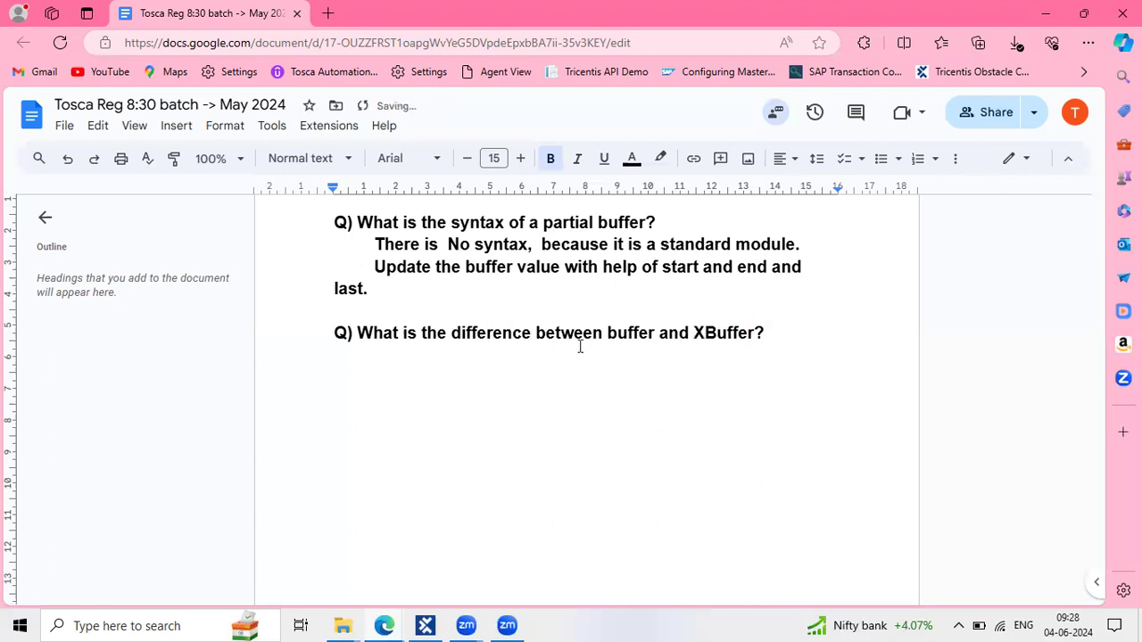
left_click(493, 364)
left_click_drag(651, 332, 595, 332)
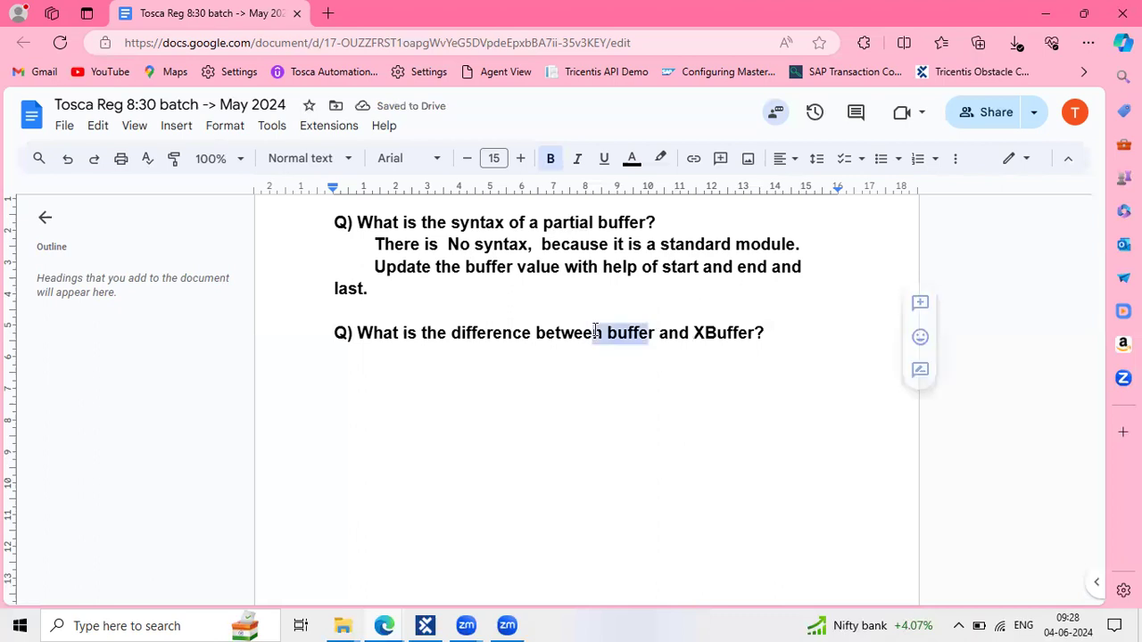
left_click(486, 332)
double_click(485, 333)
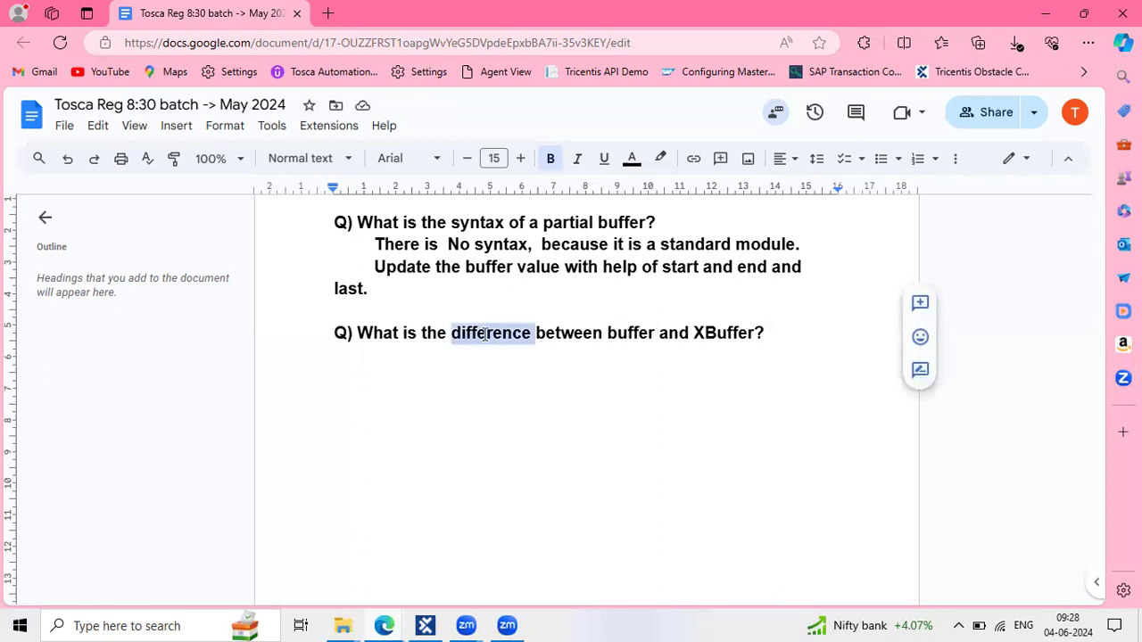
type("syntax")
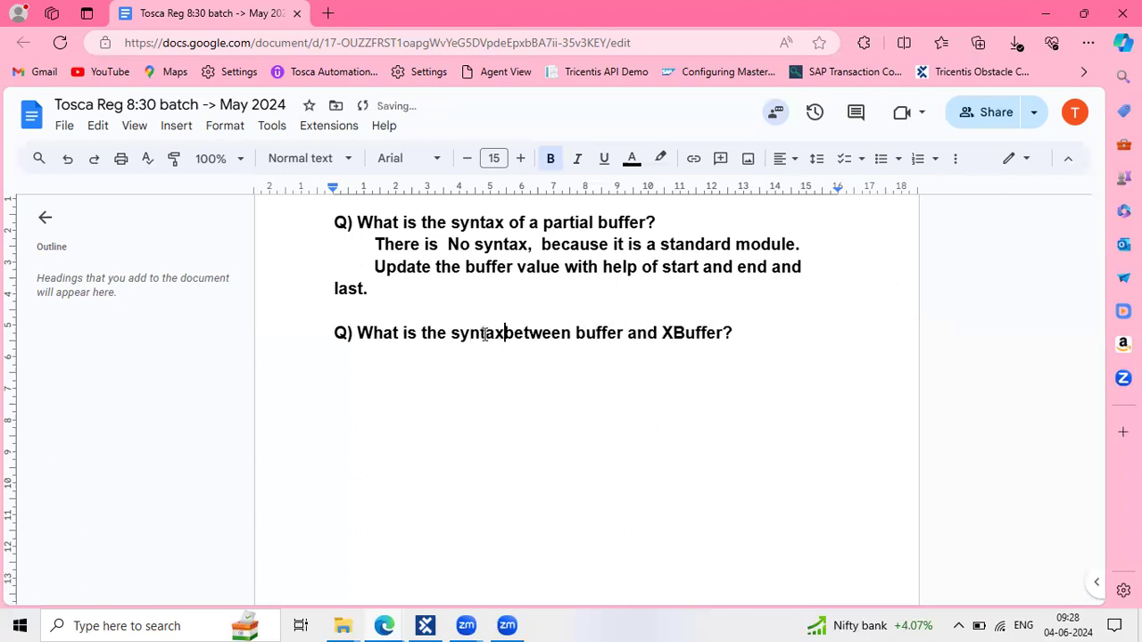
left_click(536, 332)
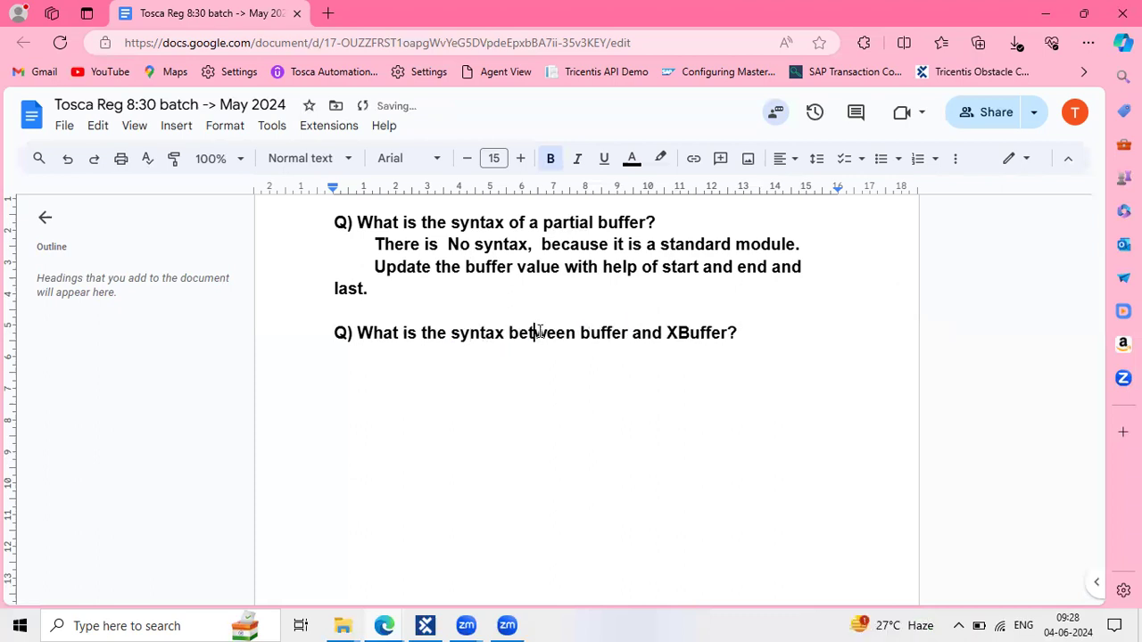
double_click(536, 332)
key("BackSpace")
Add indented lines 'Buffer -> {B[Buffername]}' and 'XBuffer -> {XB[ Buffername]}'
left_click(449, 375)
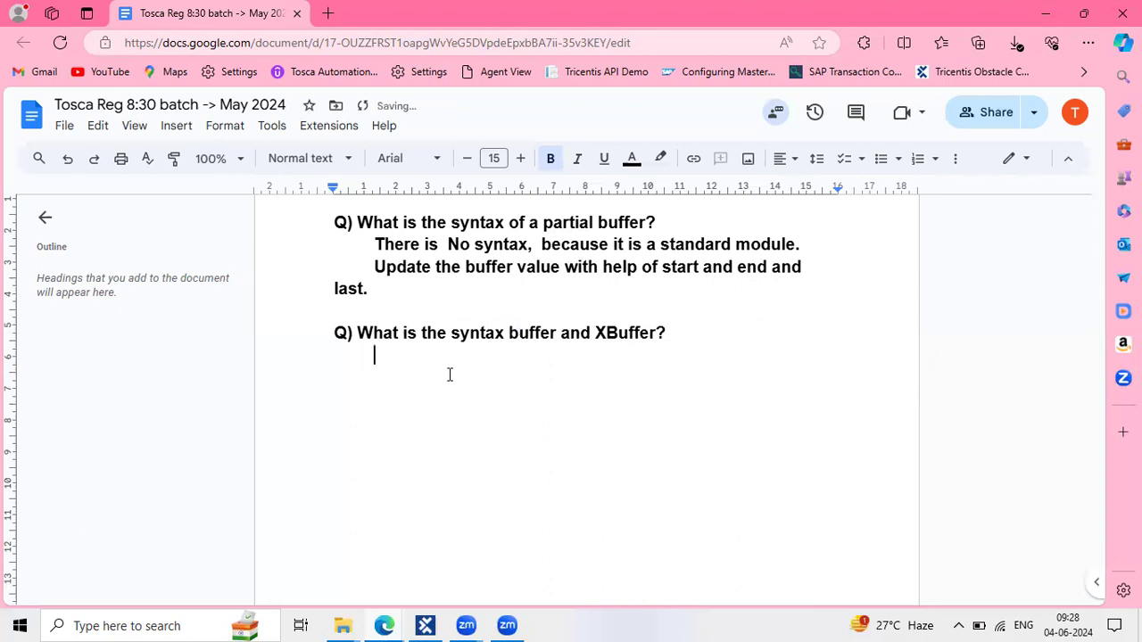
type("Buffe")
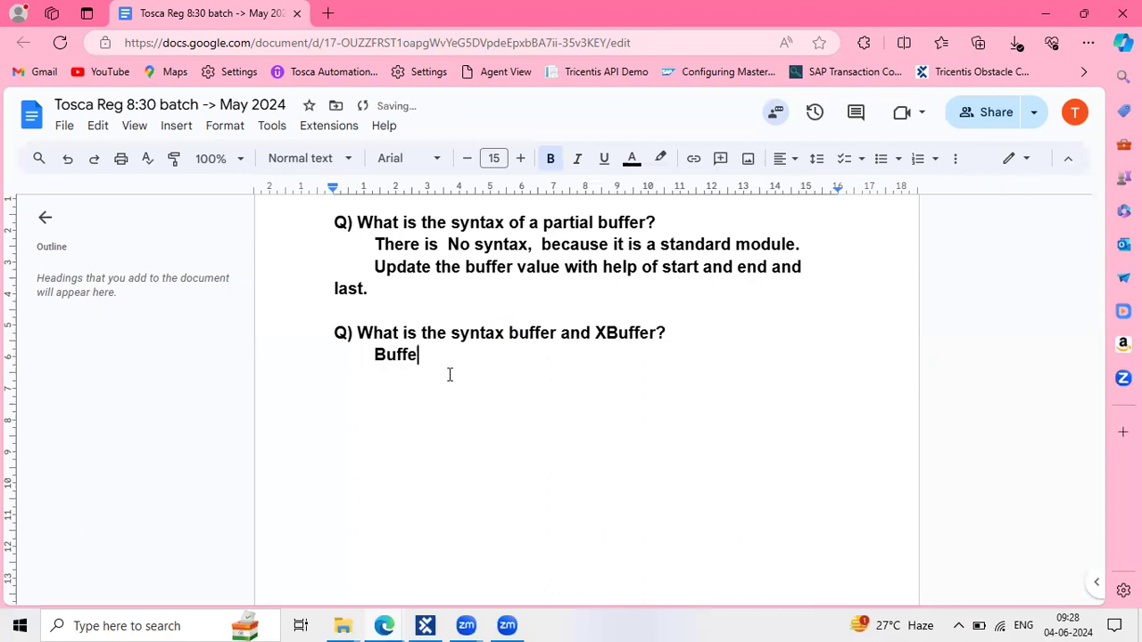
type("r ")
type("->")
type(" {")
type("B")
type("[Bu")
type("ffer")
type("name")
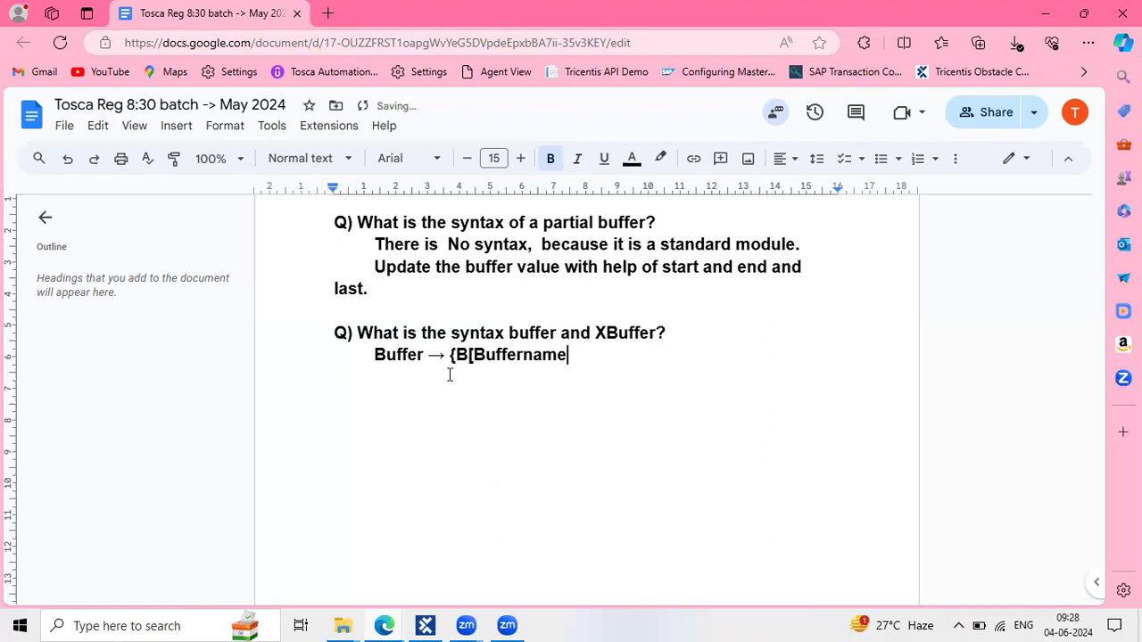
type("]}")
key("Return")
key("Tab")
type("XBuffer")
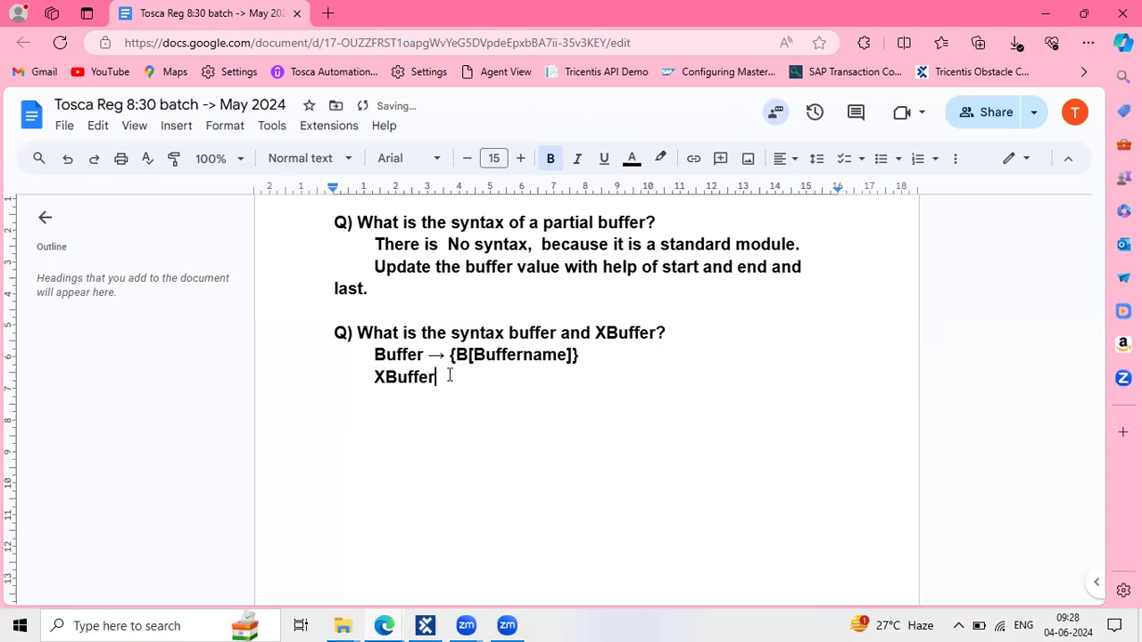
type(" ->")
type(" {XB")
type("[ B")
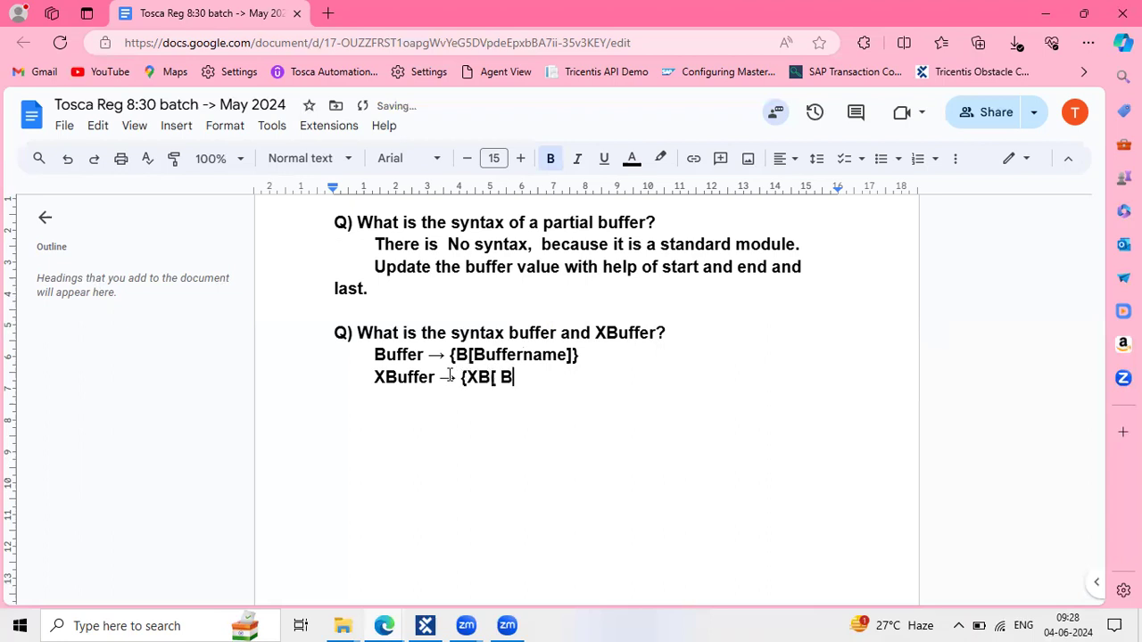
type("uffername]")
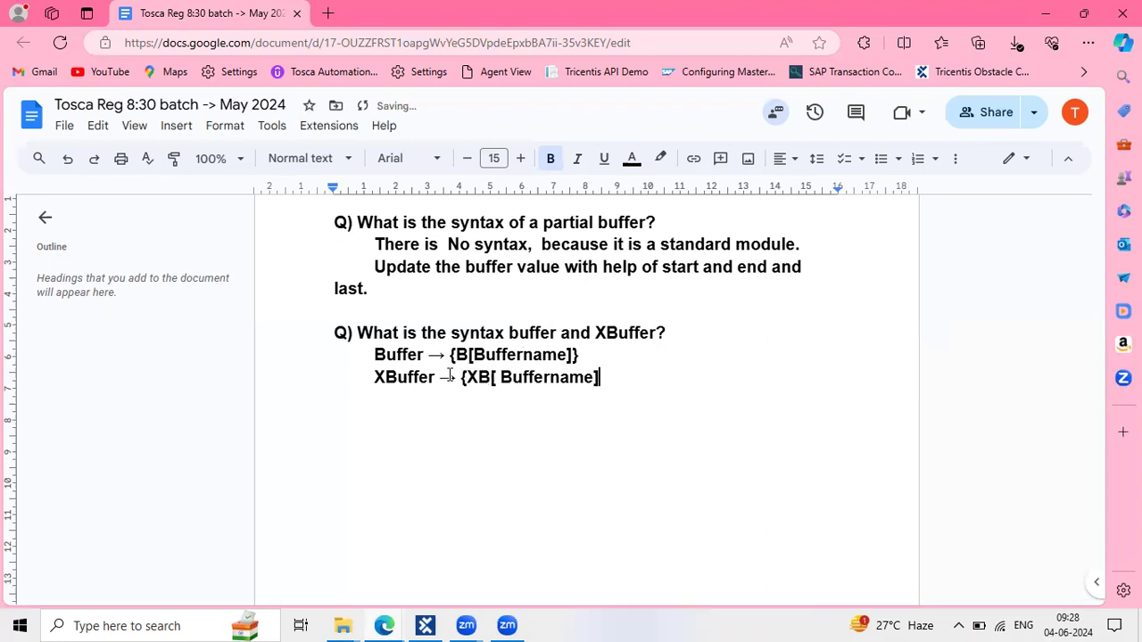
type("}")
key("Return")
Append '->verify' to the XBuffer line and '->Buffer' to the Buffer line
left_click(634, 378)
type("->")
type("verify")
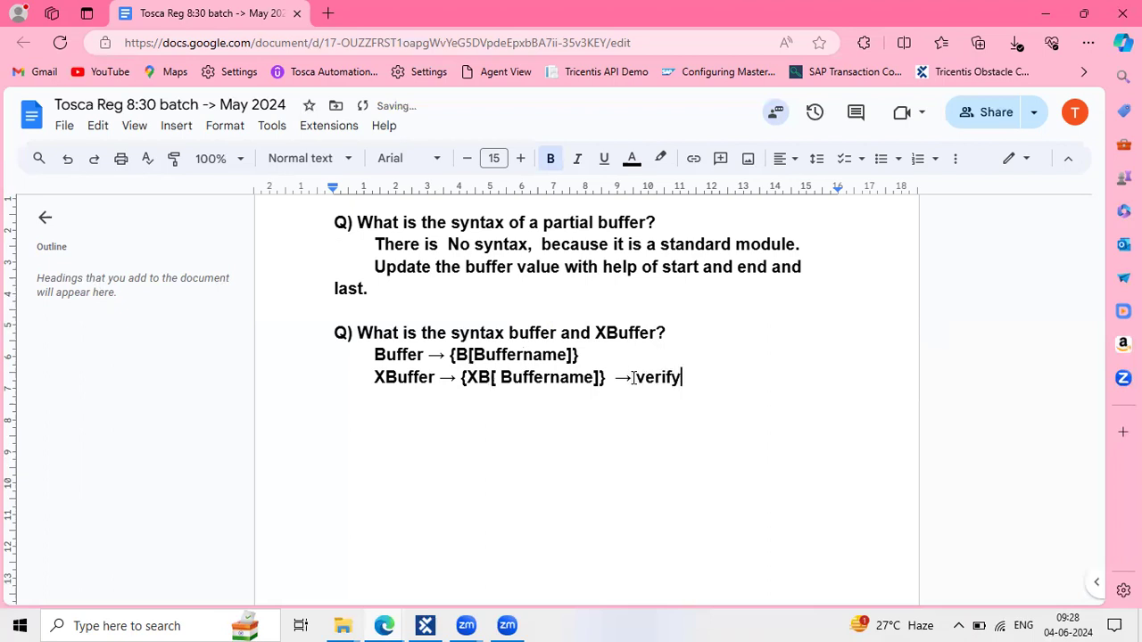
left_click(609, 353)
type("->")
type("Bu")
type("ffer")
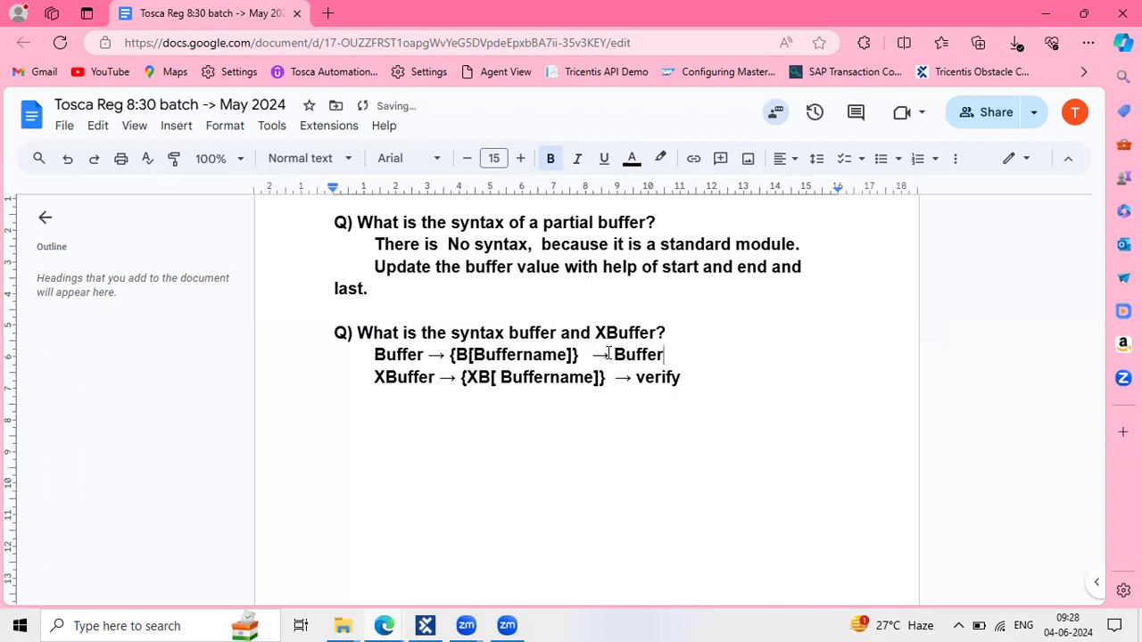
left_click(695, 376)
key("Return")
key("Return")
Type the Q) question about a registration code available for 1 min, reused in the next test step in Tosca
type("Q")
type(") ")
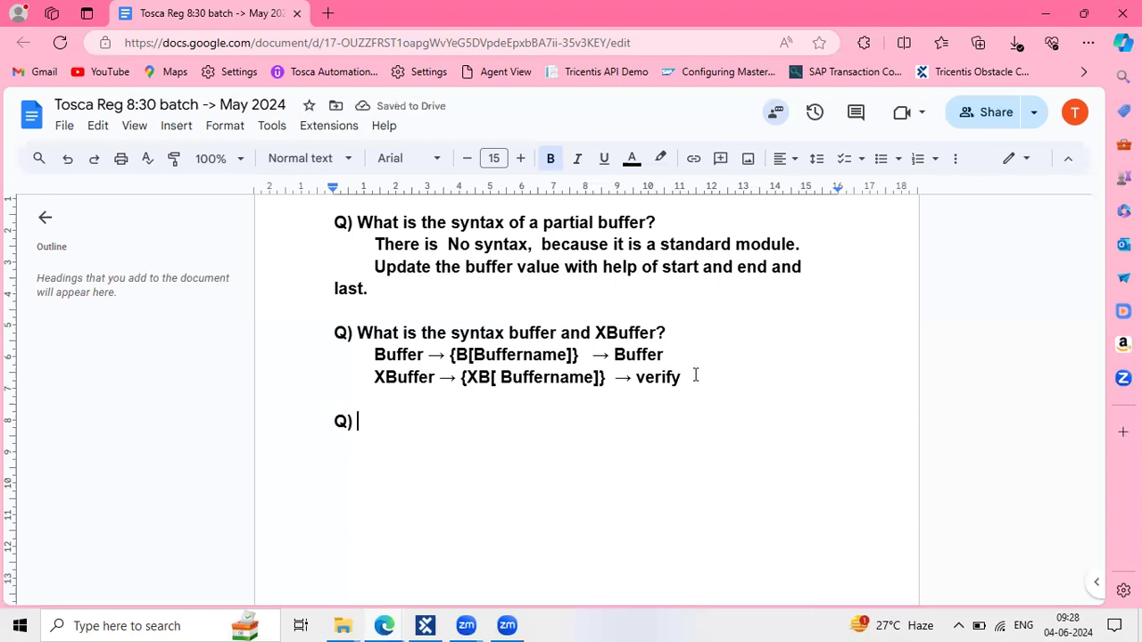
type("In my")
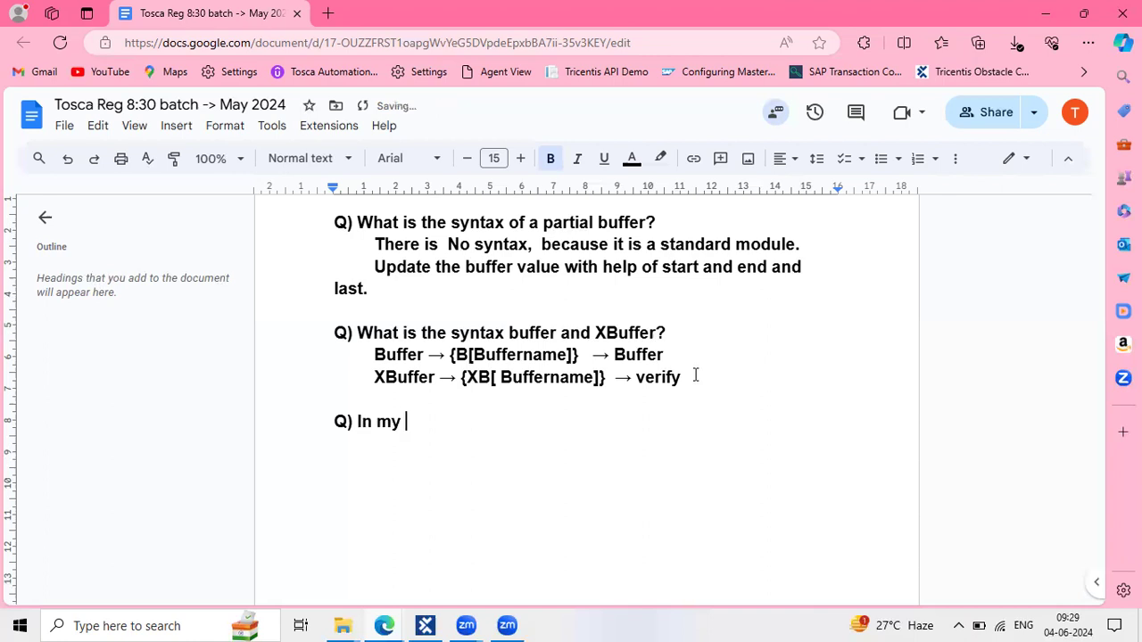
type(" plicat")
type("ion ")
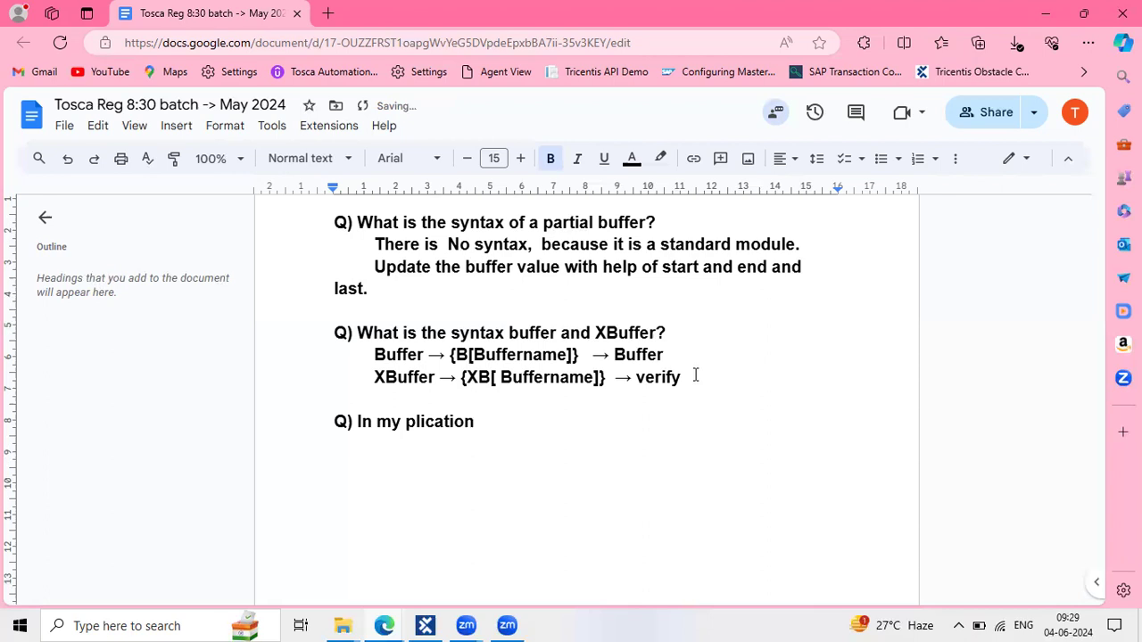
type("regist")
type("ration cod")
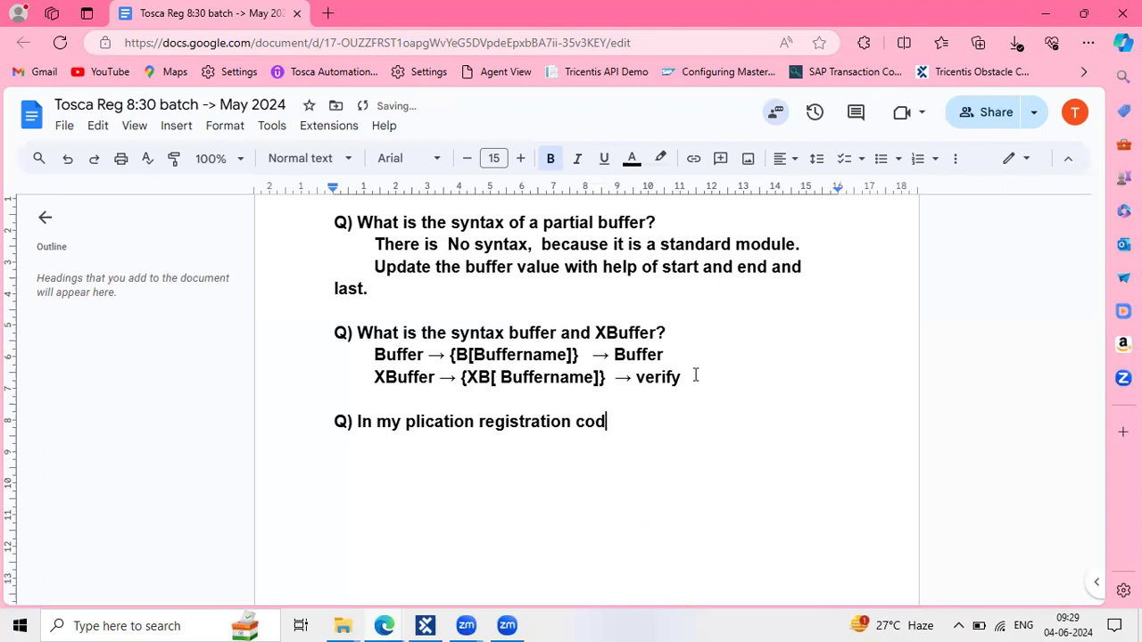
type("e is ")
type("ge")
type("near")
type("ted ")
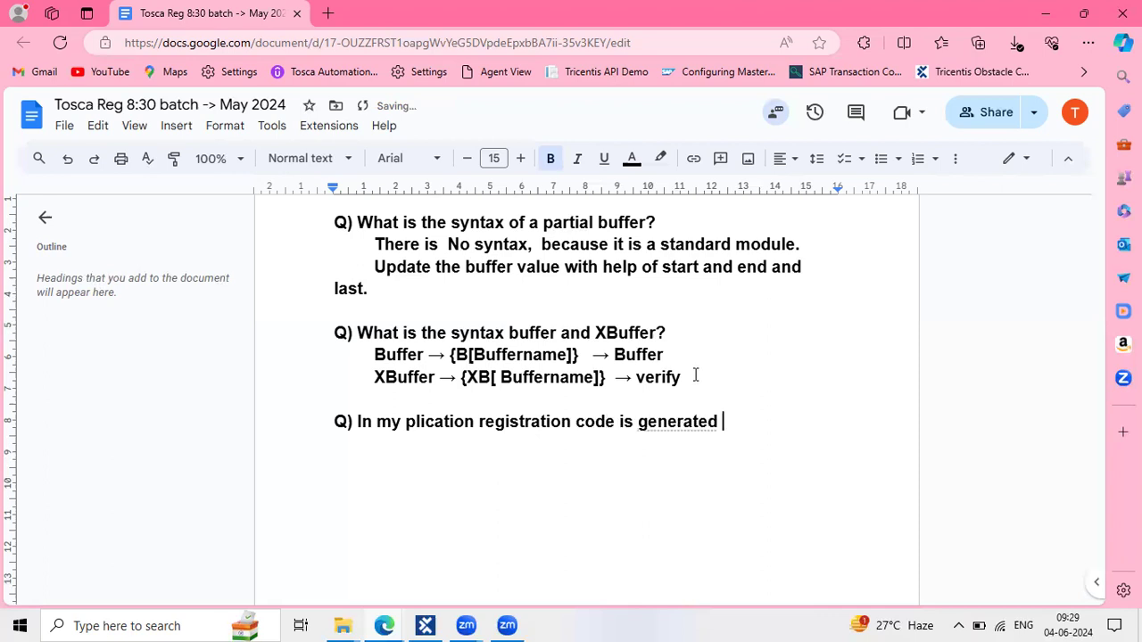
type("and it is a")
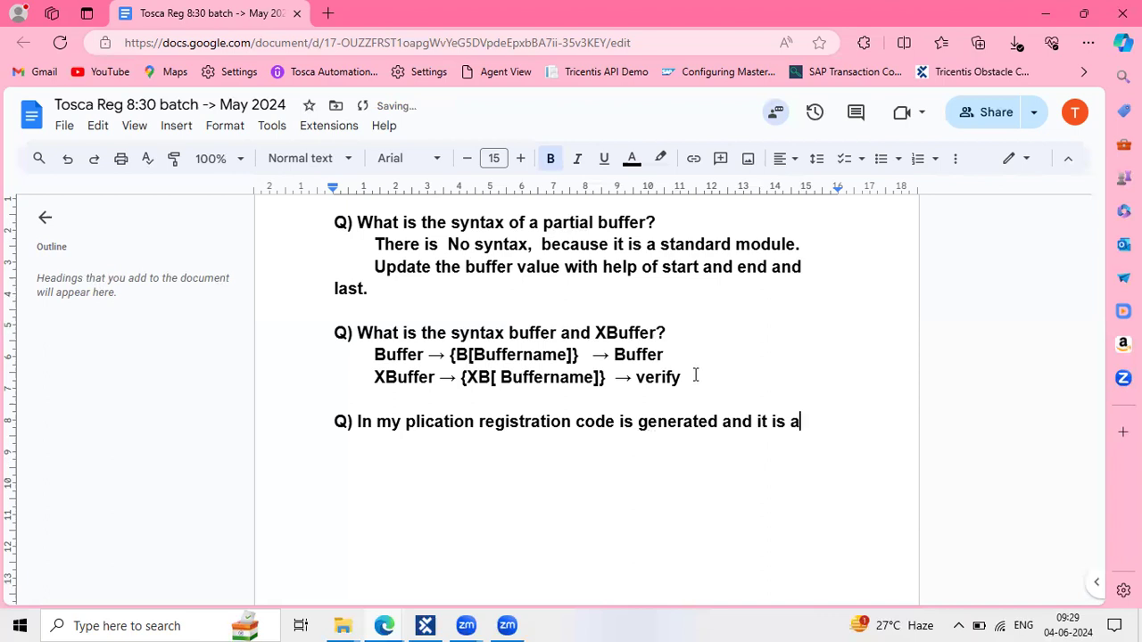
type("vailable on ")
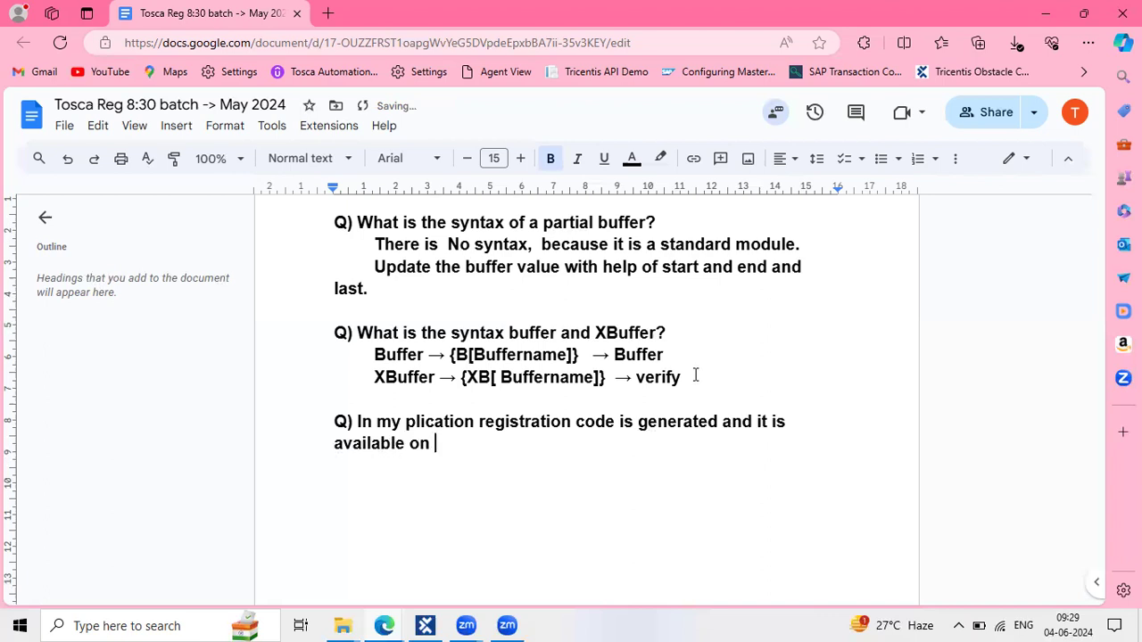
type("5")
key("BackSpace")
type("1")
type(" in")
key("BackSpace")
key("BackSpace")
type("min")
key("BackSpace")
type(", what are the")
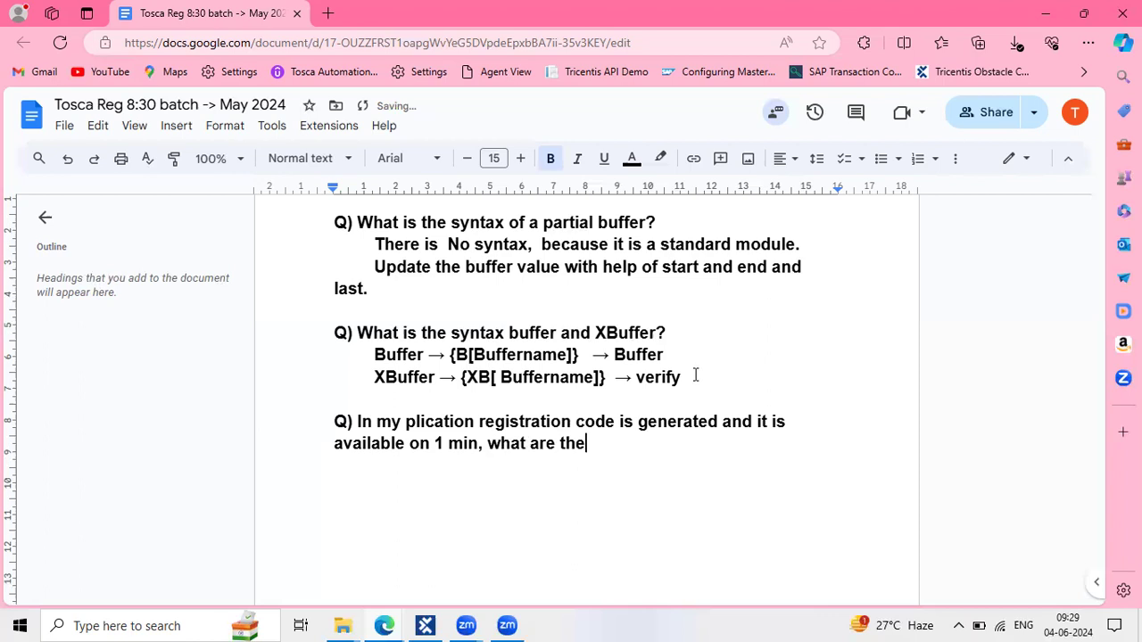
type(" cor")
key("BackSpace")
type("de is generated i")
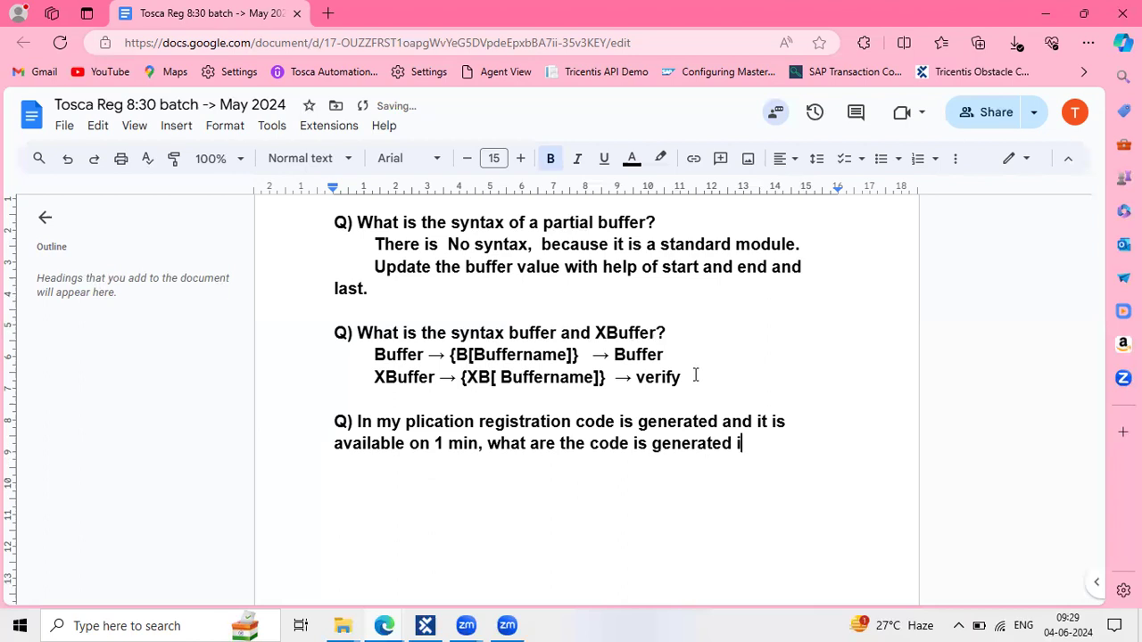
type(" want b")
key("BackSpace")
type("to take code")
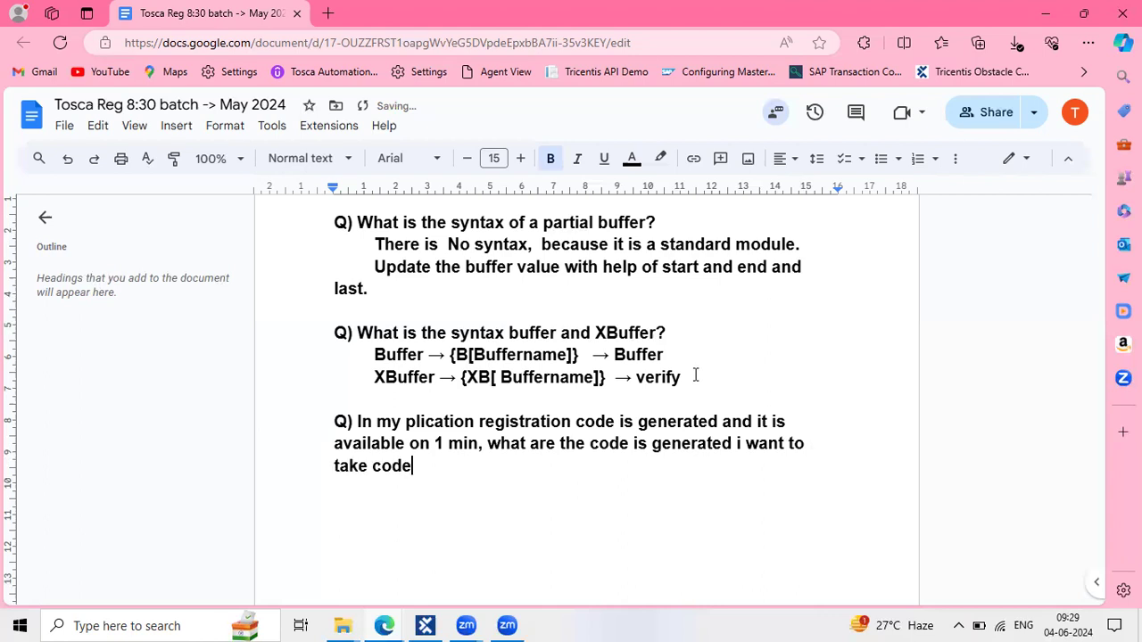
type(" for next test c")
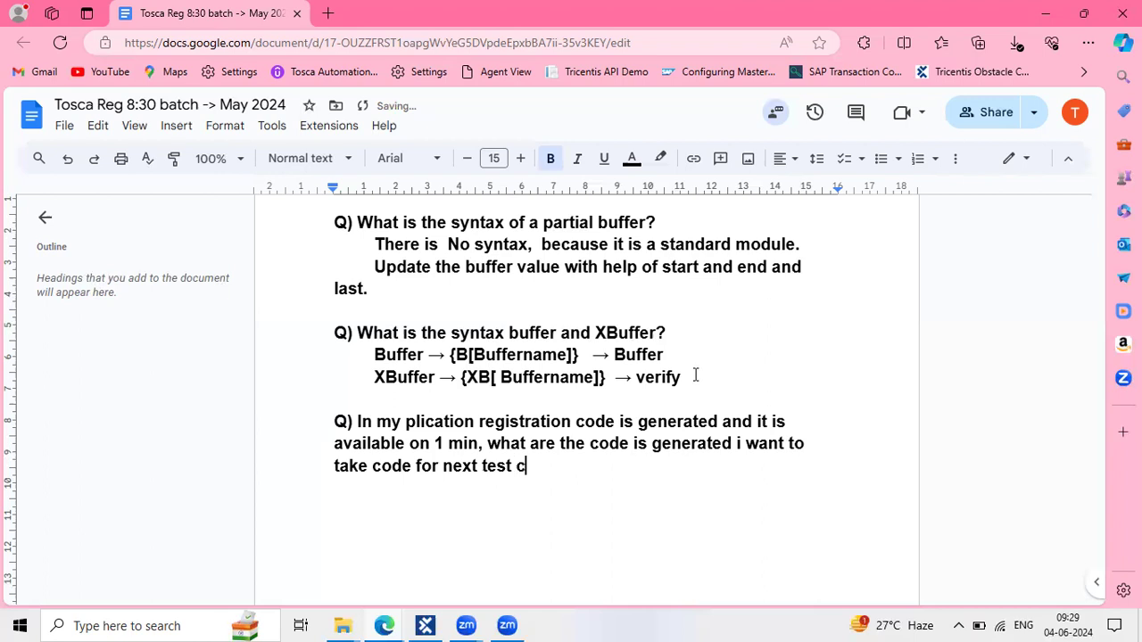
key("BackSpace")
type("step execution")
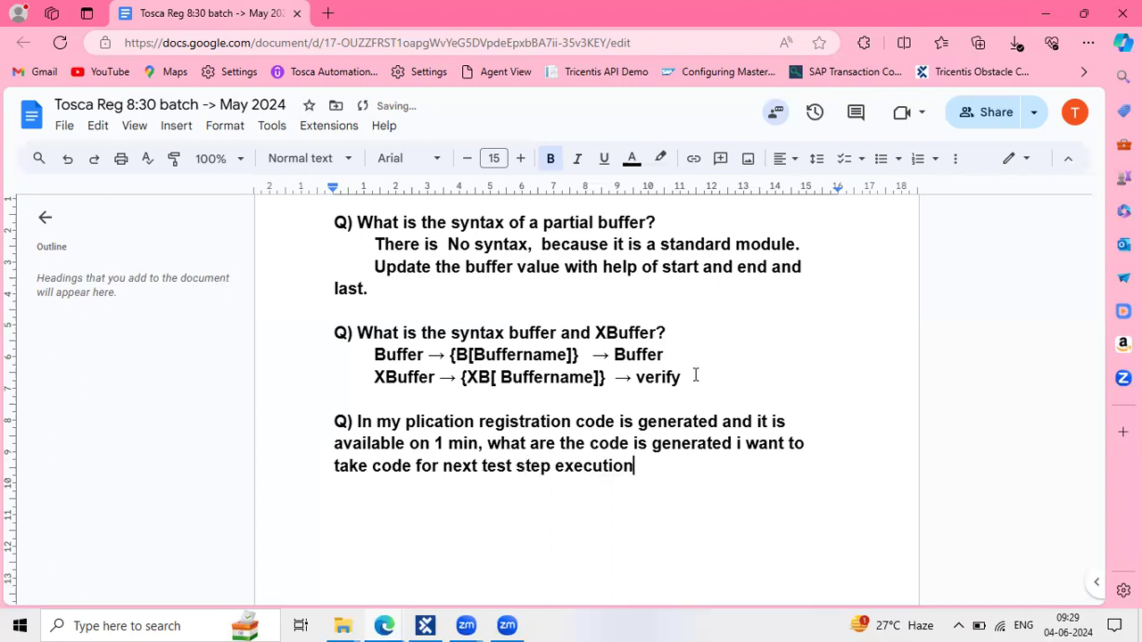
key("BackSpace")
type(", is")
key("BackSpace")
key("BackSpace")
key("BackSpace")
key("BackSpace")
key("BackSpace")
type("n, how to do")
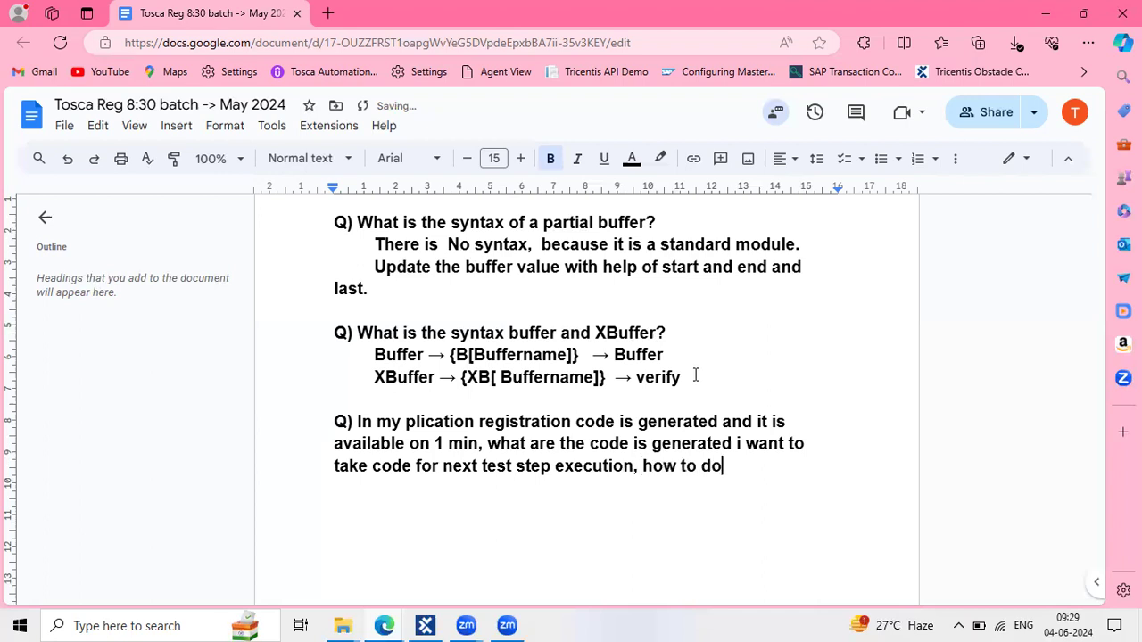
type(" automation ")
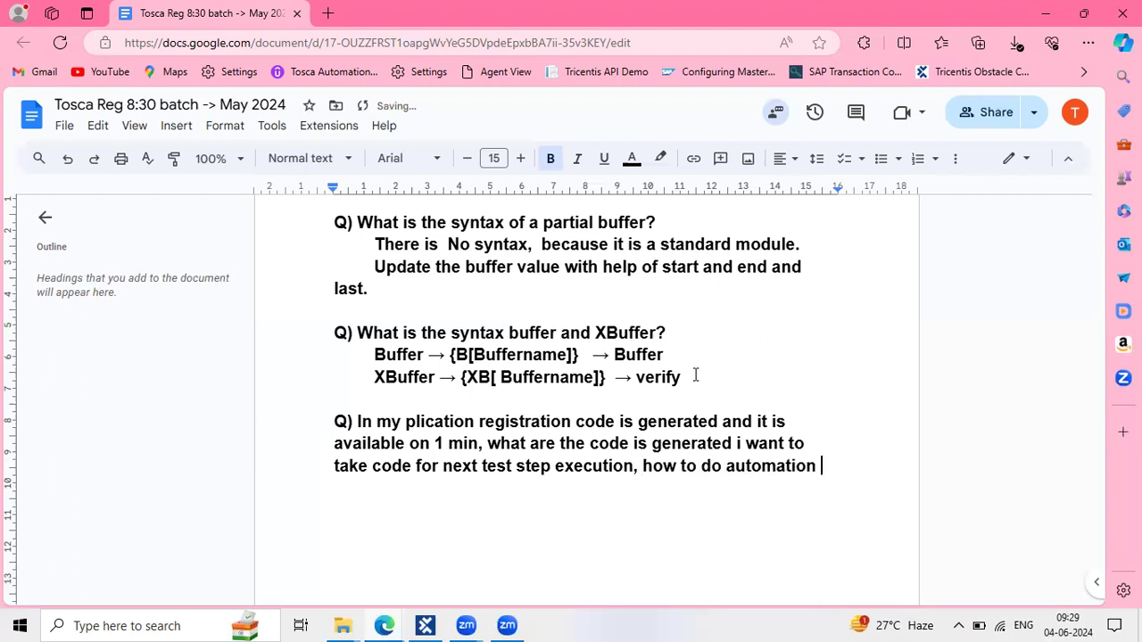
type("tosca?")
key("Return")
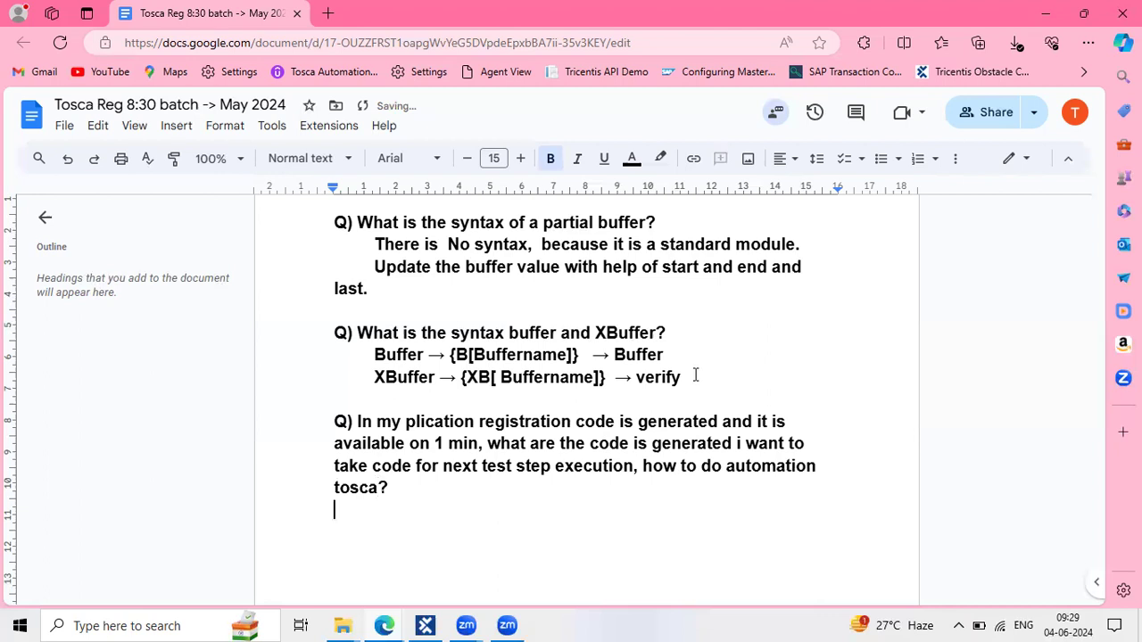
Accept the corrections 'application', 'in 1 min' and 'what is the'
left_click(434, 424)
left_click(445, 396)
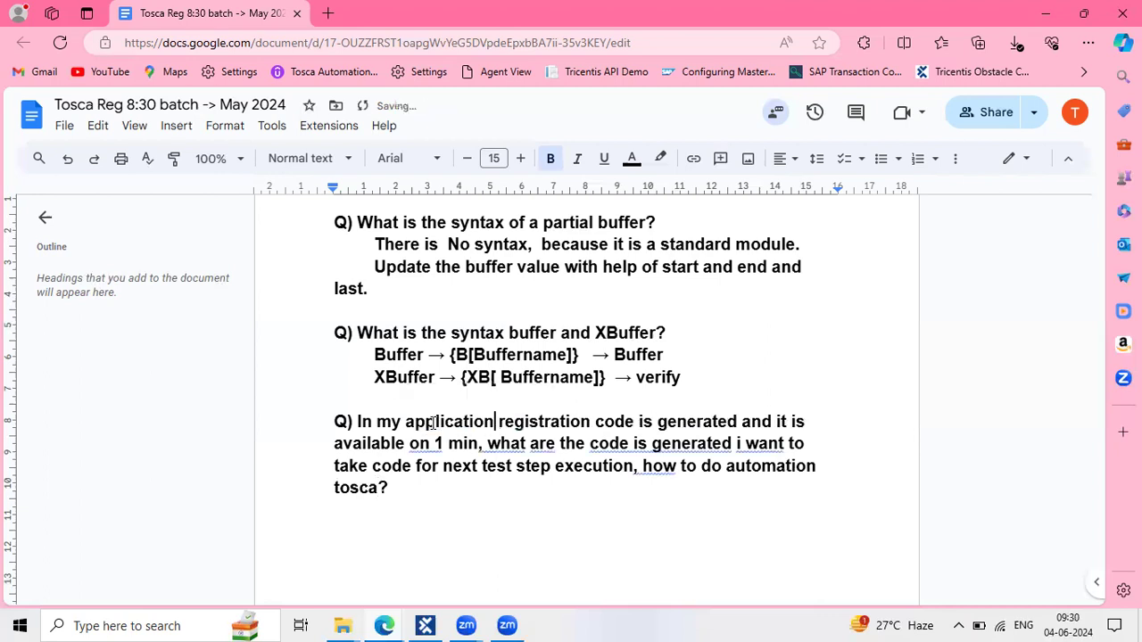
left_click(423, 444)
left_click(429, 419)
left_click(552, 444)
left_click(549, 444)
left_click(540, 423)
Accept 'code that is generated', the sentence break before How, 'generated? I want' and 'for the next'
left_click(640, 443)
left_click(642, 418)
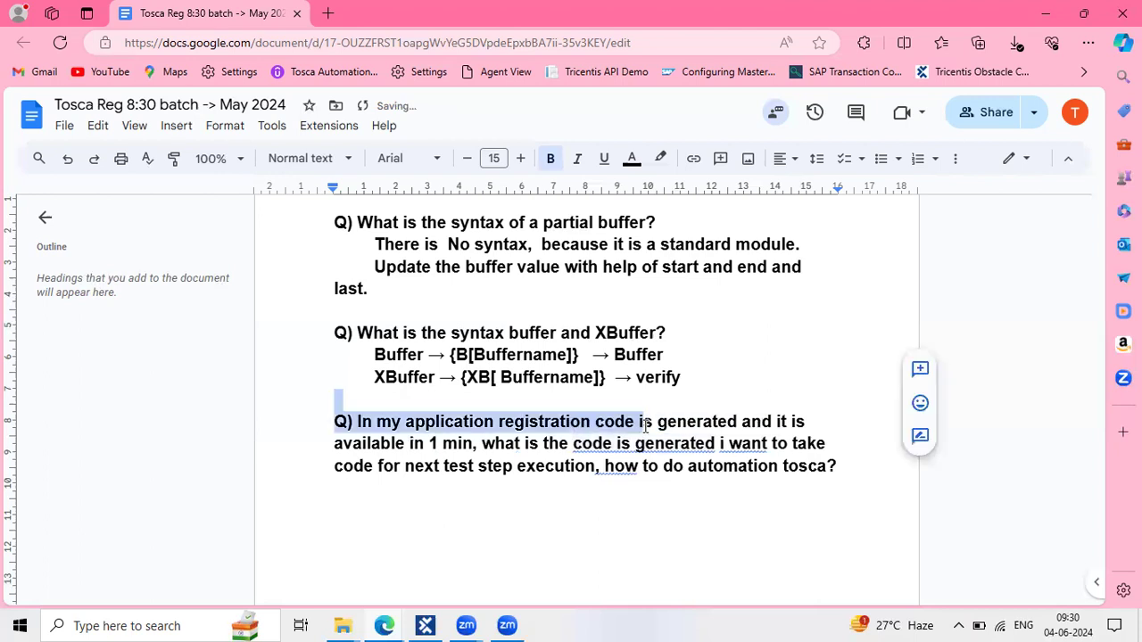
left_click_drag(656, 421, 648, 444)
left_click(661, 444)
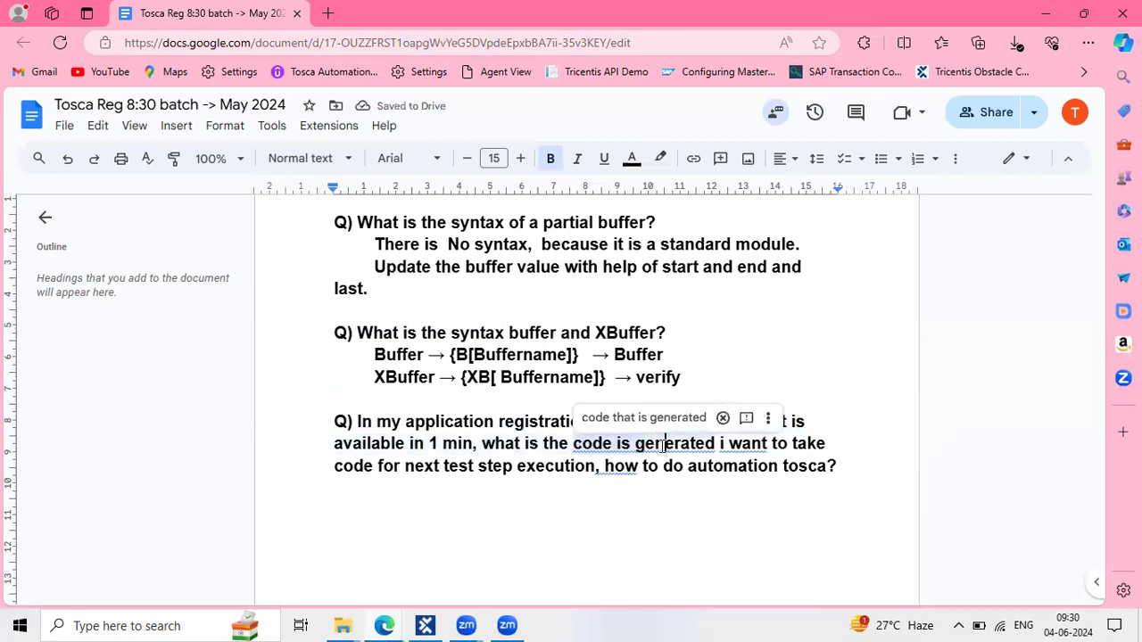
left_click(660, 419)
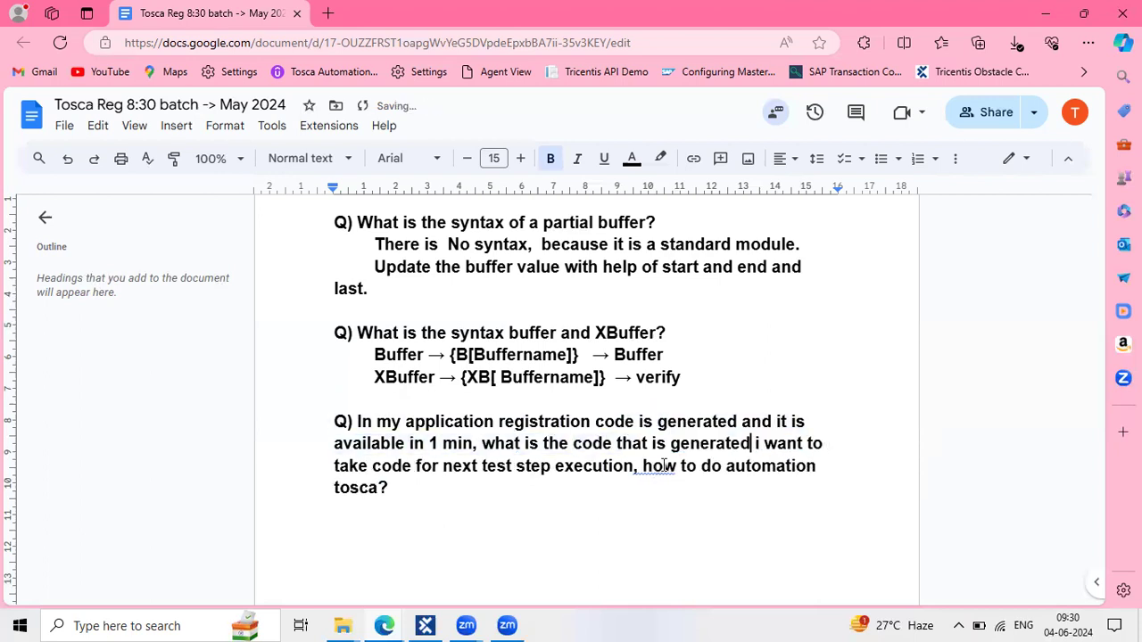
left_click(662, 466)
left_click(655, 445)
left_click(686, 476)
left_click(739, 448)
left_click(744, 418)
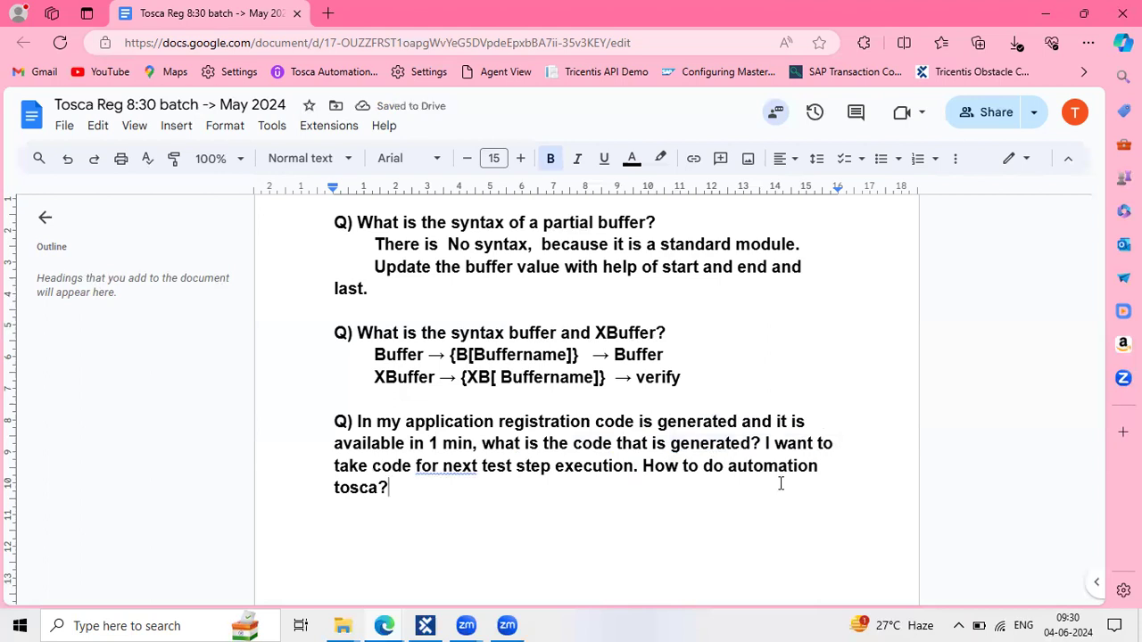
left_click(456, 470)
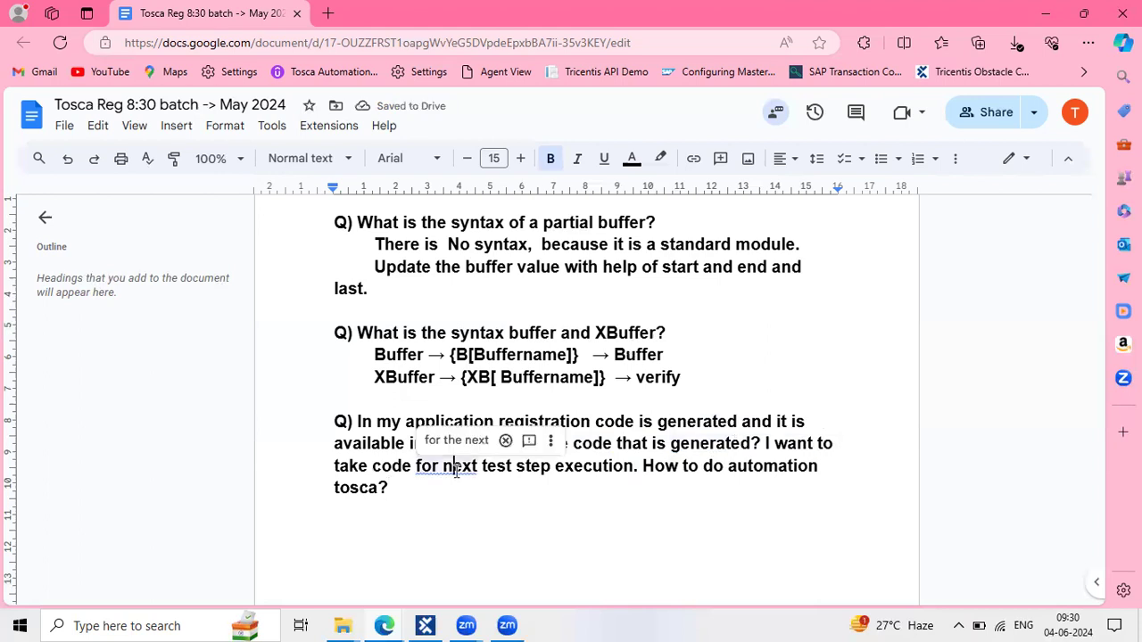
left_click(456, 440)
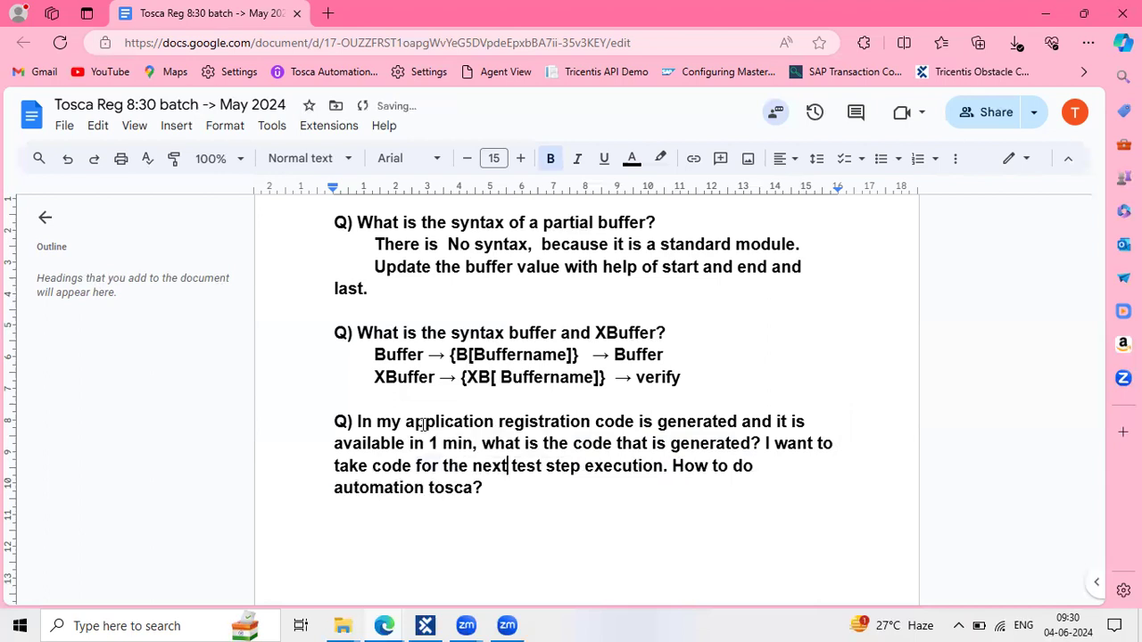
Highlight the phrases 'available in 1 min', 'code is generated' and 'code for the next' in the question
left_click_drag(391, 421, 738, 427)
left_click(503, 423)
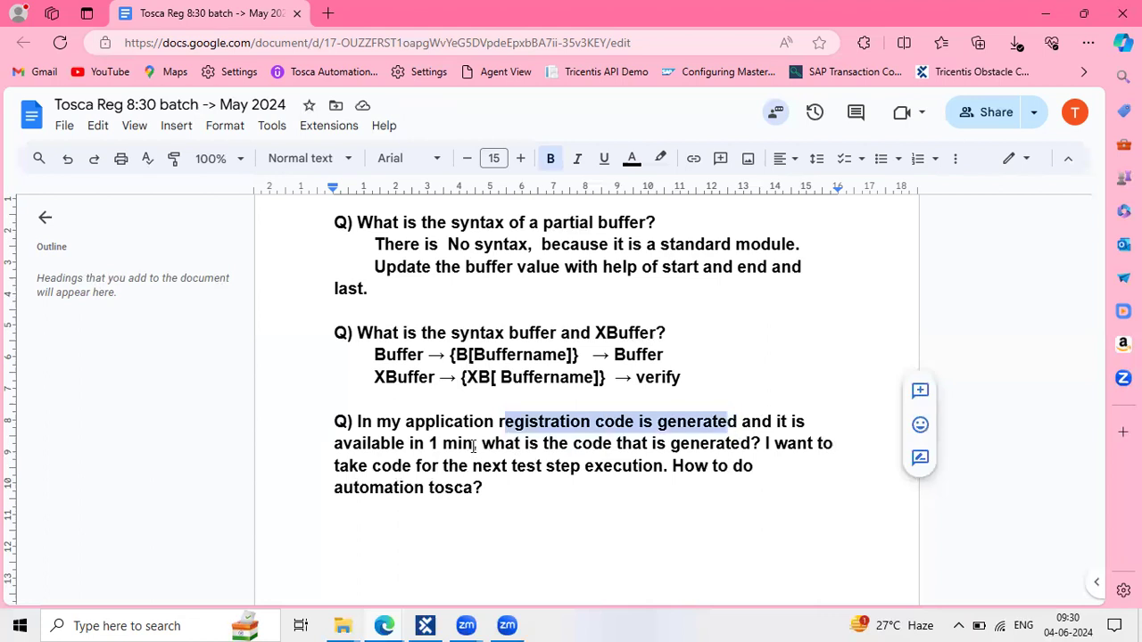
left_click_drag(476, 445, 351, 437)
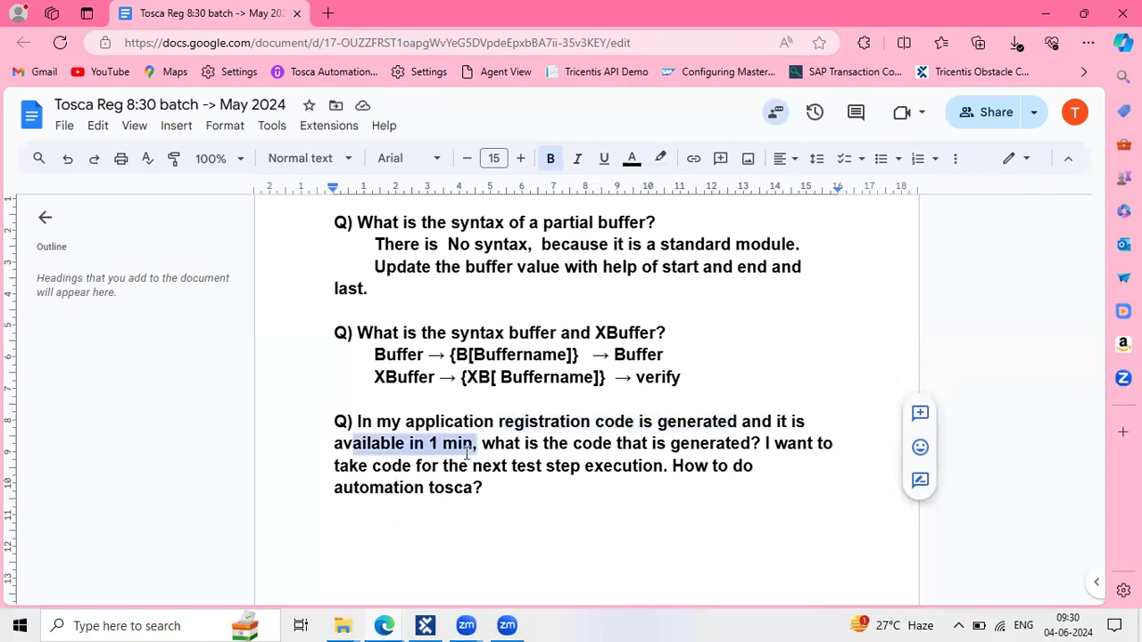
left_click_drag(596, 423, 739, 423)
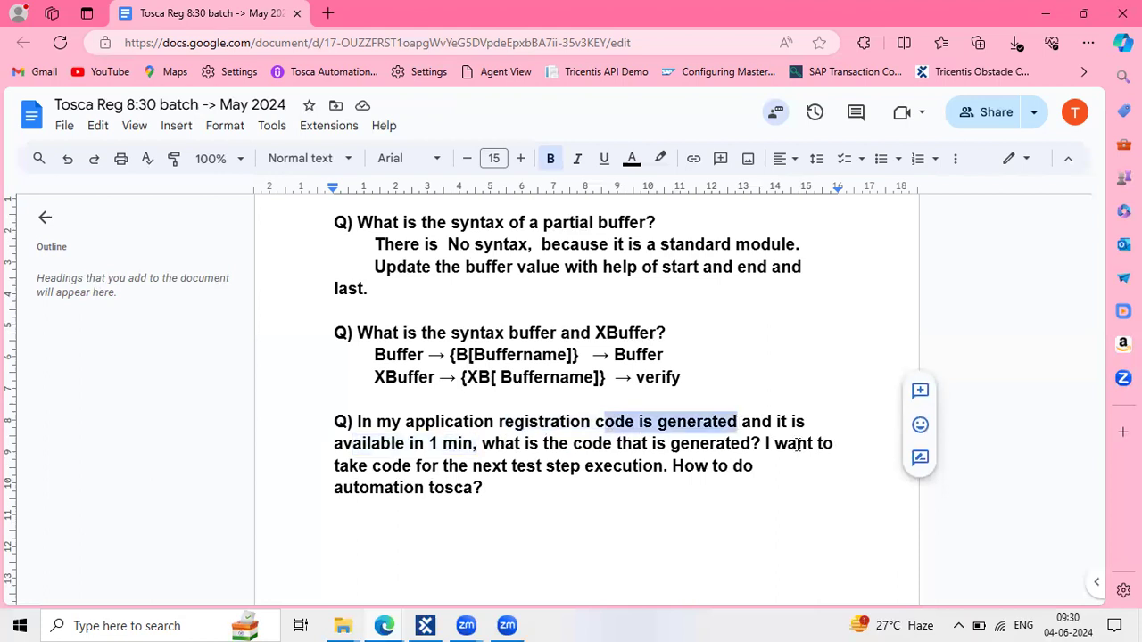
left_click(386, 462)
left_click_drag(382, 463, 450, 462)
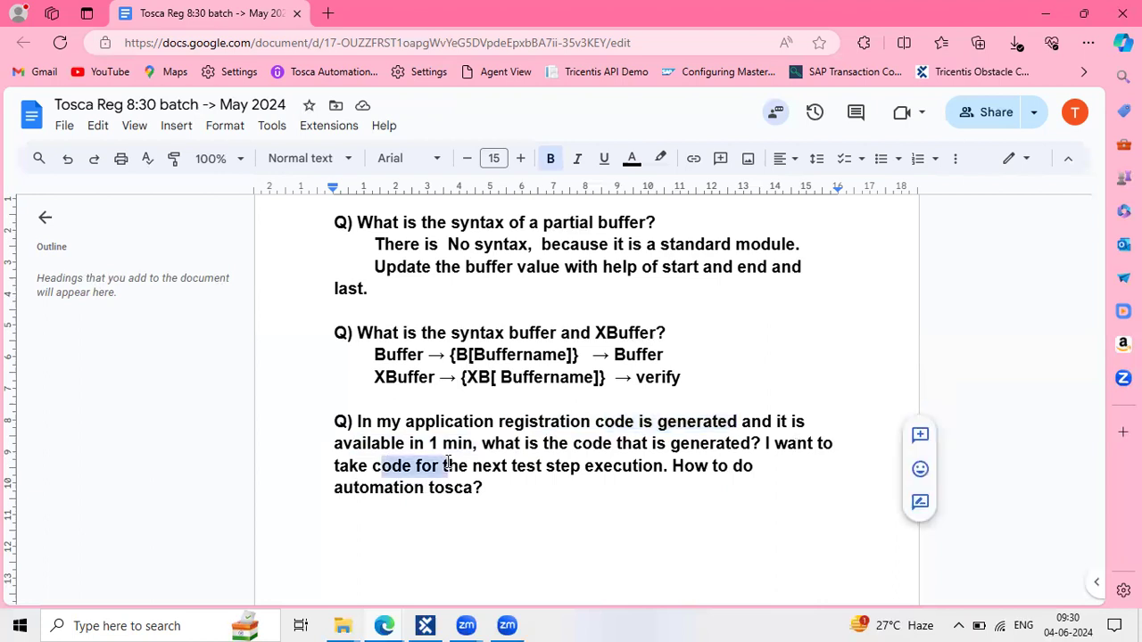
left_click(683, 465)
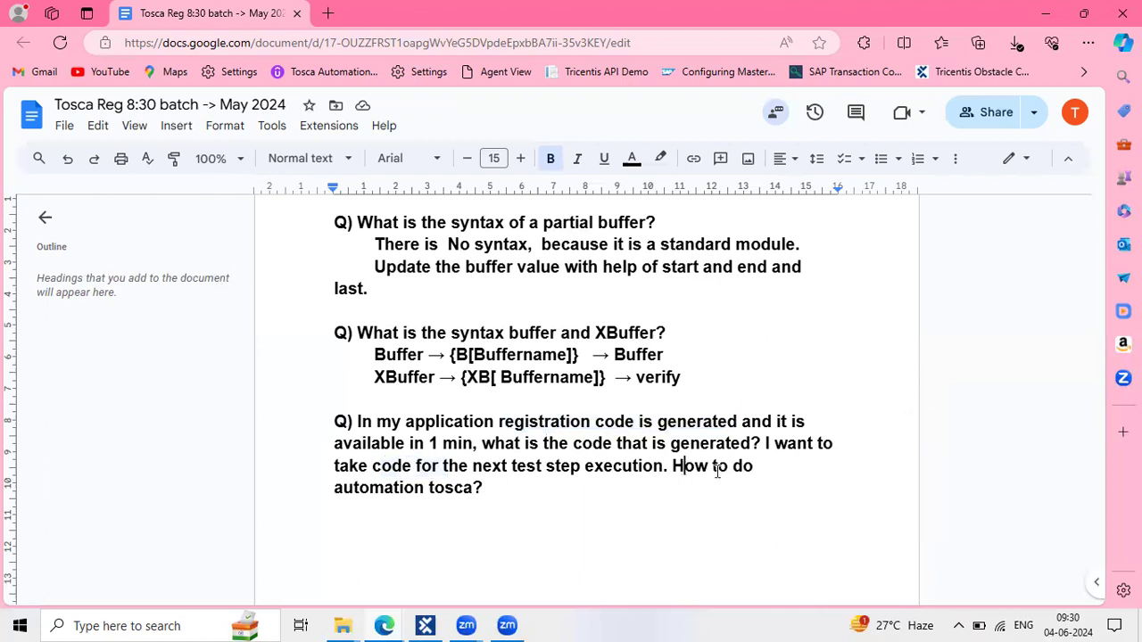
left_click(716, 470, "shift")
left_click(565, 487)
Add indented answer lines '=> scan the registarion code' and '==> use the x buffer to capture the value'
scroll(582, 436, "down", 1)
scroll(582, 436, "down", 1)
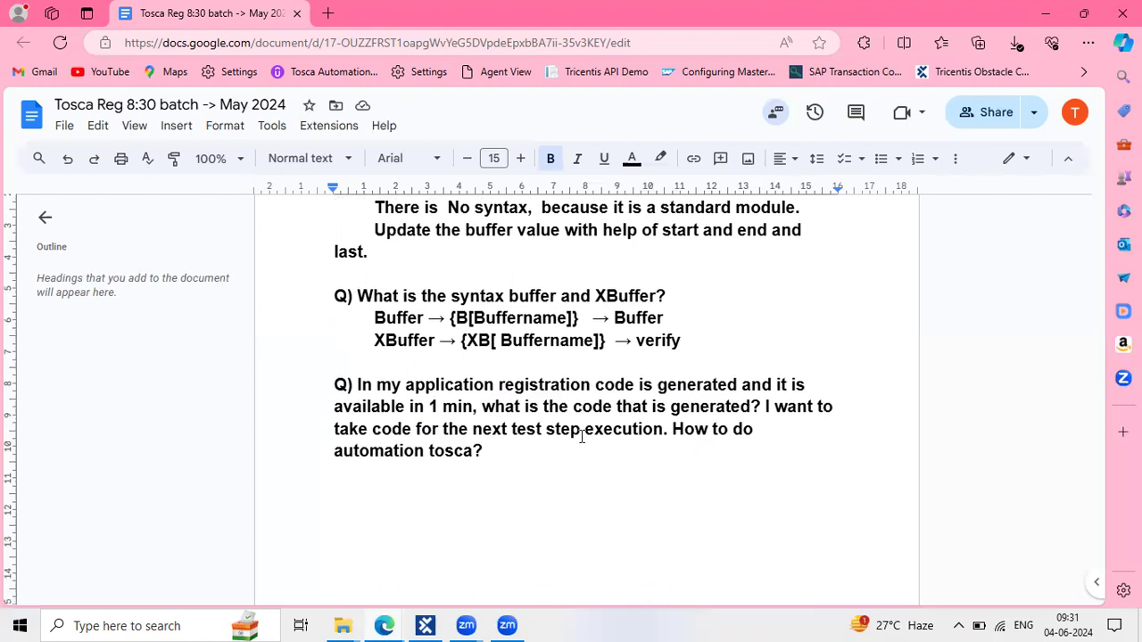
scroll(581, 437, "down", 1)
scroll(530, 365, "down", 1)
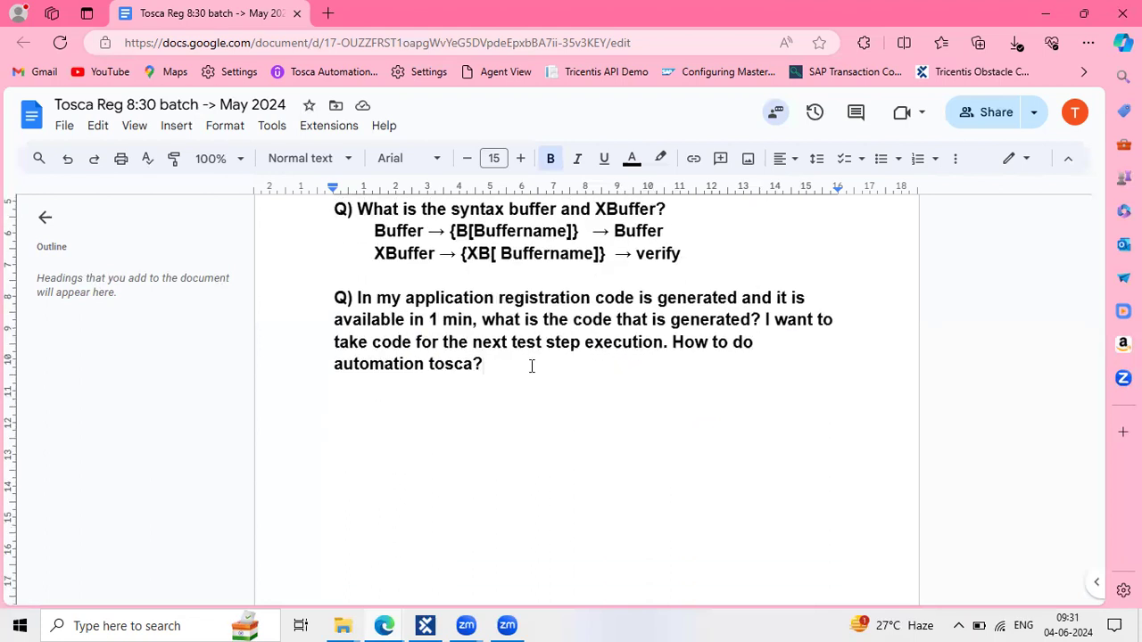
scroll(528, 363, "down", 1)
key("Return")
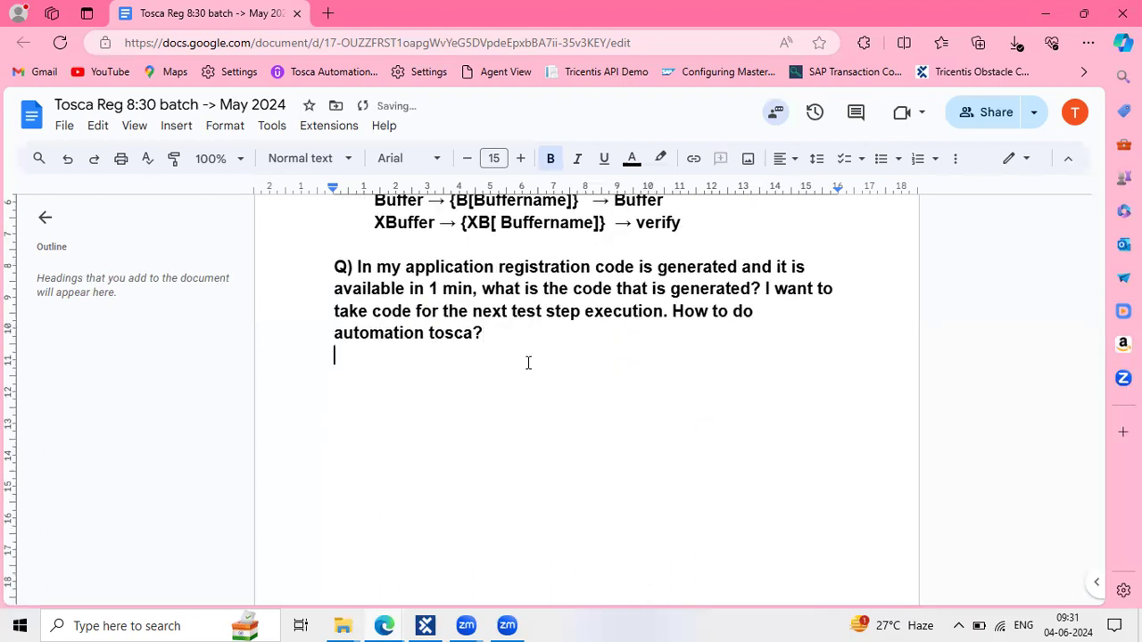
key("Tab")
type("=>")
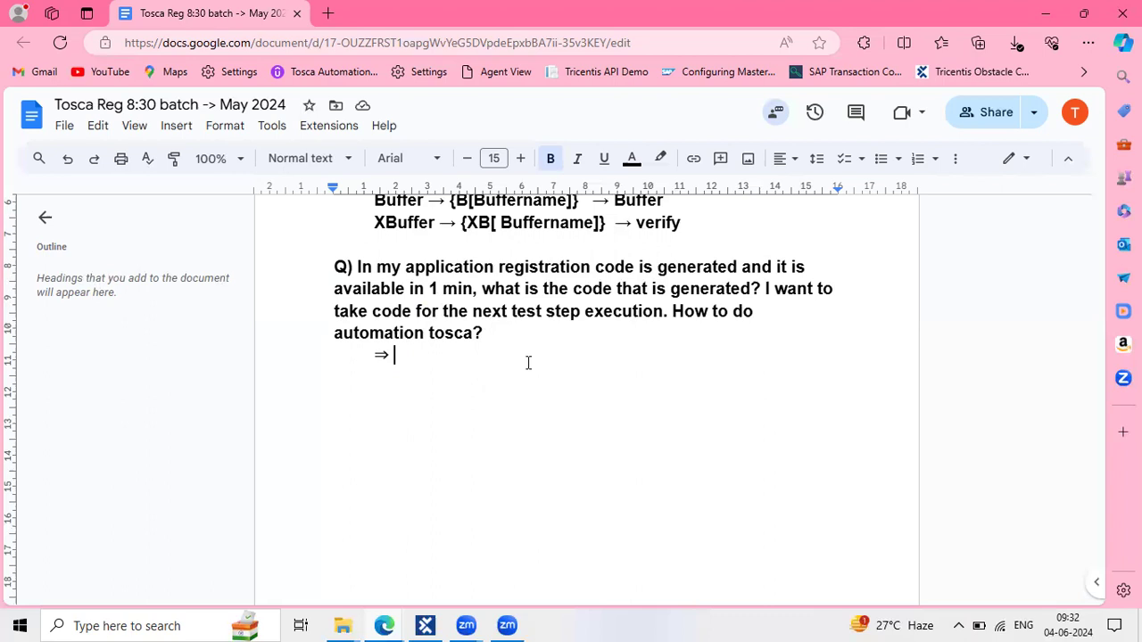
type("scan")
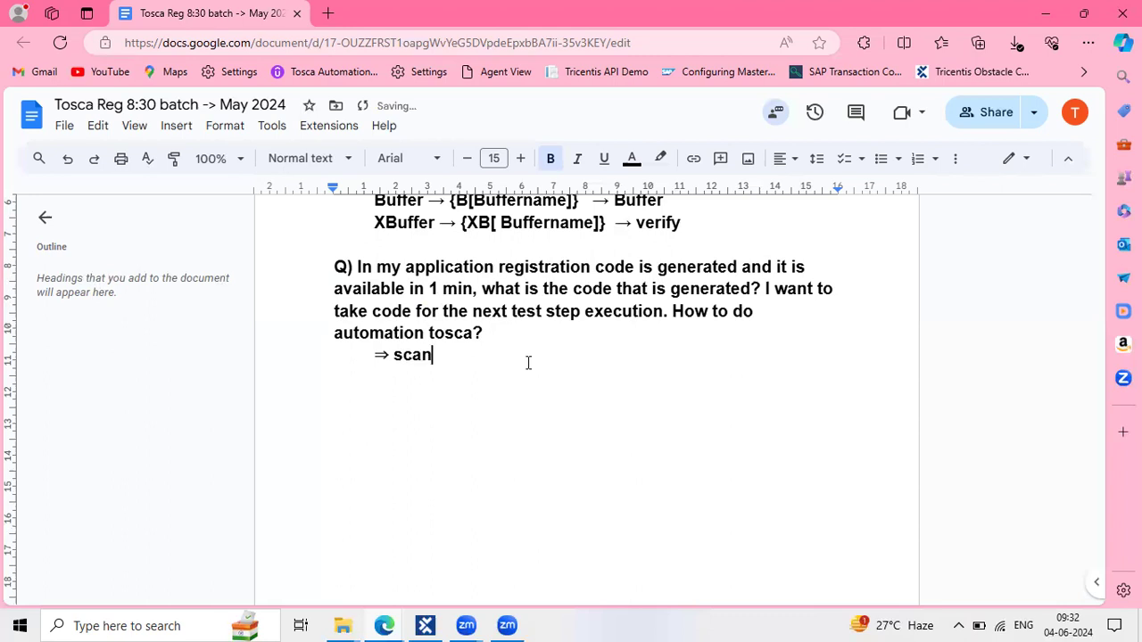
type(" the ")
type("regi")
type("star")
type("ion c")
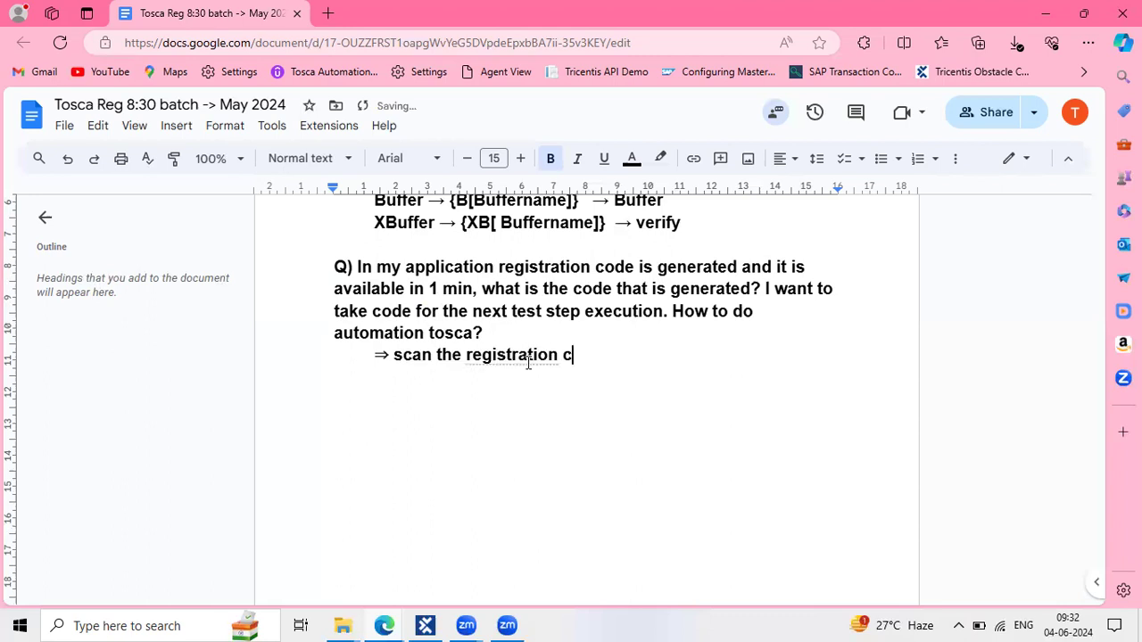
type("ode")
key("Return")
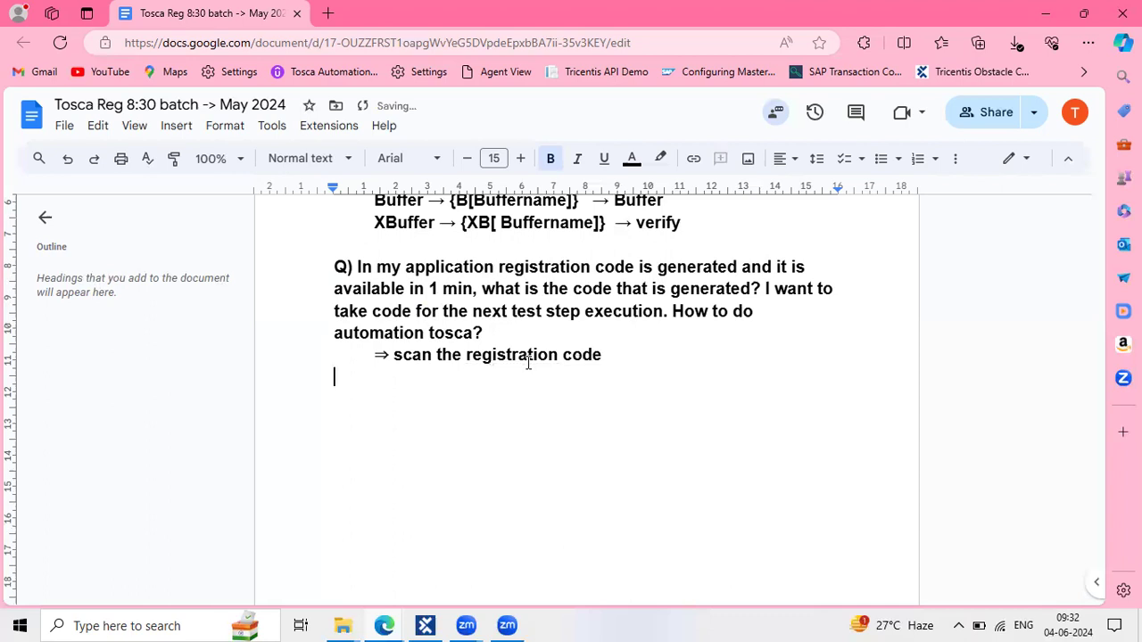
key("Tab")
type("==")
type("> ")
type("us")
type("e the ")
type("x b")
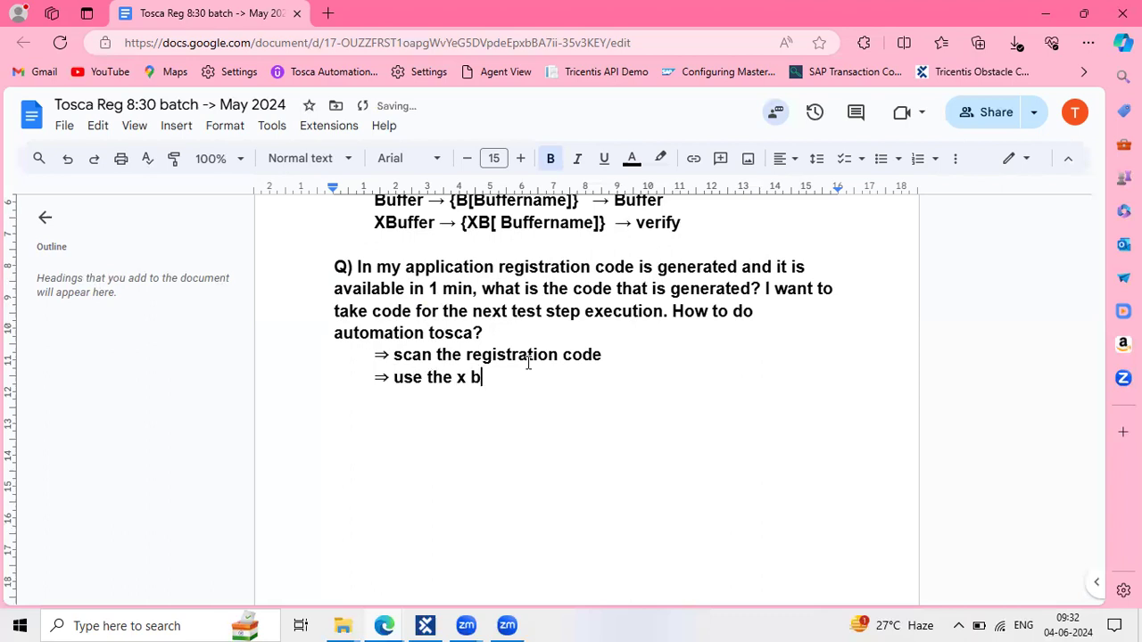
type("uffer to ca")
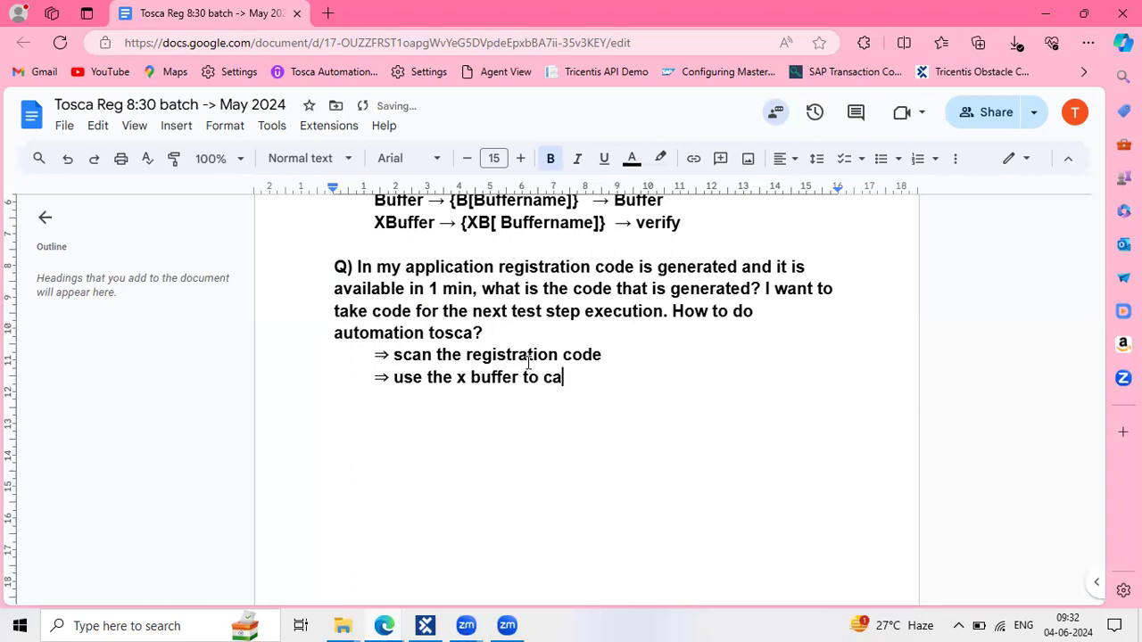
type("pture the ")
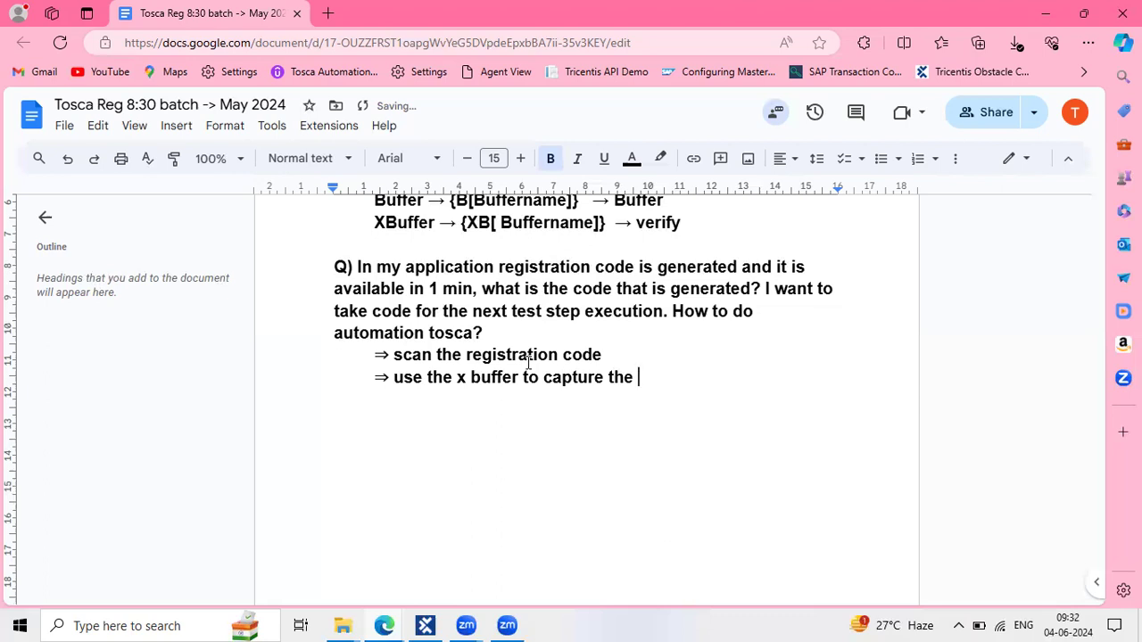
type("value")
Add '=> reuse the buffer value ({B[Buffer name]}' and append '-> {XB[buffername]}' to the capture line
key("Return")
type("s")
key("BackSpace")
key("Tab")
type("=> reuse")
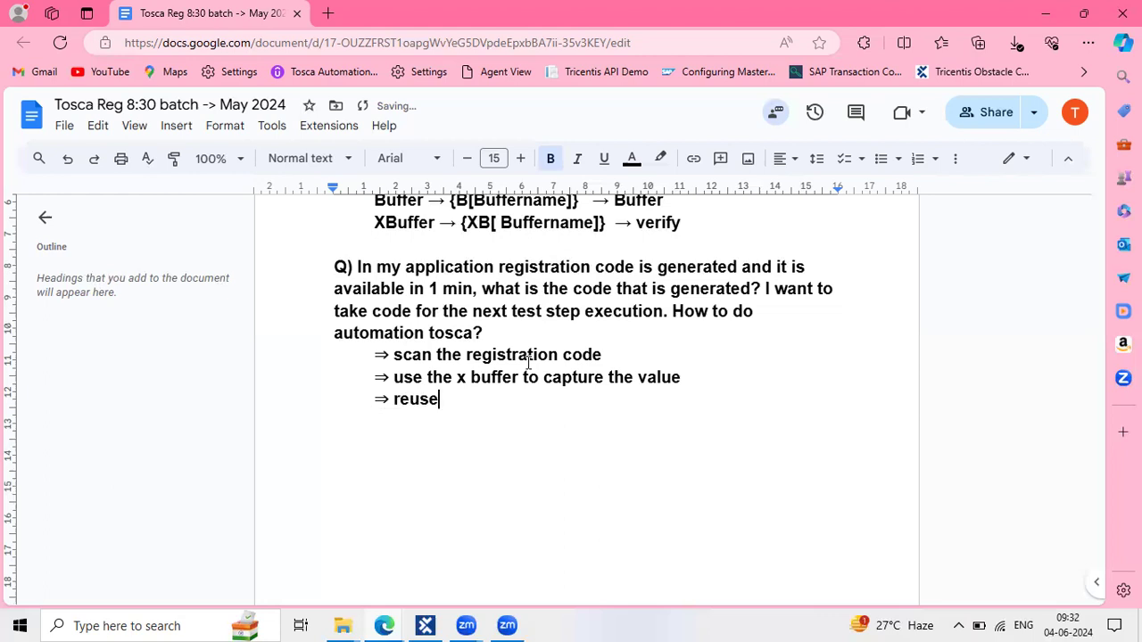
type(" the buffer val")
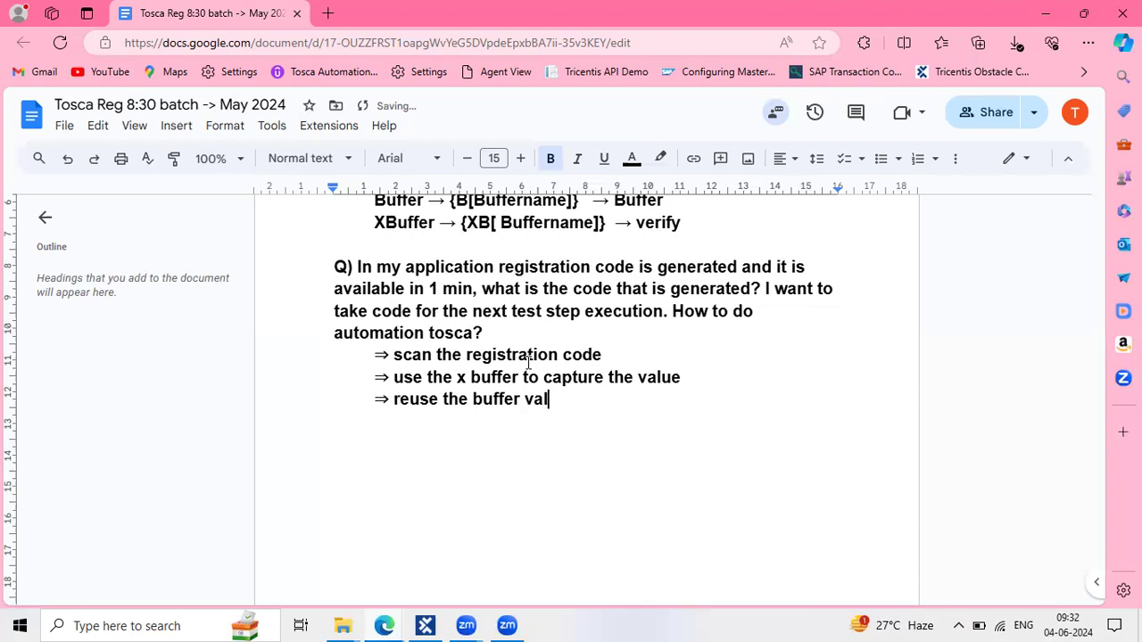
type("ue ({B[Bu")
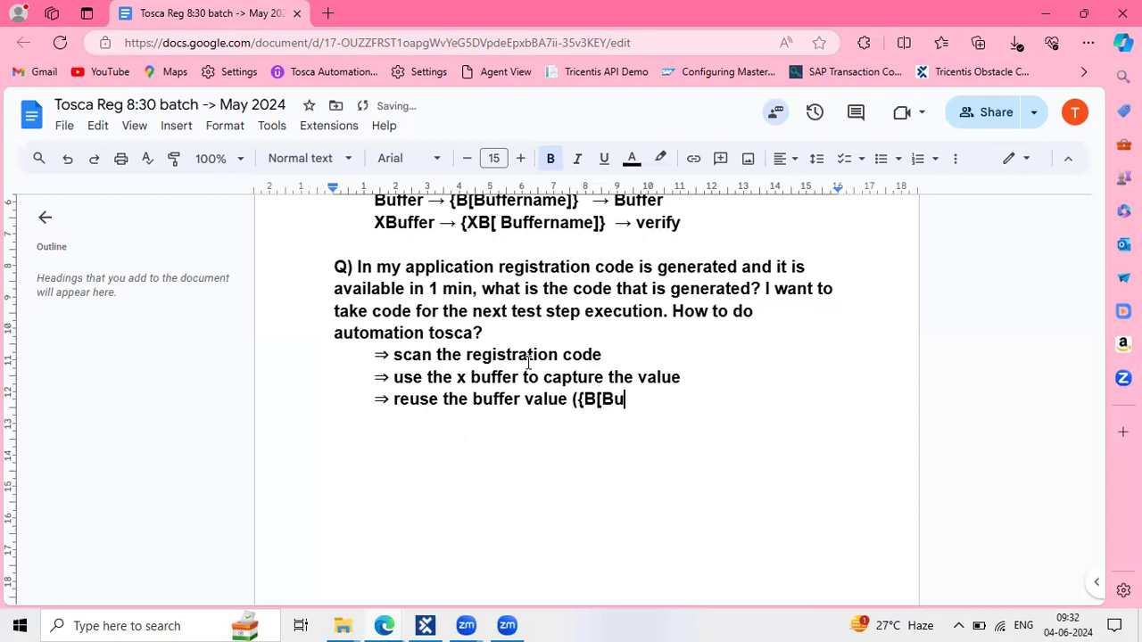
type("ffer name")
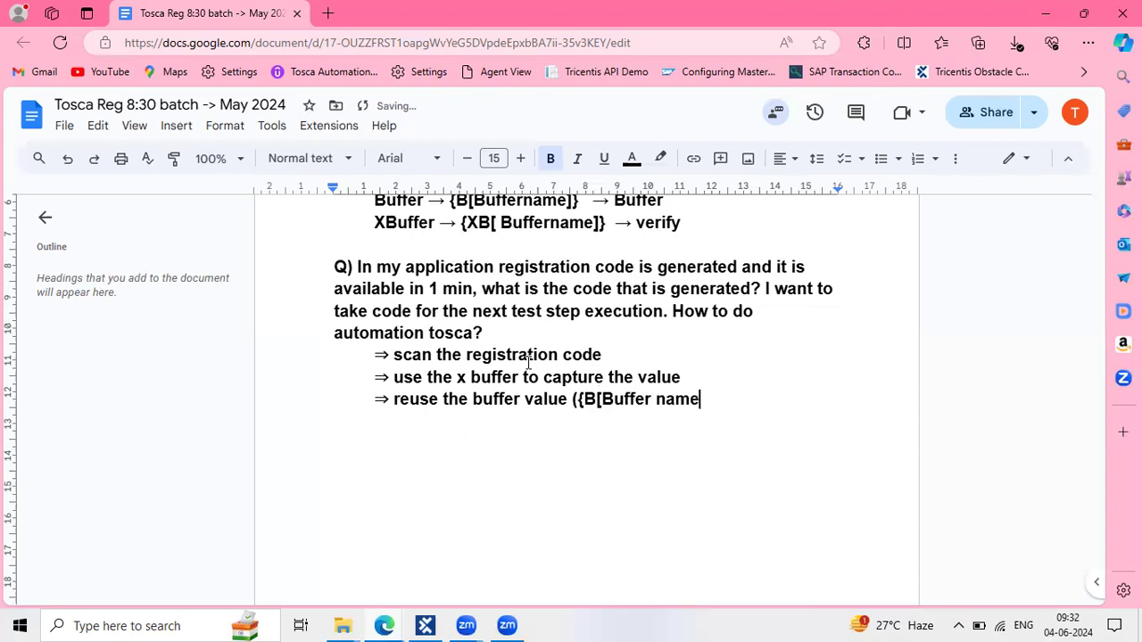
type("]}")
key("Down")
left_click(709, 370)
type("->")
type(" {")
type("XB")
type("[buff")
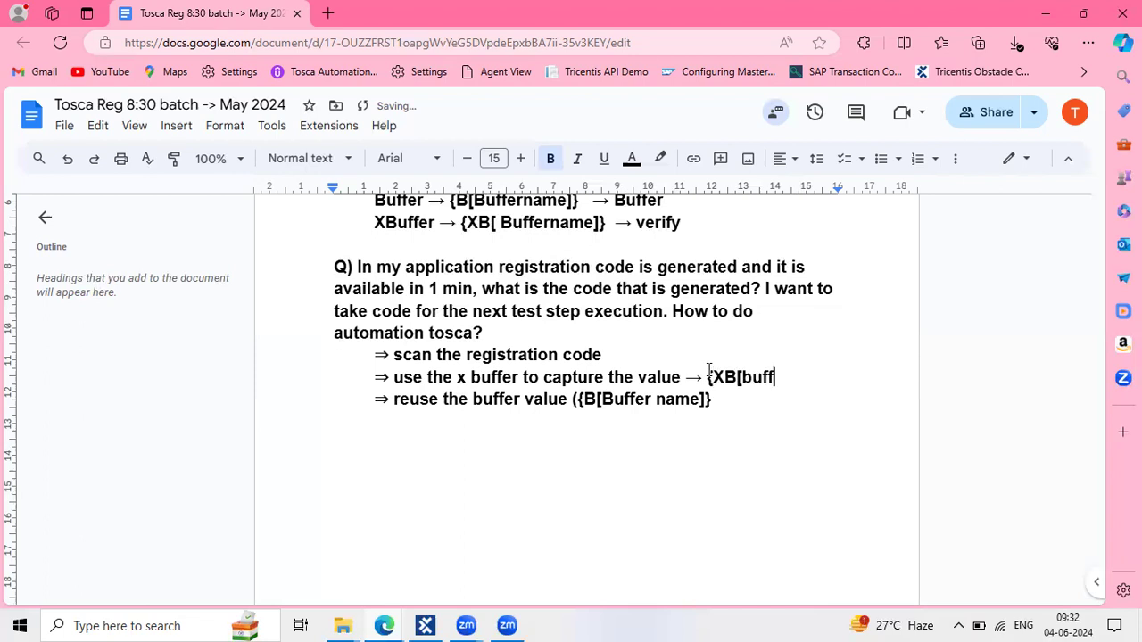
type("ername]")
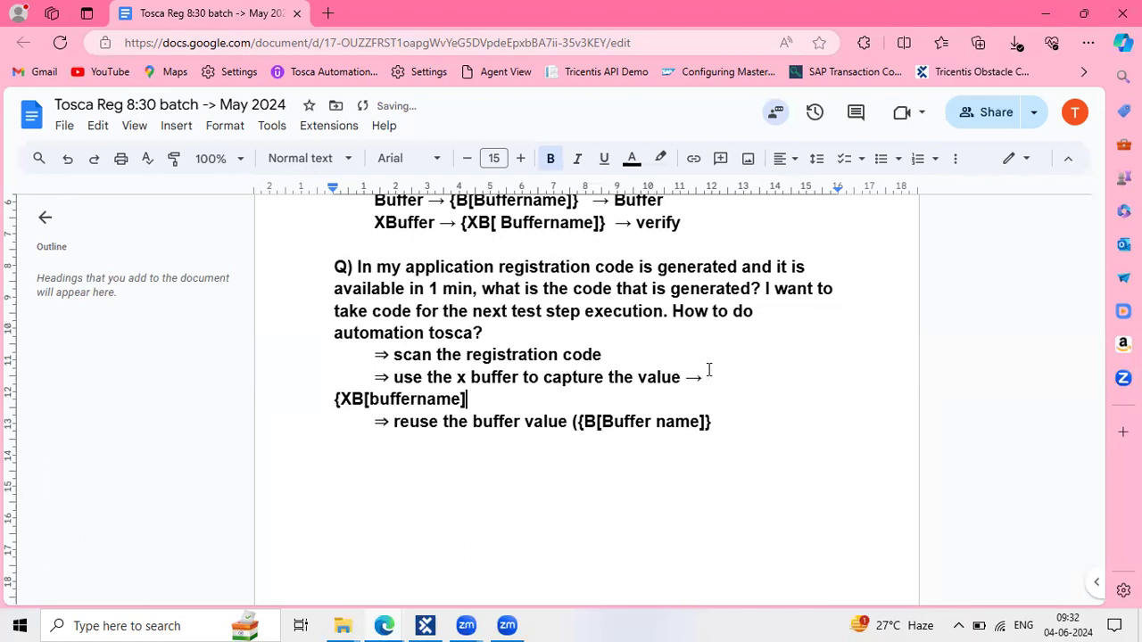
type("}")
key("Return")
key("BackSpace")
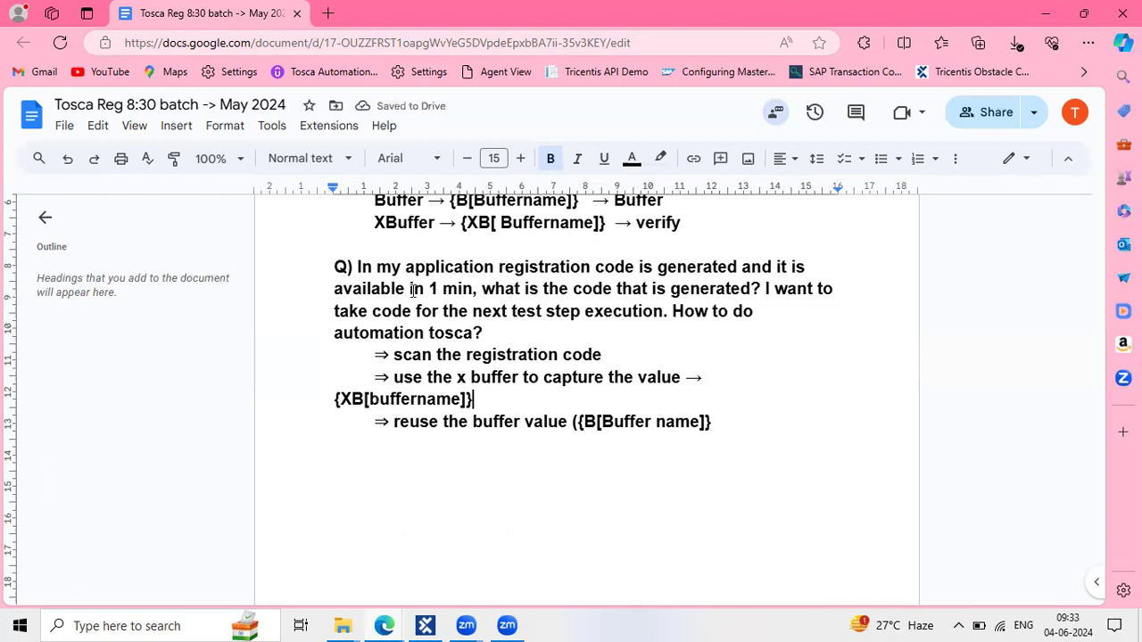
left_click(502, 330)
Delete the space in 'x buffer' so the capture line reads 'use the xbuffer to capture the value'
left_click(330, 266, "shift")
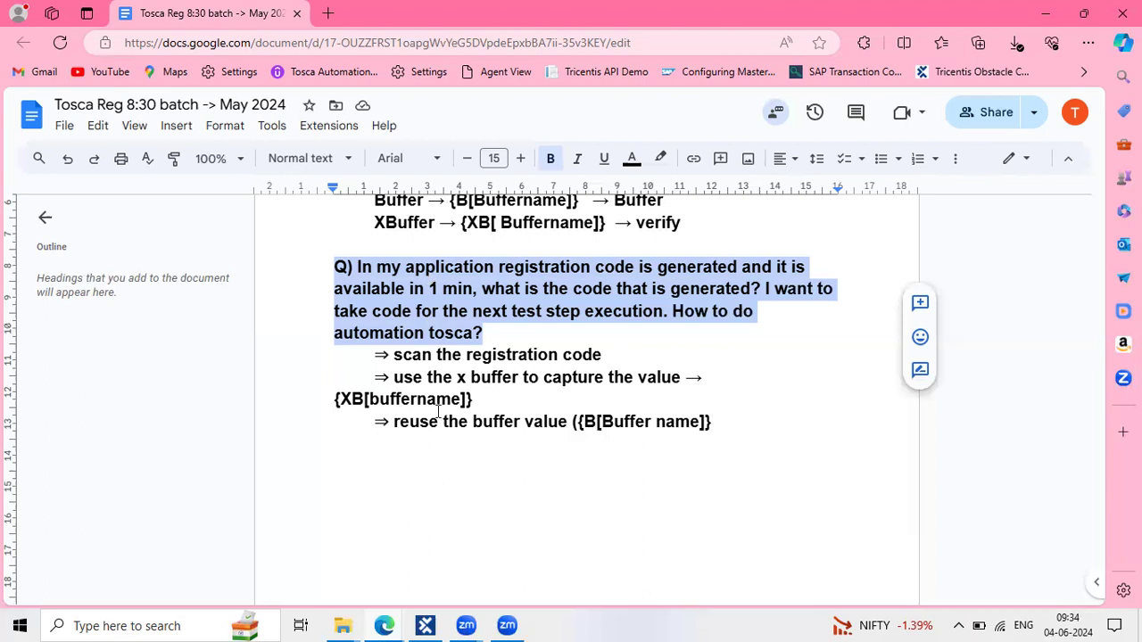
left_click(468, 378)
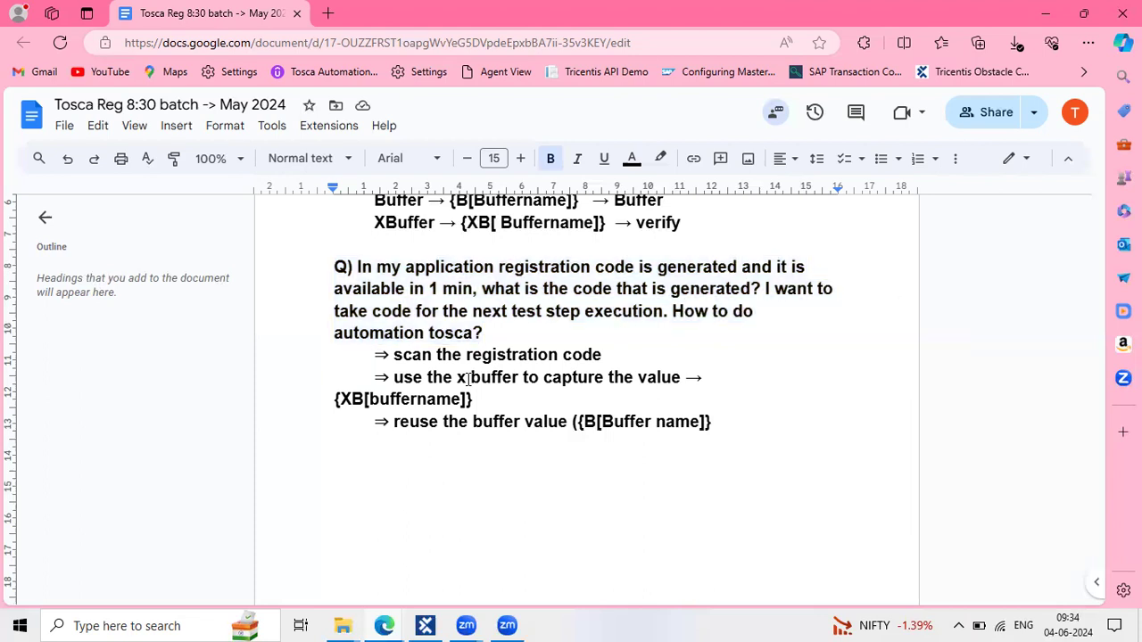
key("BackSpace")
Replace the lowercase x with a capital X to make 'Xbuffer' in the capture step
type("B")
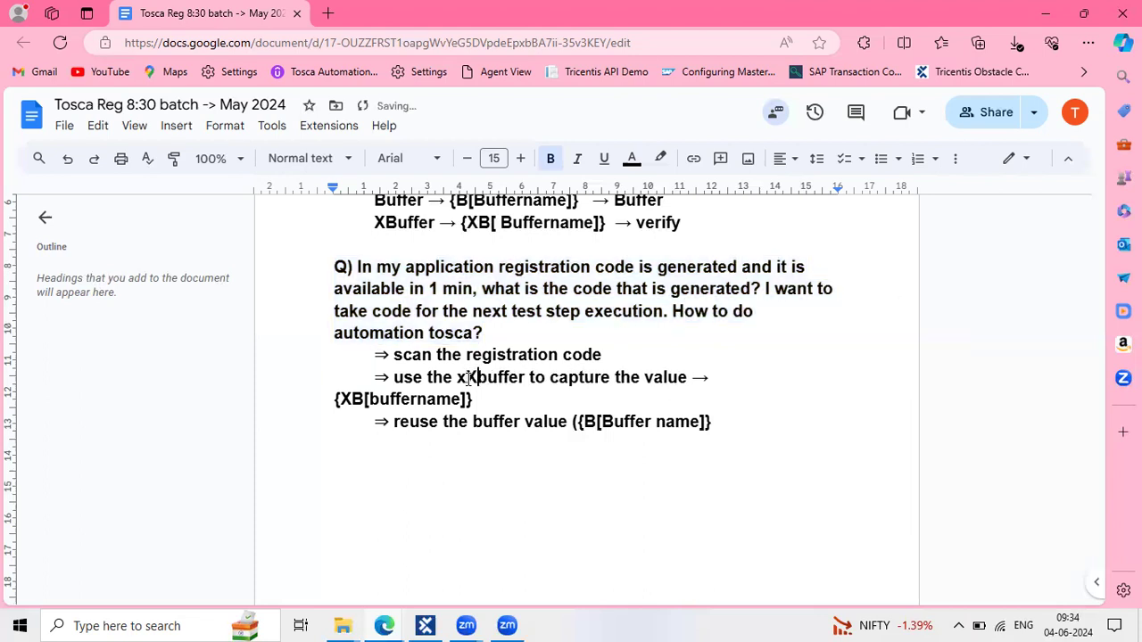
key("Left")
key("BackSpace")
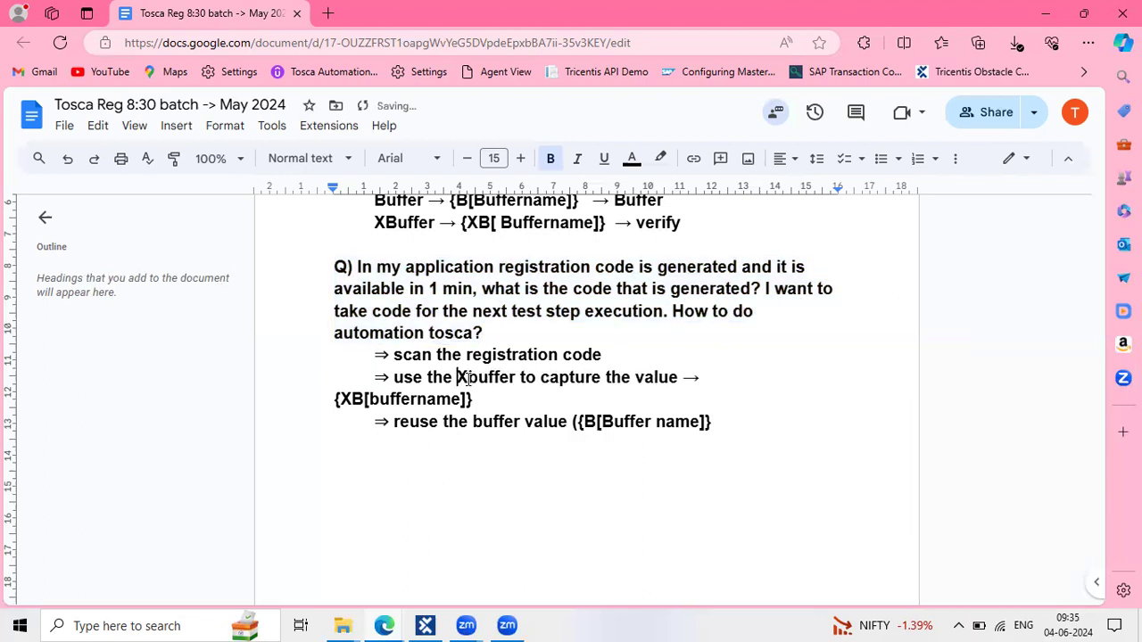
scroll(575, 419, "down", 1)
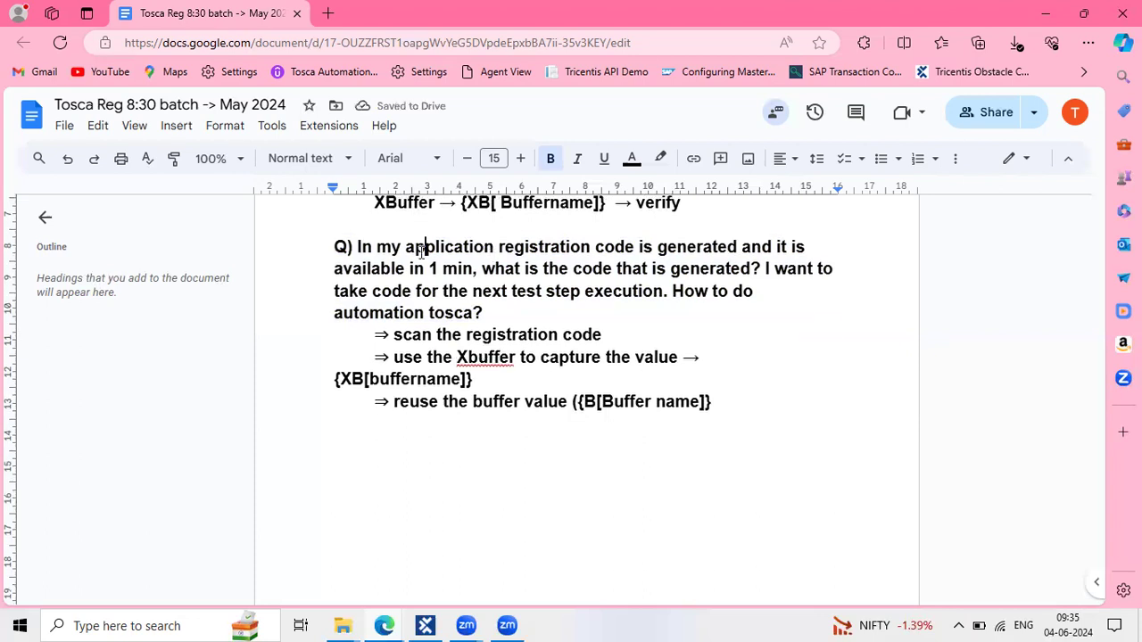
left_click(649, 343)
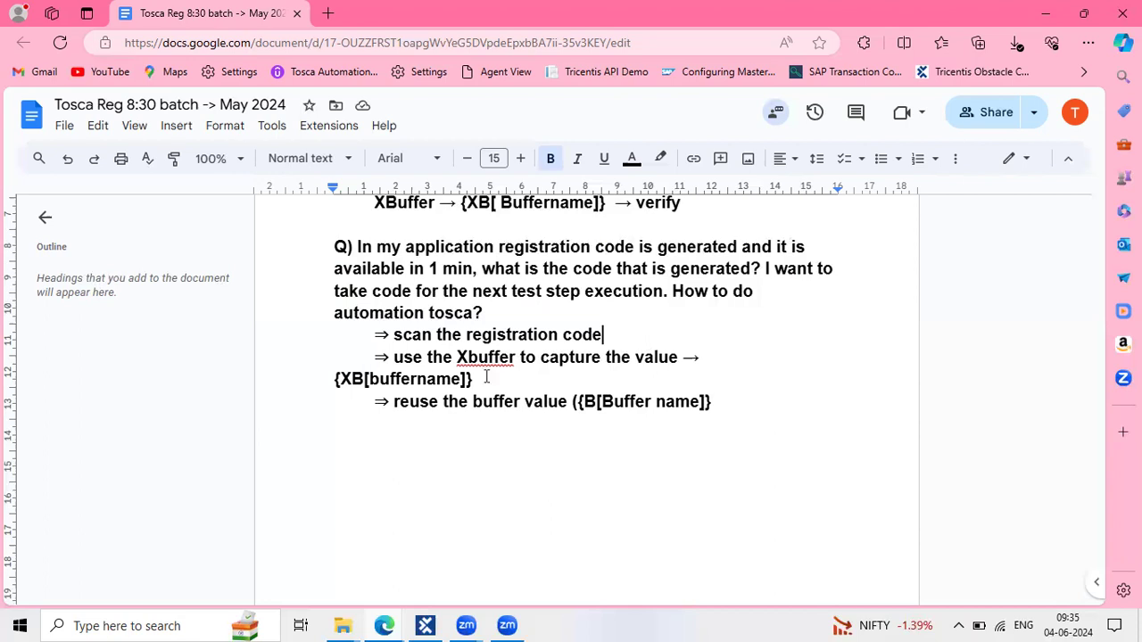
Insert 'verify' after the arrow before {XB[buffername]} in the capture step
left_click(354, 243)
left_click(489, 312, "shift")
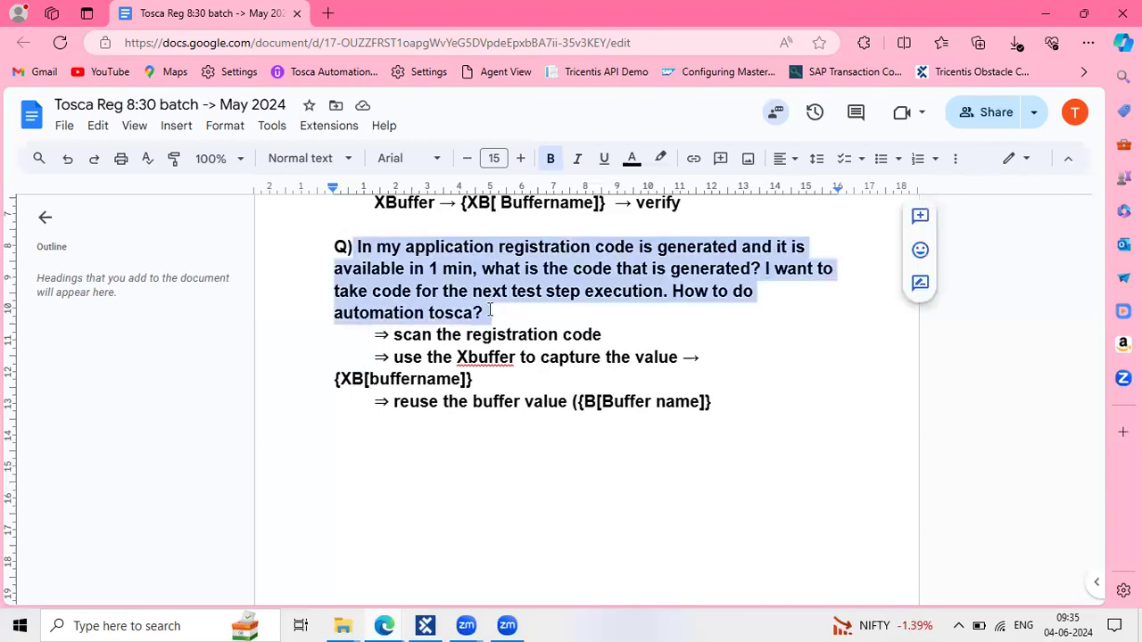
left_click(489, 313)
left_click(357, 247, "shift")
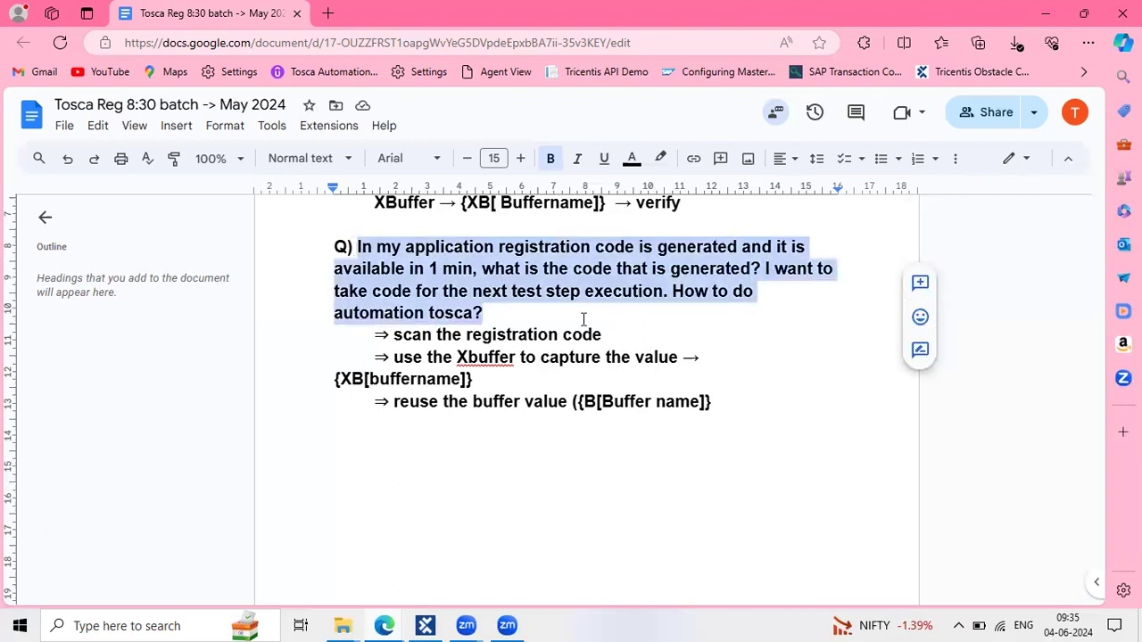
left_click_drag(599, 334, 435, 334)
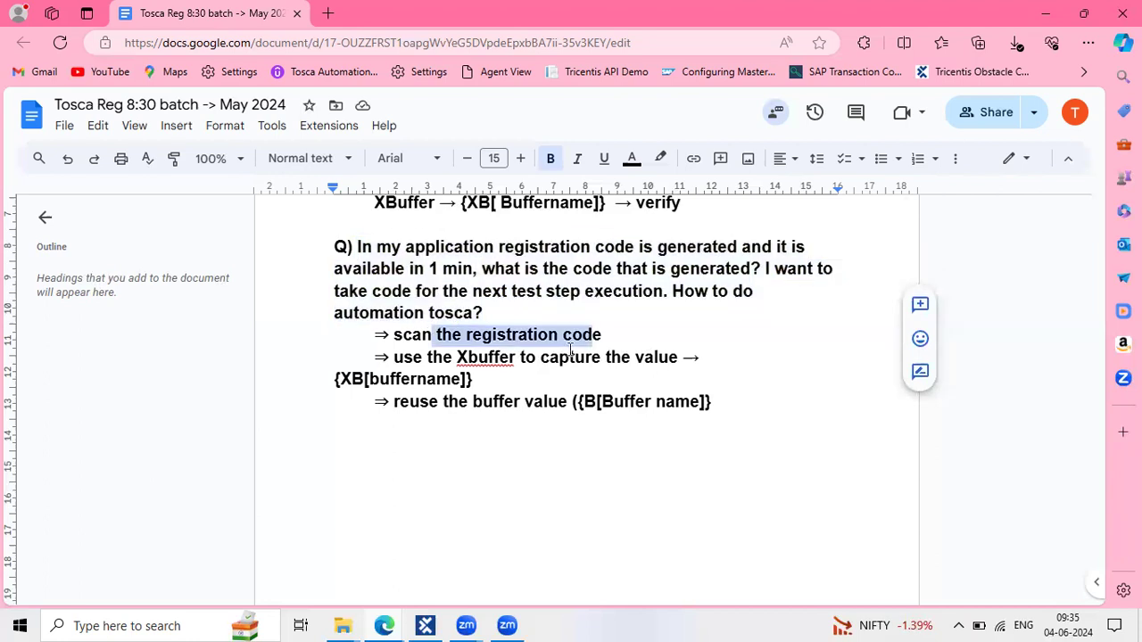
left_click_drag(611, 334, 393, 335)
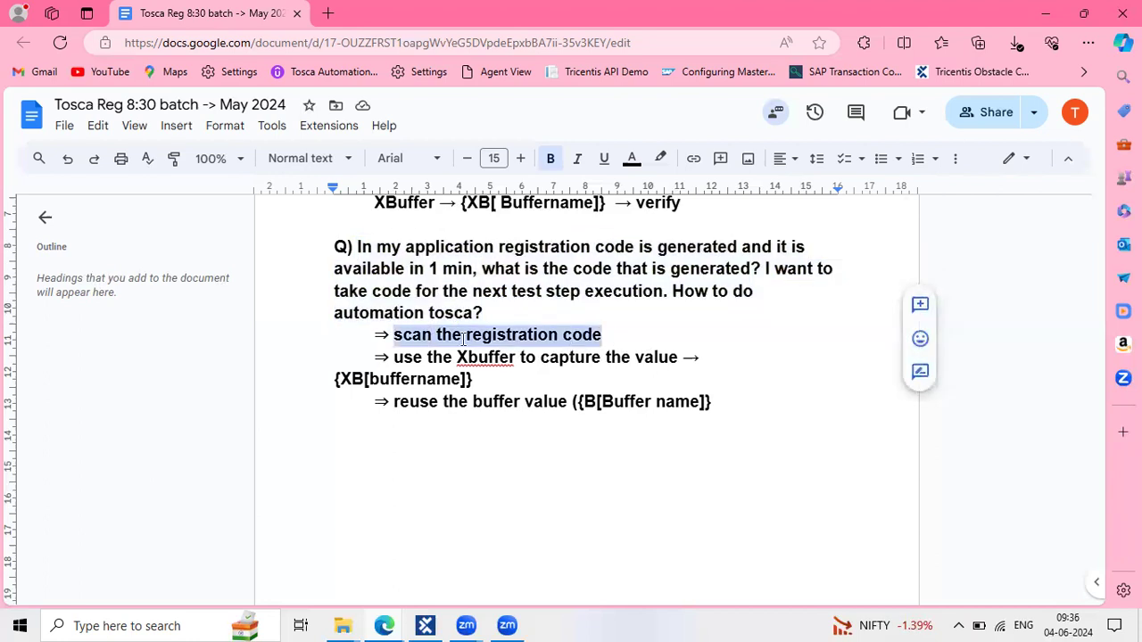
left_click_drag(457, 357, 543, 359)
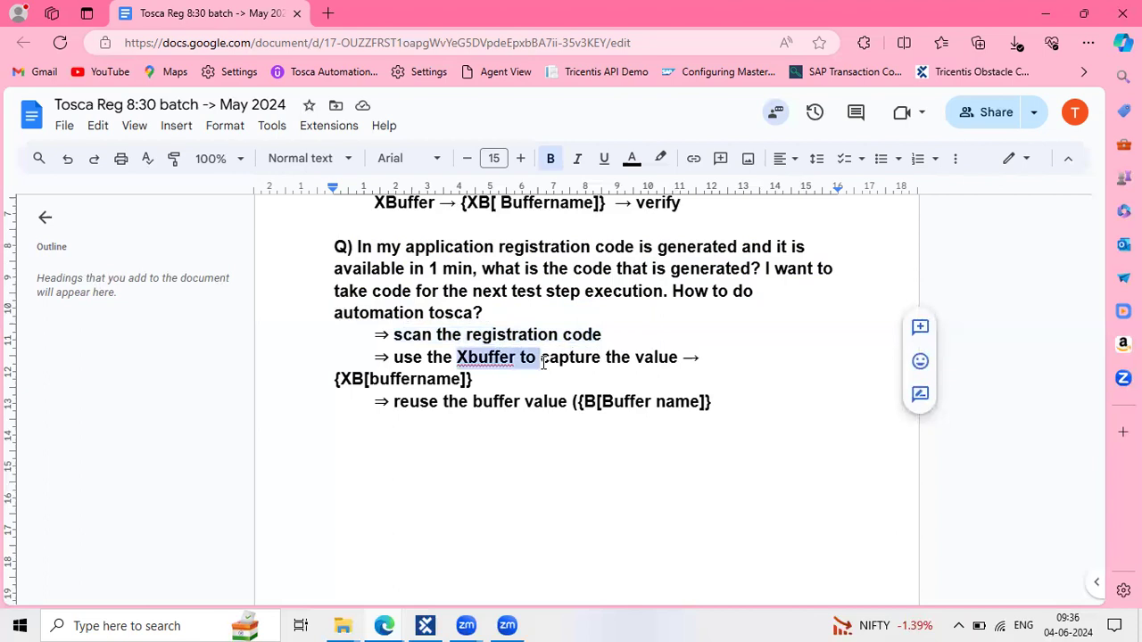
left_click(712, 360)
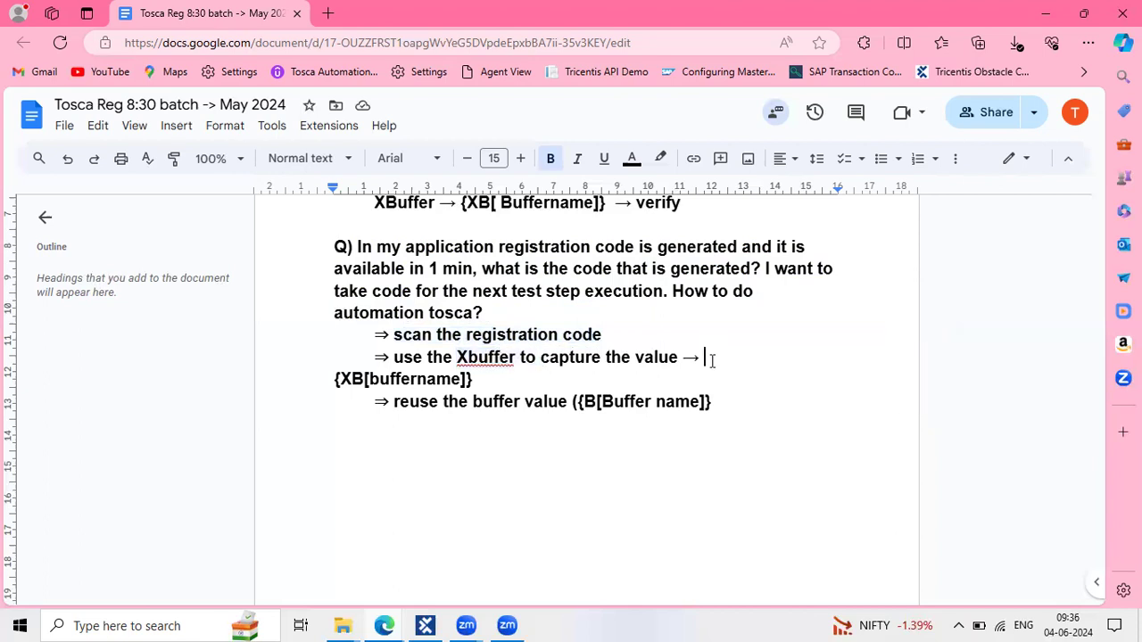
type("verify")
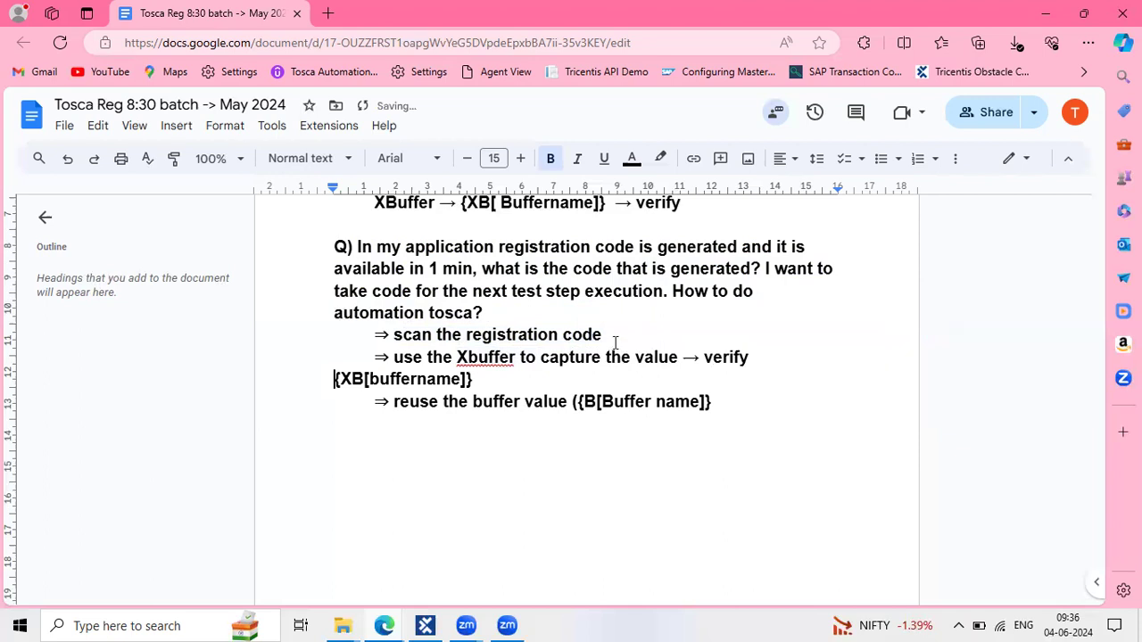
Delete the stray '(' so the reuse step reads 'reuse the buffer value {B[Buffer name]}'
left_click_drag(485, 379, 326, 372)
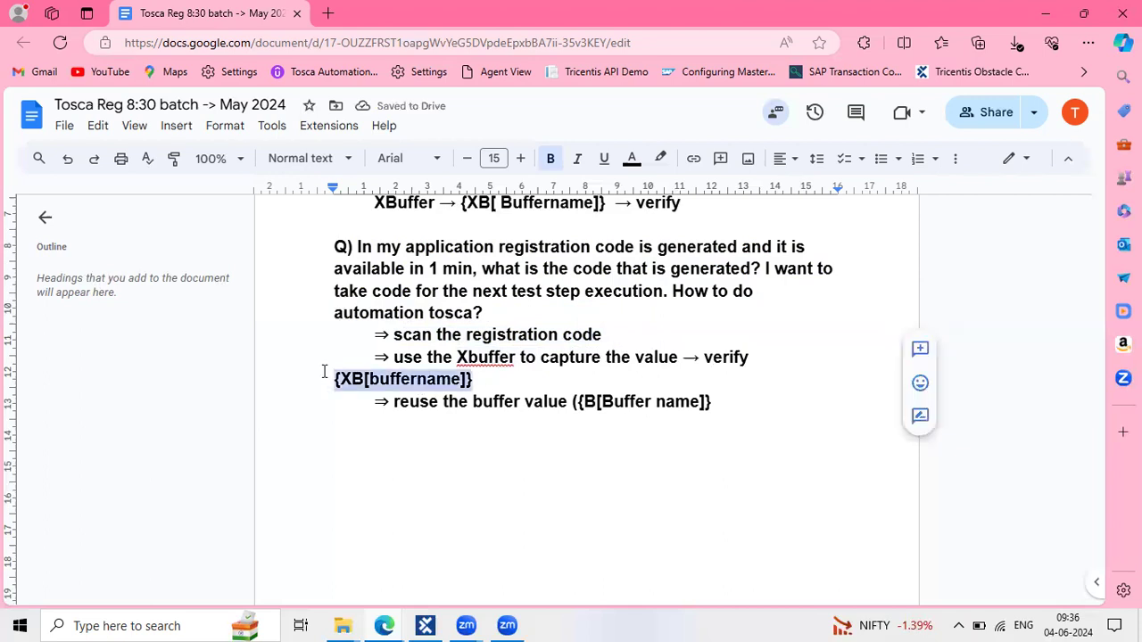
double_click(459, 357)
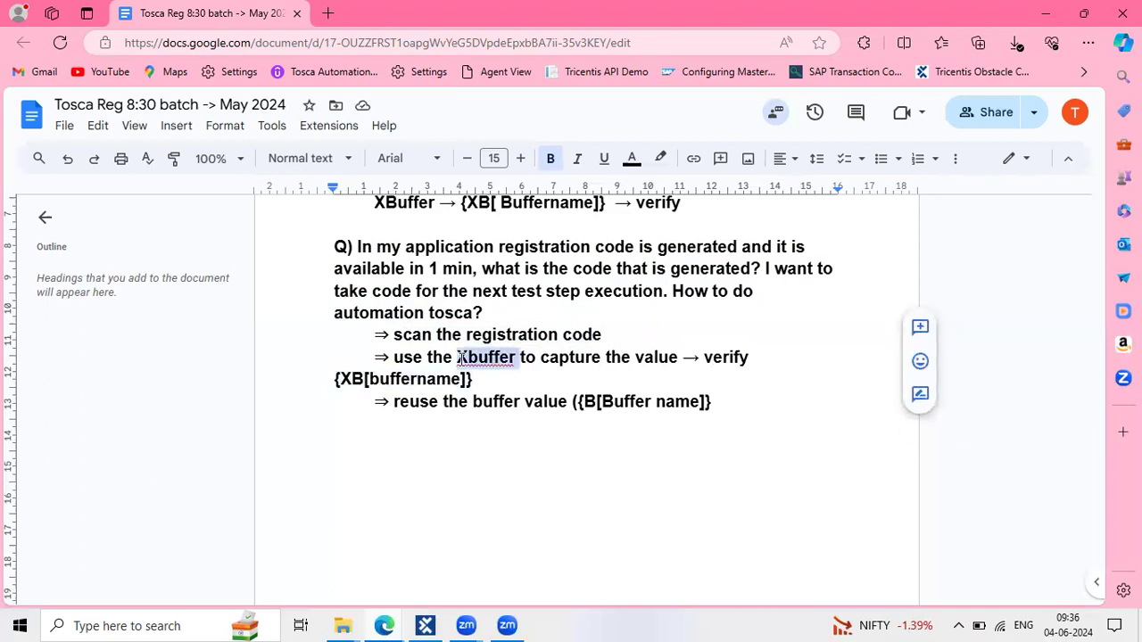
left_click(656, 403)
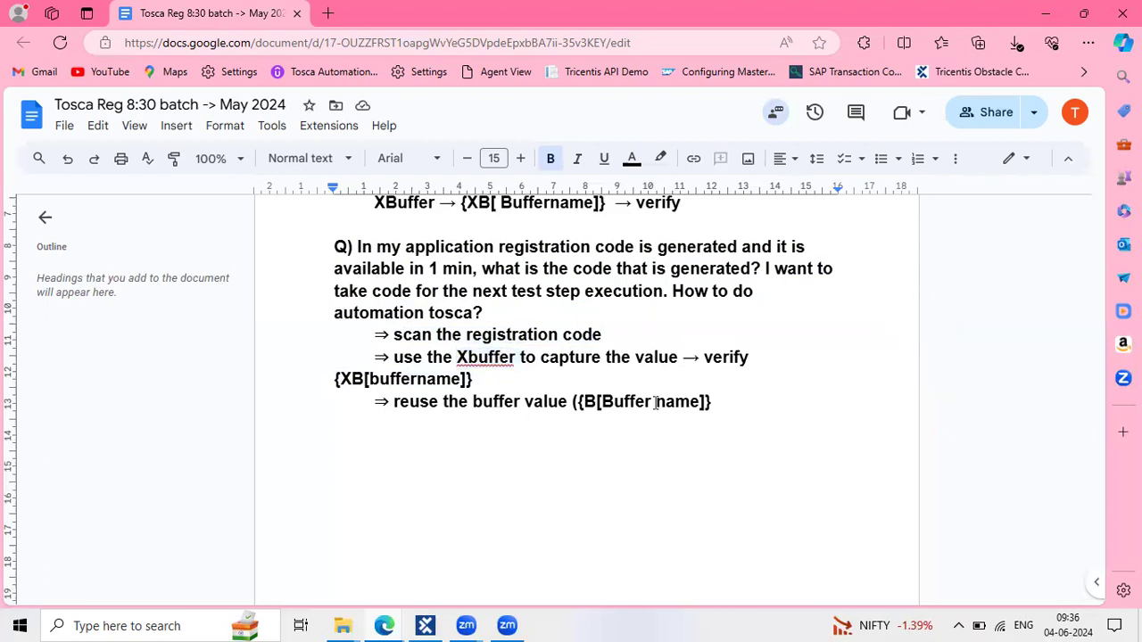
left_click(578, 402)
key("BackSpace")
left_click(734, 402)
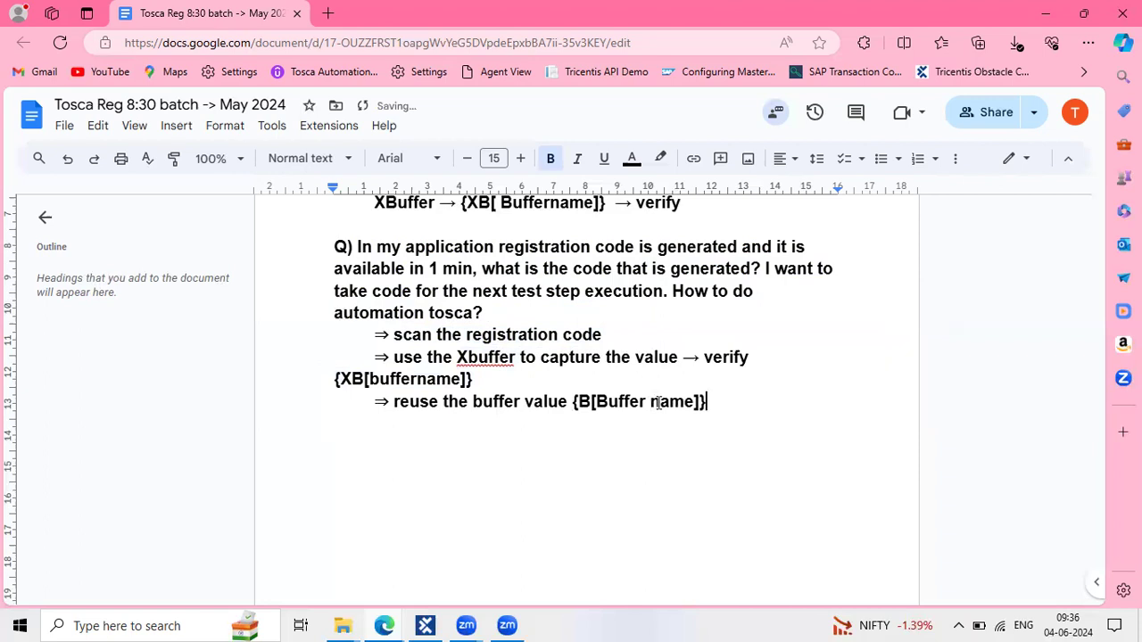
left_click(527, 401, "shift")
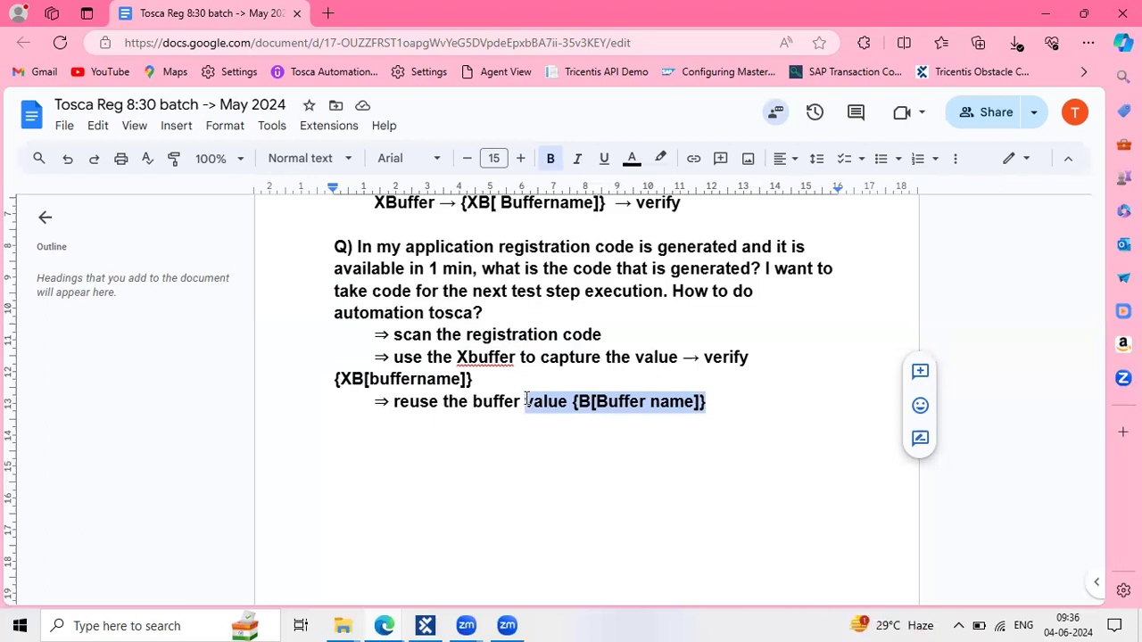
scroll(538, 371, "up", 1)
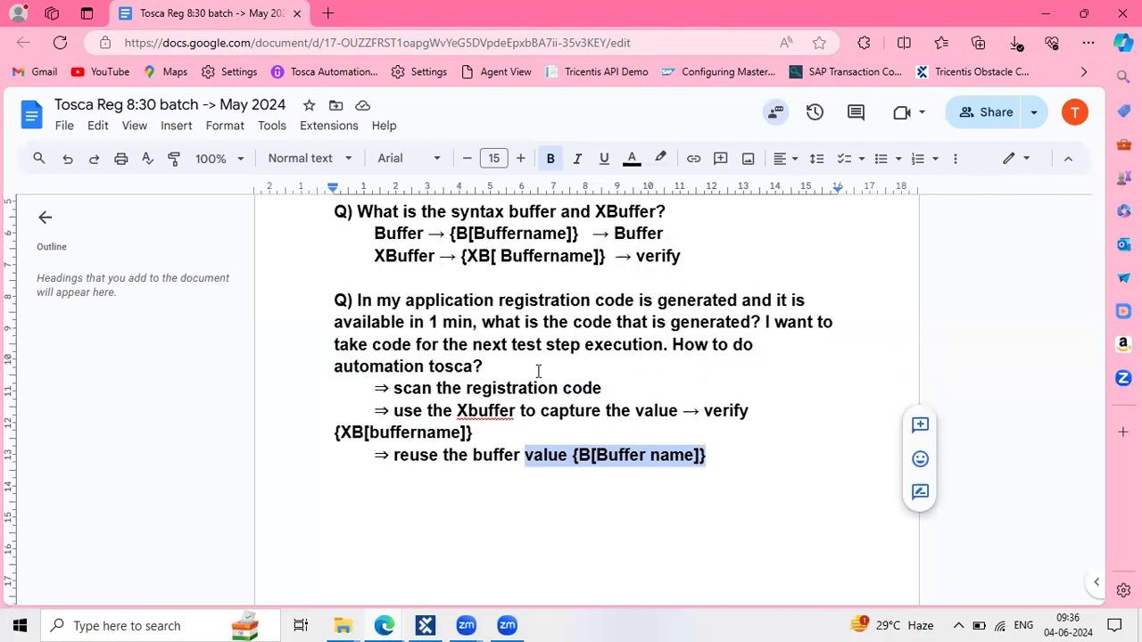
scroll(538, 370, "up", 1)
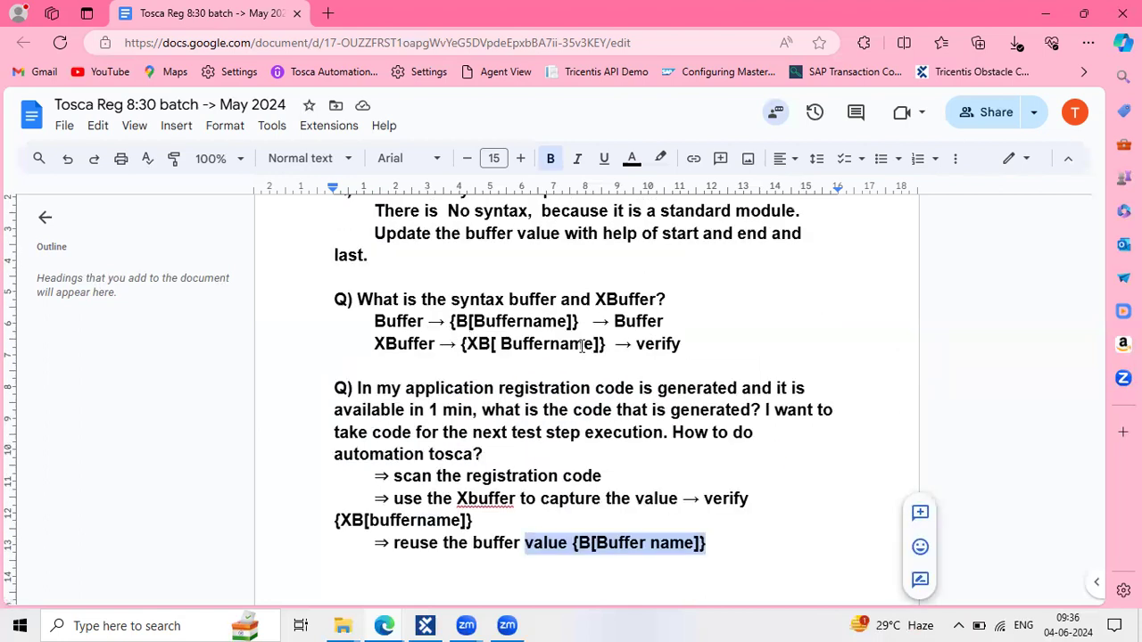
left_click(703, 338)
left_click(593, 323)
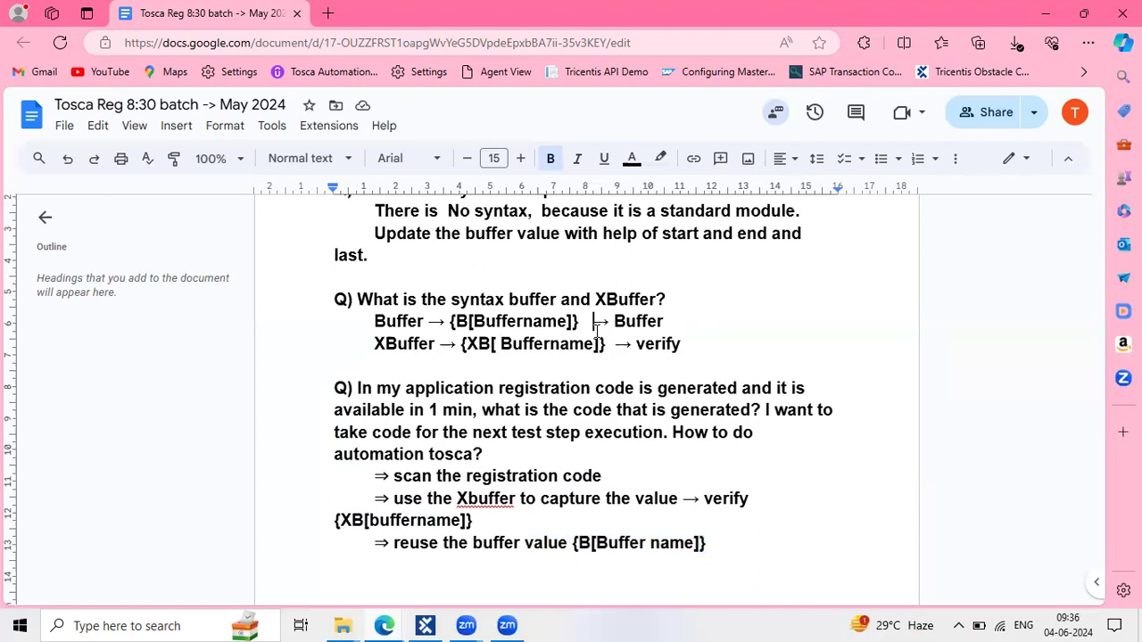
left_click_drag(609, 327, 664, 321)
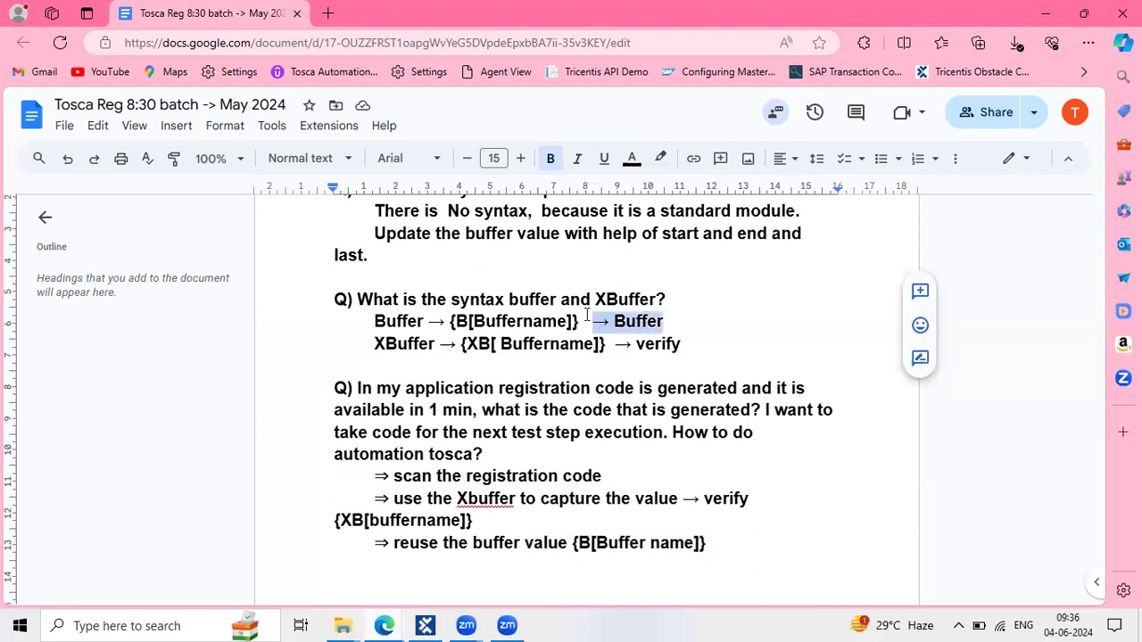
left_click_drag(389, 323, 576, 321)
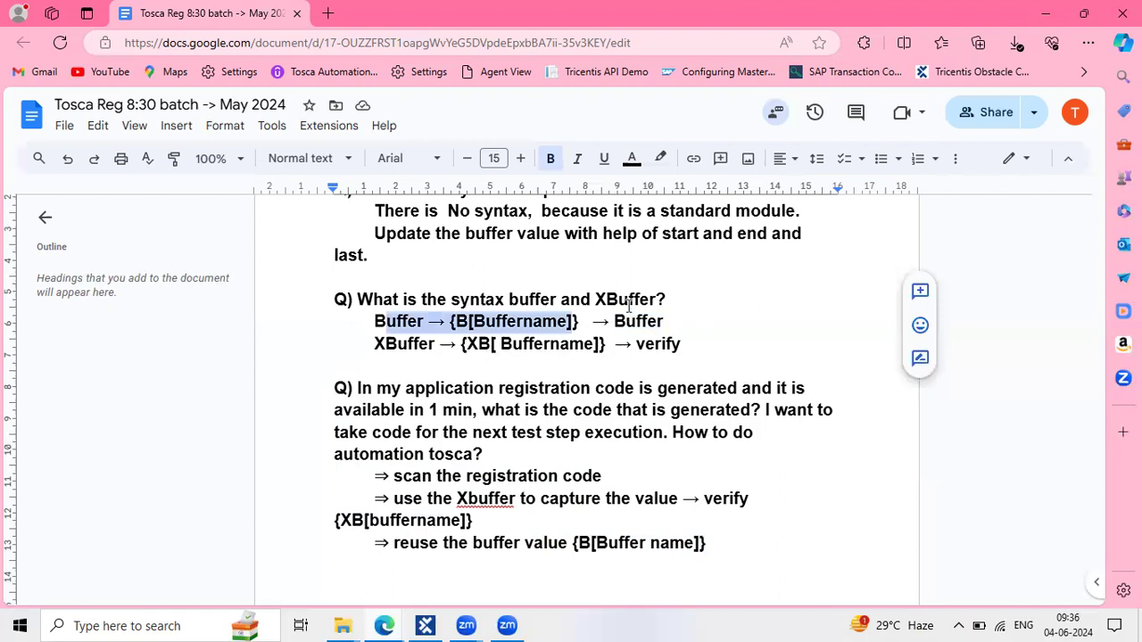
left_click(691, 308)
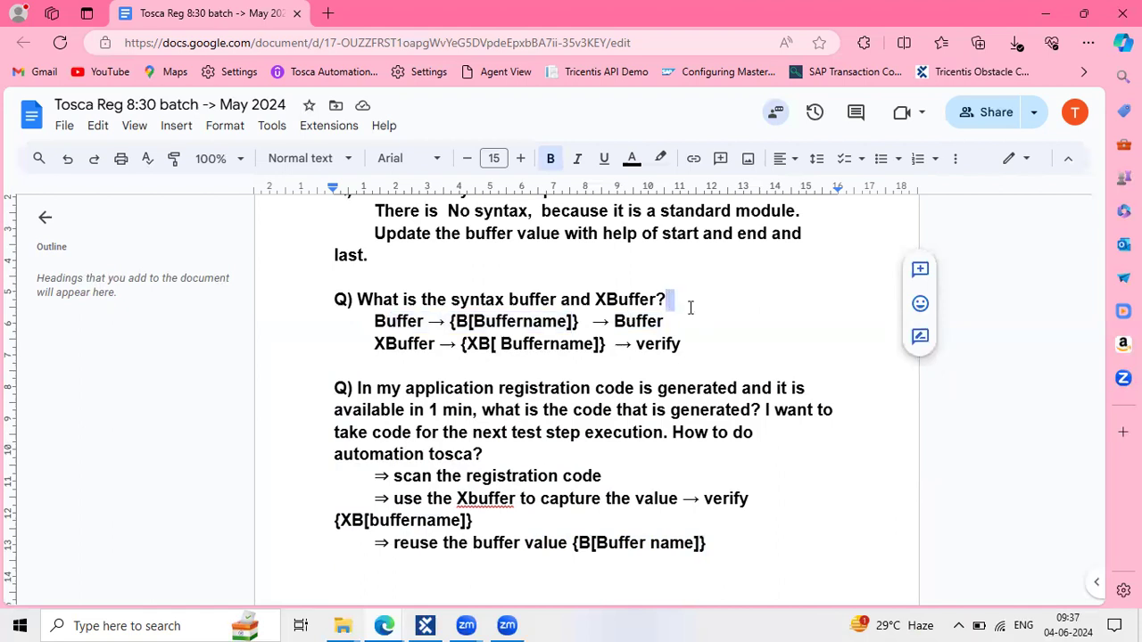
left_click(668, 319)
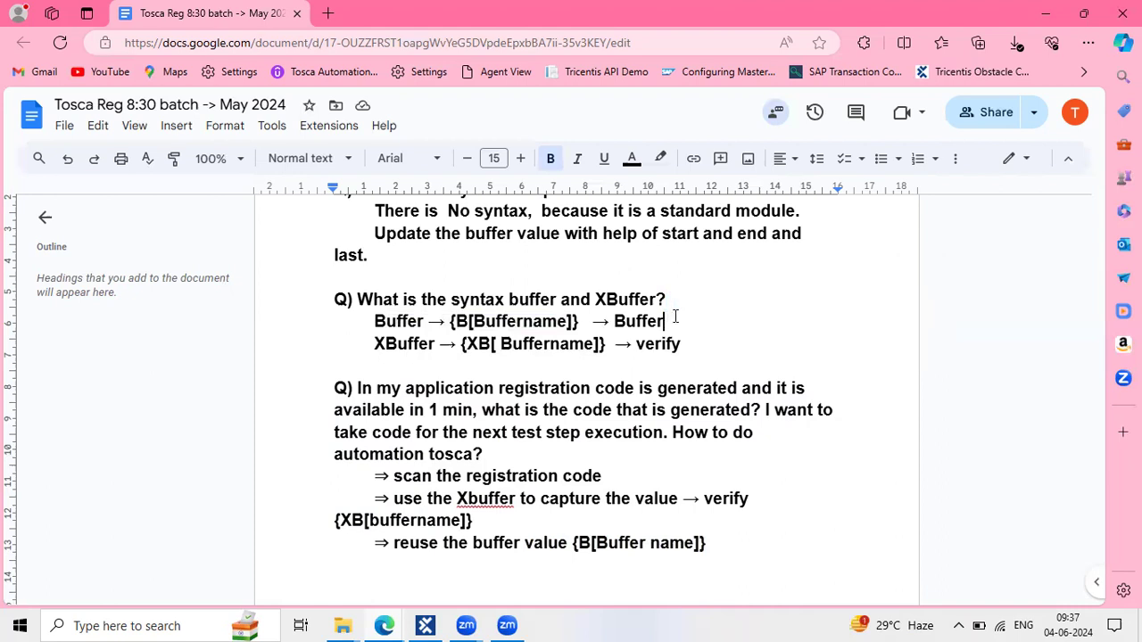
left_click(373, 331, "shift")
triple_click(373, 326)
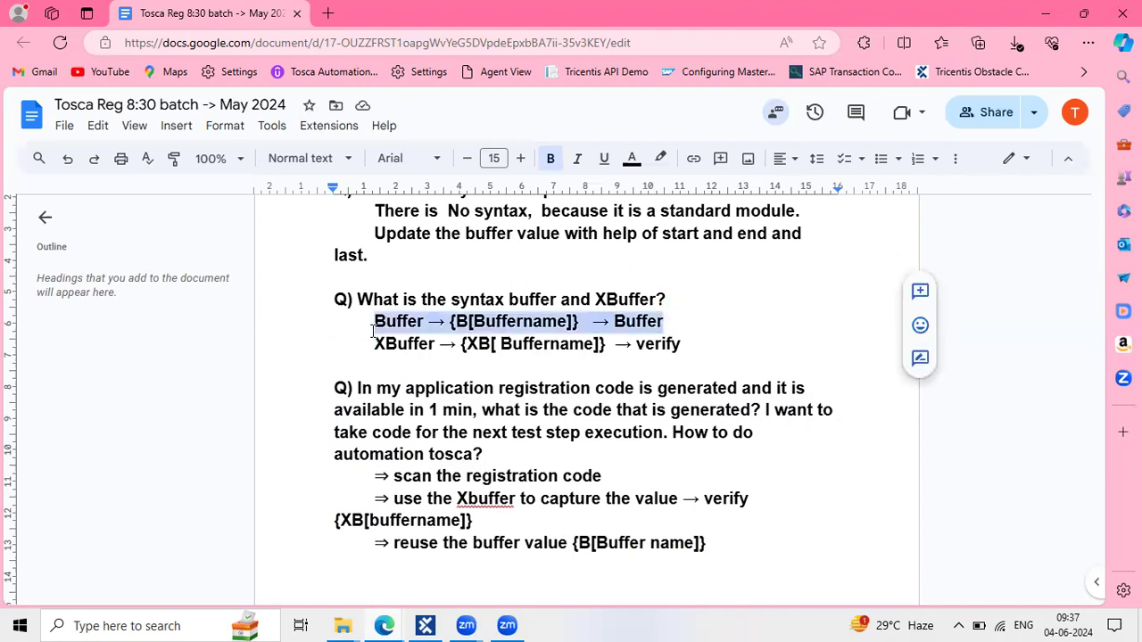
left_click(446, 323)
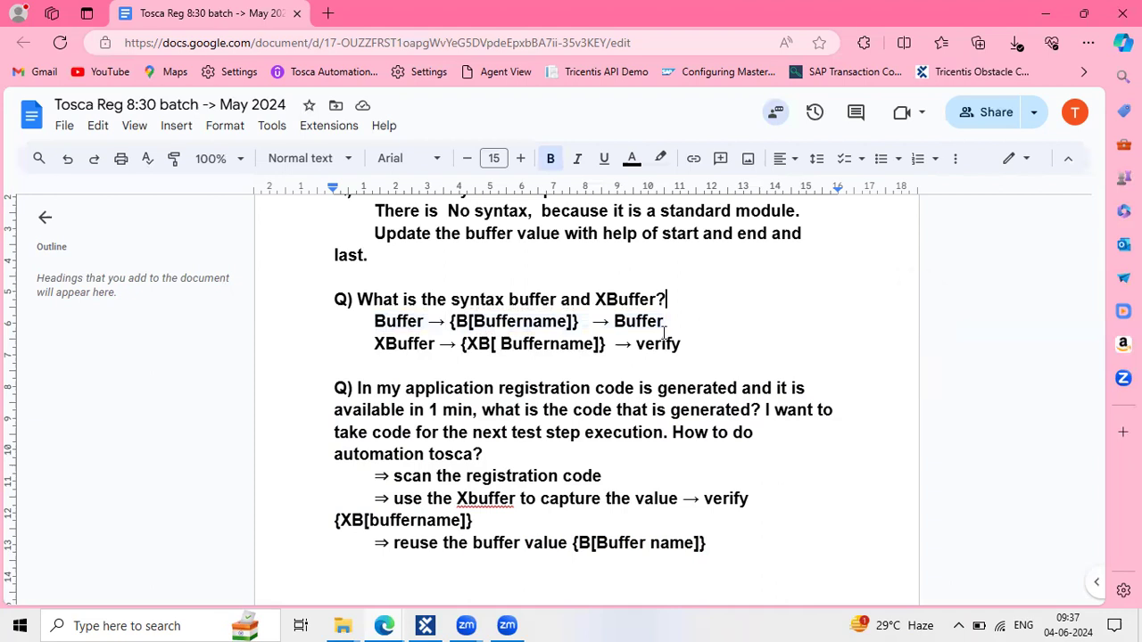
mouse_move(375, 343)
left_mouse_down()
mouse_move(668, 319)
mouse_move(685, 343)
mouse_move(669, 324)
mouse_move(373, 324)
left_mouse_up()
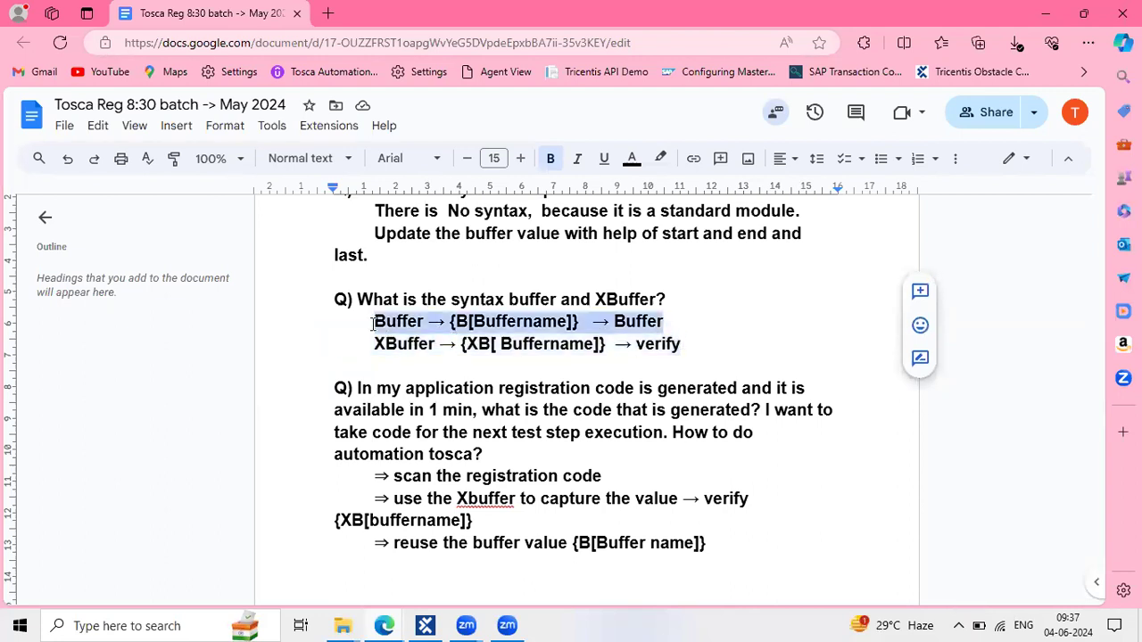
double_click(480, 323)
left_click_drag(451, 325, 581, 324)
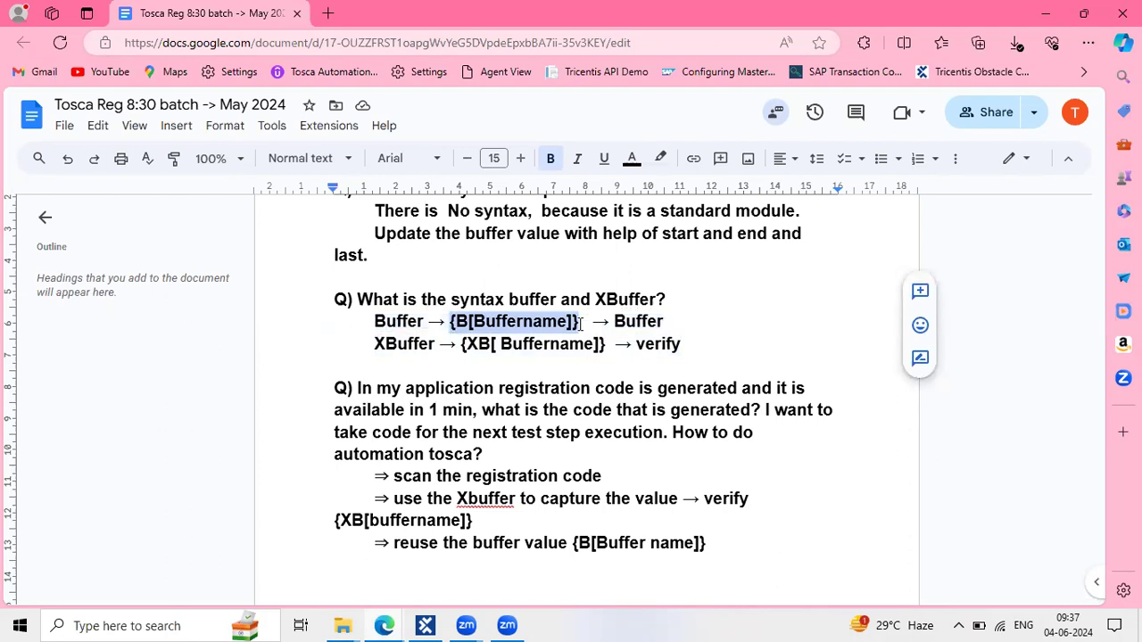
Review the Buffer {B[Buffername]} syntax in the Google Docs notes and clear its highlight
scroll(506, 378, "up", 3)
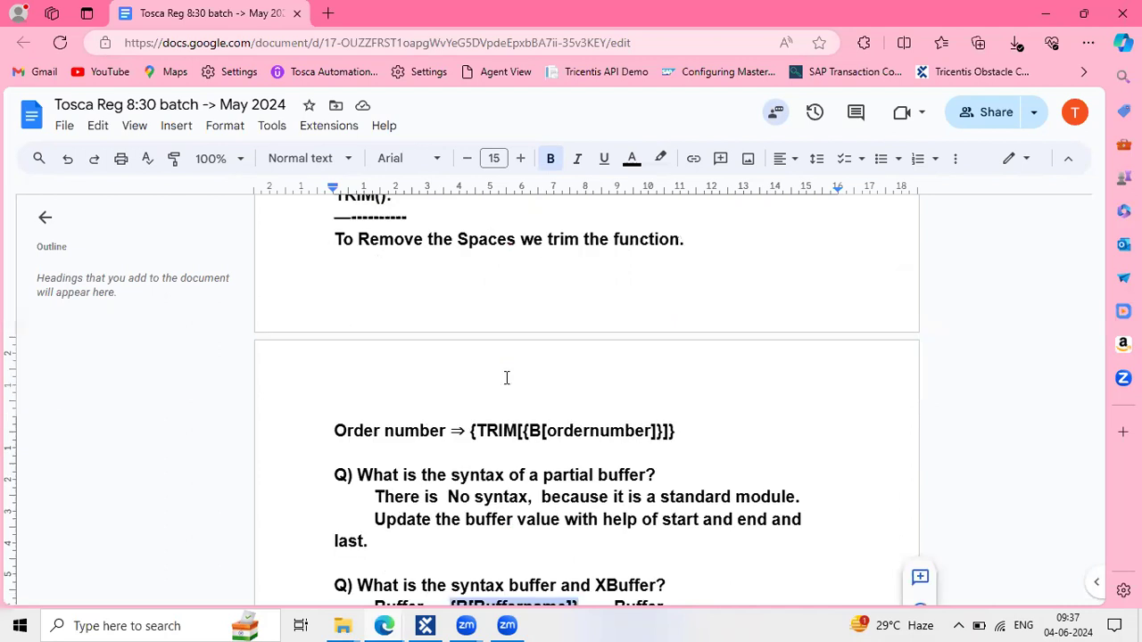
scroll(506, 378, "up", 2)
scroll(506, 378, "up", 3)
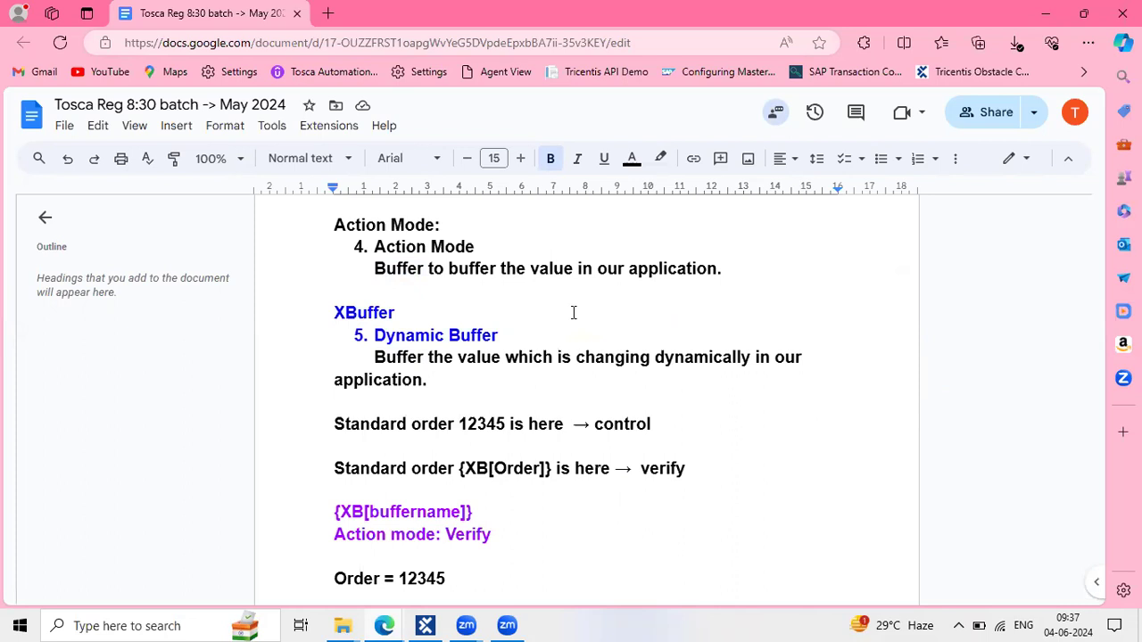
scroll(599, 440, "down", 2)
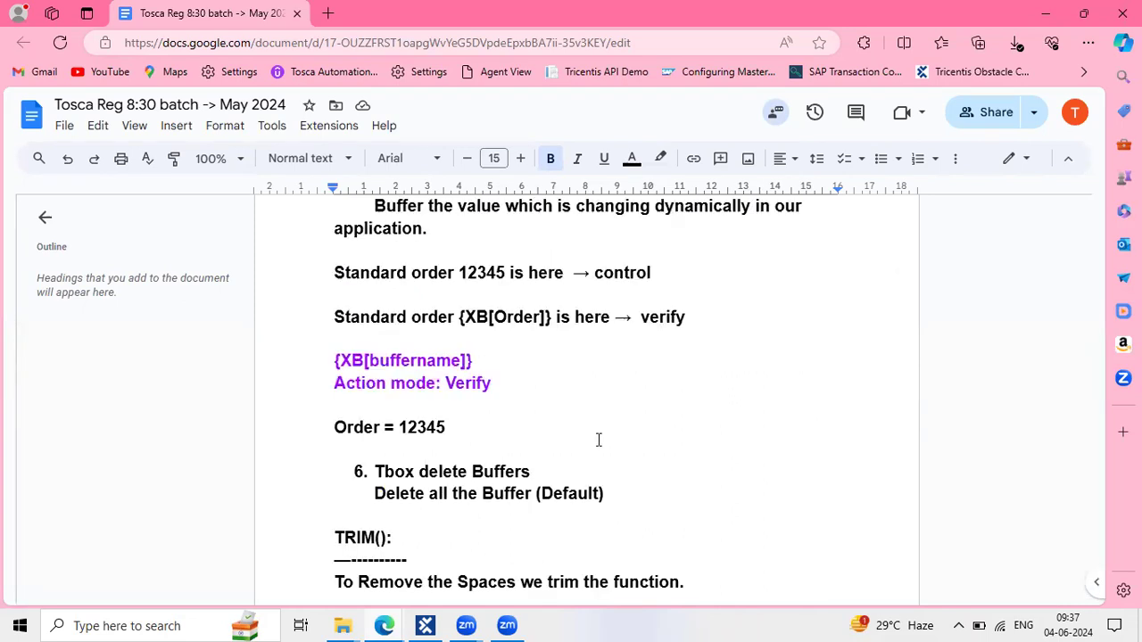
scroll(598, 440, "down", 4)
scroll(599, 440, "down", 1)
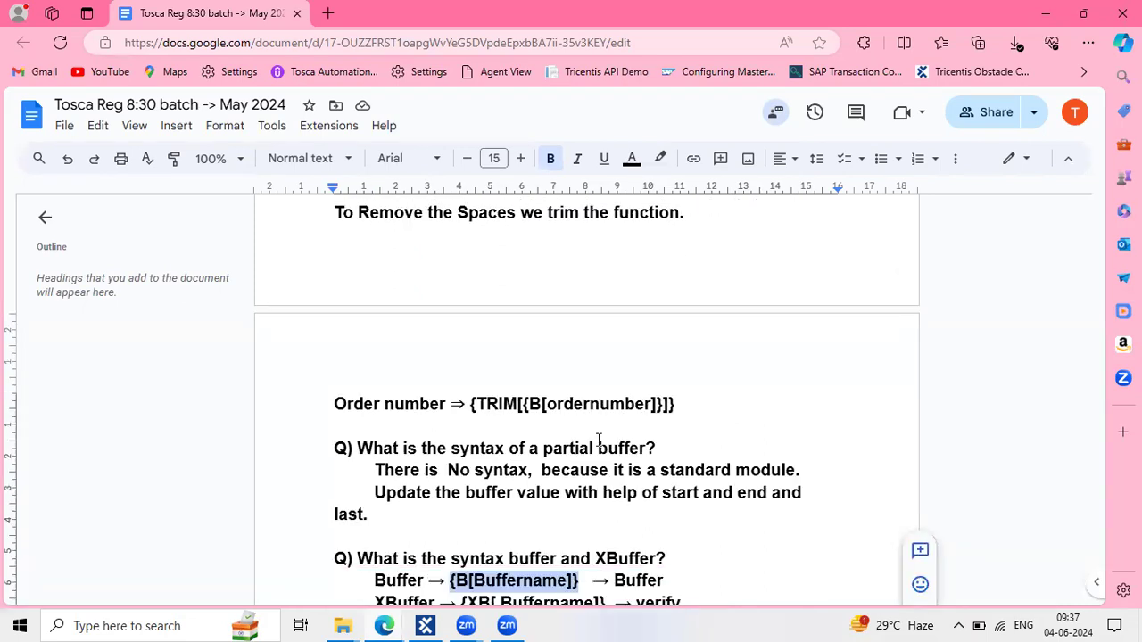
scroll(599, 440, "down", 2)
scroll(599, 440, "down", 4)
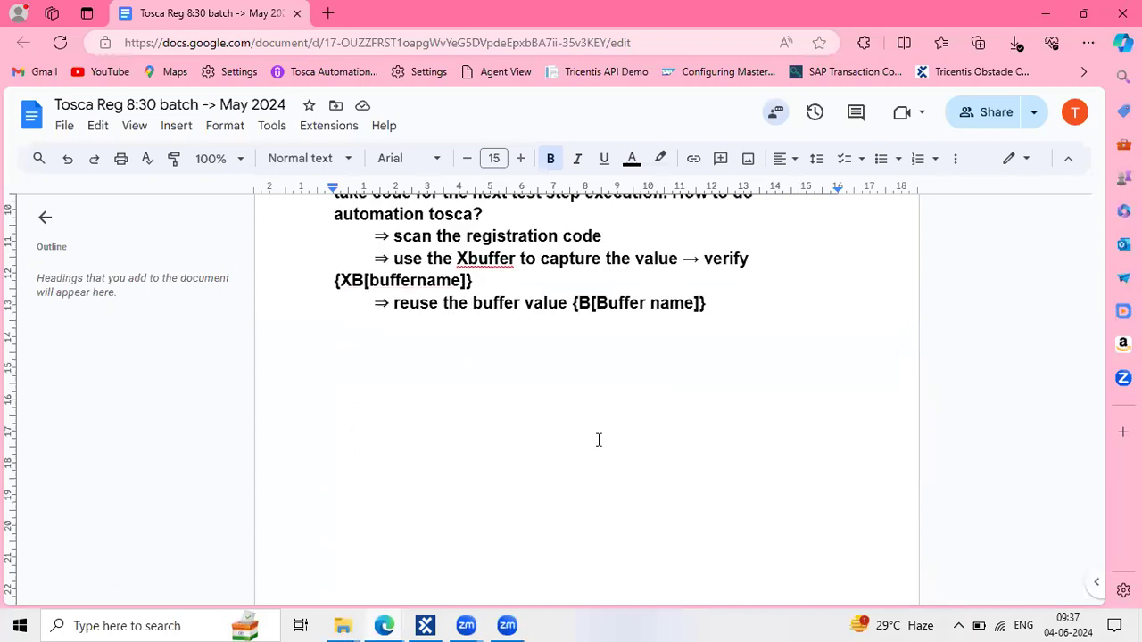
scroll(599, 440, "up", 2)
scroll(599, 440, "up", 2)
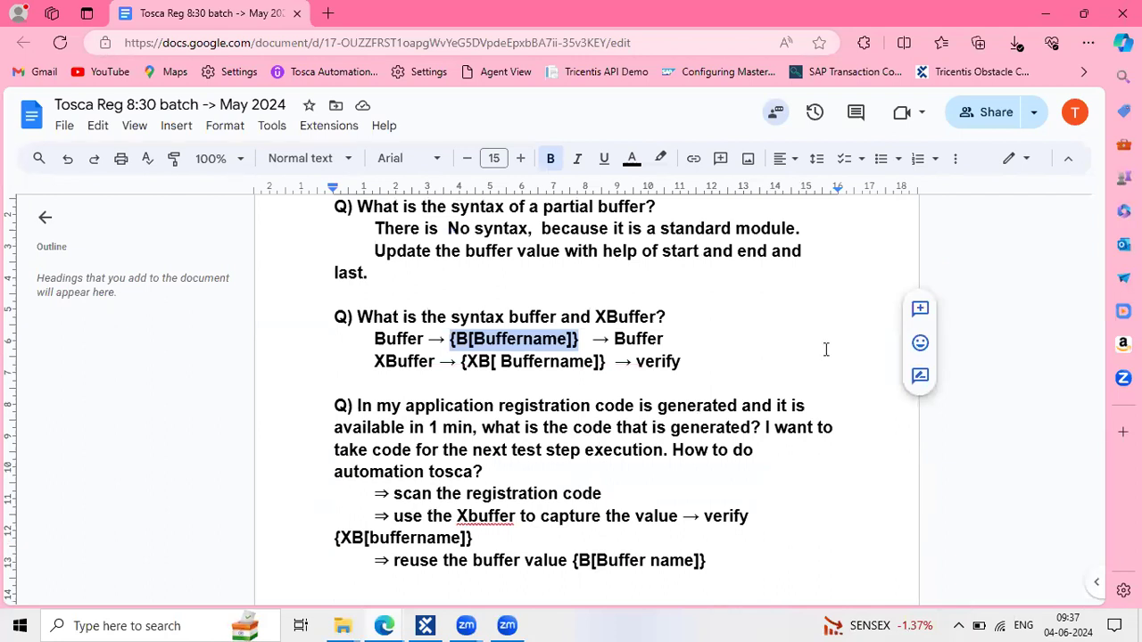
left_click(648, 449)
scroll(649, 451, "down", 1)
scroll(649, 453, "down", 1)
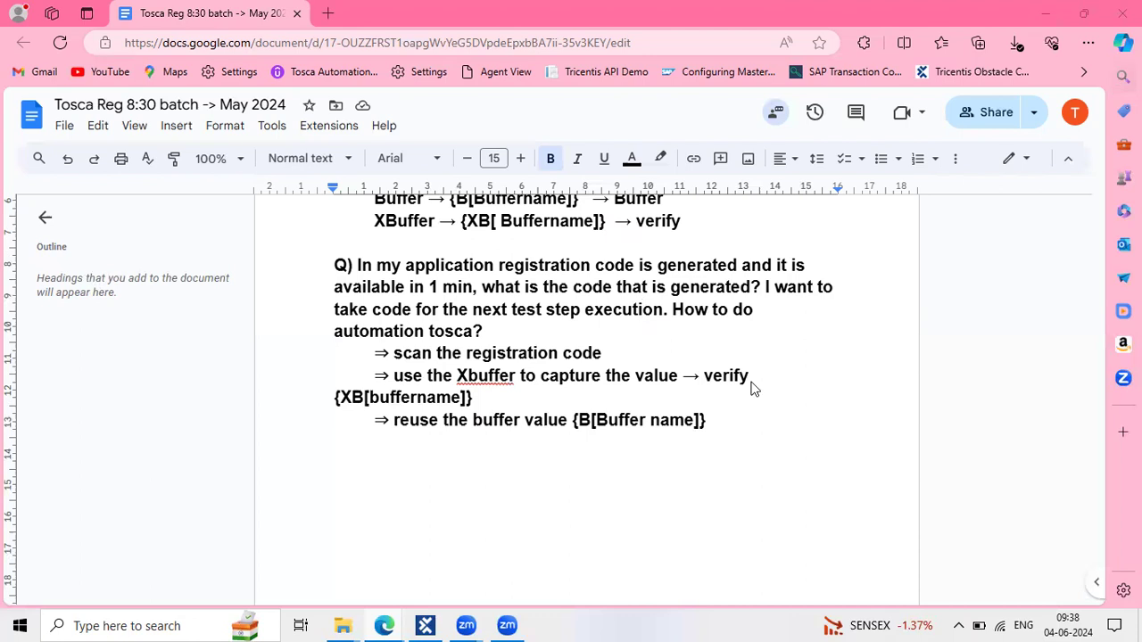
Read through the registration-code answer: capture with XBuffer, verify {XB[buffername]}, reuse {B[Buffer name]}
scroll(752, 381, "up", 10)
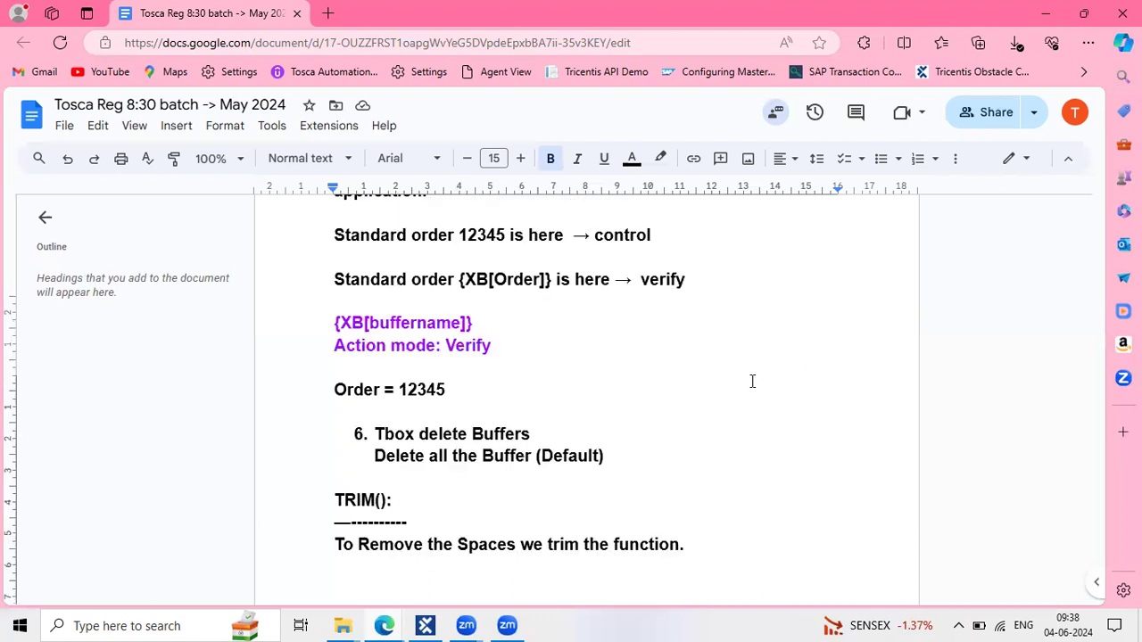
scroll(752, 381, "down", 5)
scroll(752, 381, "down", 4)
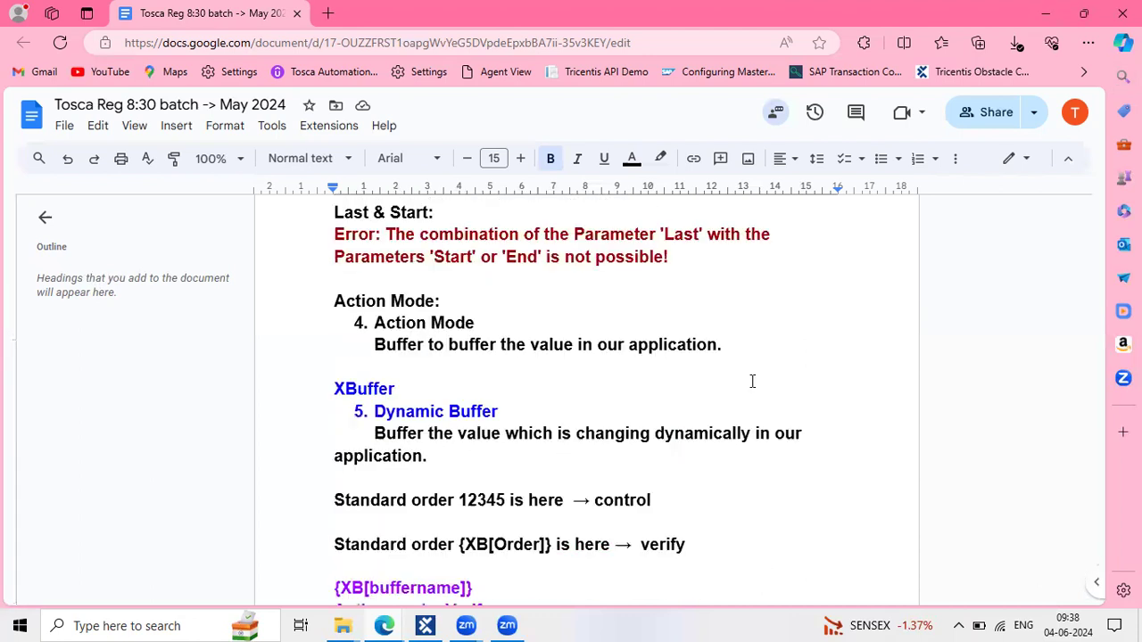
scroll(752, 381, "down", 3)
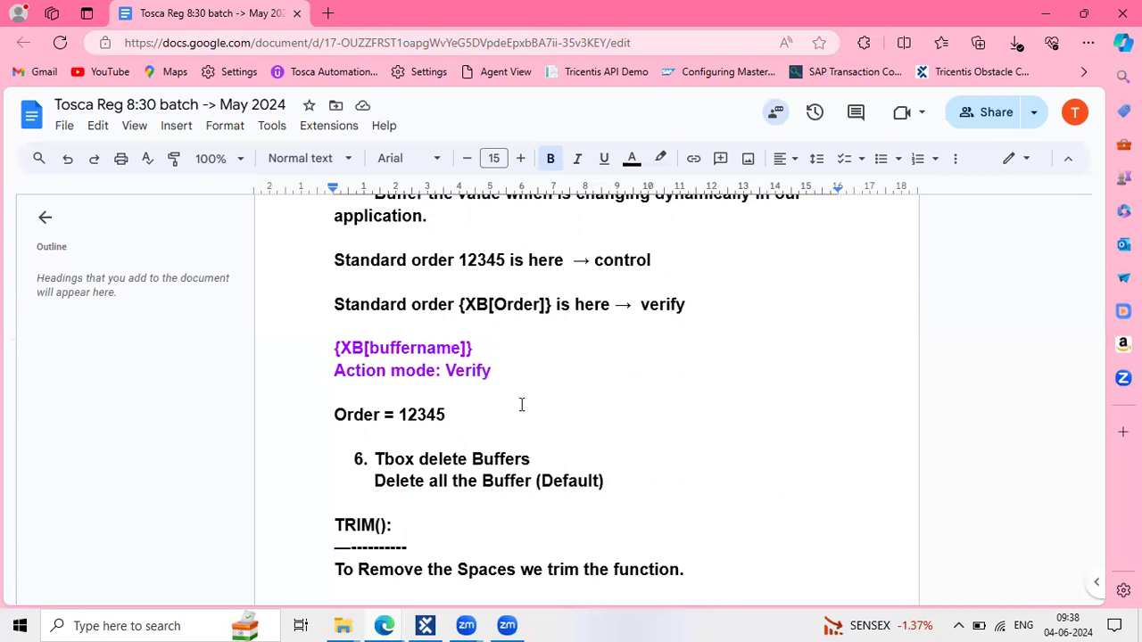
scroll(589, 350, "down", 2)
left_click_drag(588, 346, 389, 313)
scroll(439, 417, "down", 1)
left_click(333, 456)
scroll(333, 453, "down", 2)
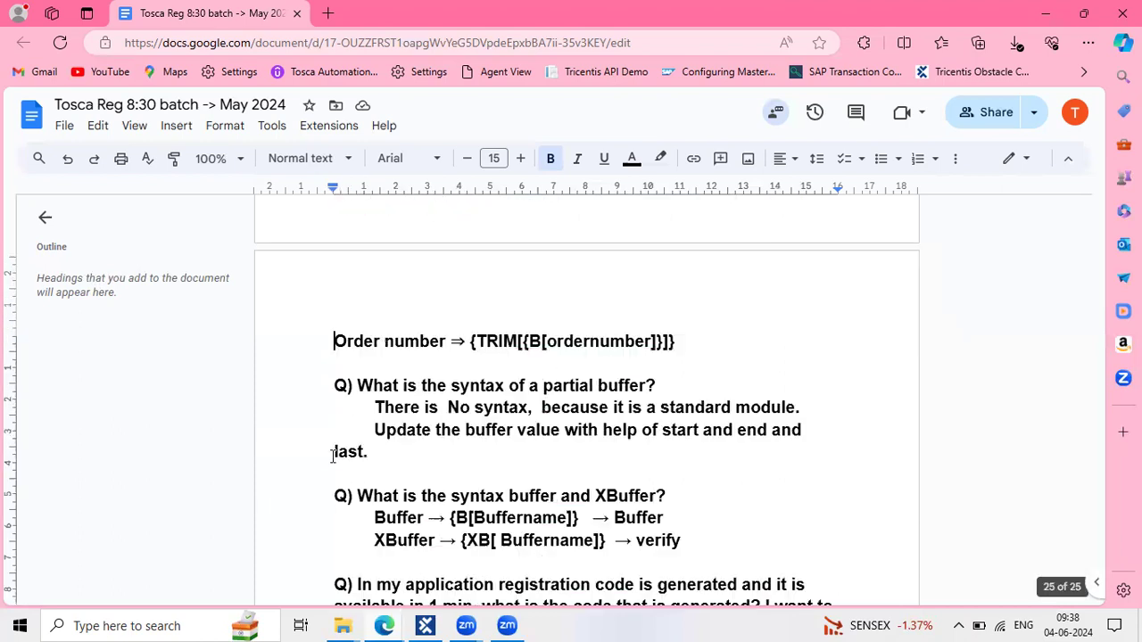
scroll(541, 476, "down", 1)
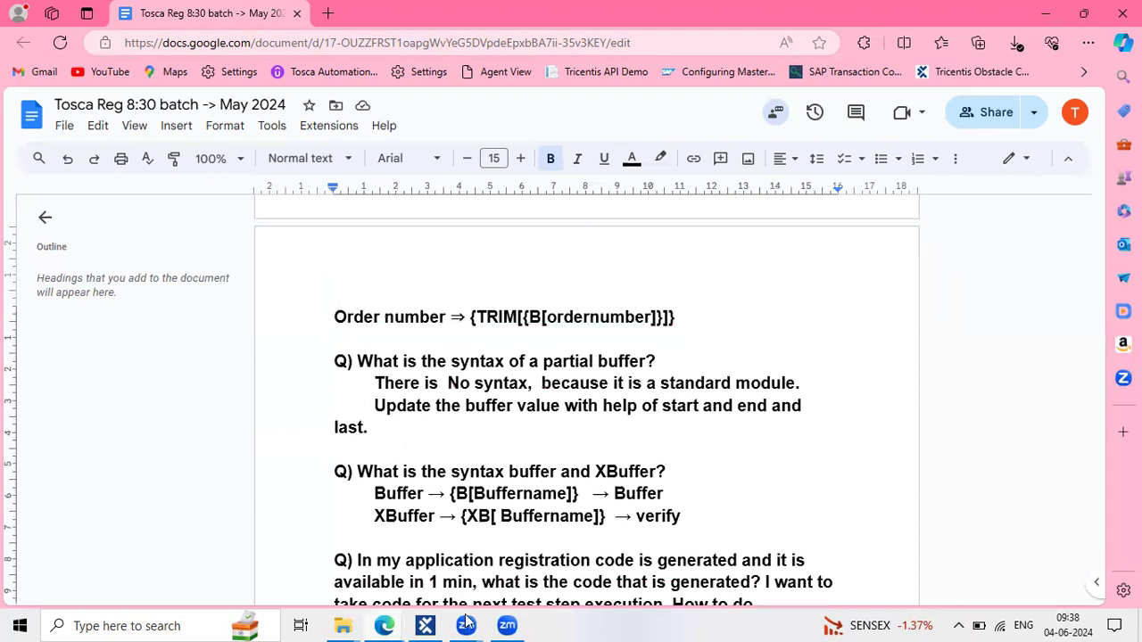
In Tosca Commander, collapse the OrangeHRM steps, select Orange HRM_XBuffer, then minimize the window
key("alt+Tab")
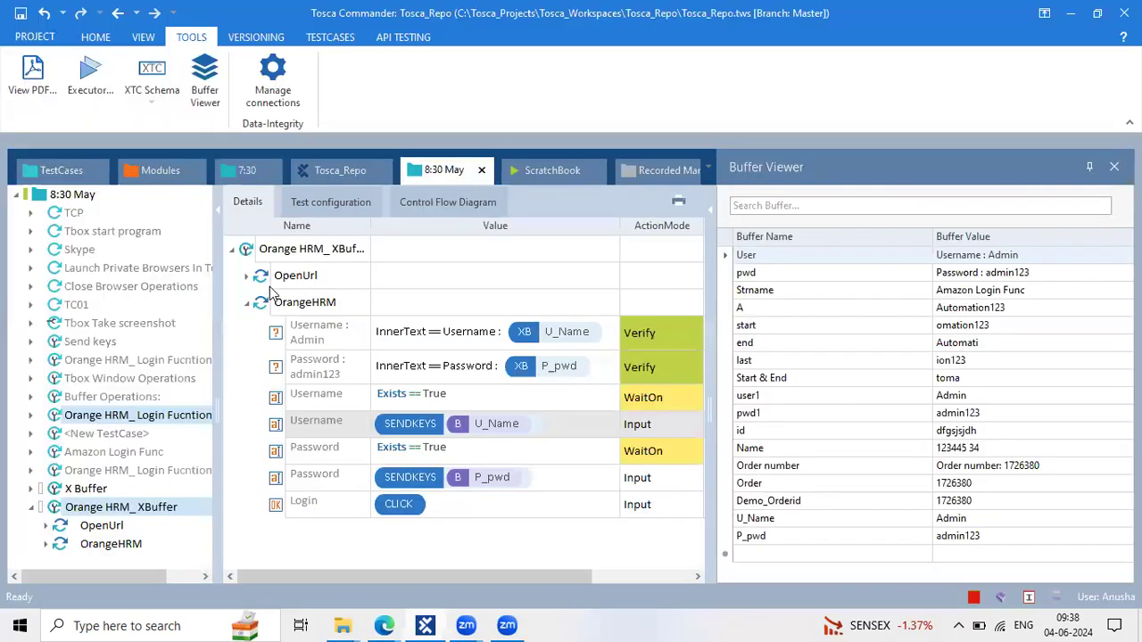
left_click(246, 305)
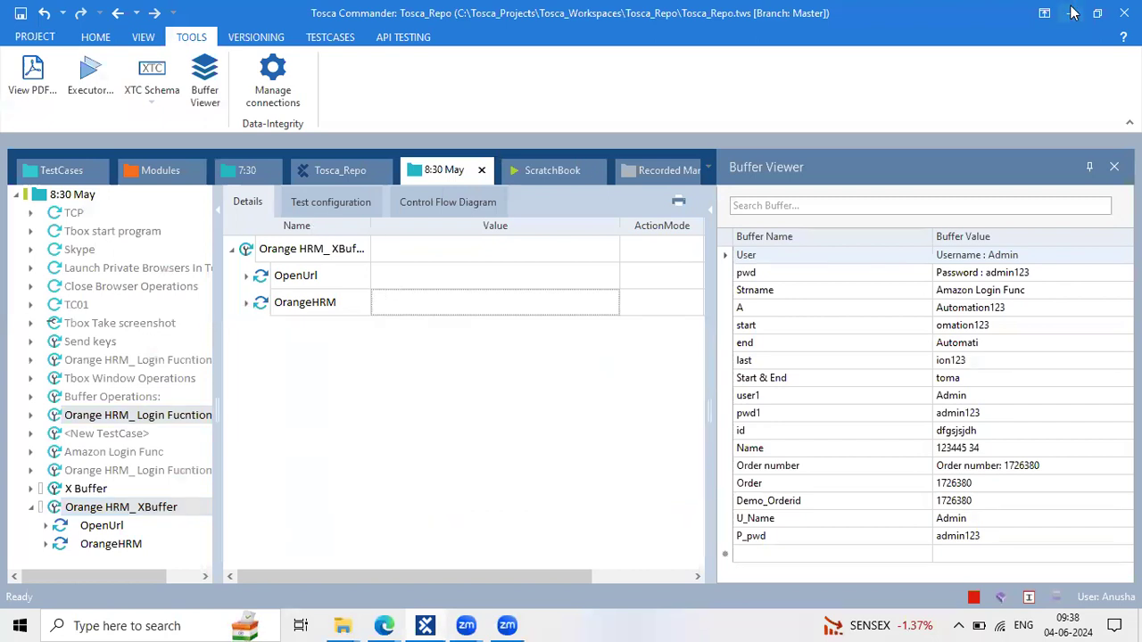
left_click(338, 257)
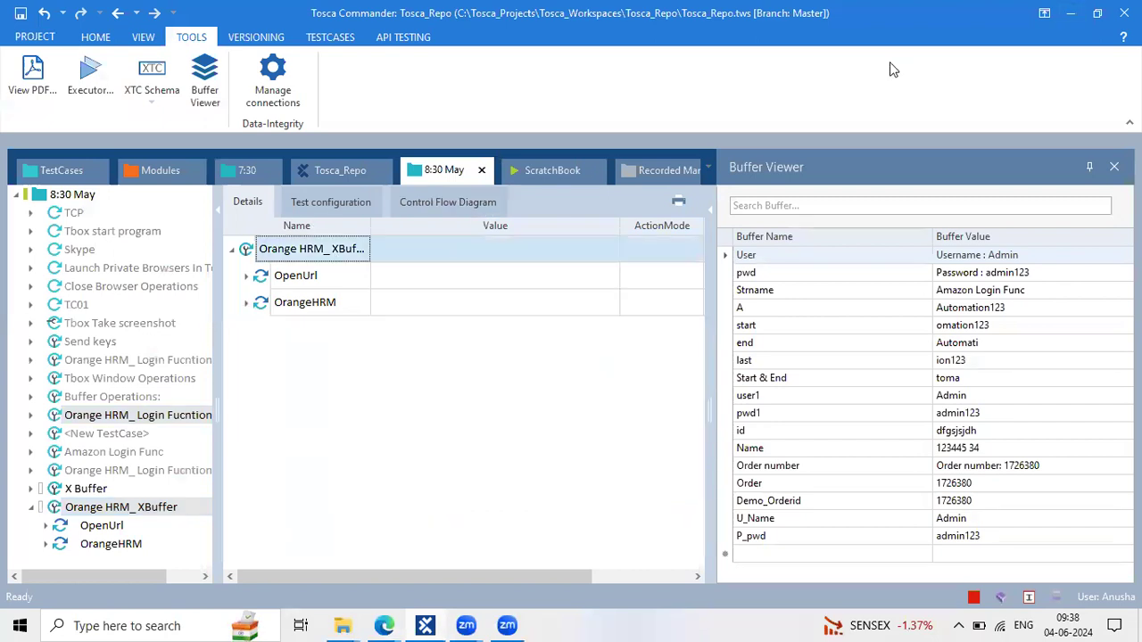
left_click(1074, 20)
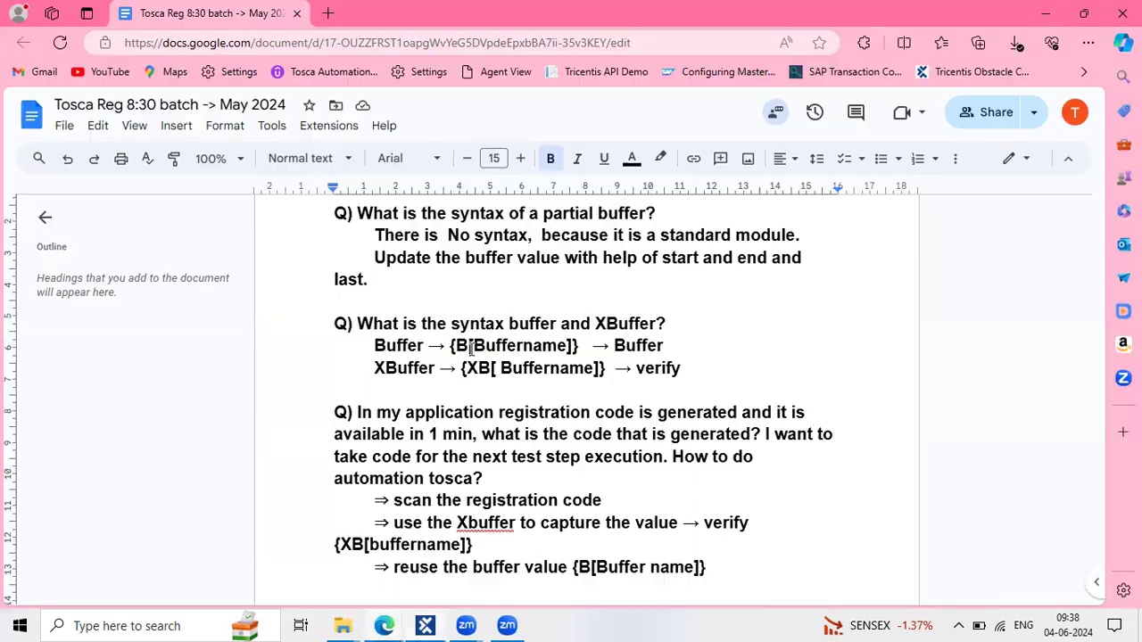